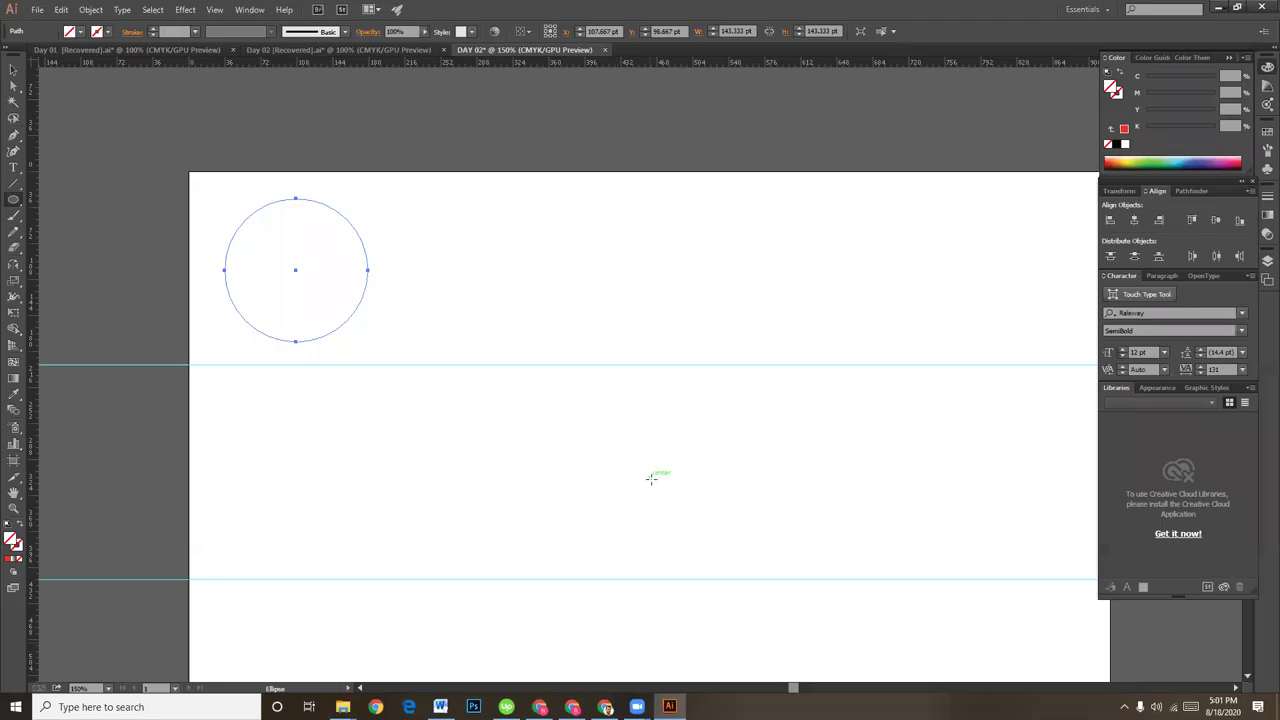
- Select the unfilled circle and fill it with red
{"action": "left_click", "coordinate": [11, 72]}
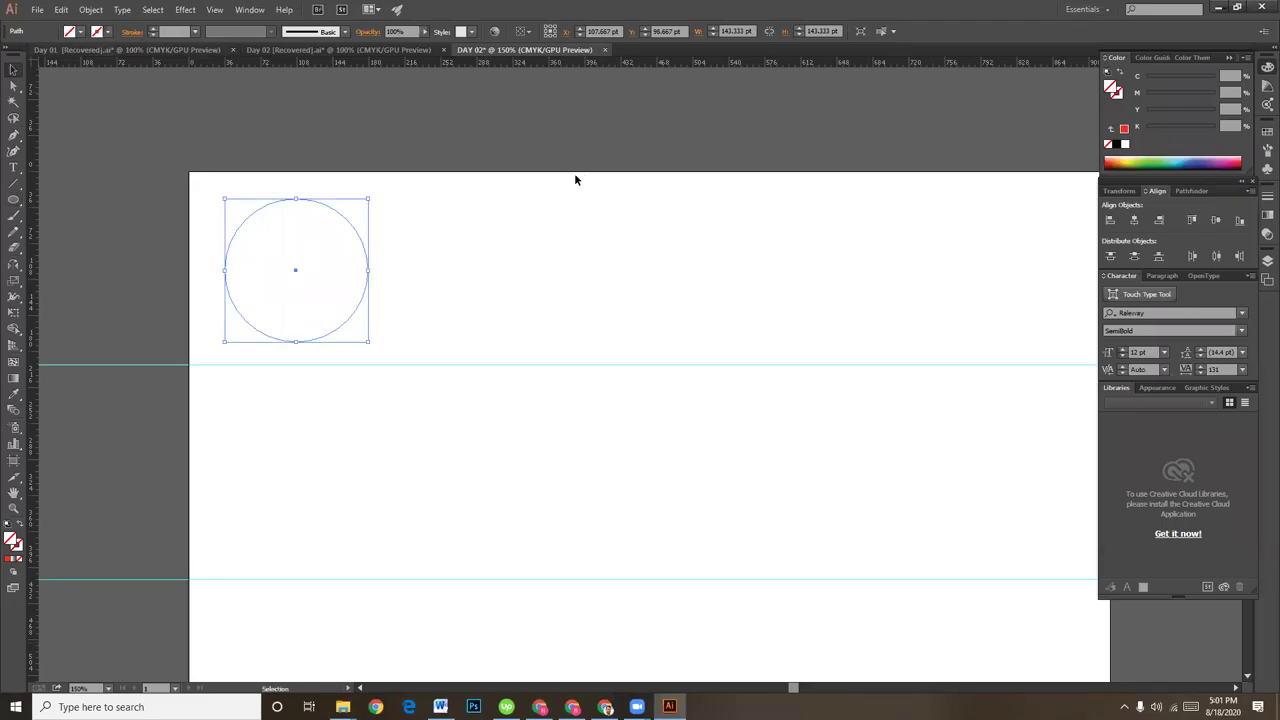
{"action": "left_click", "coordinate": [332, 238]}
{"action": "left_click_drag", "start_coordinate": [251, 211], "coordinate": [440, 319]}
{"action": "left_click_drag", "start_coordinate": [1165, 109], "coordinate": [1204, 109]}
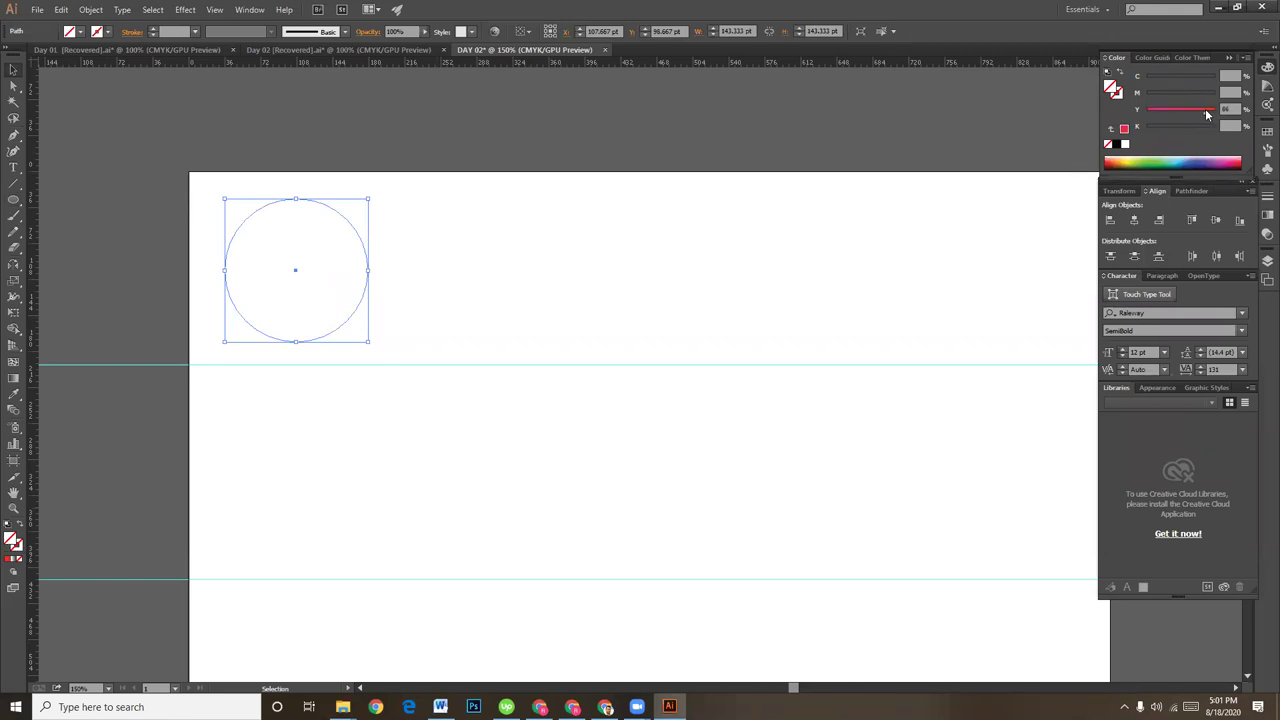
{"action": "left_click", "coordinate": [521, 247]}
- Enlarge the red circle proportionally from 143.333 to 150.67 pt across
{"action": "left_click", "coordinate": [335, 266]}
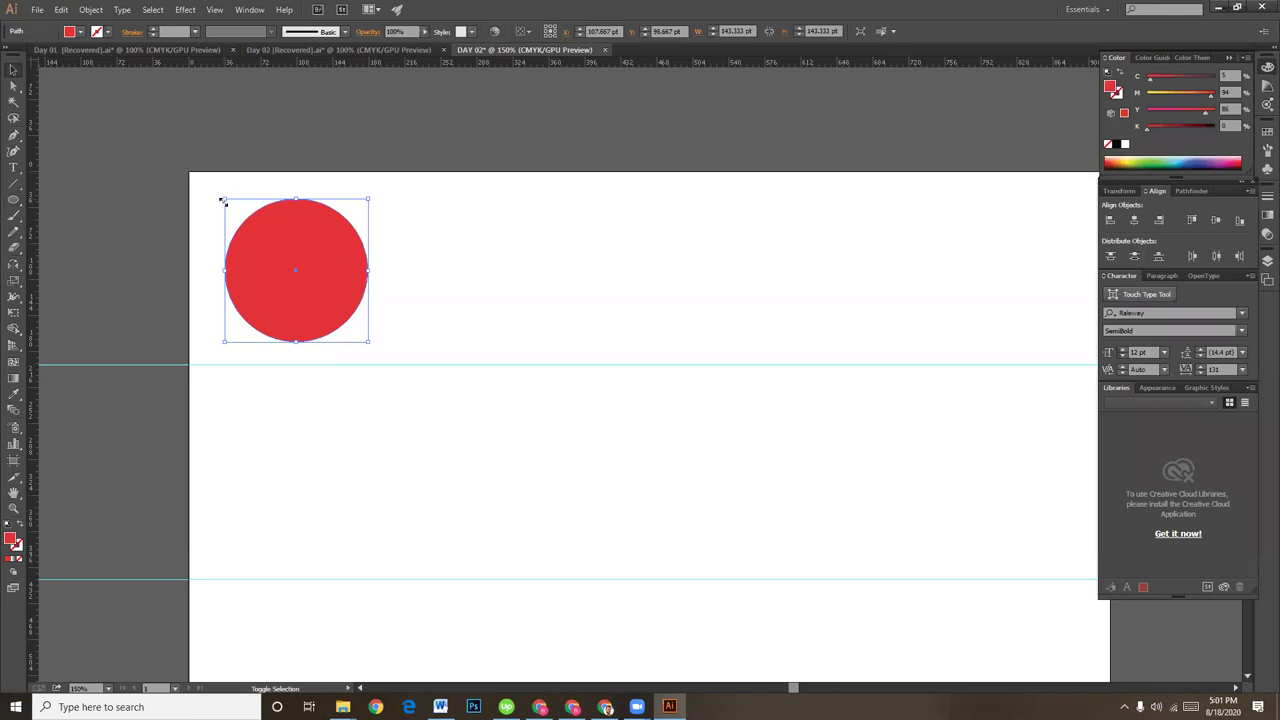
{"action": "left_click_drag", "start_coordinate": [225, 198], "coordinate": [216, 190]}
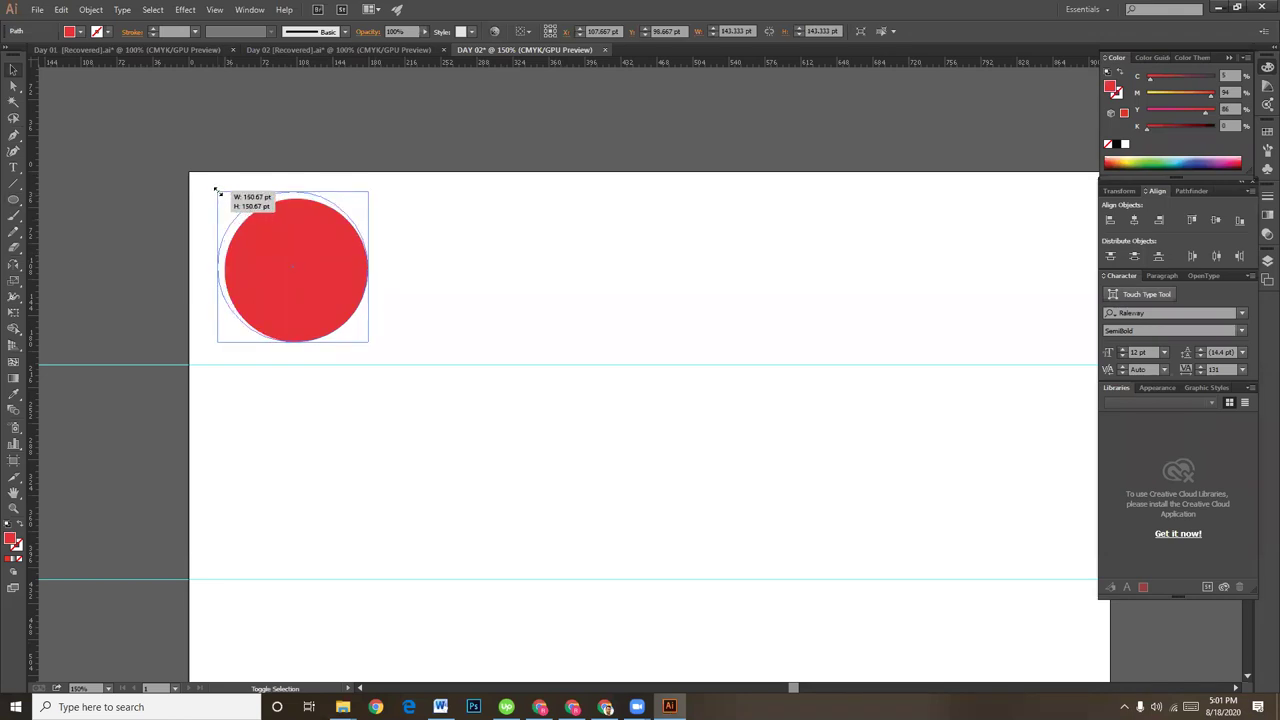
{"action": "left_click", "coordinate": [562, 280]}
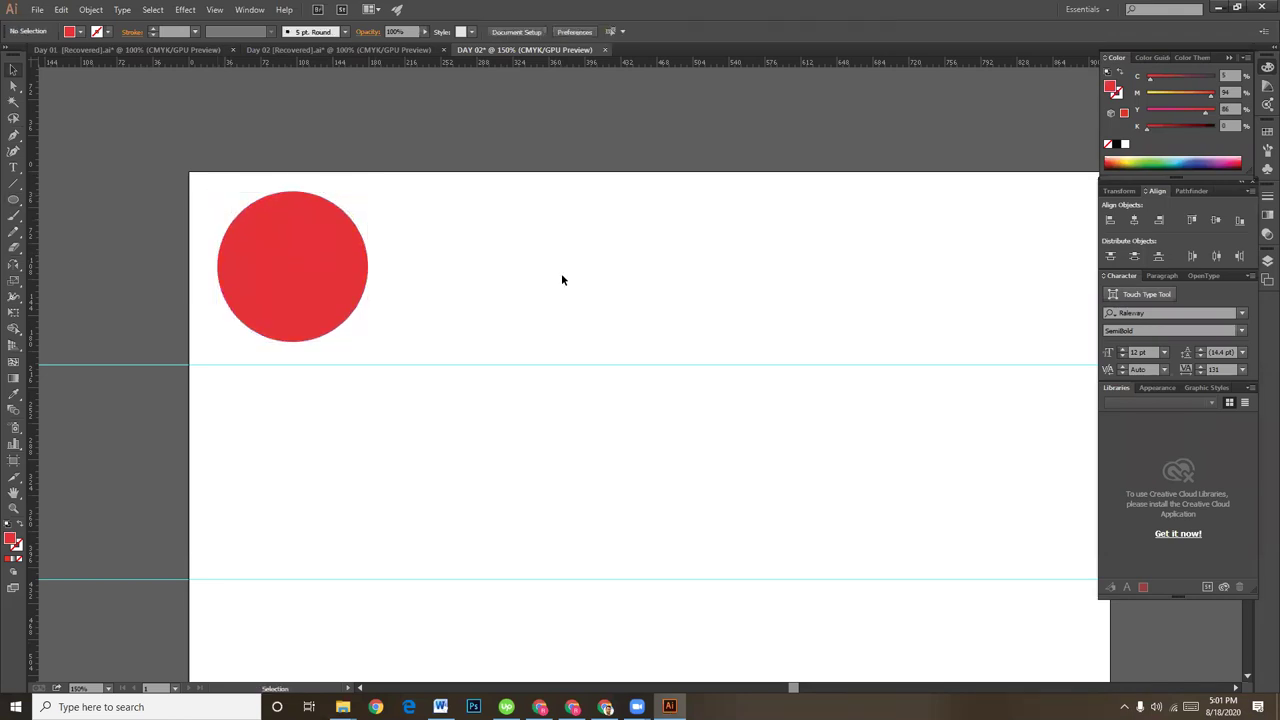
{"action": "left_click", "coordinate": [321, 267]}
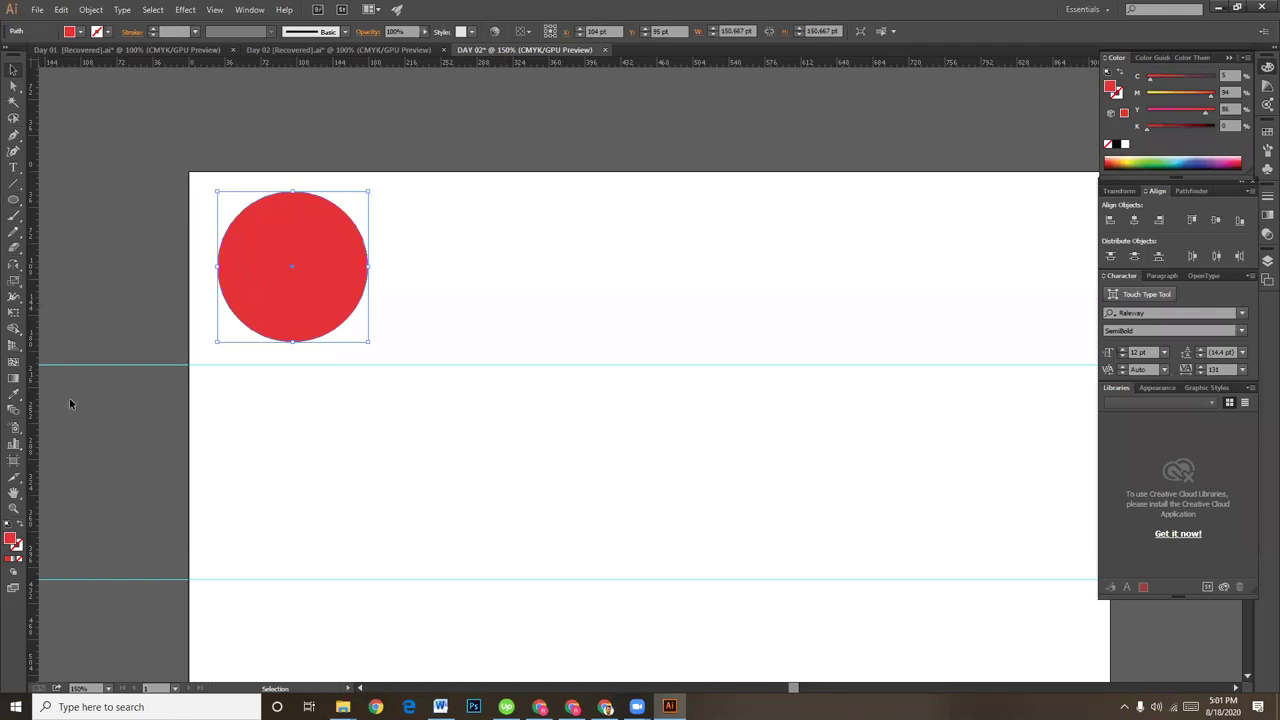
{"action": "left_click", "coordinate": [12, 201]}
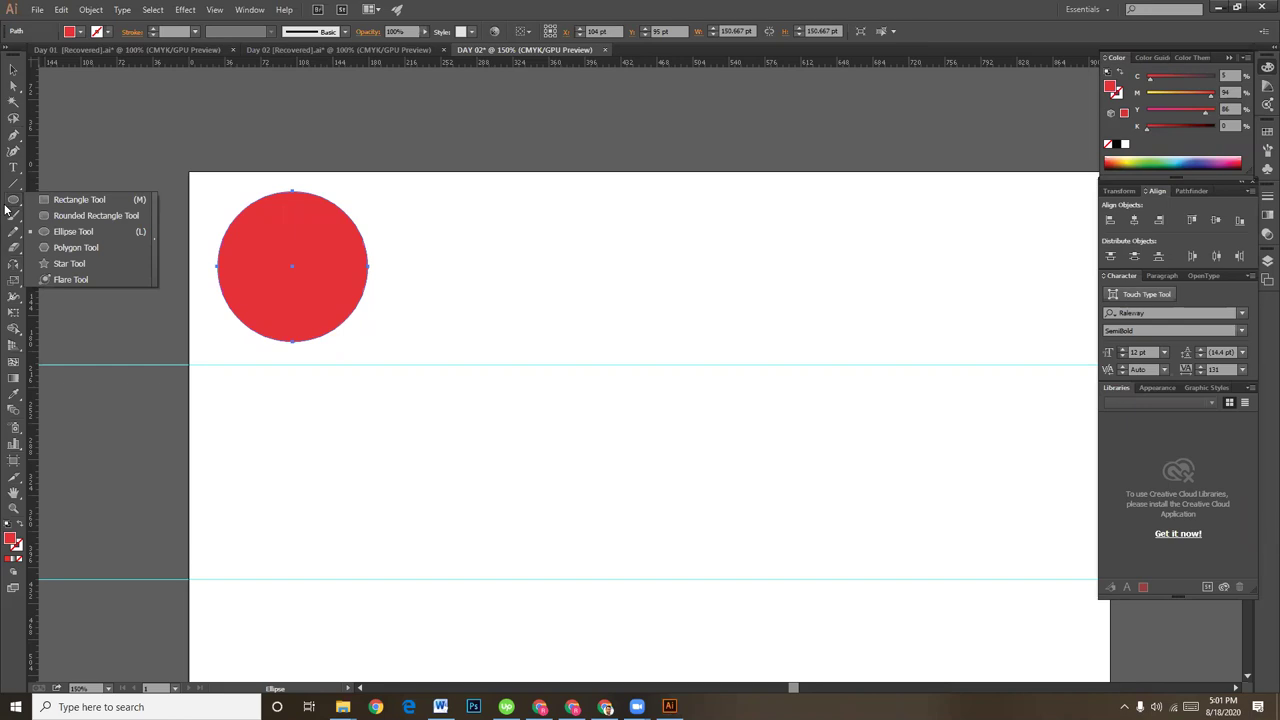
- Draw a three-sided polygon to the right of the red circle
{"action": "left_click", "coordinate": [56, 252]}
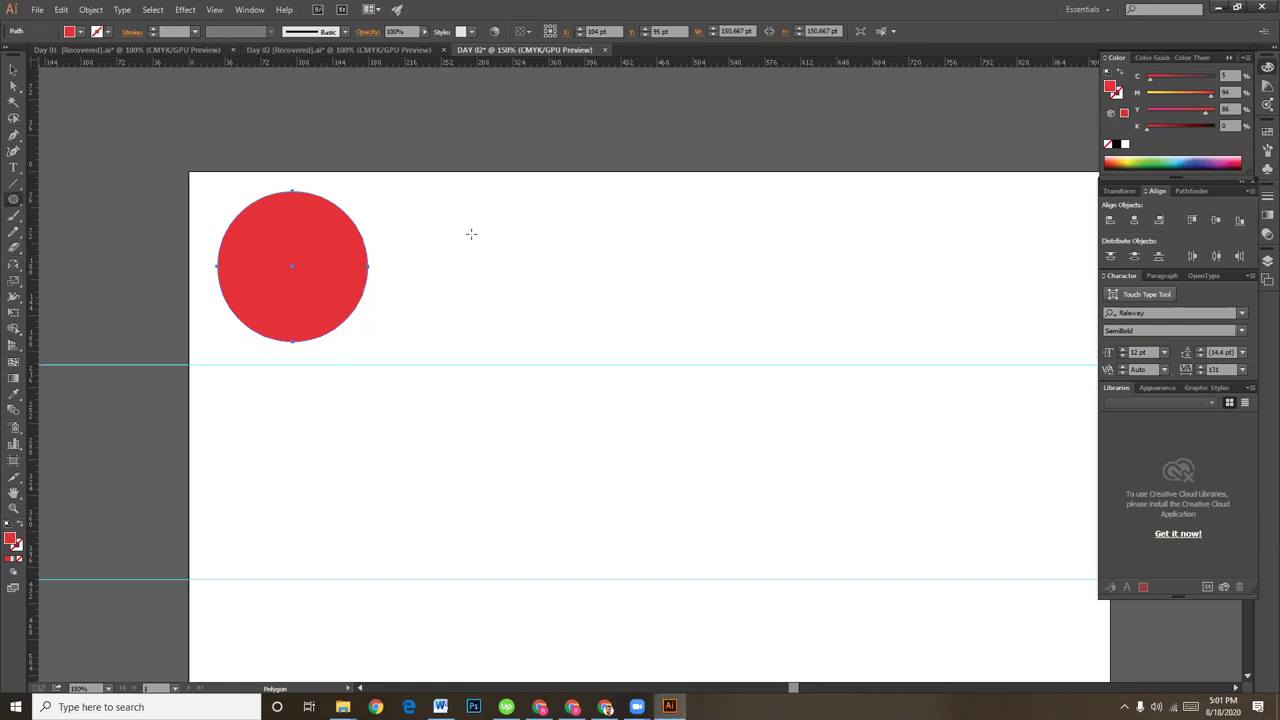
{"action": "left_click_drag", "start_coordinate": [480, 240], "coordinate": [546, 299]}
{"action": "key", "text": "Down"}
{"action": "key", "text": "Down"}
{"action": "key", "text": "Down"}
{"action": "left_click_drag", "start_coordinate": [546, 299], "coordinate": [491, 314]}
- Rotate the triangle 90° to point right and move it beside the circle
{"action": "left_click", "coordinate": [13, 70]}
{"action": "left_click_drag", "start_coordinate": [547, 161], "coordinate": [580, 288]}
{"action": "left_click", "coordinate": [642, 267]}
{"action": "left_click_drag", "start_coordinate": [479, 220], "coordinate": [491, 271]}
{"action": "left_click", "coordinate": [642, 294]}
{"action": "left_click", "coordinate": [538, 274]}
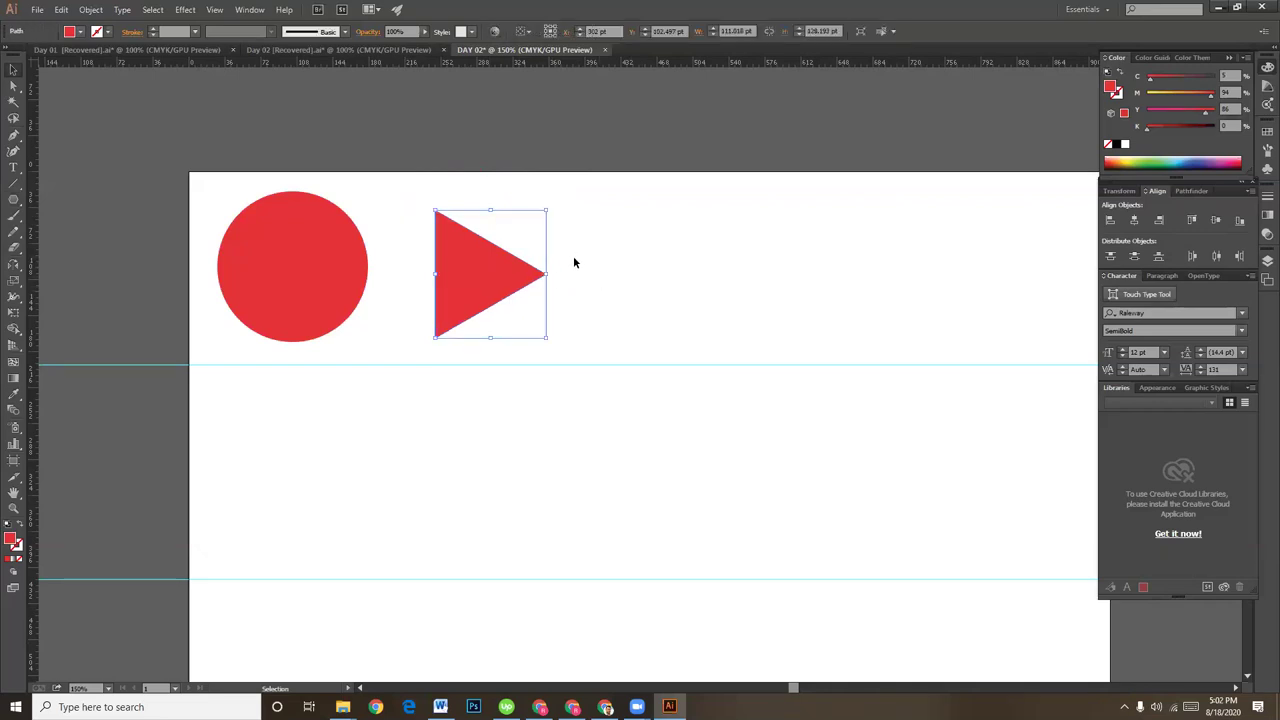
{"action": "left_click", "coordinate": [578, 274]}
{"action": "left_click", "coordinate": [491, 282]}
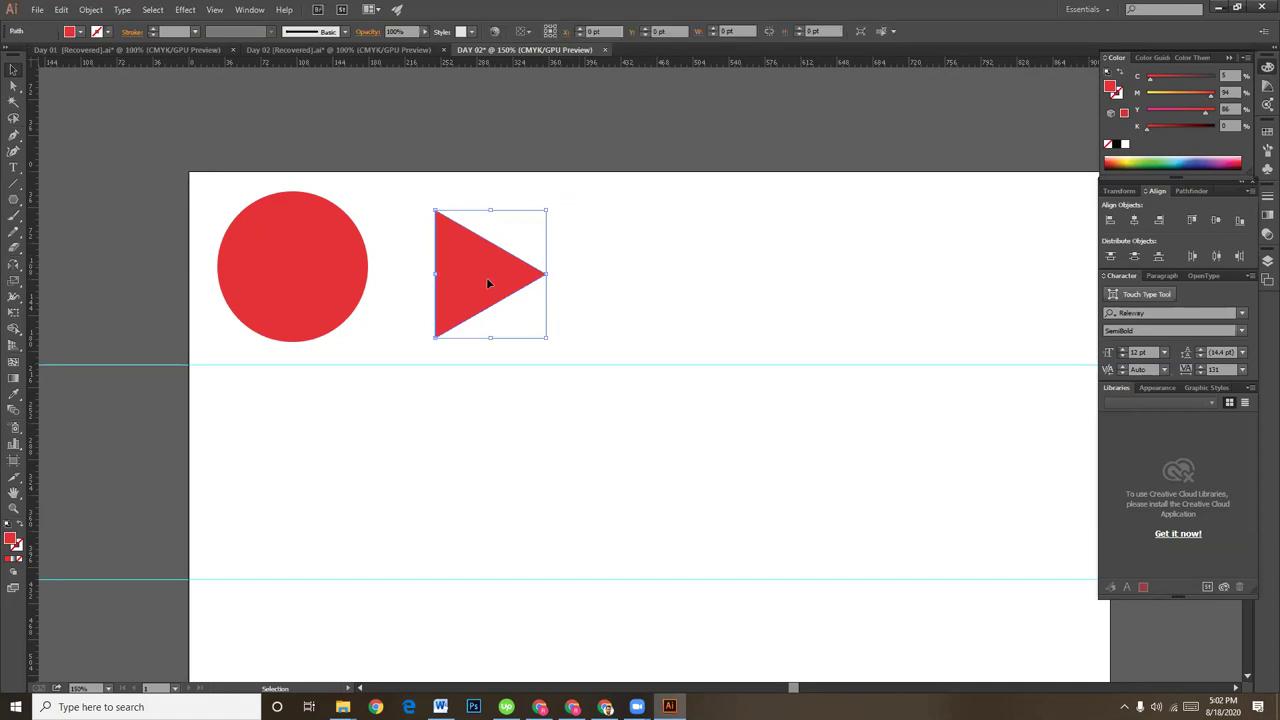
{"action": "left_click", "coordinate": [183, 12]}
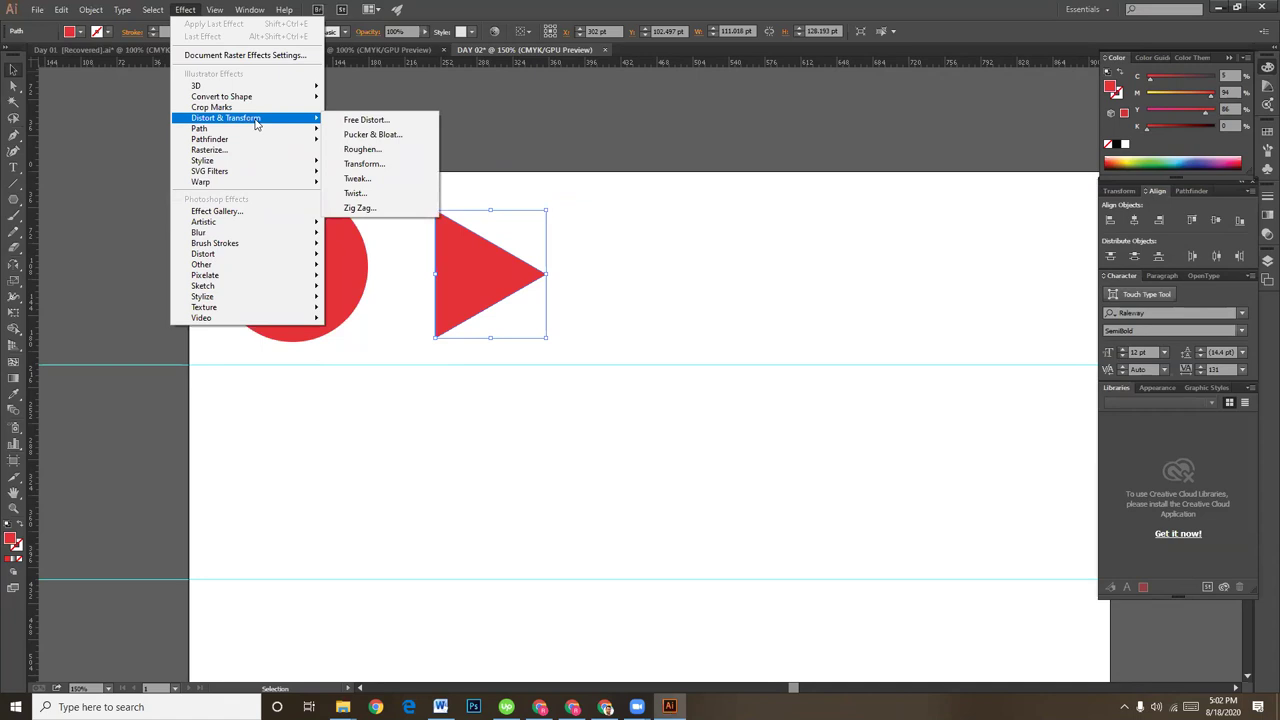
{"action": "mouse_move", "coordinate": [203, 160]}
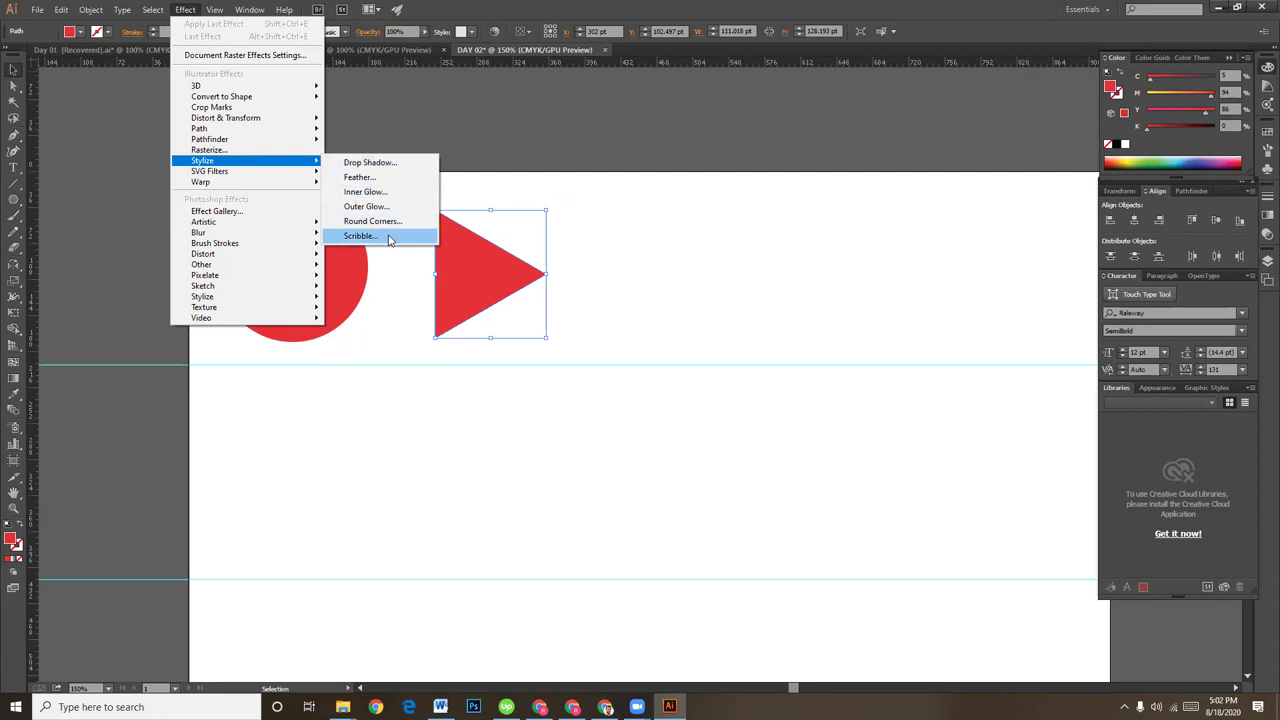
- Apply a 10 pt Round Corners effect to the triangle with preview
{"action": "left_click", "coordinate": [388, 221]}
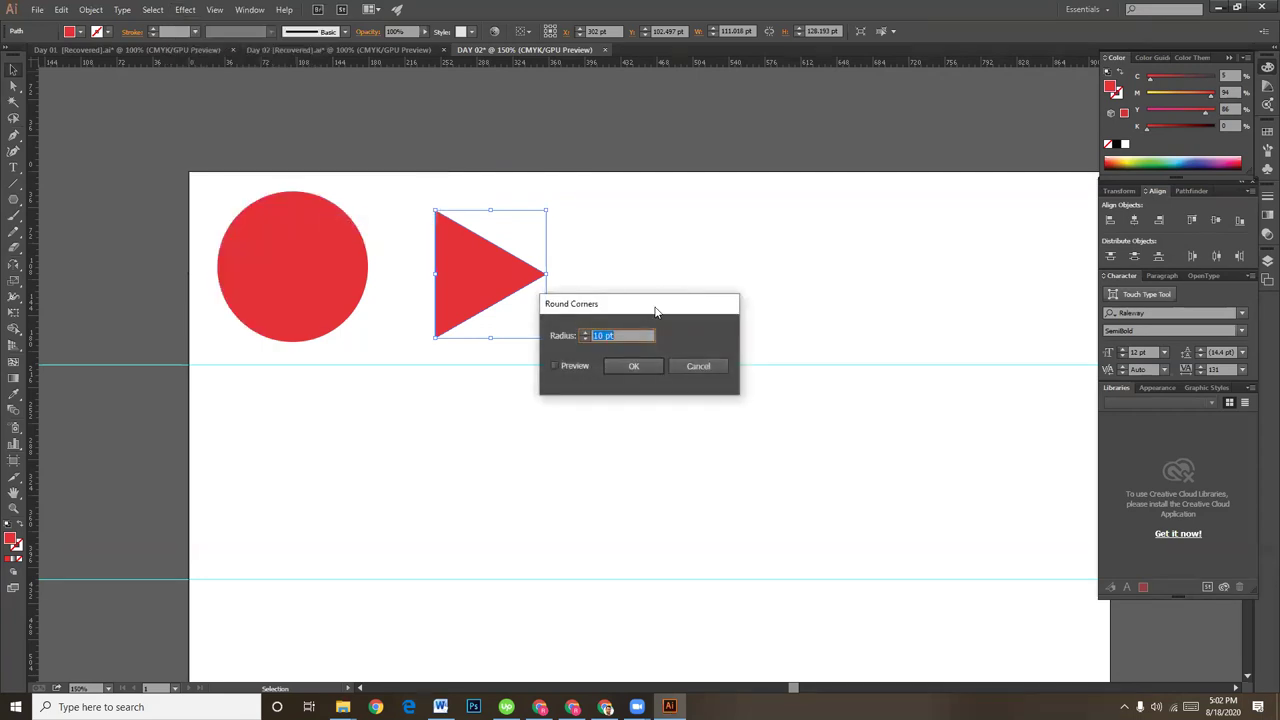
{"action": "left_click_drag", "start_coordinate": [654, 297], "coordinate": [825, 273]}
{"action": "left_click", "coordinate": [755, 337]}
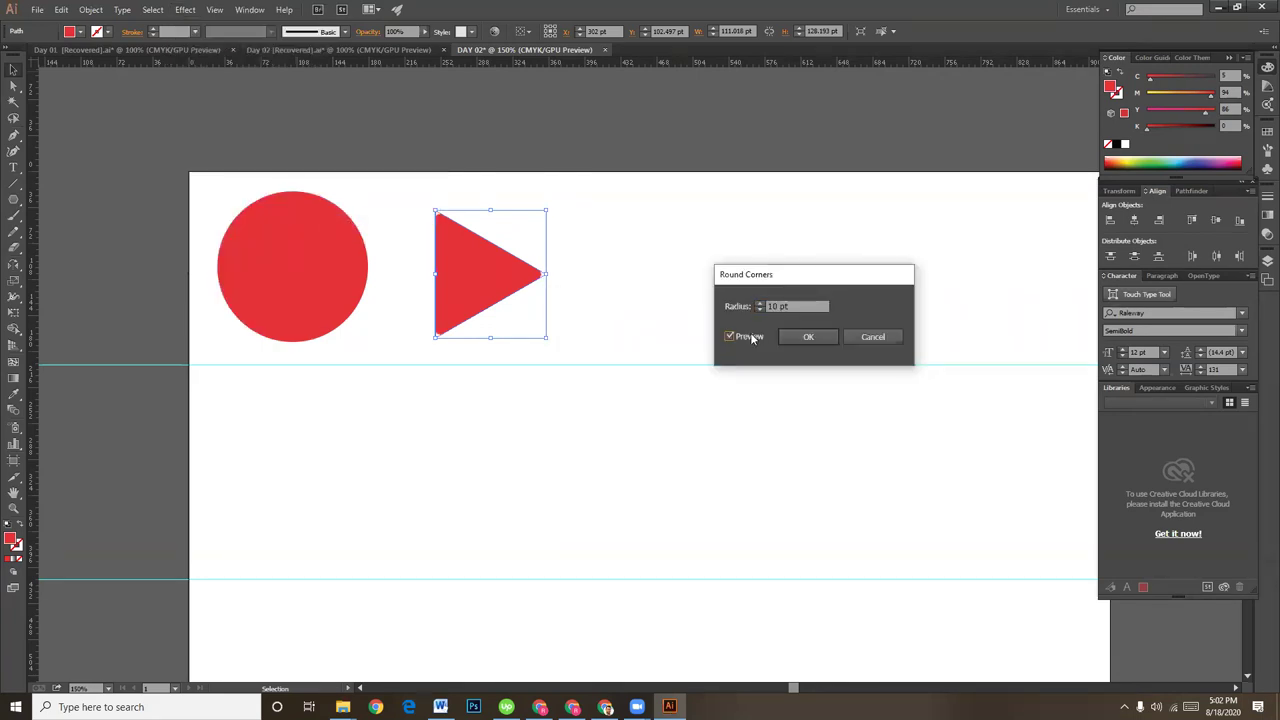
{"action": "left_click", "coordinate": [752, 337]}
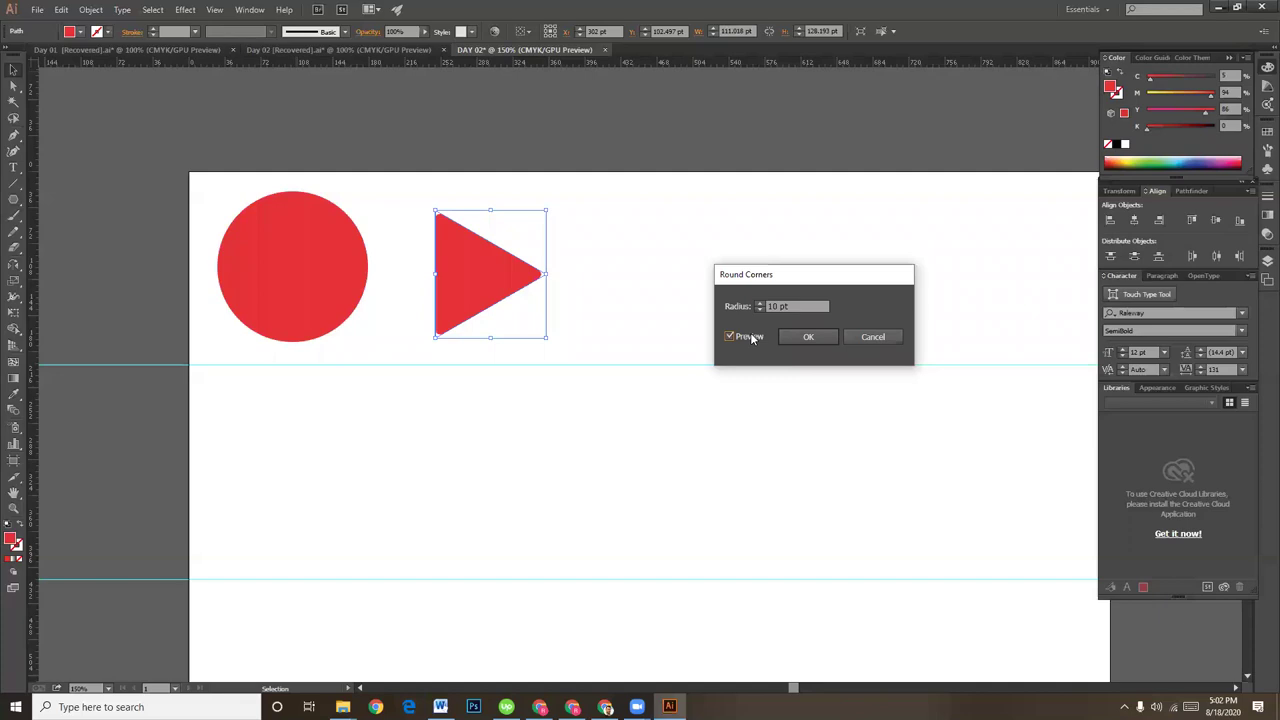
{"action": "left_click", "coordinate": [808, 336]}
- Shrink the rounded triangle and move it onto the red circle
{"action": "left_click", "coordinate": [617, 291]}
{"action": "left_click", "coordinate": [491, 286]}
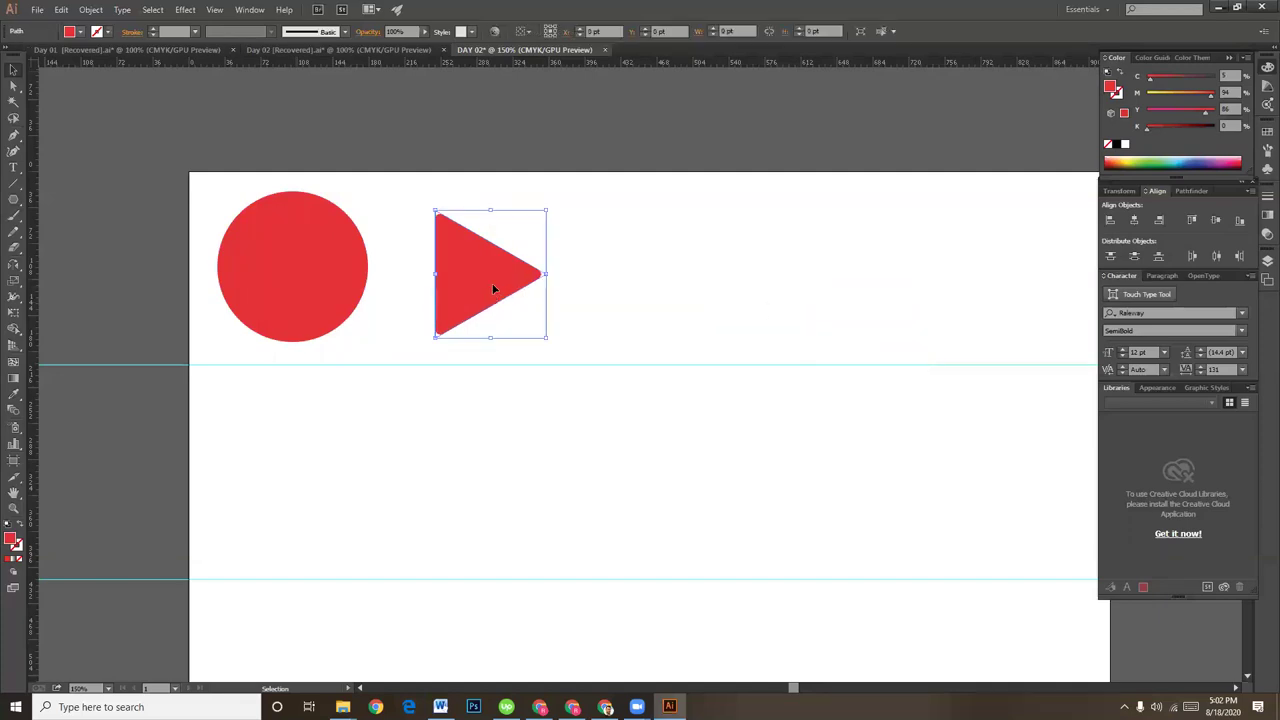
{"action": "left_click_drag", "start_coordinate": [544, 211], "coordinate": [522, 240]}
{"action": "left_click", "coordinate": [613, 246]}
{"action": "mouse_move", "coordinate": [465, 274]}
{"action": "left_mouse_down"}
{"action": "mouse_move", "coordinate": [212, 293]}
{"action": "mouse_move", "coordinate": [281, 268]}
{"action": "left_mouse_up"}
{"action": "left_click_drag", "start_coordinate": [419, 220], "coordinate": [343, 282]}
- Fill the triangle white and centre it horizontally on the red circle
{"action": "left_click", "coordinate": [297, 270]}
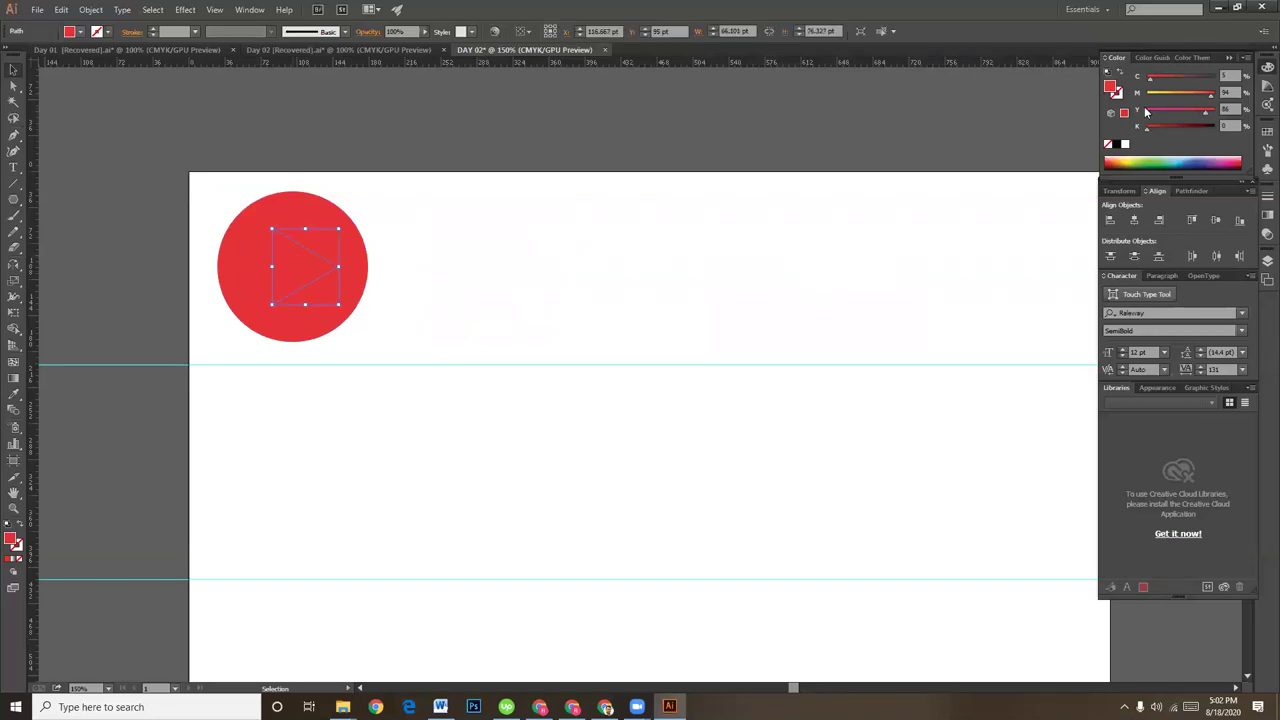
{"action": "left_click", "coordinate": [1125, 144]}
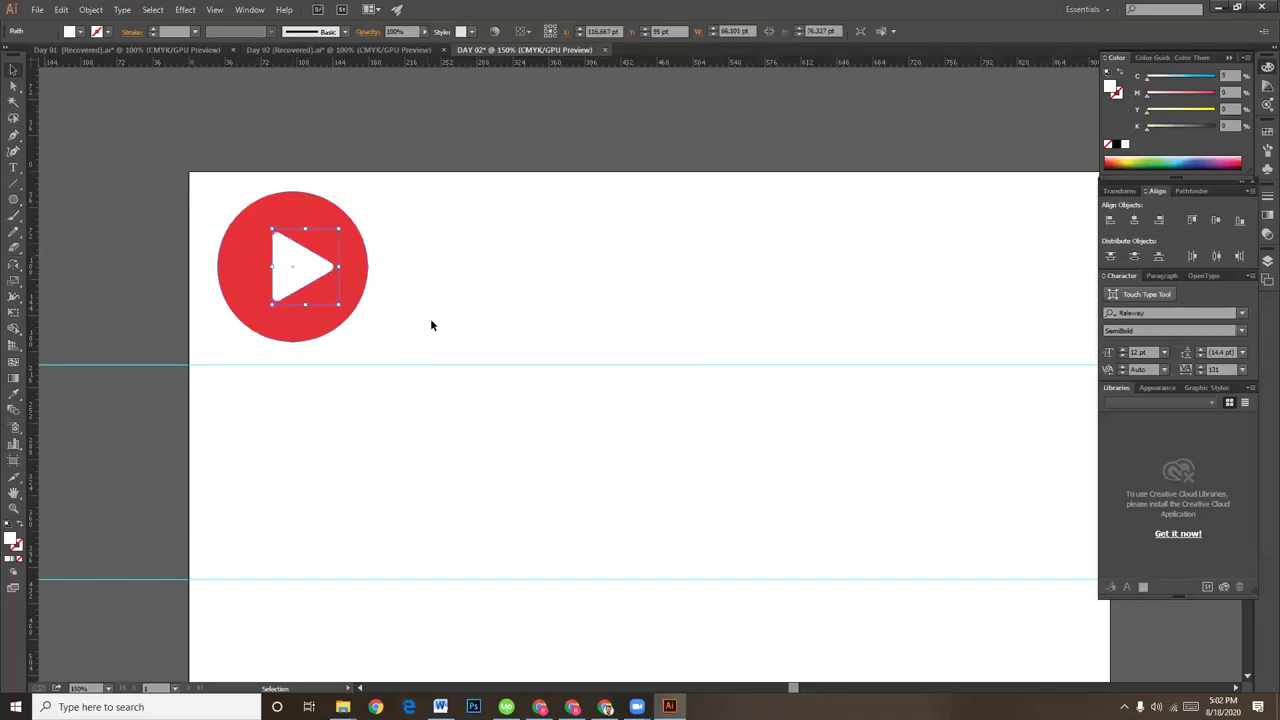
{"action": "left_click", "coordinate": [433, 325]}
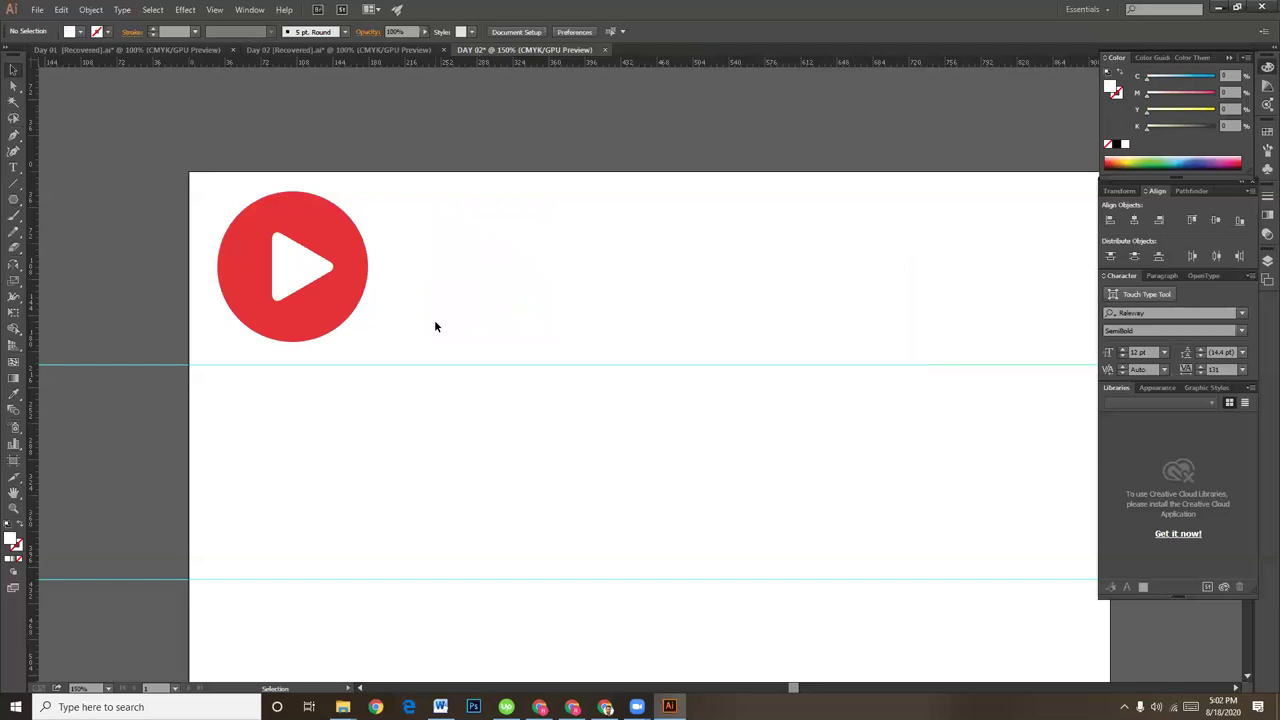
{"action": "left_click", "coordinate": [305, 268]}
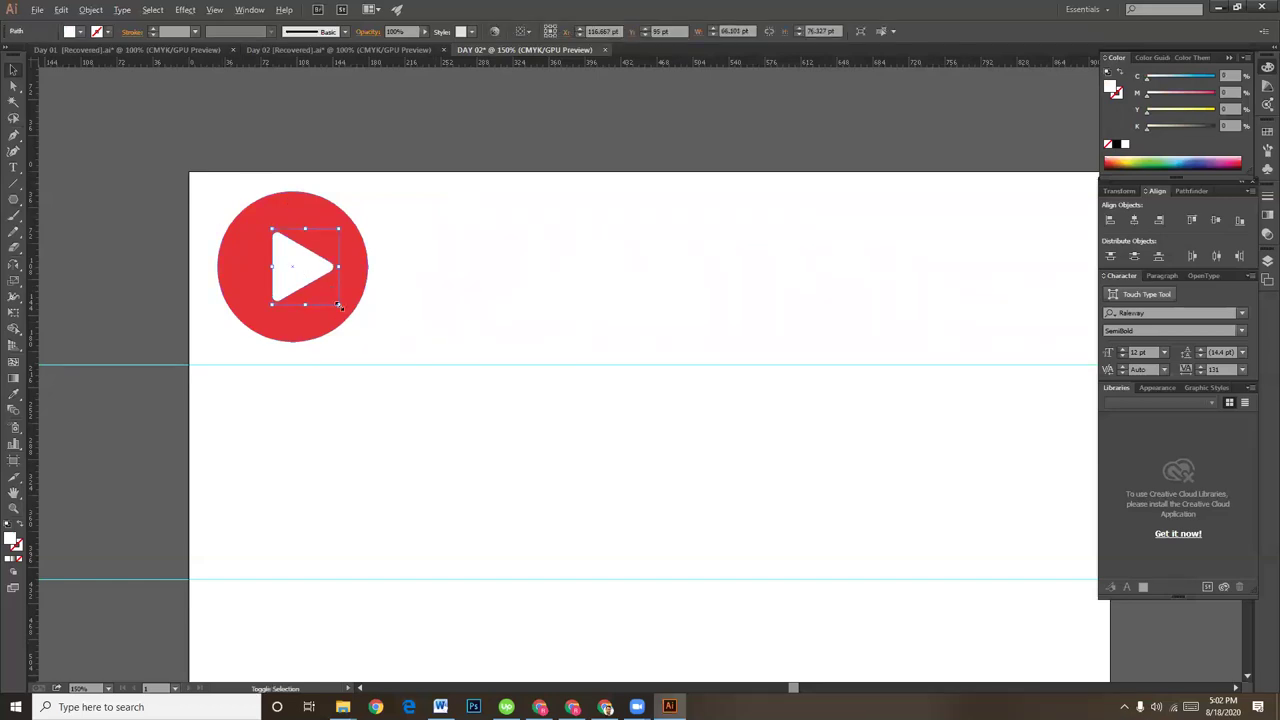
{"action": "left_click_drag", "start_coordinate": [339, 306], "coordinate": [344, 311]}
{"action": "left_click", "coordinate": [429, 269]}
{"action": "left_click_drag", "start_coordinate": [412, 219], "coordinate": [269, 280]}
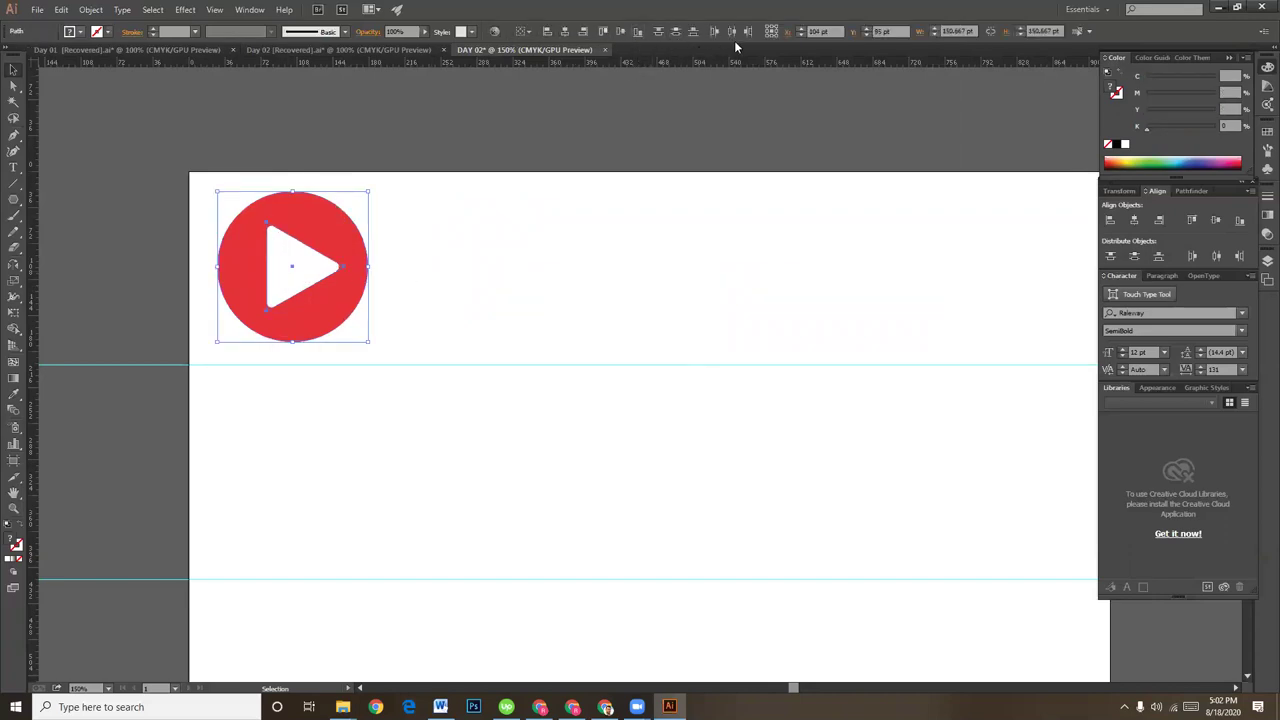
{"action": "left_click", "coordinate": [565, 31]}
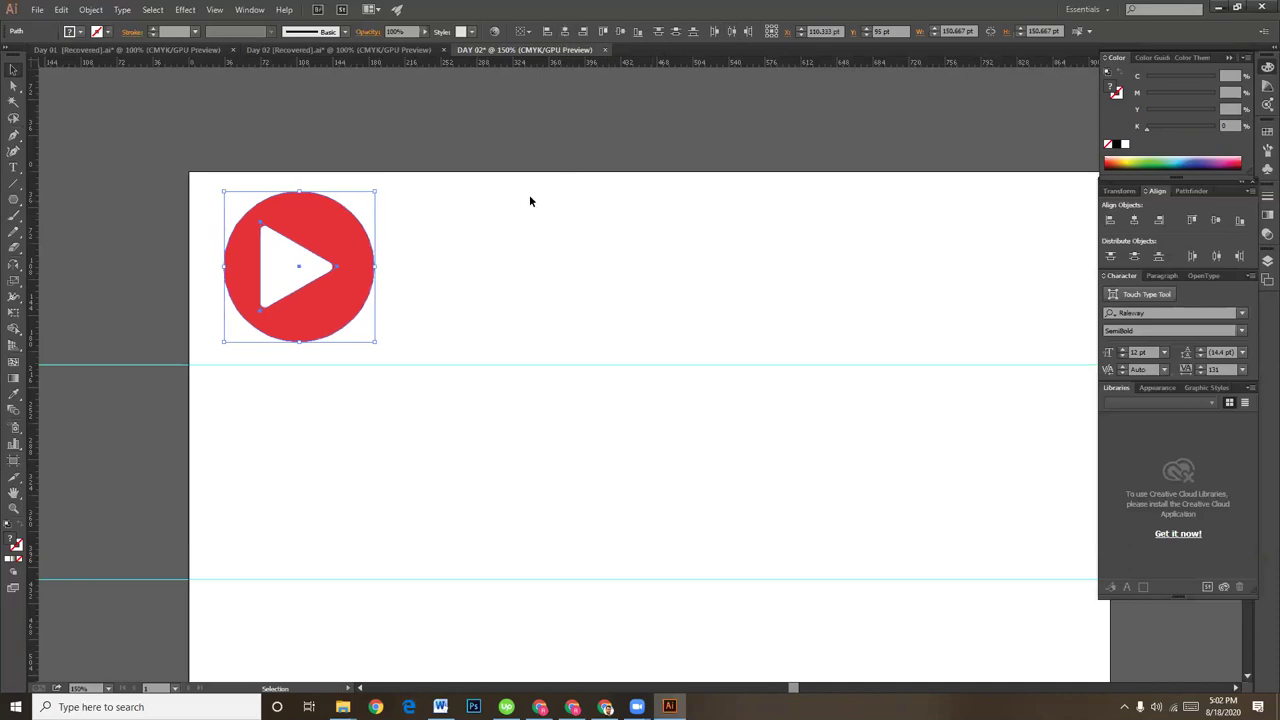
- Shift the white triangle slightly right inside the red circle
{"action": "left_click", "coordinate": [497, 207]}
{"action": "left_click", "coordinate": [356, 255]}
{"action": "left_click", "coordinate": [430, 245]}
{"action": "left_click_drag", "start_coordinate": [418, 231], "coordinate": [294, 266]}
{"action": "left_click", "coordinate": [514, 218]}
{"action": "left_click", "coordinate": [286, 252]}
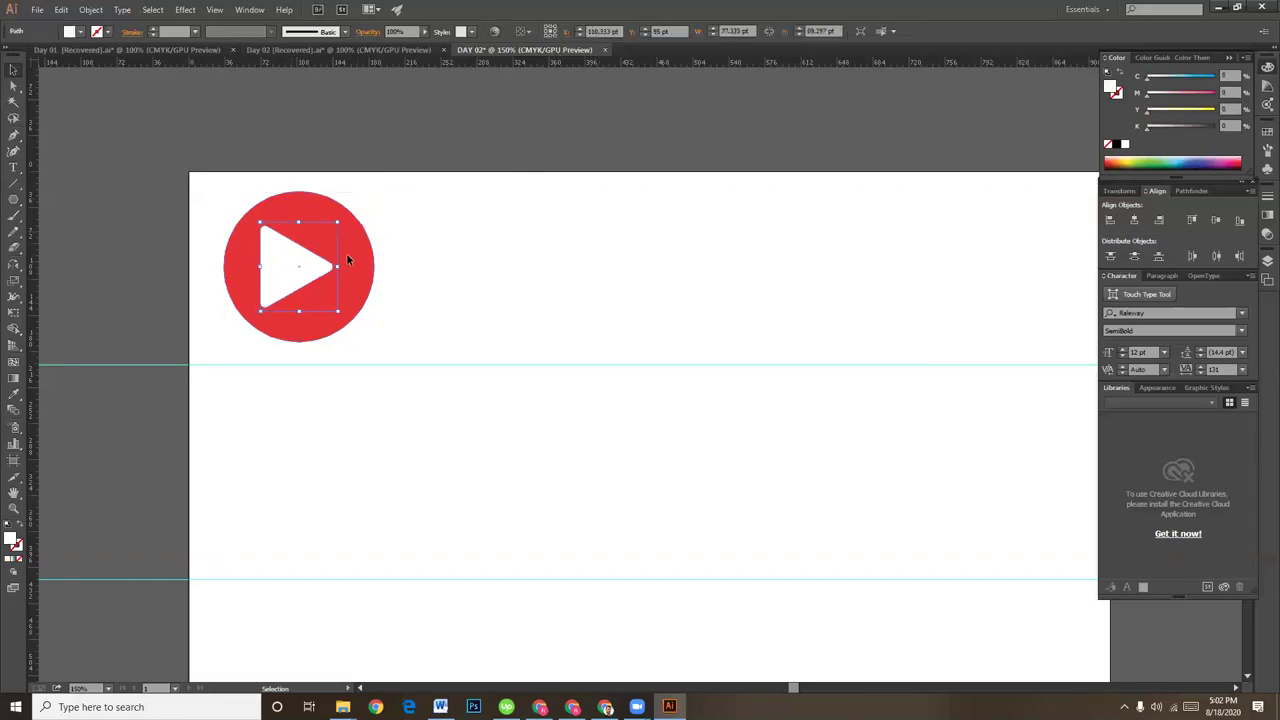
{"action": "left_click_drag", "start_coordinate": [282, 277], "coordinate": [296, 277]}
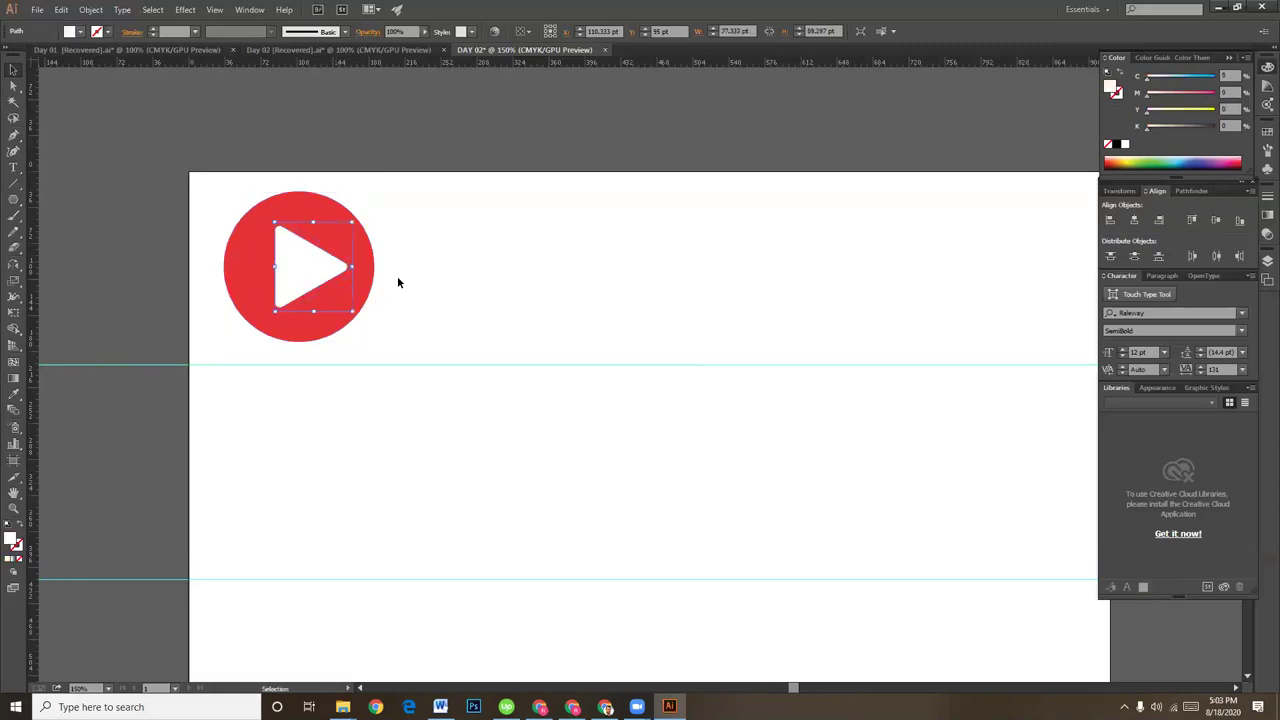
- Drag the triangle's corner widget to round its corners further
{"action": "left_click", "coordinate": [439, 278]}
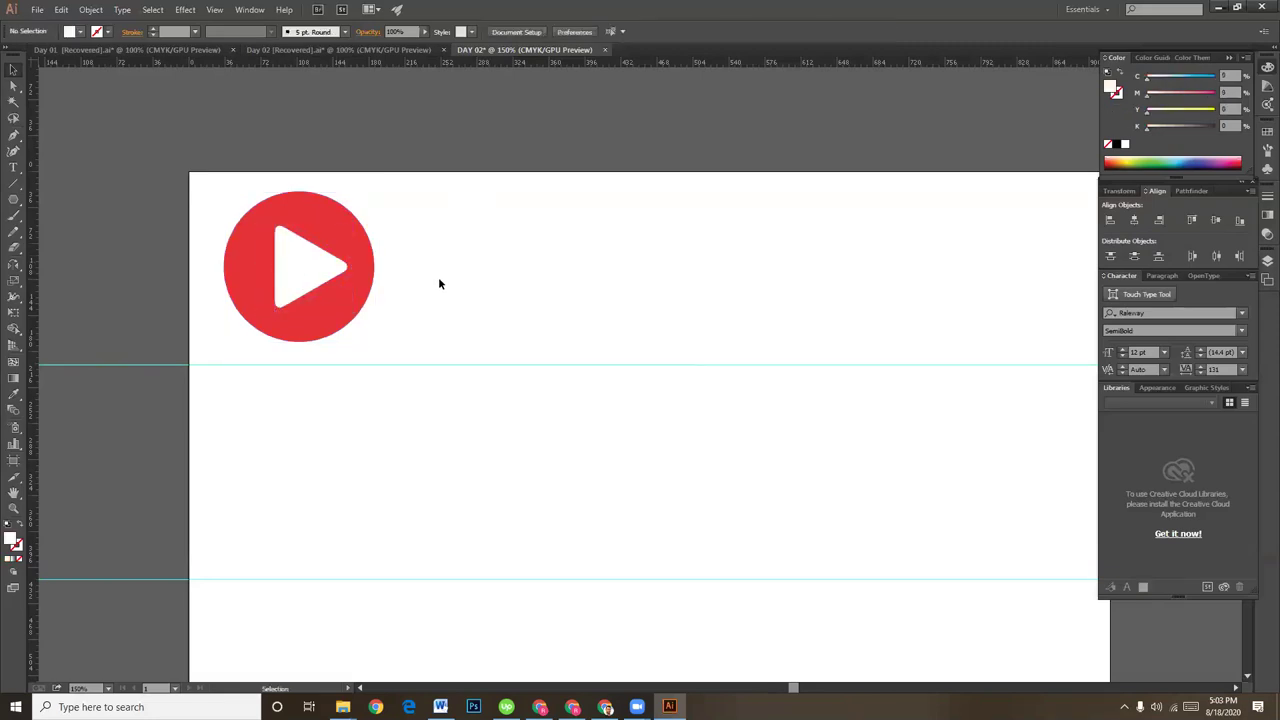
{"action": "left_click", "coordinate": [322, 277]}
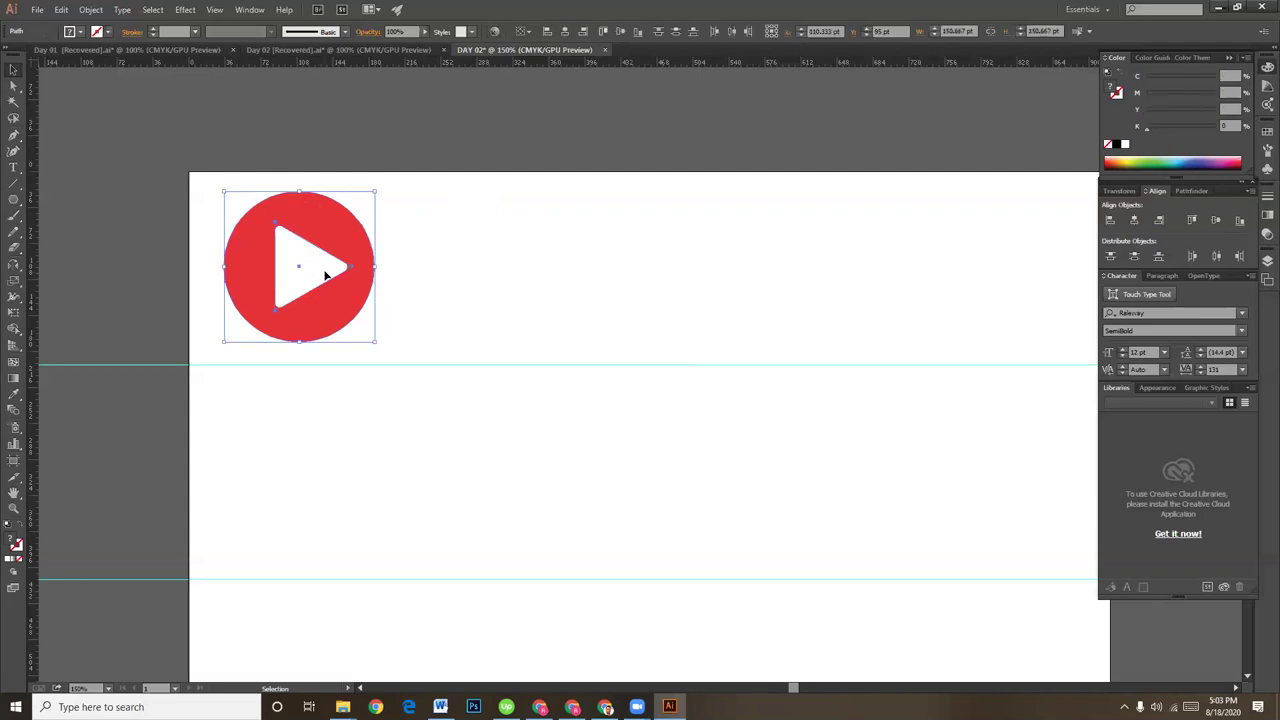
{"action": "left_click", "coordinate": [474, 278]}
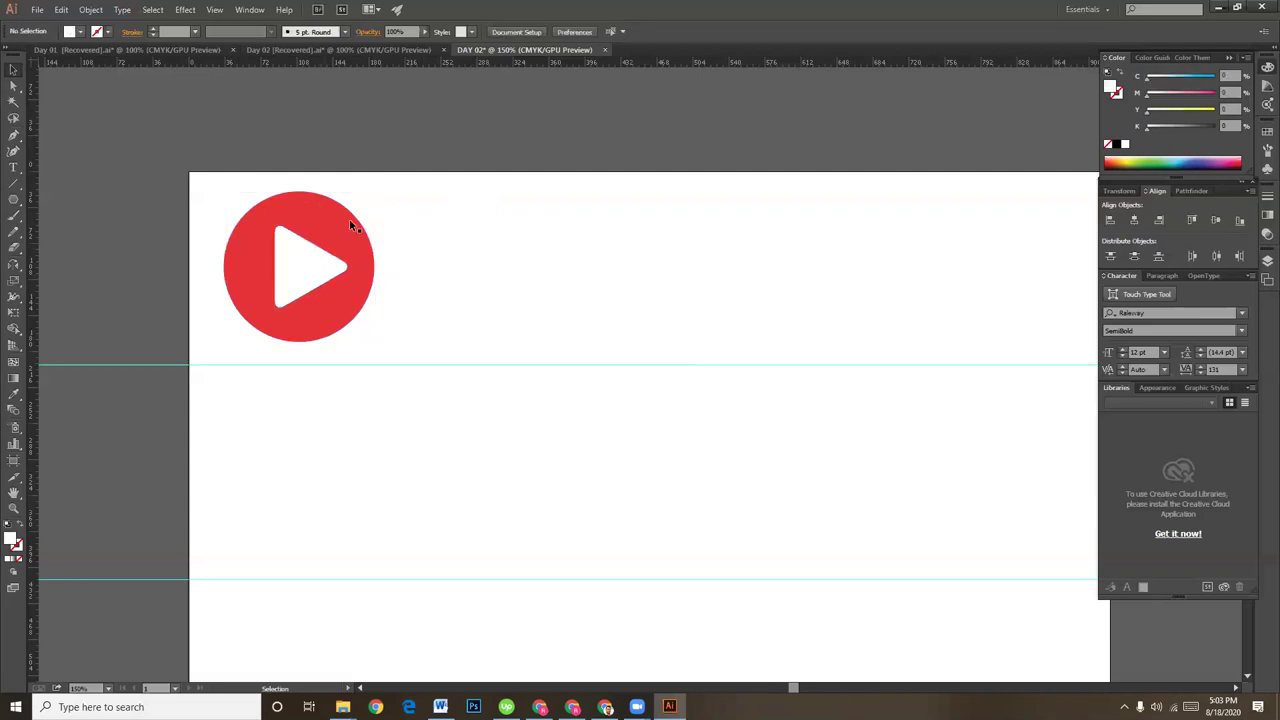
{"action": "left_click_drag", "start_coordinate": [290, 262], "coordinate": [290, 266]}
{"action": "left_click", "coordinate": [323, 275]}
- Scale the red circle and triangle up to about 154 pt
{"action": "left_click", "coordinate": [563, 270]}
{"action": "left_click_drag", "start_coordinate": [368, 316], "coordinate": [396, 340]}
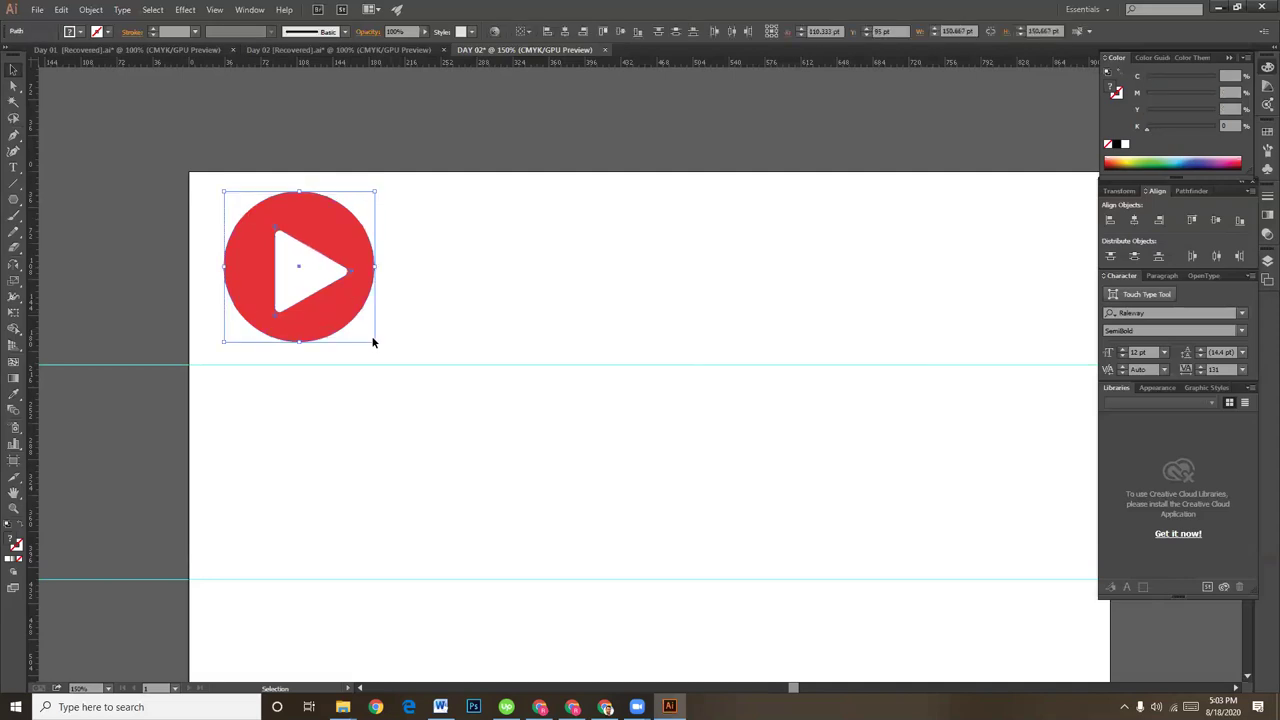
{"action": "left_click_drag", "start_coordinate": [375, 342], "coordinate": [383, 349]}
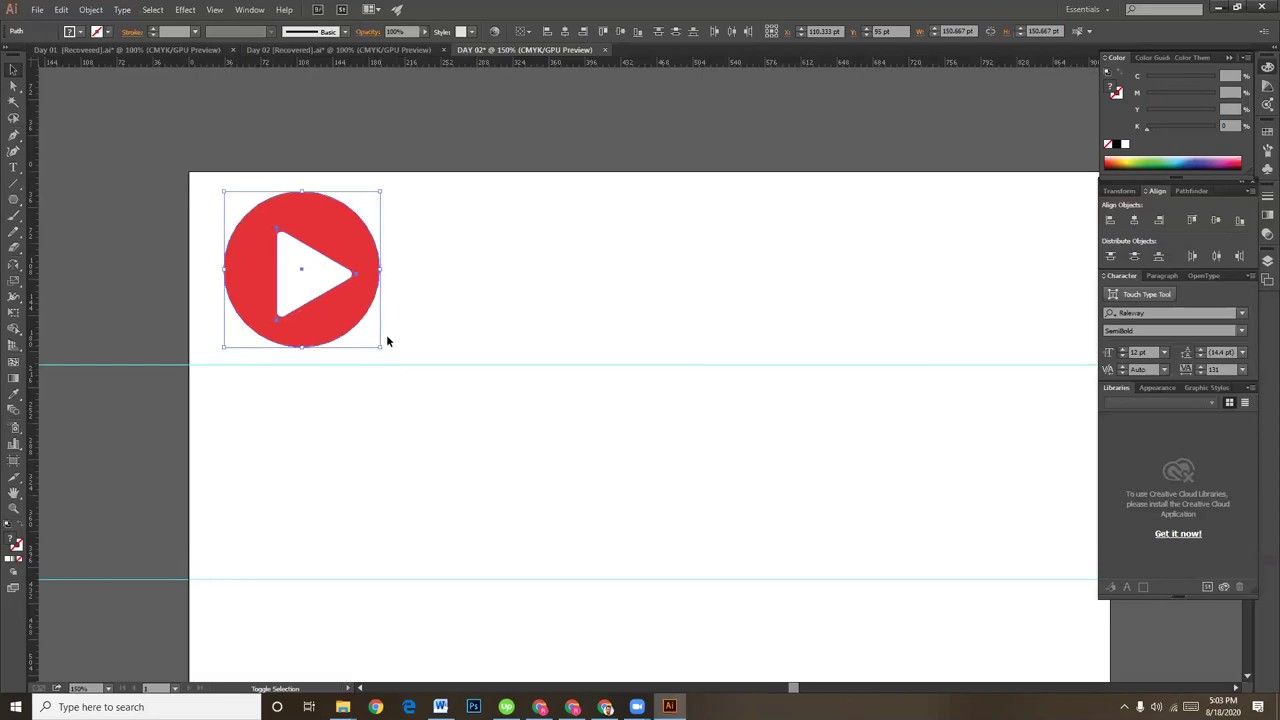
{"action": "left_click", "coordinate": [318, 277]}
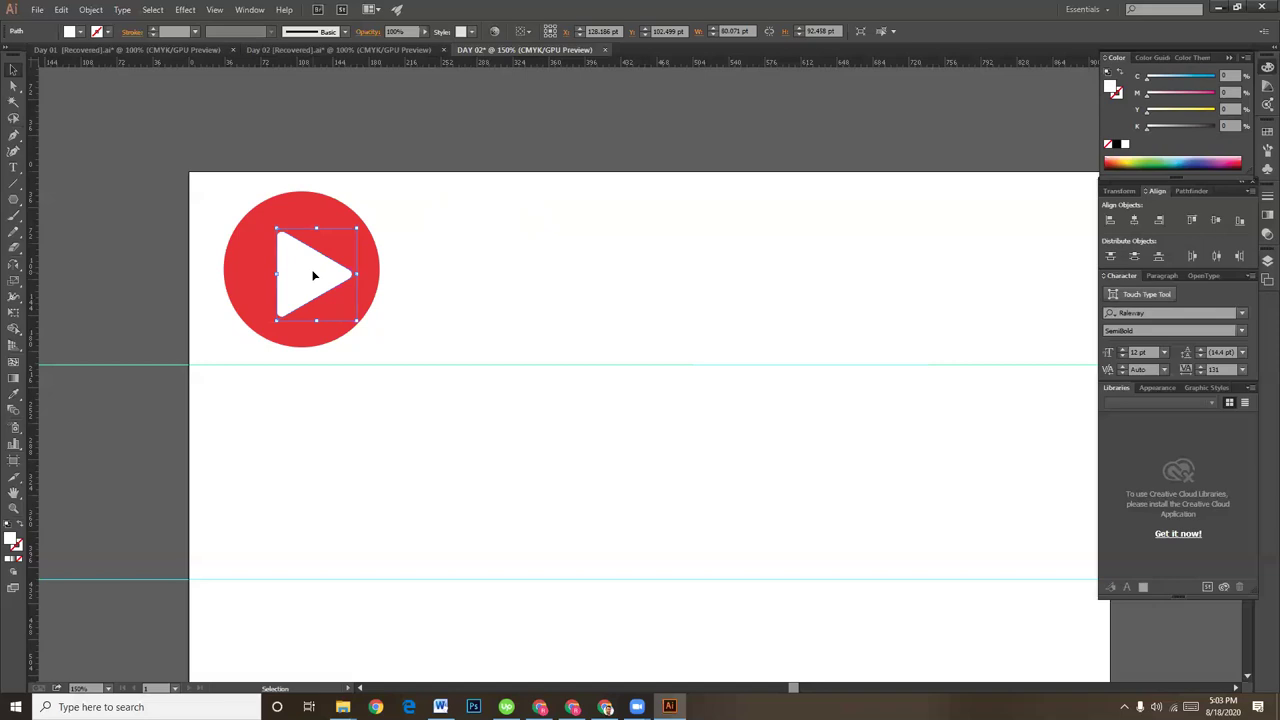
{"action": "left_click", "coordinate": [405, 282]}
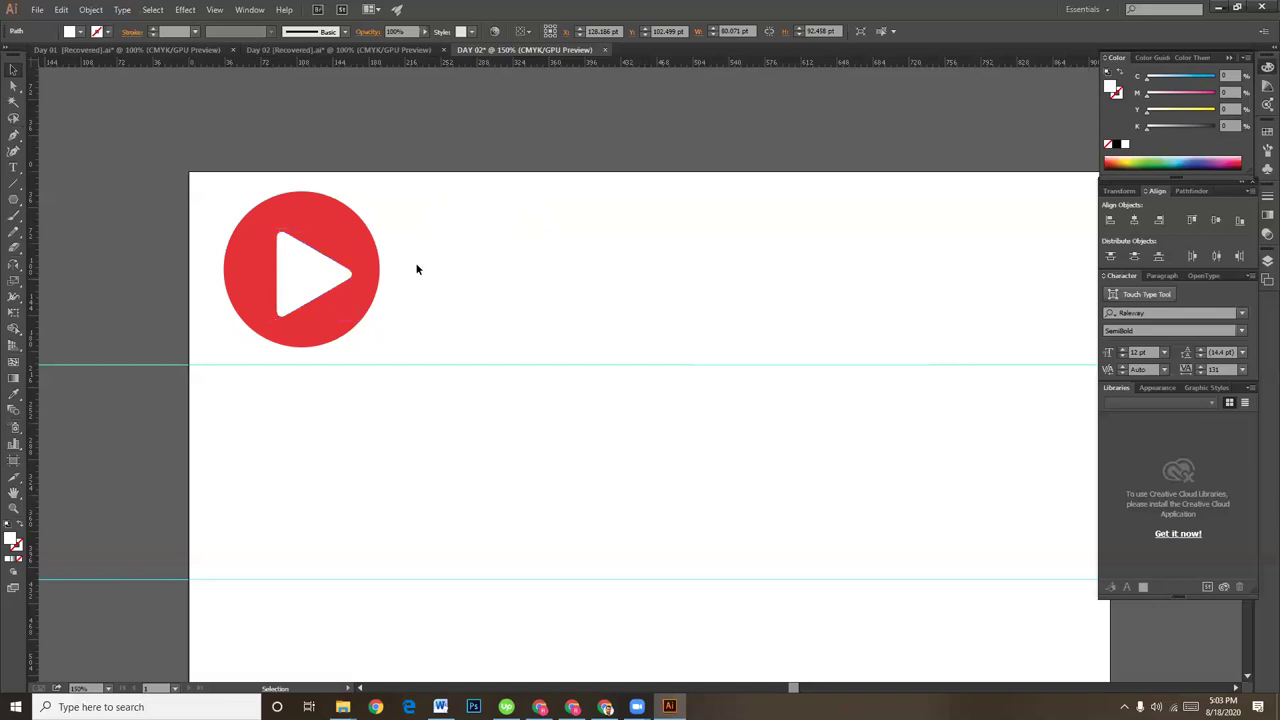
- Horizontally centre the triangle and circle on each other
{"action": "left_click", "coordinate": [288, 265]}
{"action": "left_click", "coordinate": [249, 223], "text": "shift"}
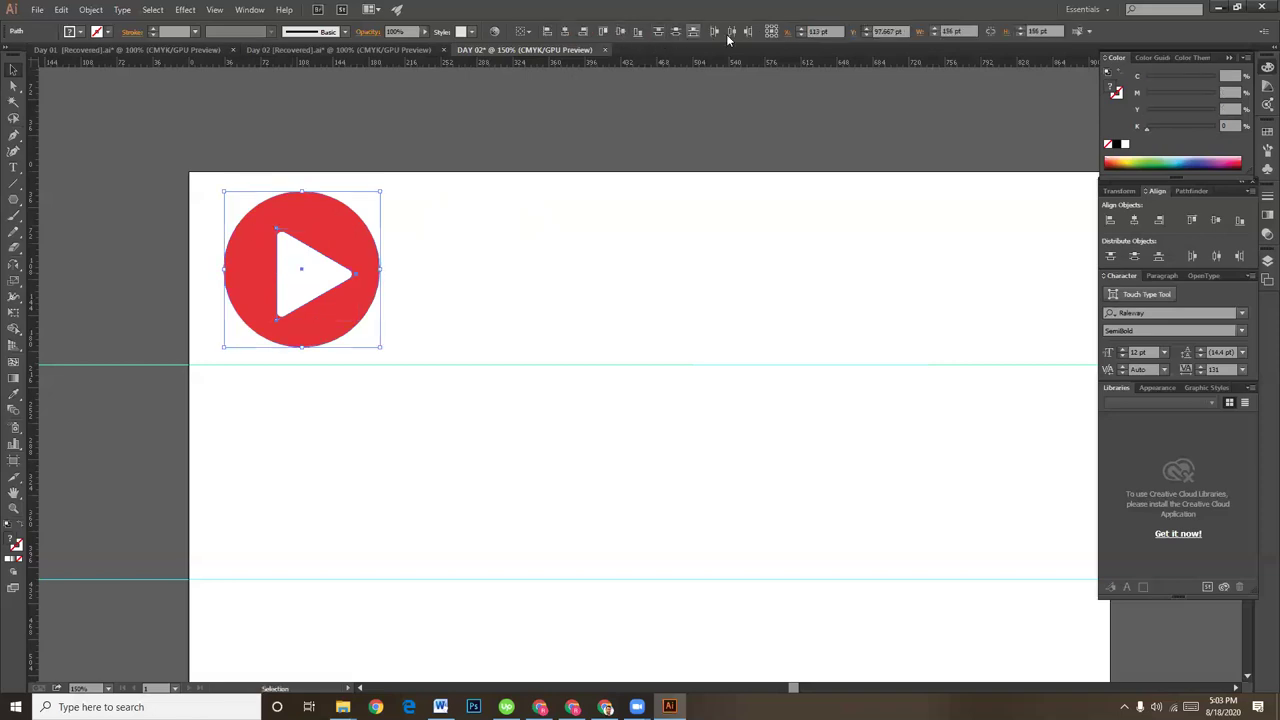
{"action": "left_click", "coordinate": [563, 32]}
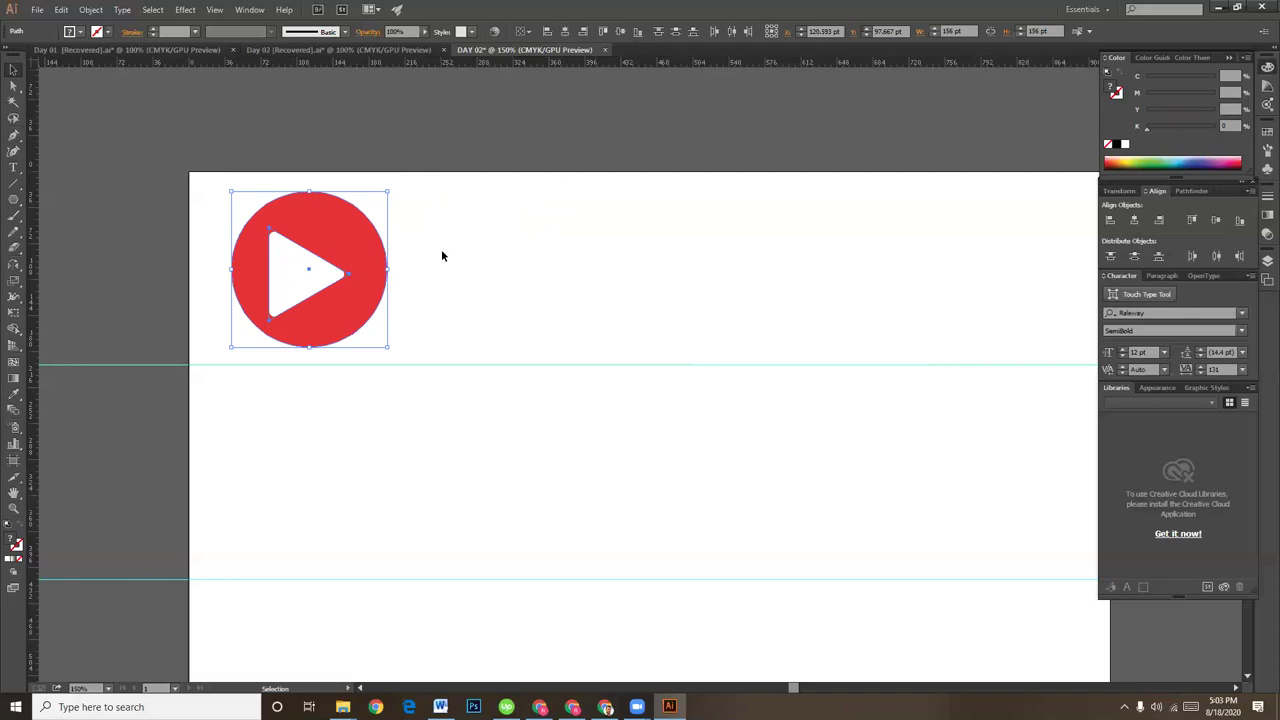
{"action": "left_click", "coordinate": [441, 256]}
- Nudge the white triangle two steps right and one step up
{"action": "left_click", "coordinate": [300, 266]}
{"action": "key", "text": "Right"}
{"action": "key", "text": "Right"}
{"action": "key", "text": "Right"}
{"action": "key", "text": "Right"}
{"action": "key", "text": "Right"}
{"action": "key", "text": "Right"}
{"action": "key", "text": "Right"}
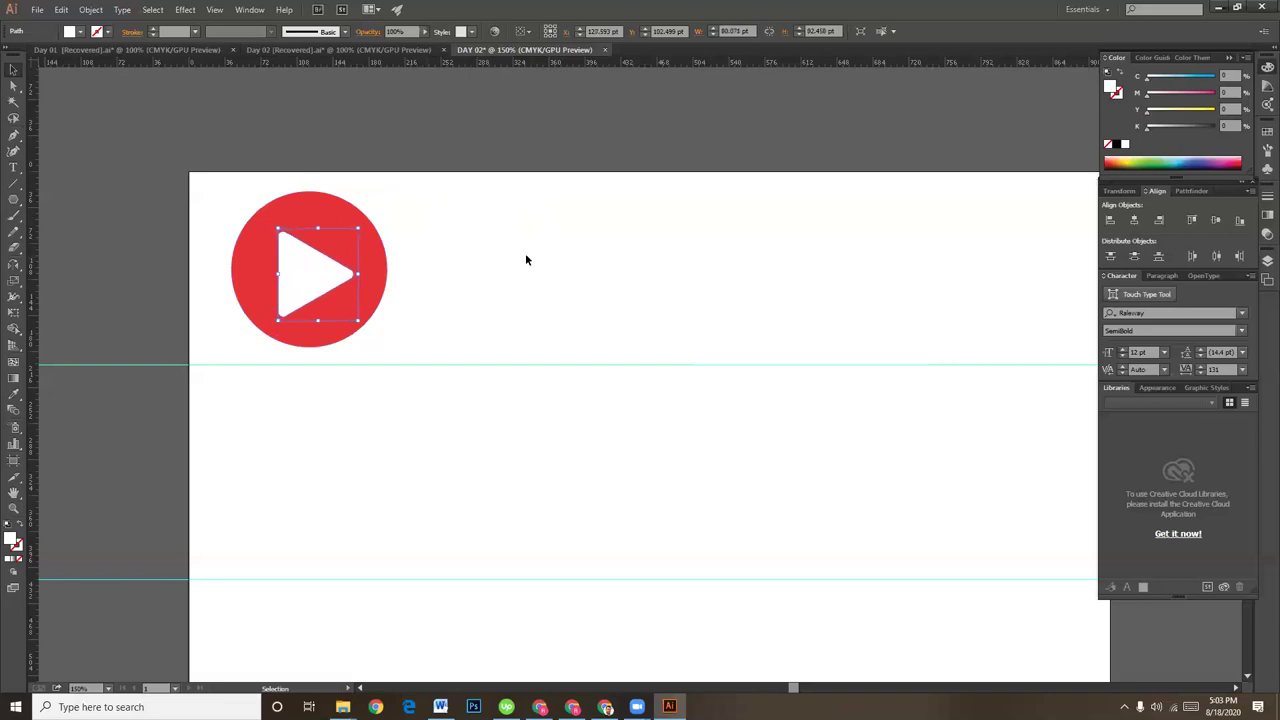
{"action": "key", "text": "Right"}
{"action": "left_click", "coordinate": [526, 258]}
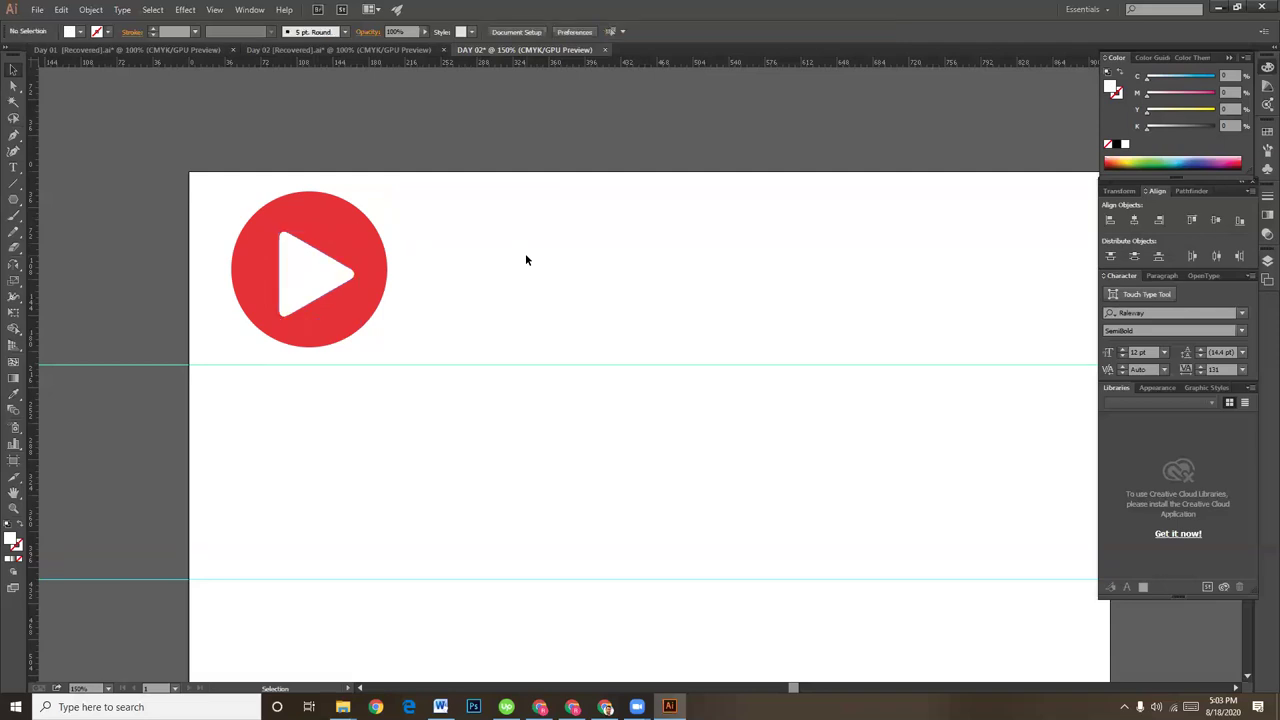
{"action": "left_click", "coordinate": [302, 266]}
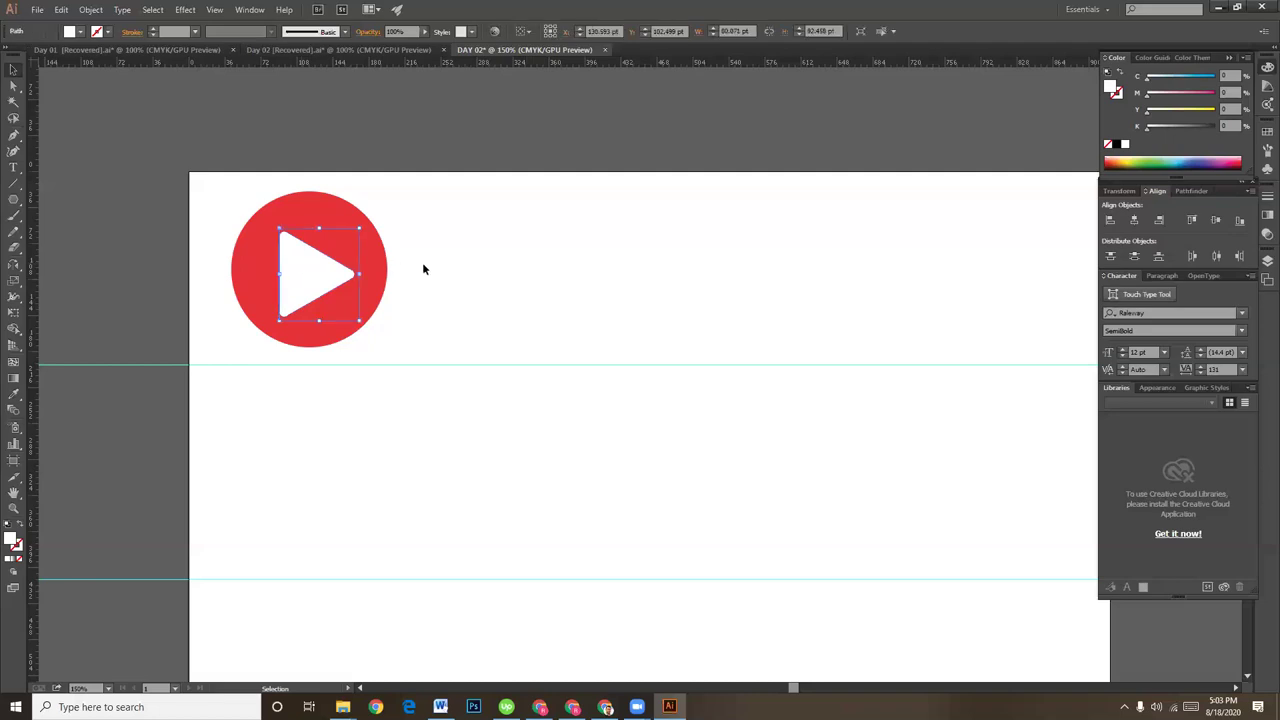
{"action": "key", "text": "Up"}
{"action": "key", "text": "Up"}
{"action": "key", "text": "Up"}
{"action": "left_click", "coordinate": [475, 264]}
- Duplicate the play button to the right and delete the copy's triangle
{"action": "scroll", "coordinate": [535, 380], "scroll_direction": "right", "scroll_amount": 1}
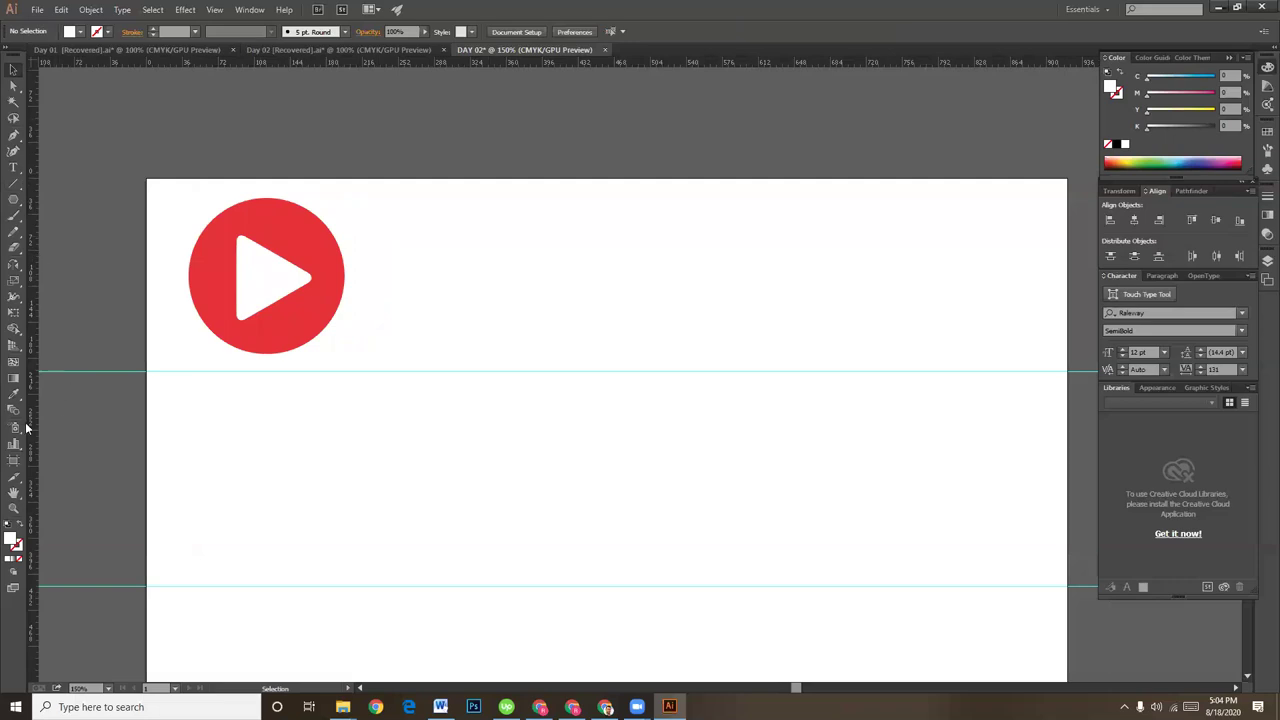
{"action": "left_click", "coordinate": [13, 200]}
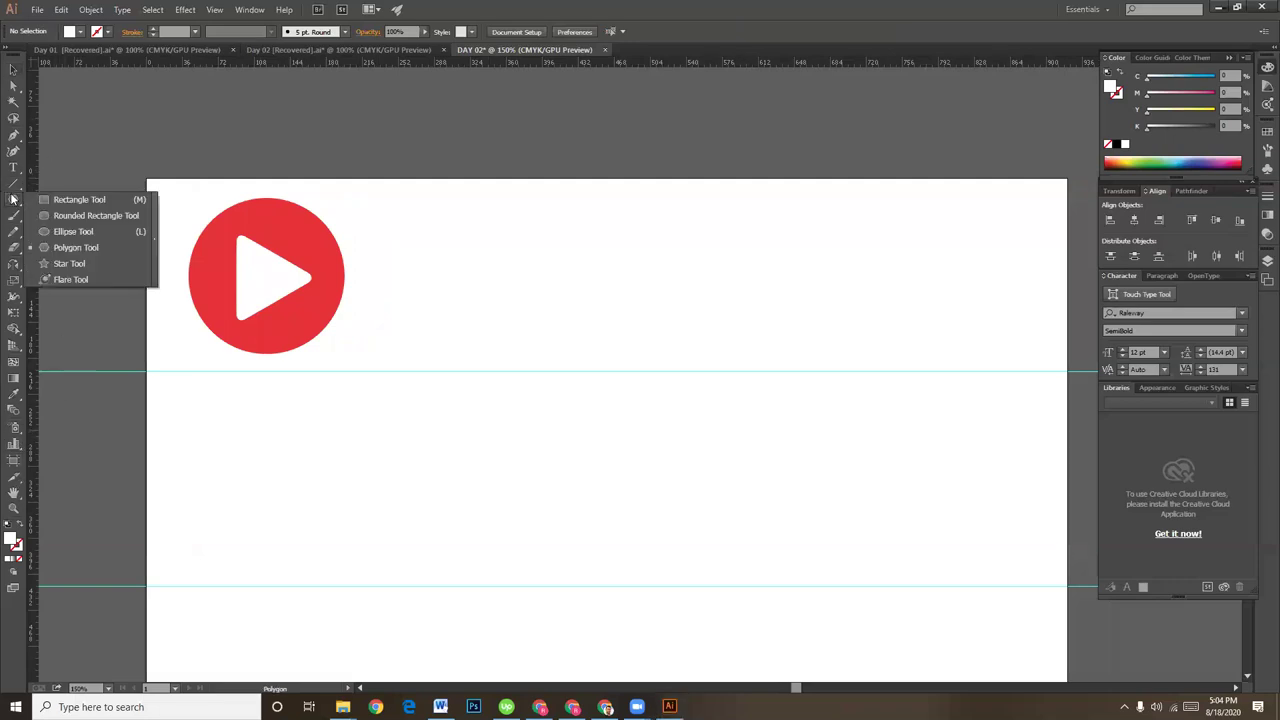
{"action": "left_click", "coordinate": [12, 60]}
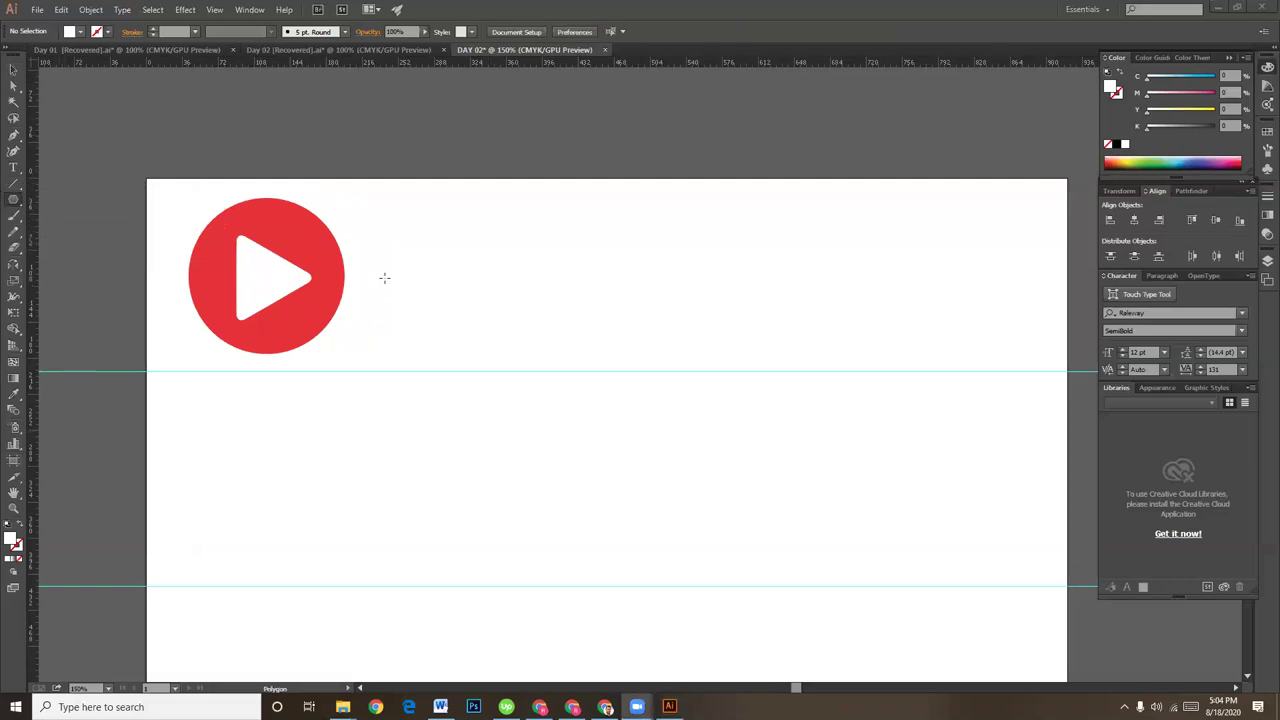
{"action": "left_click", "coordinate": [13, 69]}
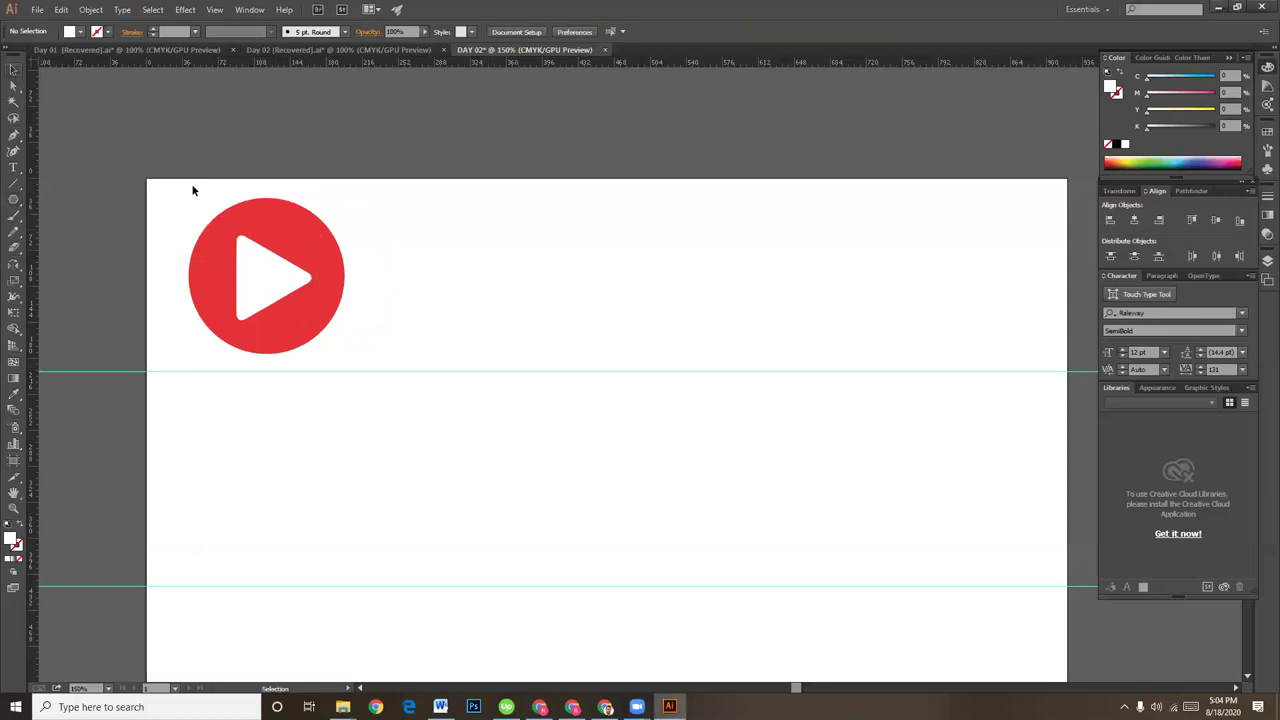
{"action": "left_click", "coordinate": [294, 244]}
{"action": "left_click", "coordinate": [383, 244]}
{"action": "left_click", "coordinate": [312, 278]}
{"action": "left_click_drag", "start_coordinate": [312, 262], "coordinate": [516, 260]}
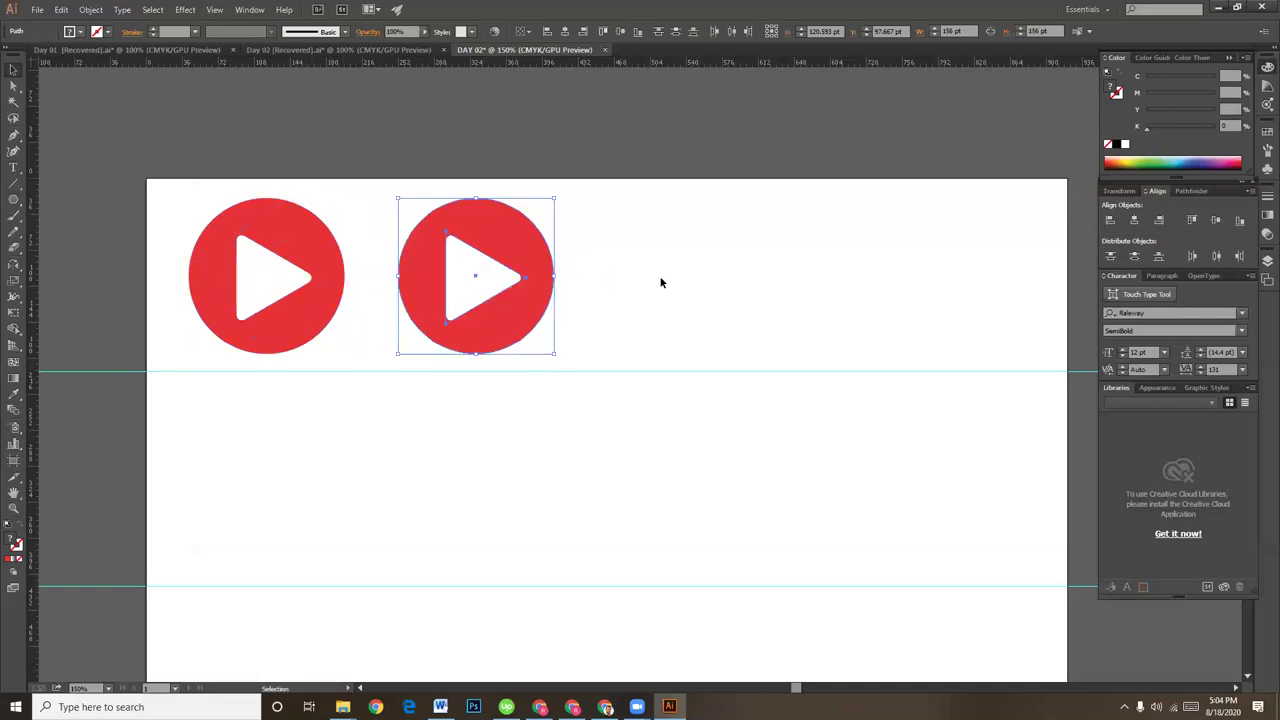
{"action": "left_click", "coordinate": [472, 275]}
{"action": "key", "text": "Delete"}
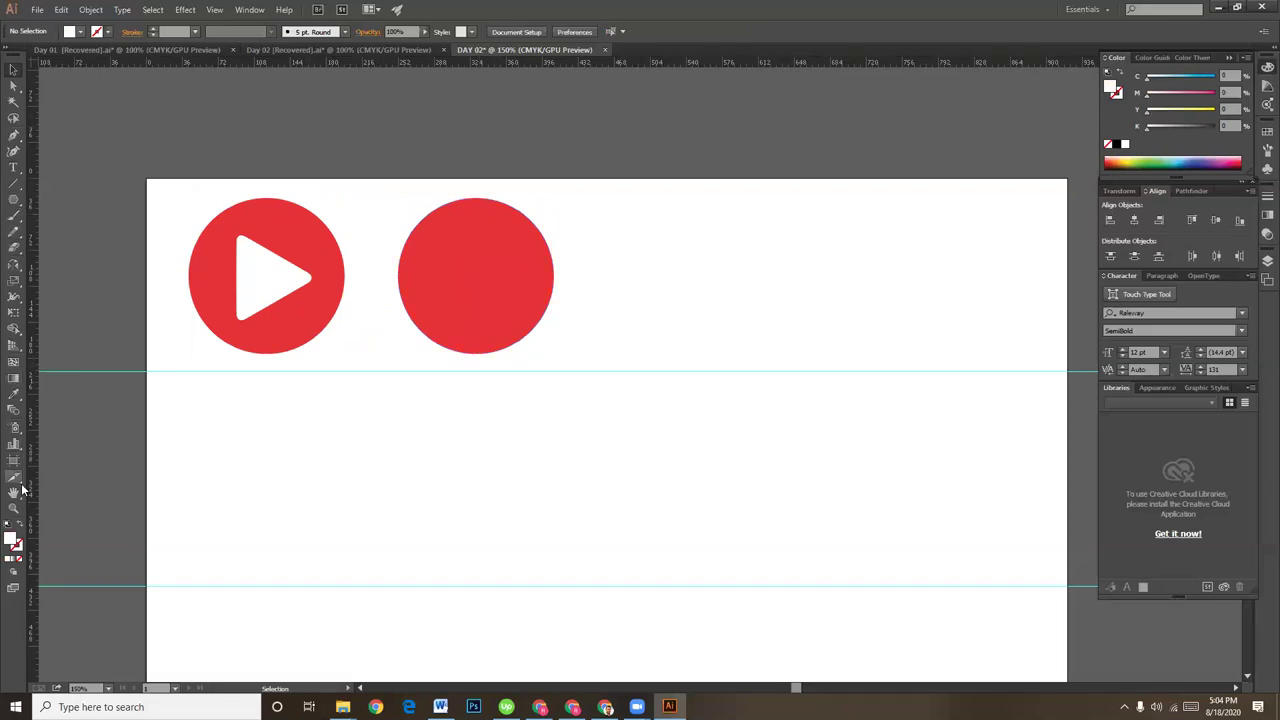
- Draw a small 55.33 pt circle right of the plain red circle
{"action": "left_click", "coordinate": [13, 200]}
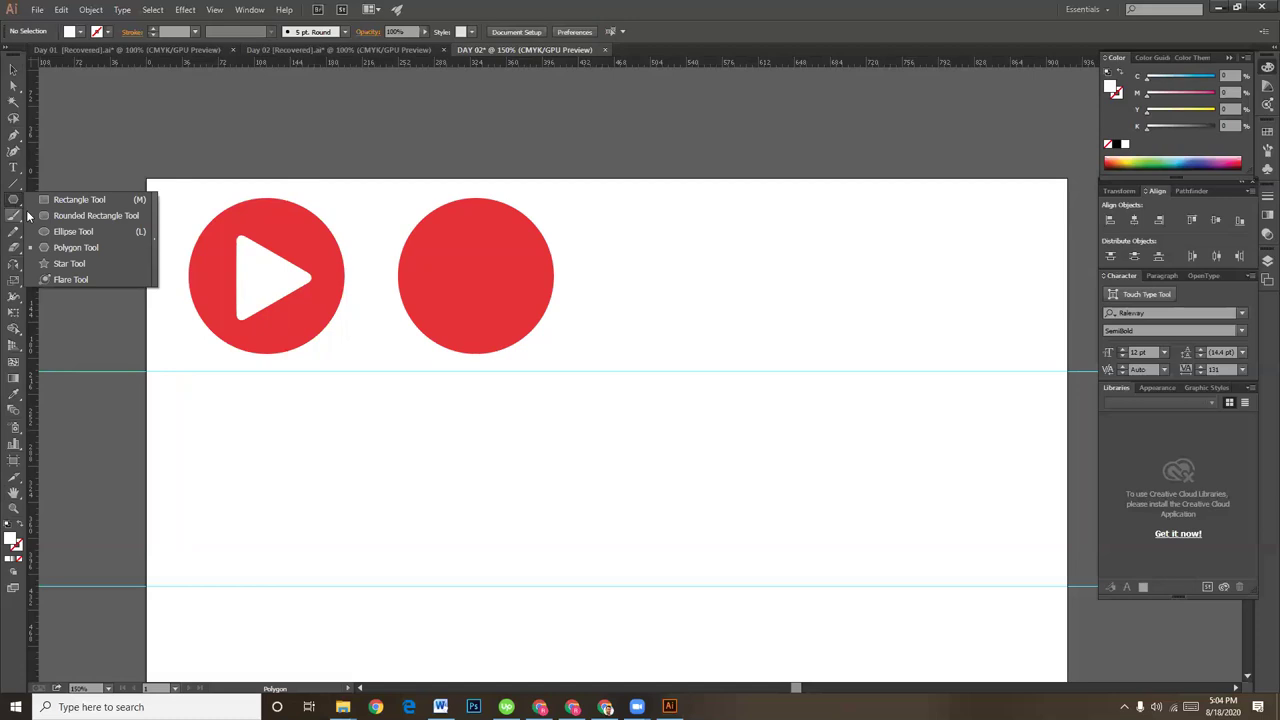
{"action": "left_click", "coordinate": [50, 231]}
{"action": "left_click_drag", "start_coordinate": [611, 222], "coordinate": [640, 272]}
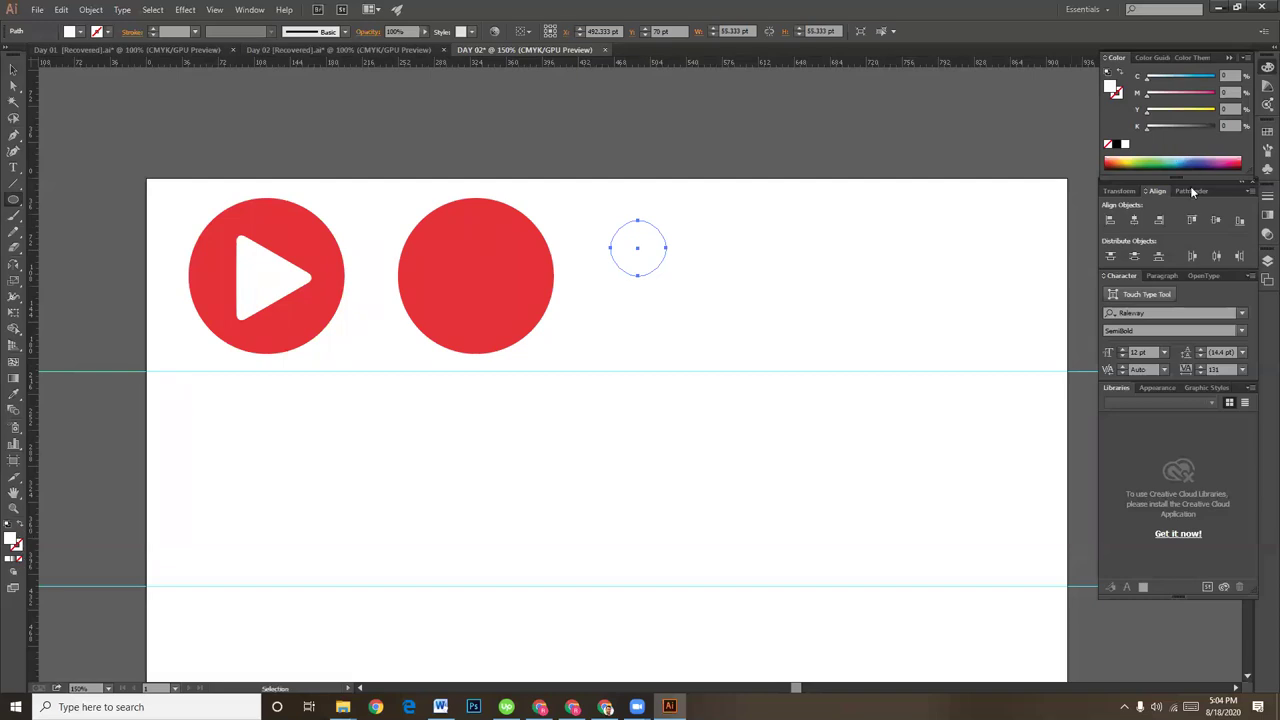
- Give the small circle no fill and a black 4 pt stroke
{"action": "left_click", "coordinate": [20, 525]}
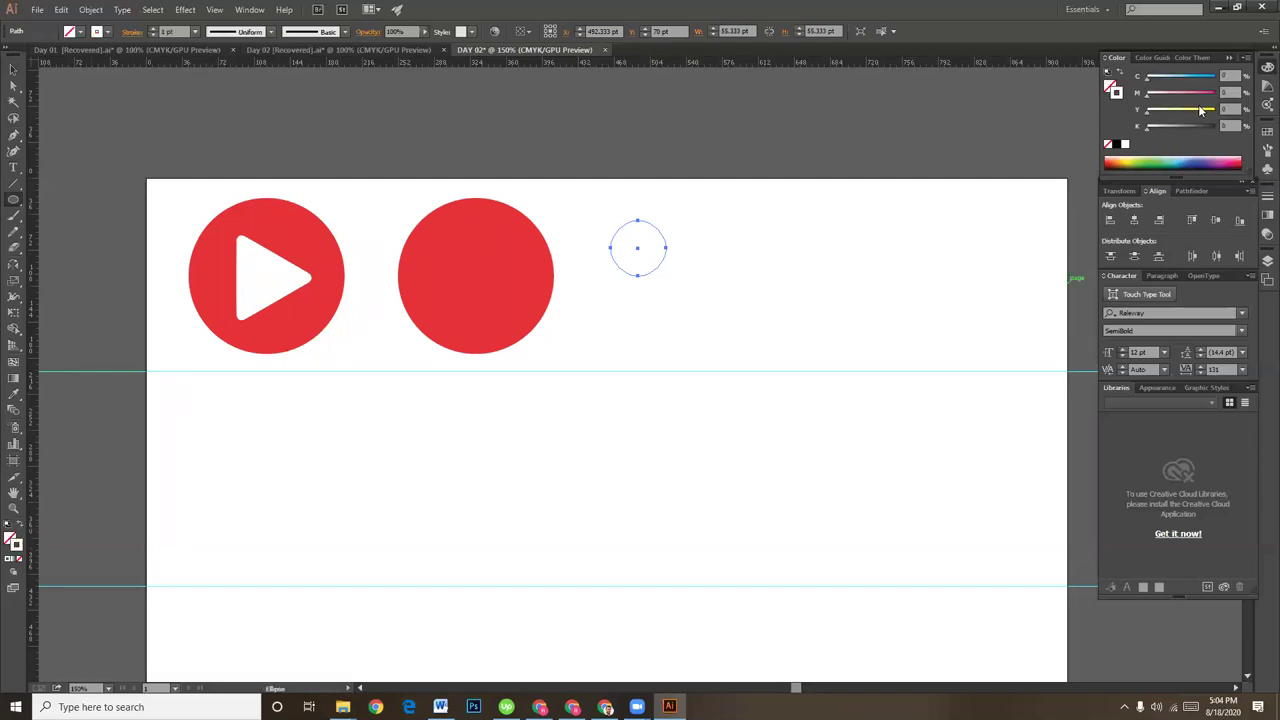
{"action": "left_click_drag", "start_coordinate": [1192, 127], "coordinate": [1226, 125]}
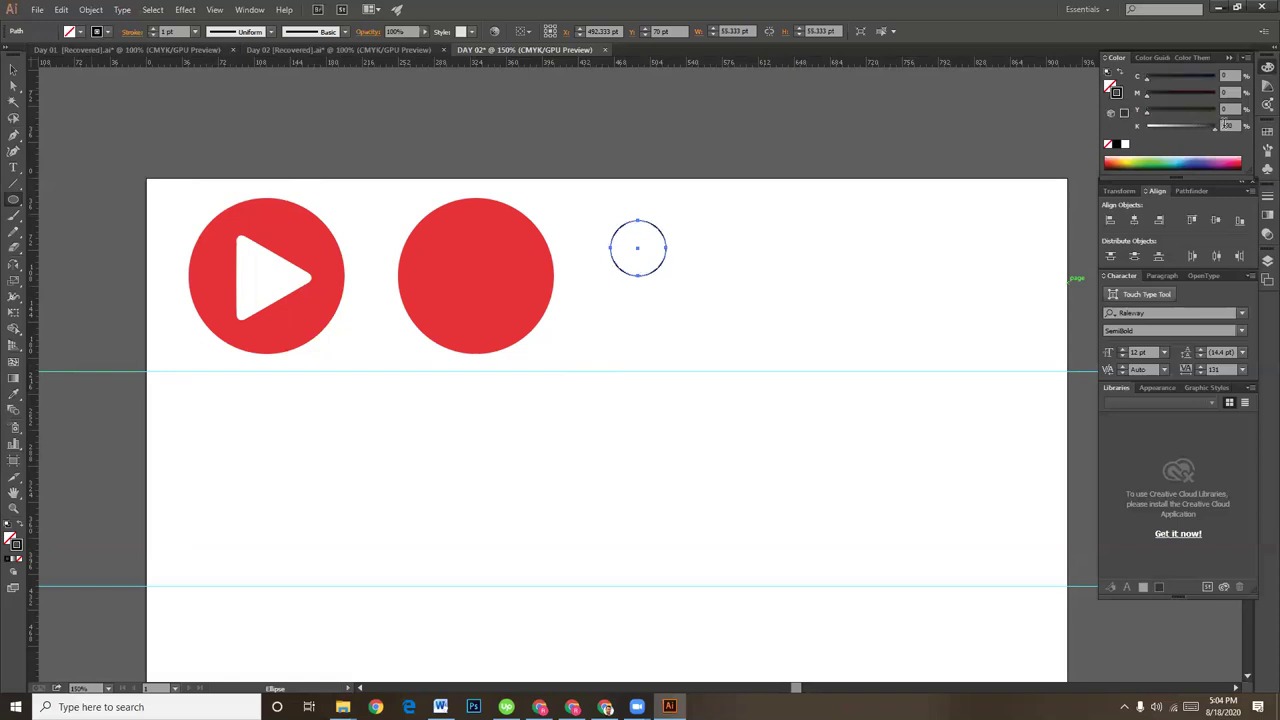
{"action": "left_click", "coordinate": [153, 28]}
{"action": "left_click", "coordinate": [153, 28]}
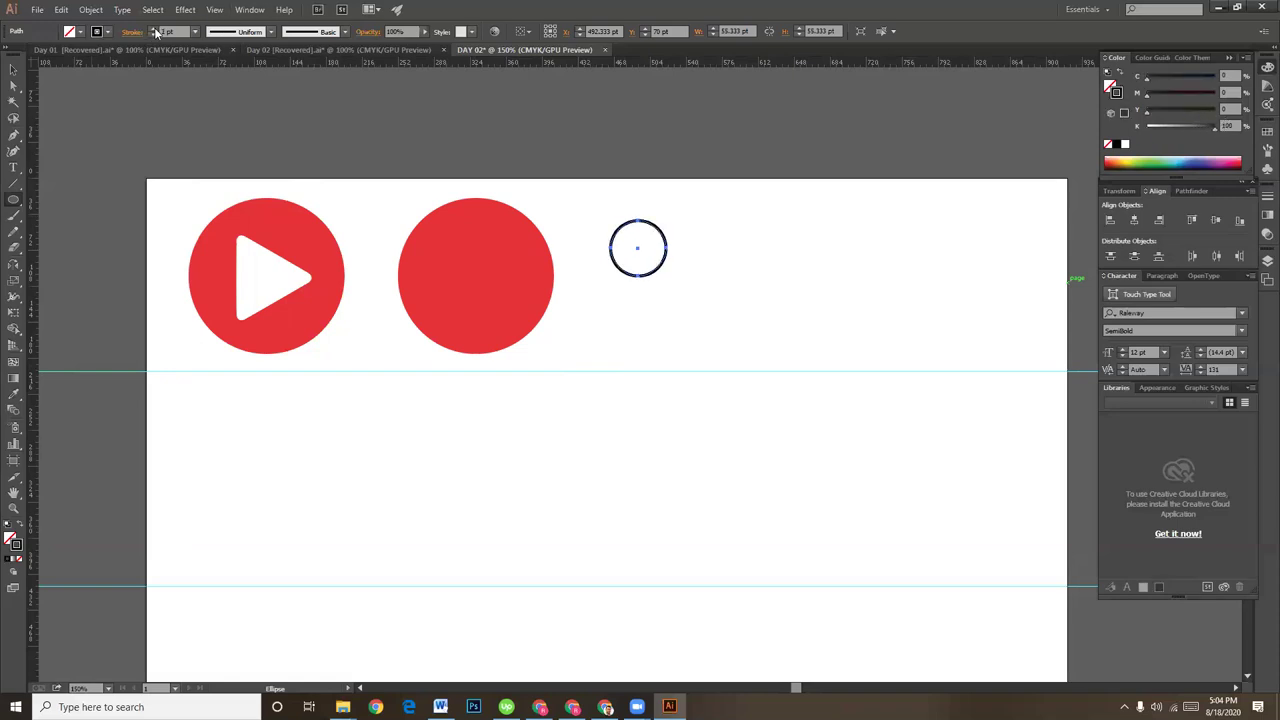
{"action": "type", "text": "4"}
{"action": "left_click", "coordinate": [11, 72]}
{"action": "left_click", "coordinate": [12, 70]}
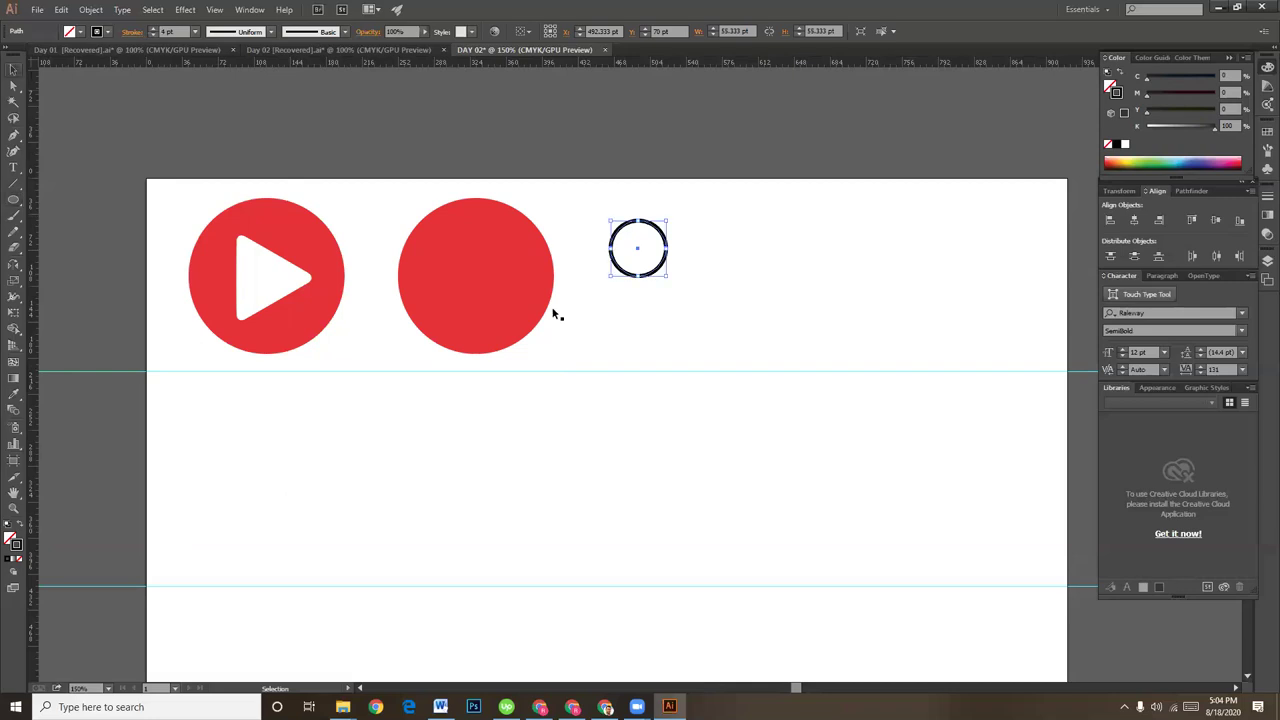
{"action": "left_click", "coordinate": [665, 330]}
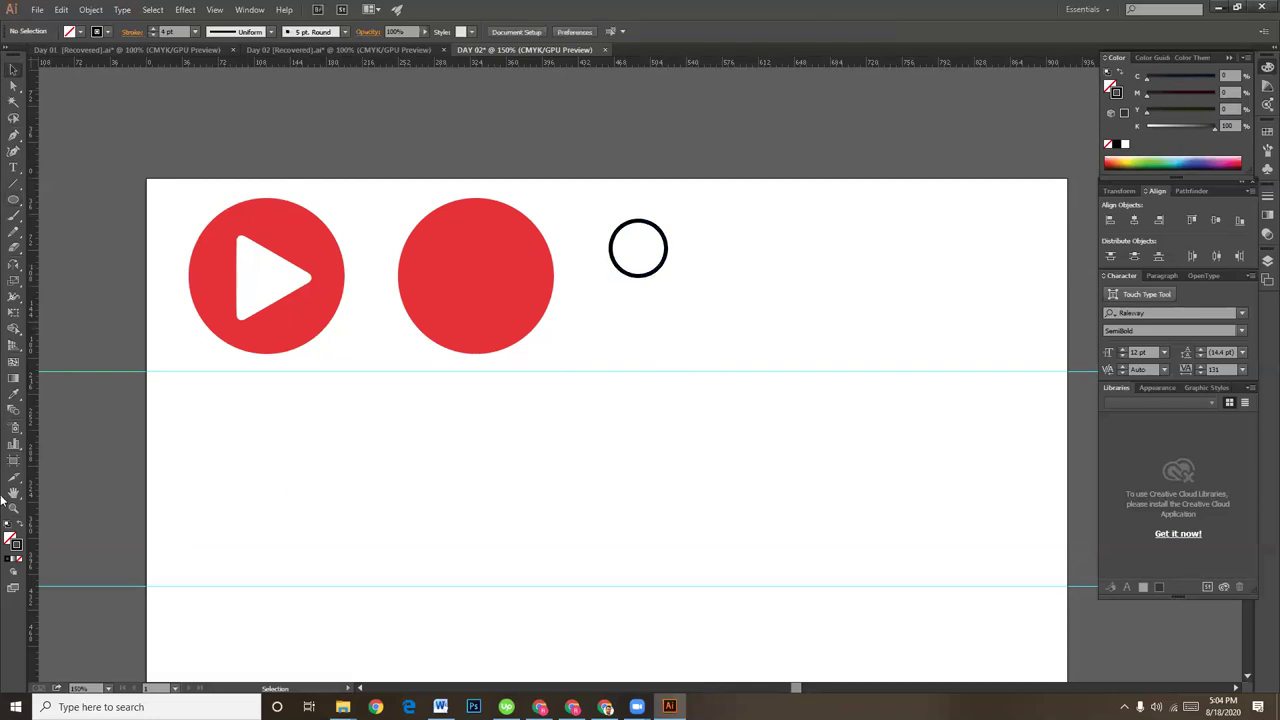
{"action": "left_click", "coordinate": [14, 201]}
- Draw a rounded square below-right of the small ring
{"action": "mouse_move", "coordinate": [15, 204]}
{"action": "left_mouse_down"}
{"action": "mouse_move", "coordinate": [55, 214]}
{"action": "mouse_move", "coordinate": [55, 200]}
{"action": "left_mouse_up"}
{"action": "left_click_drag", "start_coordinate": [657, 294], "coordinate": [762, 400]}
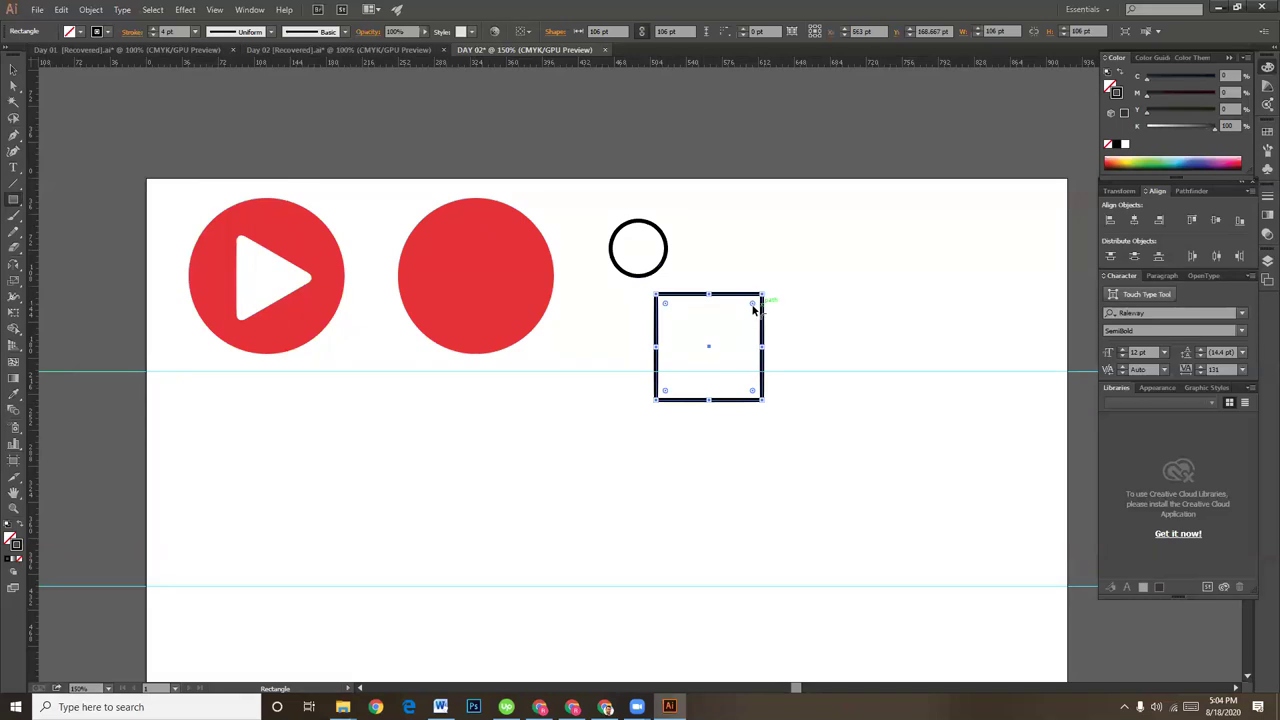
{"action": "mouse_move", "coordinate": [752, 304]}
{"action": "left_mouse_down"}
{"action": "mouse_move", "coordinate": [694, 356]}
{"action": "mouse_move", "coordinate": [726, 333]}
{"action": "left_mouse_up"}
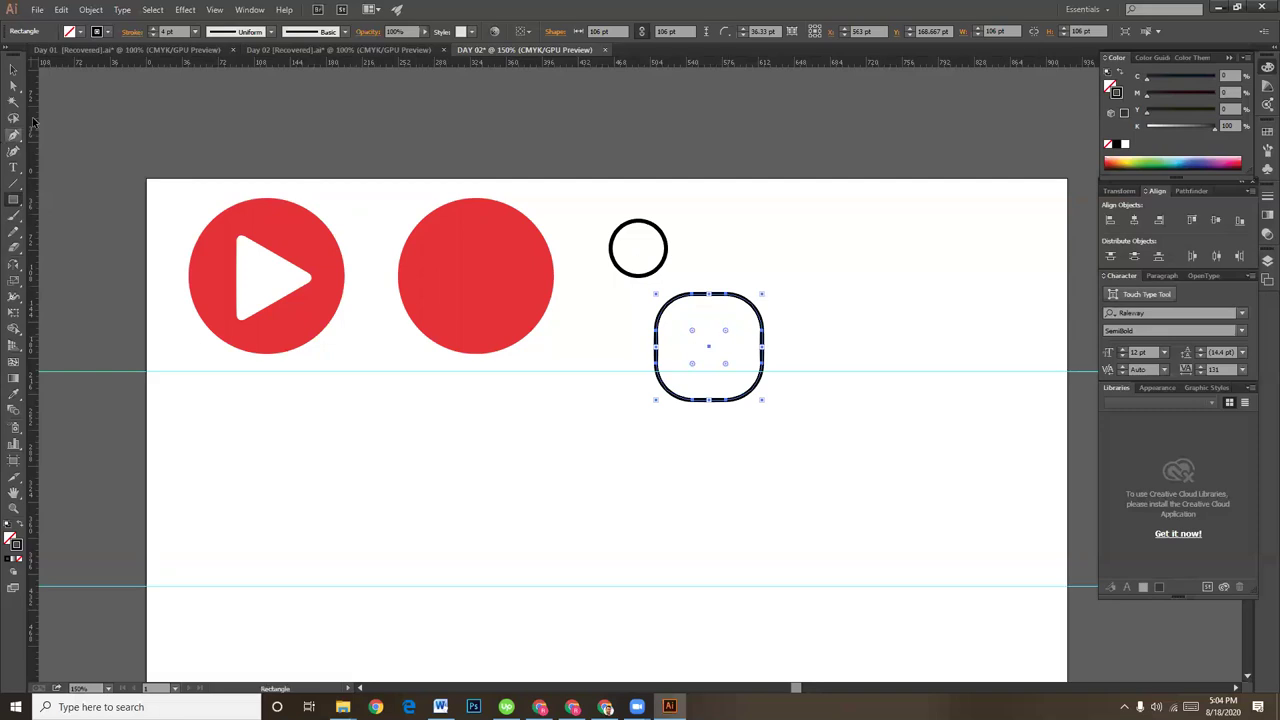
- Stretch it into a tall pill about 96.667 × 182.474 pt
{"action": "key", "text": "v"}
{"action": "left_click_drag", "start_coordinate": [710, 408], "coordinate": [710, 501]}
{"action": "left_click_drag", "start_coordinate": [728, 335], "coordinate": [717, 349]}
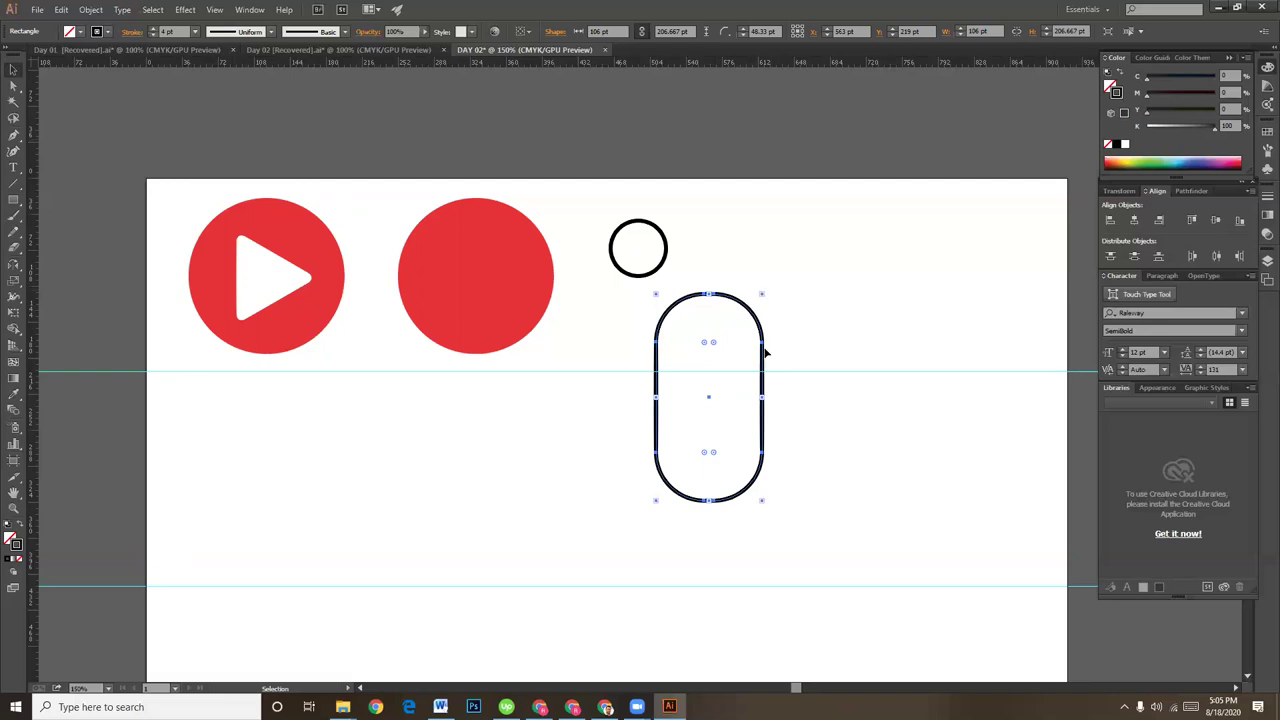
{"action": "left_click", "coordinate": [829, 346]}
{"action": "left_click", "coordinate": [767, 345]}
{"action": "left_click_drag", "start_coordinate": [768, 504], "coordinate": [754, 460]}
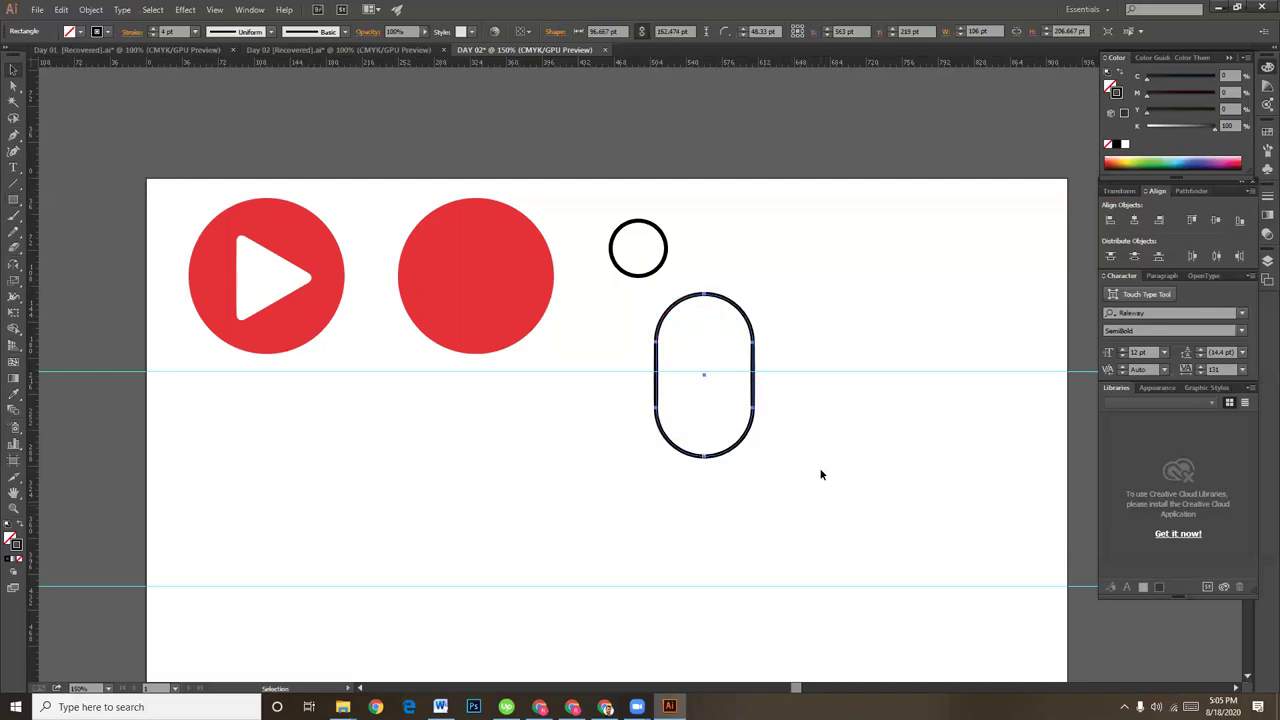
{"action": "double_click", "coordinate": [754, 405]}
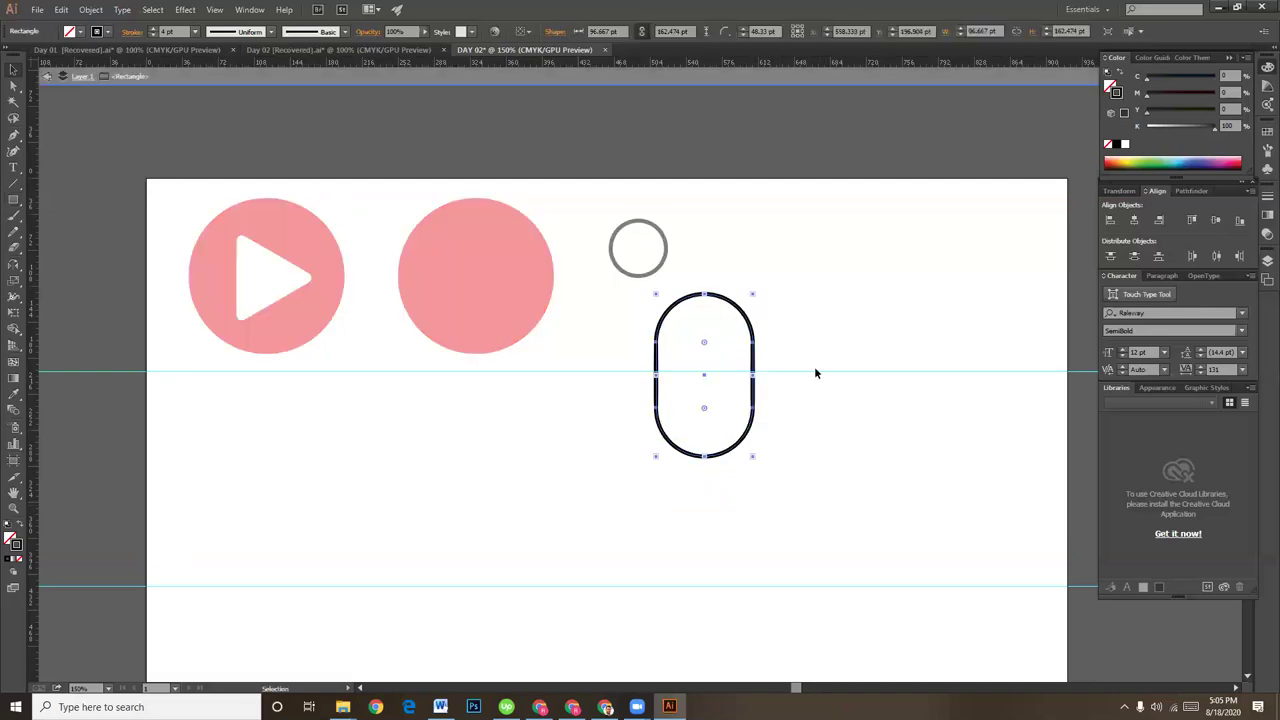
{"action": "left_click", "coordinate": [837, 346]}
- Move the small ring onto the top of the pill and fill it white
{"action": "double_click", "coordinate": [808, 270]}
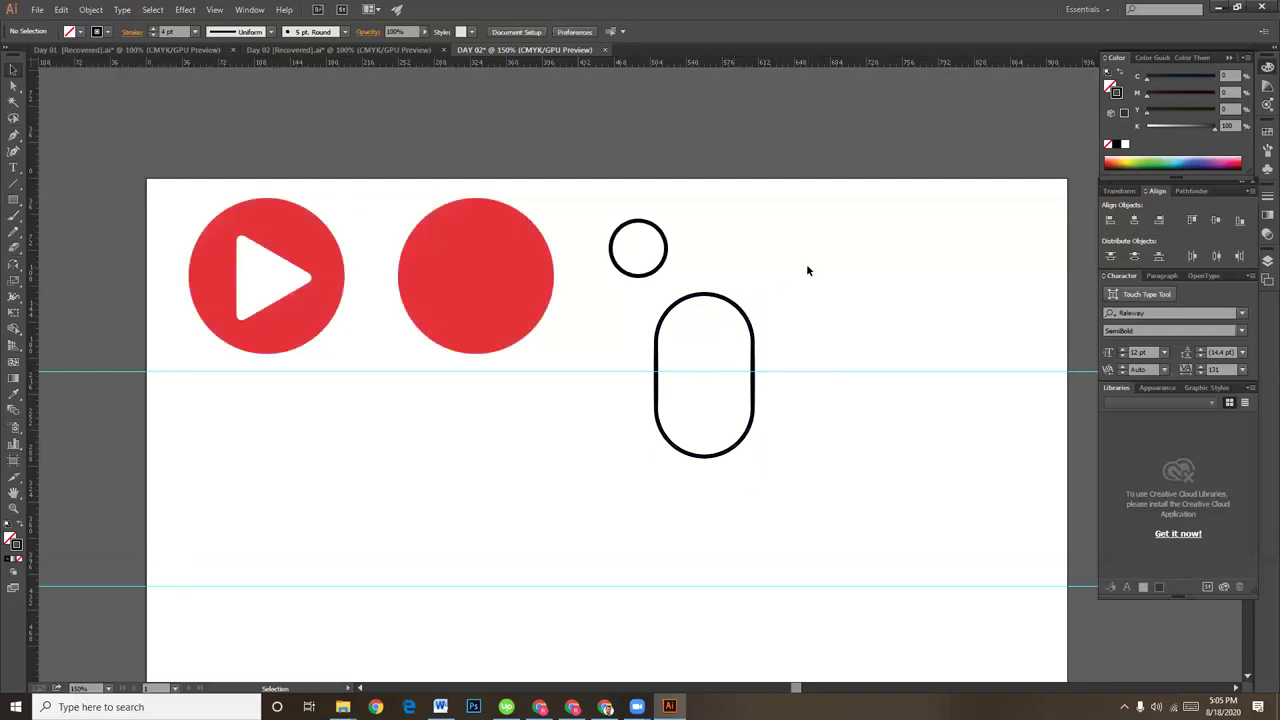
{"action": "left_click_drag", "start_coordinate": [665, 250], "coordinate": [735, 285]}
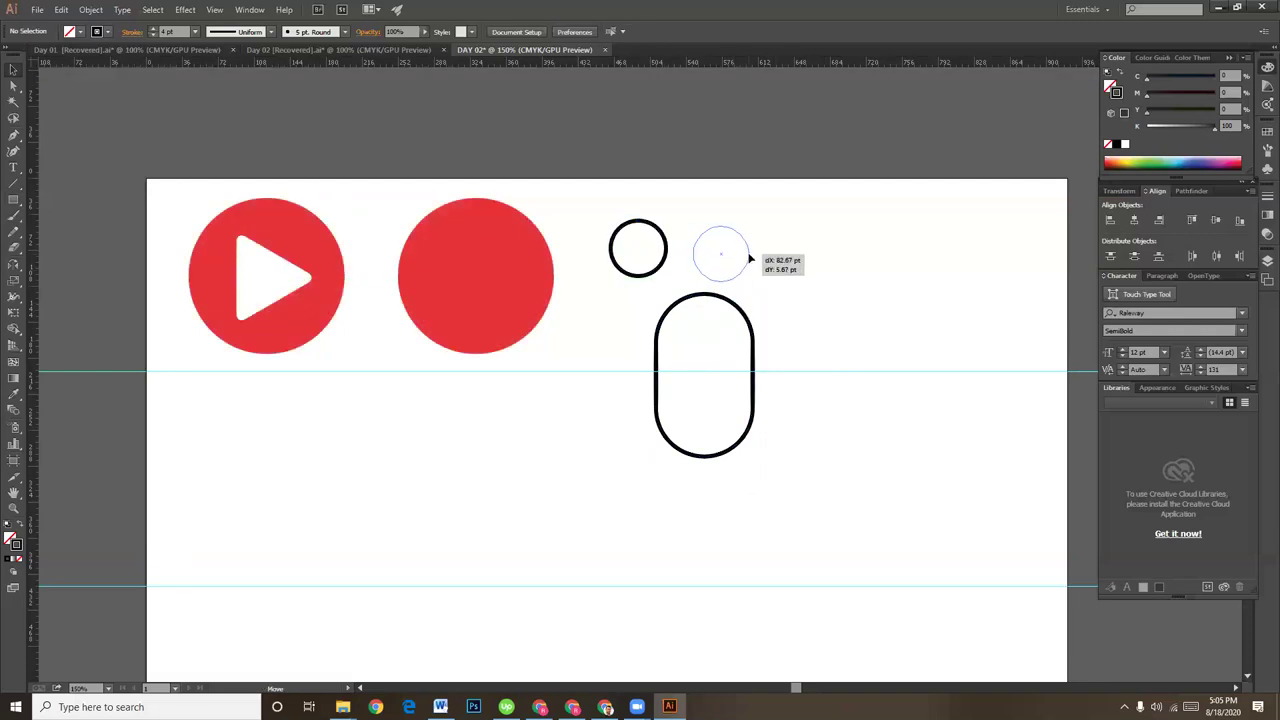
{"action": "left_click", "coordinate": [790, 288]}
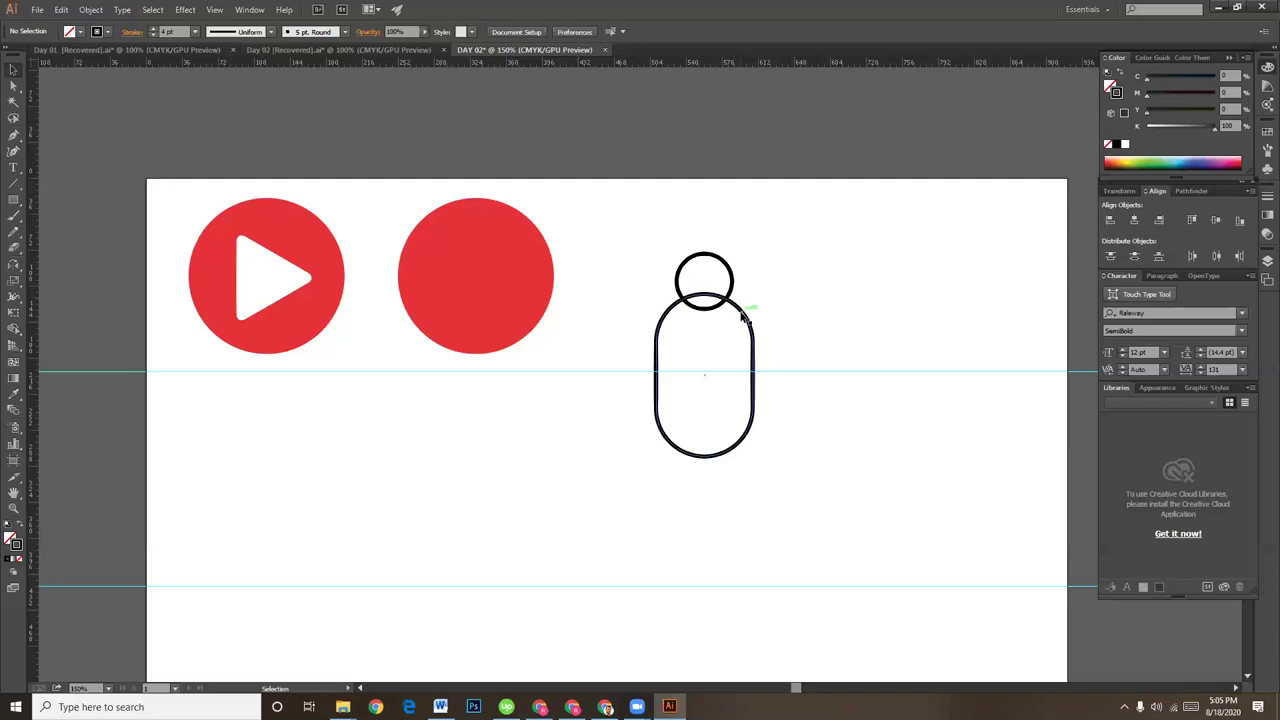
{"action": "left_click", "coordinate": [731, 268]}
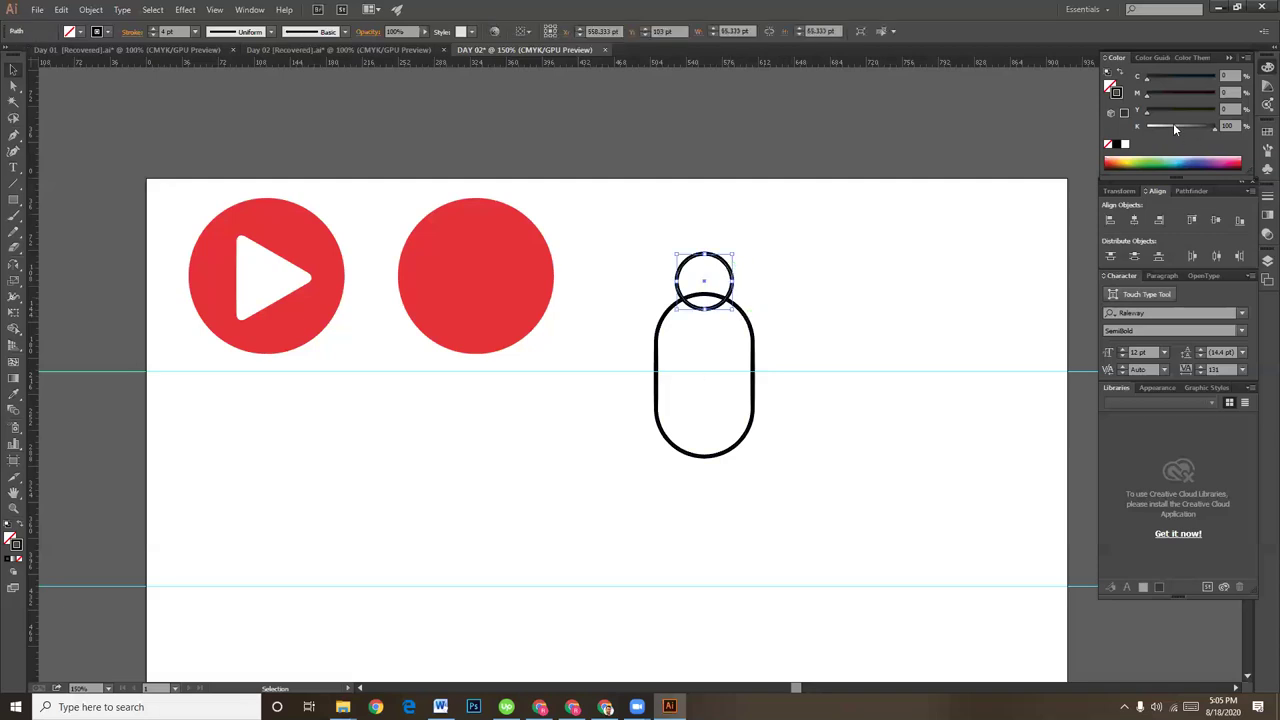
{"action": "key", "text": "x"}
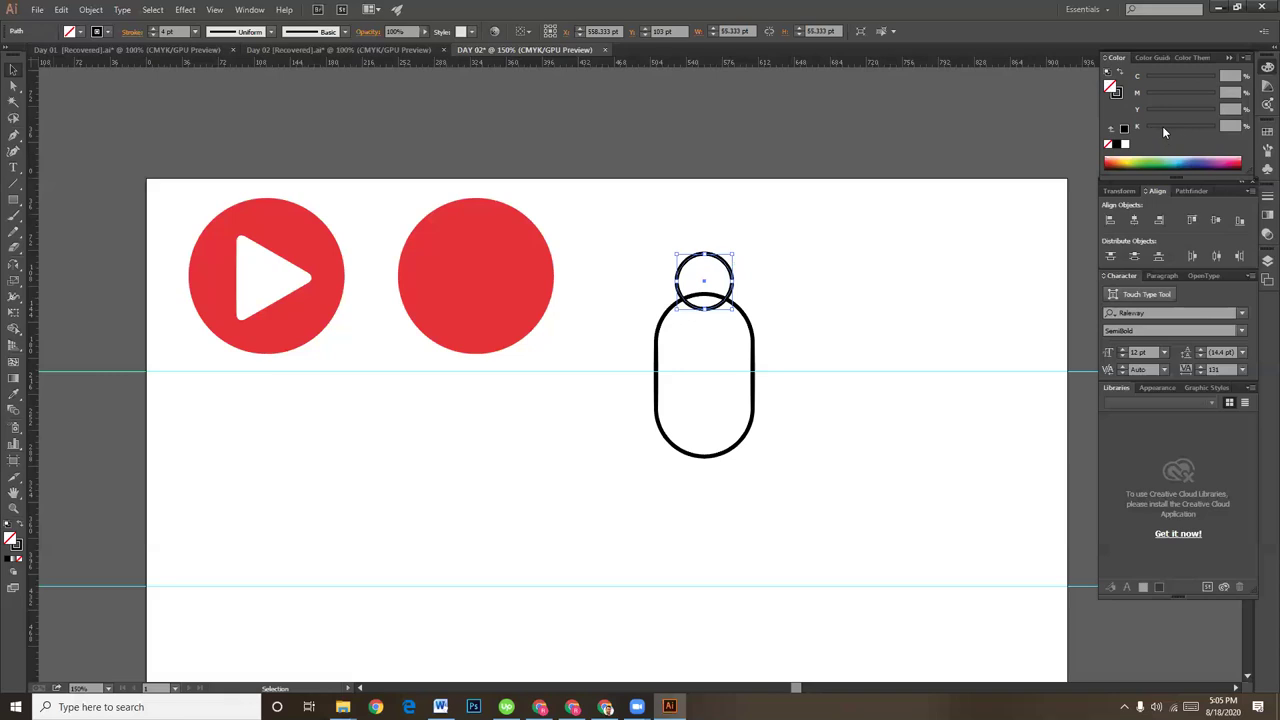
{"action": "left_click", "coordinate": [1124, 143]}
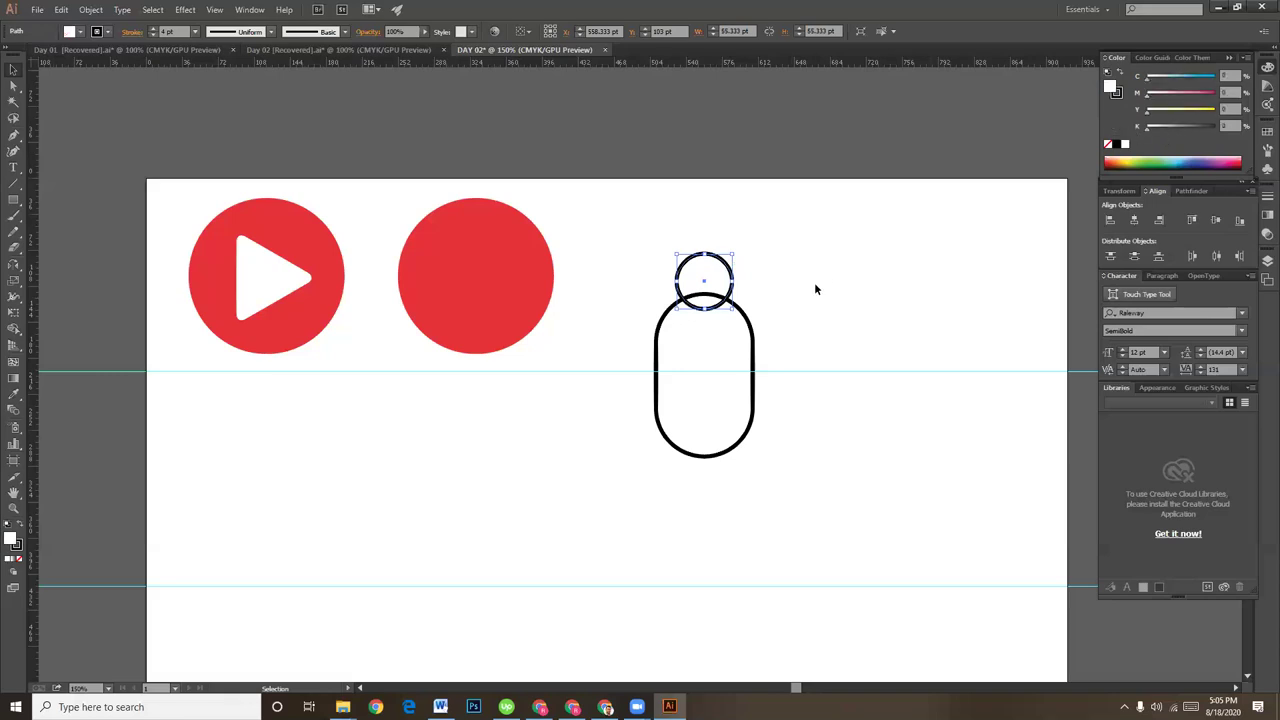
{"action": "left_click", "coordinate": [765, 279]}
- Centre the head circle horizontally over the pill
{"action": "left_click", "coordinate": [733, 270]}
{"action": "key", "text": "a"}
{"action": "key", "text": "Delete"}
{"action": "key", "text": "ctrl+z"}
{"action": "key", "text": "v"}
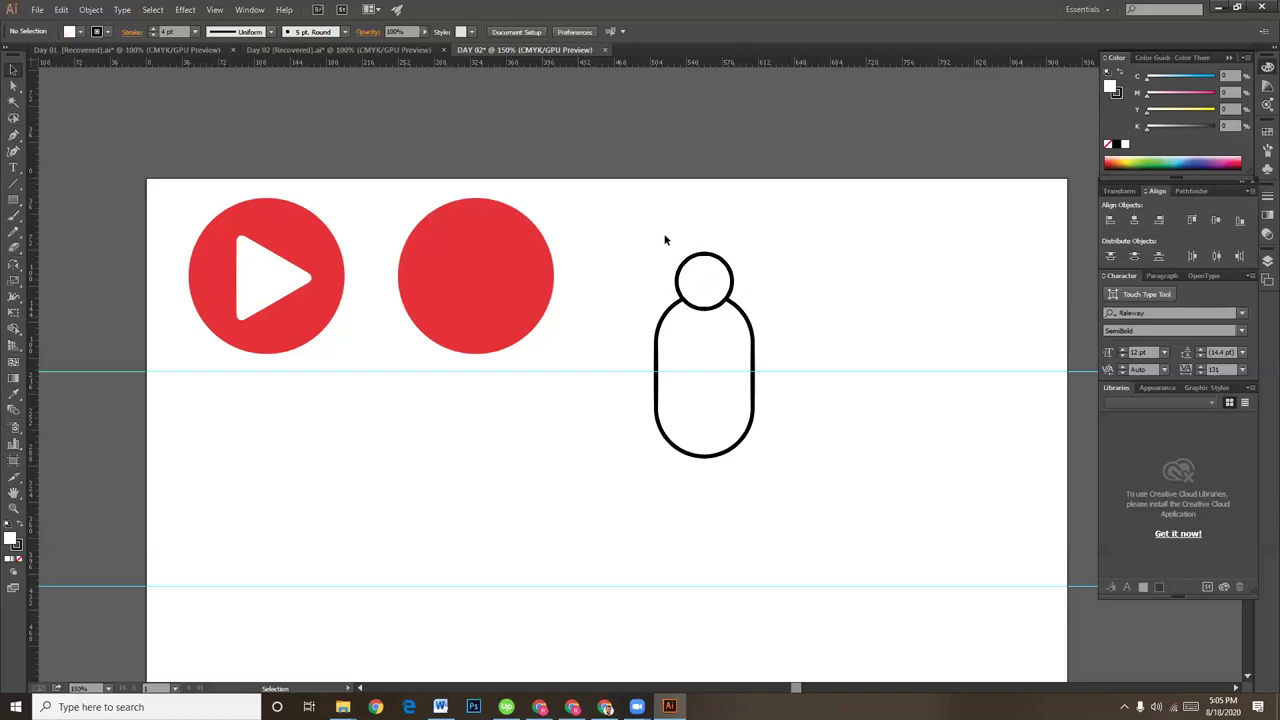
{"action": "left_click_drag", "start_coordinate": [648, 247], "coordinate": [761, 336]}
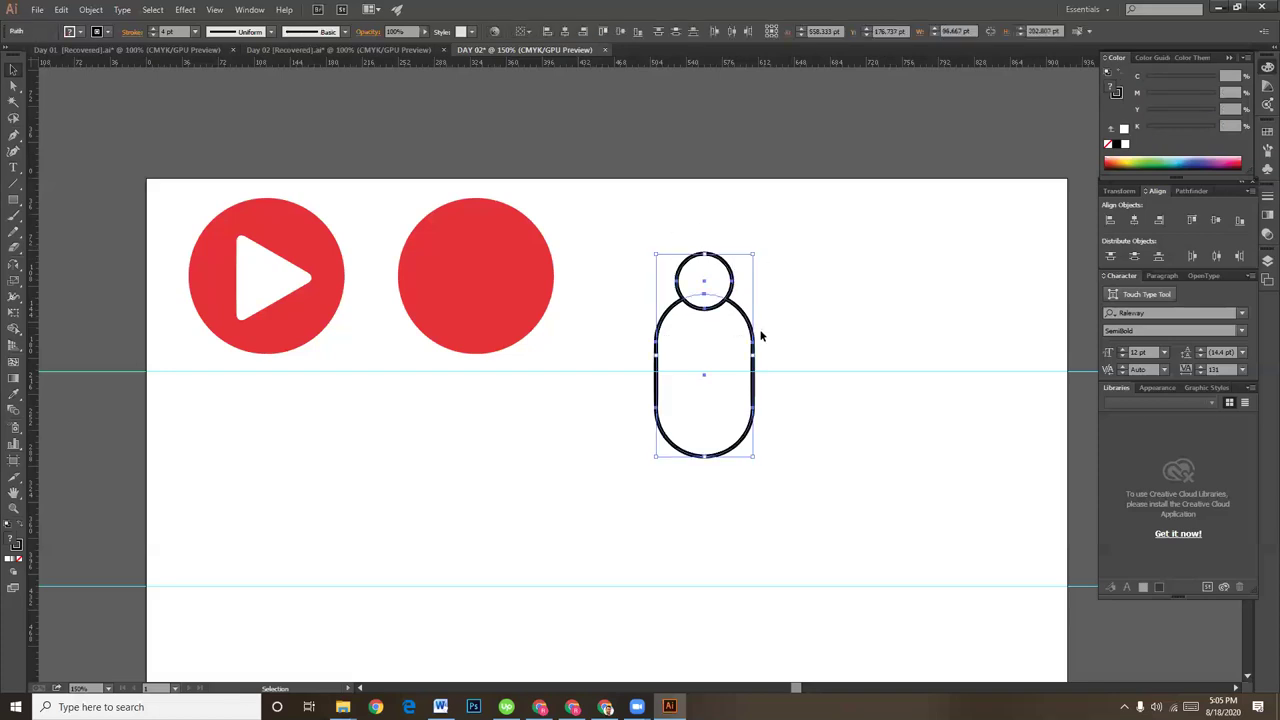
{"action": "left_click", "coordinate": [745, 268]}
{"action": "left_click_drag", "start_coordinate": [641, 243], "coordinate": [755, 332]}
{"action": "left_click", "coordinate": [565, 31]}
- Raise the head circle slightly above the pill body
{"action": "left_click", "coordinate": [808, 312]}
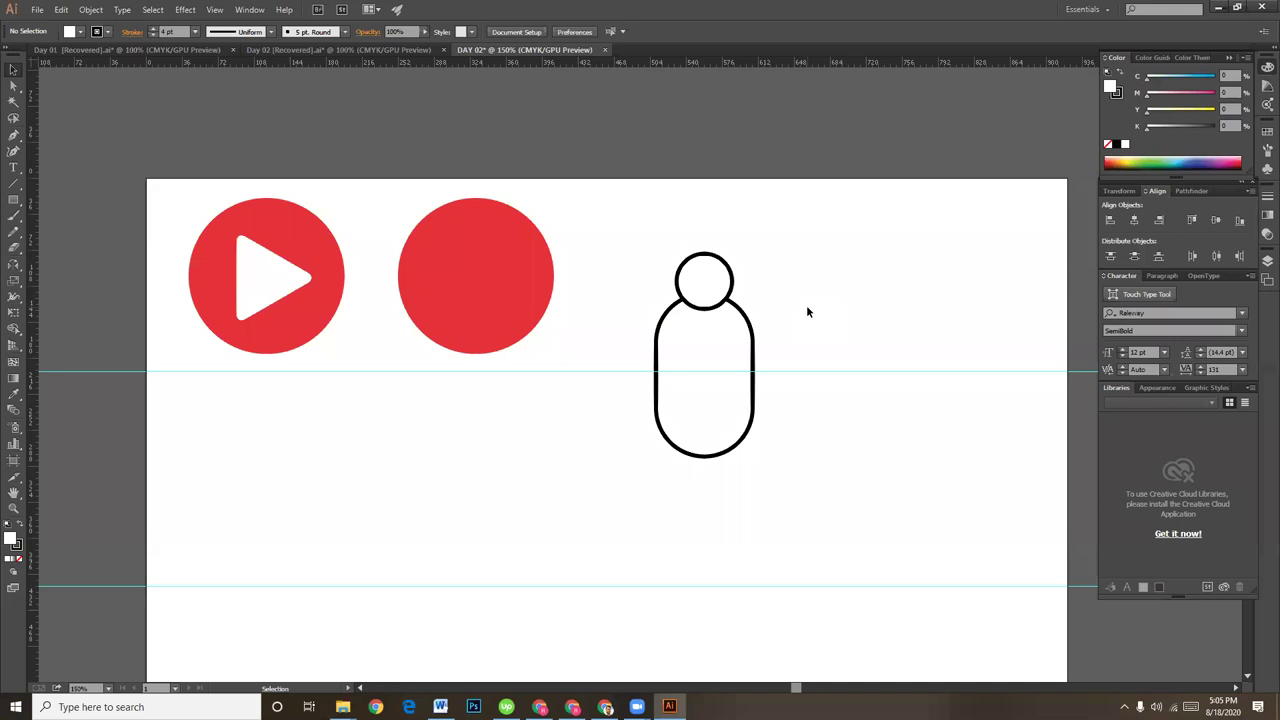
{"action": "left_click_drag", "start_coordinate": [731, 273], "coordinate": [734, 262]}
{"action": "left_click", "coordinate": [749, 262]}
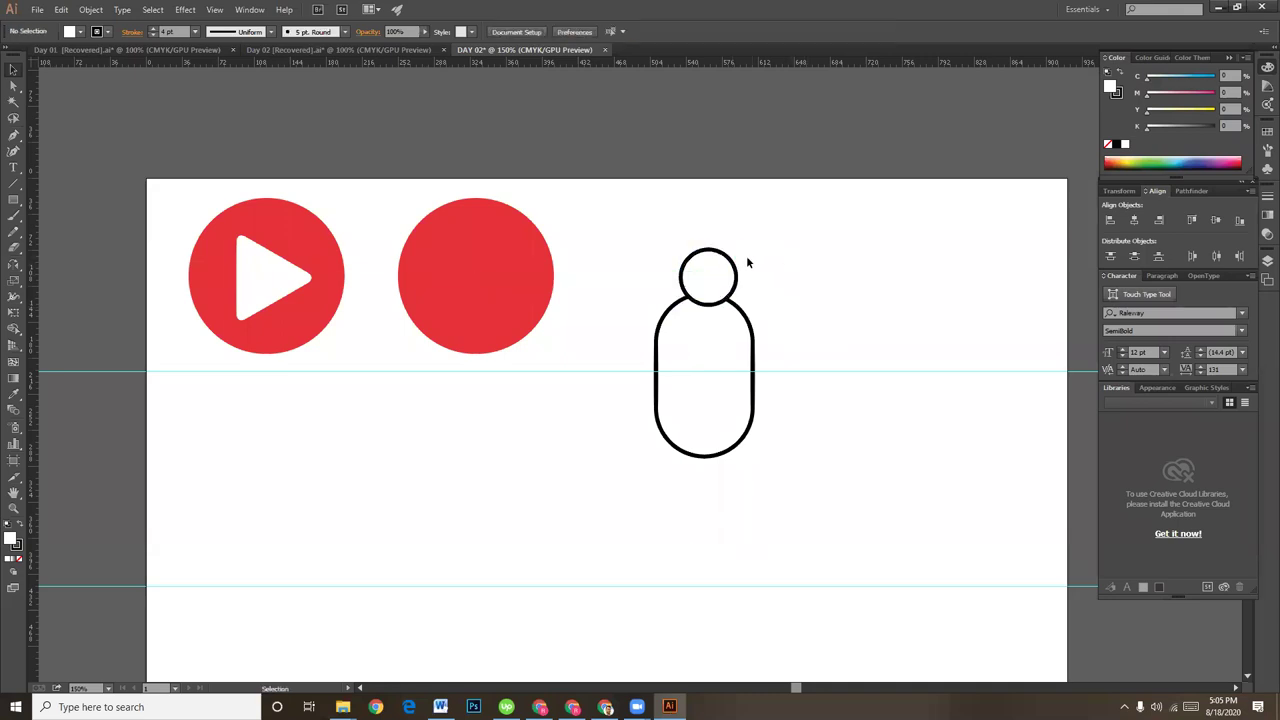
{"action": "left_click_drag", "start_coordinate": [638, 240], "coordinate": [762, 460]}
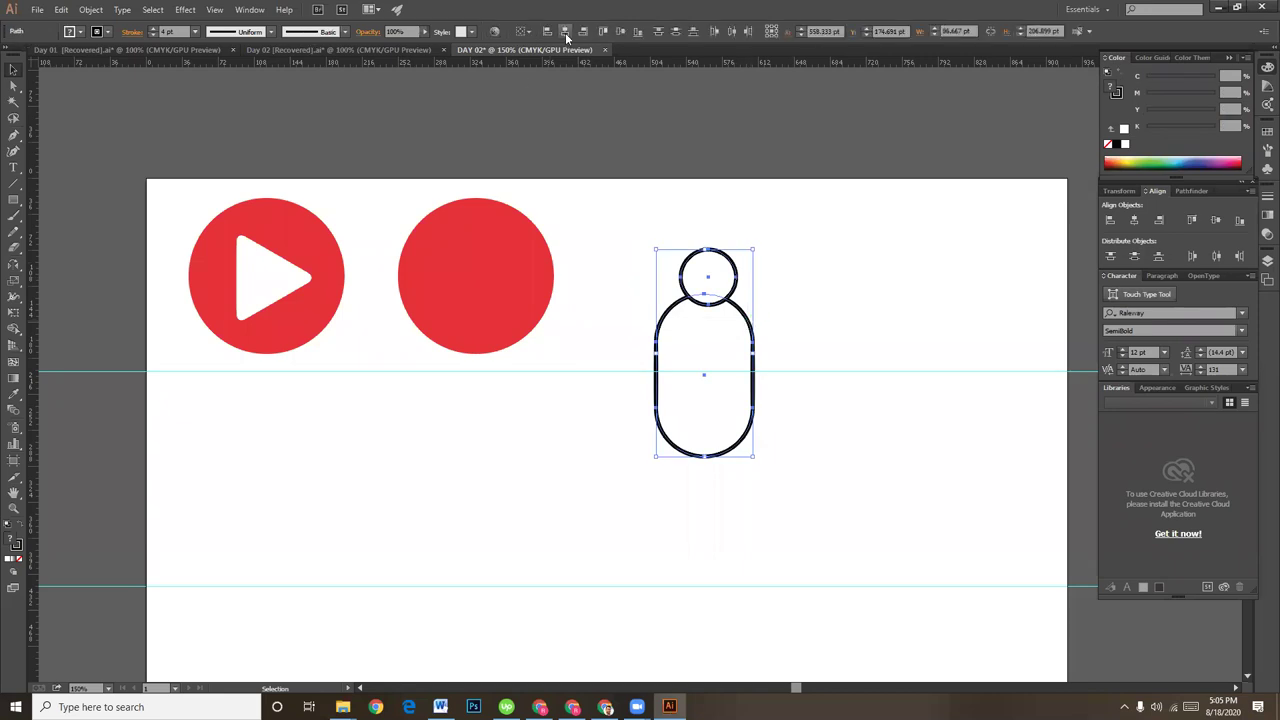
{"action": "left_click", "coordinate": [855, 300]}
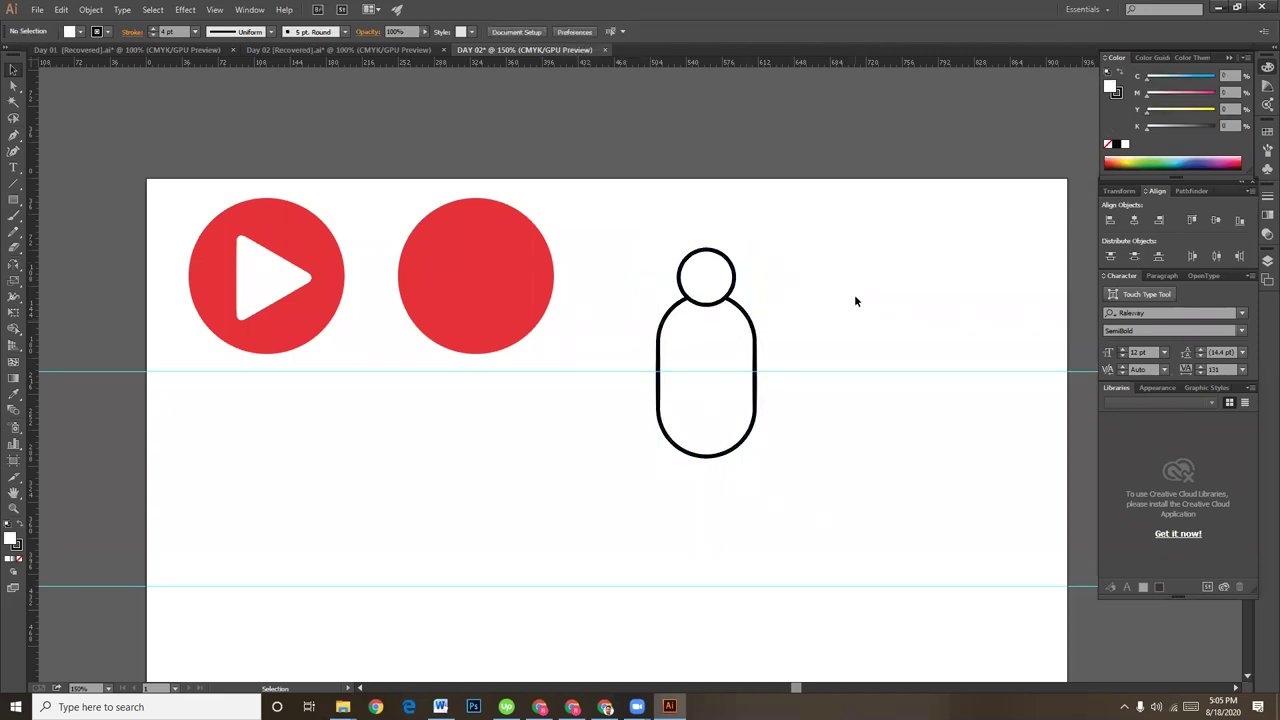
- Delete the pill's bottom anchors and straight sides, leaving arched shoulders under the head
{"action": "left_click_drag", "start_coordinate": [782, 459], "coordinate": [616, 443]}
{"action": "left_click", "coordinate": [13, 86]}
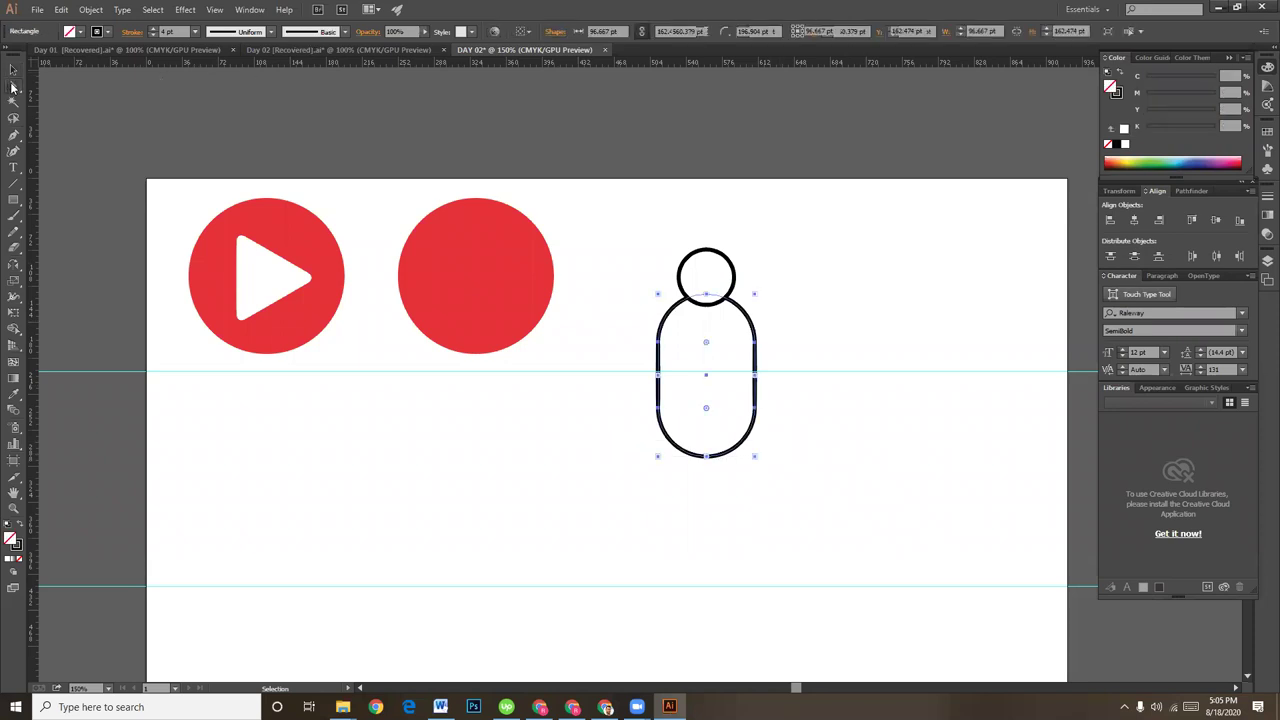
{"action": "left_click_drag", "start_coordinate": [812, 478], "coordinate": [642, 438]}
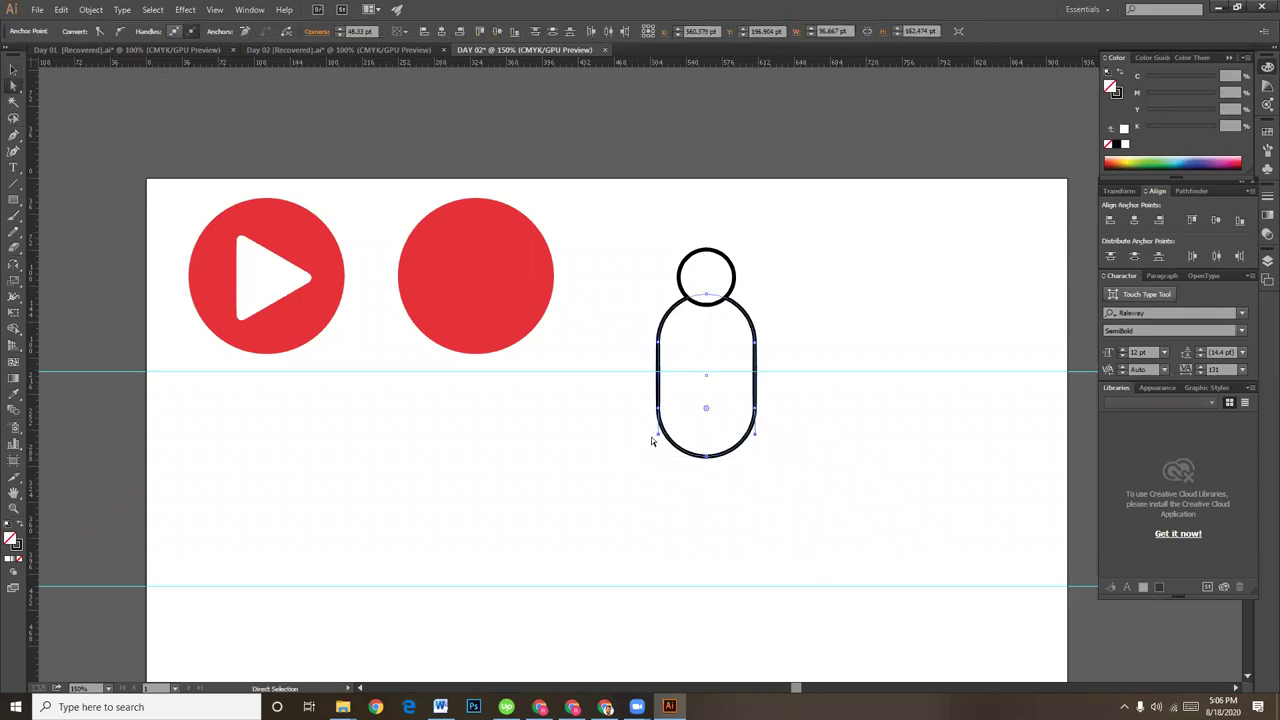
{"action": "key", "text": "Delete"}
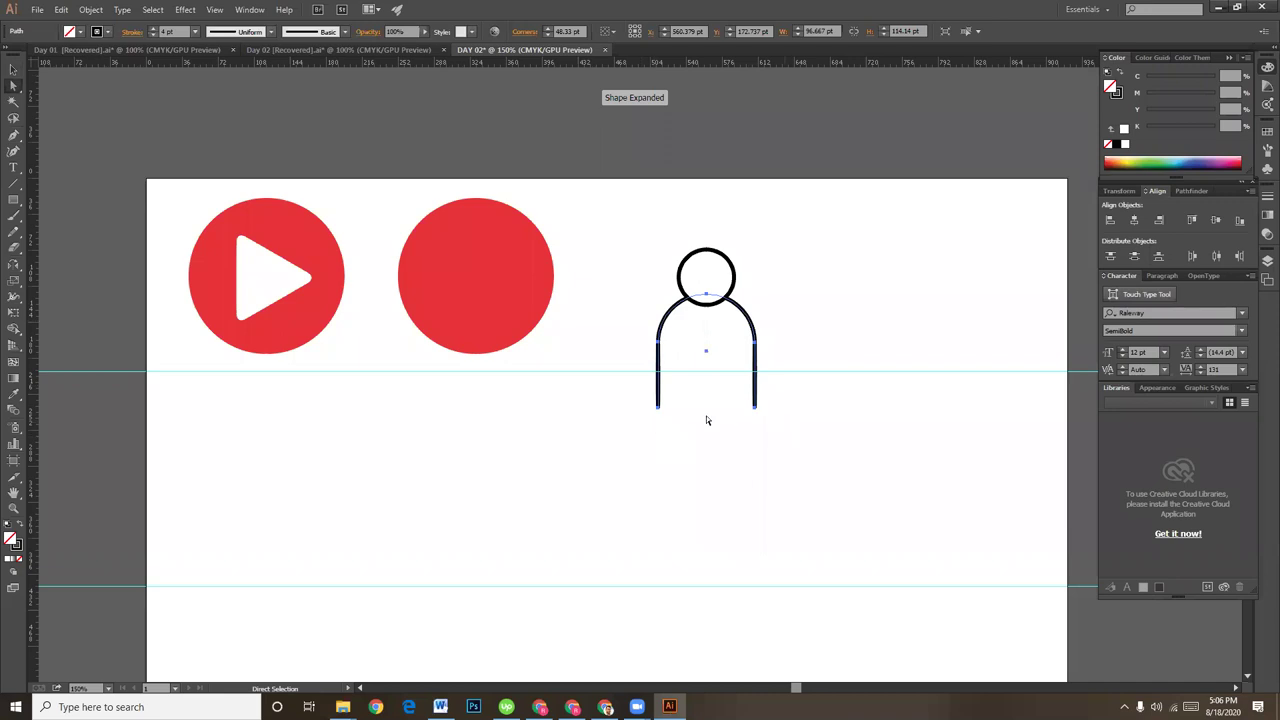
{"action": "left_click_drag", "start_coordinate": [784, 428], "coordinate": [606, 397]}
{"action": "key", "text": "Delete"}
{"action": "left_click", "coordinate": [13, 68]}
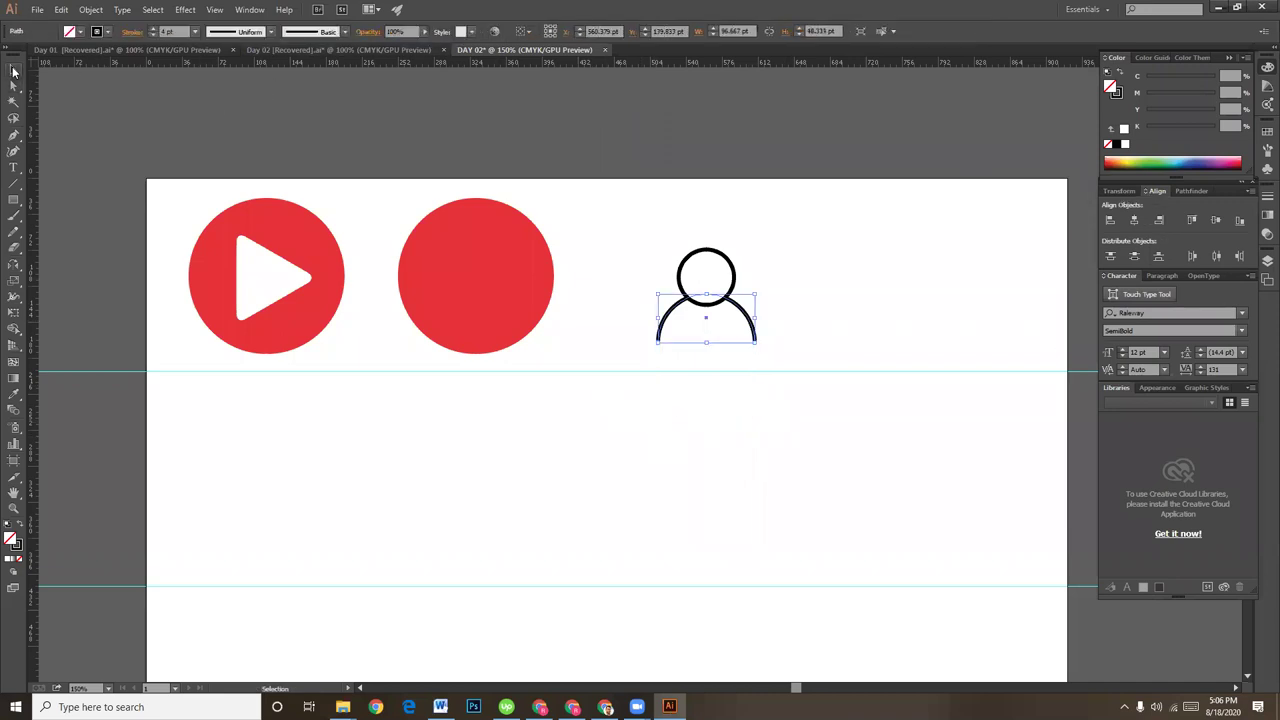
{"action": "left_click", "coordinate": [838, 272]}
{"action": "mouse_move", "coordinate": [634, 244]}
{"action": "left_mouse_down"}
{"action": "mouse_move", "coordinate": [757, 337]}
{"action": "mouse_move", "coordinate": [703, 300]}
{"action": "mouse_move", "coordinate": [474, 277]}
{"action": "left_mouse_up"}
- Nudge the person figure one arrow-key step lower inside the red circle
{"action": "key", "text": "ctrl+equal"}
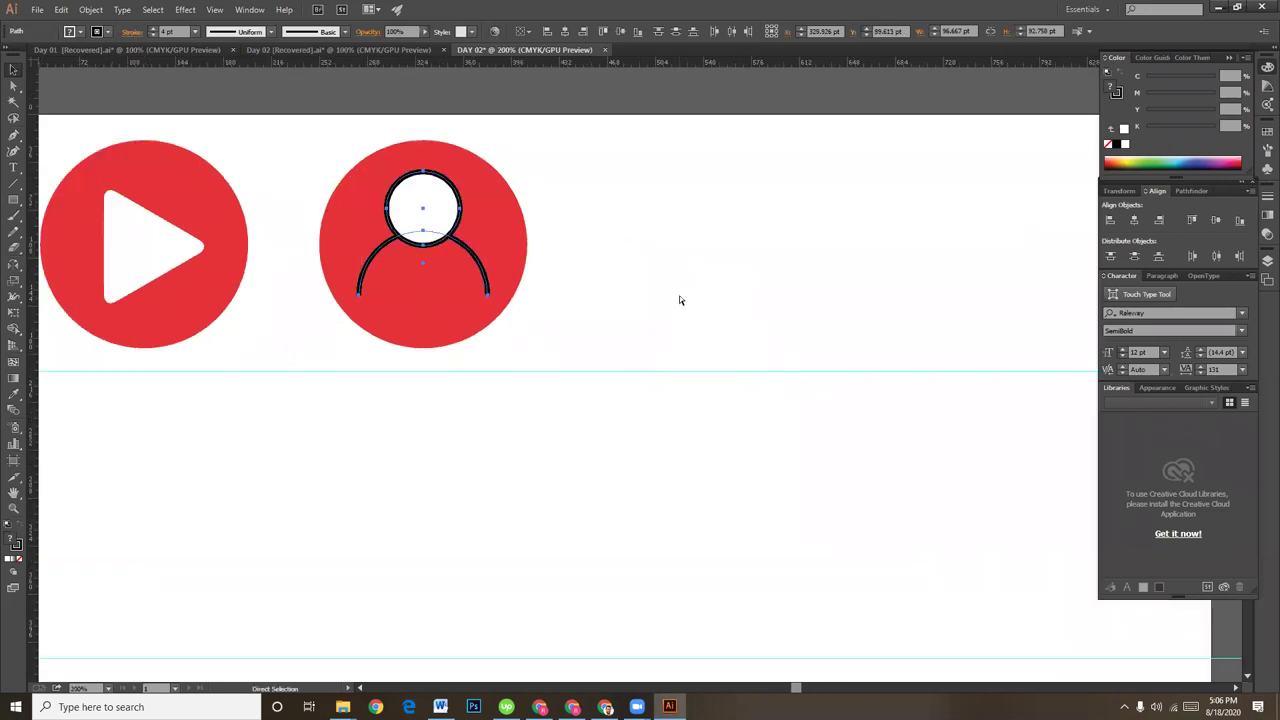
{"action": "left_click_drag", "start_coordinate": [597, 293], "coordinate": [634, 331]}
{"action": "scroll", "coordinate": [645, 326], "scroll_direction": "up", "scroll_amount": 1}
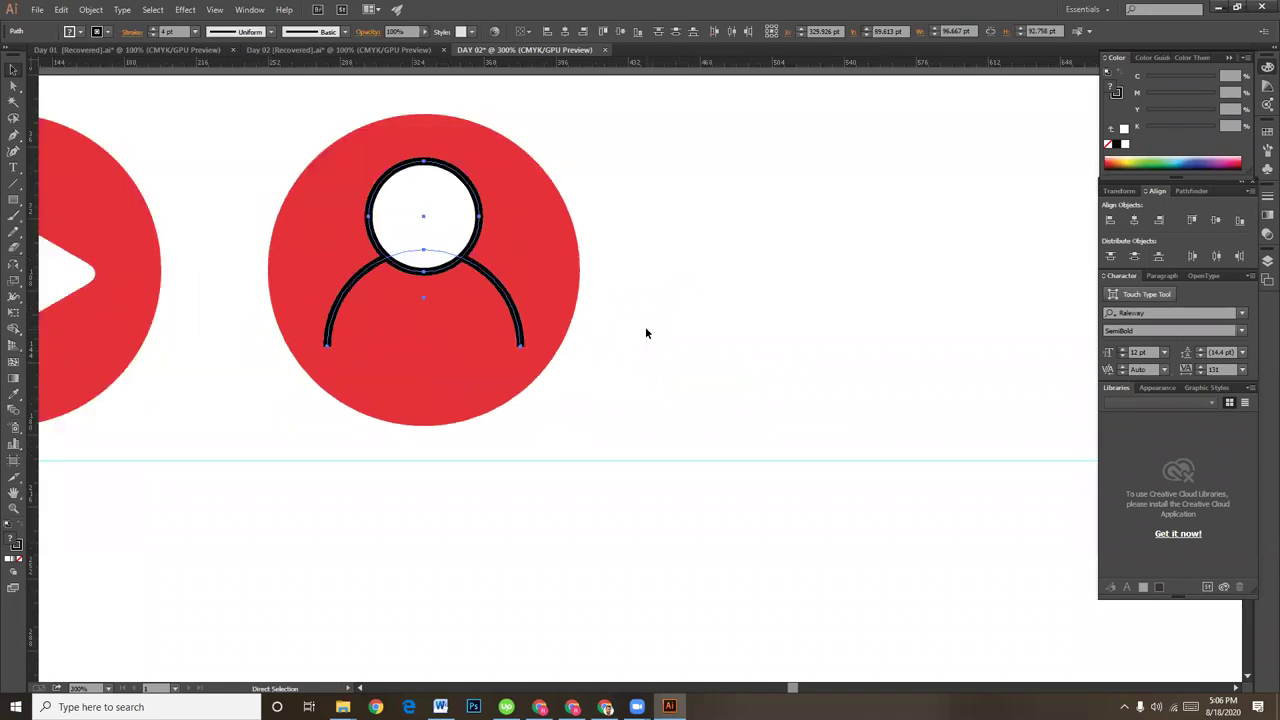
{"action": "left_click_drag", "start_coordinate": [697, 360], "coordinate": [841, 410]}
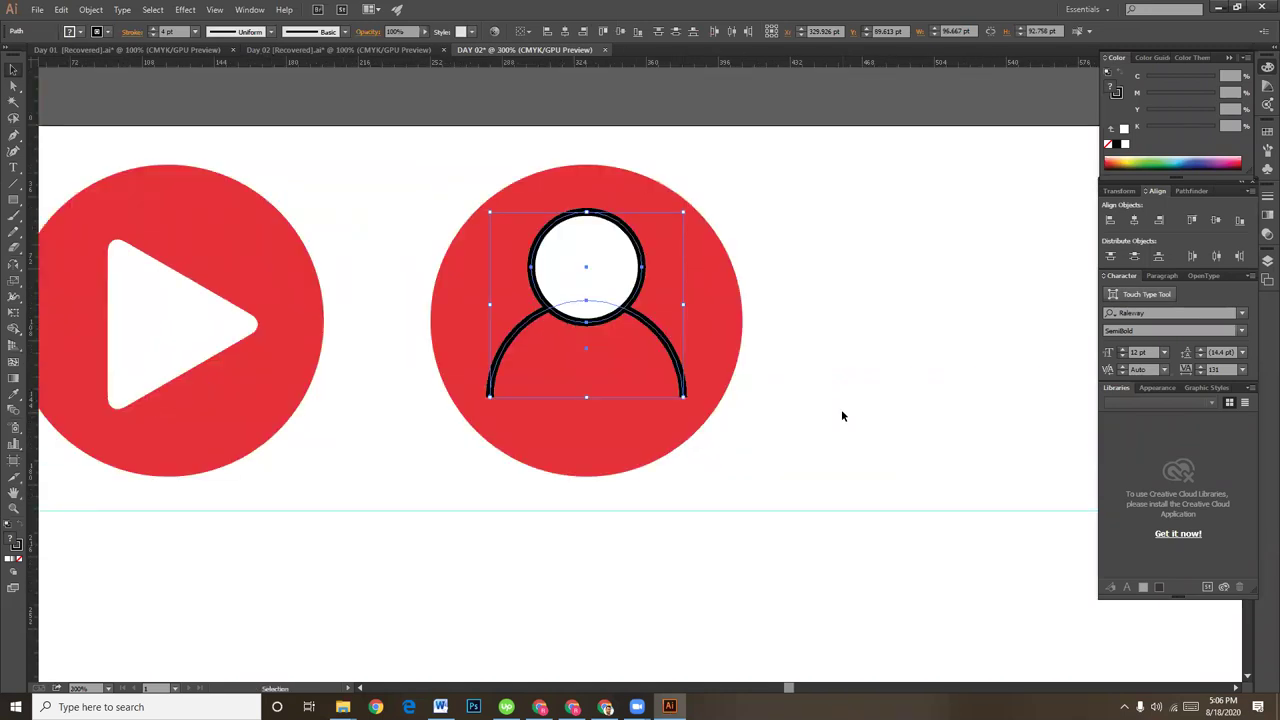
{"action": "key", "text": "Down"}
{"action": "key", "text": "Down"}
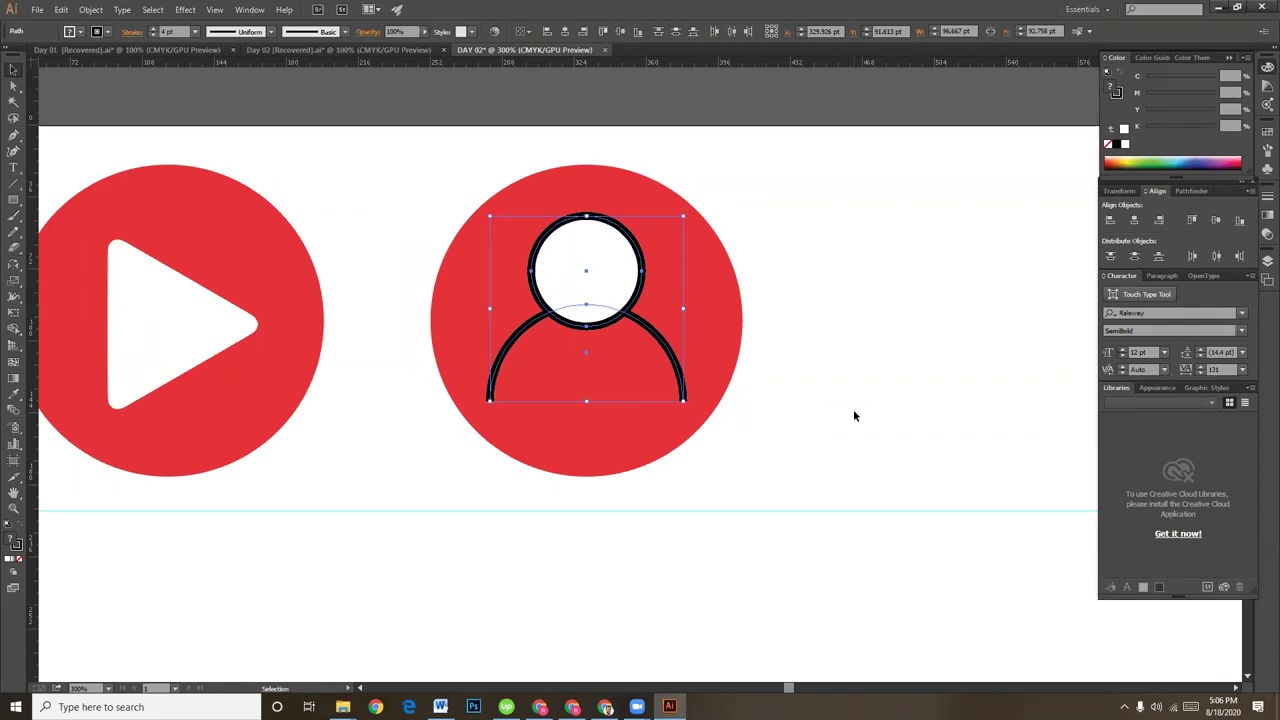
{"action": "left_click", "coordinate": [891, 415]}
- Set the head circle's fill to None so the red shows through its outline
{"action": "key", "text": "ctrl+plus"}
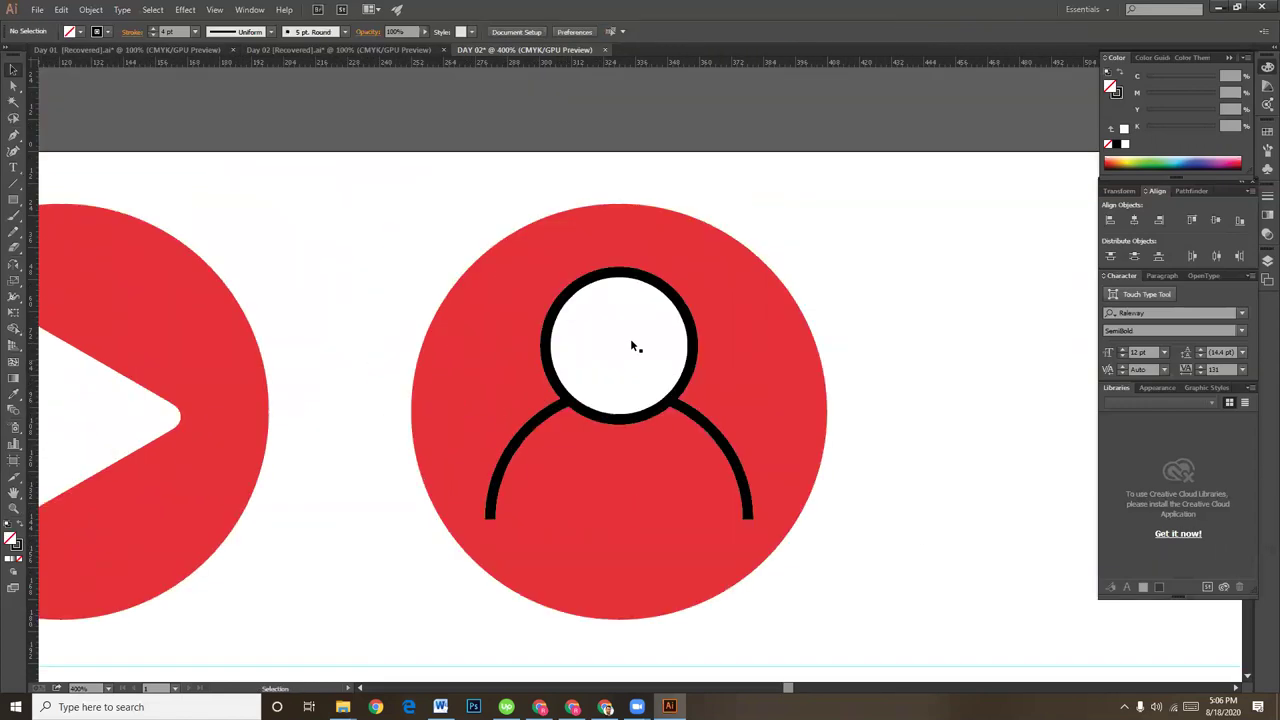
{"action": "left_click", "coordinate": [634, 346]}
{"action": "left_click", "coordinate": [920, 331]}
{"action": "left_click", "coordinate": [656, 357]}
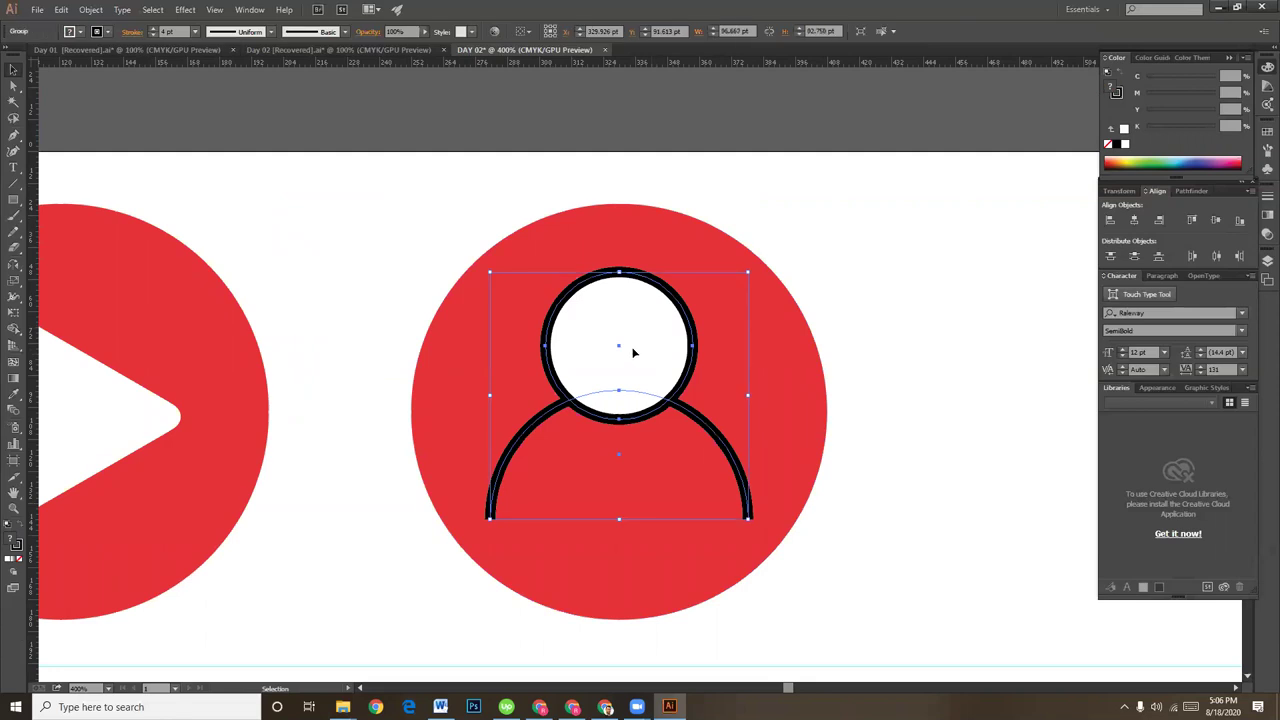
{"action": "left_click", "coordinate": [13, 86]}
{"action": "left_click", "coordinate": [659, 333]}
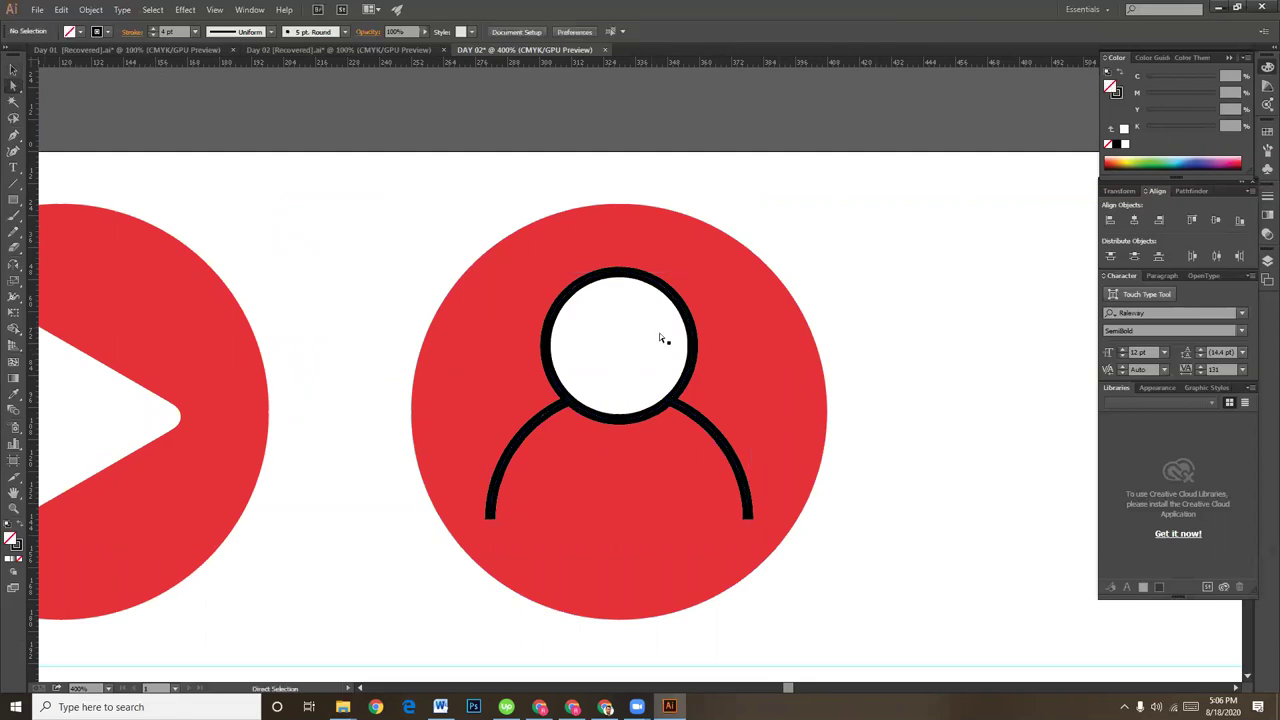
{"action": "left_click", "coordinate": [18, 560]}
- Add anchor points on the body arch where it crosses the head ring
{"action": "key", "text": "ctrl+plus"}
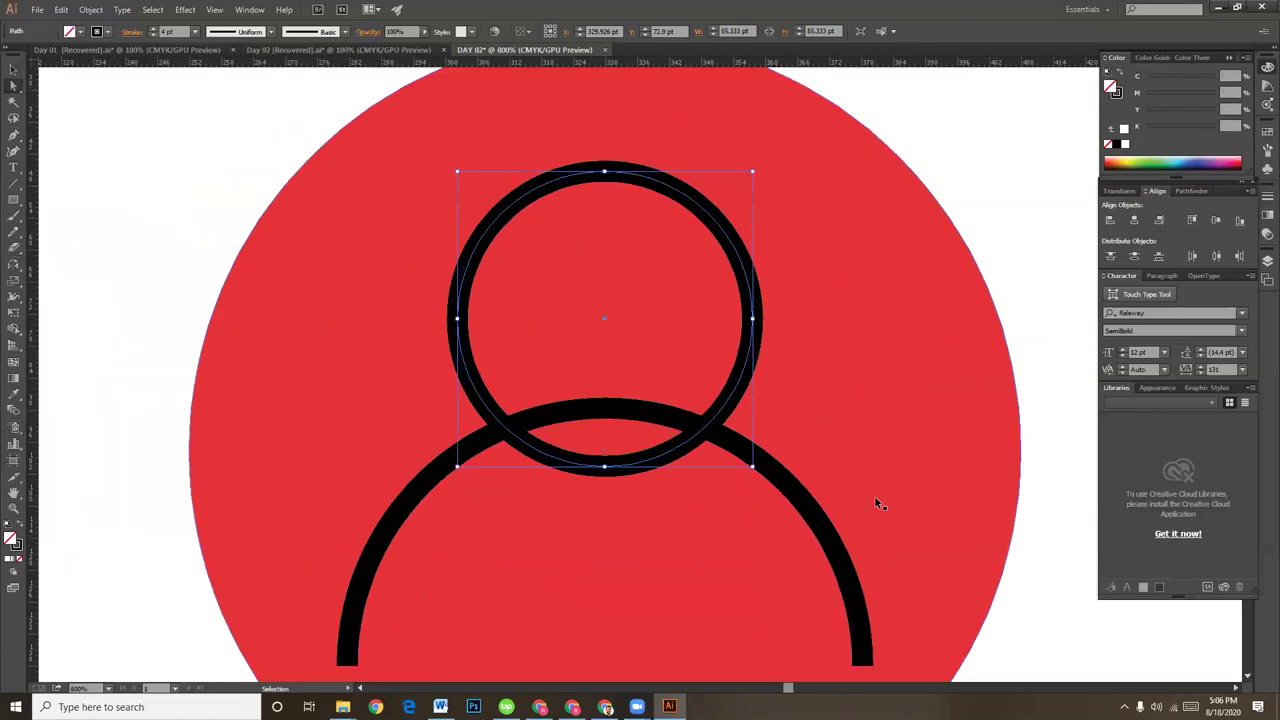
{"action": "left_click_drag", "start_coordinate": [902, 516], "coordinate": [848, 420]}
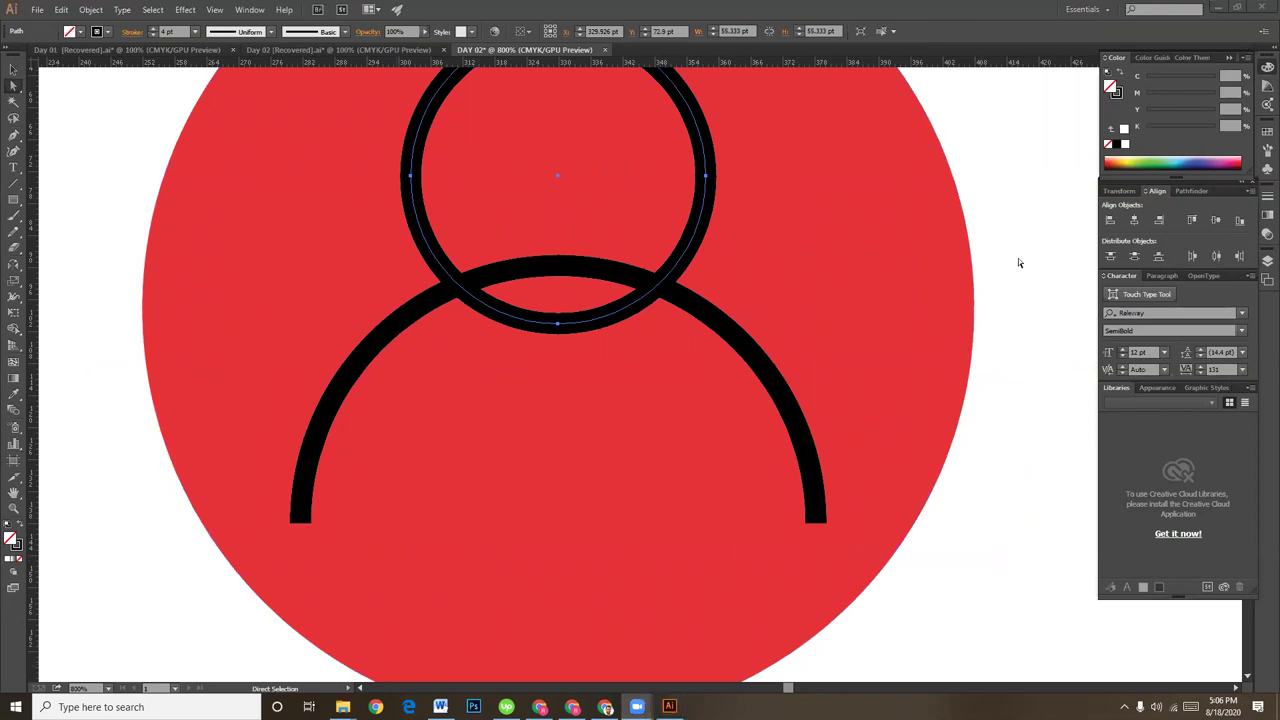
{"action": "left_click", "coordinate": [700, 315]}
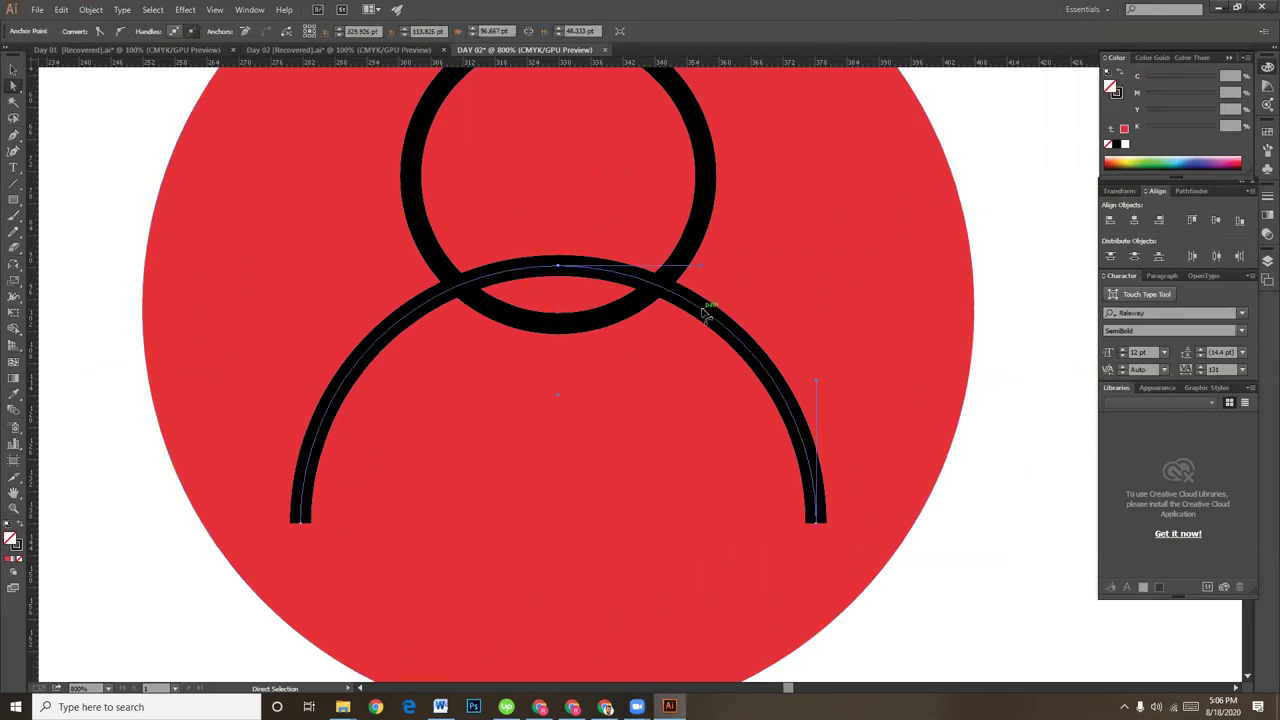
{"action": "key", "text": "plus"}
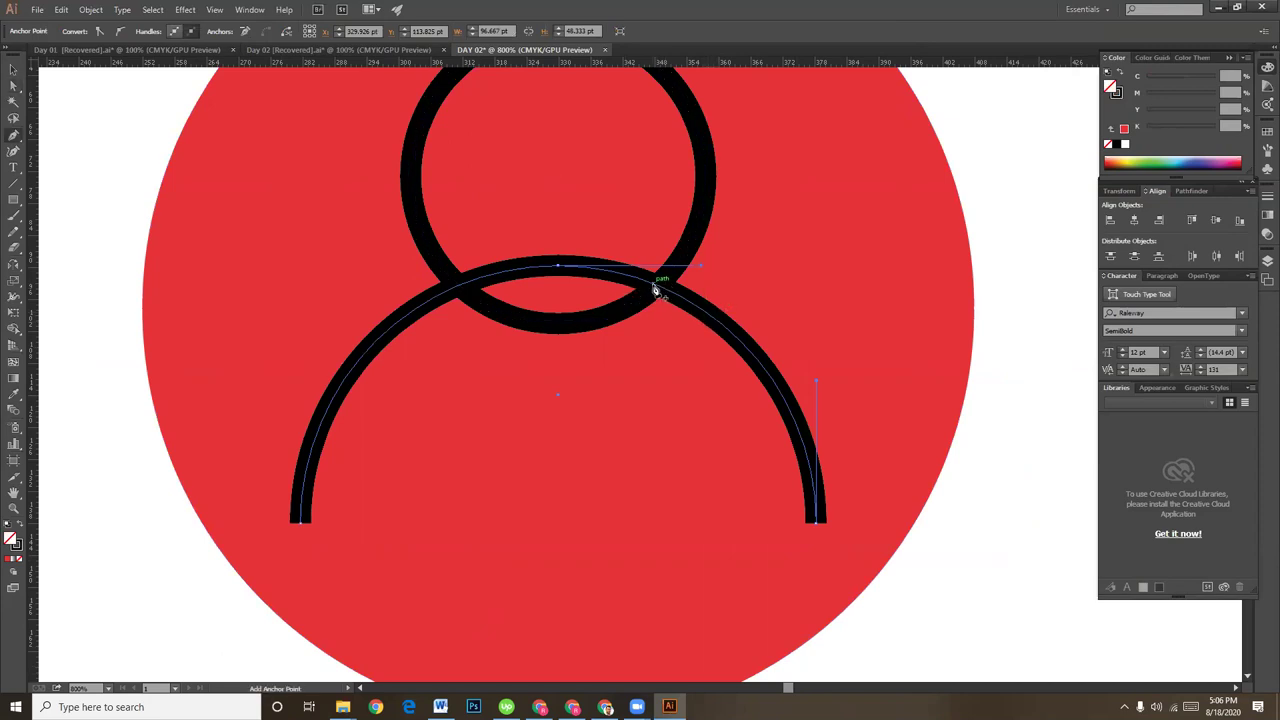
{"action": "left_click", "coordinate": [655, 288]}
{"action": "left_click", "coordinate": [455, 290]}
- Delete the arch pieces lying inside the head ring
{"action": "left_click", "coordinate": [13, 87]}
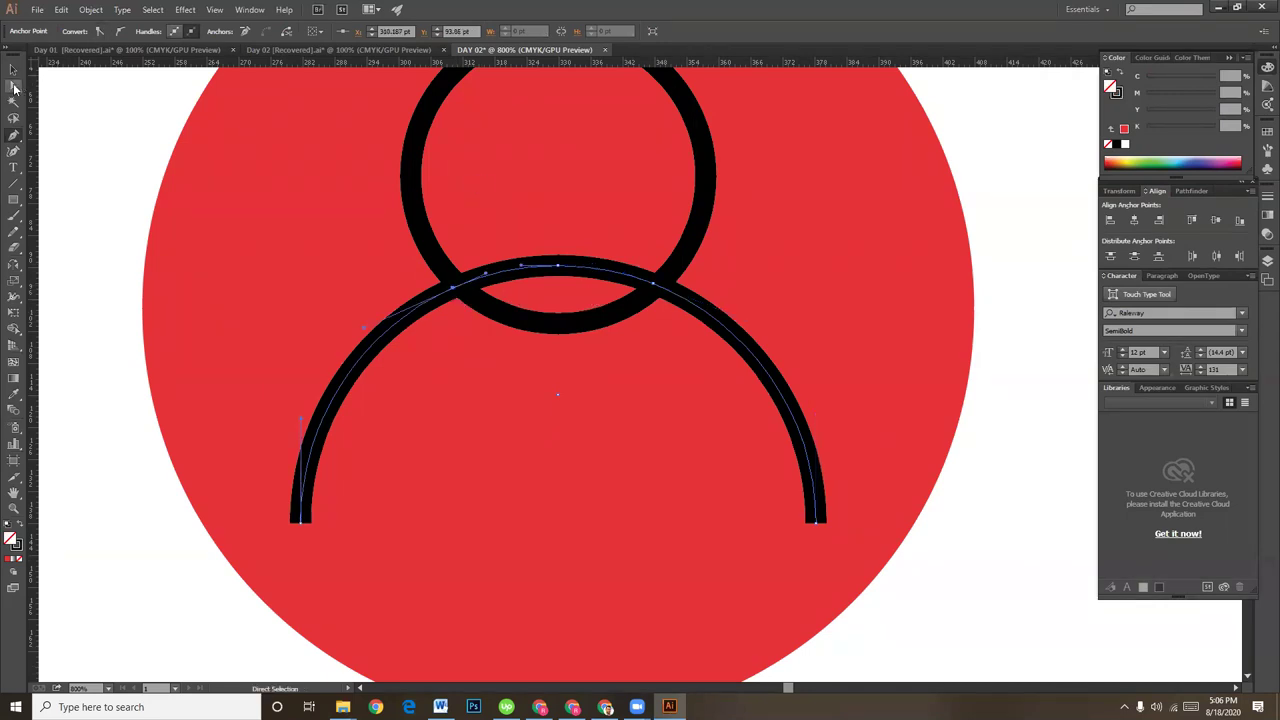
{"action": "left_click", "coordinate": [566, 266]}
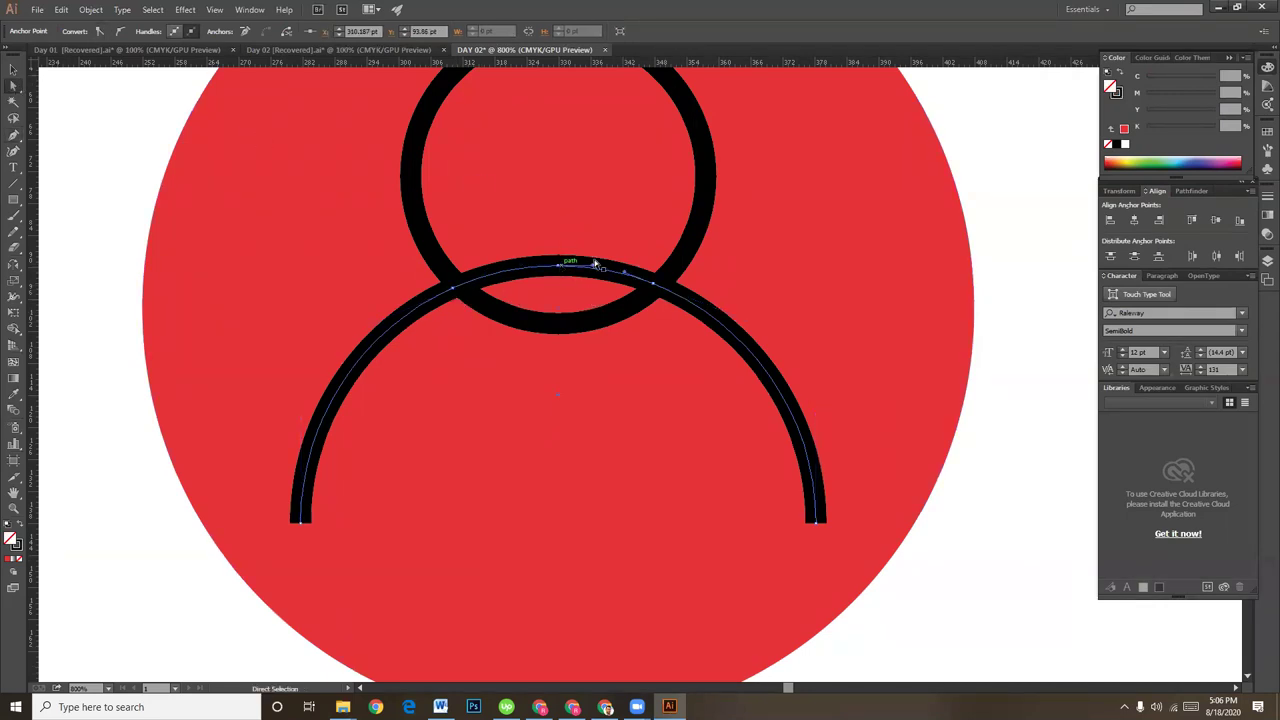
{"action": "left_click", "coordinate": [558, 268]}
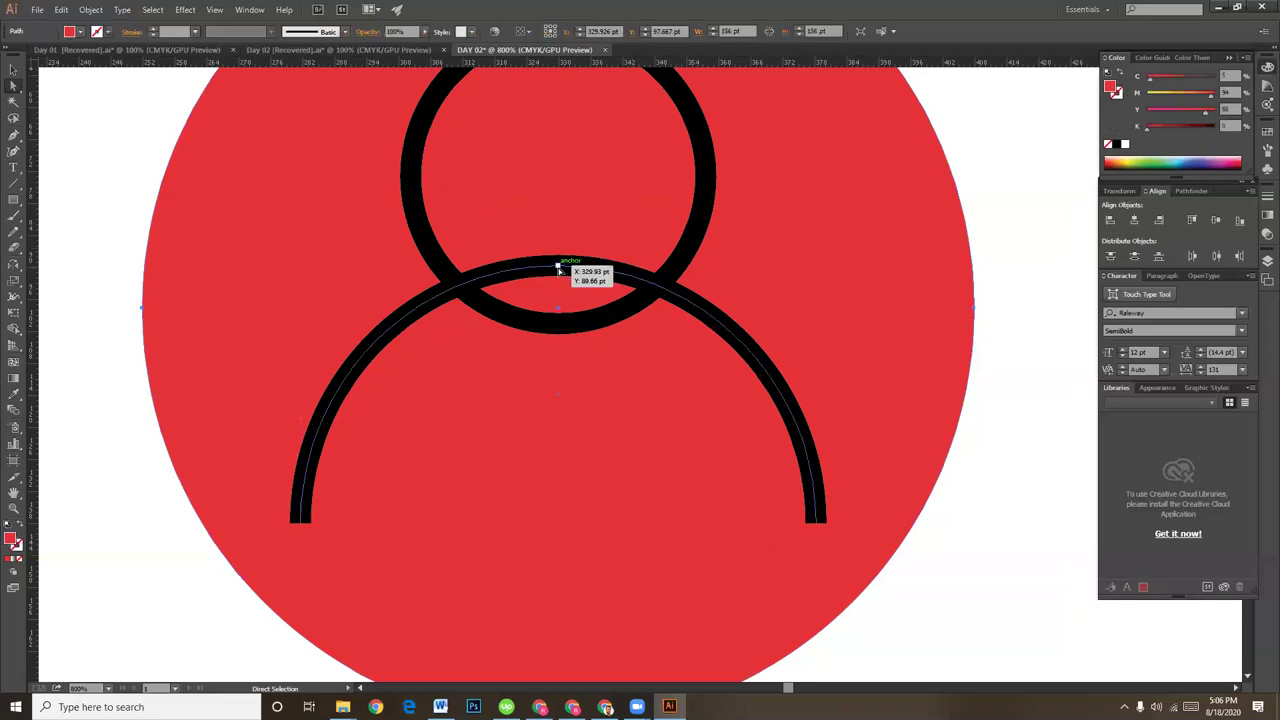
{"action": "key", "text": "Delete"}
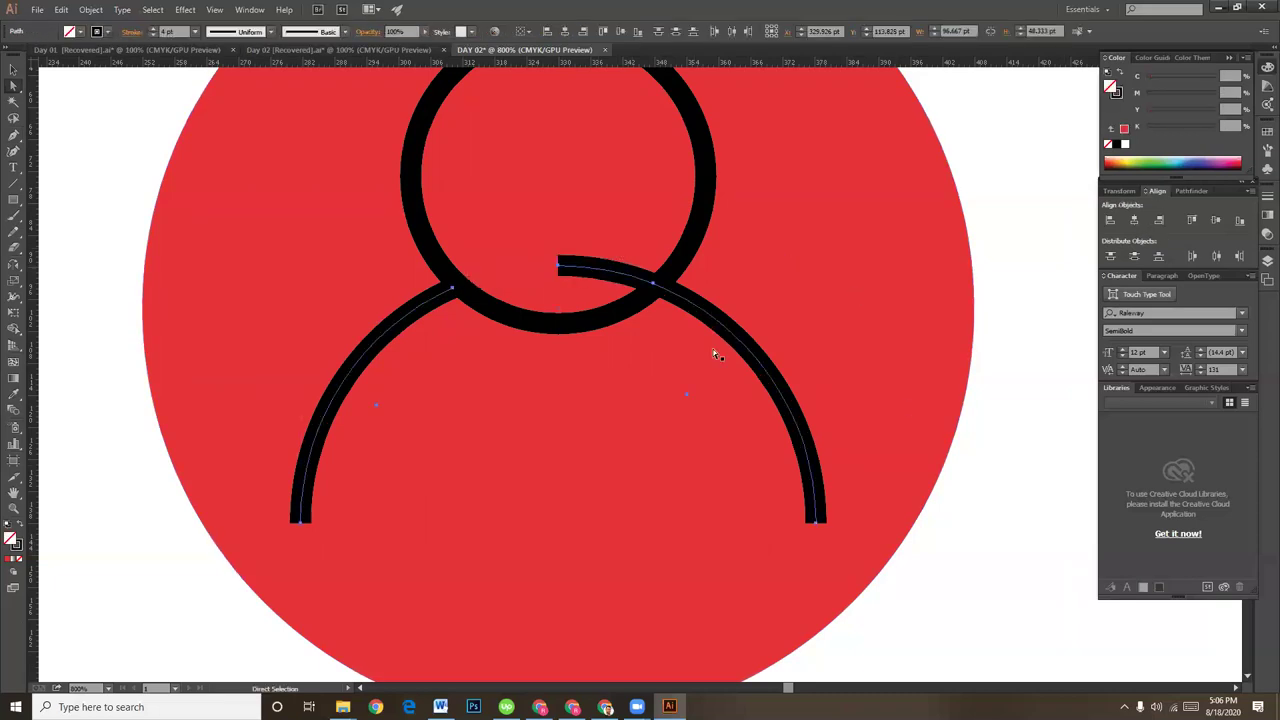
{"action": "left_click", "coordinate": [560, 267]}
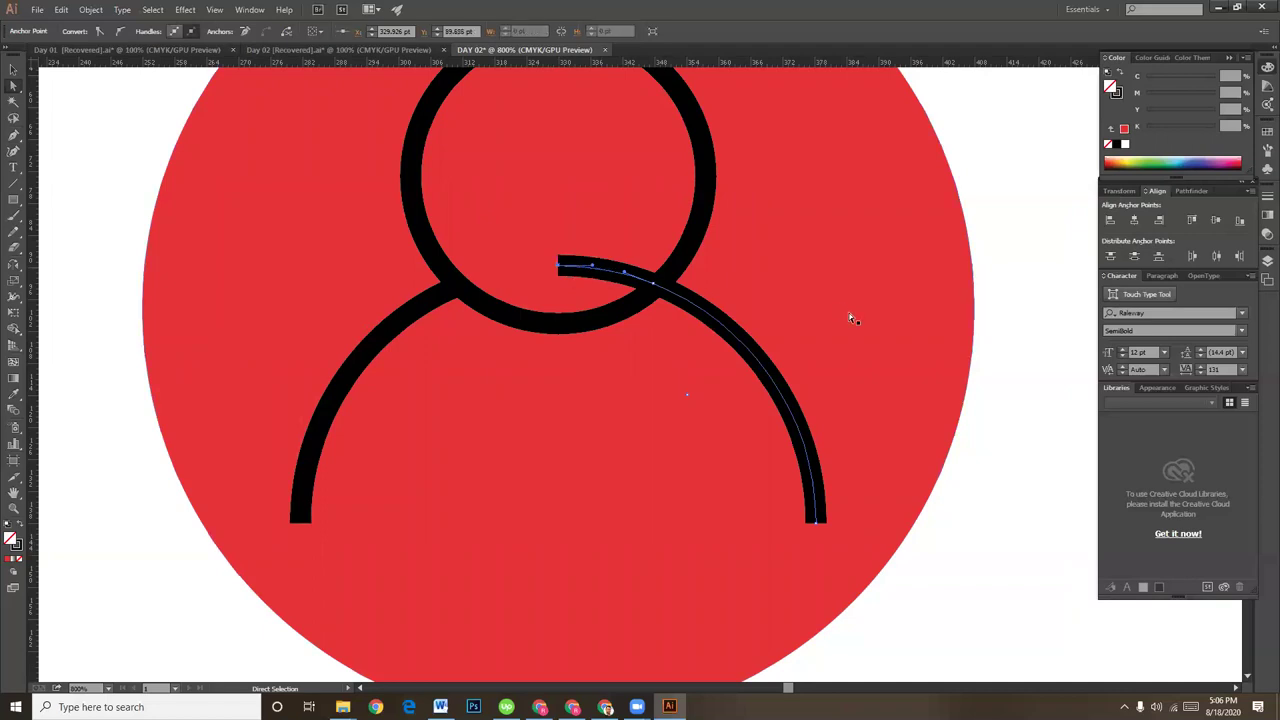
{"action": "key", "text": "Delete"}
{"action": "key", "text": "v"}
{"action": "left_click", "coordinate": [993, 497]}
{"action": "key", "text": "ctrl+minus"}
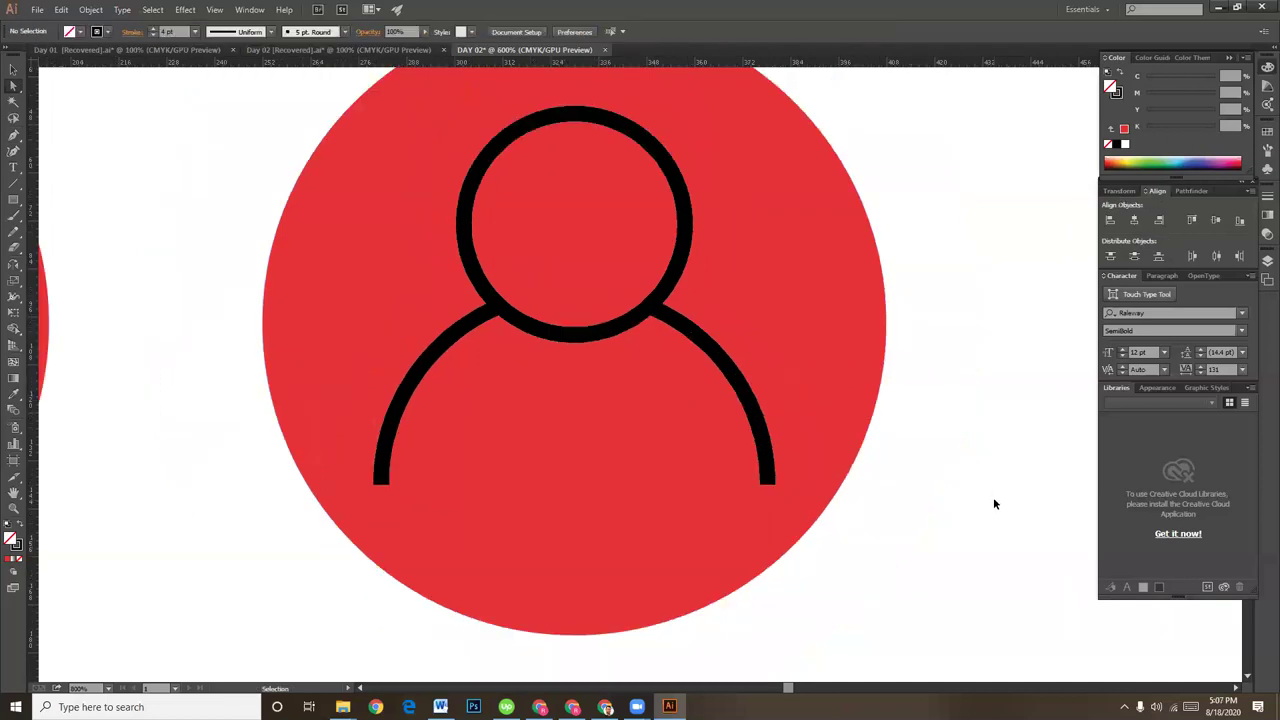
{"action": "key", "text": "ctrl+minus"}
{"action": "key", "text": "ctrl+minus"}
- Thicken the person figure's outline and shrink the figure slightly
{"action": "key", "text": "v"}
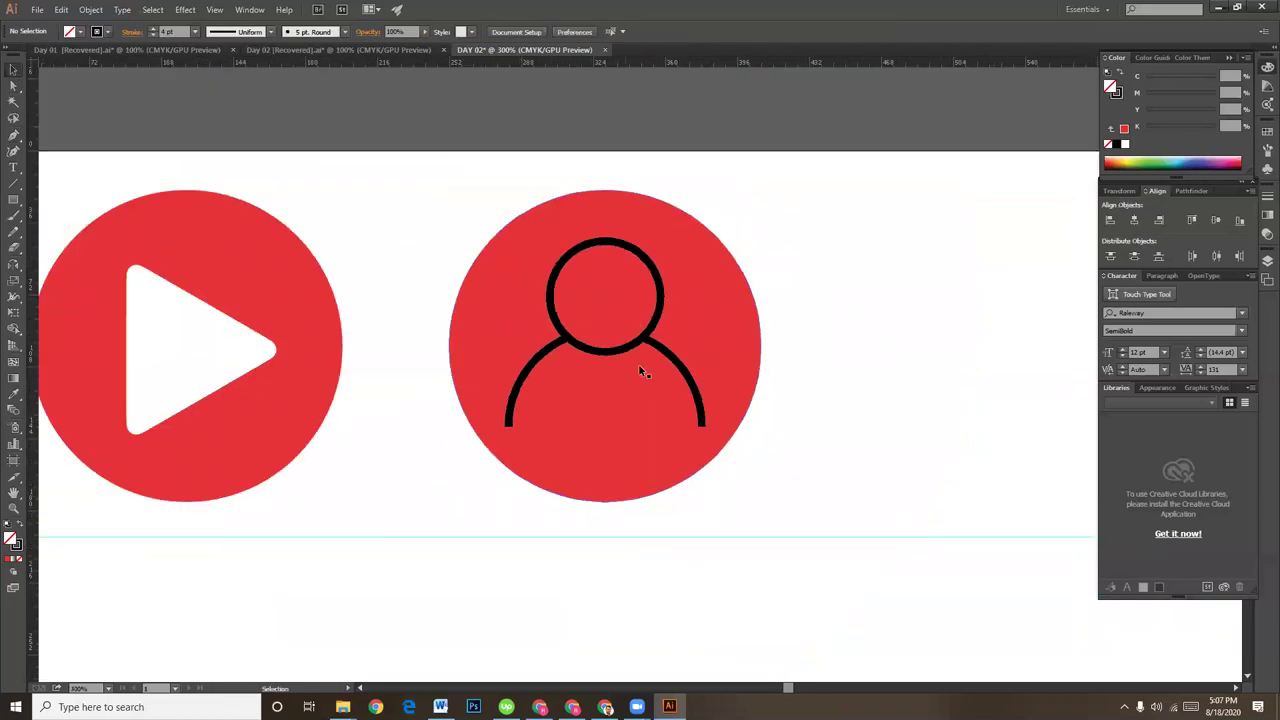
{"action": "left_click", "coordinate": [675, 356]}
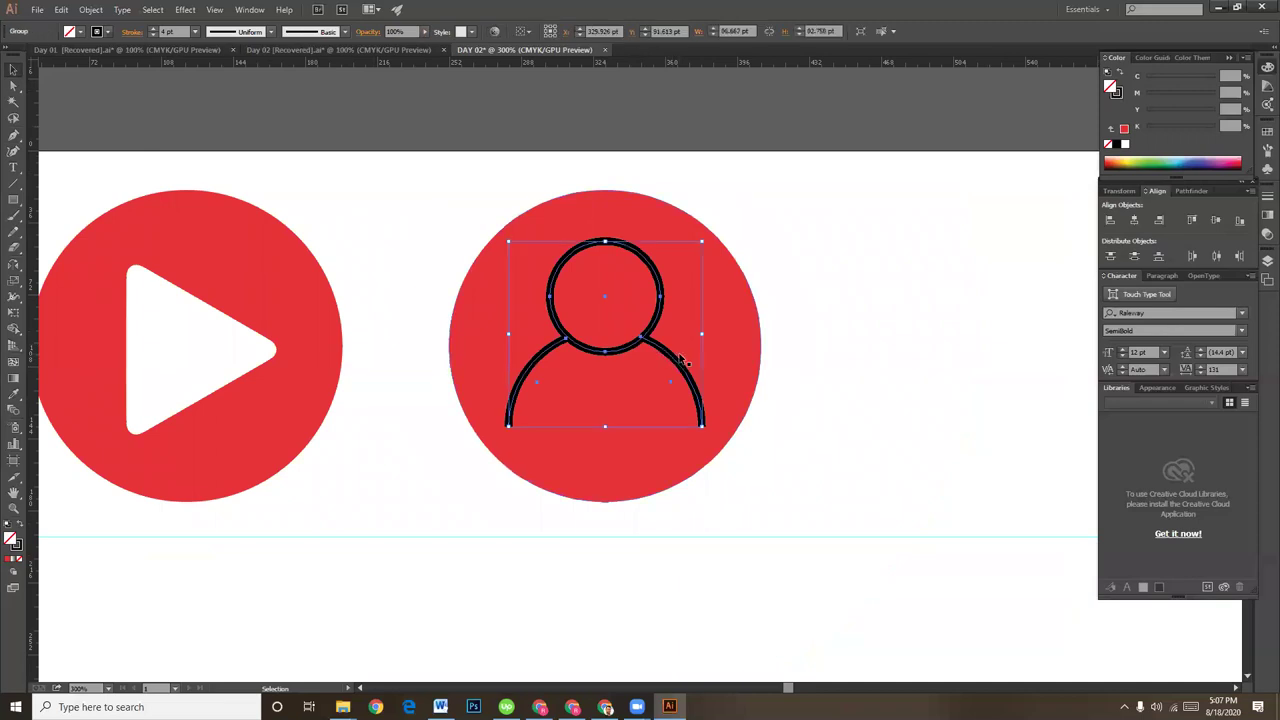
{"action": "left_click", "coordinate": [153, 29]}
{"action": "left_click", "coordinate": [910, 432]}
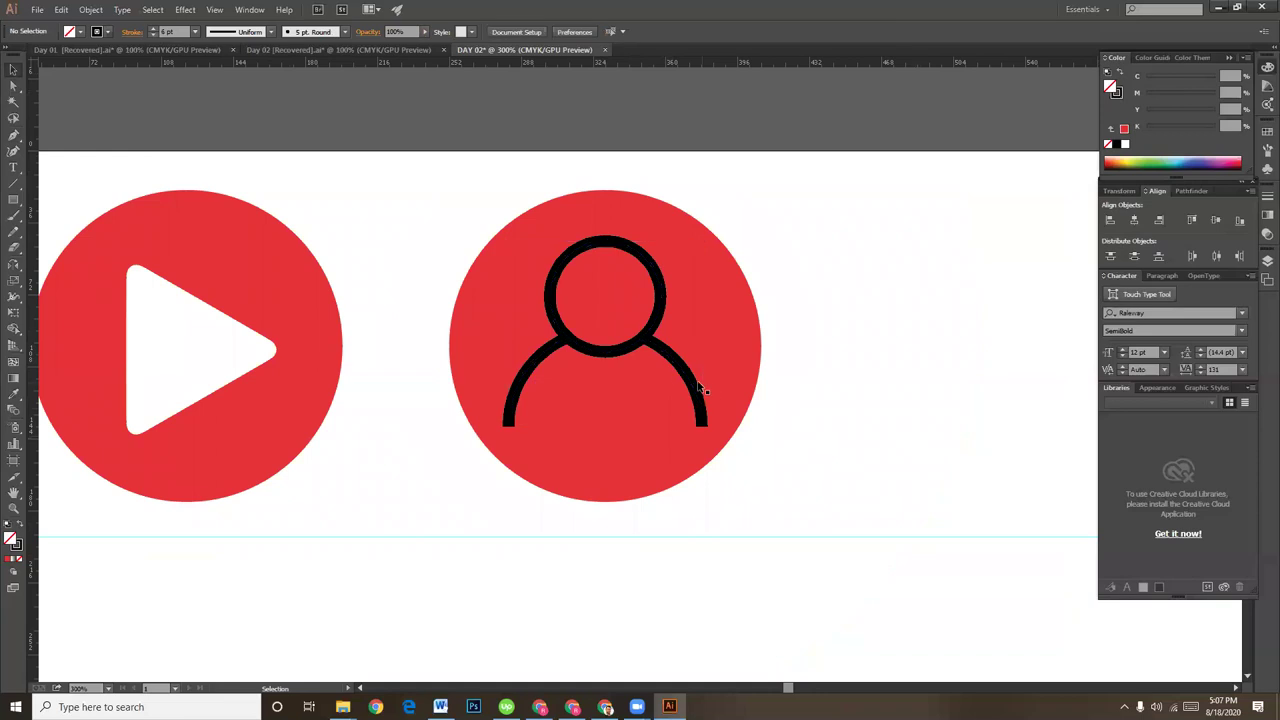
{"action": "left_click", "coordinate": [695, 375]}
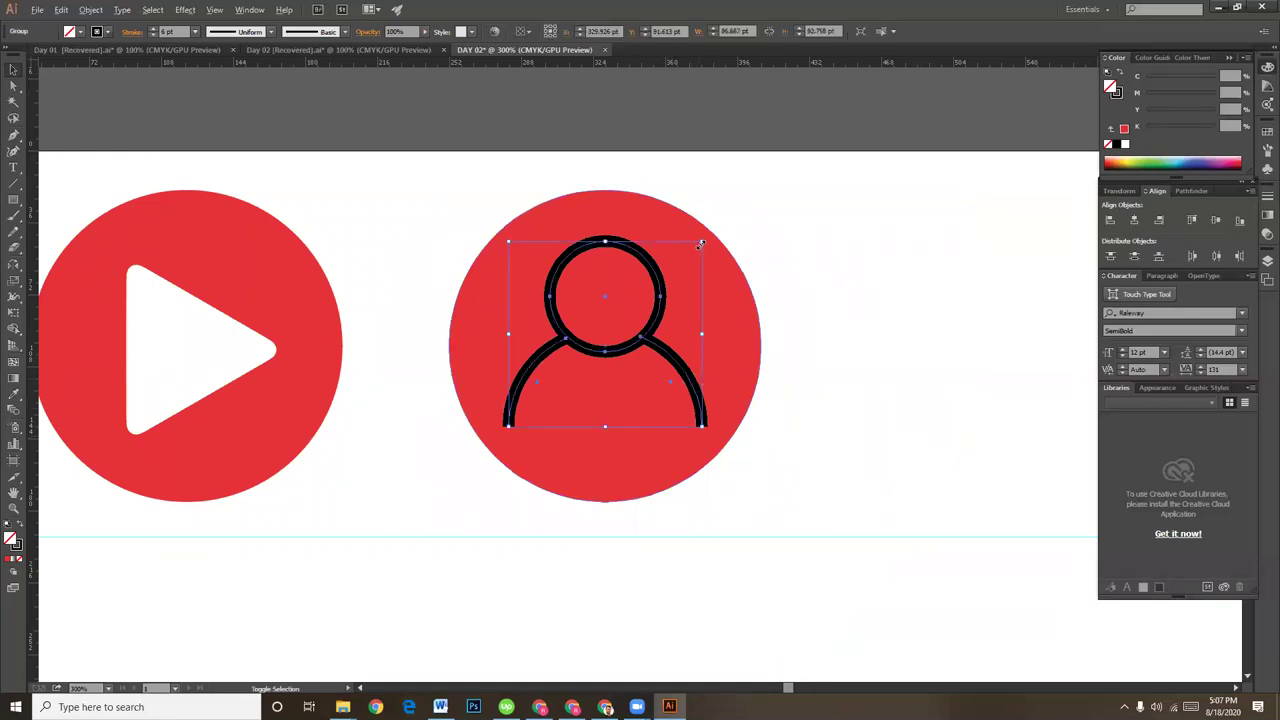
{"action": "left_click_drag", "start_coordinate": [701, 243], "coordinate": [696, 248]}
{"action": "left_click", "coordinate": [838, 272]}
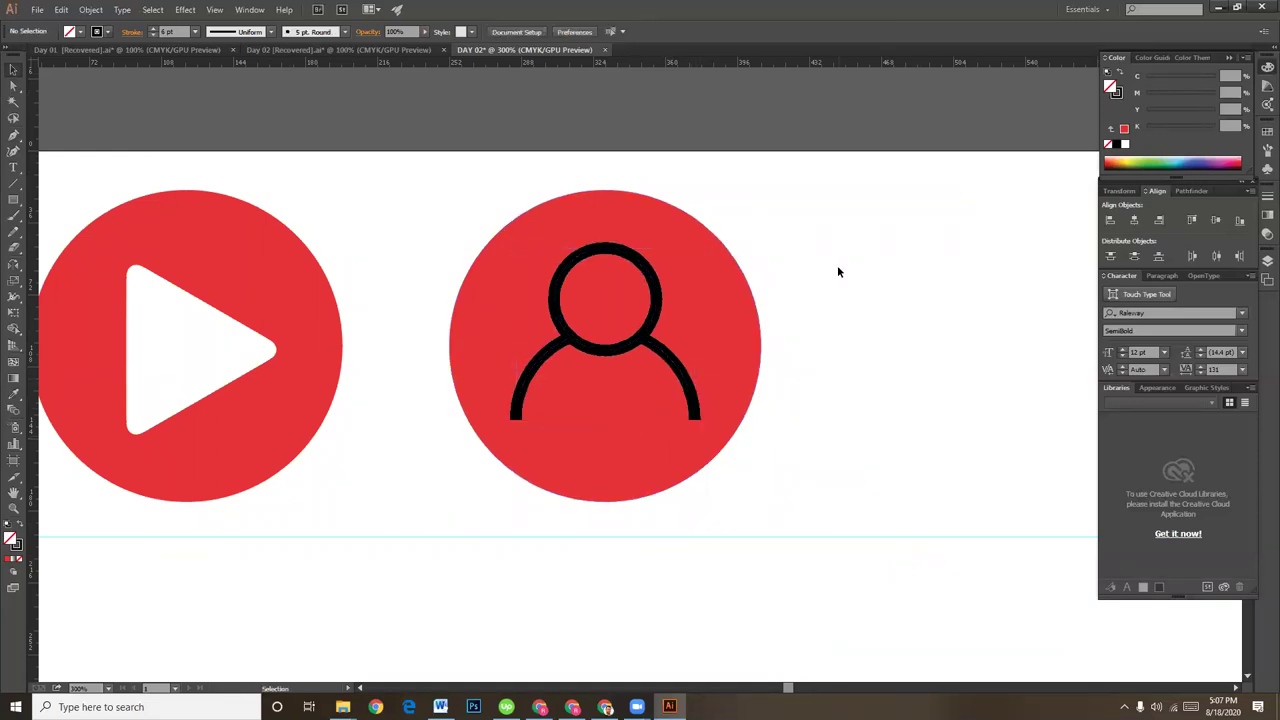
- Vertically centre the person figure in the red circle, then nudge it up slightly
{"action": "left_click_drag", "start_coordinate": [462, 168], "coordinate": [802, 400]}
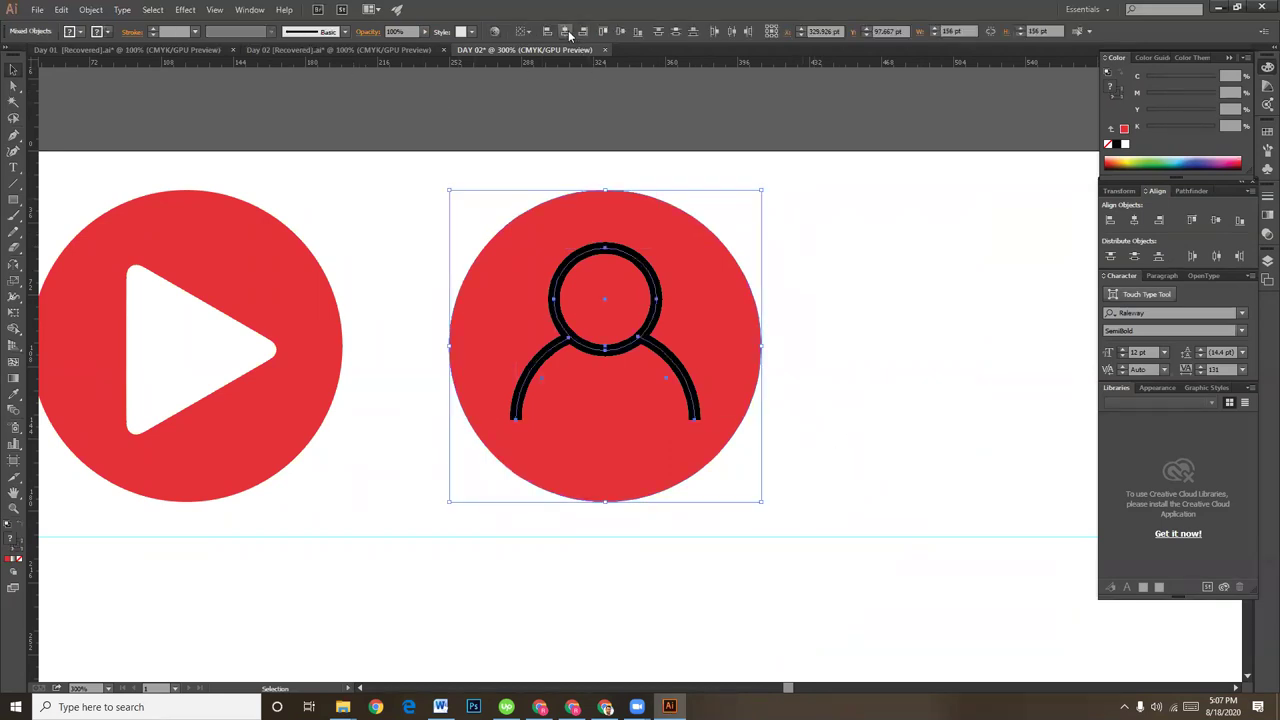
{"action": "left_click", "coordinate": [619, 31]}
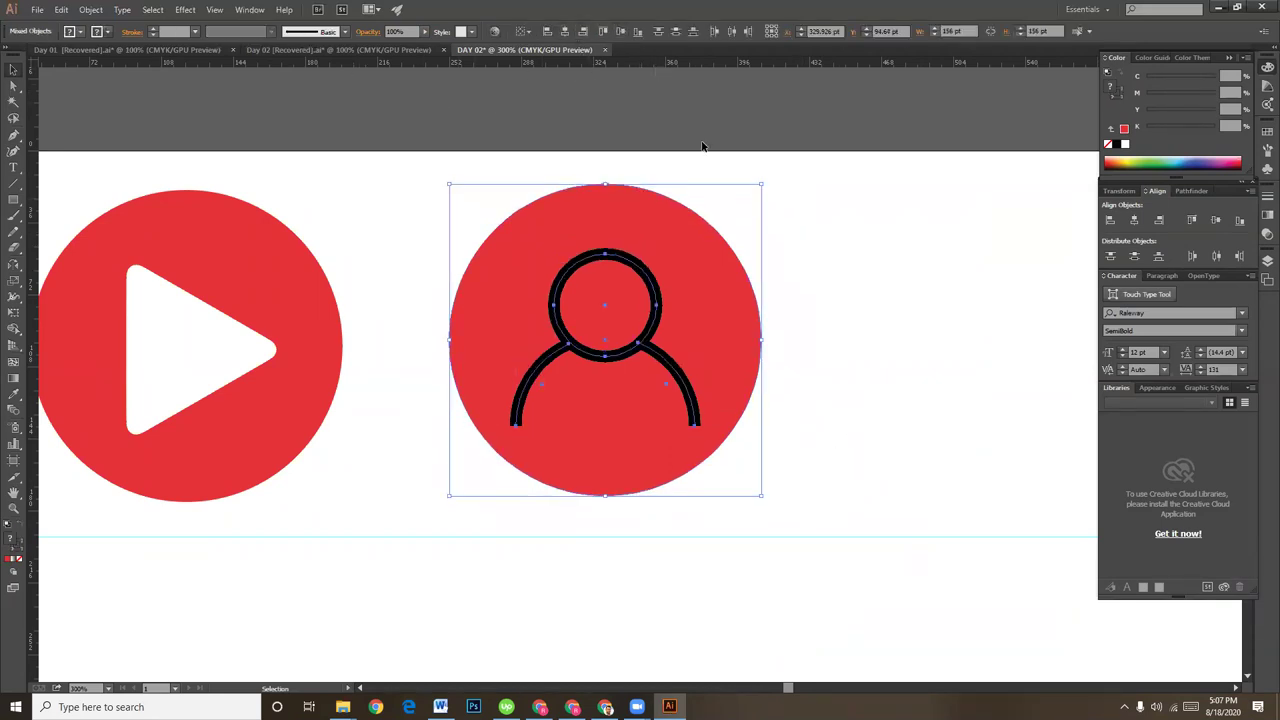
{"action": "left_click", "coordinate": [864, 301]}
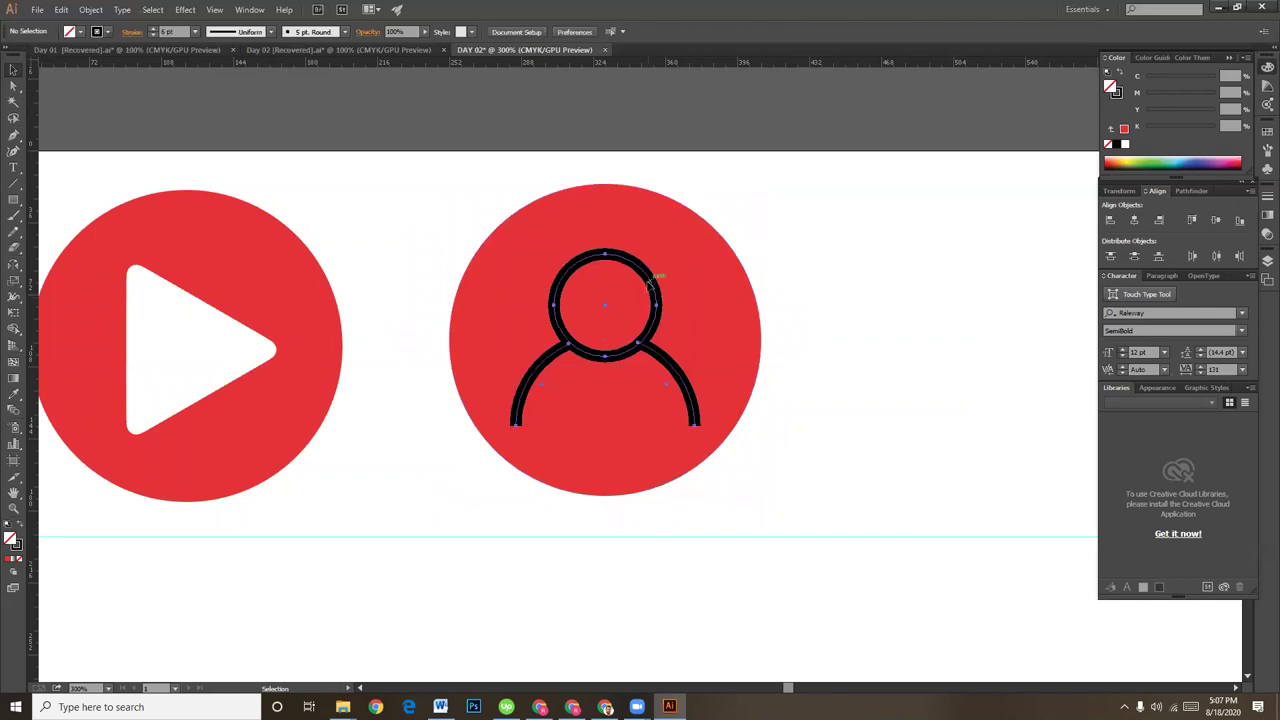
{"action": "left_click", "coordinate": [653, 282]}
{"action": "key", "text": "Up"}
{"action": "key", "text": "Up"}
{"action": "key", "text": "Up"}
- Set the person figure's stroke to white (CMYK all 0)
{"action": "left_click", "coordinate": [828, 312]}
{"action": "left_click", "coordinate": [656, 290]}
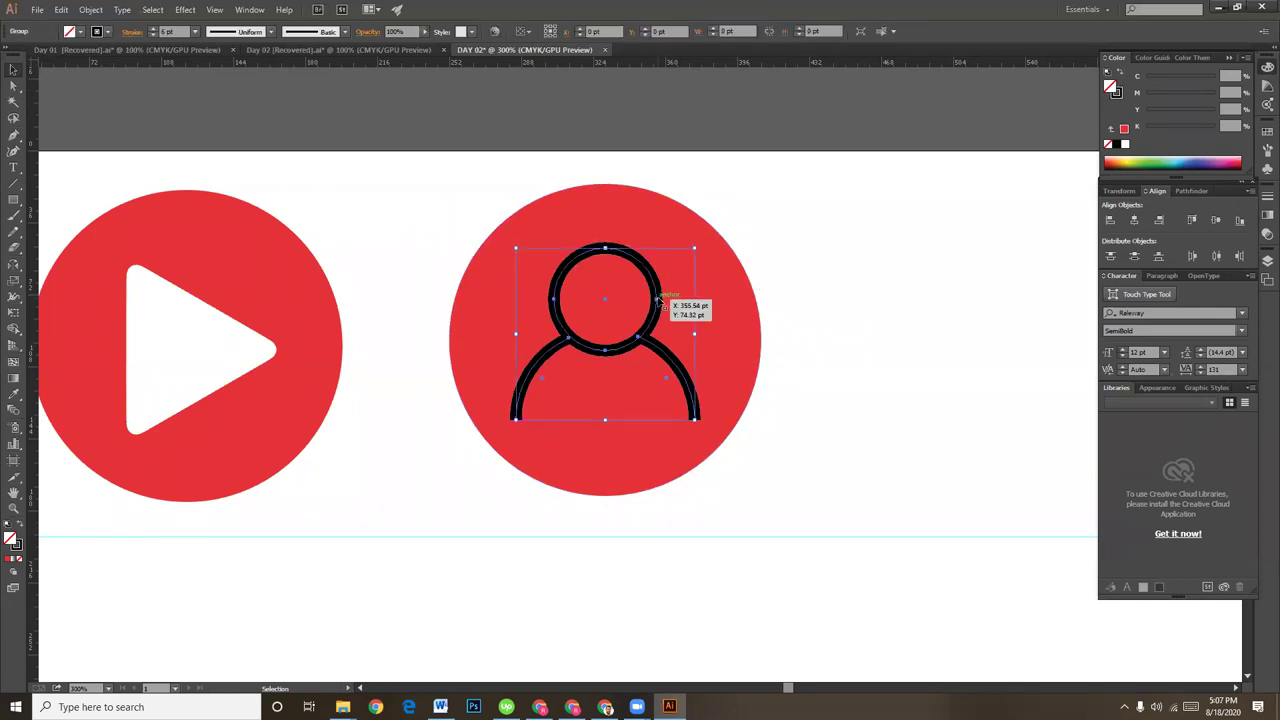
{"action": "left_click", "coordinate": [1117, 92]}
{"action": "left_click_drag", "start_coordinate": [1216, 126], "coordinate": [1146, 126]}
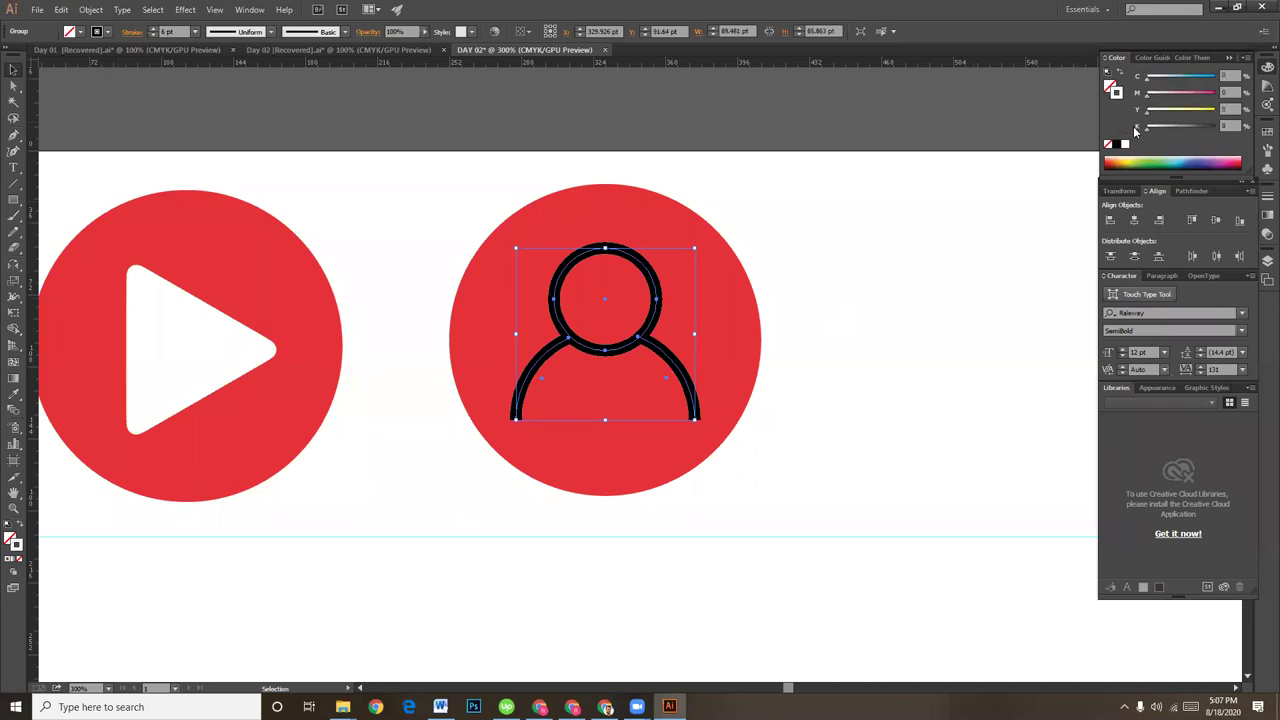
{"action": "left_click", "coordinate": [857, 343]}
{"action": "key", "text": "ctrl+minus"}
{"action": "key", "text": "ctrl+minus"}
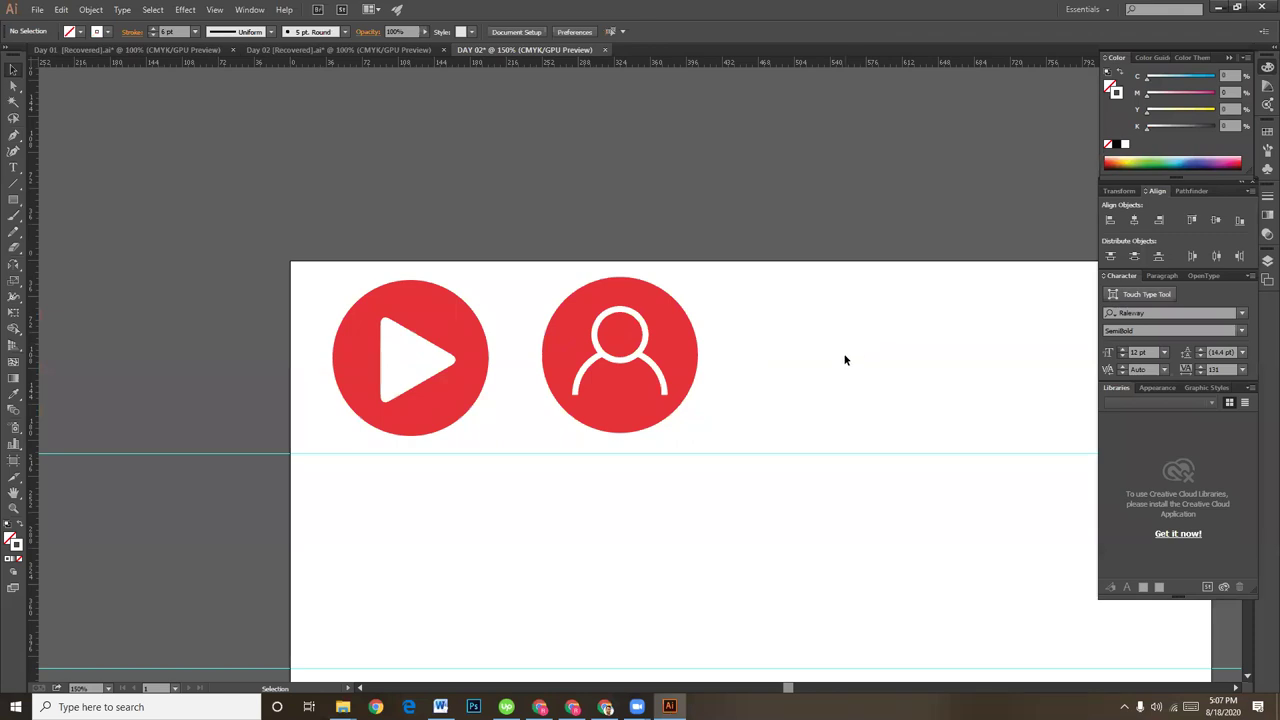
{"action": "key", "text": "a"}
{"action": "key", "text": "ctrl+plus"}
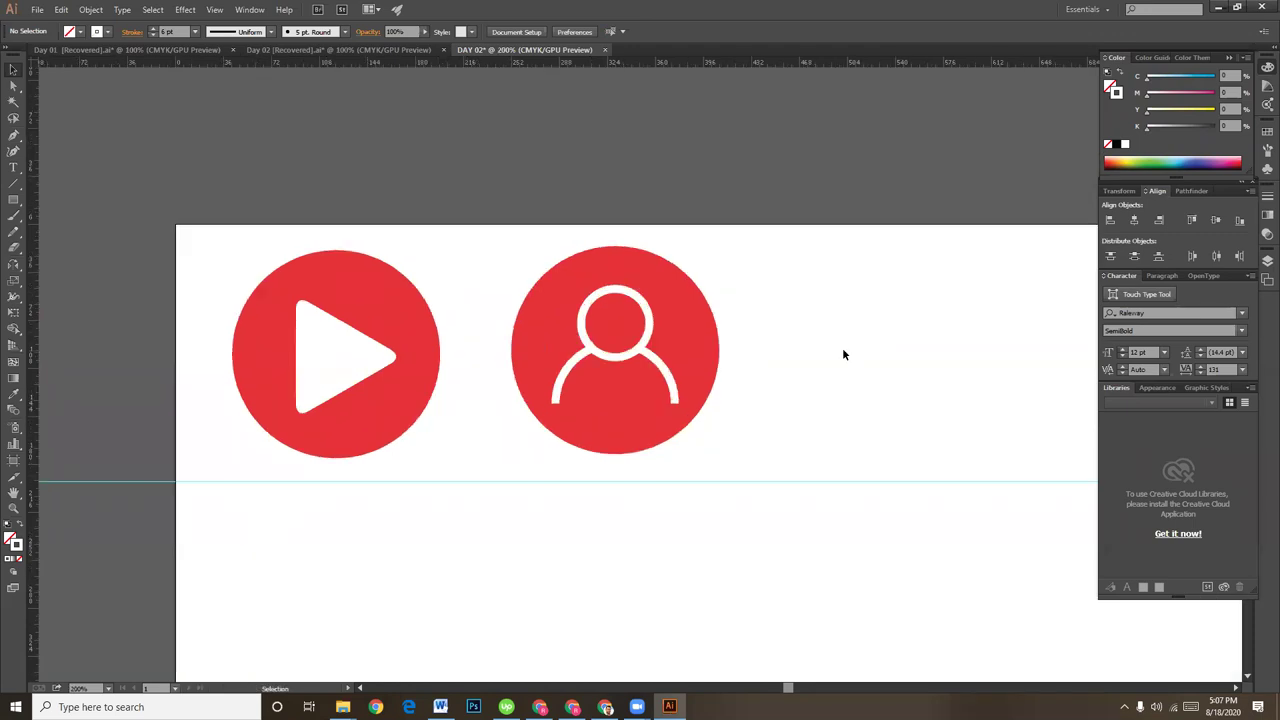
- Eyedropper the circle's red onto the person and swap it to a red outline
{"action": "left_click", "coordinate": [714, 342]}
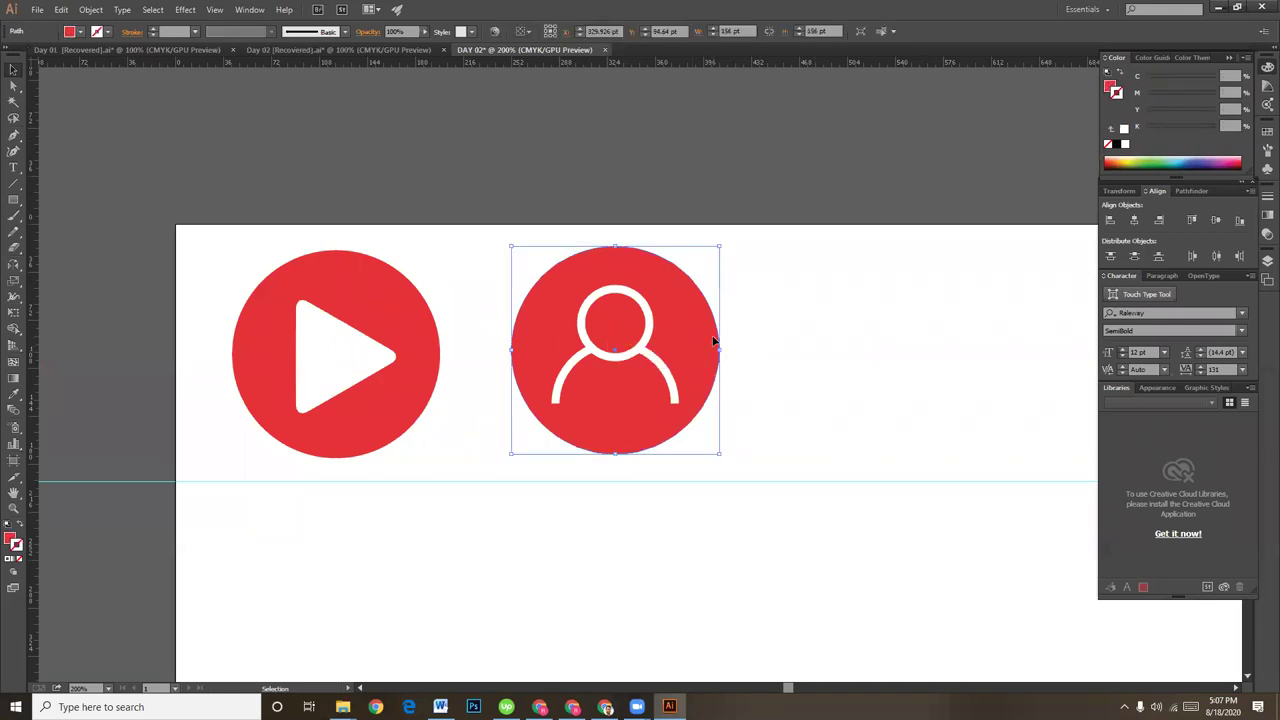
{"action": "left_click", "coordinate": [639, 349]}
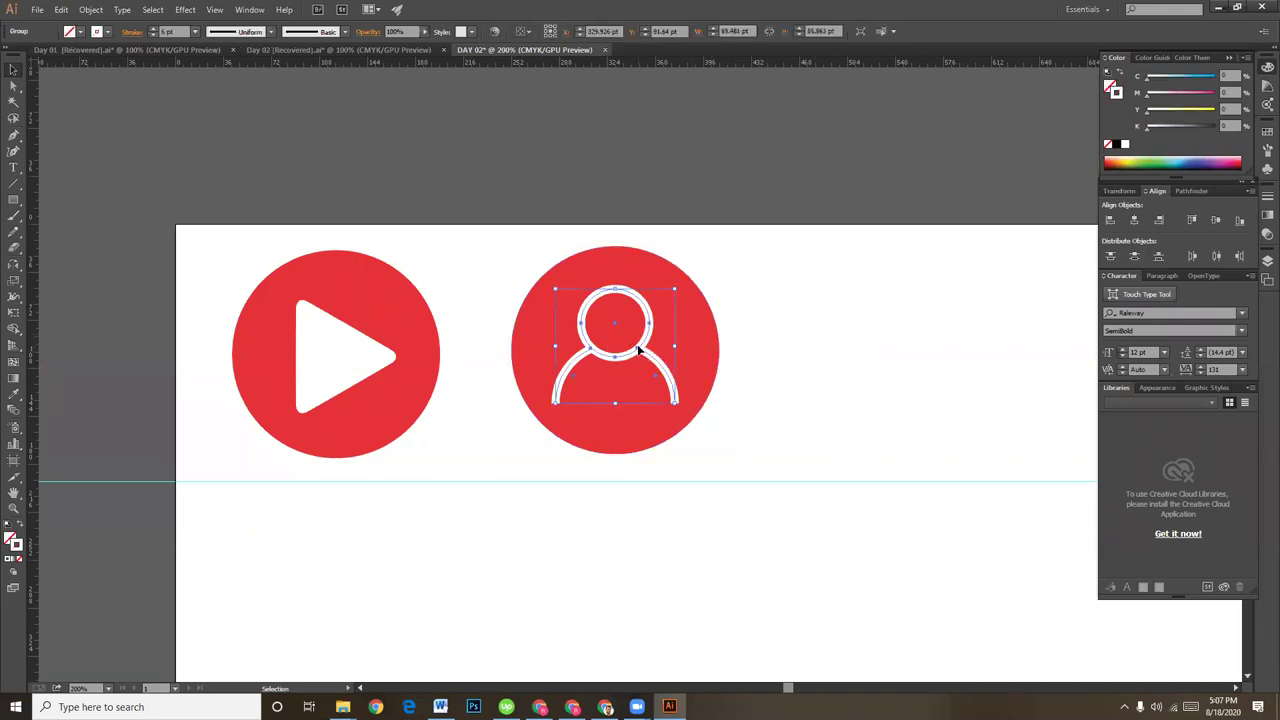
{"action": "key", "text": "i"}
{"action": "left_click", "coordinate": [704, 310]}
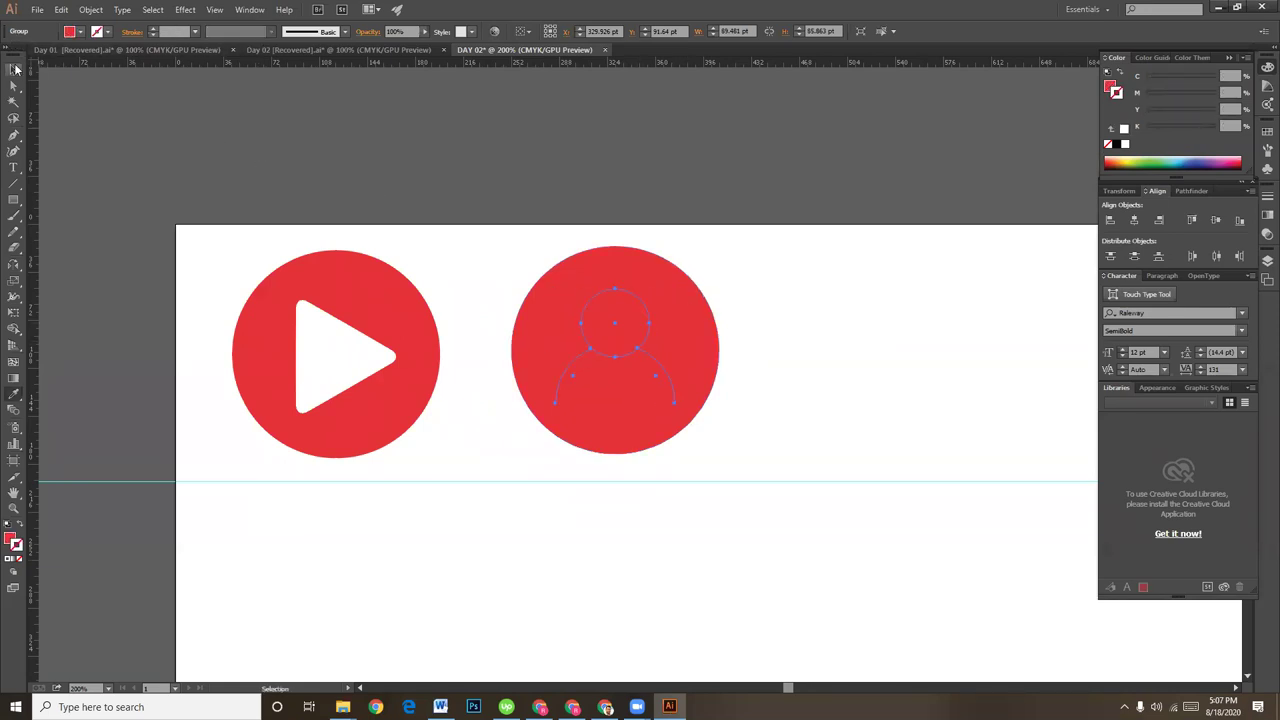
{"action": "left_click", "coordinate": [19, 524]}
{"action": "left_click", "coordinate": [17, 545]}
- Swap the background circle's red fill to a red outline
{"action": "left_click", "coordinate": [14, 66]}
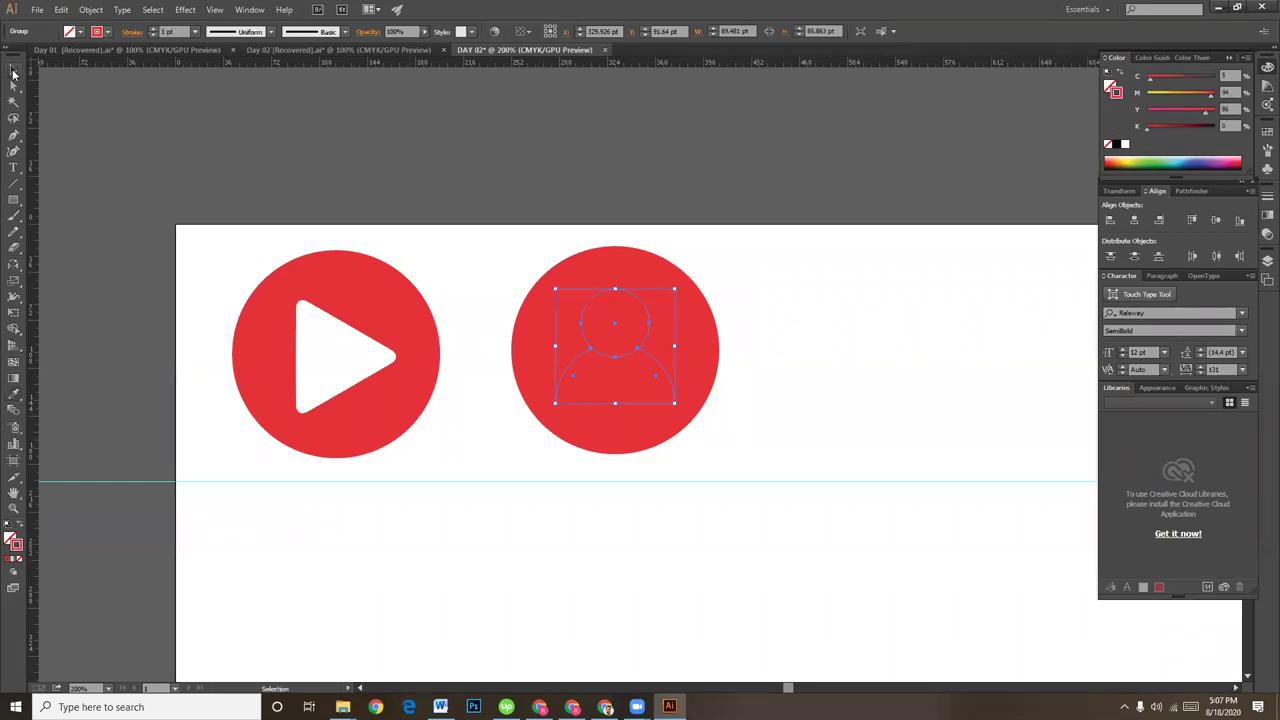
{"action": "left_click", "coordinate": [709, 339]}
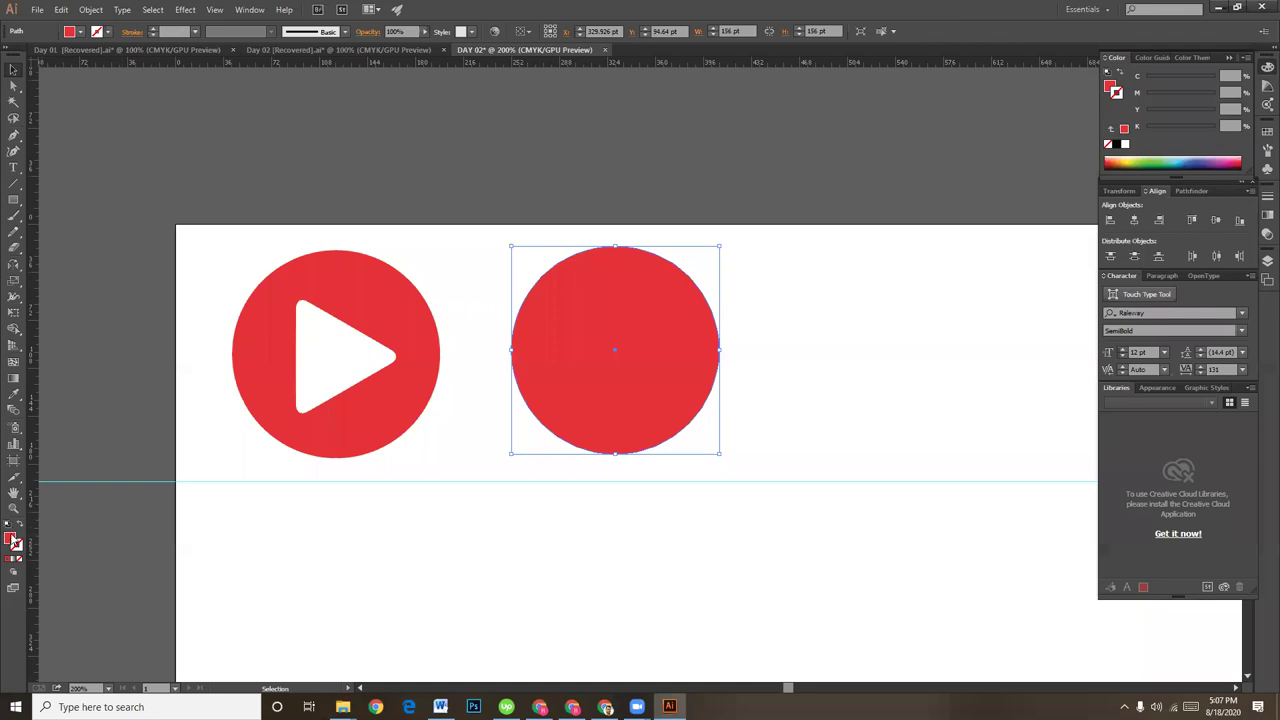
{"action": "left_click", "coordinate": [17, 525]}
{"action": "left_click", "coordinate": [826, 396]}
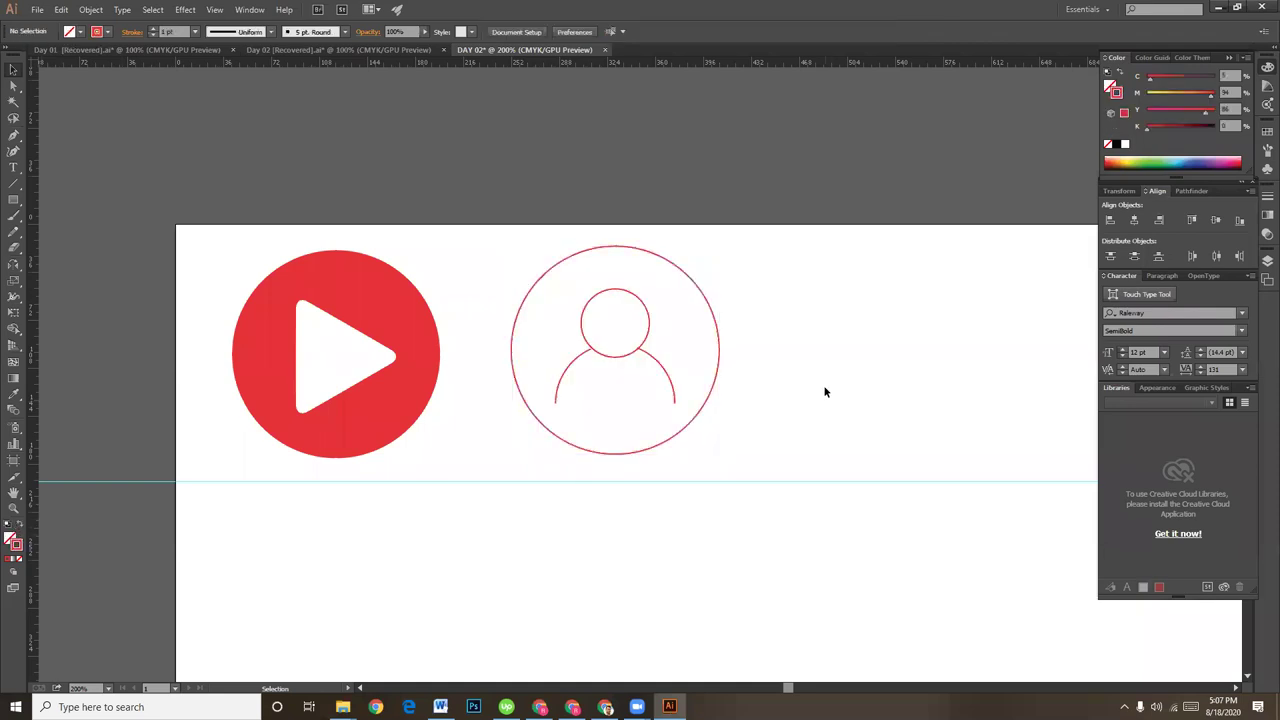
{"action": "key", "text": "ctrl+plus"}
- Give both the ring and the person figure a 5 pt stroke weight
{"action": "left_click", "coordinate": [751, 285]}
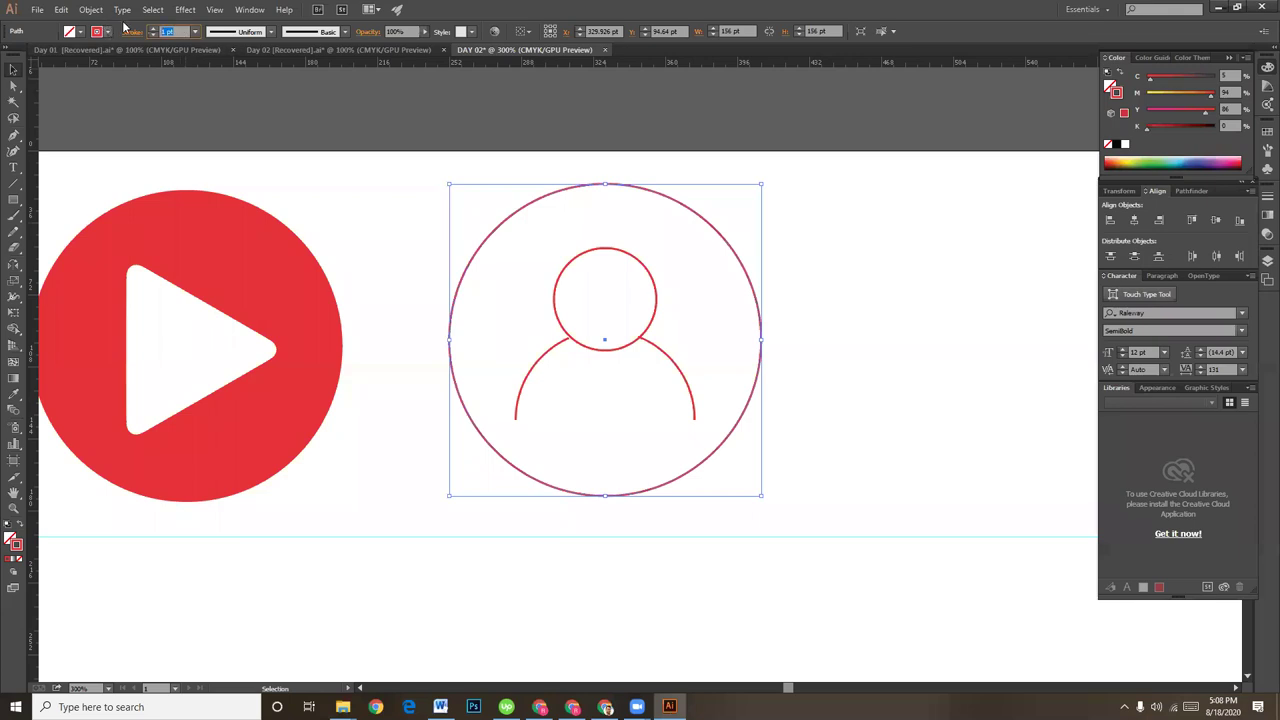
{"action": "type", "text": "5"}
{"action": "key", "text": "Return"}
{"action": "left_click", "coordinate": [650, 328]}
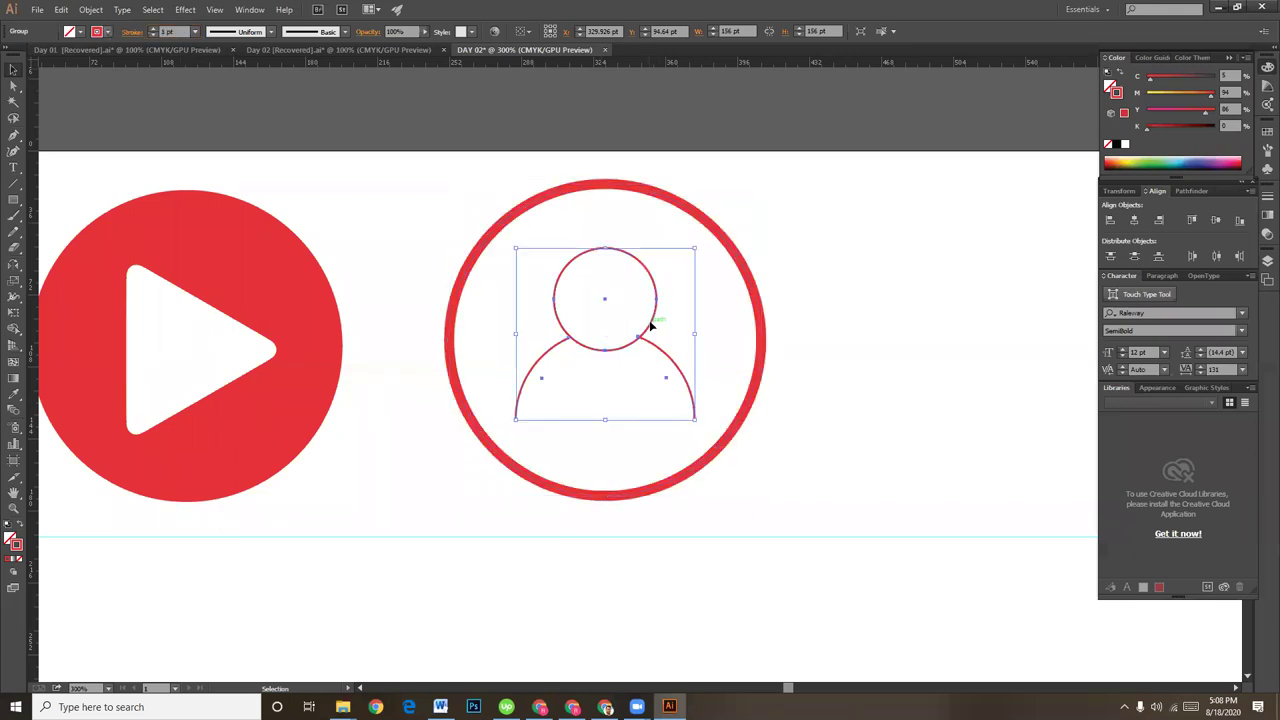
{"action": "left_click", "coordinate": [168, 31]}
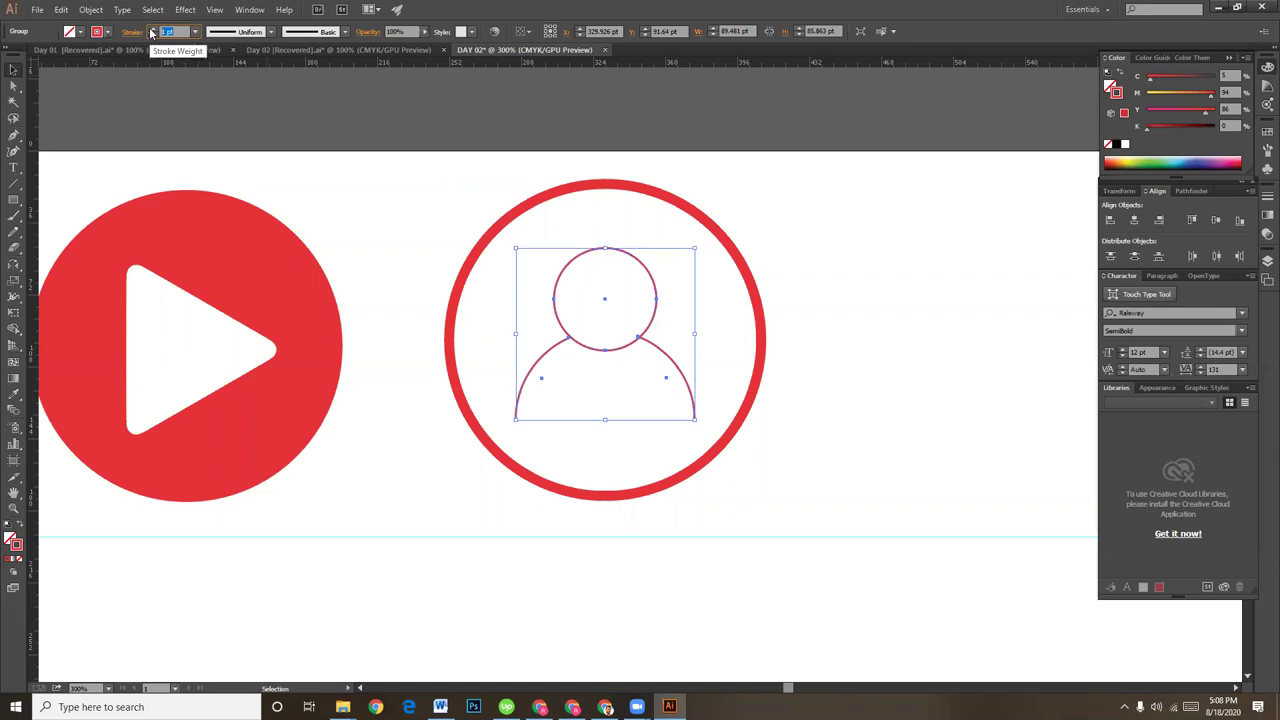
{"action": "type", "text": "5"}
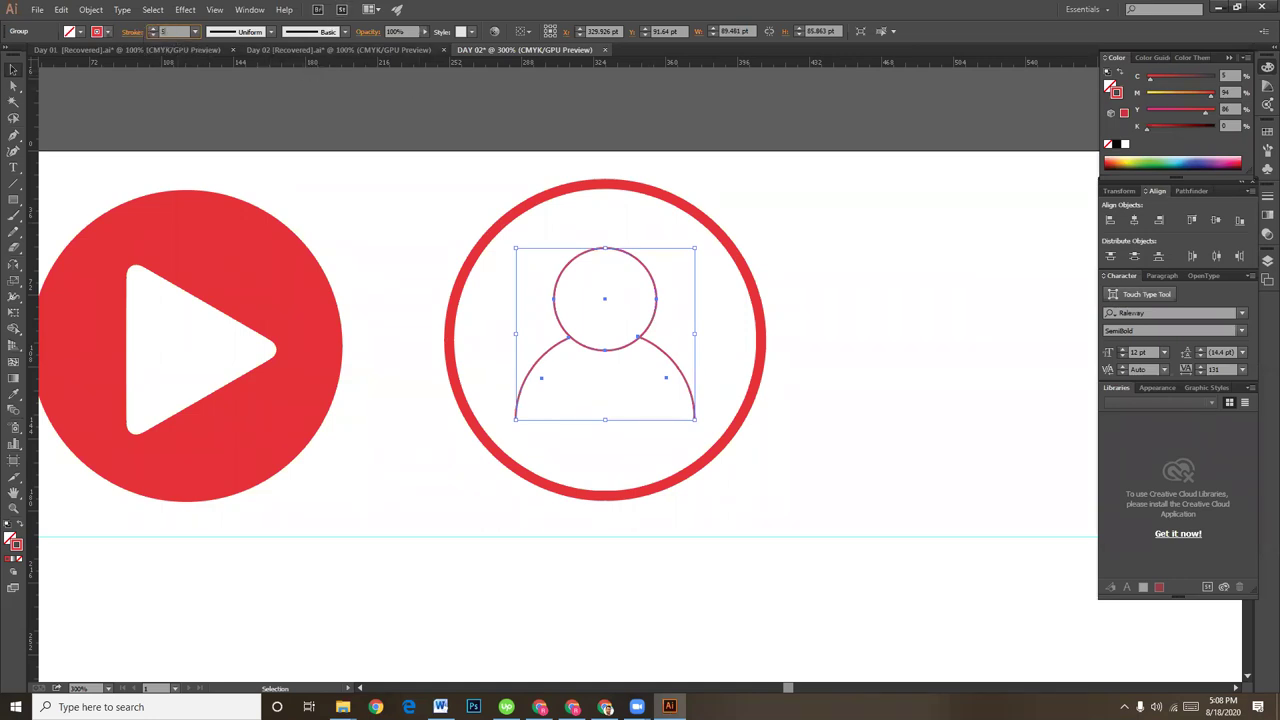
{"action": "key", "text": "Return"}
{"action": "left_click", "coordinate": [891, 414]}
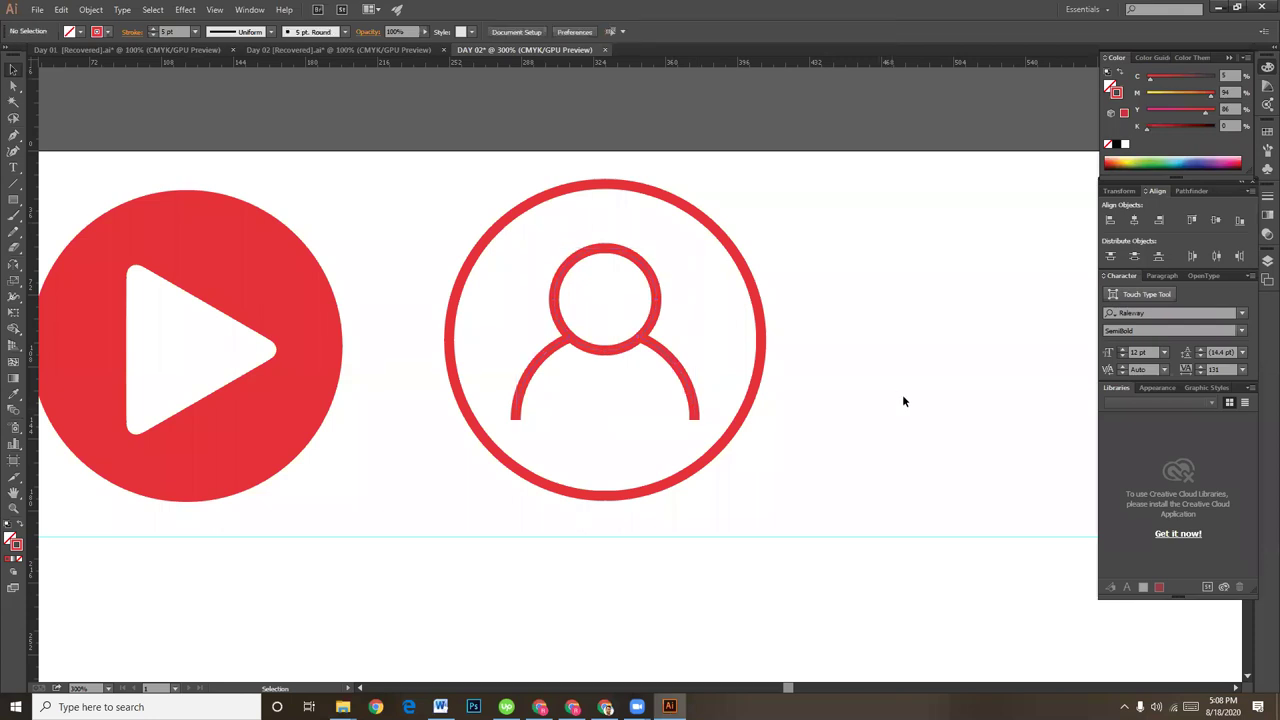
- Enlarge the person figure inside the ring and move it slightly lower
{"action": "left_click", "coordinate": [679, 376]}
{"action": "left_click_drag", "start_coordinate": [697, 421], "coordinate": [722, 448]}
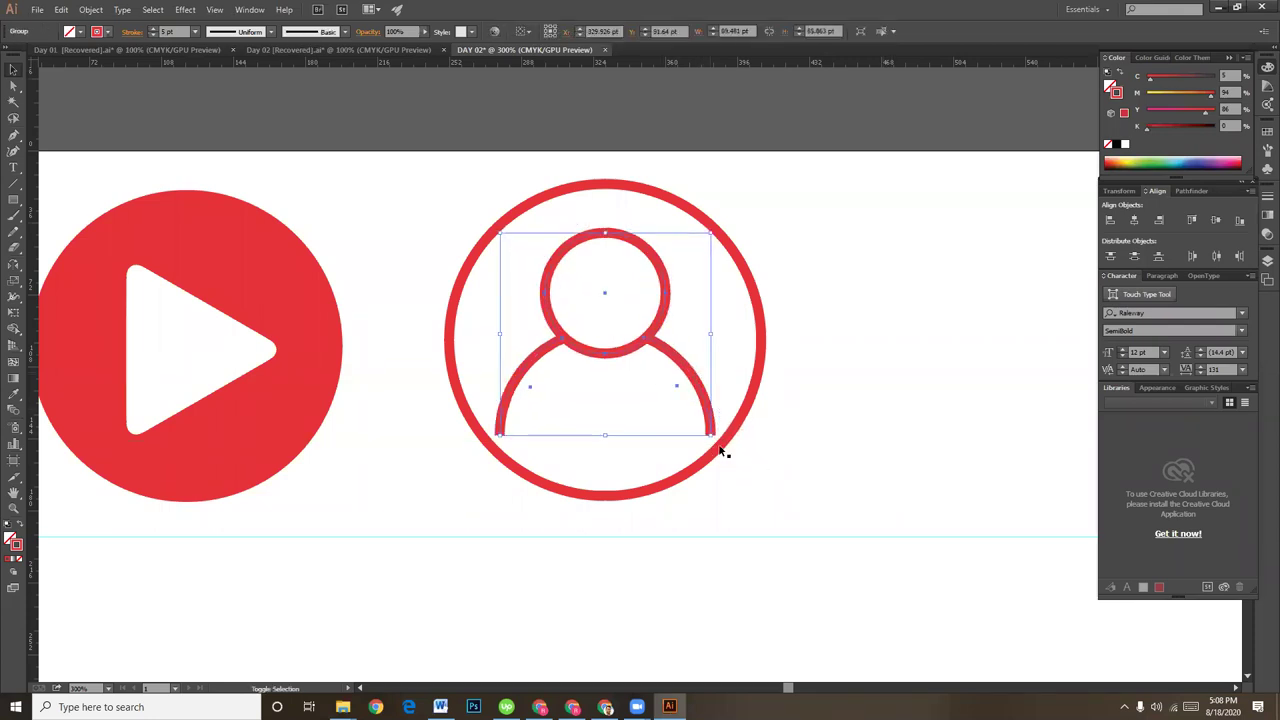
{"action": "left_click_drag", "start_coordinate": [650, 330], "coordinate": [650, 340]}
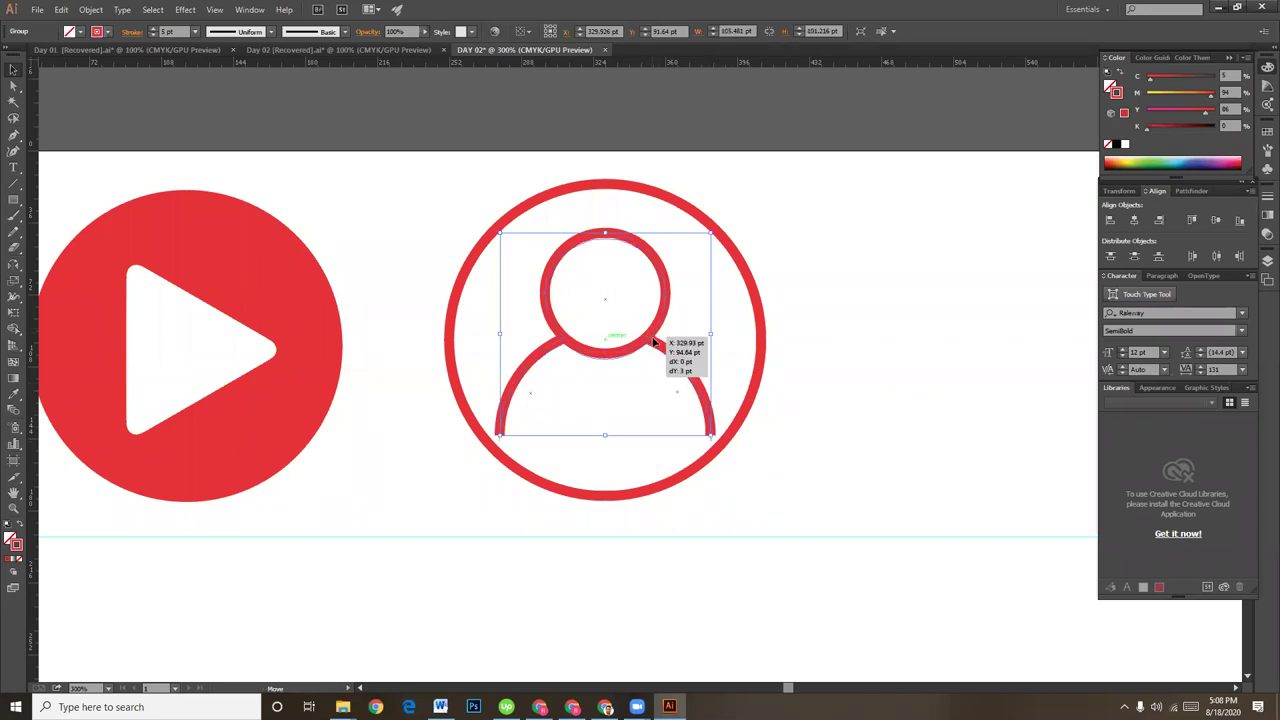
{"action": "left_click", "coordinate": [800, 417]}
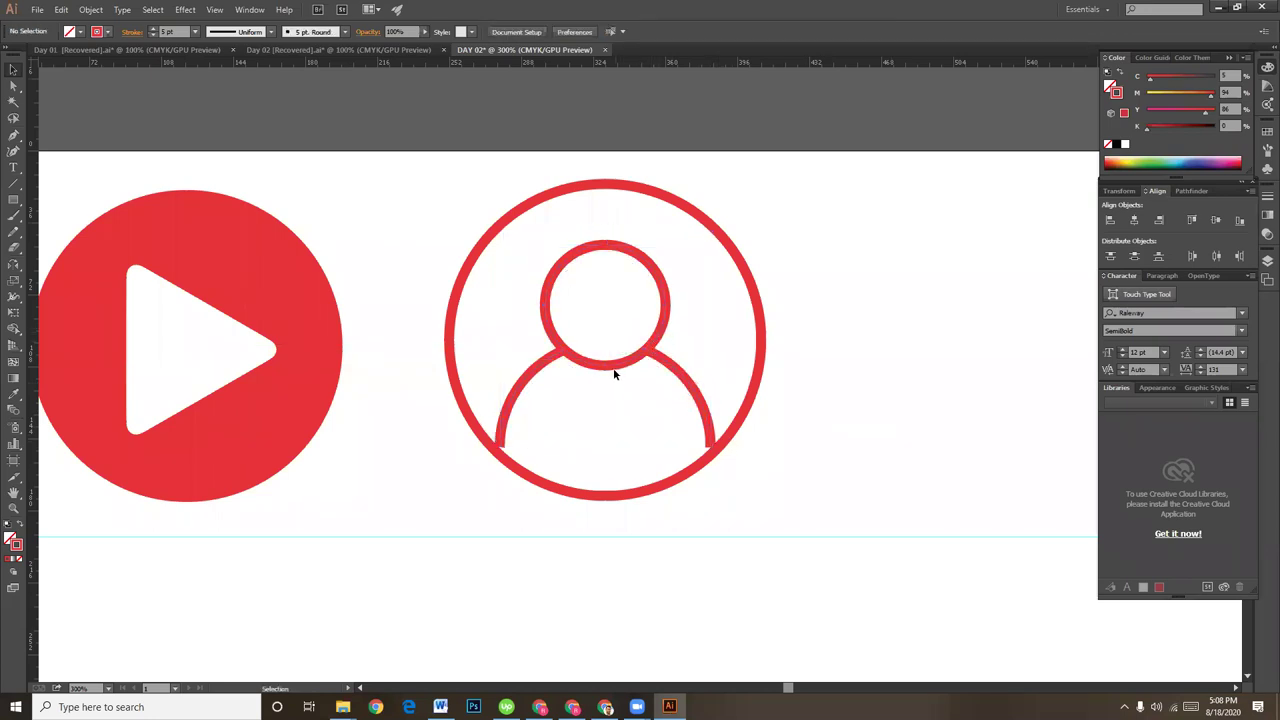
{"action": "left_click", "coordinate": [613, 367]}
{"action": "key", "text": "Down"}
{"action": "key", "text": "Down"}
{"action": "key", "text": "Down"}
{"action": "left_click", "coordinate": [842, 406]}
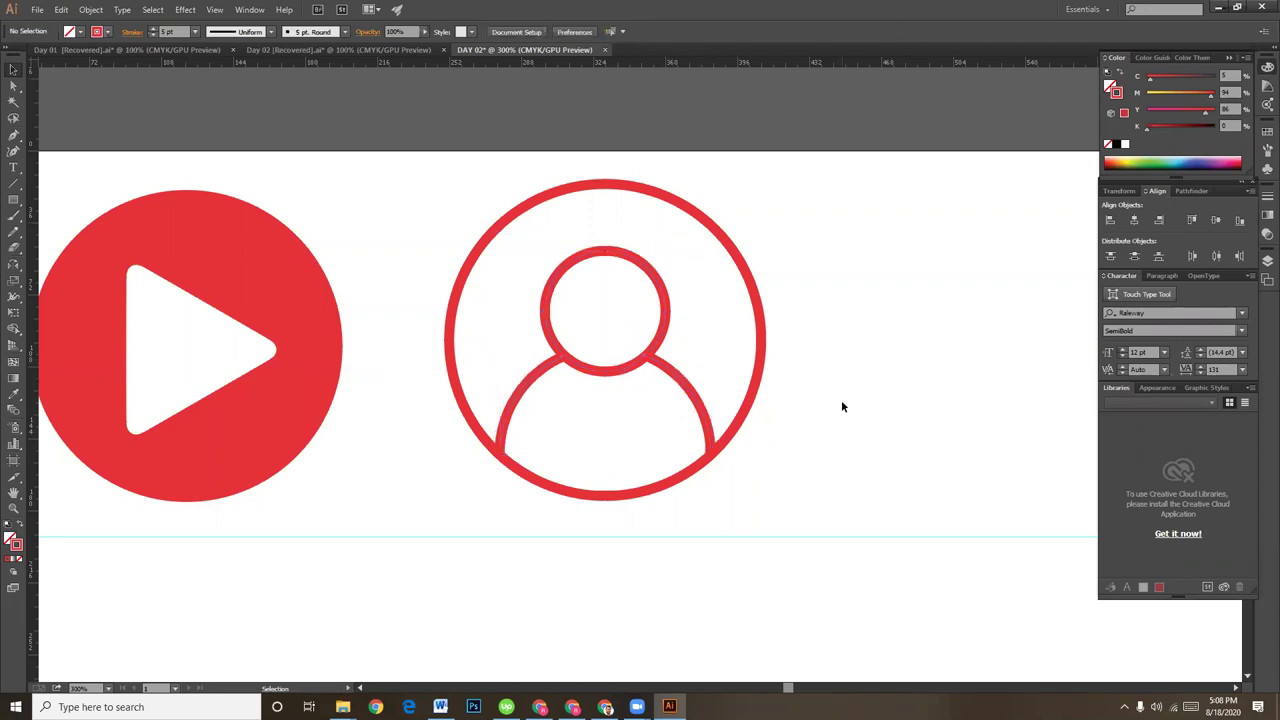
{"action": "key", "text": "ctrl+1"}
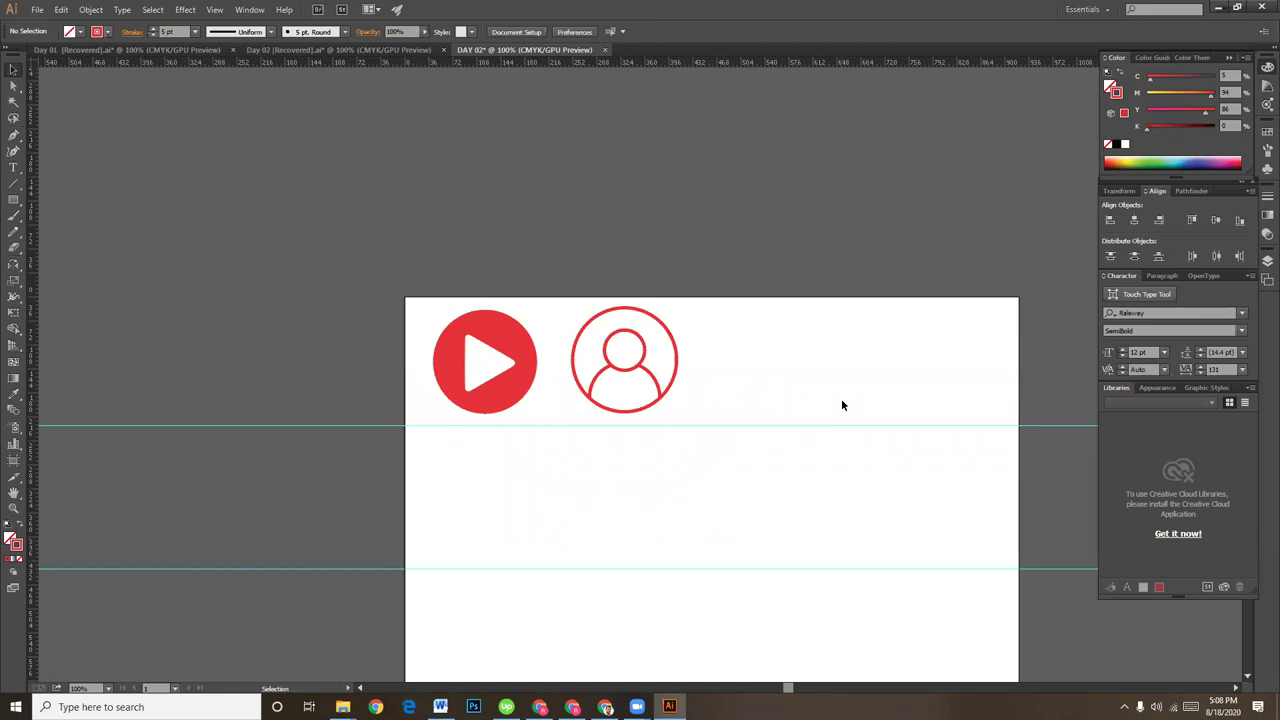
- Alt+Shift-drag a copy of the play icon's red circle to the right of the user icon
{"action": "key", "text": "ctrl+equal"}
{"action": "scroll", "coordinate": [506, 537], "scroll_direction": "right", "scroll_amount": 5}
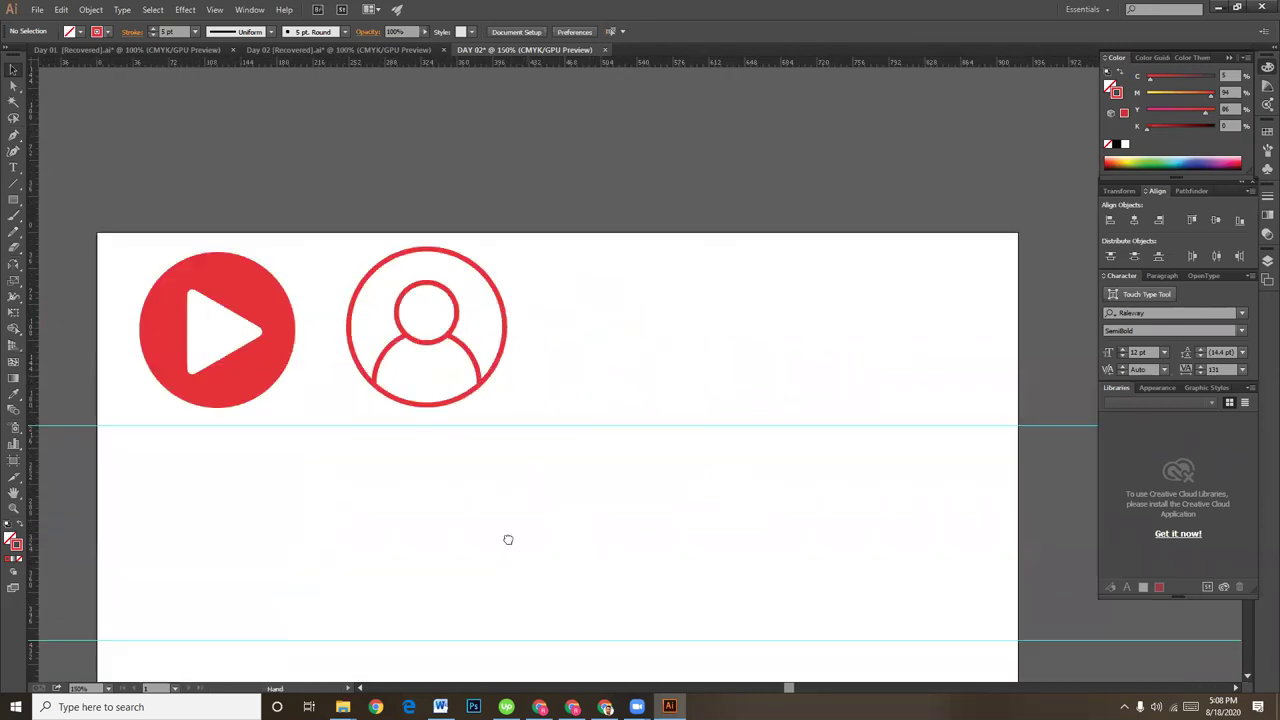
{"action": "left_click", "coordinate": [258, 342]}
{"action": "left_click_drag", "start_coordinate": [259, 349], "coordinate": [687, 368]}
{"action": "left_click", "coordinate": [797, 377]}
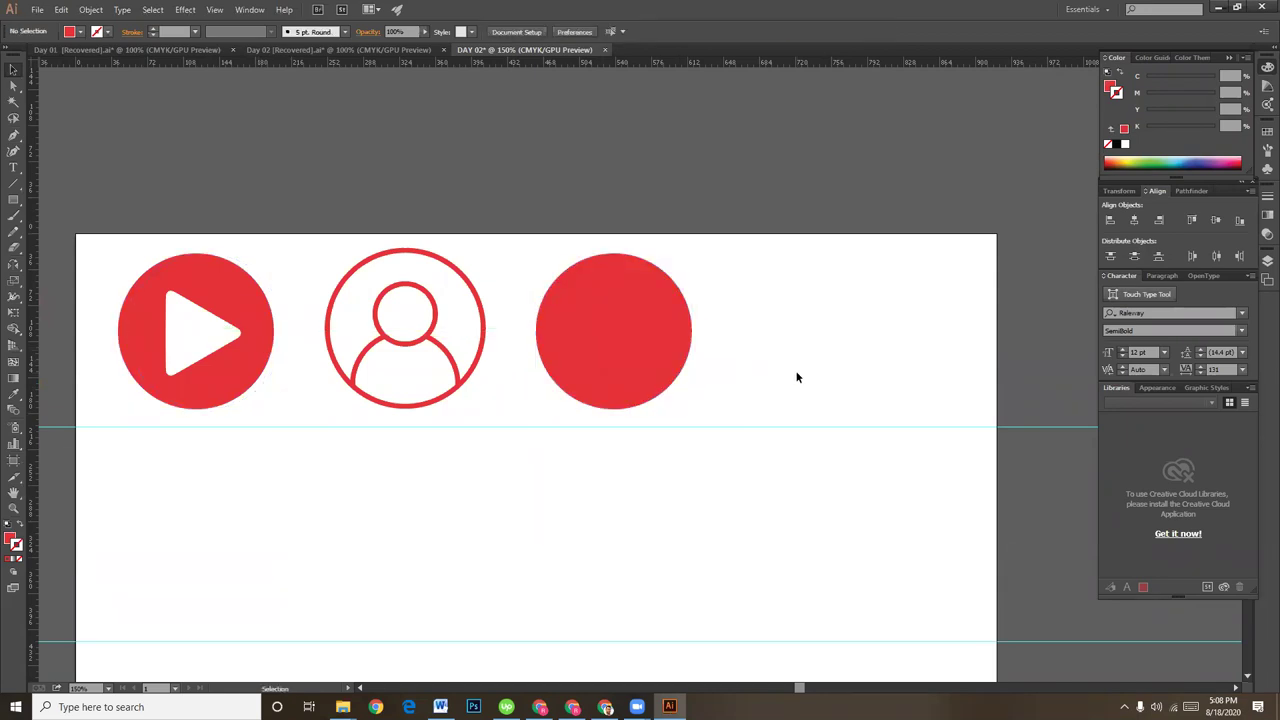
- Draw a small red circle with the Ellipse Tool beside the copied circle
{"action": "left_click_drag", "start_coordinate": [13, 200], "coordinate": [54, 238]}
{"action": "left_click", "coordinate": [60, 231]}
{"action": "mouse_move", "coordinate": [743, 299]}
{"action": "left_mouse_down"}
{"action": "mouse_move", "coordinate": [800, 383]}
{"action": "mouse_move", "coordinate": [811, 366]}
{"action": "left_mouse_up"}
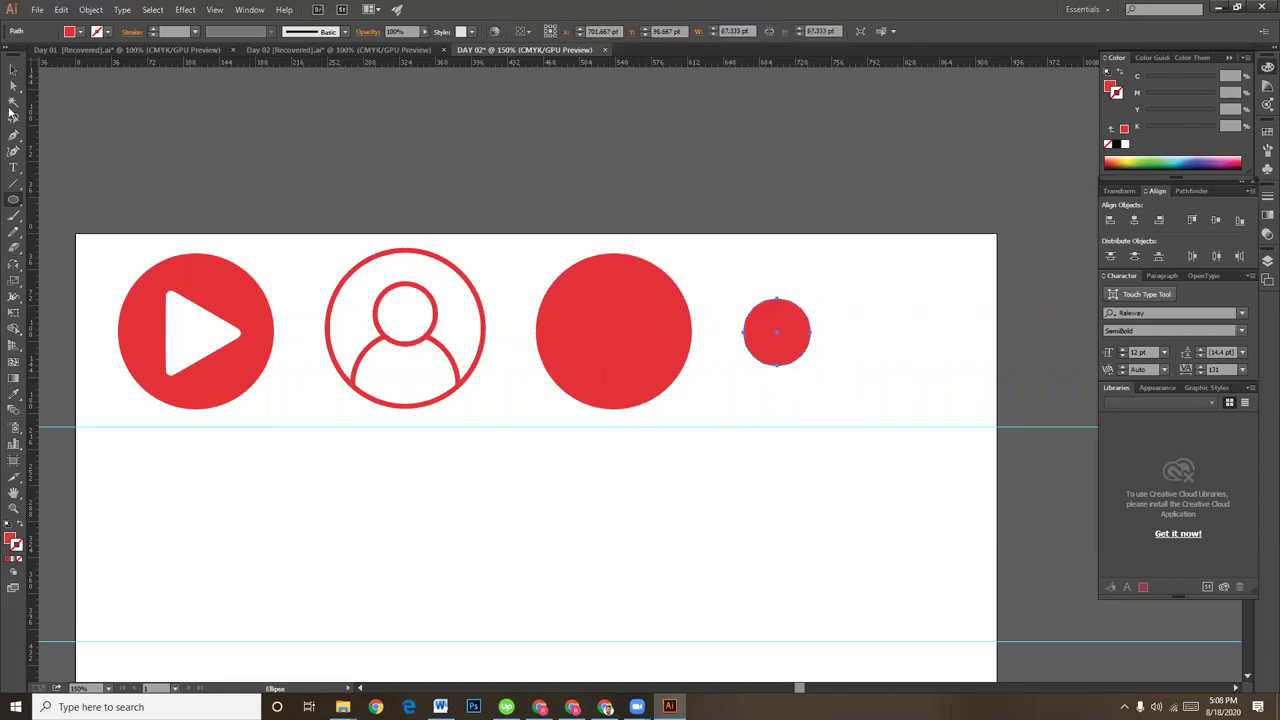
{"action": "left_click", "coordinate": [13, 69]}
- Draw a red triangle below the small circle with the Polygon Tool
{"action": "key", "text": "ctrl+plus"}
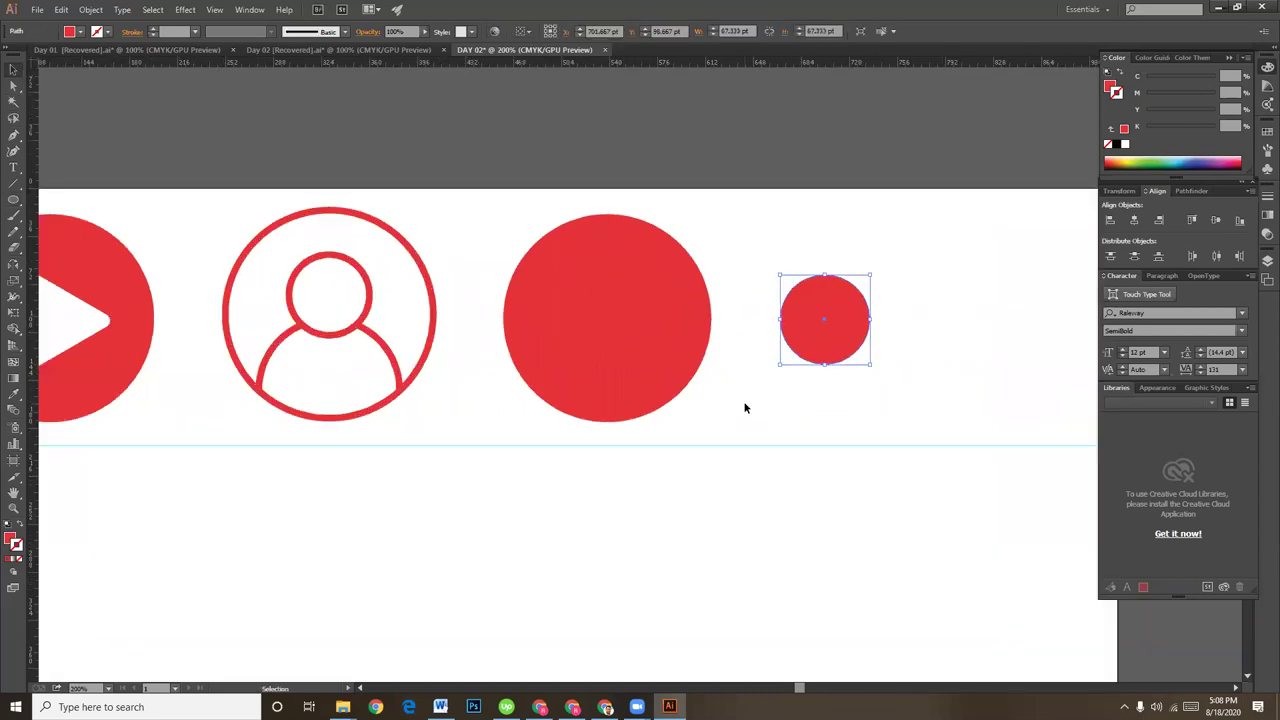
{"action": "left_click_drag", "start_coordinate": [934, 500], "coordinate": [798, 454]}
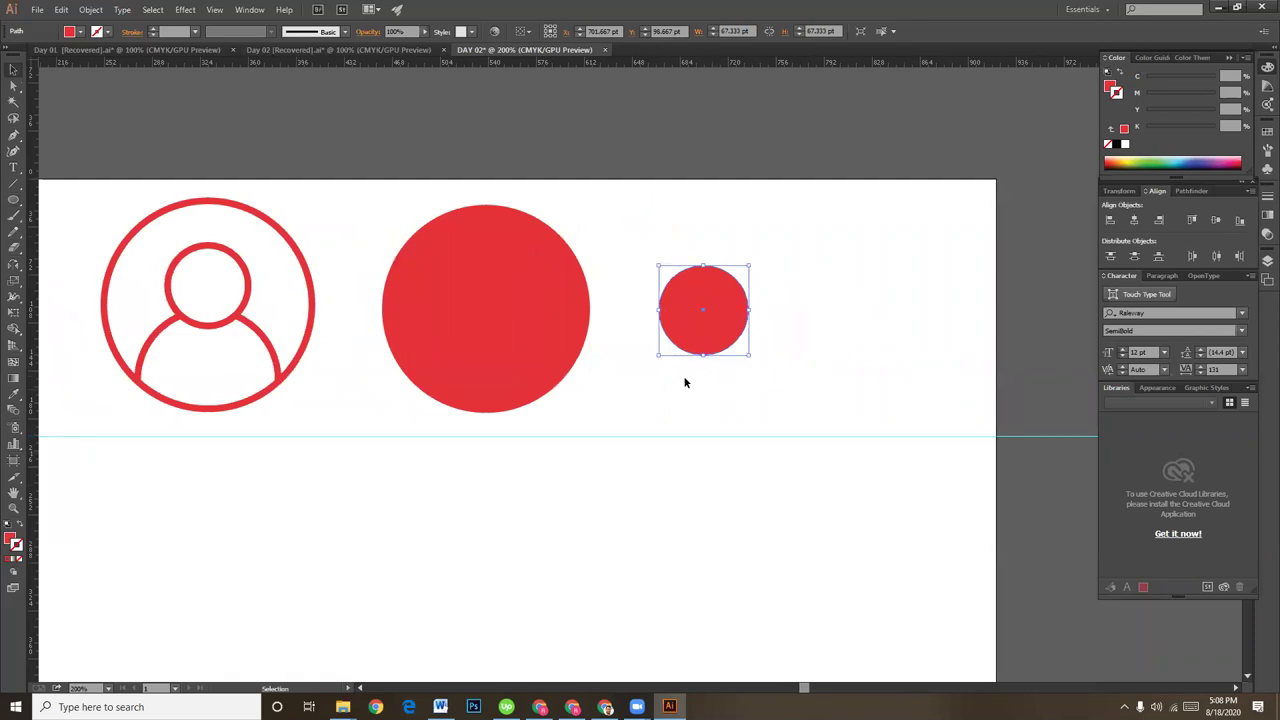
{"action": "left_click_drag", "start_coordinate": [14, 200], "coordinate": [50, 246]}
{"action": "left_click_drag", "start_coordinate": [666, 503], "coordinate": [703, 557]}
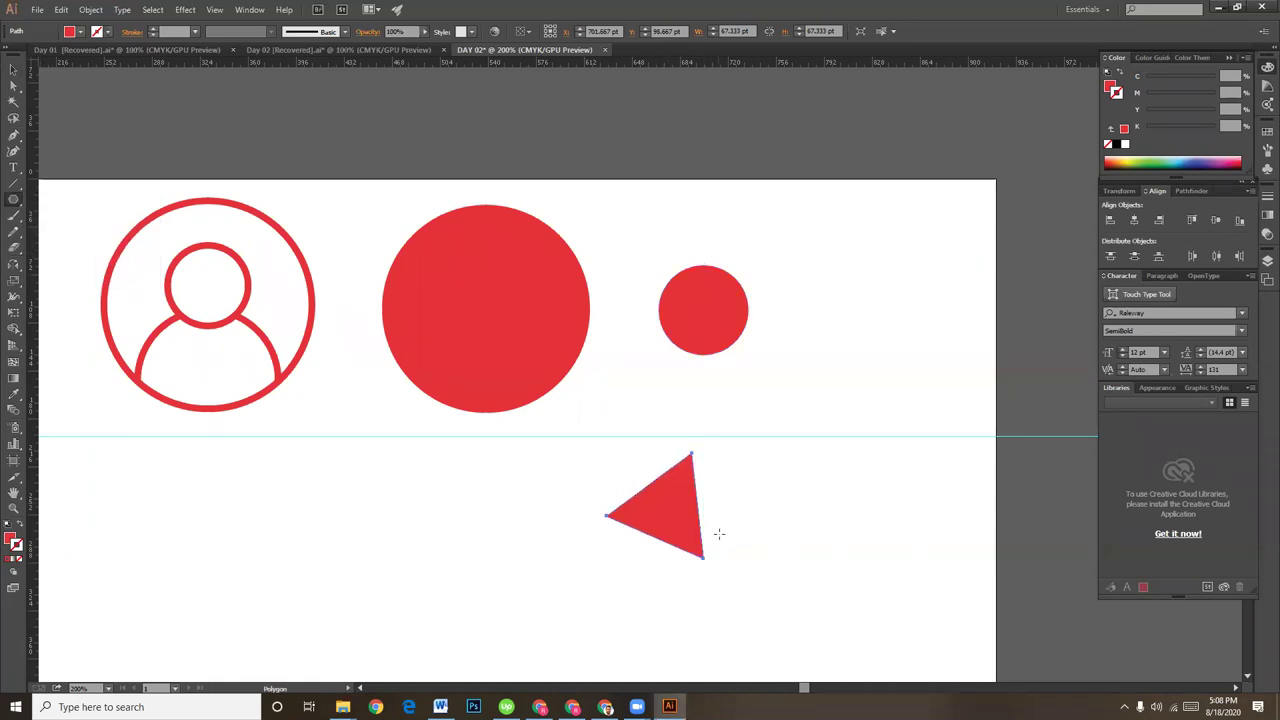
{"action": "left_click", "coordinate": [13, 69]}
- Move the triangle onto the small circle, narrow it, and set it at the lower right
{"action": "left_click", "coordinate": [815, 442]}
{"action": "key", "text": "ctrl+equal"}
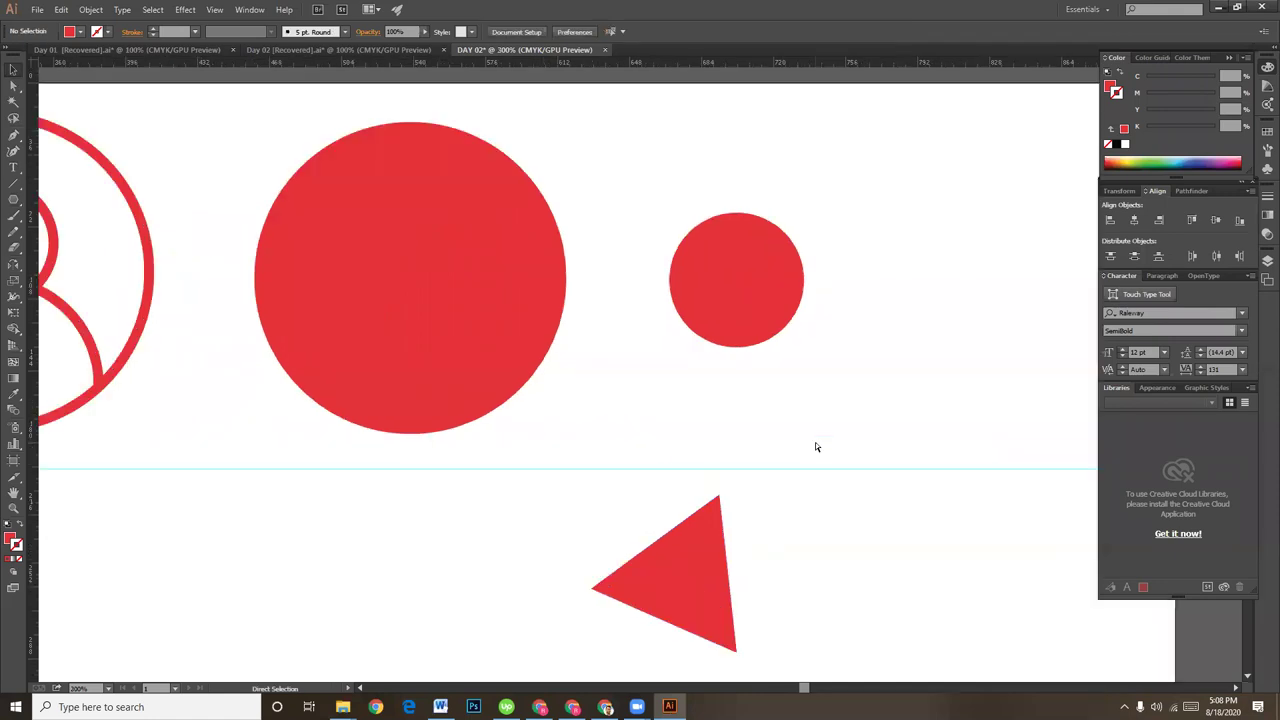
{"action": "scroll", "coordinate": [680, 525], "scroll_direction": "right", "scroll_amount": 2}
{"action": "mouse_move", "coordinate": [640, 582]}
{"action": "left_mouse_down"}
{"action": "mouse_move", "coordinate": [727, 517]}
{"action": "mouse_move", "coordinate": [705, 340]}
{"action": "mouse_move", "coordinate": [717, 326]}
{"action": "left_mouse_up"}
{"action": "left_click_drag", "start_coordinate": [775, 229], "coordinate": [751, 236]}
{"action": "left_click_drag", "start_coordinate": [683, 296], "coordinate": [690, 317]}
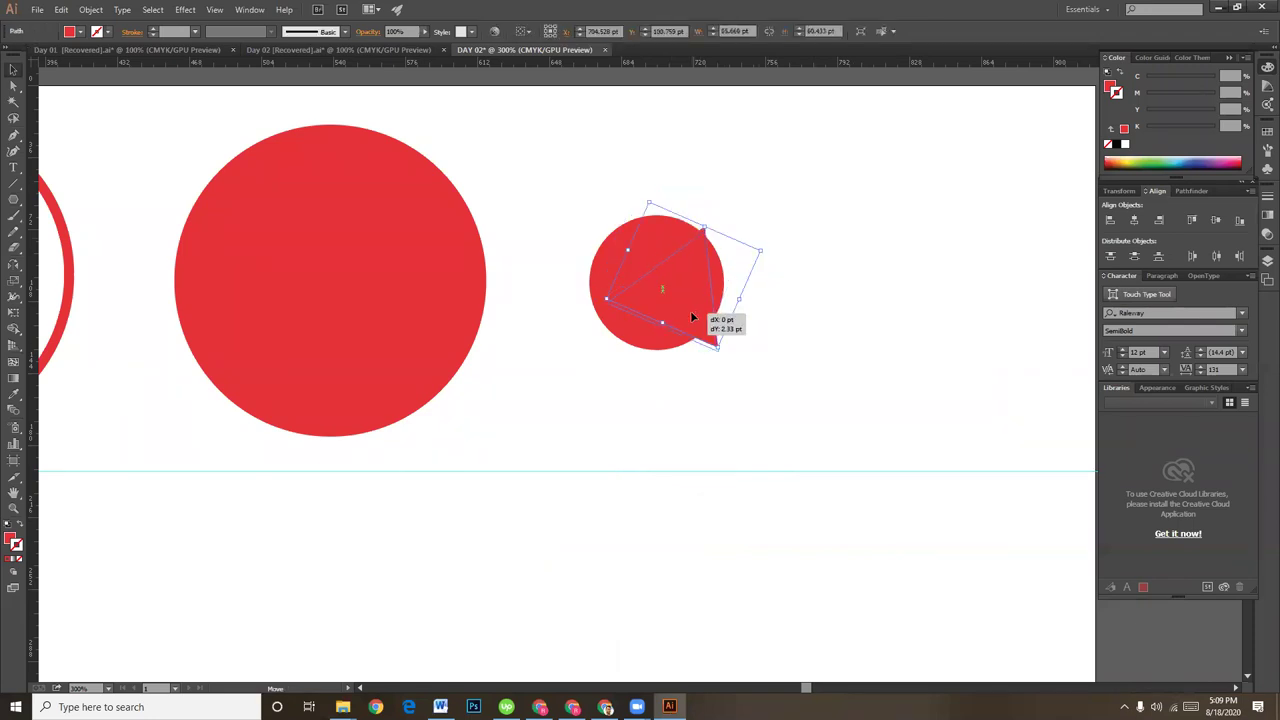
{"action": "left_click_drag", "start_coordinate": [690, 317], "coordinate": [691, 318]}
{"action": "left_click", "coordinate": [817, 328]}
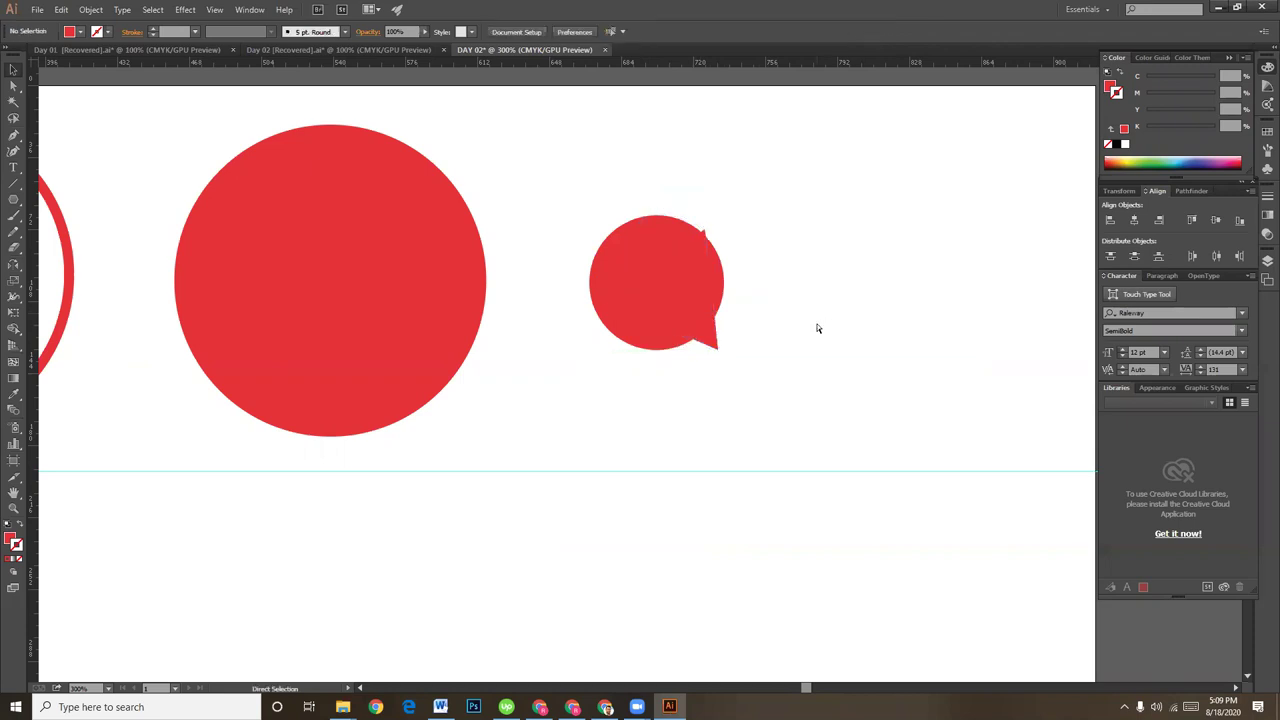
{"action": "key", "text": "ctrl+plus"}
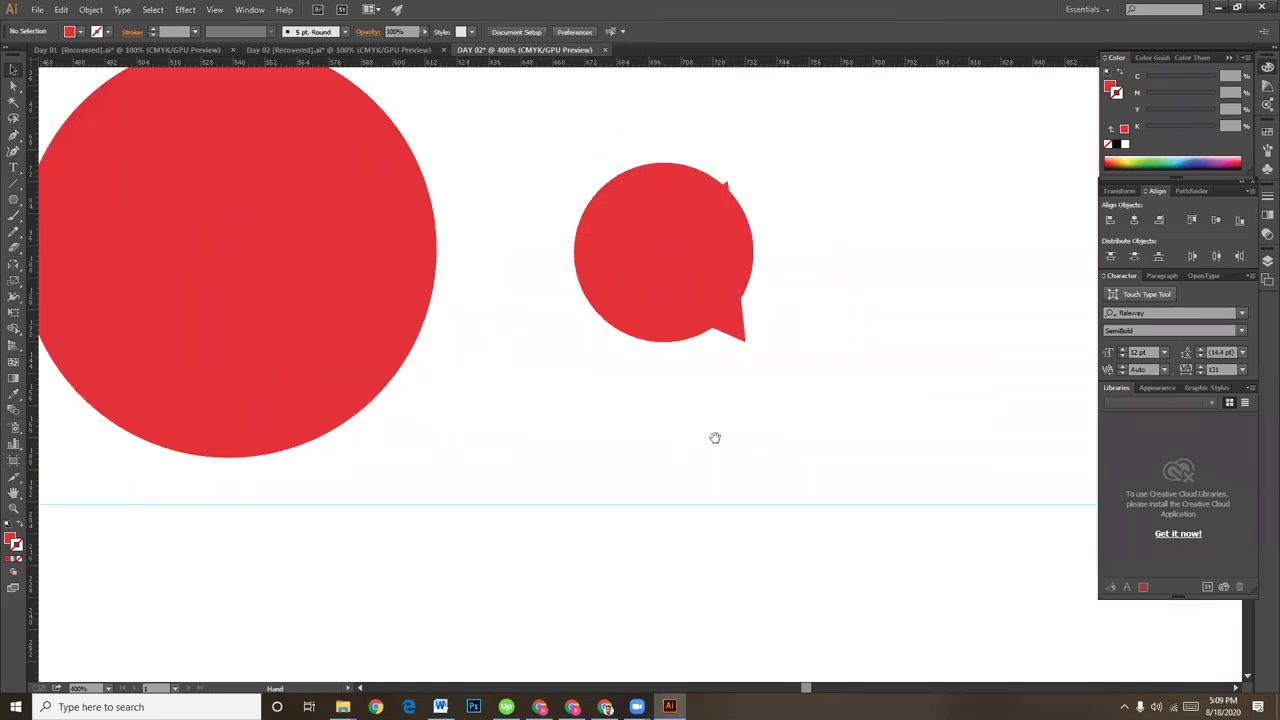
{"action": "left_click_drag", "start_coordinate": [757, 449], "coordinate": [752, 516]}
{"action": "left_click", "coordinate": [711, 314]}
- Add anchor points on the triangle tail's right and lower-left edges
{"action": "key", "text": "p"}
{"action": "left_click", "coordinate": [734, 347]}
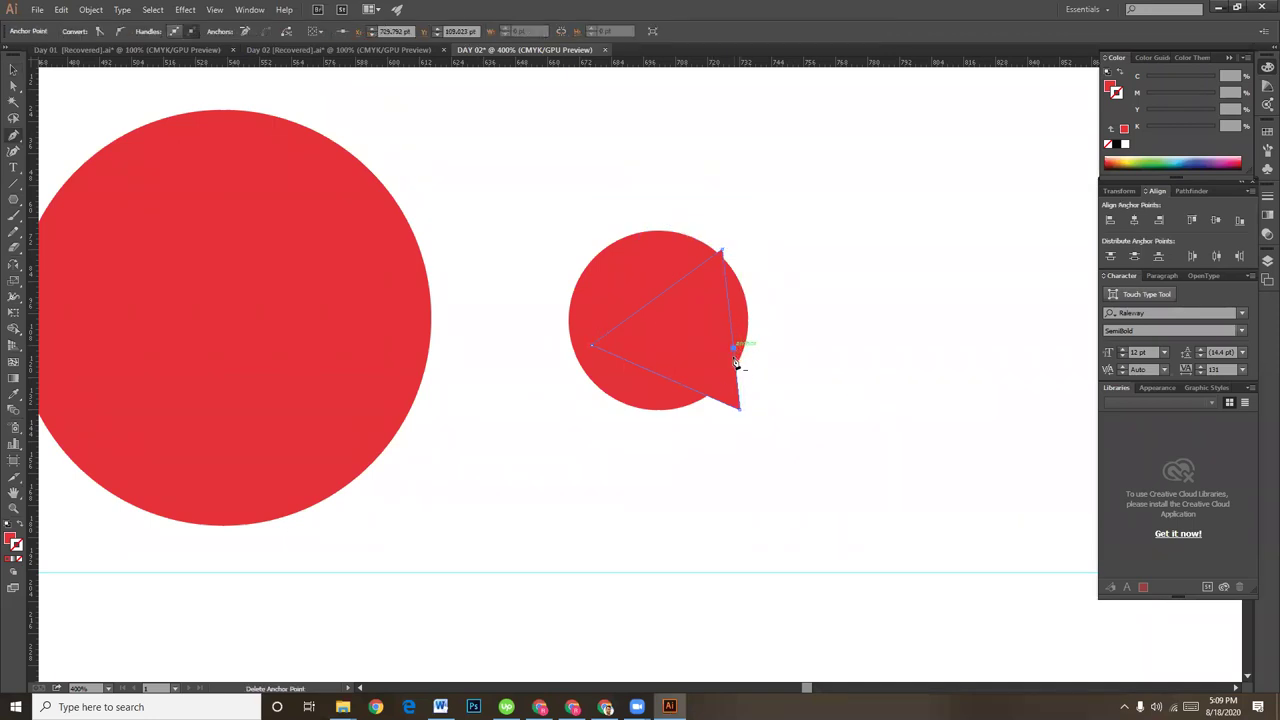
{"action": "left_click", "coordinate": [687, 387]}
{"action": "left_click", "coordinate": [13, 69]}
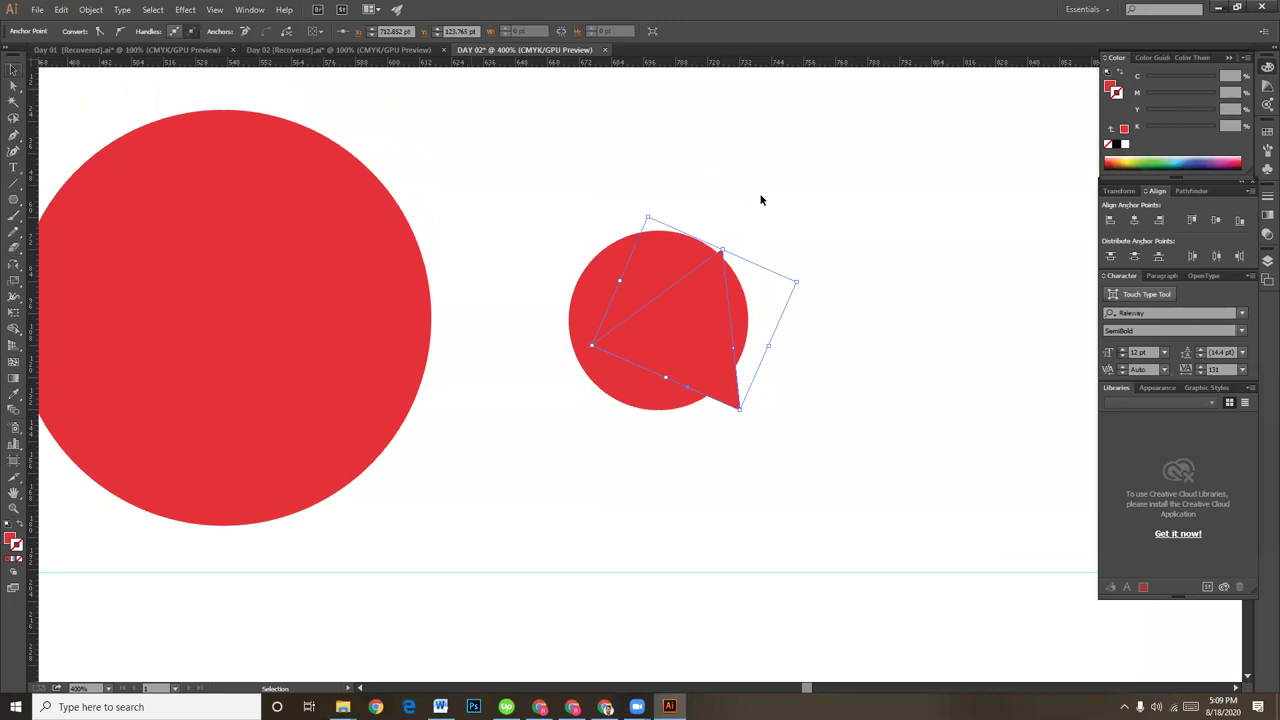
{"action": "left_click", "coordinate": [721, 252]}
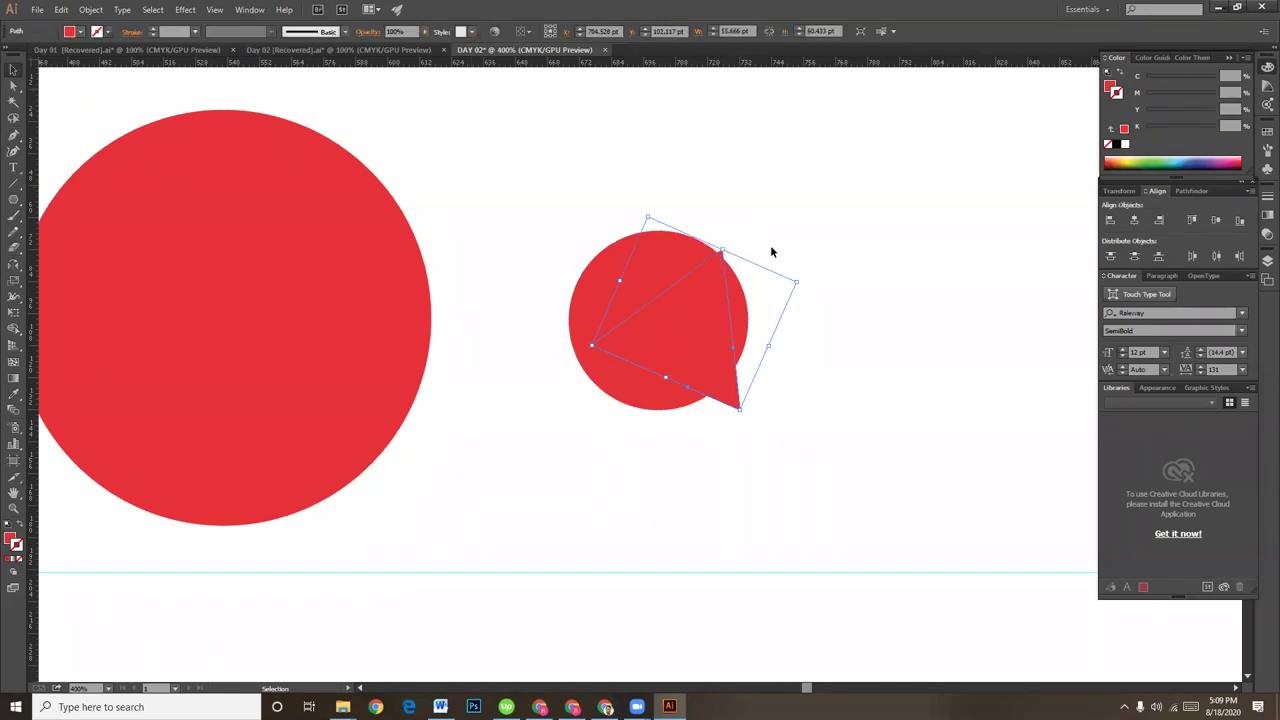
{"action": "left_click", "coordinate": [771, 251]}
{"action": "left_click_drag", "start_coordinate": [767, 236], "coordinate": [726, 238]}
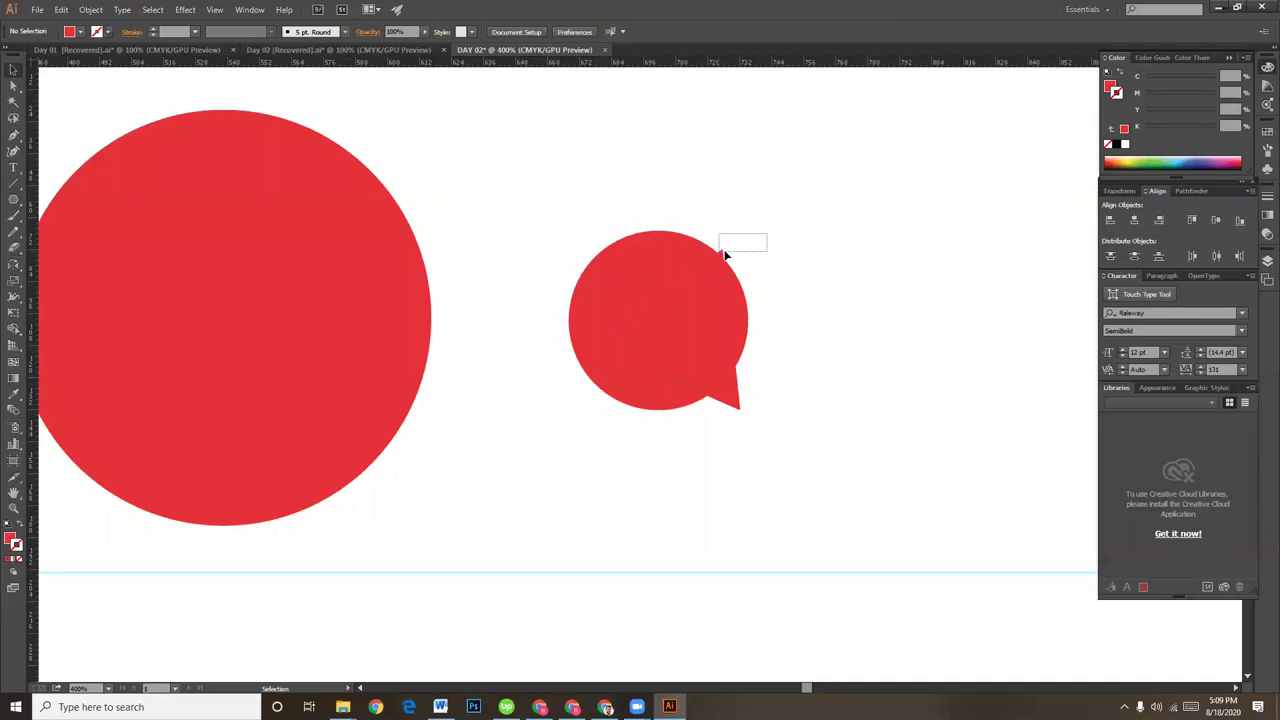
- Delete the tail's extra far-left anchor point to shorten it to a small point
{"action": "left_click", "coordinate": [13, 85]}
{"action": "left_click", "coordinate": [782, 202]}
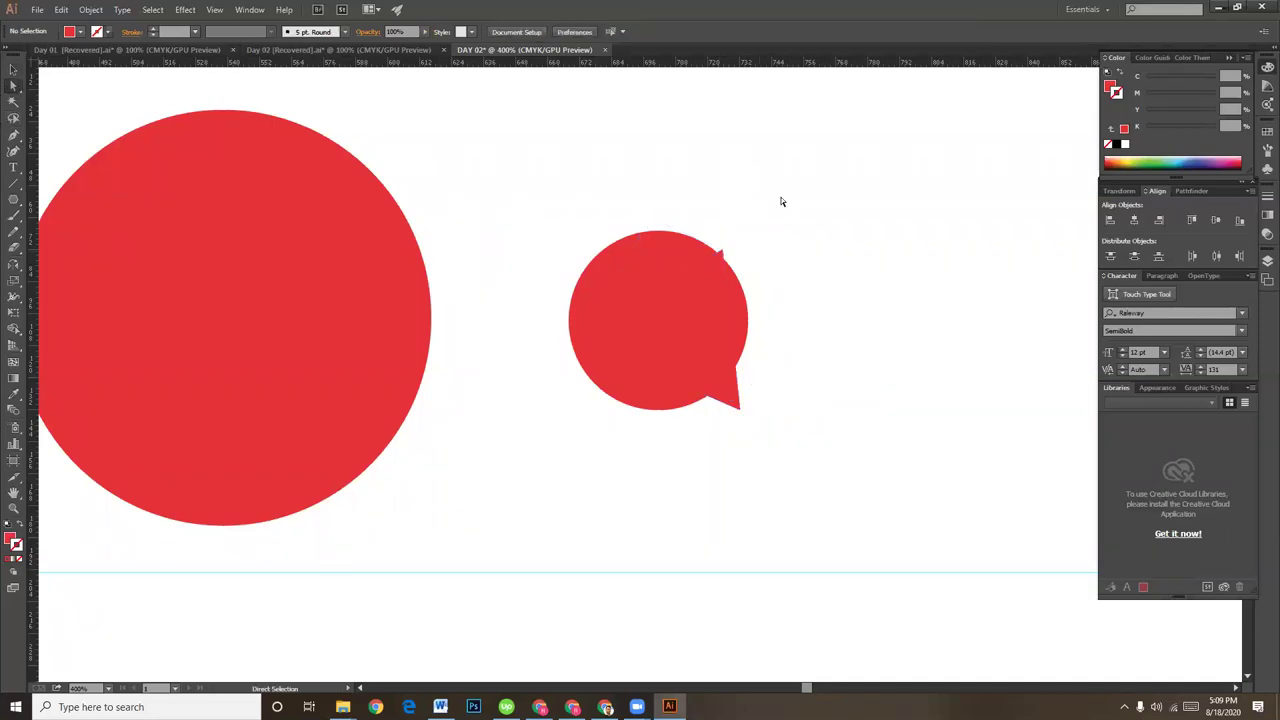
{"action": "left_click_drag", "start_coordinate": [718, 251], "coordinate": [718, 251]}
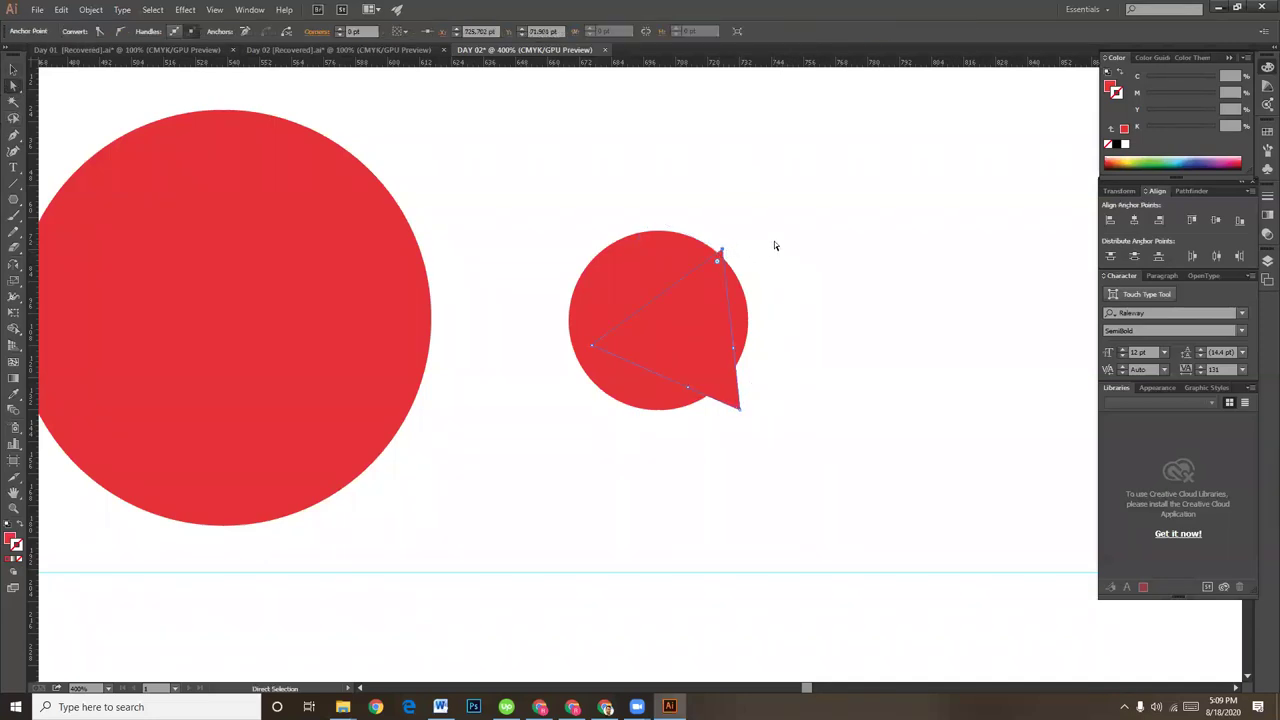
{"action": "left_click", "coordinate": [663, 399]}
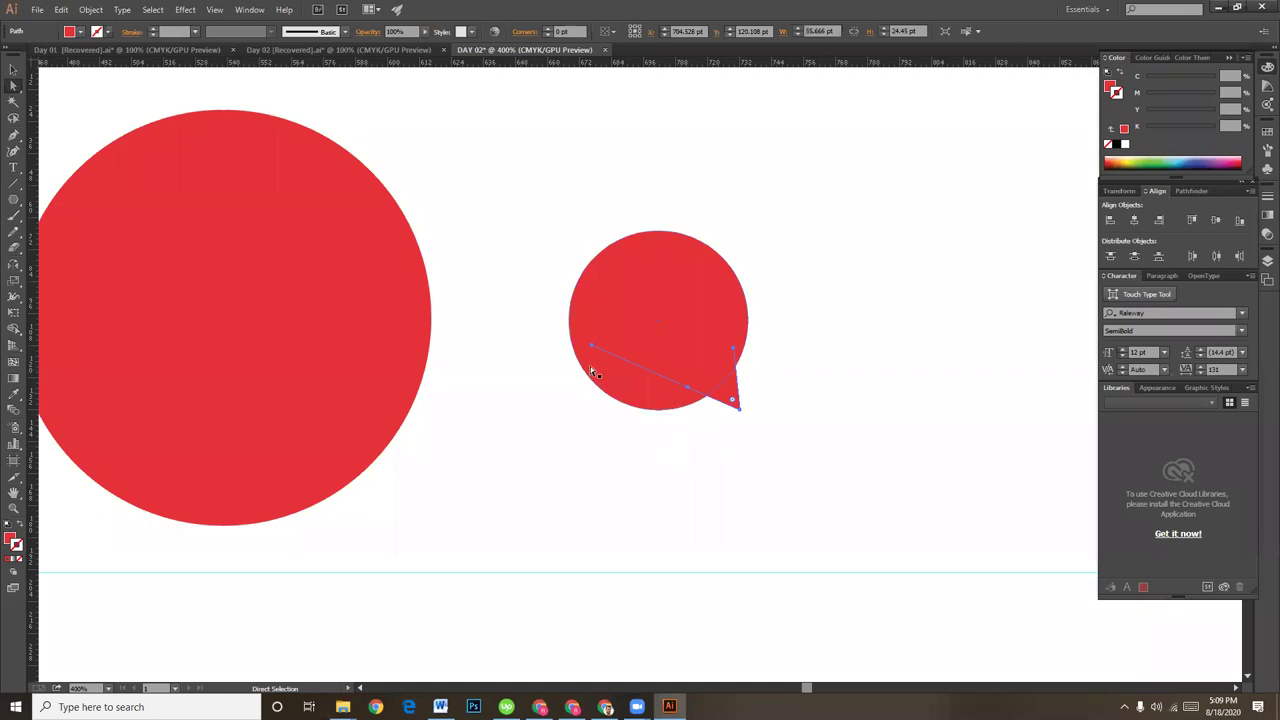
{"action": "left_click", "coordinate": [592, 348]}
{"action": "key", "text": "Delete"}
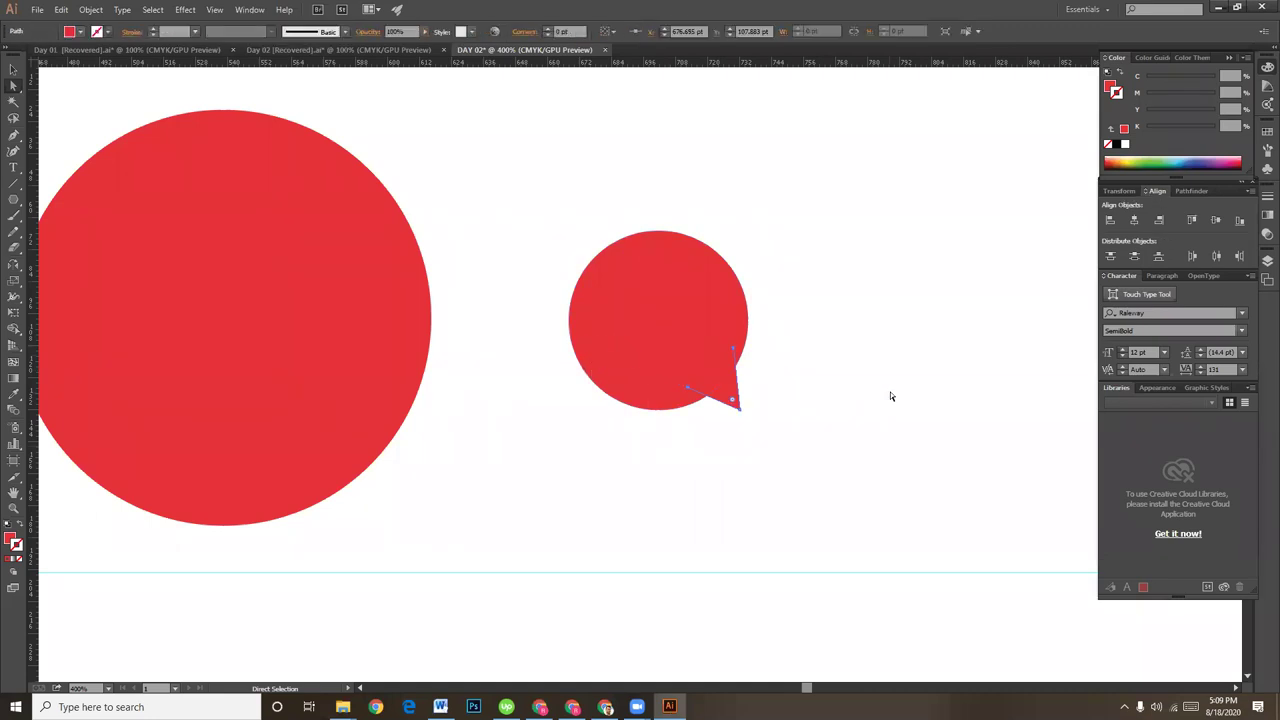
- Select the circle and tail together and fill the bubble shape white
{"action": "left_click", "coordinate": [13, 69]}
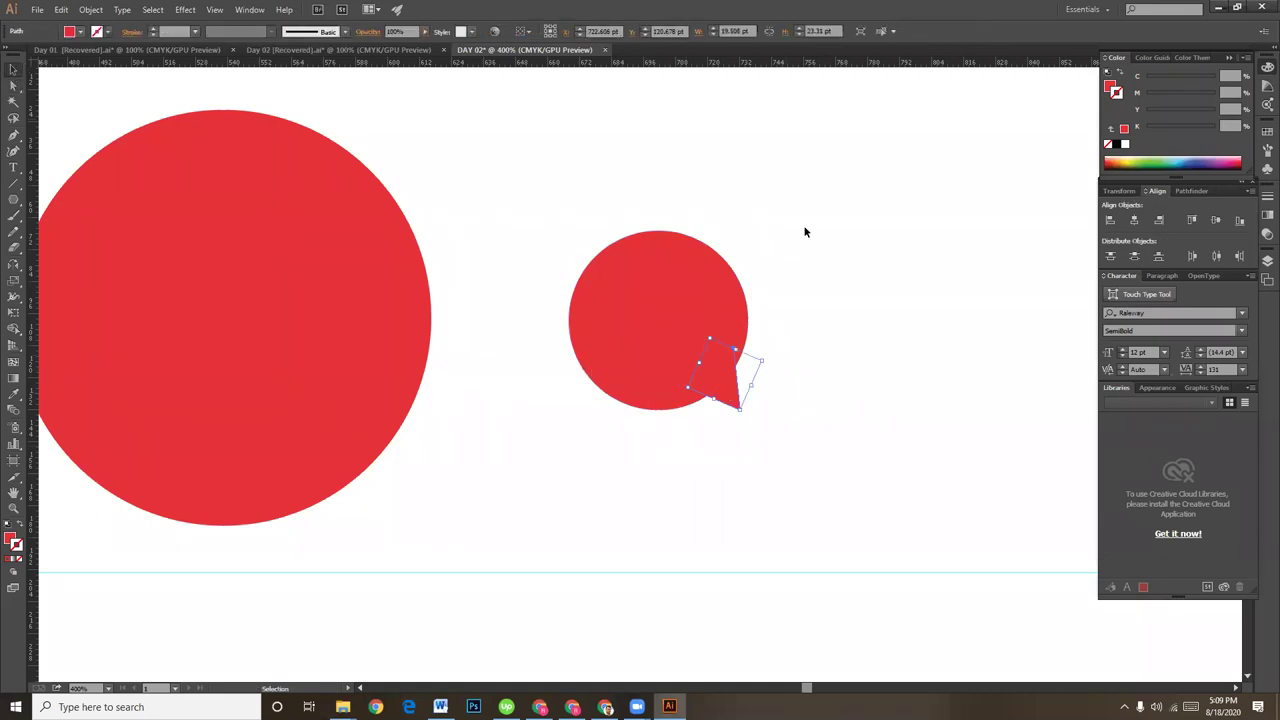
{"action": "left_click_drag", "start_coordinate": [581, 206], "coordinate": [787, 389]}
{"action": "left_click", "coordinate": [786, 371]}
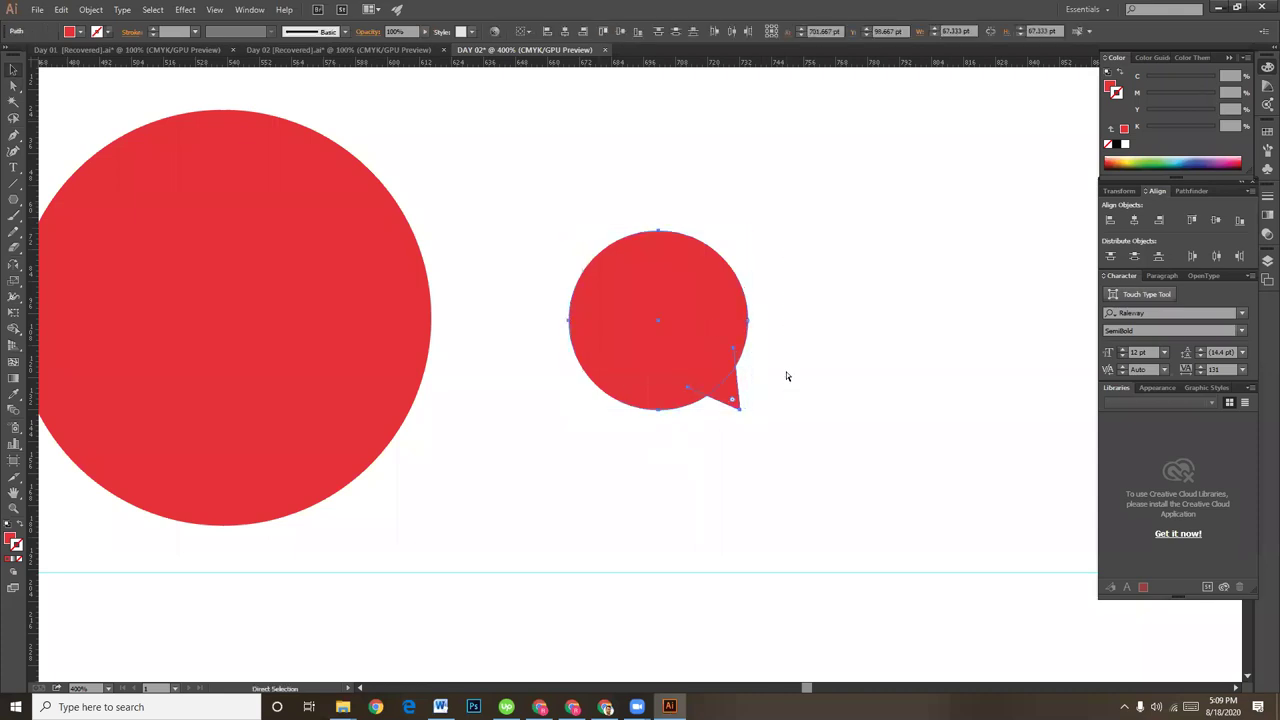
{"action": "left_click_drag", "start_coordinate": [602, 202], "coordinate": [806, 403]}
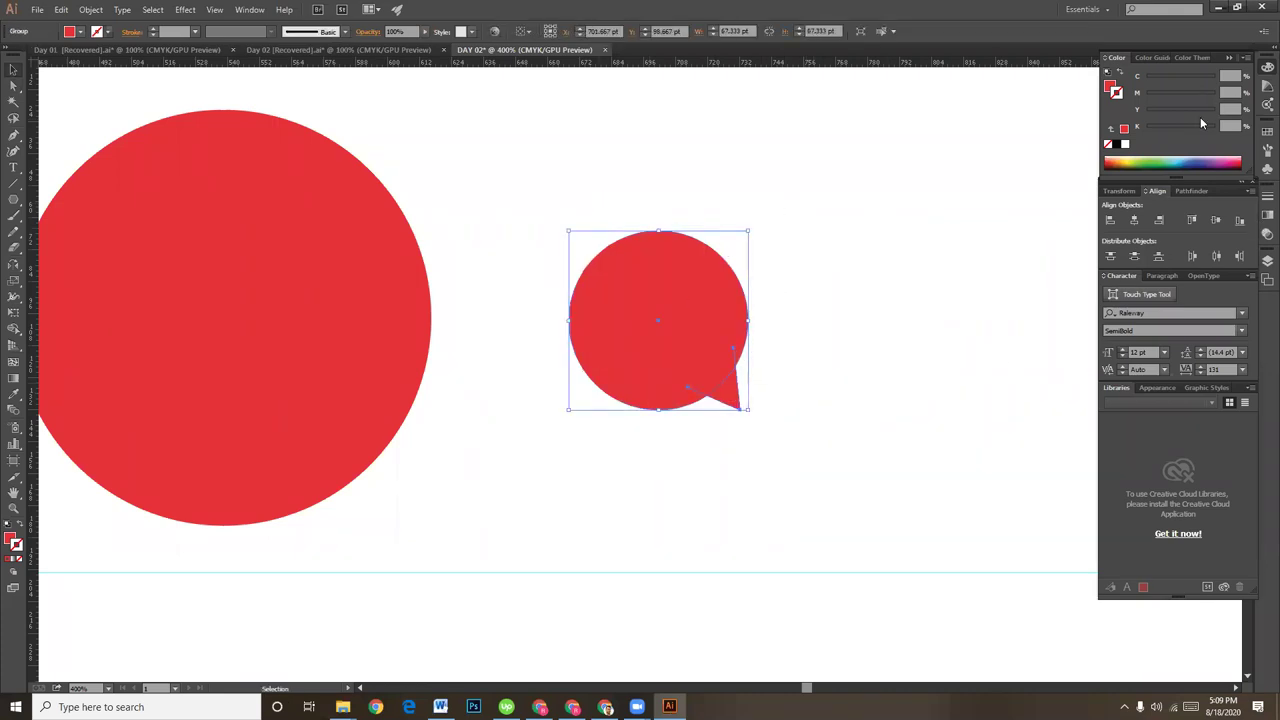
{"action": "left_click", "coordinate": [1109, 89]}
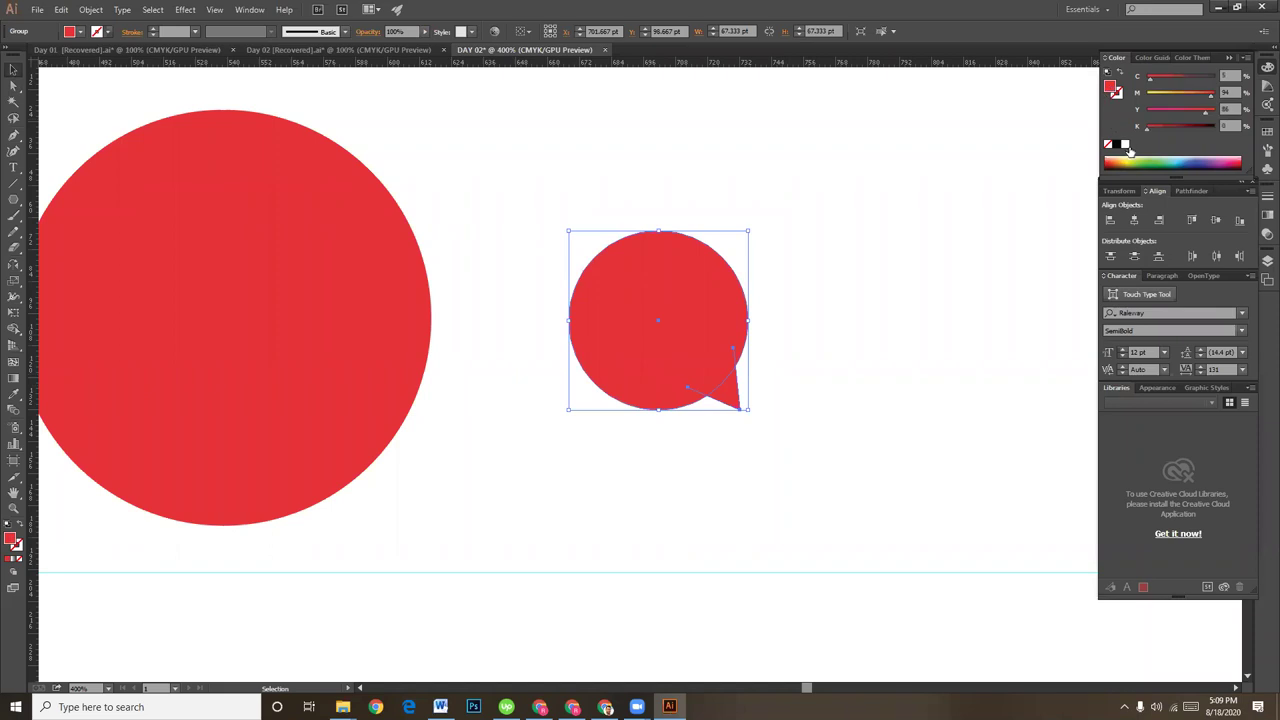
{"action": "left_click", "coordinate": [1125, 145]}
{"action": "left_click", "coordinate": [895, 252]}
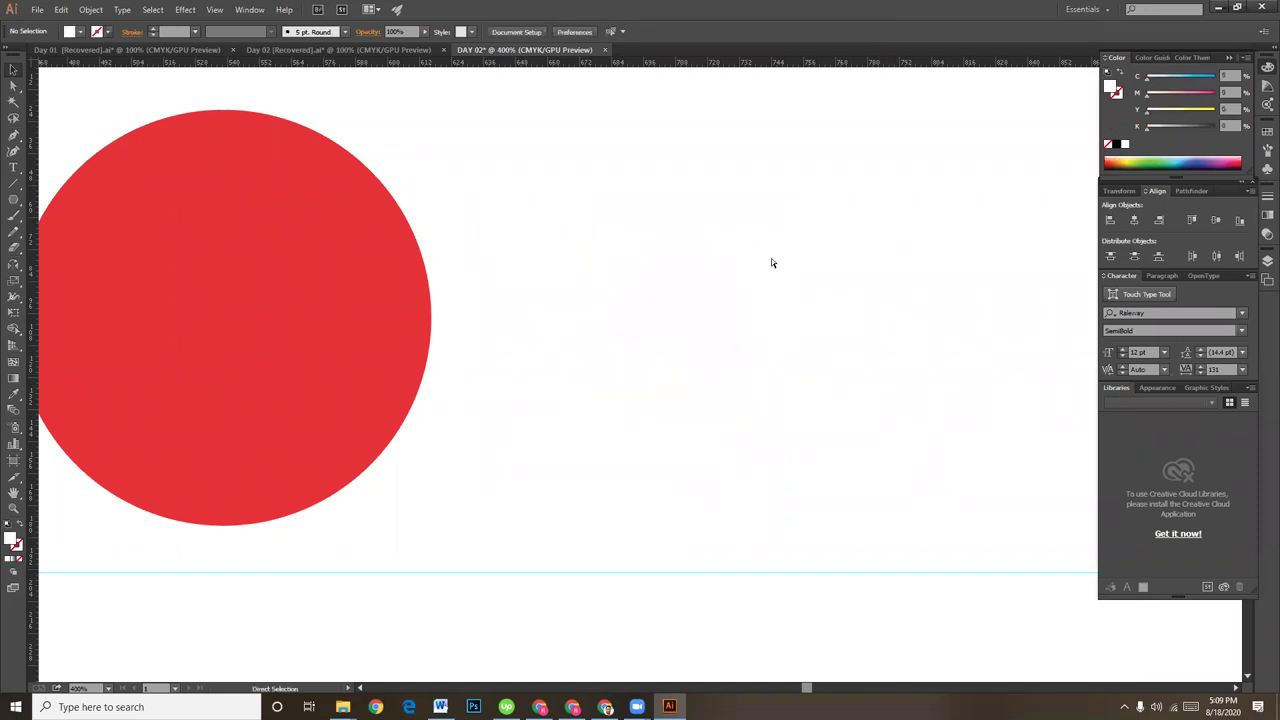
{"action": "key", "text": "ctrl+minus"}
{"action": "key", "text": "ctrl+minus"}
{"action": "key", "text": "ctrl+minus"}
- Move the white speech bubble into the third red circle and fine-tune its centred position
{"action": "left_click_drag", "start_coordinate": [660, 366], "coordinate": [509, 364]}
{"action": "left_click", "coordinate": [749, 380]}
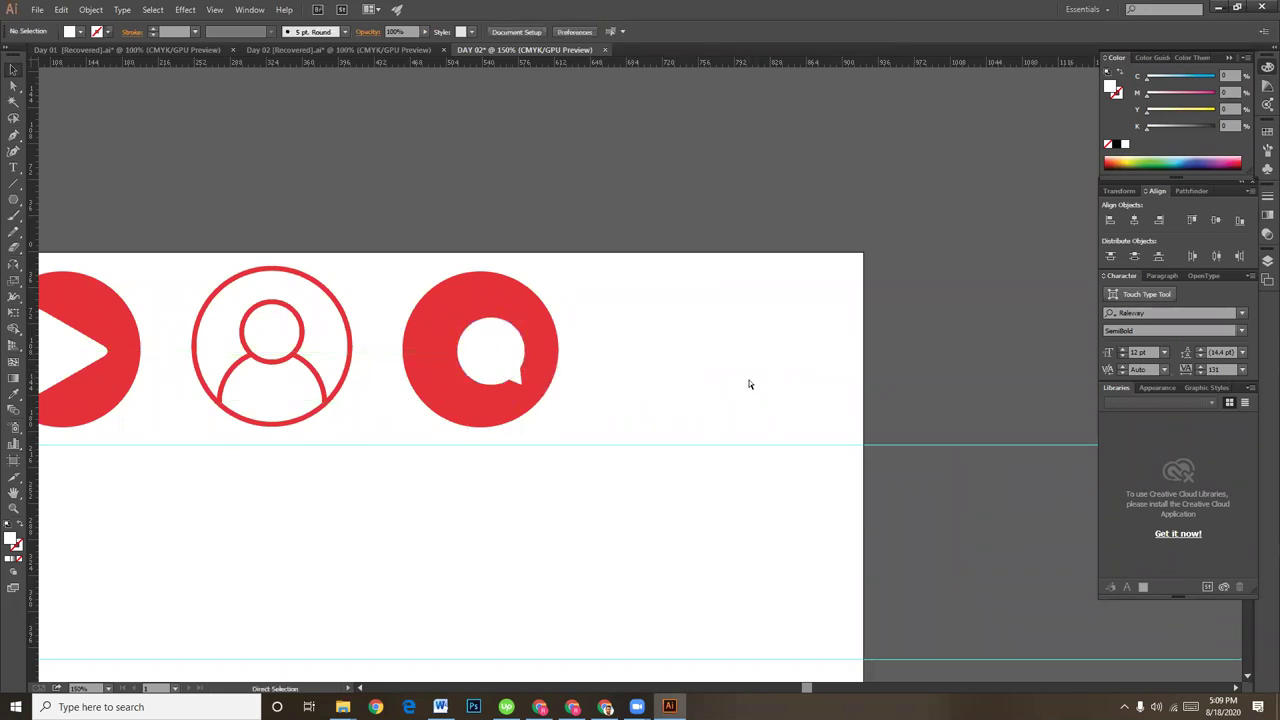
{"action": "key", "text": "ctrl+plus"}
{"action": "left_click_drag", "start_coordinate": [614, 454], "coordinate": [731, 451]}
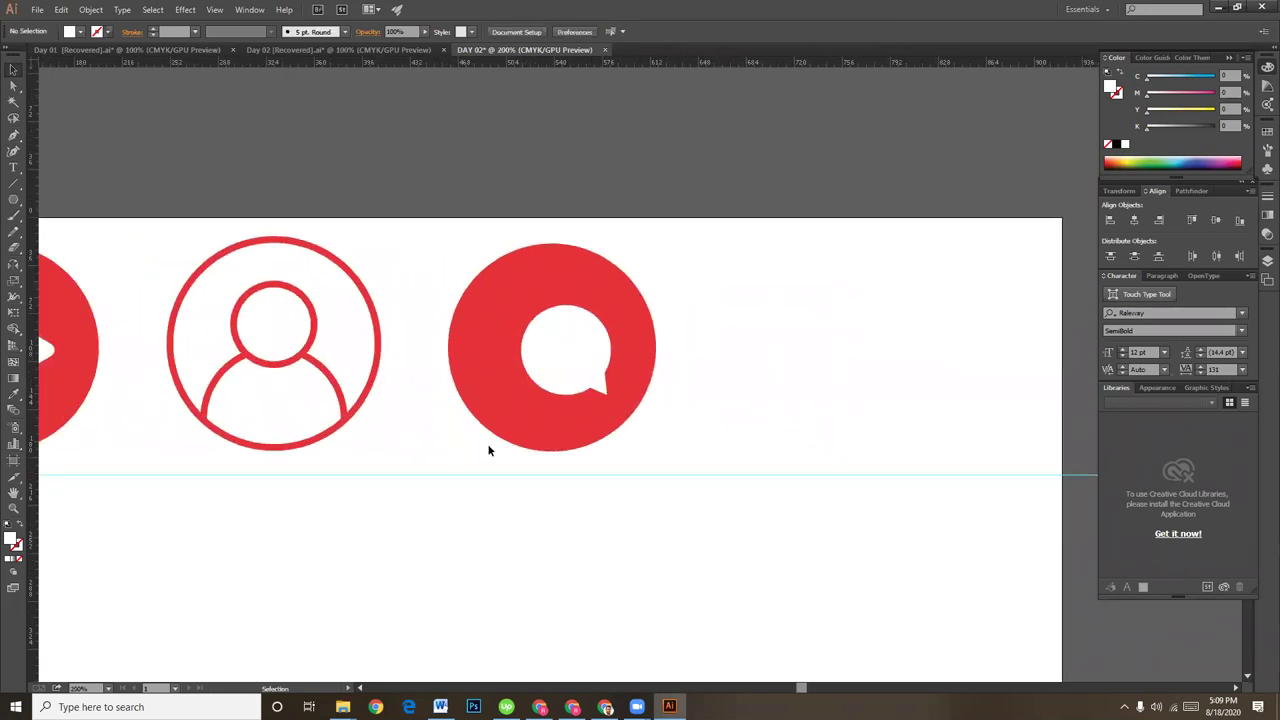
{"action": "left_click_drag", "start_coordinate": [566, 353], "coordinate": [543, 354]}
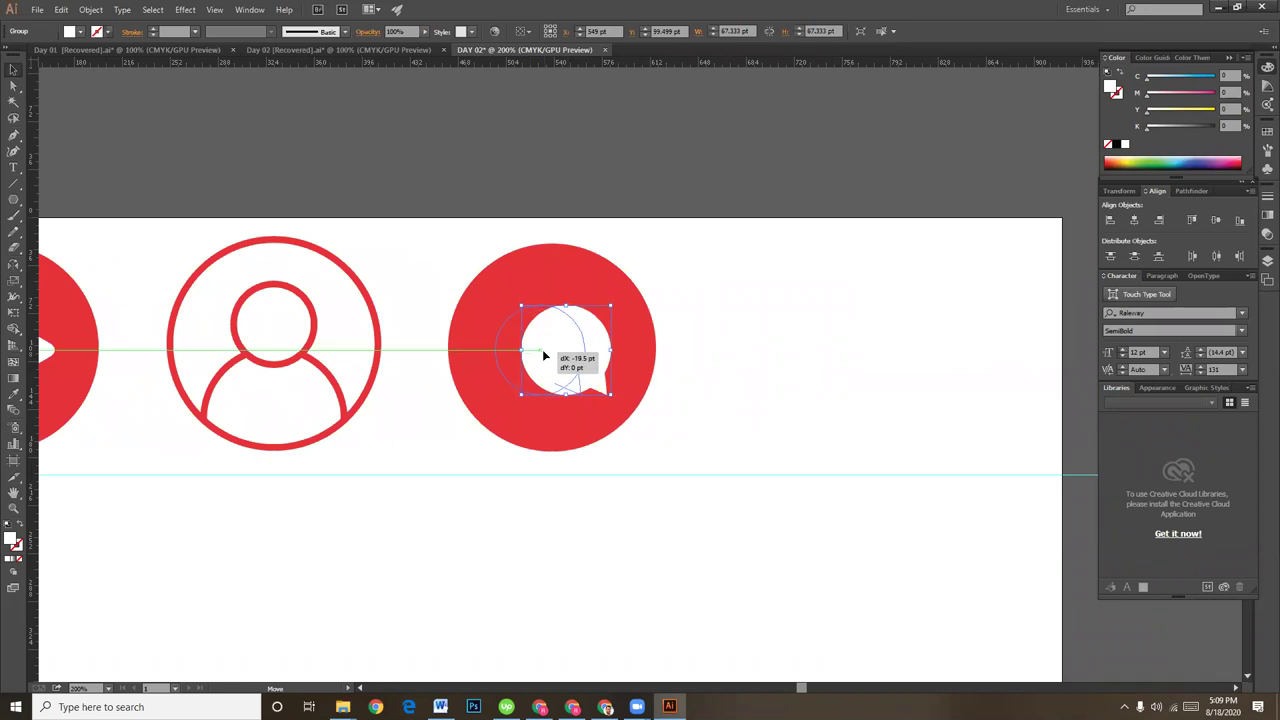
{"action": "left_click_drag", "start_coordinate": [543, 354], "coordinate": [556, 354]}
{"action": "left_click", "coordinate": [770, 405]}
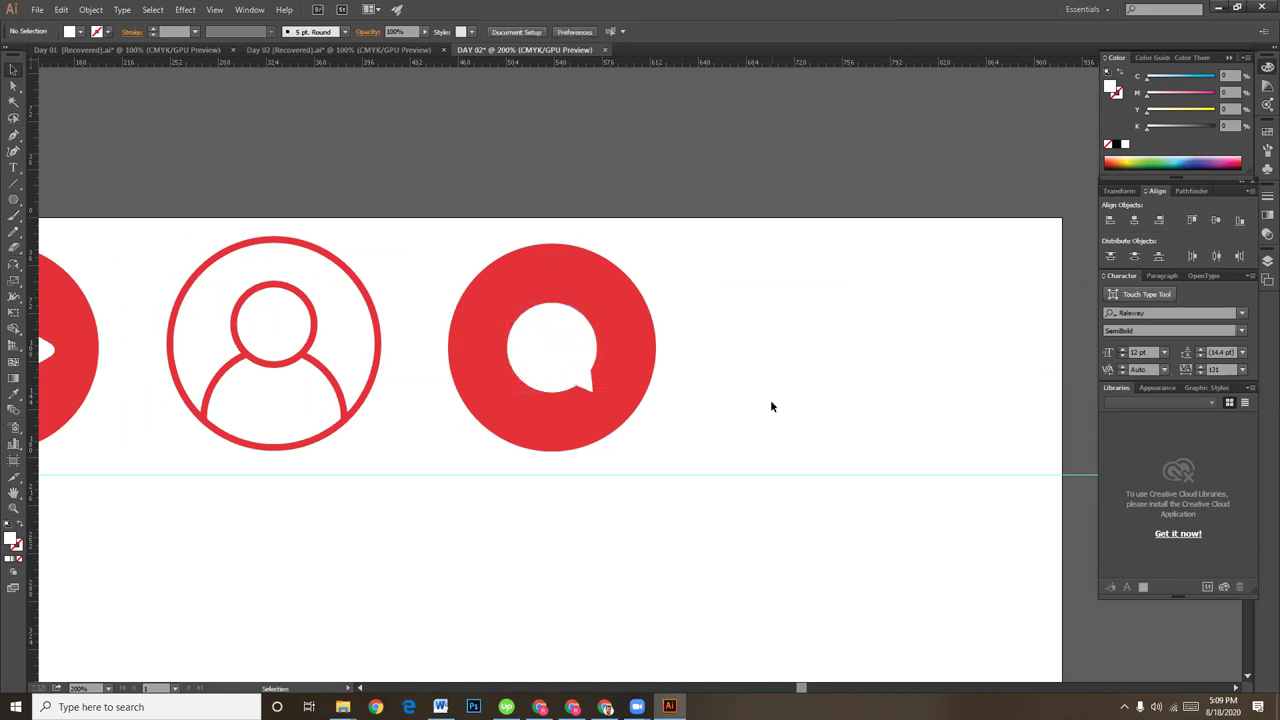
{"action": "left_click", "coordinate": [561, 352]}
{"action": "left_click", "coordinate": [862, 409]}
{"action": "key", "text": "ctrl+="}
{"action": "scroll", "coordinate": [785, 517], "scroll_direction": "up", "scroll_amount": 2}
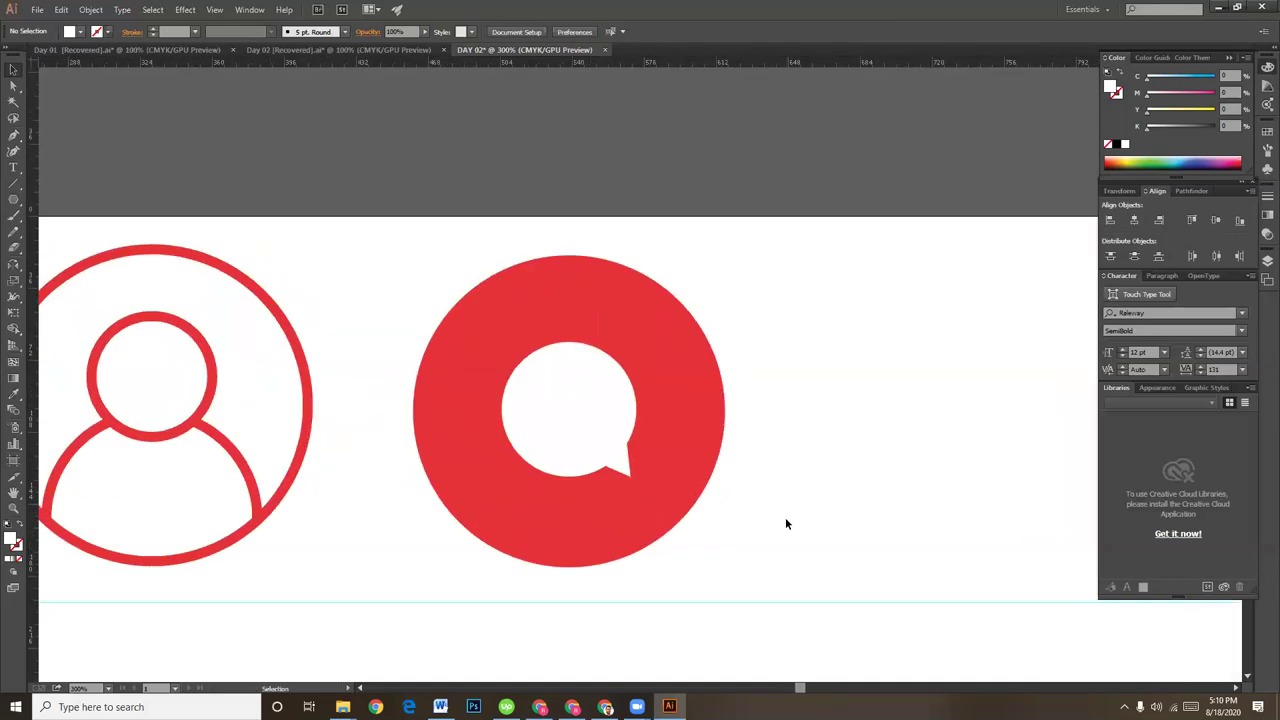
{"action": "key", "text": "ctrl+="}
{"action": "left_click_drag", "start_coordinate": [802, 524], "coordinate": [794, 518]}
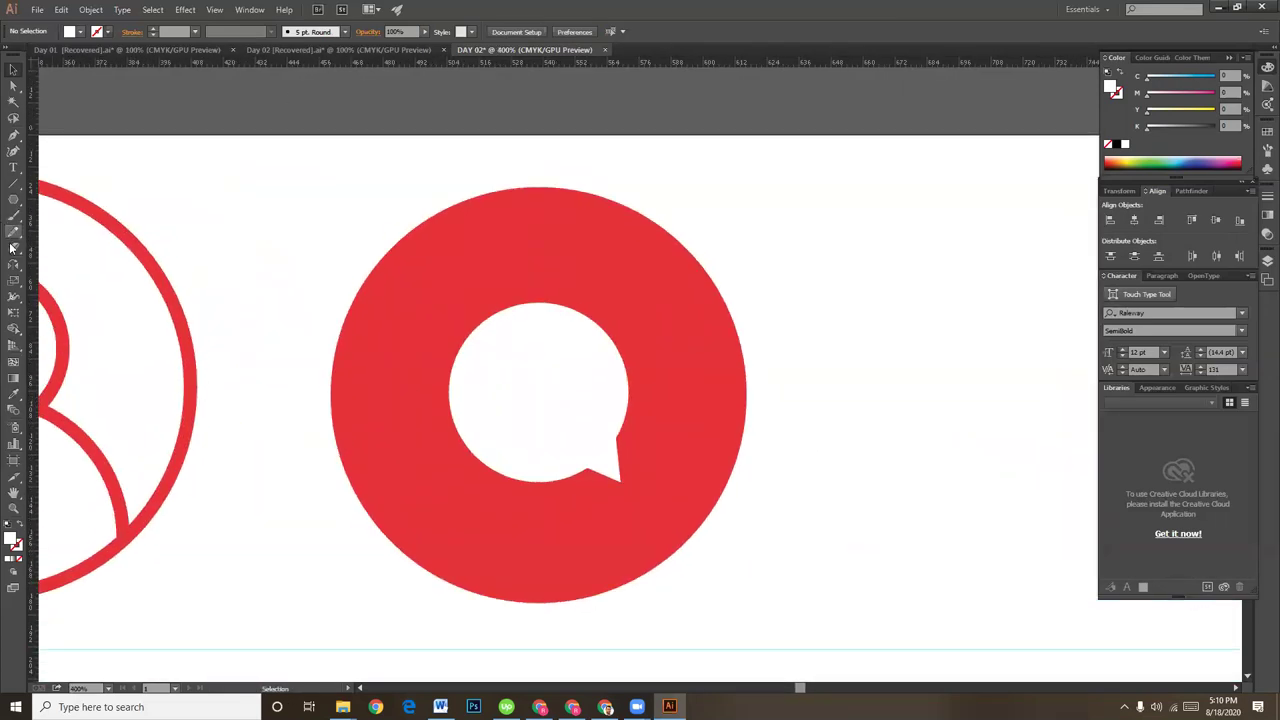
- Draw a small circle in the bubble, fill it with the ring's red, and resize it to 8.39 pt
{"action": "left_click", "coordinate": [14, 200]}
{"action": "left_click", "coordinate": [79, 199]}
{"action": "left_click", "coordinate": [14, 200]}
{"action": "left_click", "coordinate": [60, 231]}
{"action": "left_click_drag", "start_coordinate": [478, 394], "coordinate": [490, 398]}
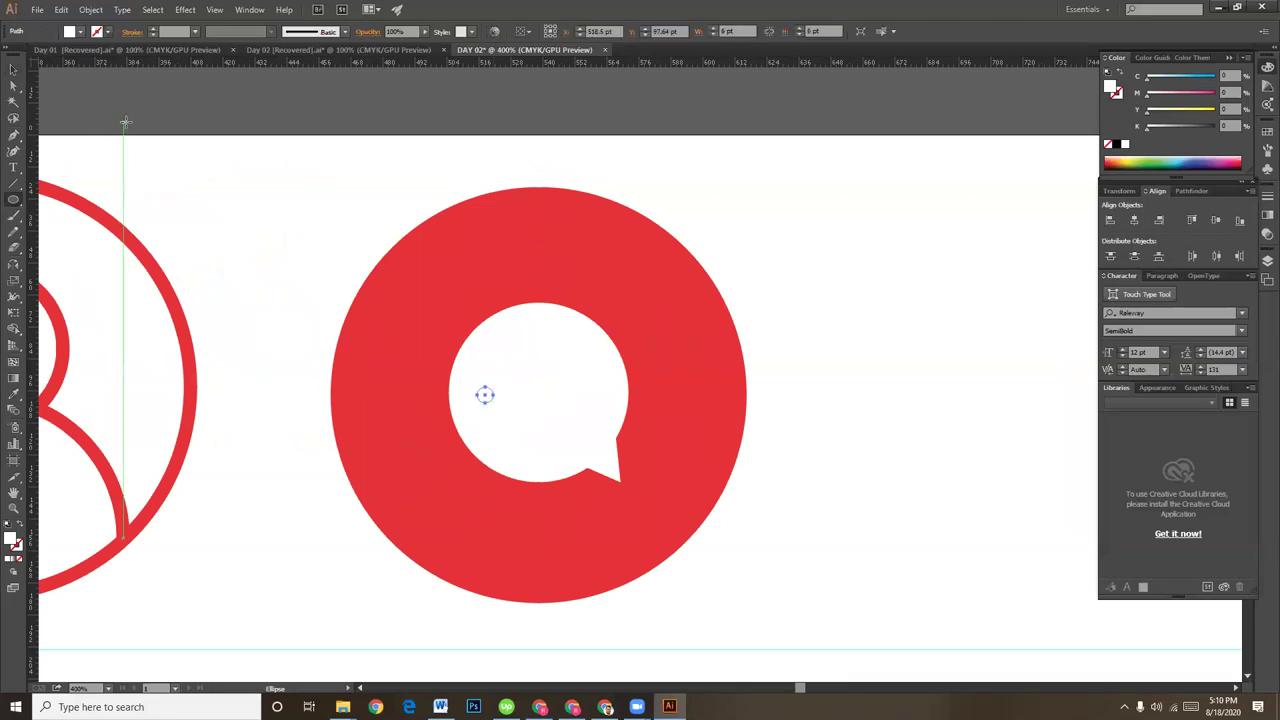
{"action": "key", "text": "i"}
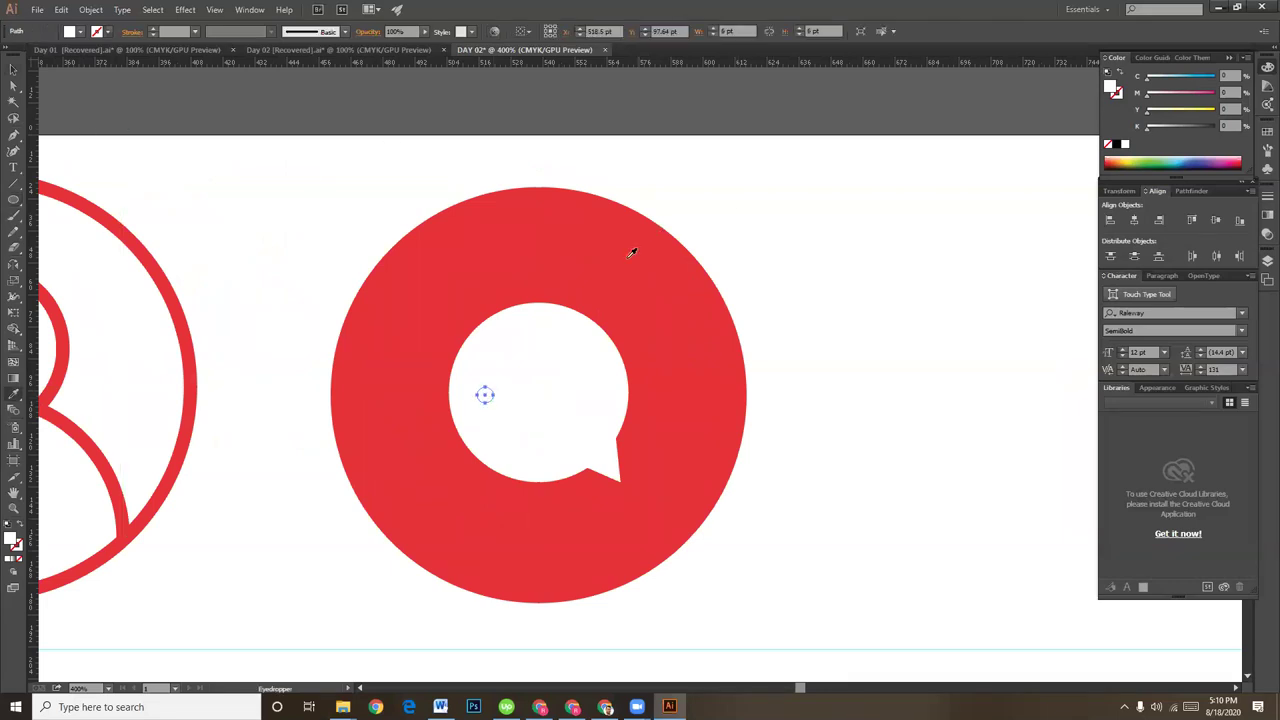
{"action": "left_click", "coordinate": [630, 251]}
{"action": "left_click", "coordinate": [14, 70]}
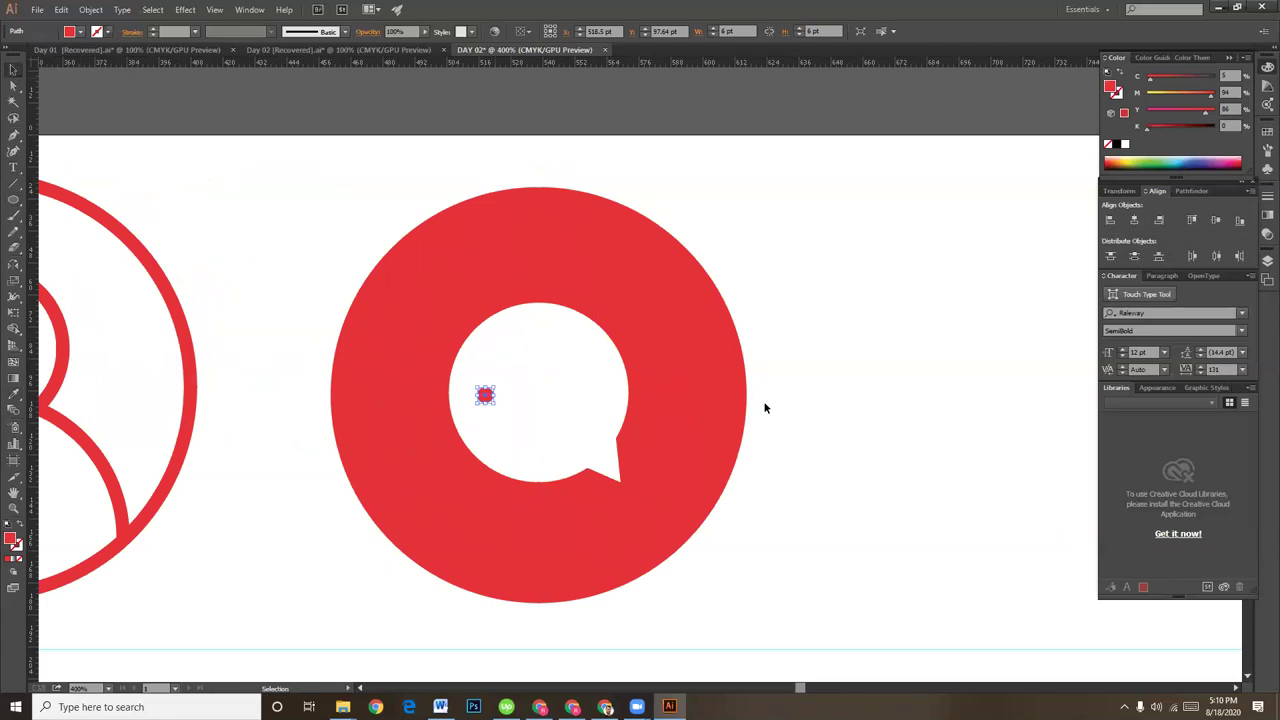
{"action": "left_click_drag", "start_coordinate": [495, 386], "coordinate": [521, 396]}
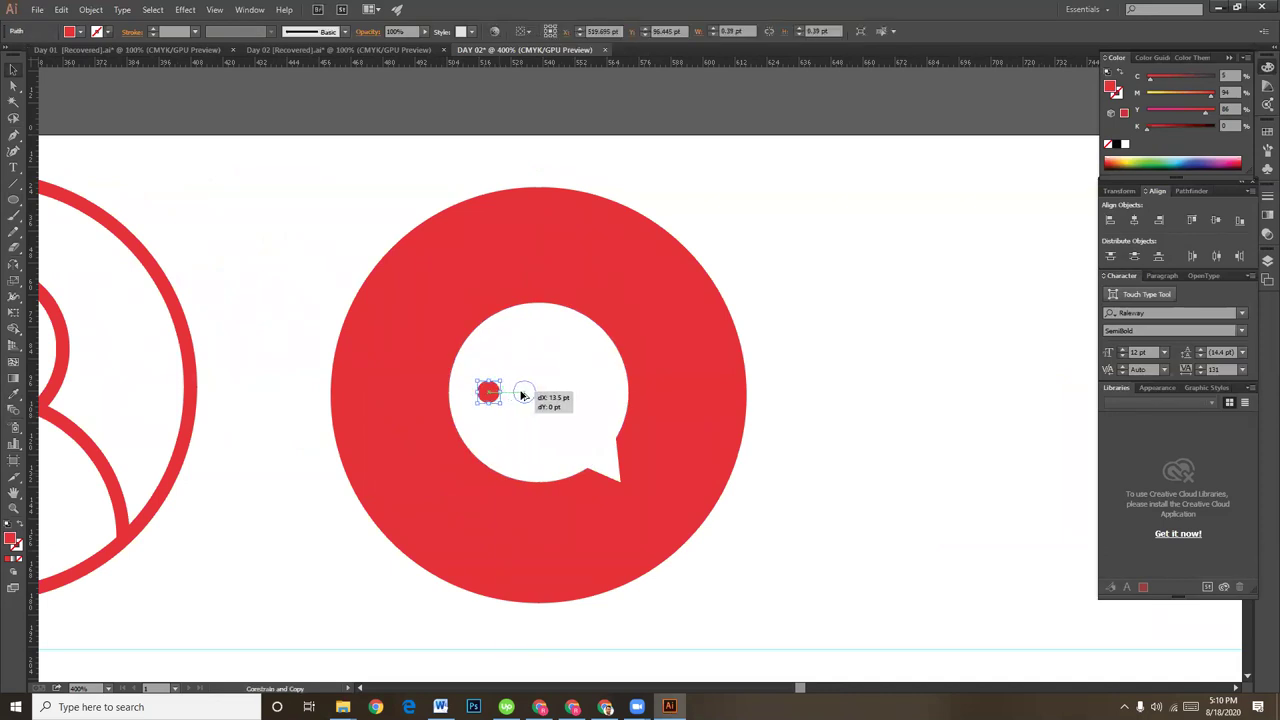
- Duplicate the dot to its right and repeat twice for a row of four dots
{"action": "left_click_drag", "start_coordinate": [521, 396], "coordinate": [522, 396]}
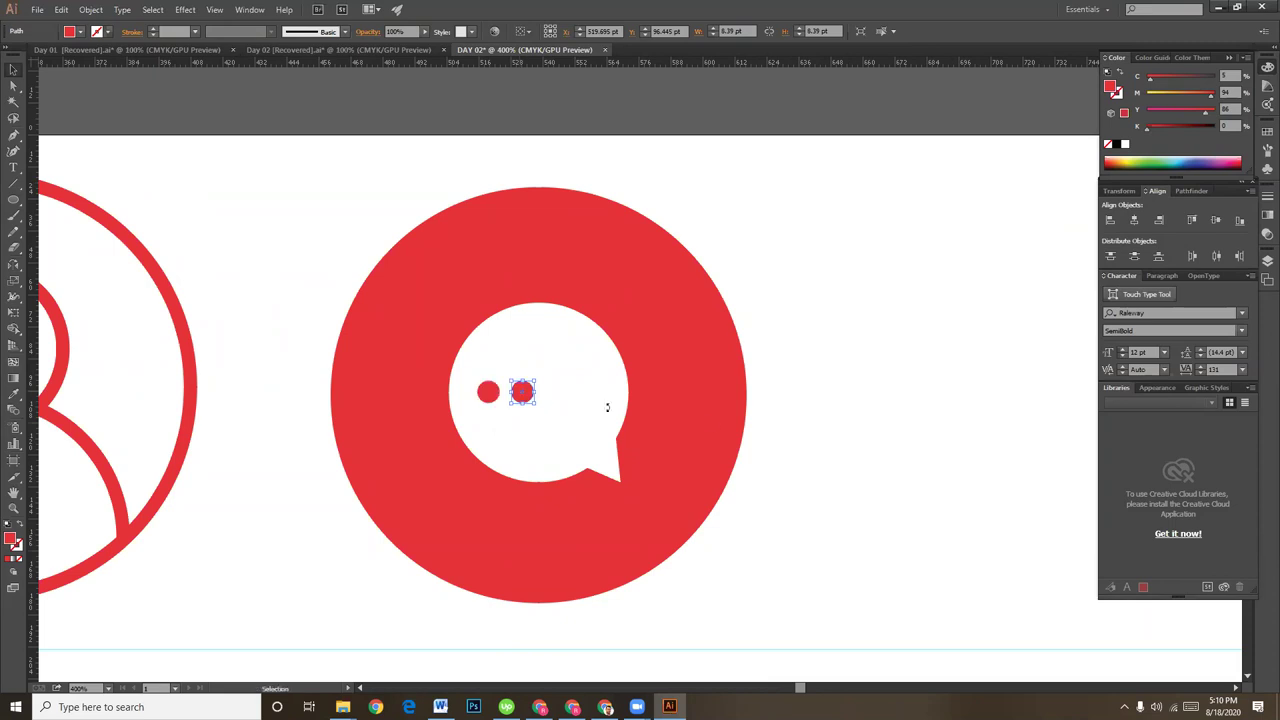
{"action": "key", "text": "ctrl+d"}
{"action": "key", "text": "ctrl+d"}
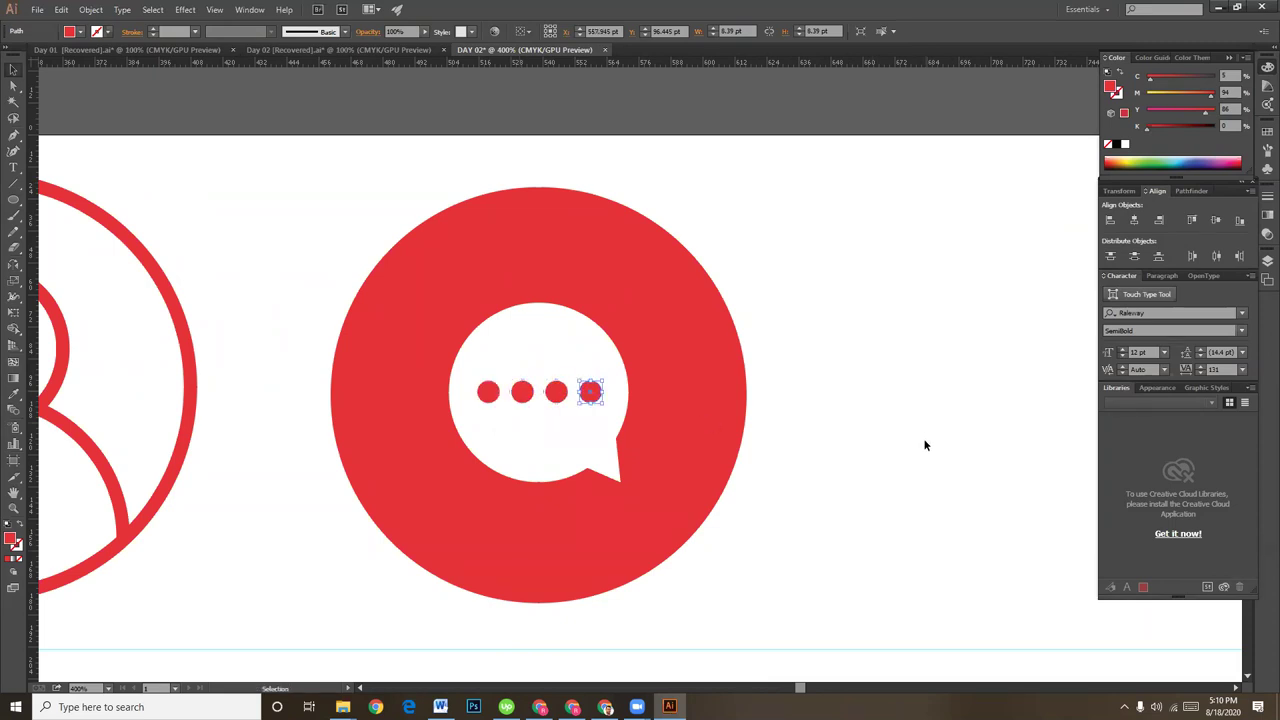
{"action": "left_click", "coordinate": [924, 438]}
- Select all four dots together and nudge them slightly to the left
{"action": "left_click", "coordinate": [561, 399]}
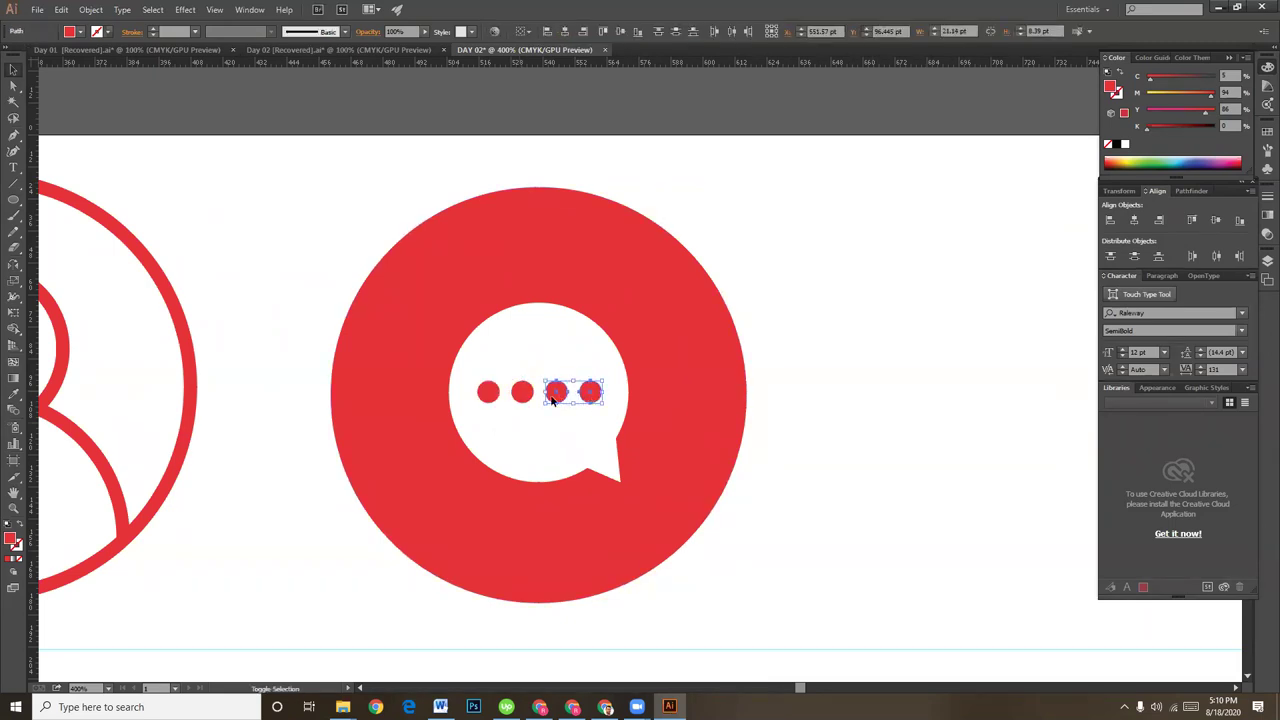
{"action": "left_click", "coordinate": [521, 393], "text": "shift"}
{"action": "left_click", "coordinate": [488, 392], "text": "shift"}
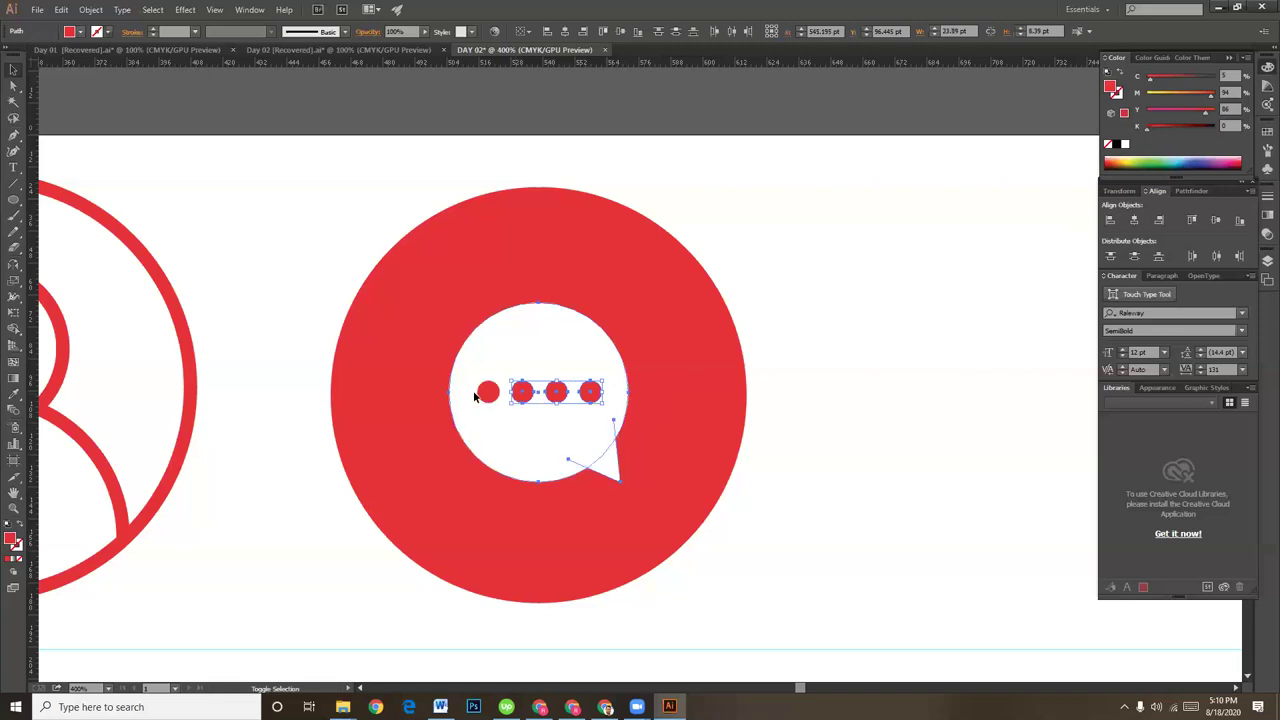
{"action": "left_click", "coordinate": [798, 465]}
{"action": "left_click", "coordinate": [597, 399]}
{"action": "left_click", "coordinate": [556, 392], "text": "shift"}
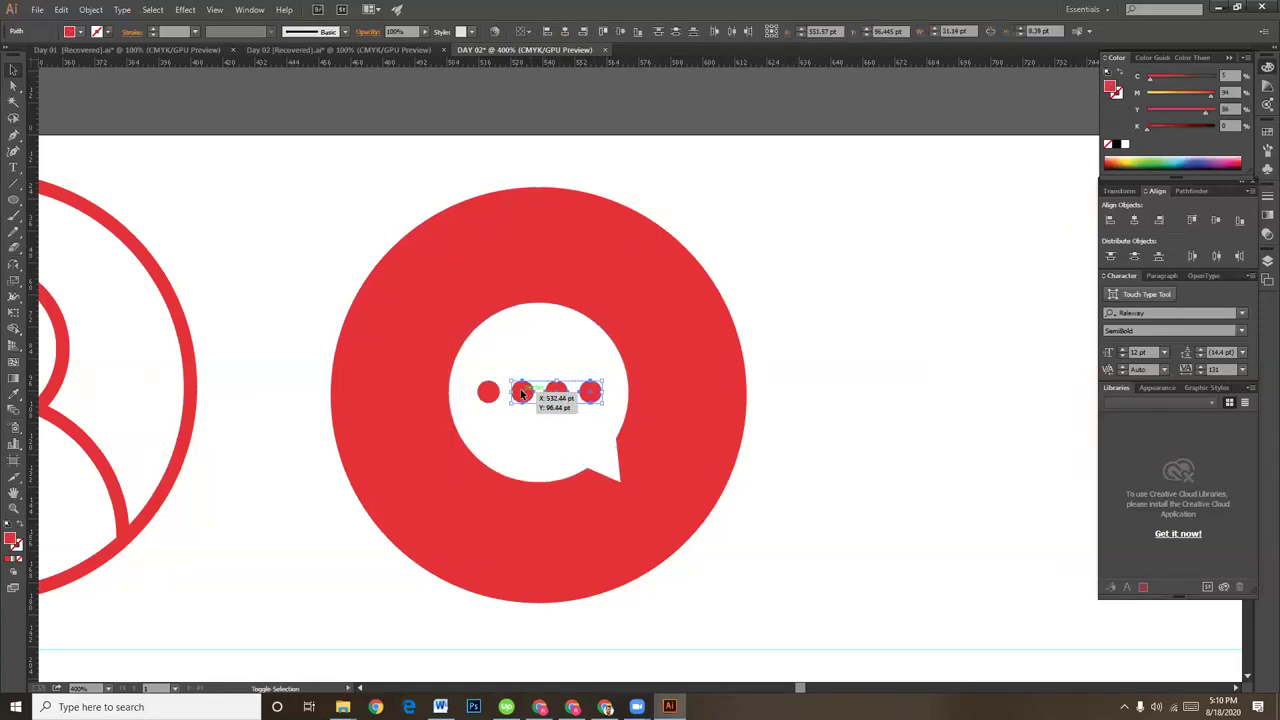
{"action": "left_click", "coordinate": [488, 393], "text": "shift"}
{"action": "left_click", "coordinate": [817, 471]}
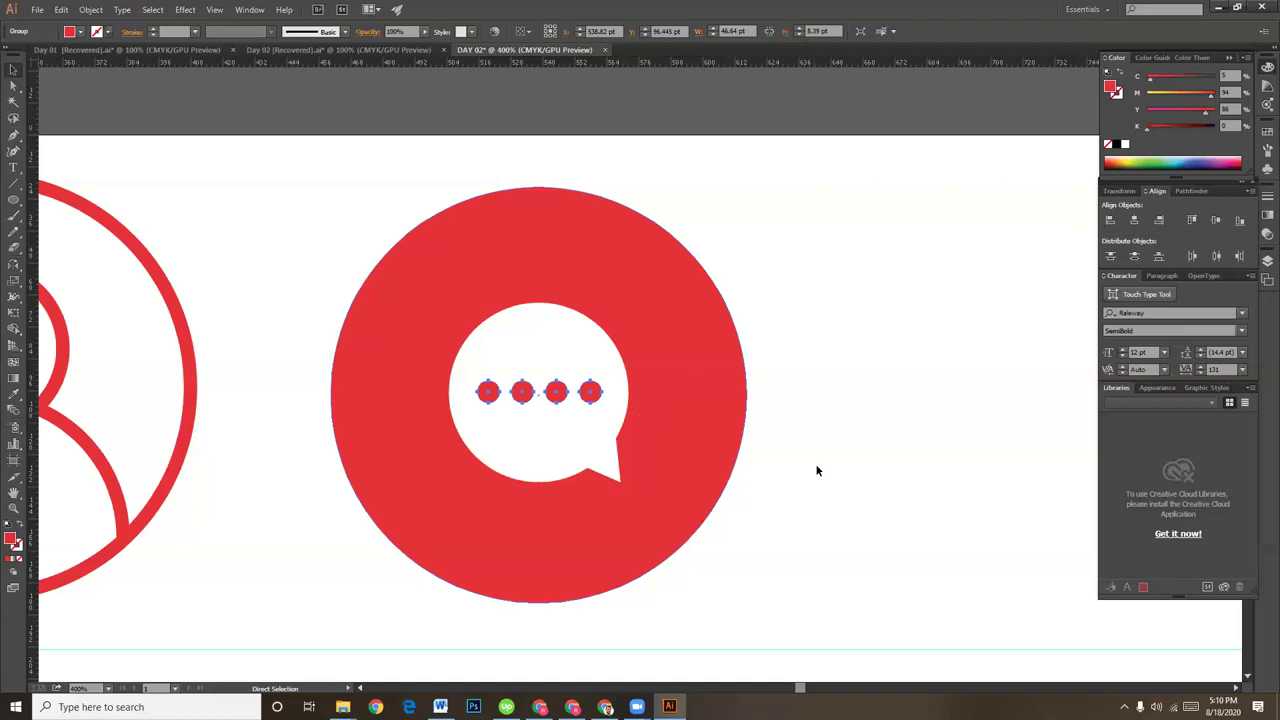
{"action": "left_click_drag", "start_coordinate": [590, 398], "coordinate": [582, 400]}
{"action": "left_click", "coordinate": [870, 467]}
- Vertically centre the dot group on the white speech bubble using Vertical Align Center
{"action": "left_click", "coordinate": [616, 353]}
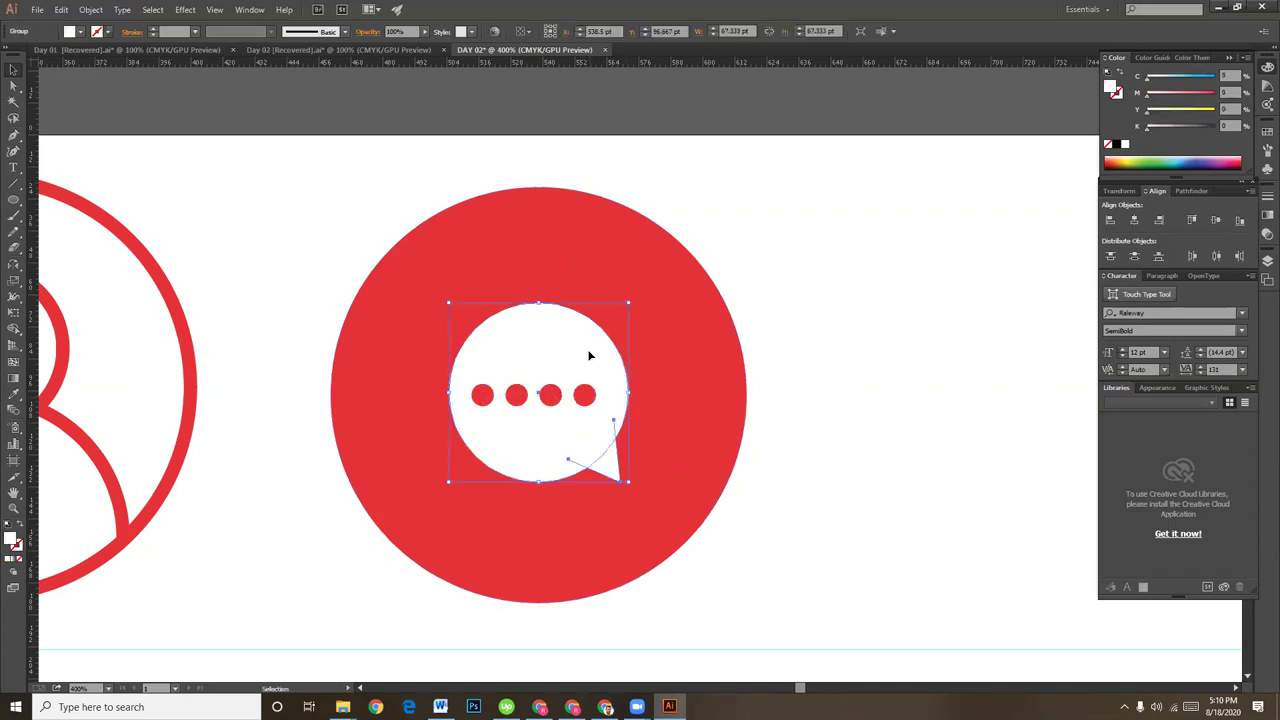
{"action": "left_click", "coordinate": [582, 399]}
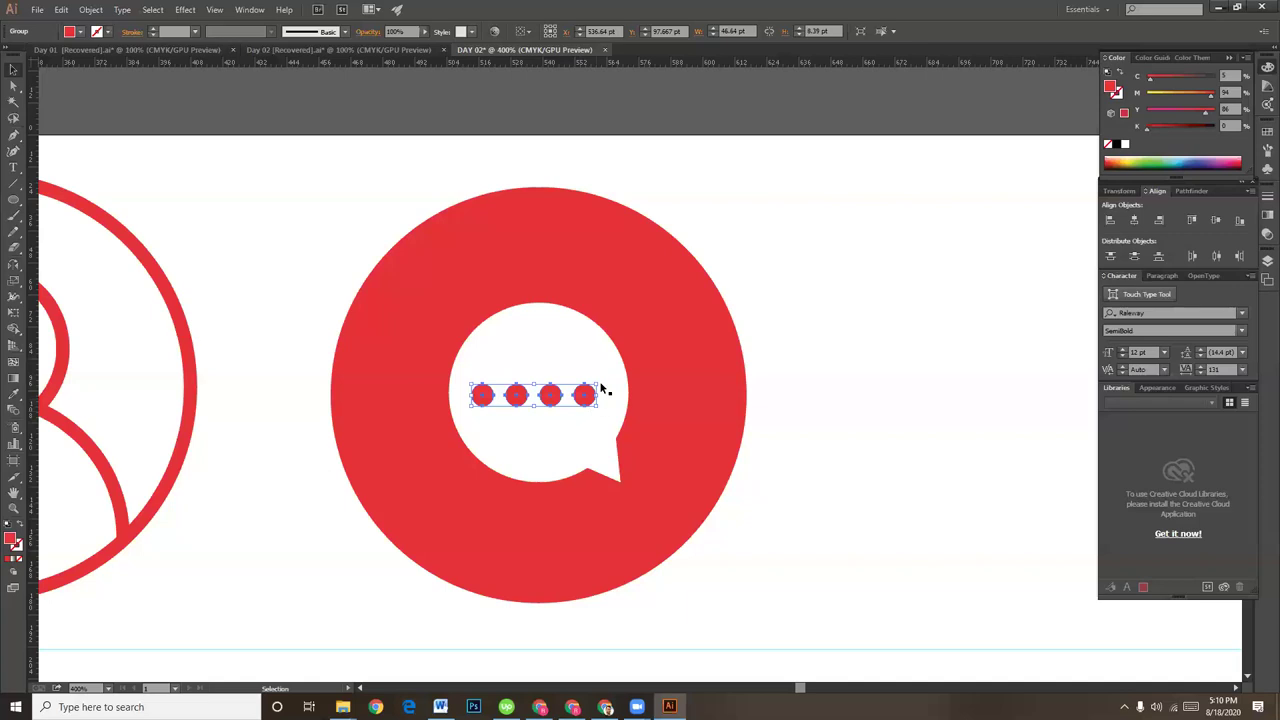
{"action": "left_click", "coordinate": [597, 350], "text": "shift"}
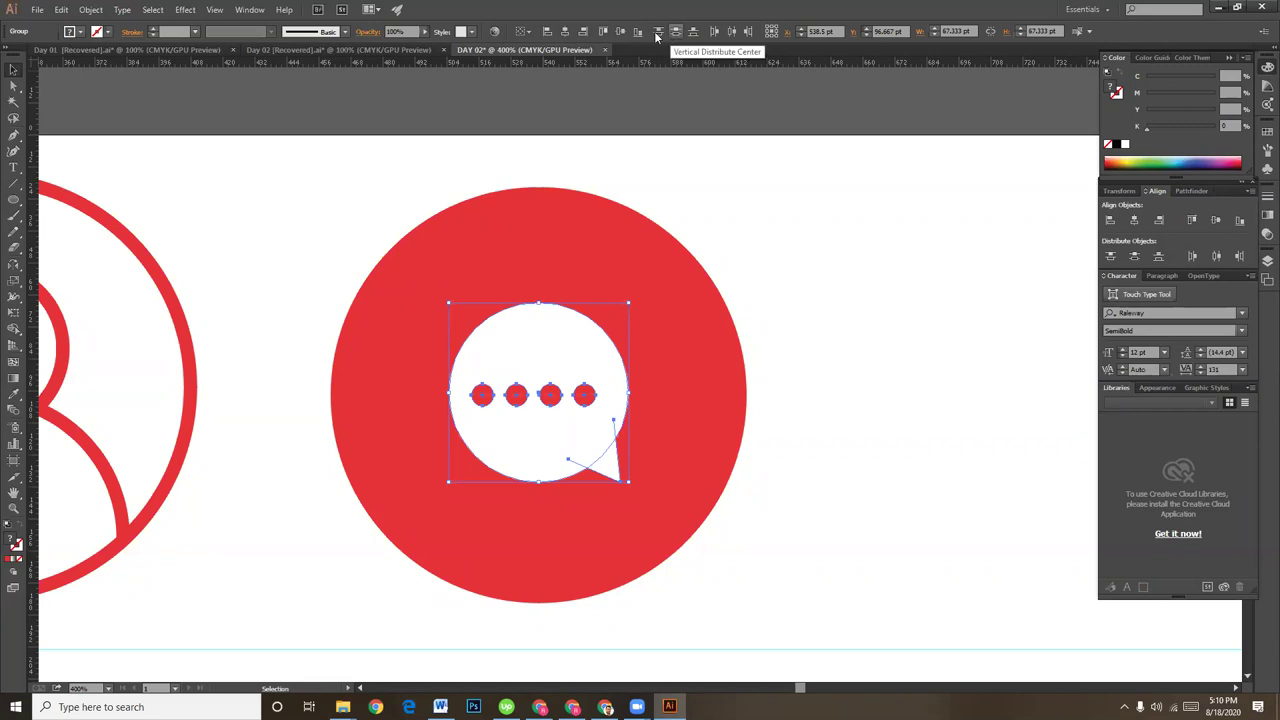
{"action": "left_click", "coordinate": [621, 32]}
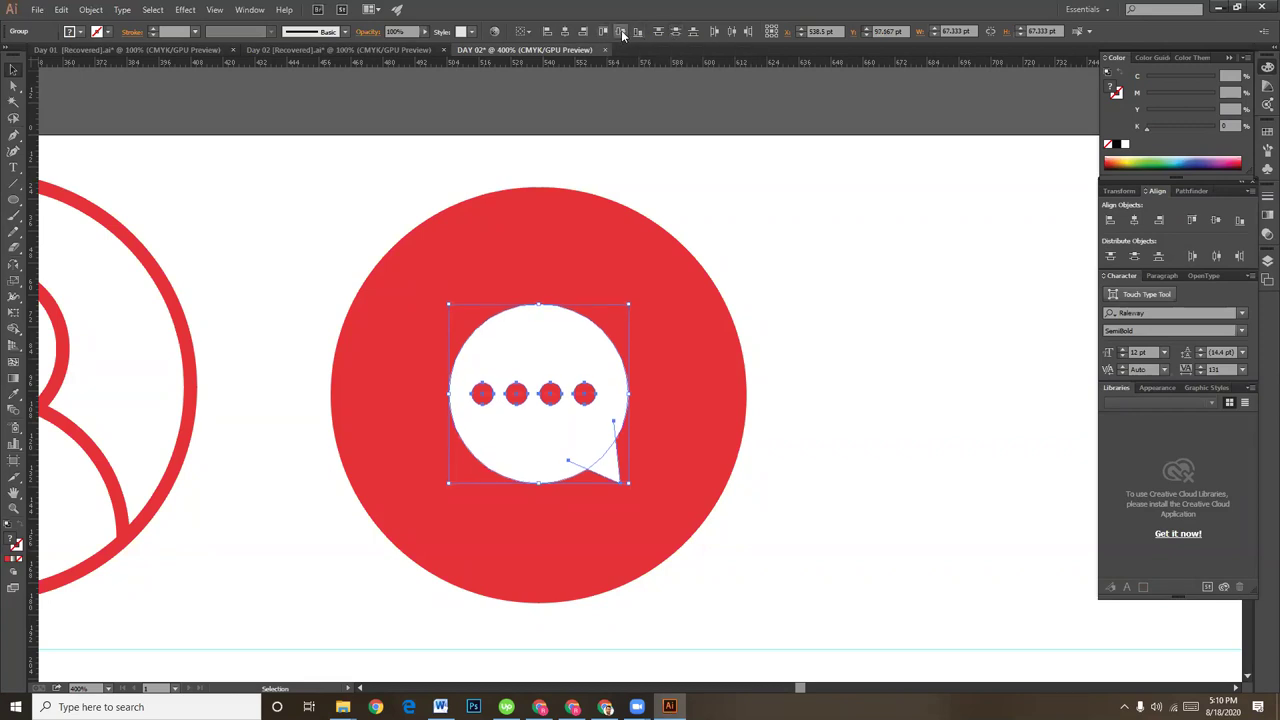
{"action": "left_click", "coordinate": [862, 385]}
{"action": "left_click", "coordinate": [588, 397]}
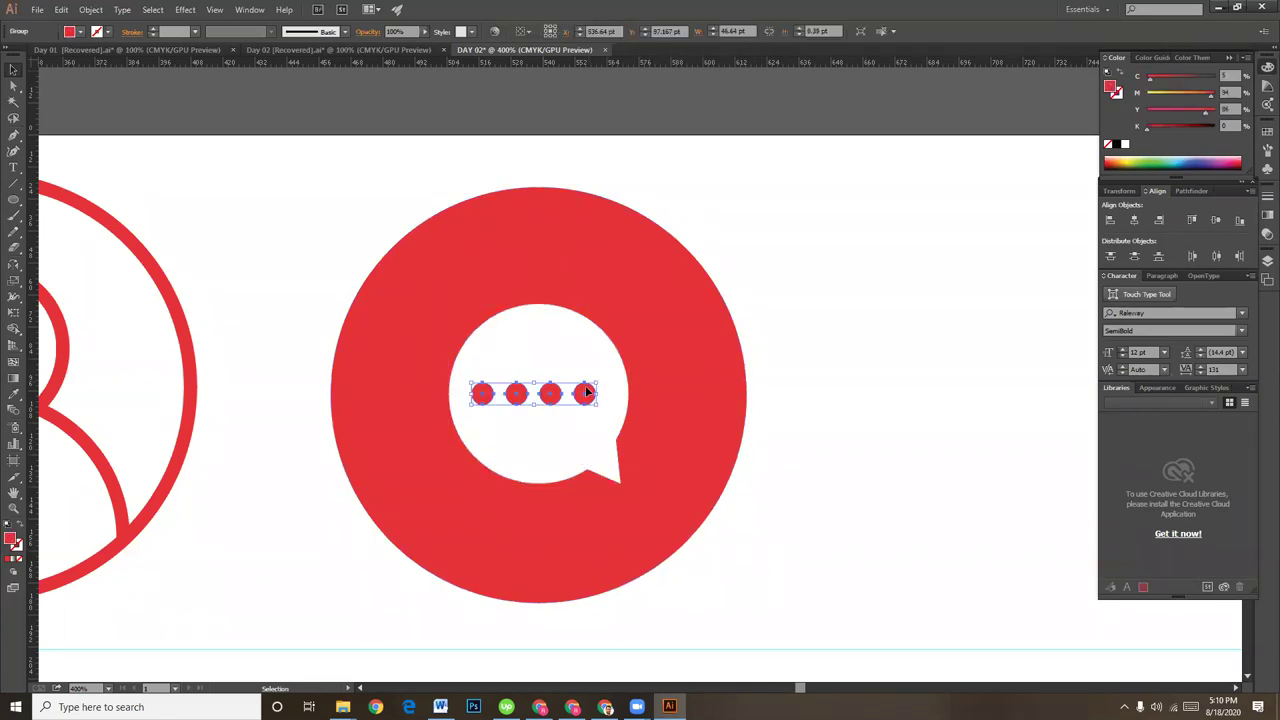
{"action": "left_click", "coordinate": [825, 486]}
- Copy the red play circle to the right of the chat icon as the row's fourth circle
{"action": "key", "text": "ctrl+minus"}
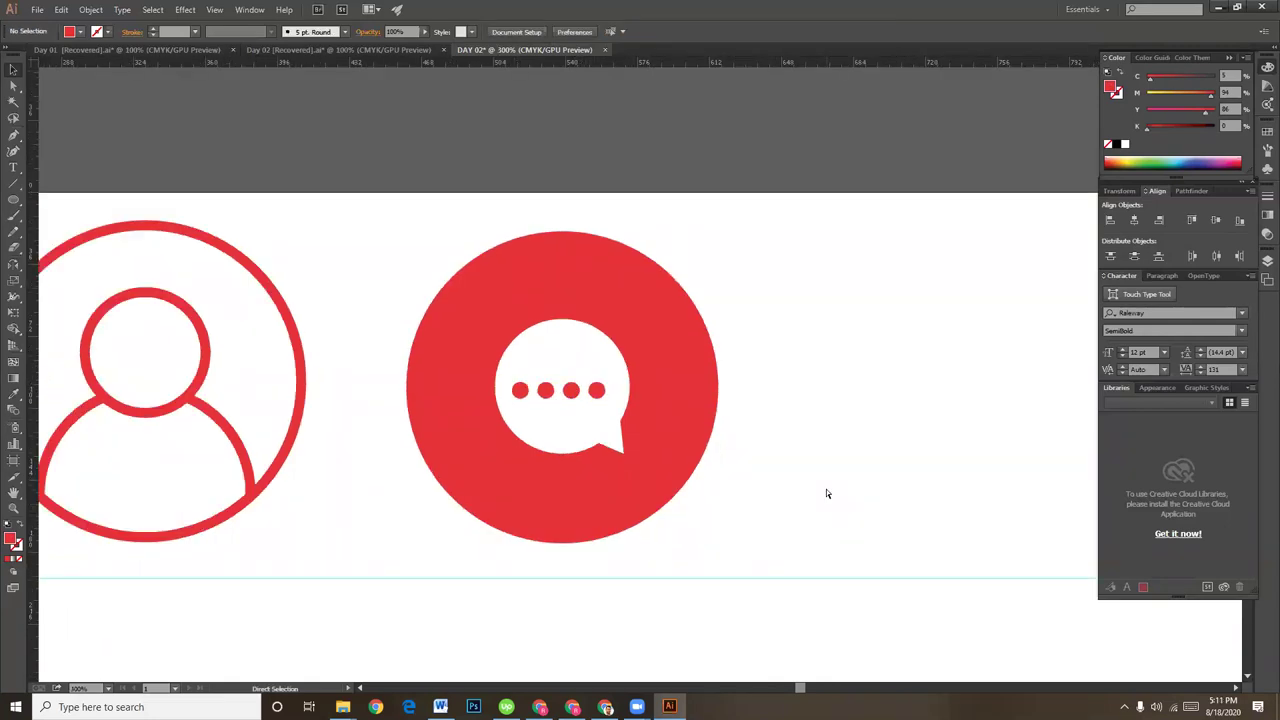
{"action": "key", "text": "ctrl+minus"}
{"action": "key", "text": "ctrl+minus"}
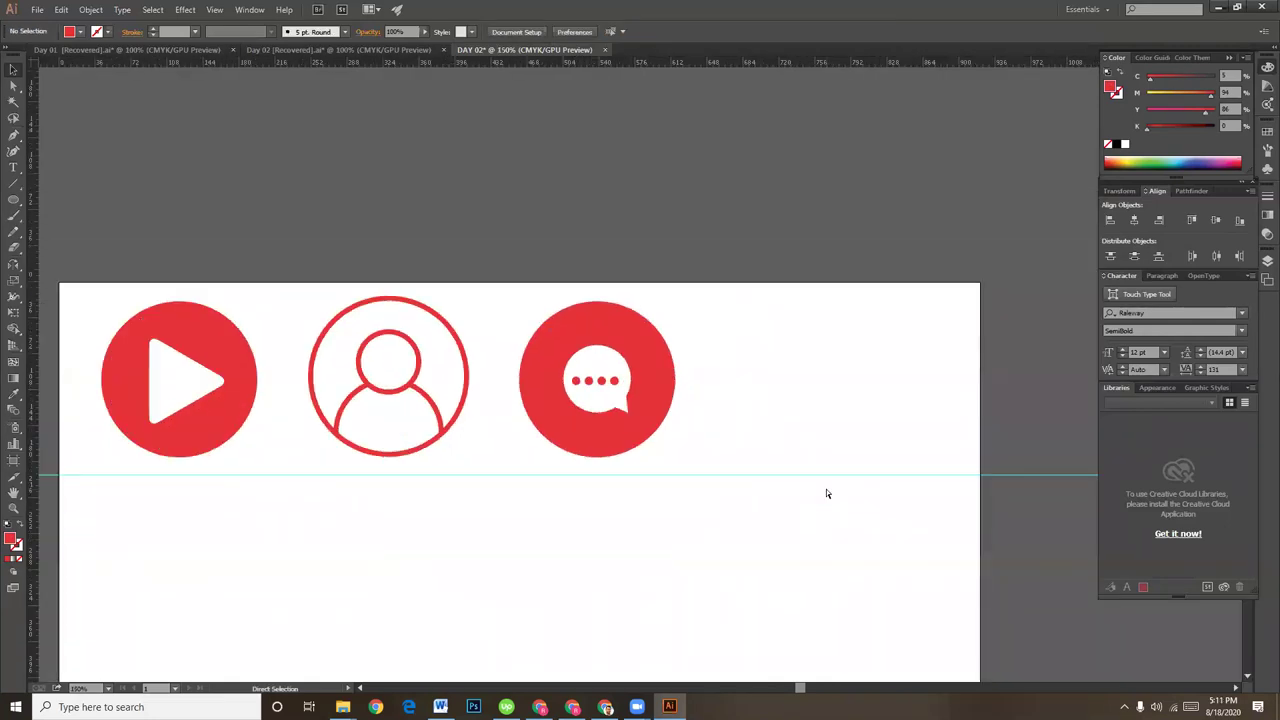
{"action": "key", "text": "ctrl+minus"}
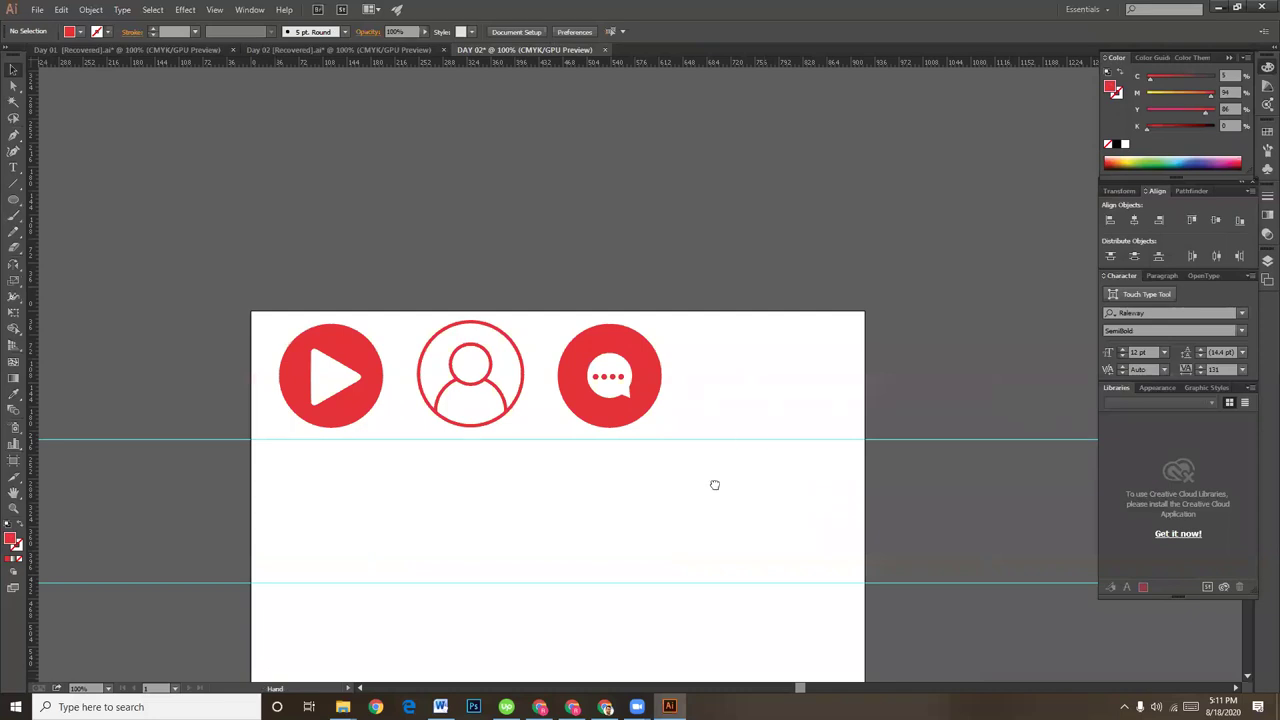
{"action": "left_click_drag", "start_coordinate": [714, 485], "coordinate": [564, 474]}
{"action": "left_click", "coordinate": [209, 338]}
{"action": "left_click_drag", "start_coordinate": [210, 343], "coordinate": [648, 379]}
{"action": "left_click_drag", "start_coordinate": [781, 398], "coordinate": [781, 396]}
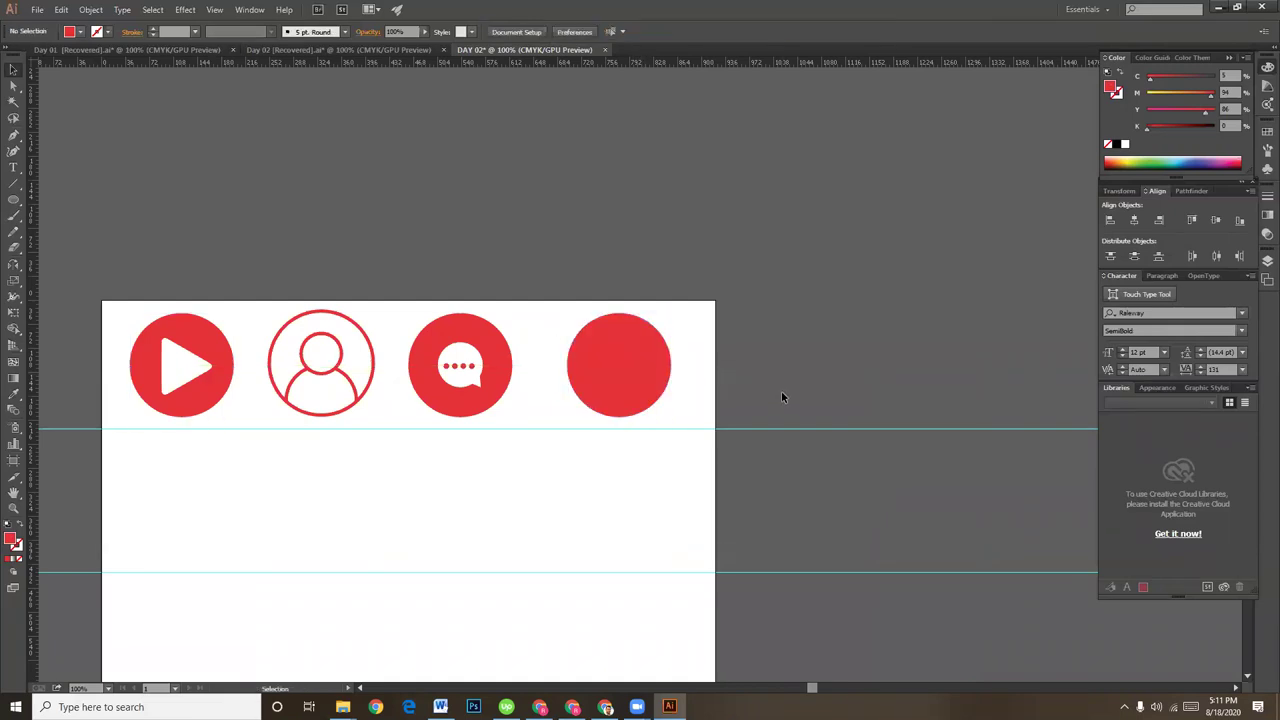
{"action": "key", "text": "ctrl+equal"}
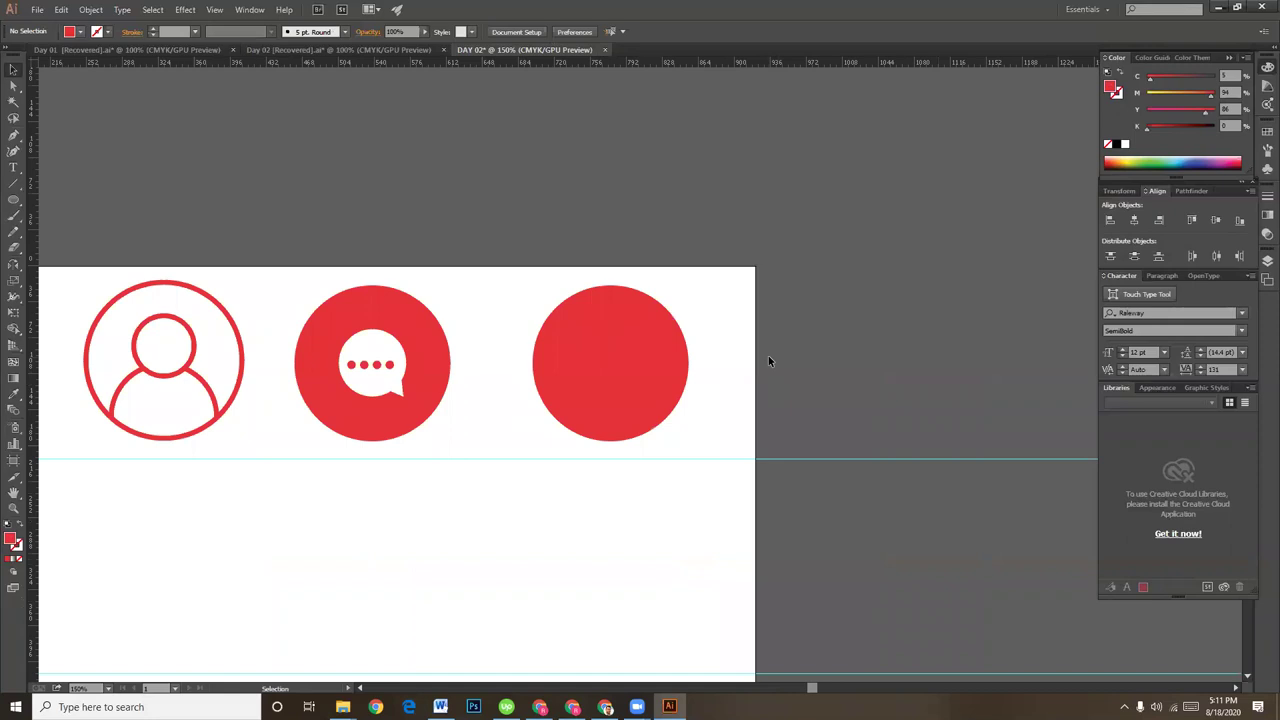
{"action": "scroll", "coordinate": [498, 459], "scroll_direction": "down", "scroll_amount": 1}
{"action": "scroll", "coordinate": [498, 459], "scroll_direction": "down", "scroll_amount": 1}
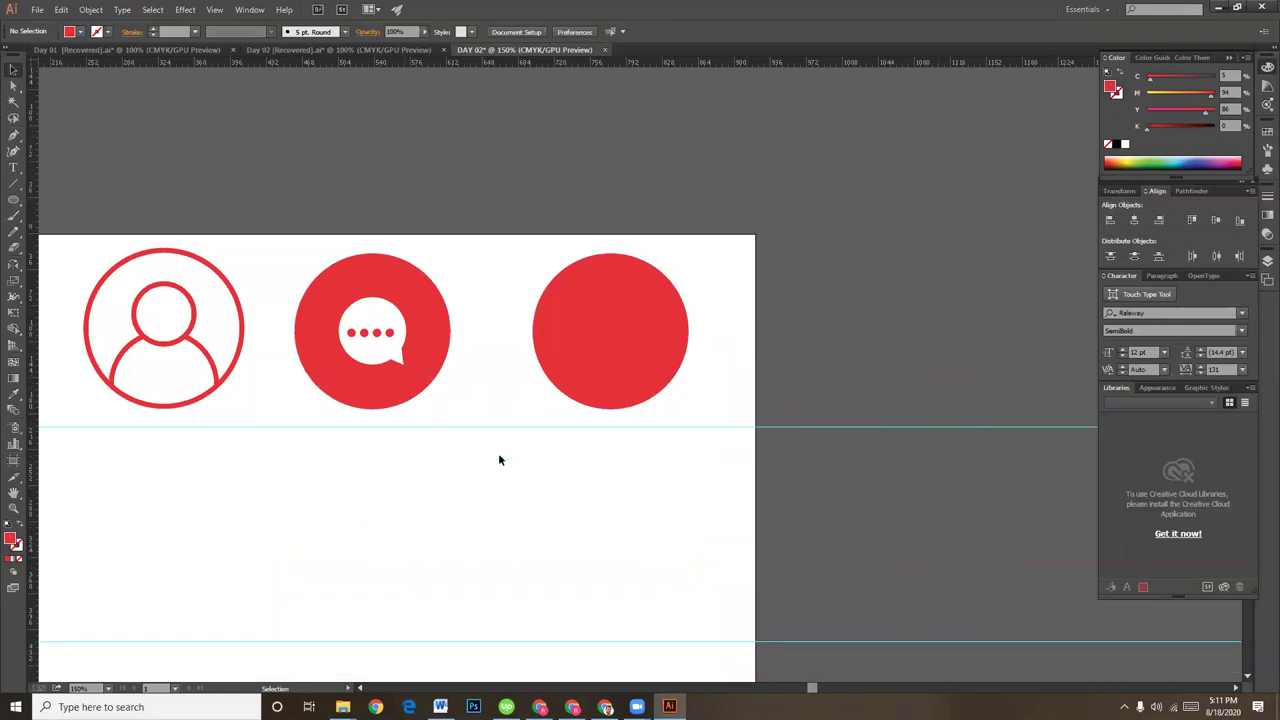
{"action": "scroll", "coordinate": [498, 459], "scroll_direction": "down", "scroll_amount": 2}
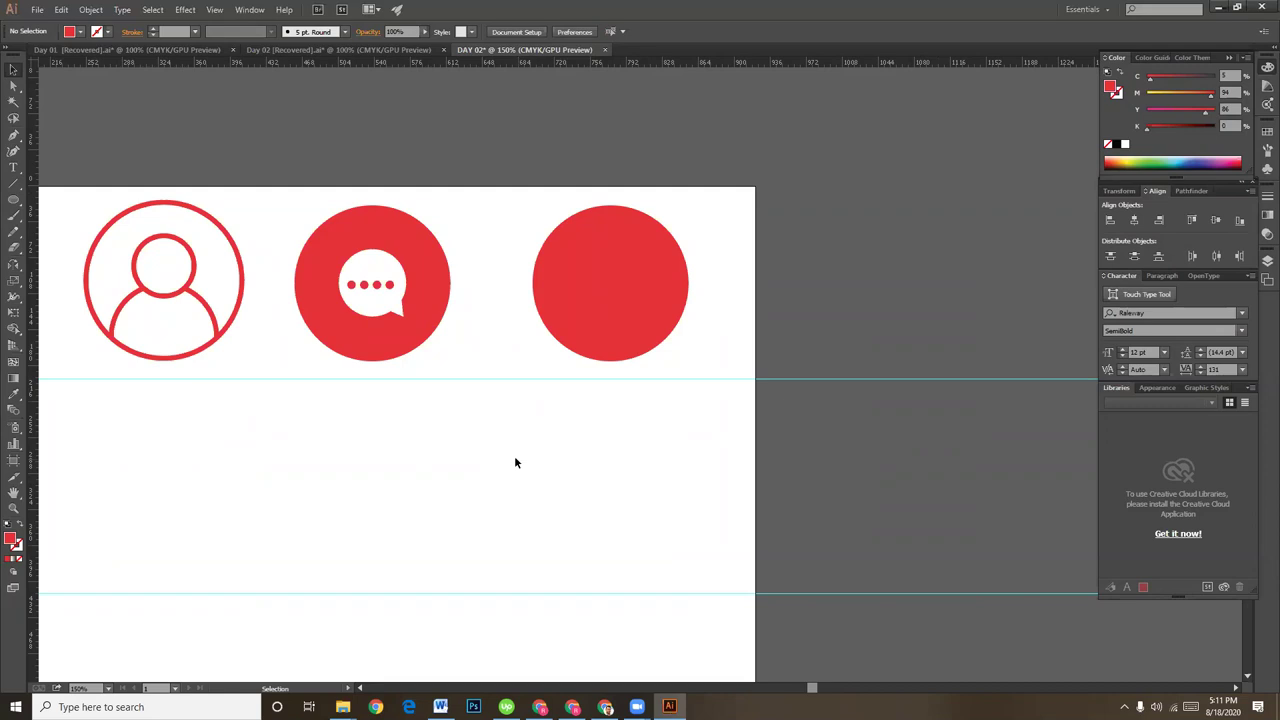
{"action": "left_click", "coordinate": [13, 199]}
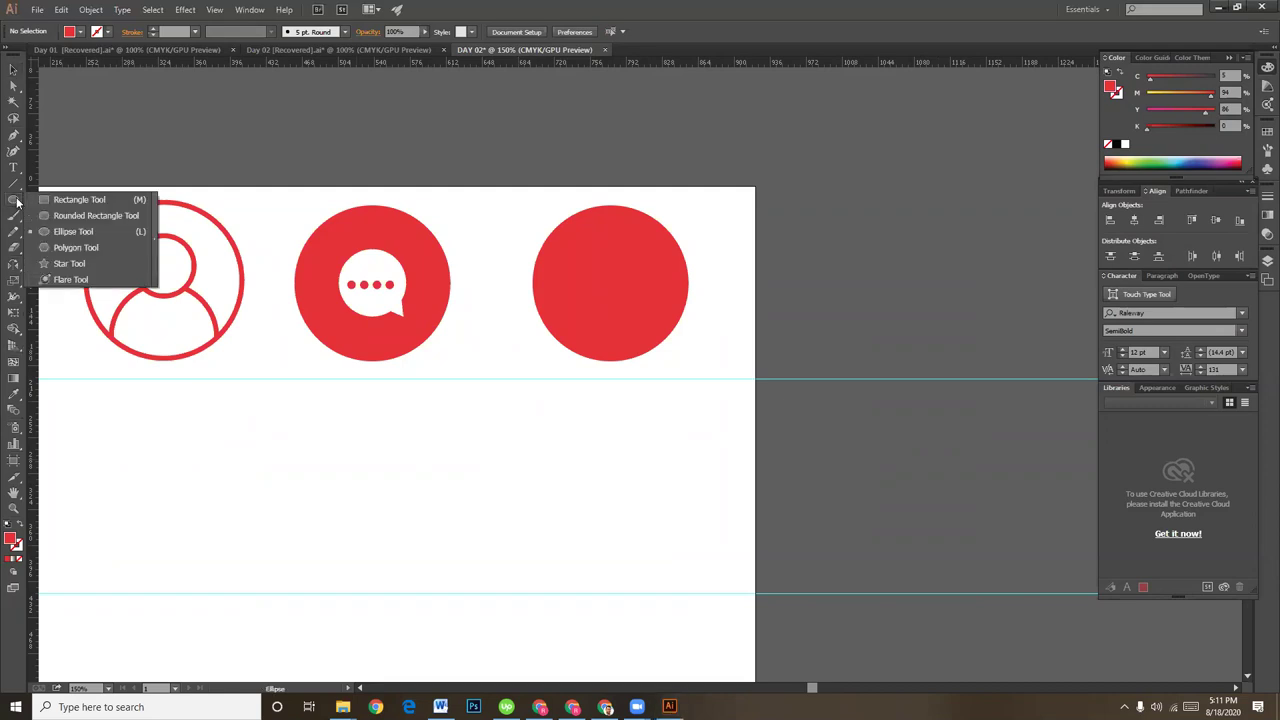
- Draw a circle below the chat icon and make it an unfilled red ring with a 4 pt stroke
{"action": "left_click", "coordinate": [55, 231]}
{"action": "left_click_drag", "start_coordinate": [378, 418], "coordinate": [418, 490]}
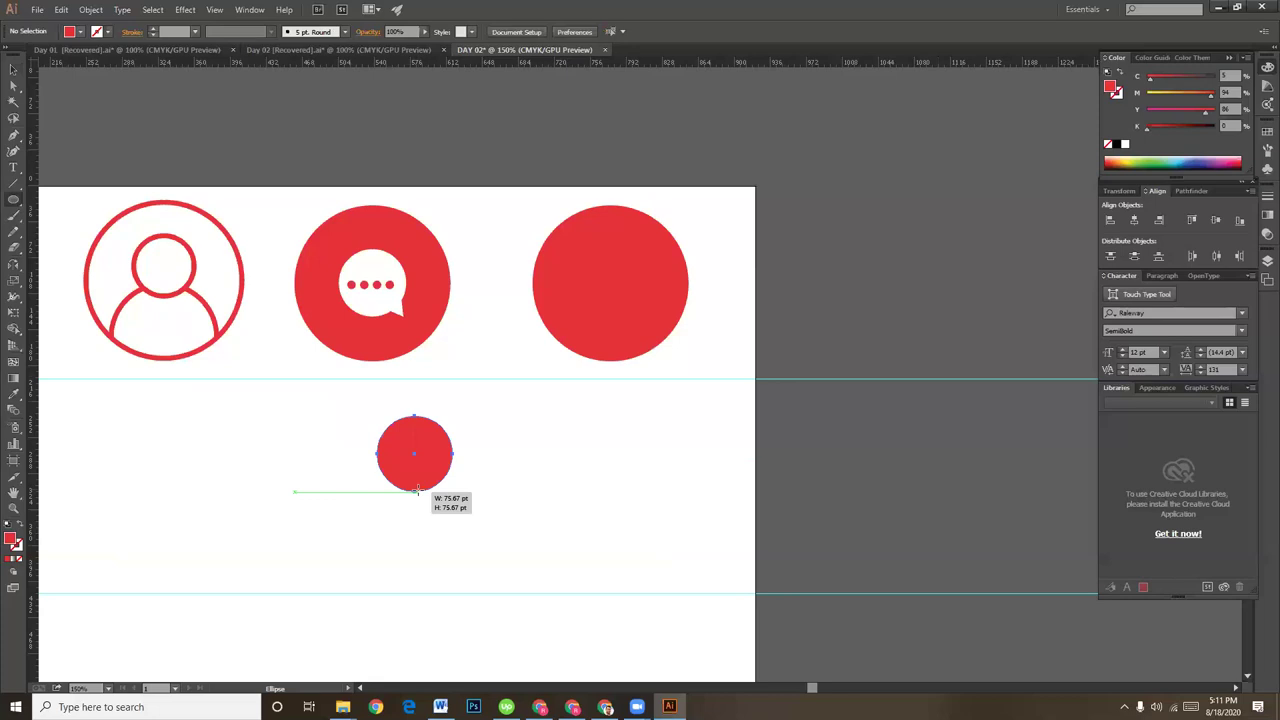
{"action": "key", "text": "v"}
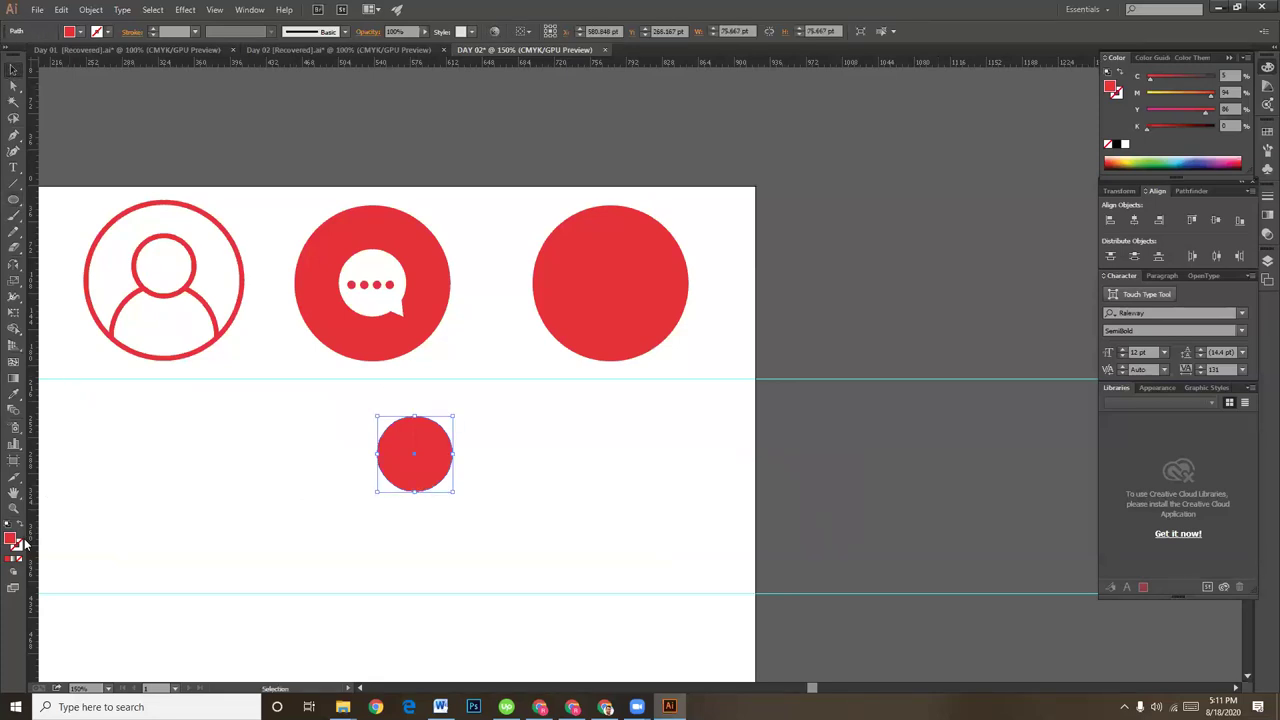
{"action": "left_click", "coordinate": [22, 531]}
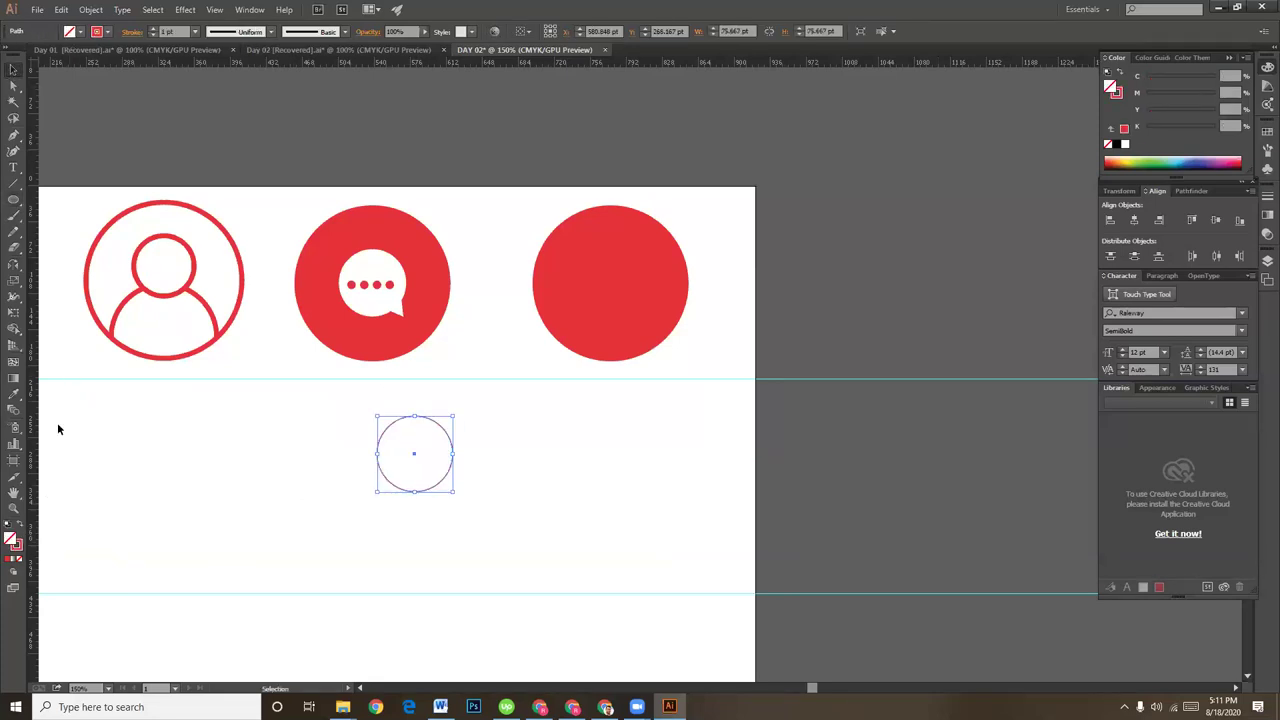
{"action": "left_click", "coordinate": [19, 549]}
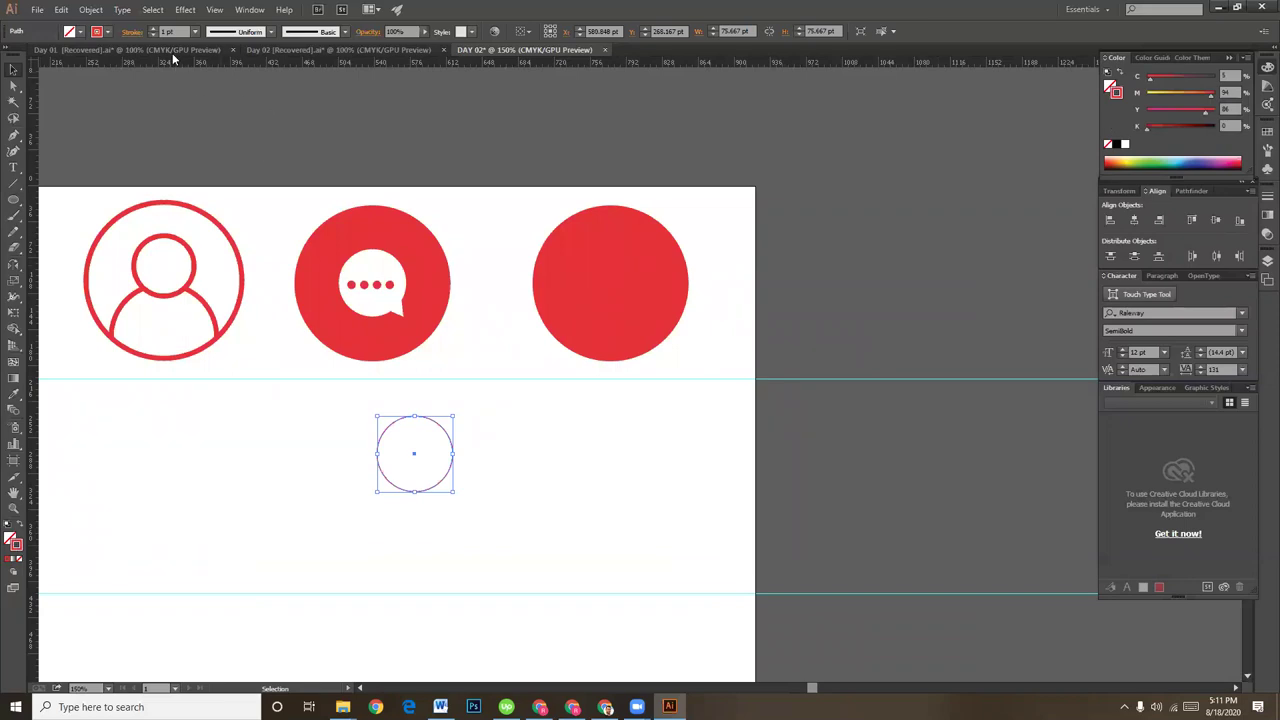
{"action": "left_click", "coordinate": [153, 29]}
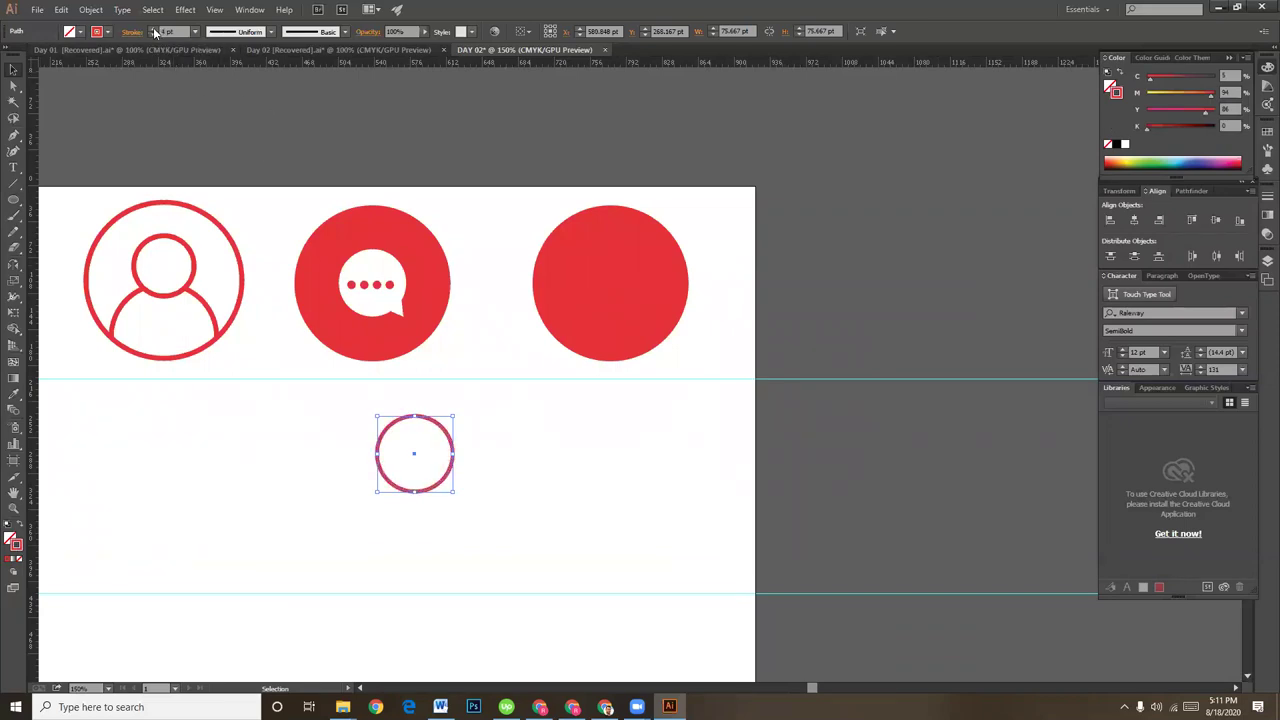
{"action": "left_click", "coordinate": [558, 457]}
{"action": "key", "text": "ctrl+plus"}
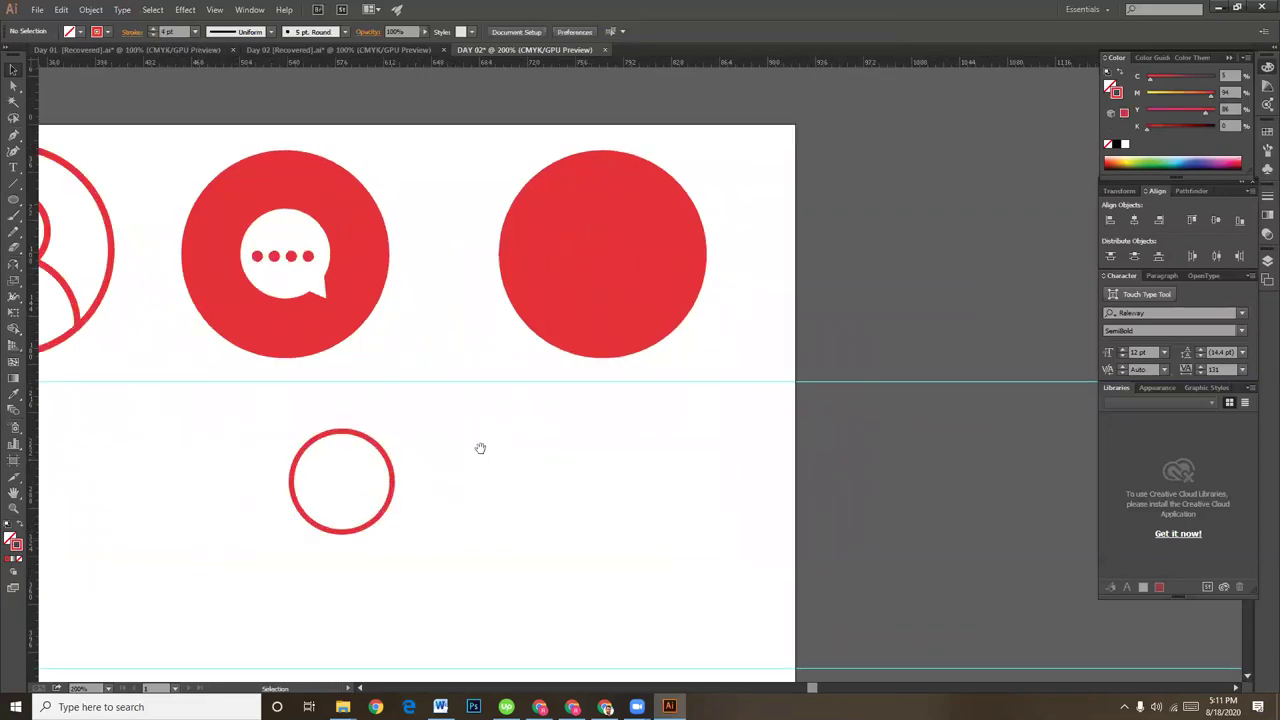
{"action": "scroll", "coordinate": [449, 414], "scroll_direction": "down", "scroll_amount": 2}
{"action": "left_click_drag", "start_coordinate": [449, 414], "coordinate": [434, 344]}
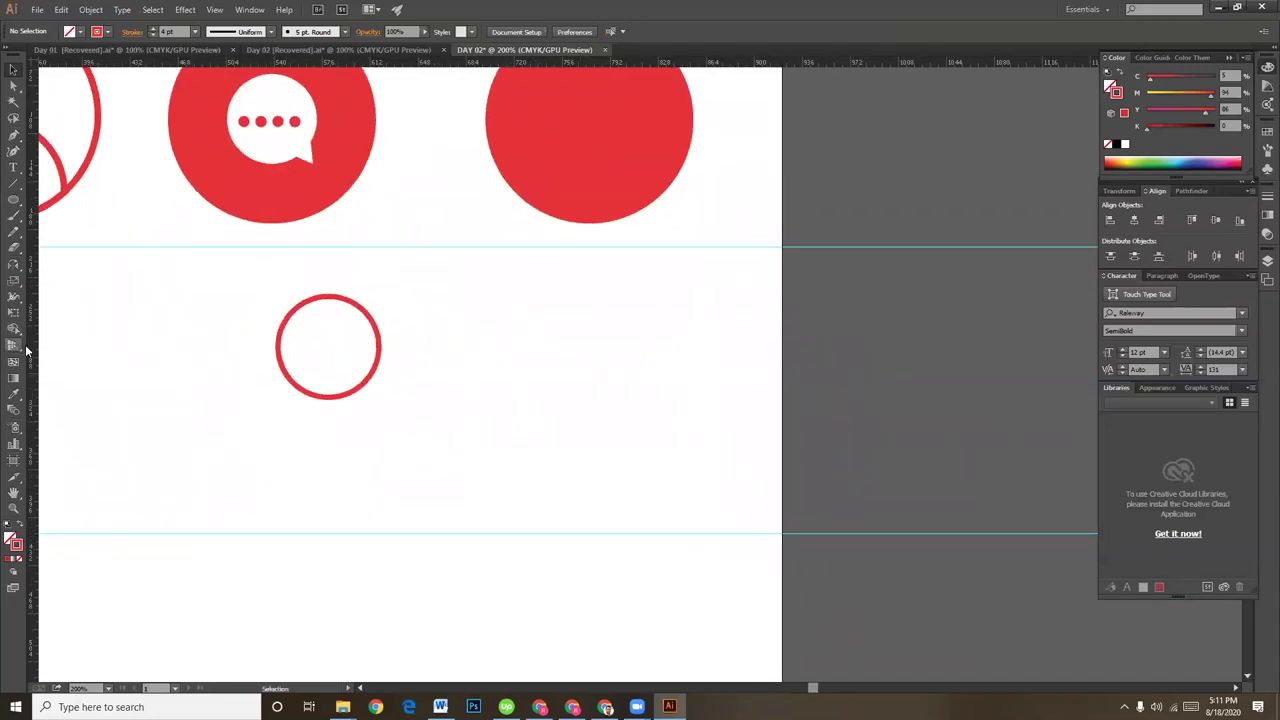
- Draw a short diagonal red line off the ring's lower right with a 2 pt stroke
{"action": "left_click", "coordinate": [14, 184]}
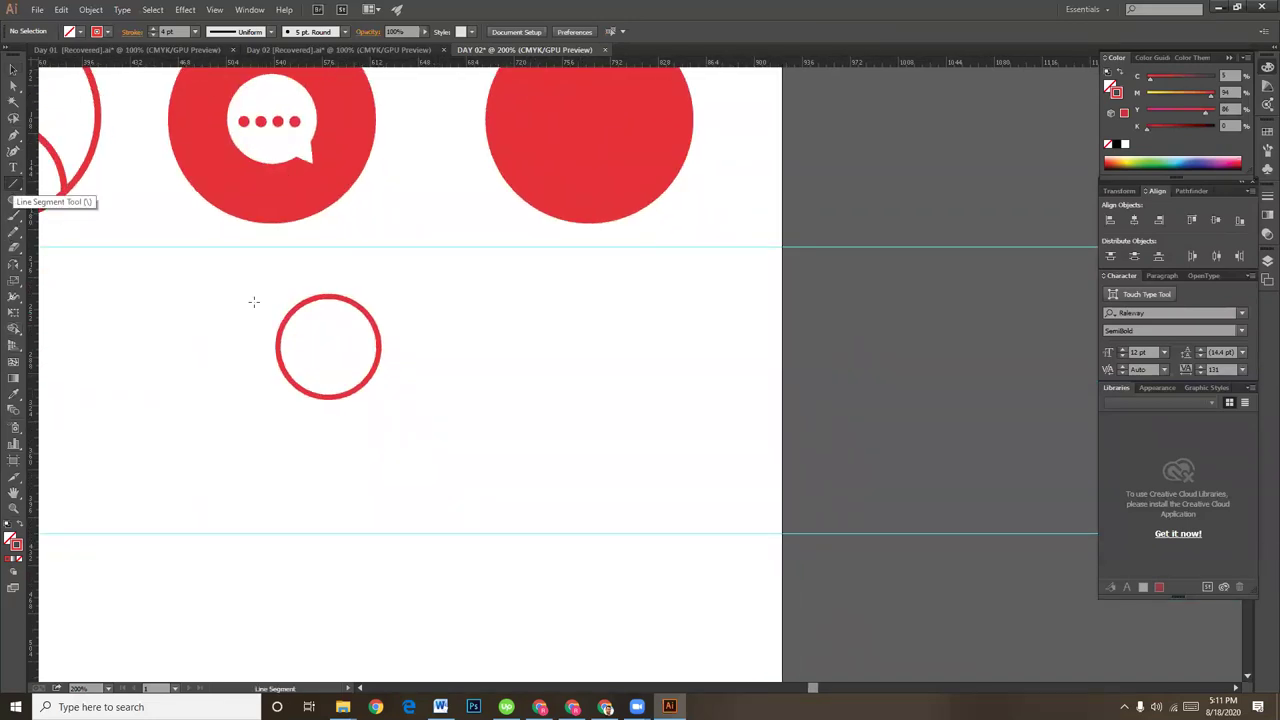
{"action": "left_click_drag", "start_coordinate": [362, 378], "coordinate": [377, 390]}
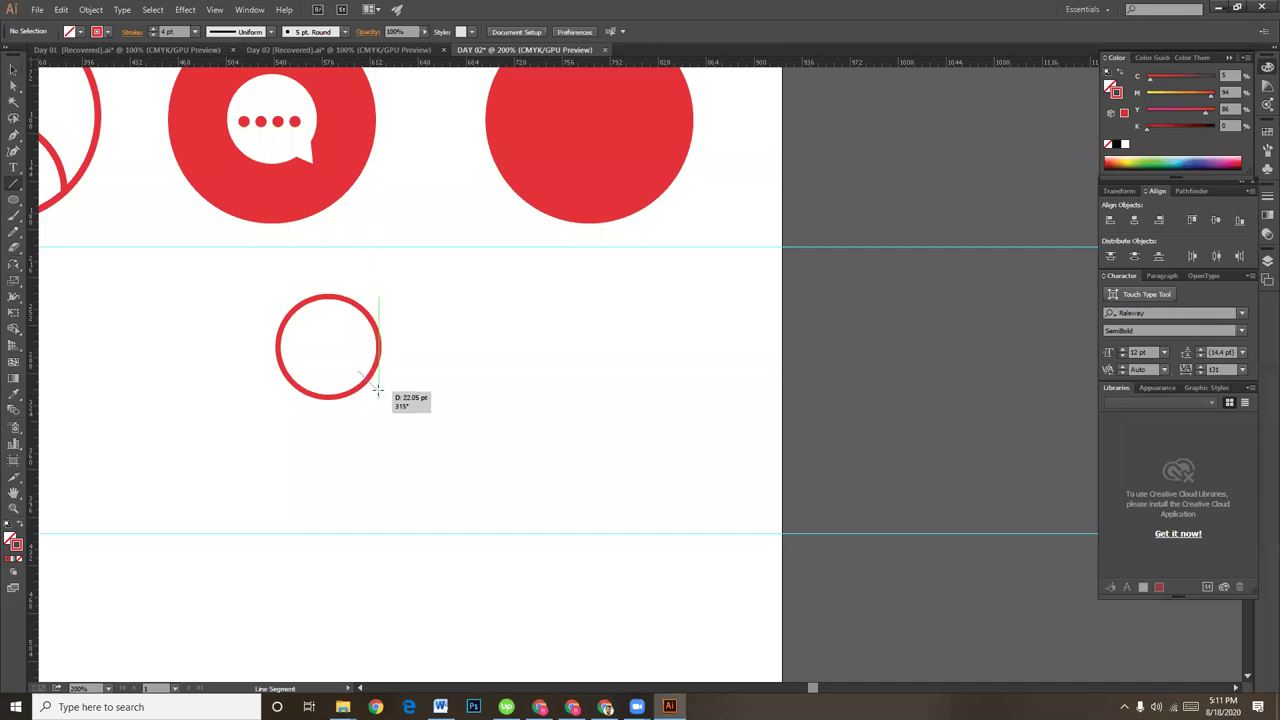
{"action": "left_click_drag", "start_coordinate": [476, 391], "coordinate": [377, 390]}
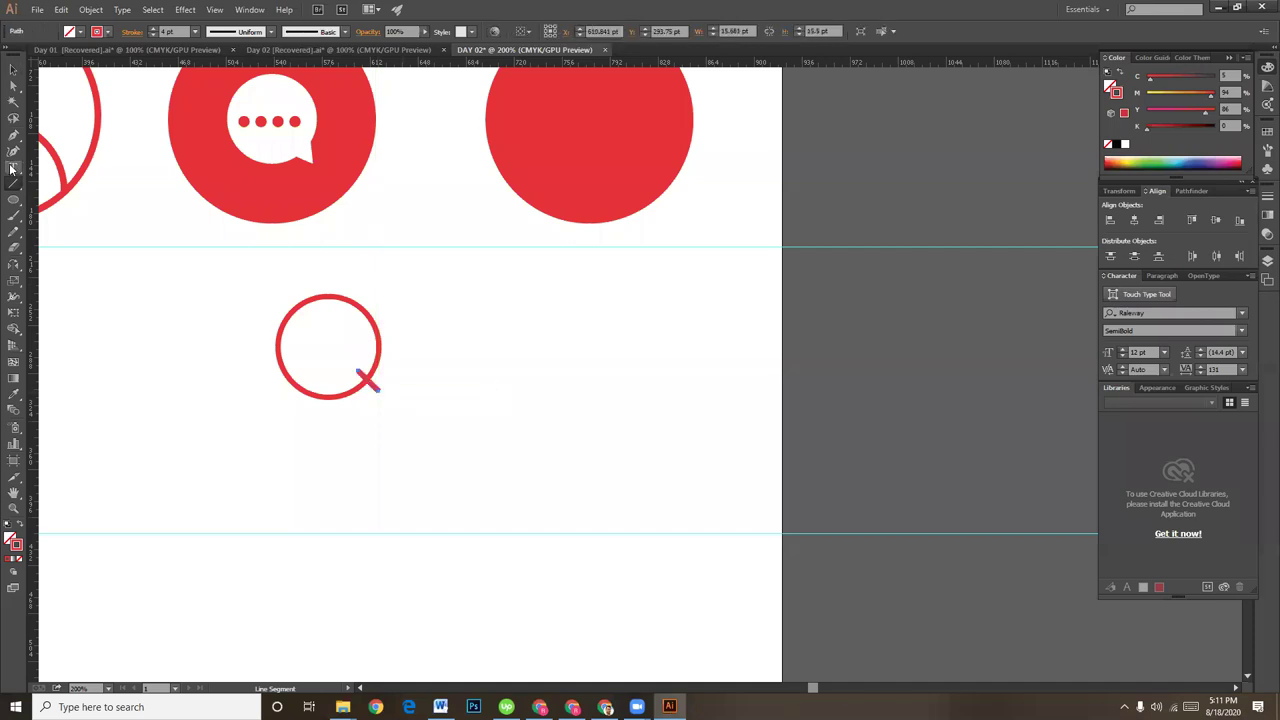
{"action": "left_click", "coordinate": [152, 36]}
{"action": "left_click", "coordinate": [152, 36]}
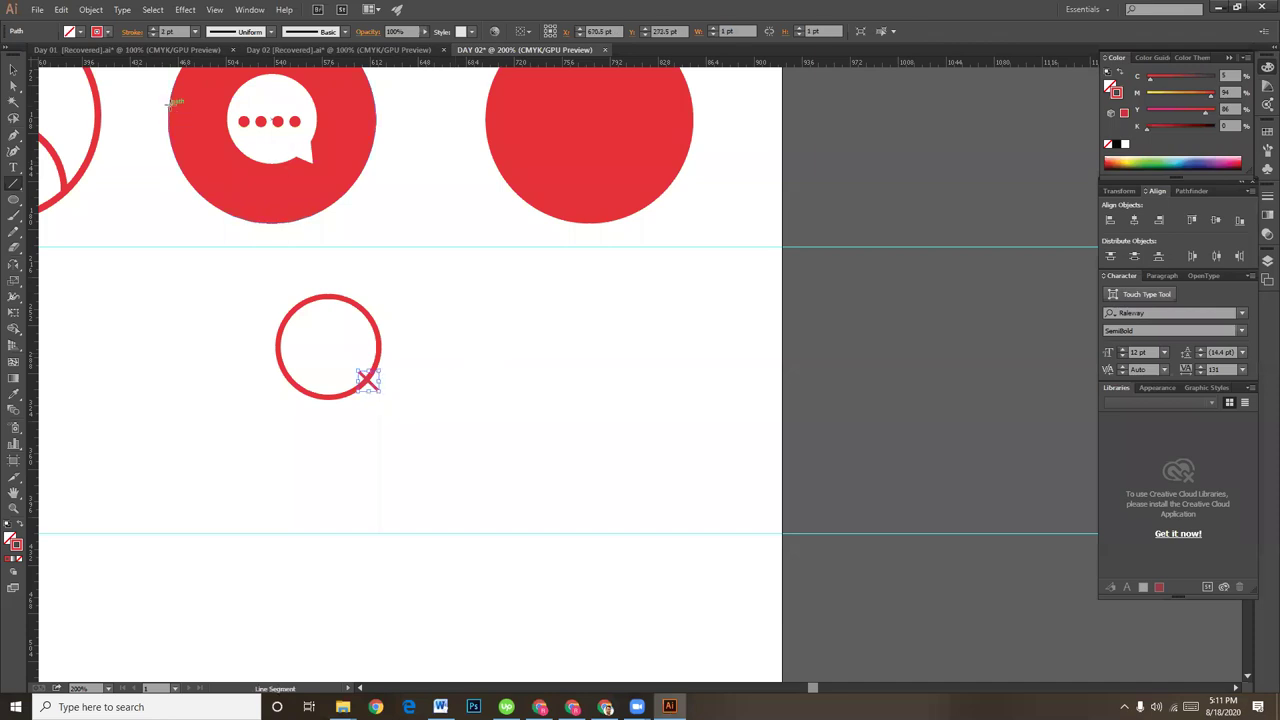
{"action": "left_click", "coordinate": [12, 69]}
{"action": "left_click", "coordinate": [507, 434]}
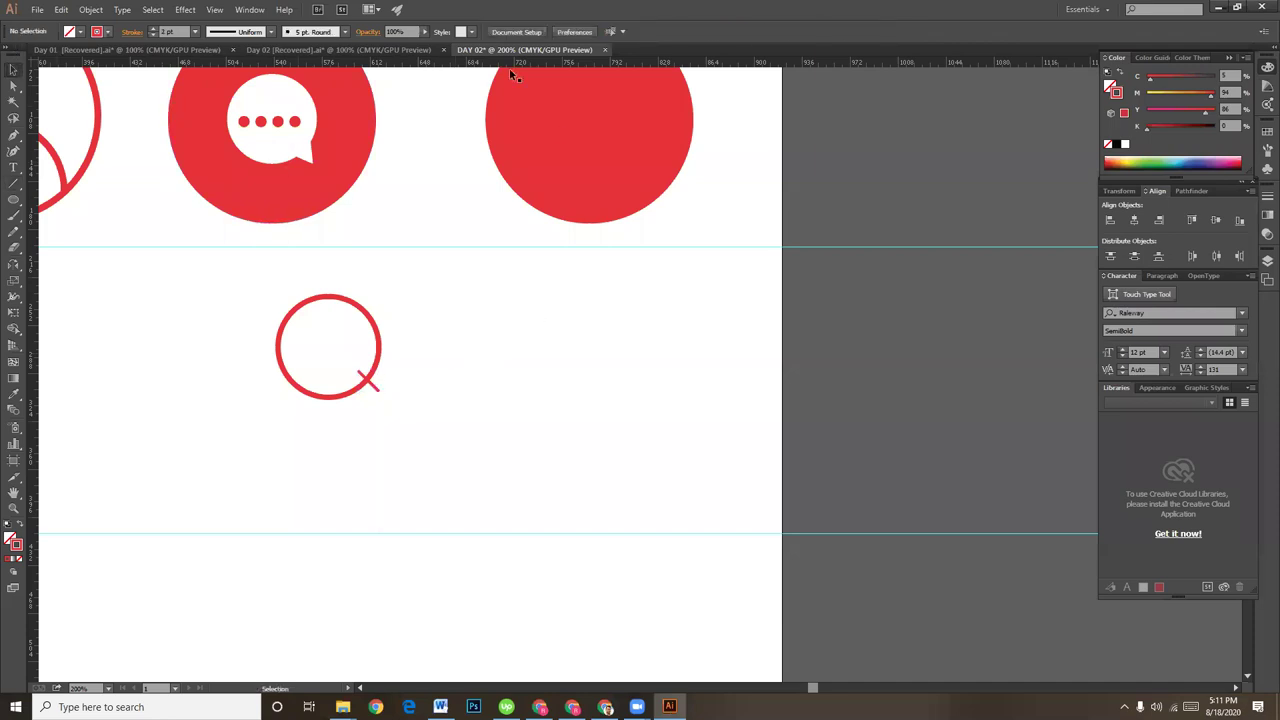
{"action": "left_click", "coordinate": [249, 10]}
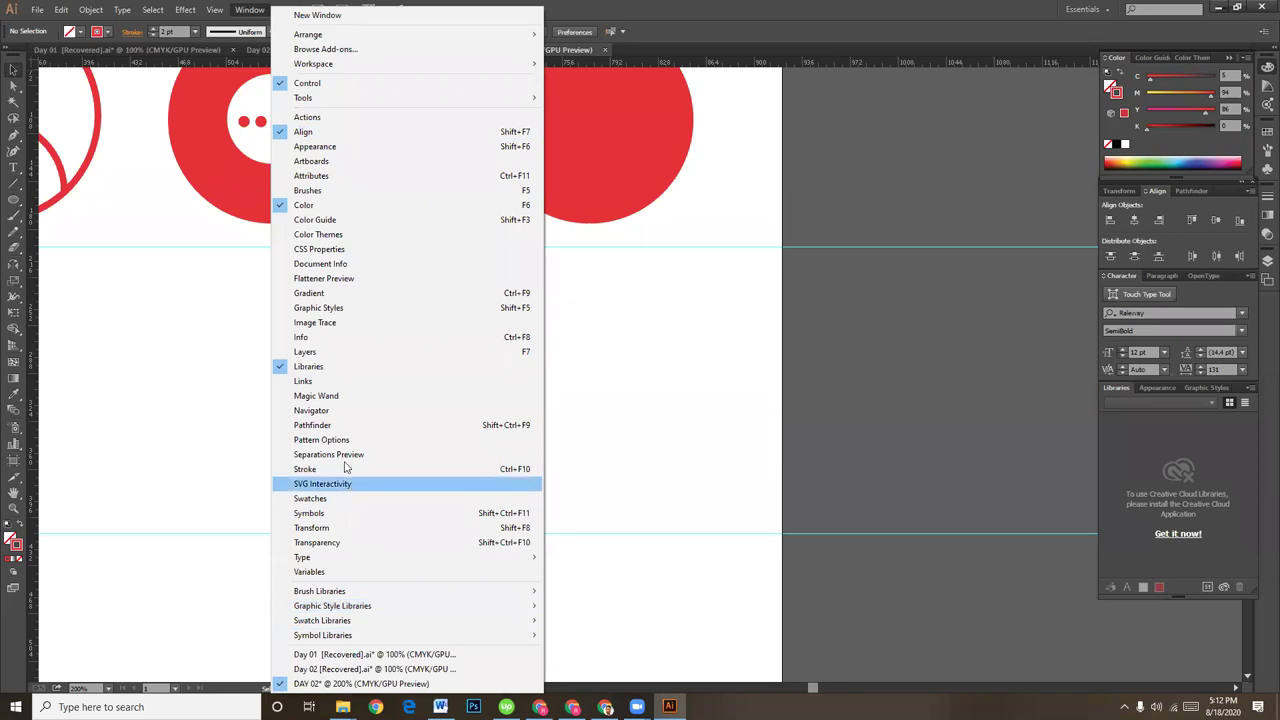
- Show the Pathfinder panel floating beside the artwork and zoom in on the ring
{"action": "left_click", "coordinate": [312, 425]}
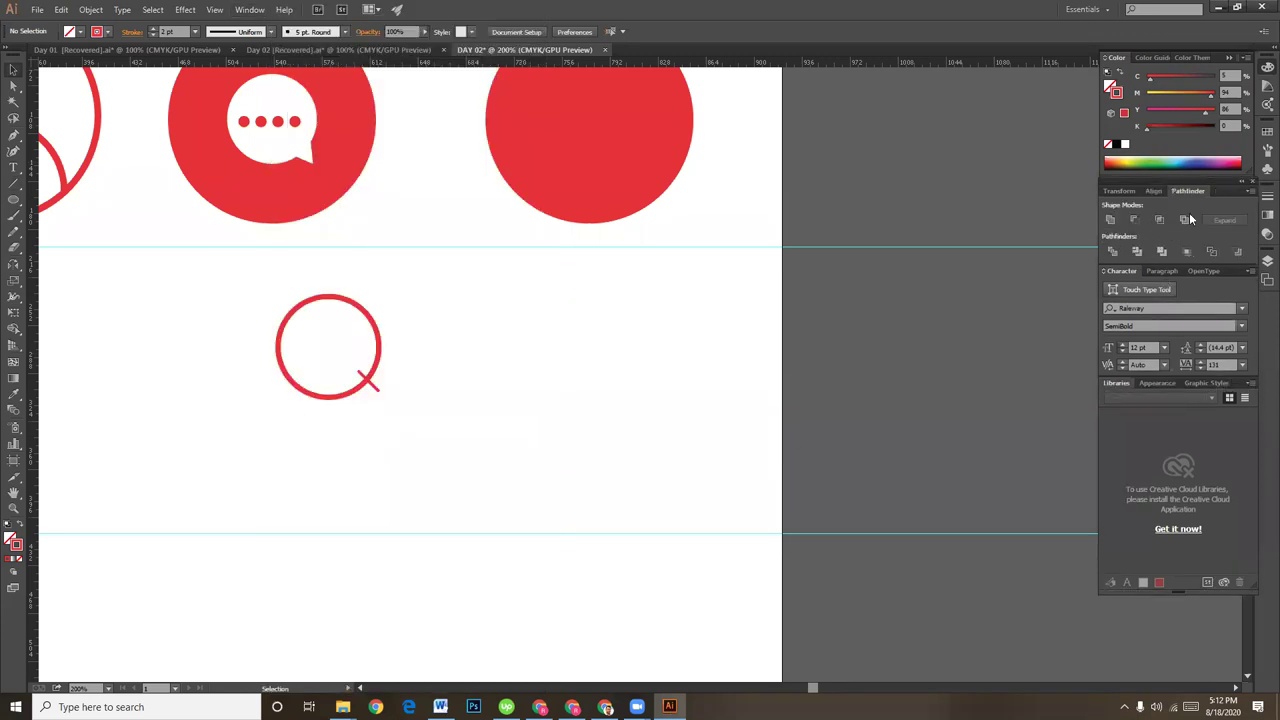
{"action": "left_click_drag", "start_coordinate": [1188, 190], "coordinate": [693, 308]}
{"action": "key", "text": "ctrl+plus"}
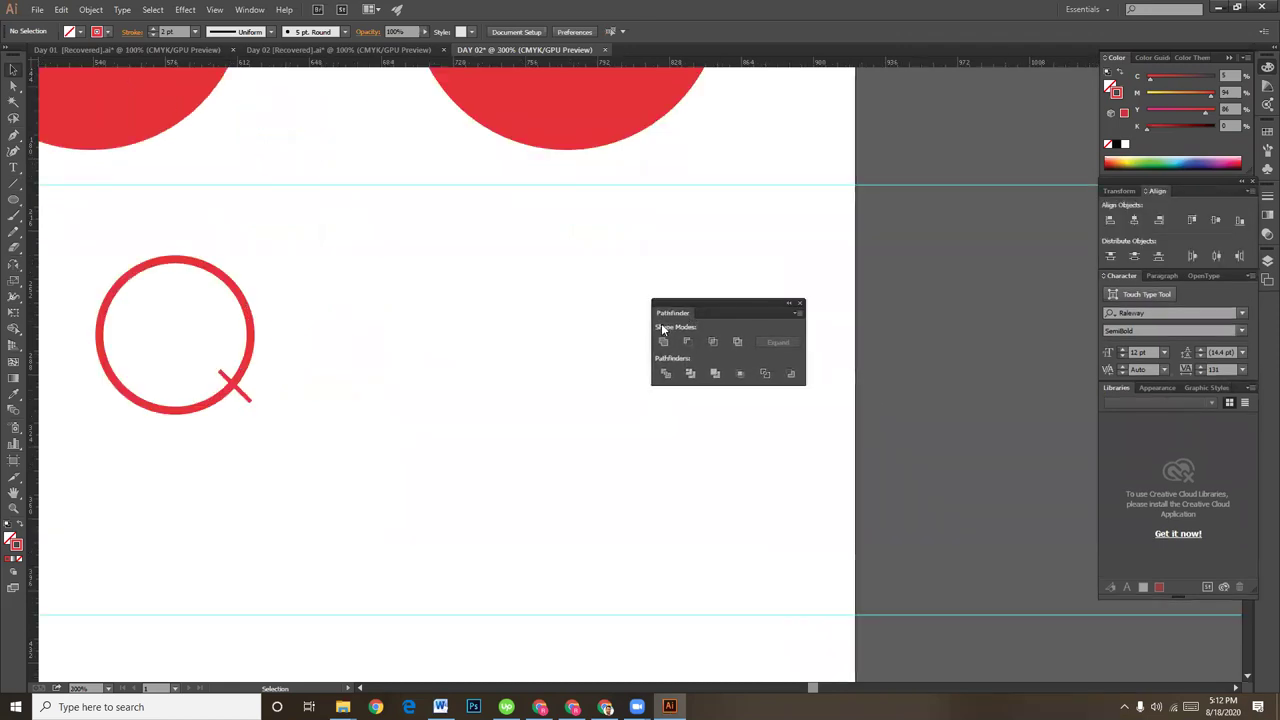
{"action": "scroll", "coordinate": [470, 400], "scroll_direction": "down", "scroll_amount": 1}
{"action": "scroll", "coordinate": [470, 400], "scroll_direction": "left", "scroll_amount": 2}
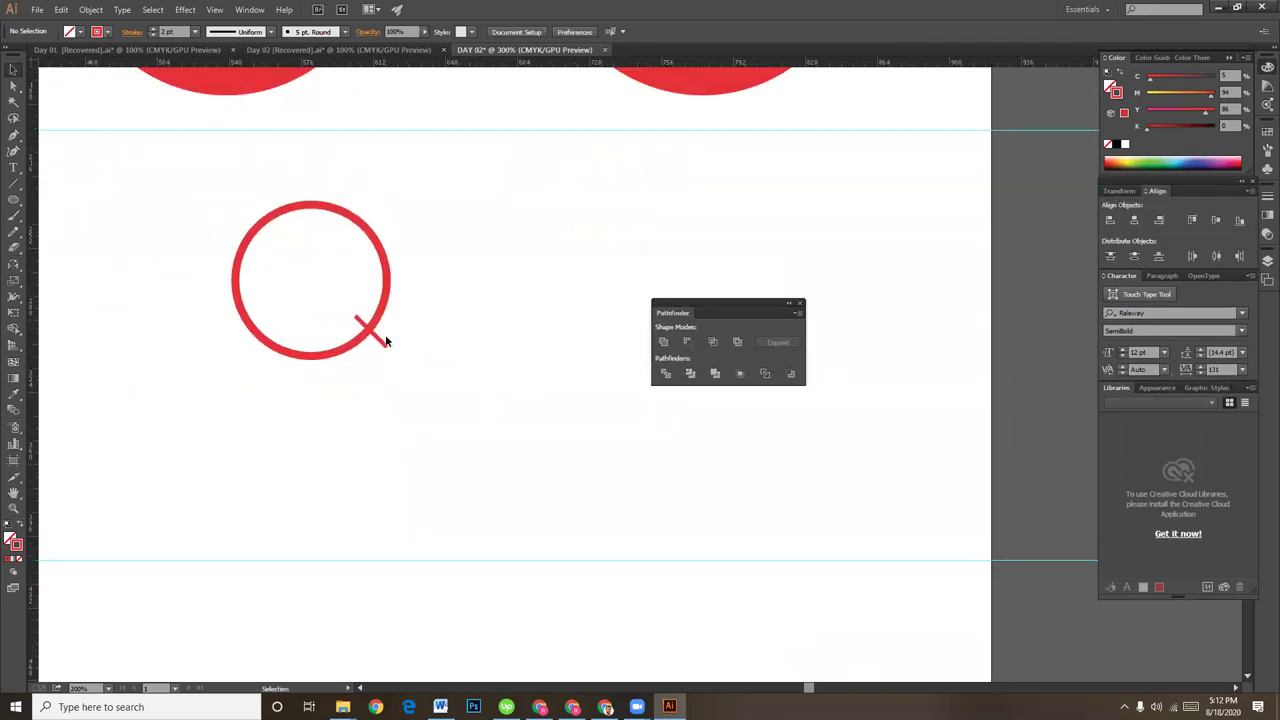
- Move and reshape the handle line so it meets the ring's edge, about 8.81 × 9.92 pt
{"action": "left_click_drag", "start_coordinate": [389, 349], "coordinate": [397, 371]}
{"action": "left_click", "coordinate": [424, 374]}
{"action": "left_click_drag", "start_coordinate": [385, 360], "coordinate": [382, 358]}
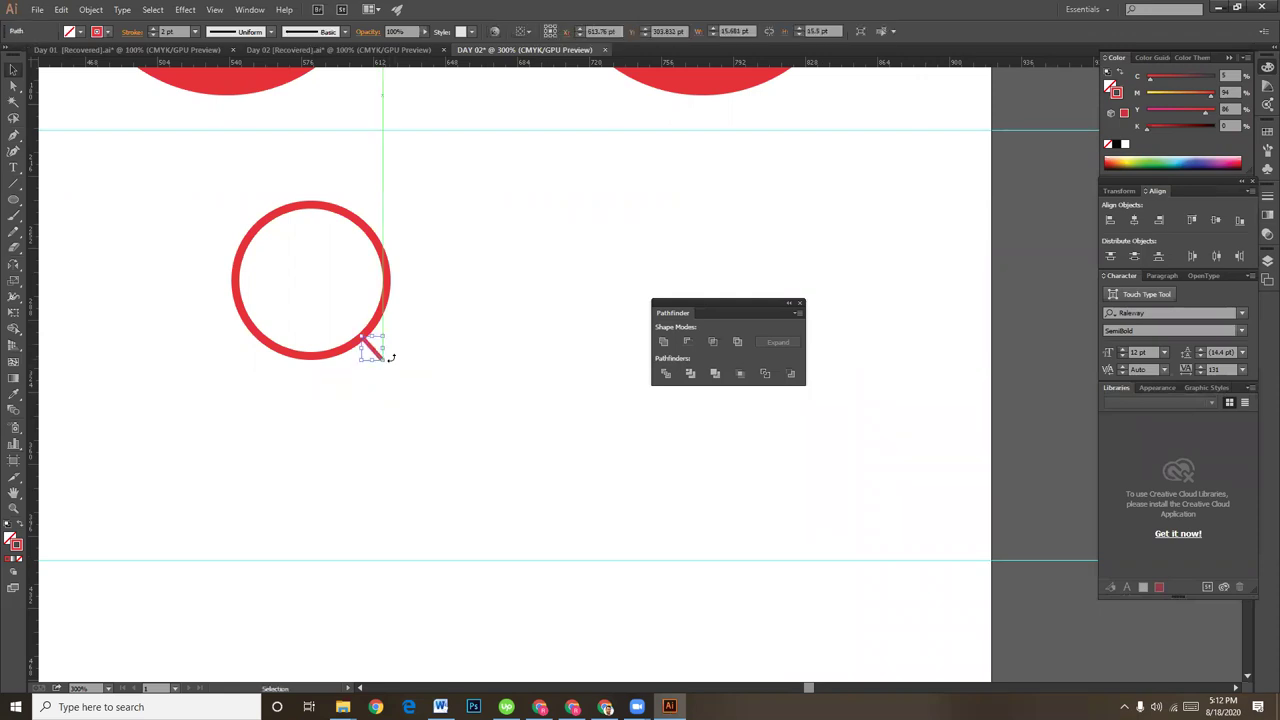
{"action": "left_click", "coordinate": [414, 362]}
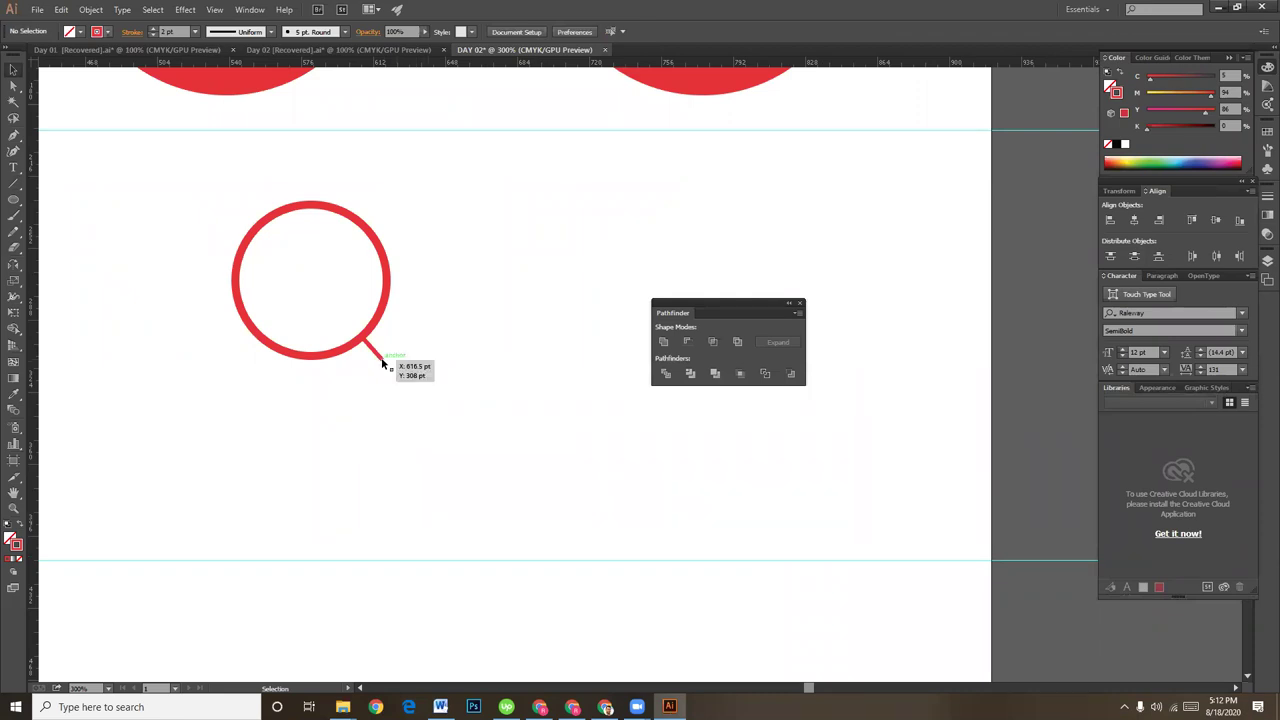
{"action": "left_click_drag", "start_coordinate": [386, 363], "coordinate": [380, 356]}
{"action": "left_click", "coordinate": [409, 354]}
{"action": "left_click", "coordinate": [14, 199]}
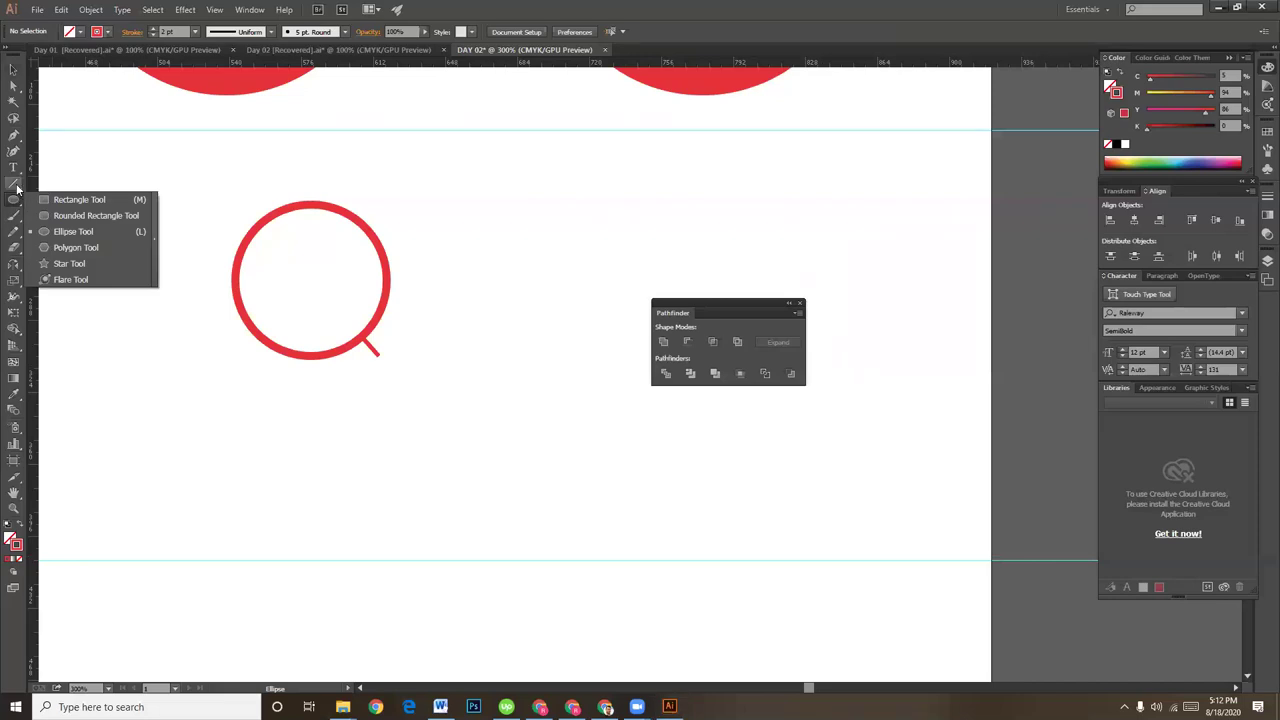
{"action": "left_click", "coordinate": [17, 188]}
{"action": "left_click", "coordinate": [16, 187]}
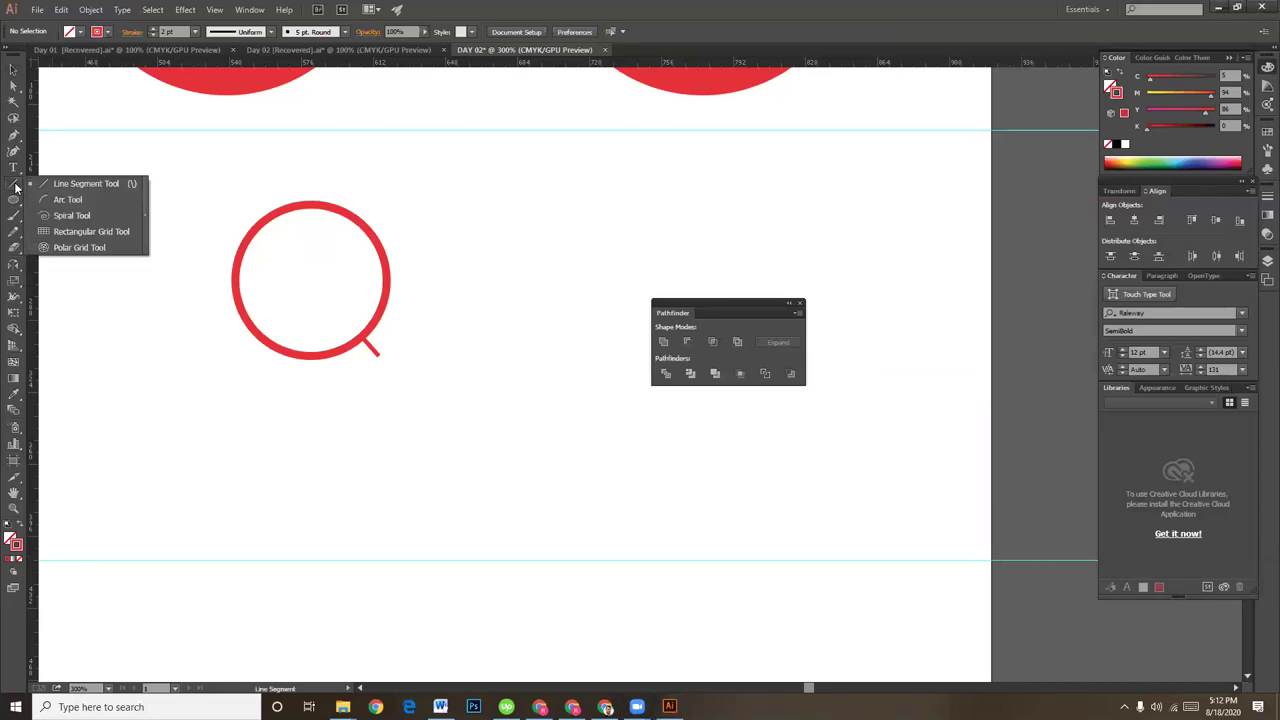
{"action": "left_click", "coordinate": [70, 181]}
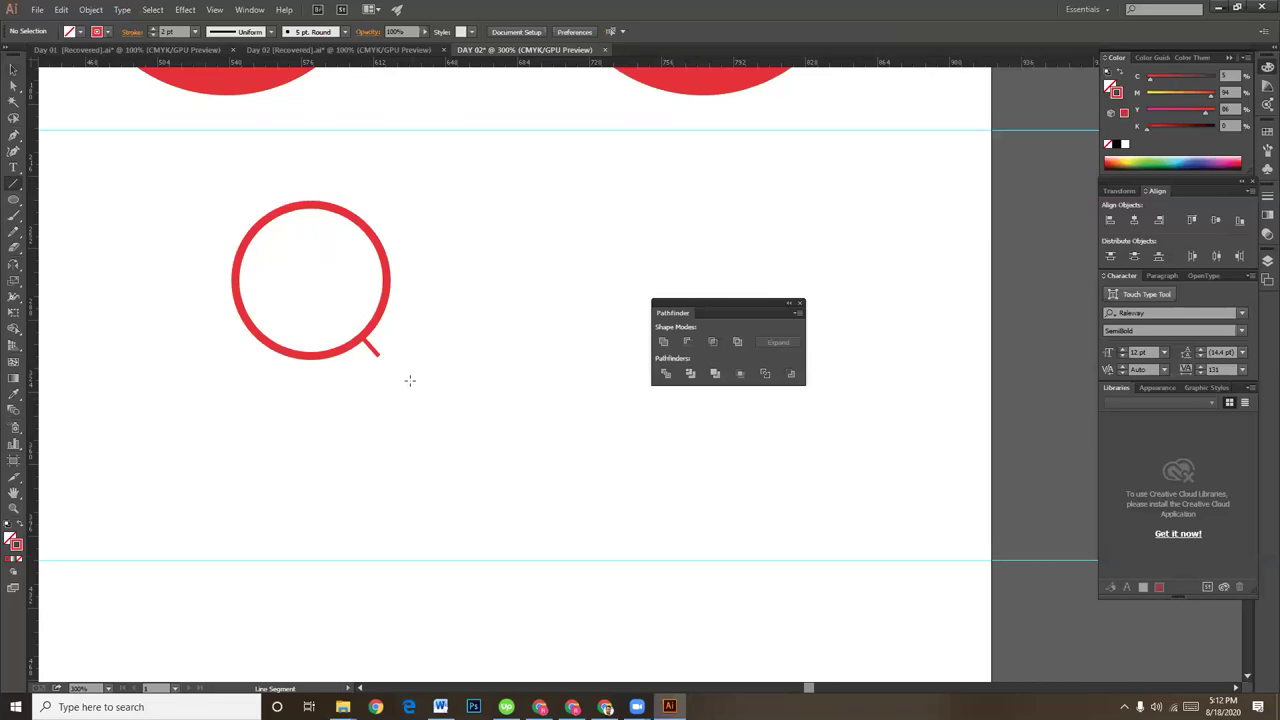
{"action": "left_click", "coordinate": [13, 69]}
{"action": "scroll", "coordinate": [467, 424], "scroll_direction": "up", "scroll_amount": 3}
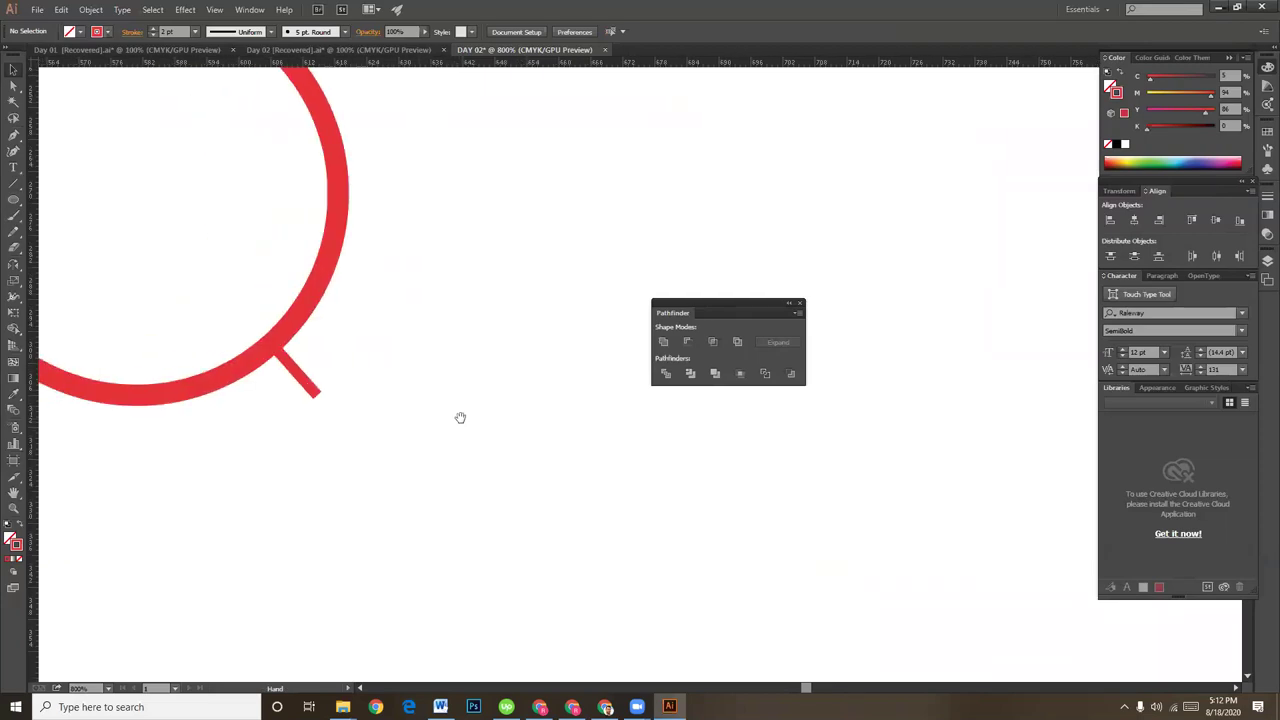
- Alt-drag a copy of the handle line past its end and check it in Outline view
{"action": "left_click_drag", "start_coordinate": [358, 392], "coordinate": [402, 441]}
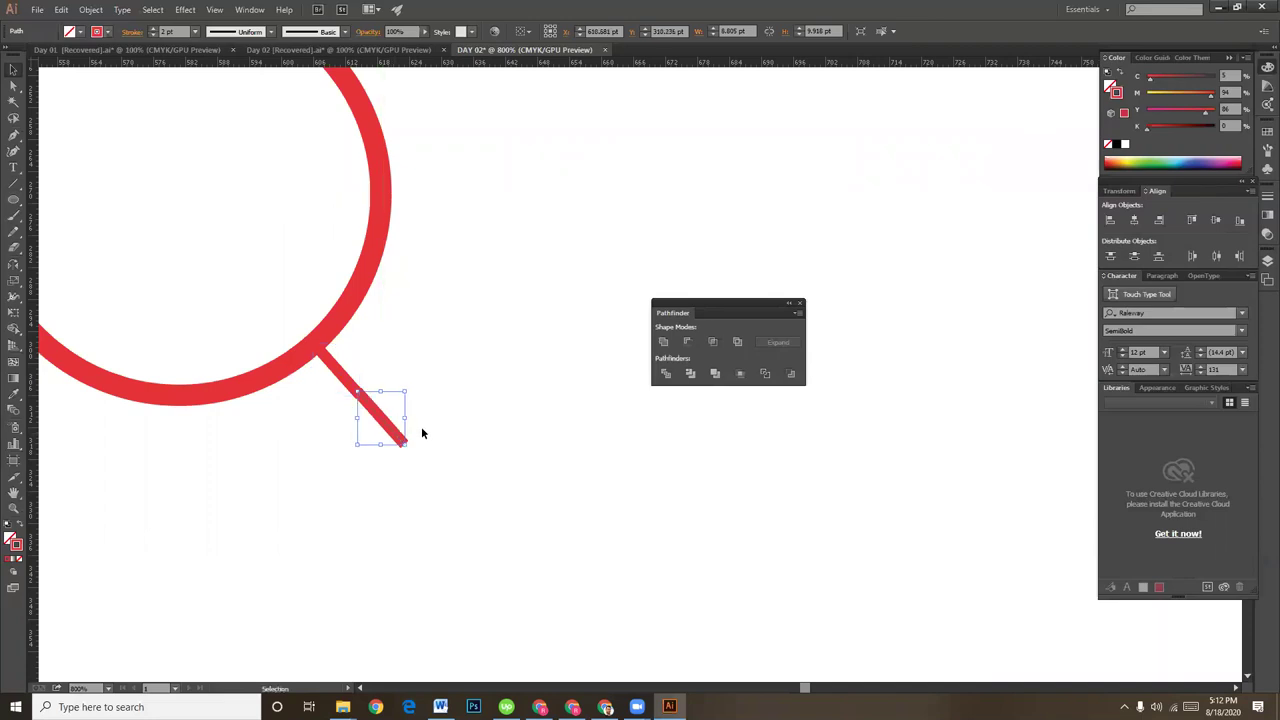
{"action": "left_click", "coordinate": [422, 430]}
{"action": "key", "text": "ctrl+plus"}
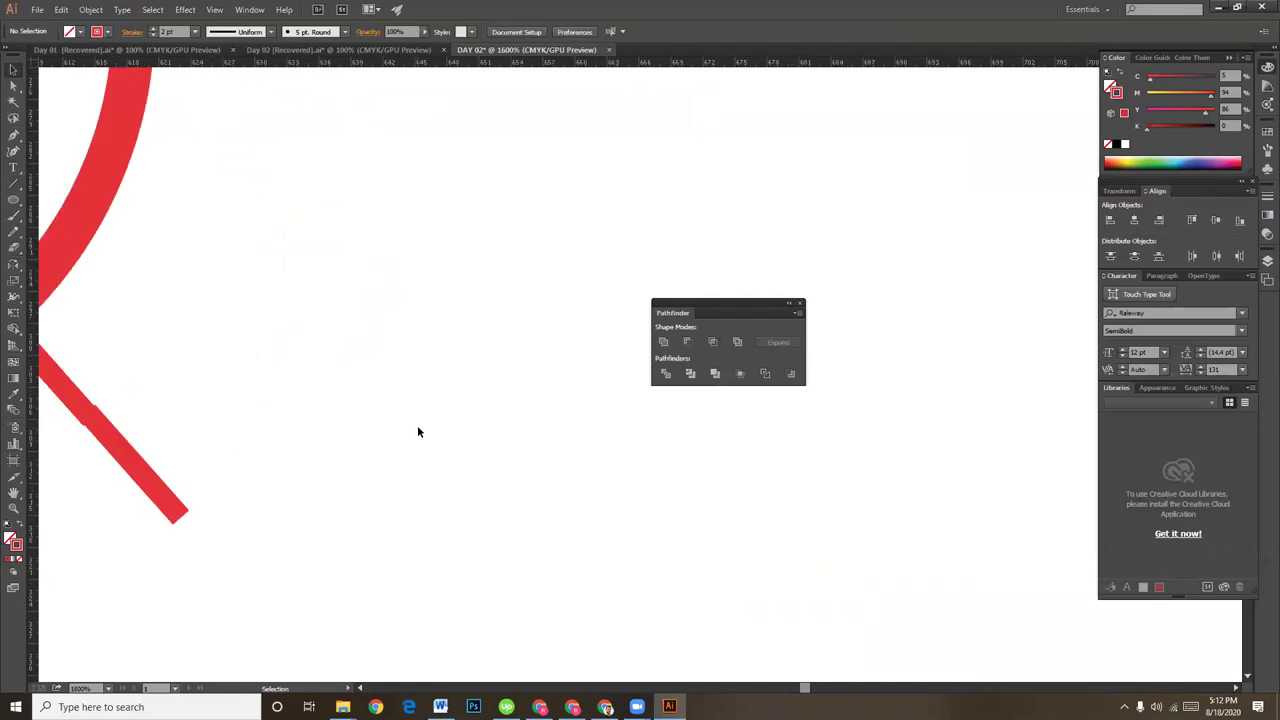
{"action": "left_click_drag", "start_coordinate": [417, 425], "coordinate": [506, 457]}
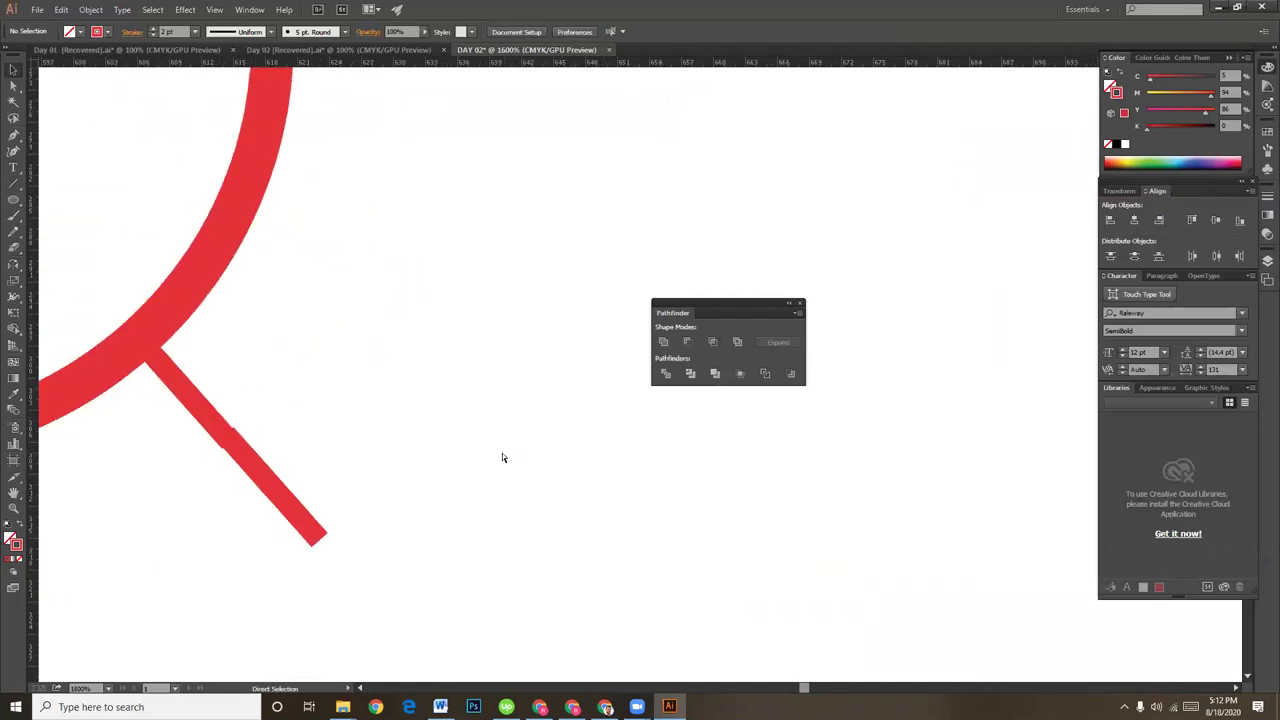
{"action": "key", "text": "ctrl+y"}
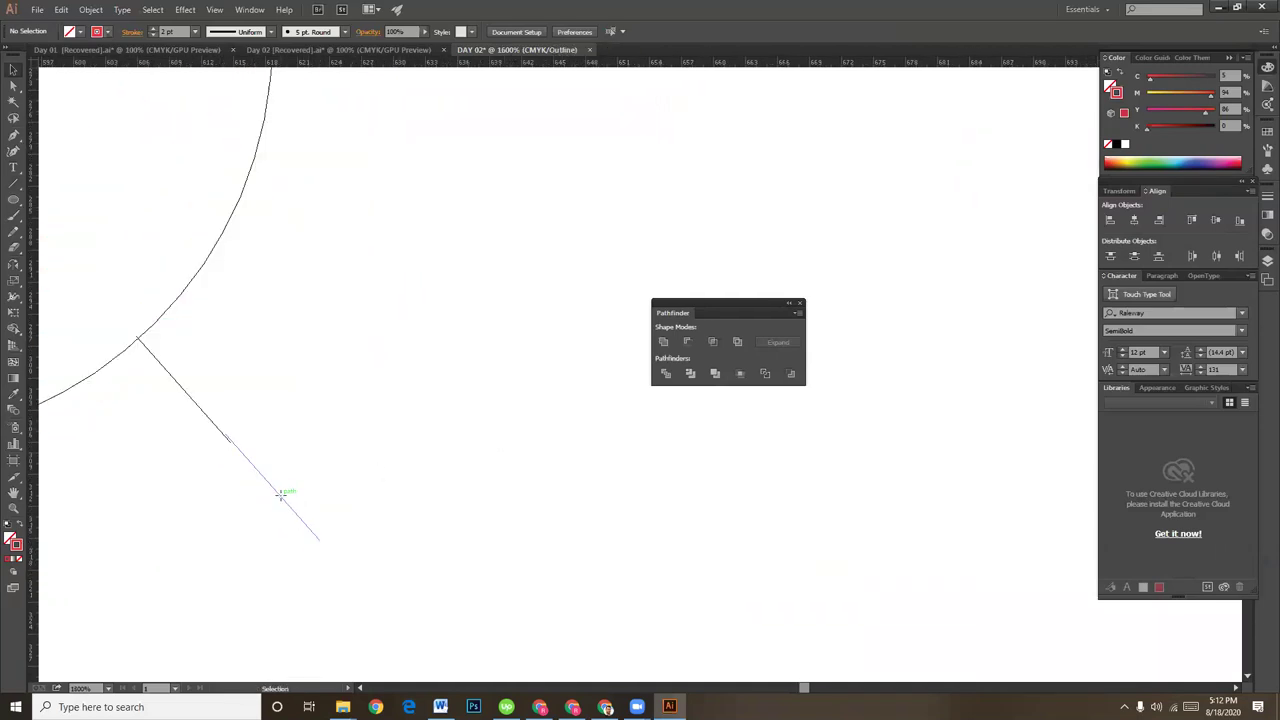
{"action": "left_click", "coordinate": [279, 494]}
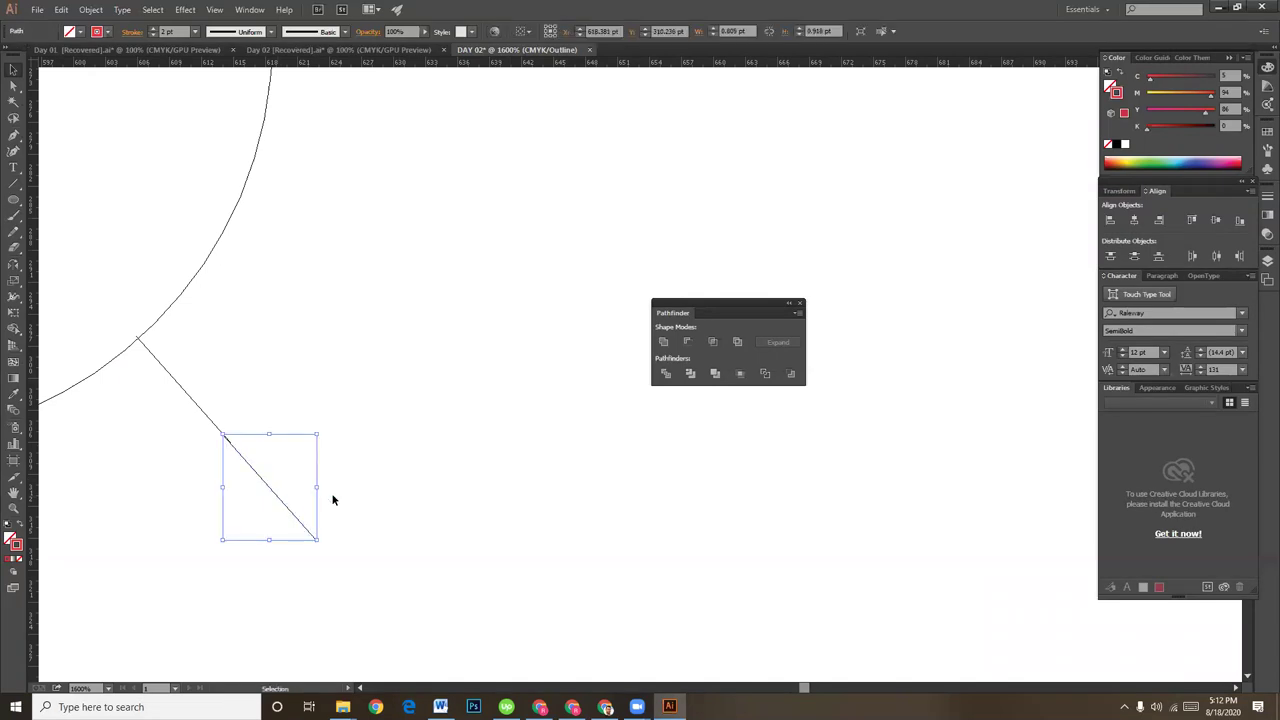
{"action": "left_click", "coordinate": [390, 500]}
{"action": "left_click", "coordinate": [300, 520]}
{"action": "key", "text": "a"}
{"action": "key", "text": "ctrl+y"}
{"action": "key", "text": "v"}
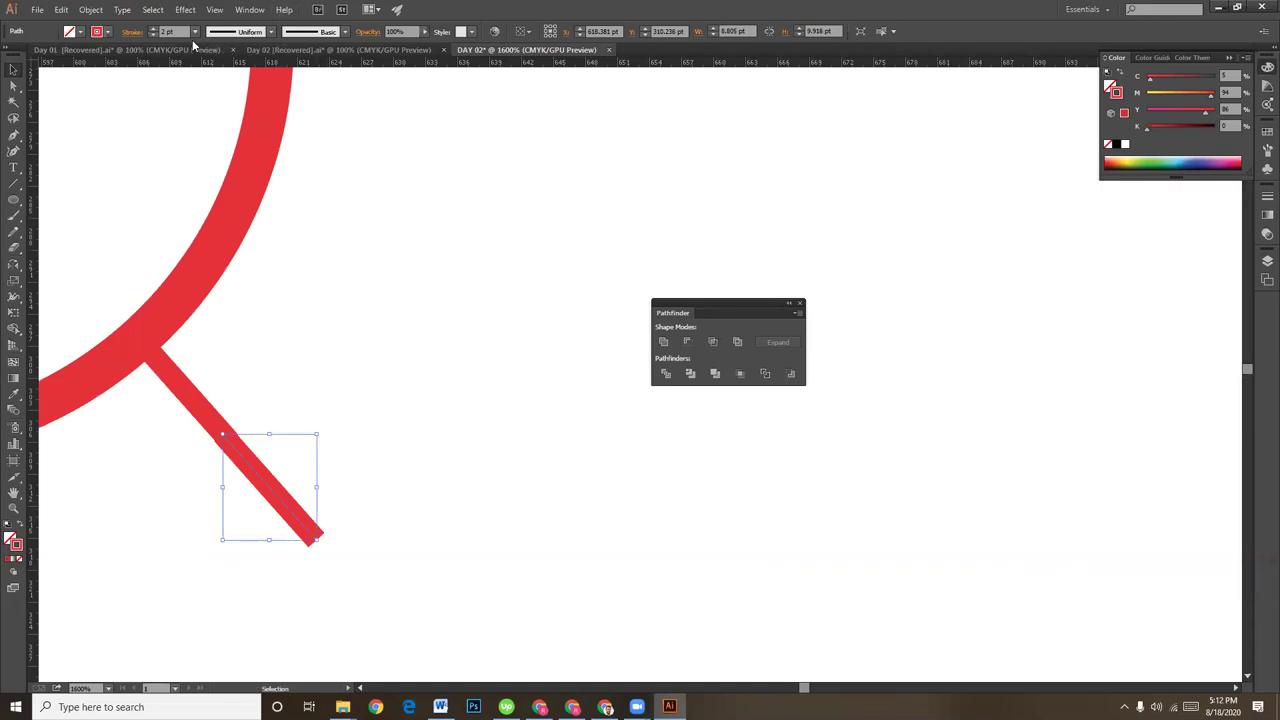
- Raise the copied handle segment's stroke weight to 5 pt
{"action": "left_click", "coordinate": [155, 30]}
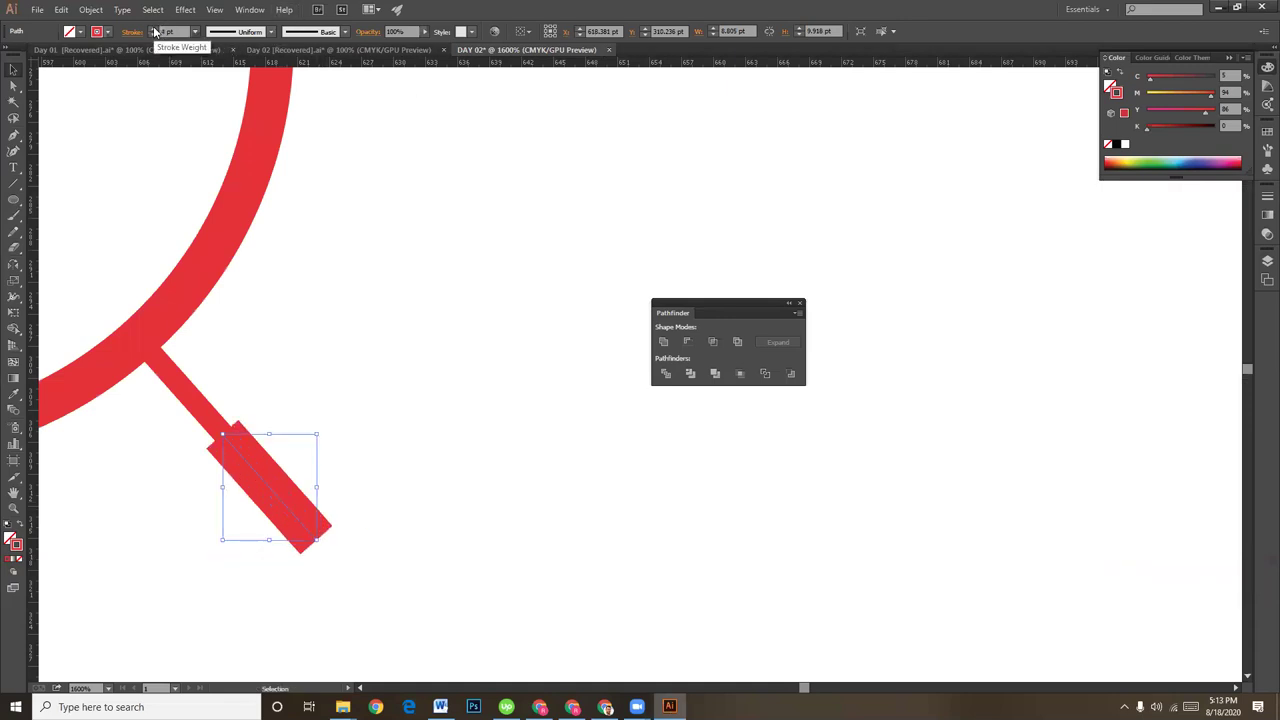
{"action": "left_click", "coordinate": [155, 30]}
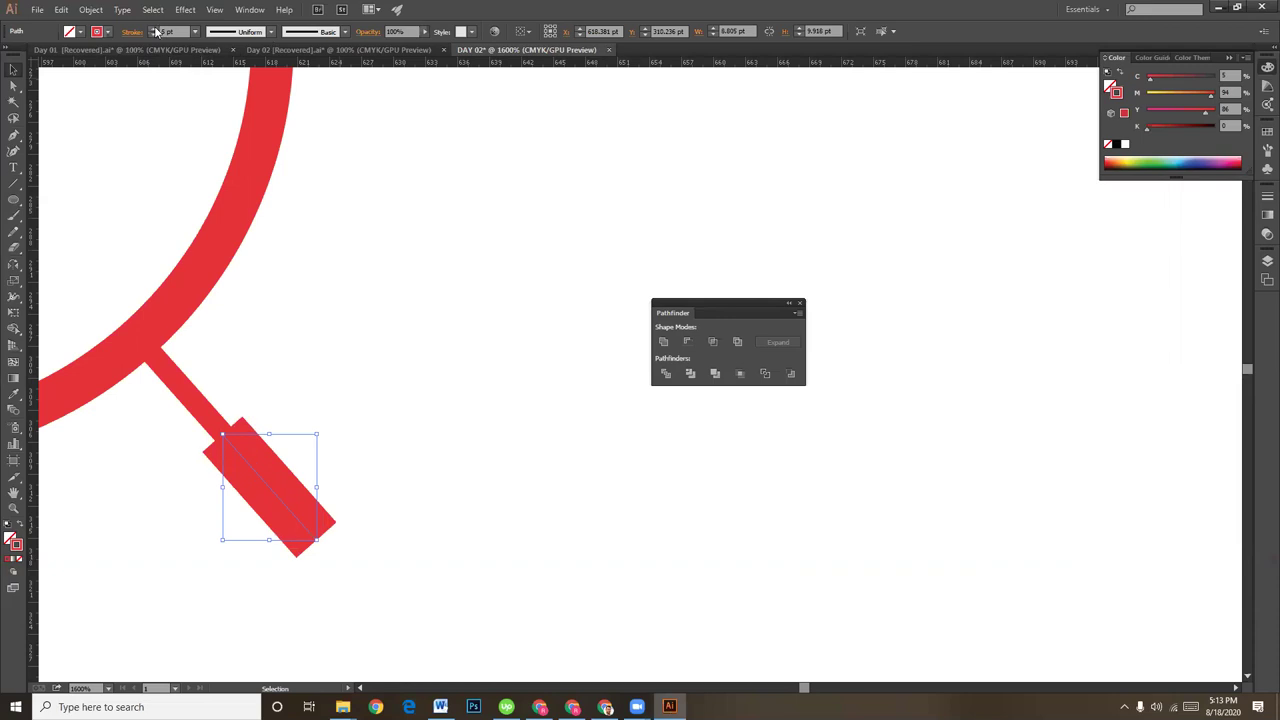
{"action": "left_click", "coordinate": [249, 9]}
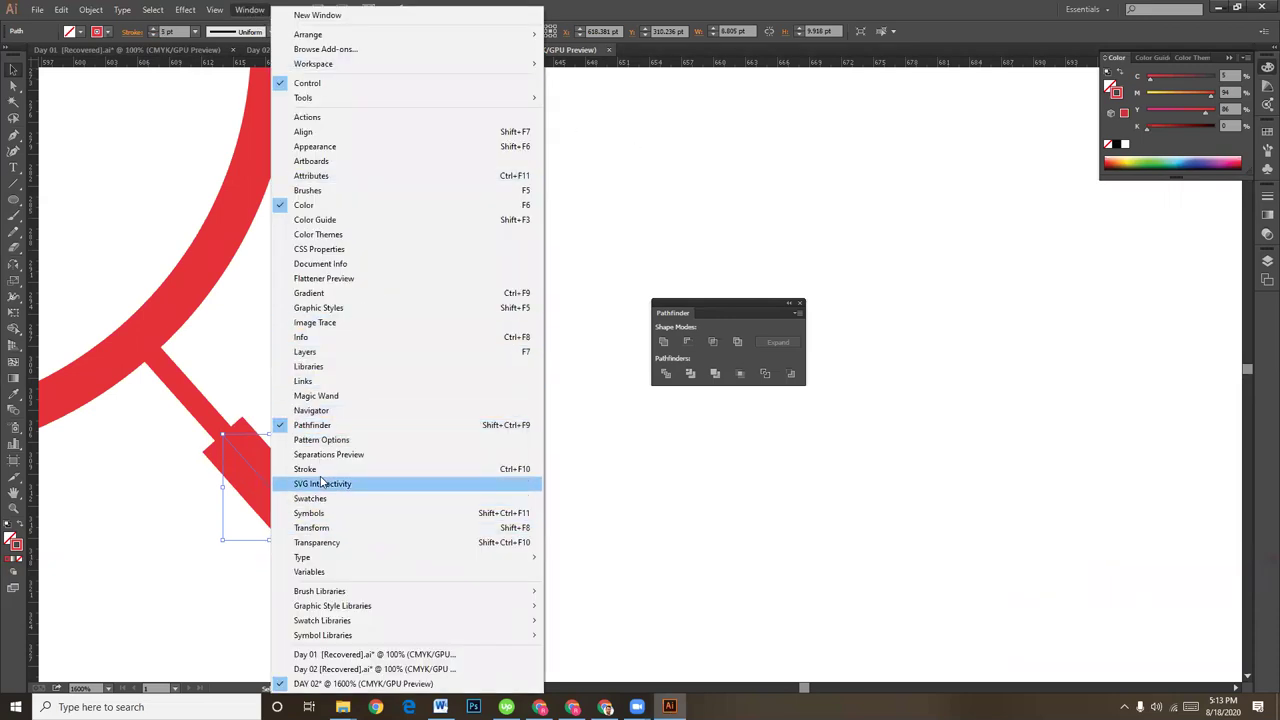
- Give the thick grip segment Round Caps in the Stroke panel
{"action": "left_click", "coordinate": [316, 470]}
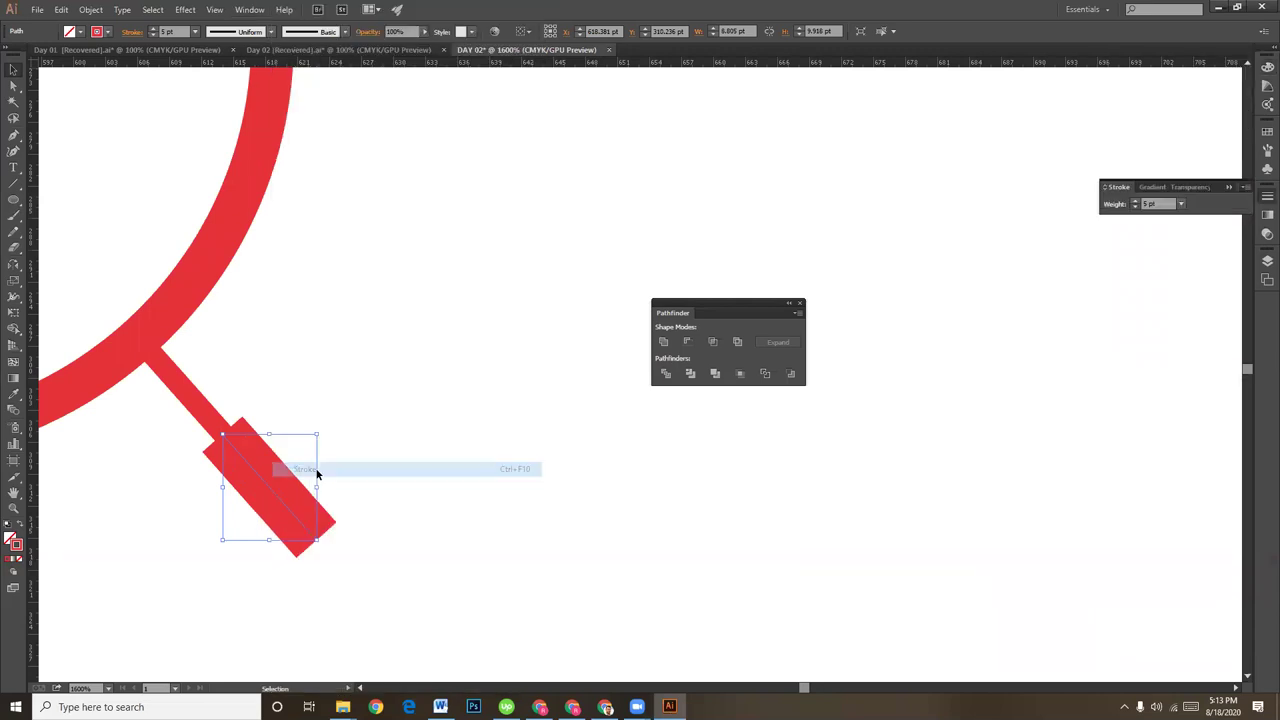
{"action": "left_click", "coordinate": [1106, 189]}
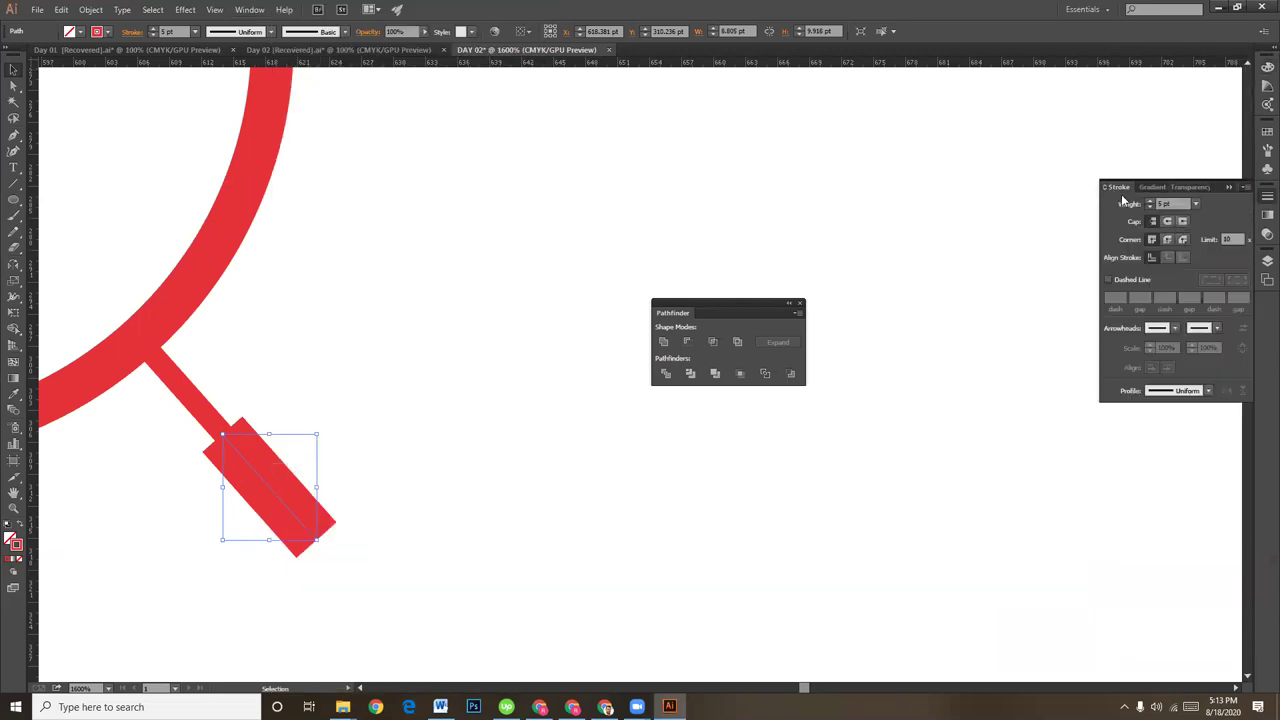
{"action": "left_click", "coordinate": [1166, 222]}
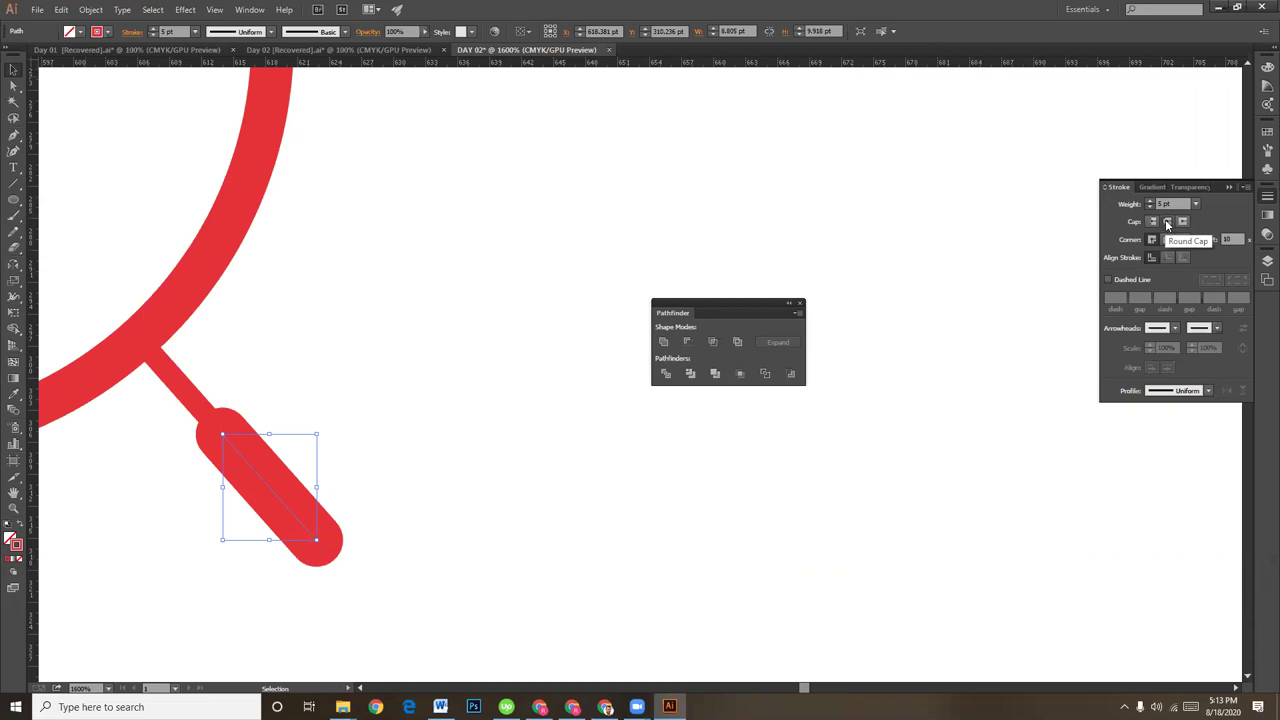
{"action": "left_click", "coordinate": [521, 385]}
{"action": "key", "text": "ctrl+minus"}
{"action": "key", "text": "ctrl+minus"}
{"action": "key", "text": "ctrl+minus"}
{"action": "key", "text": "ctrl+minus"}
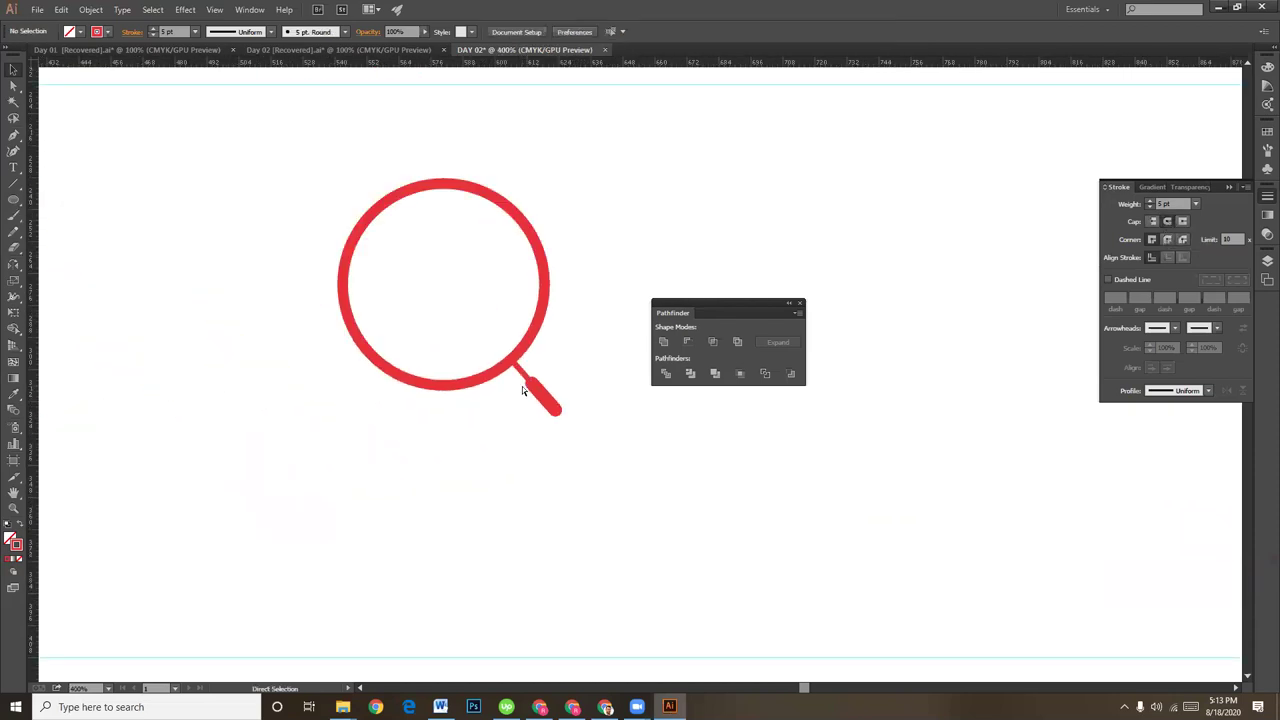
{"action": "key", "text": "ctrl+minus"}
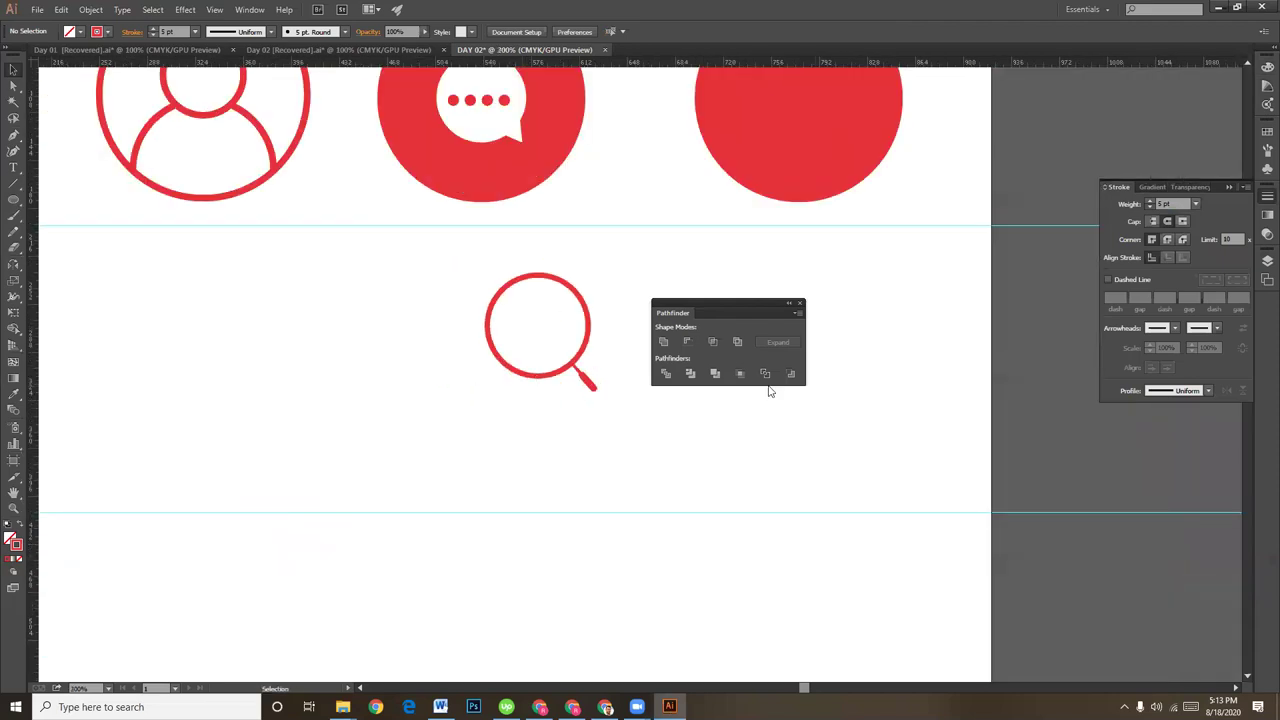
{"action": "key", "text": "ctrl+plus"}
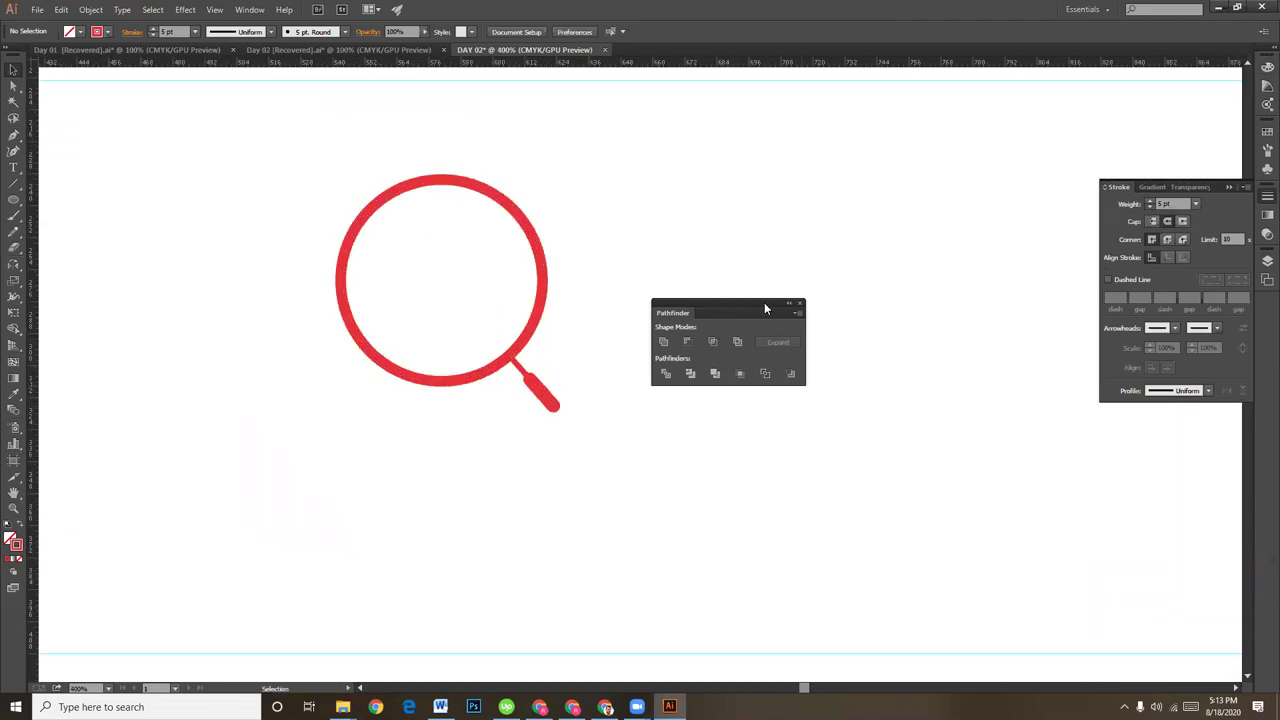
{"action": "left_click_drag", "start_coordinate": [634, 483], "coordinate": [616, 555]}
- Make a 90% scaled copy of the ring and adjust its stroke, then undo the attempt
{"action": "left_click", "coordinate": [529, 350]}
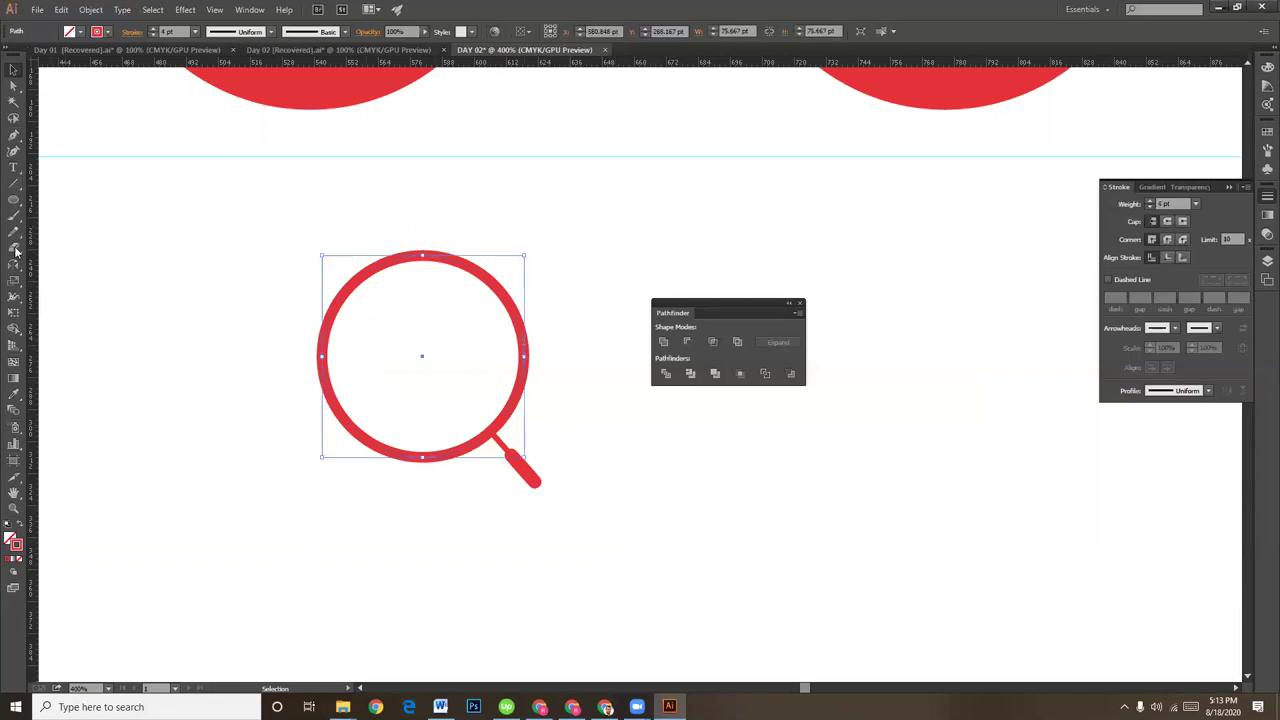
{"action": "left_click", "coordinate": [14, 281]}
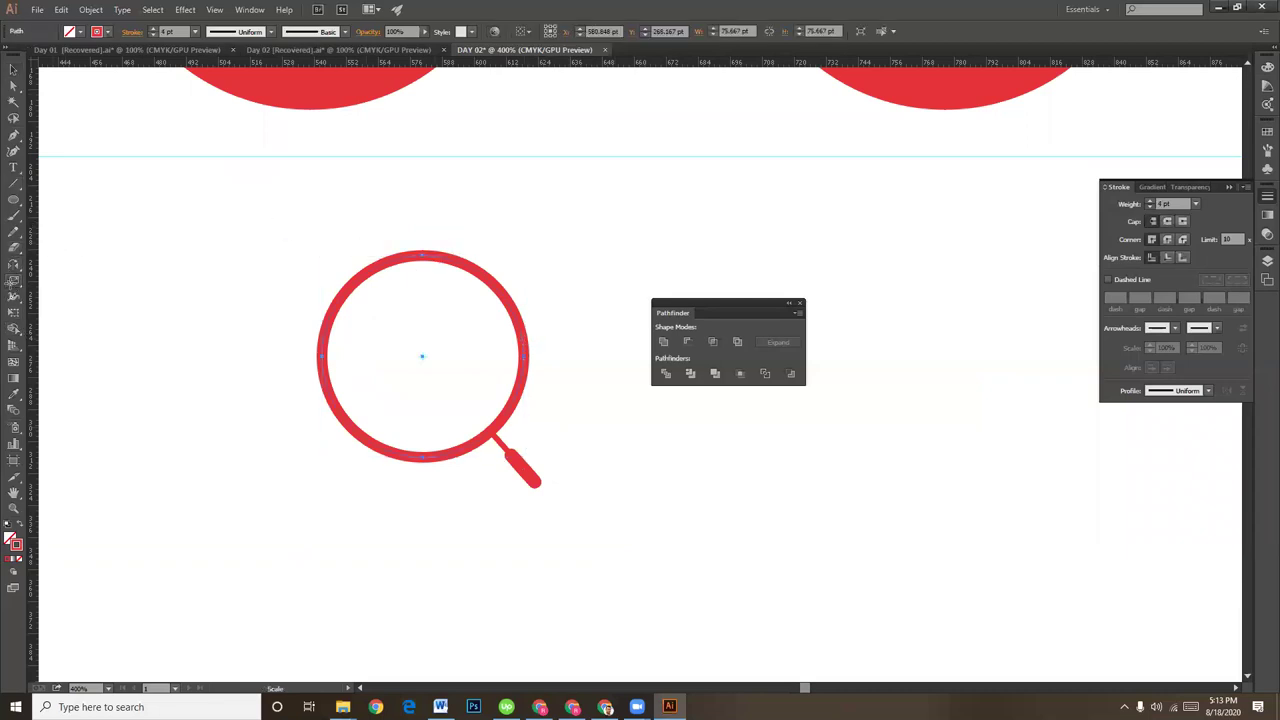
{"action": "double_click", "coordinate": [14, 281]}
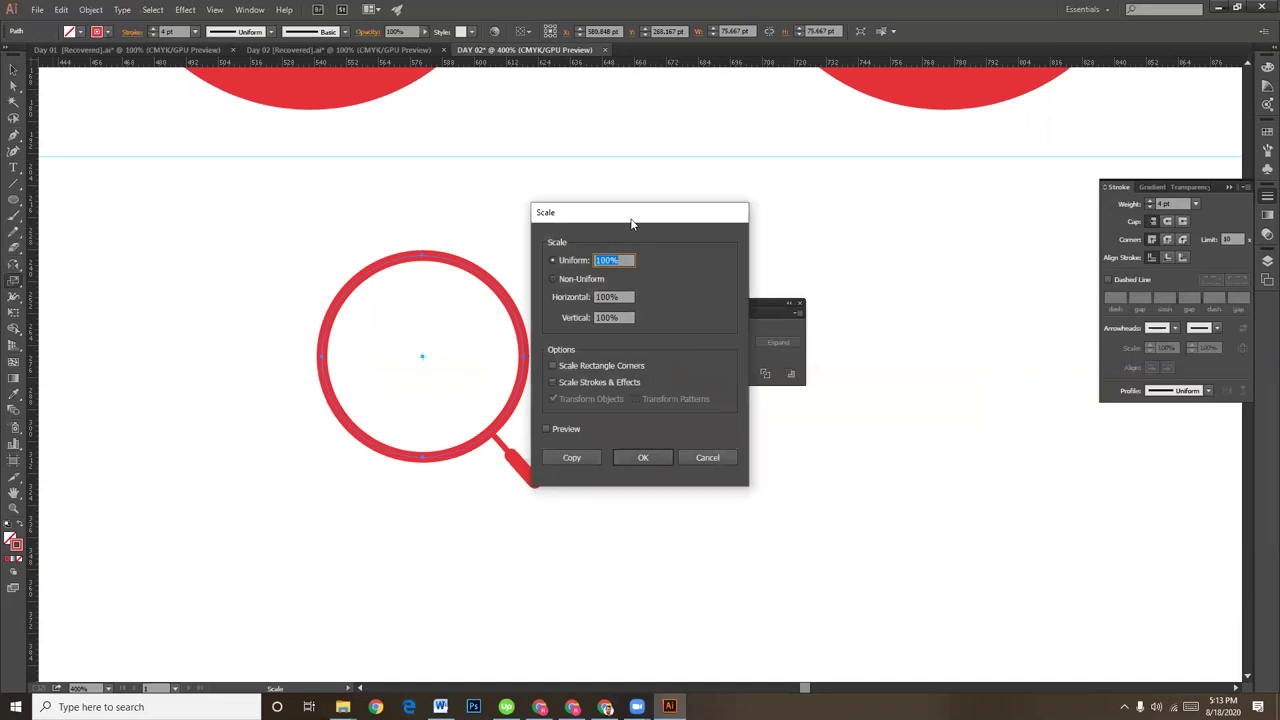
{"action": "left_click_drag", "start_coordinate": [631, 224], "coordinate": [860, 233]}
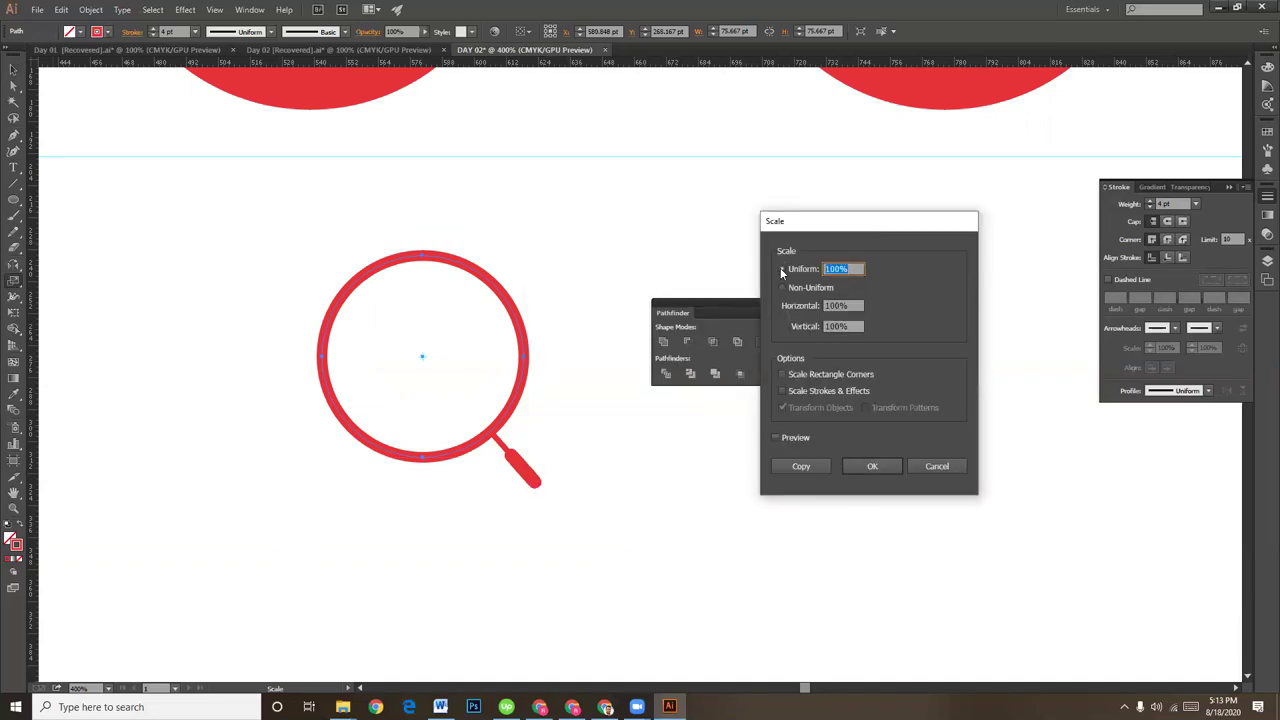
{"action": "type", "text": "90"}
{"action": "left_click", "coordinate": [801, 466]}
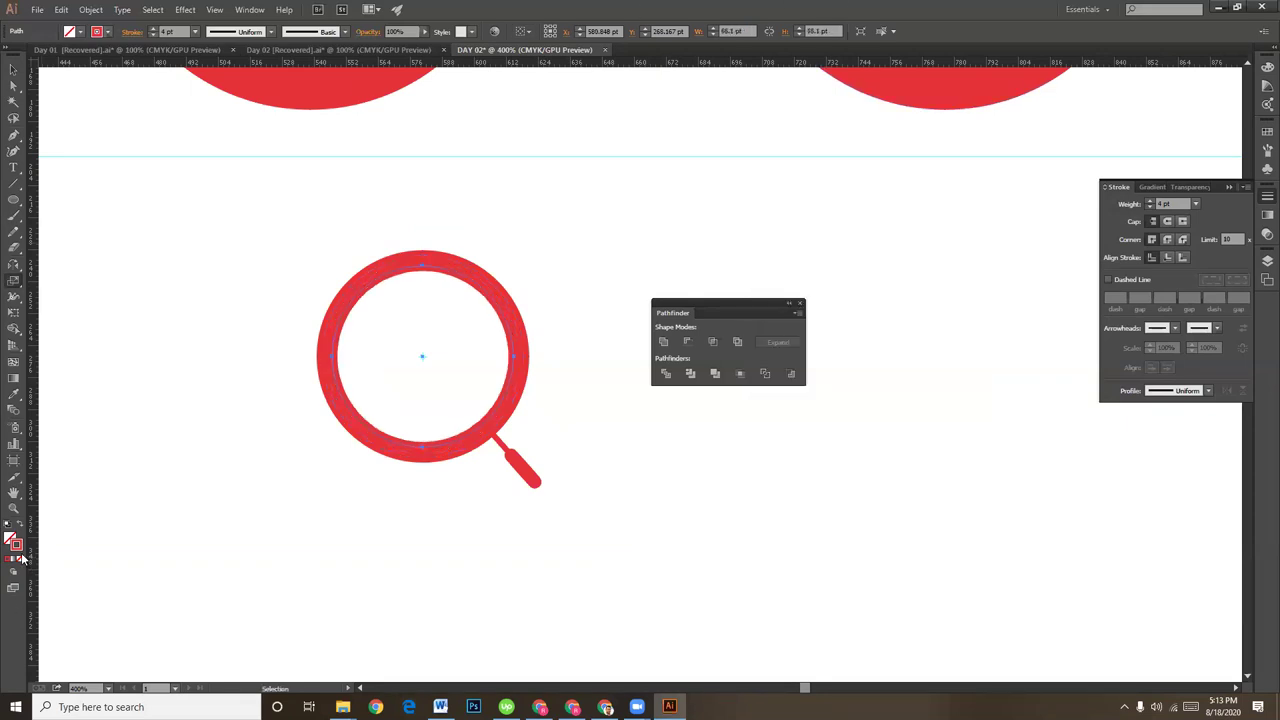
{"action": "key", "text": "v"}
{"action": "left_click", "coordinate": [152, 35]}
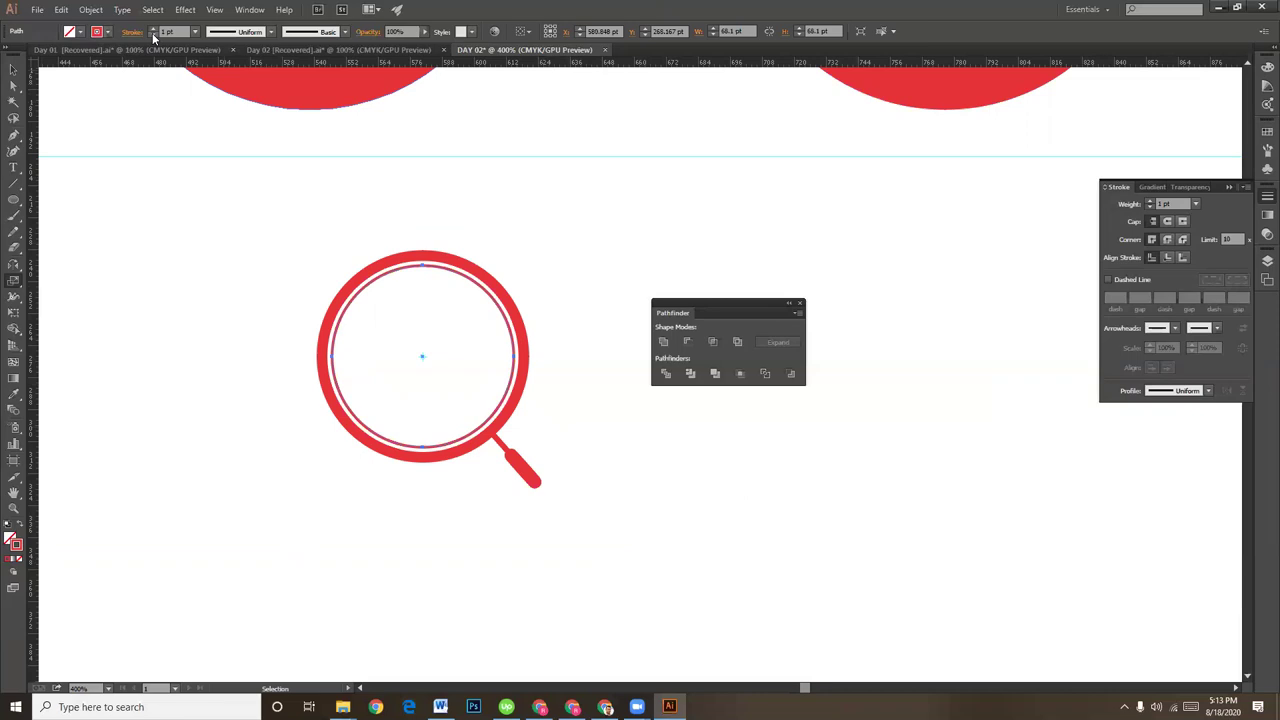
{"action": "left_click", "coordinate": [152, 34]}
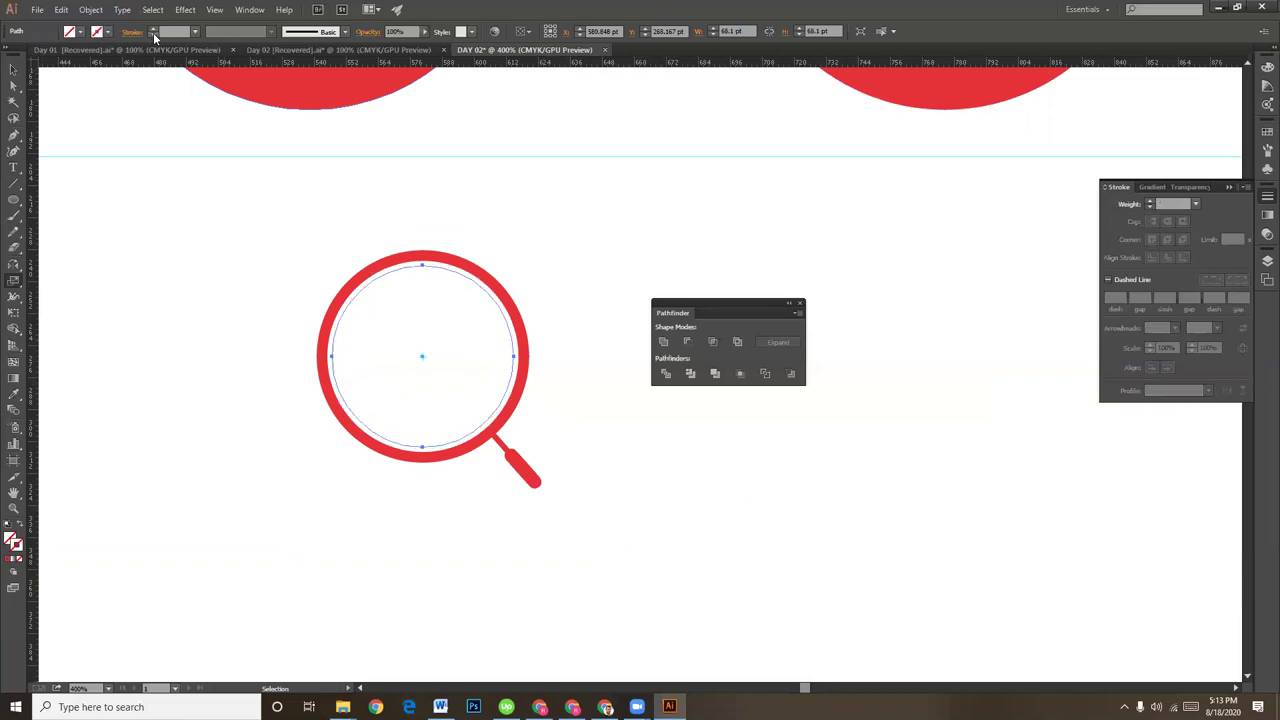
{"action": "key", "text": "ctrl+z"}
{"action": "key", "text": "ctrl+z"}
{"action": "key", "text": "ctrl+z"}
{"action": "key", "text": "ctrl+z"}
{"action": "key", "text": "ctrl+z"}
- Scale a copy of the ring to 80% and set its stroke weight to 1 pt
{"action": "key", "text": "s"}
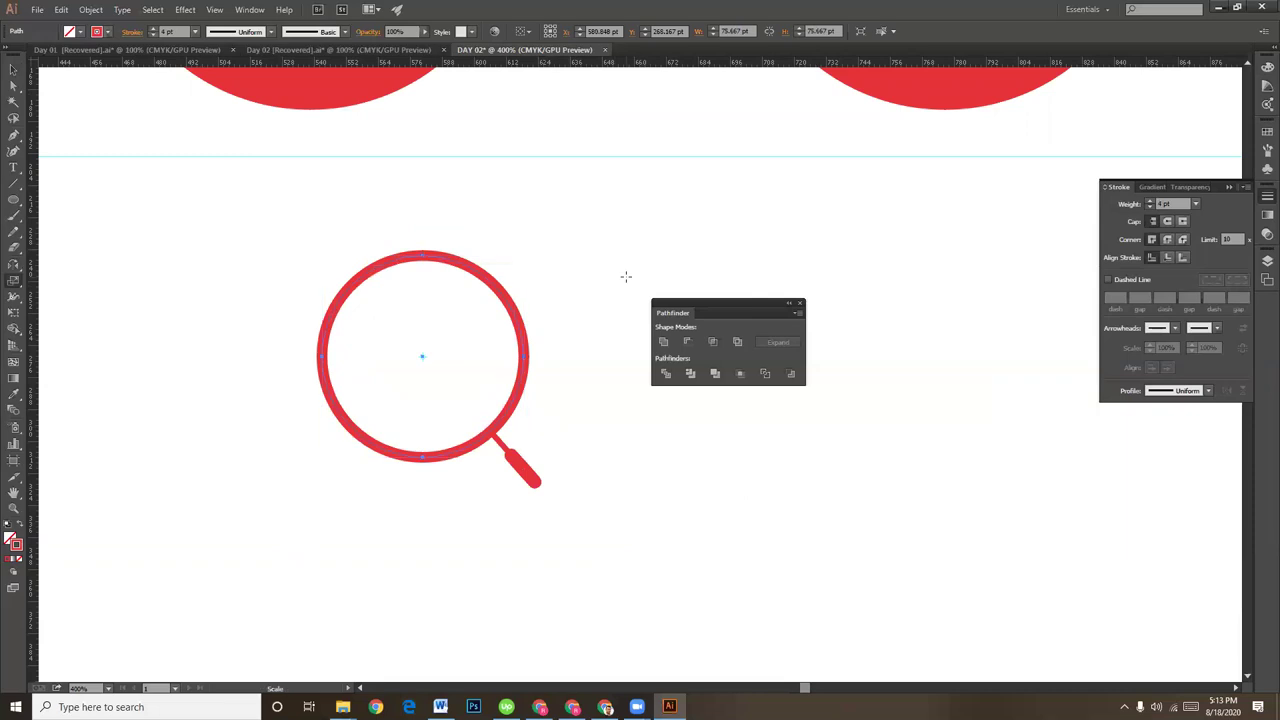
{"action": "double_click", "coordinate": [13, 281]}
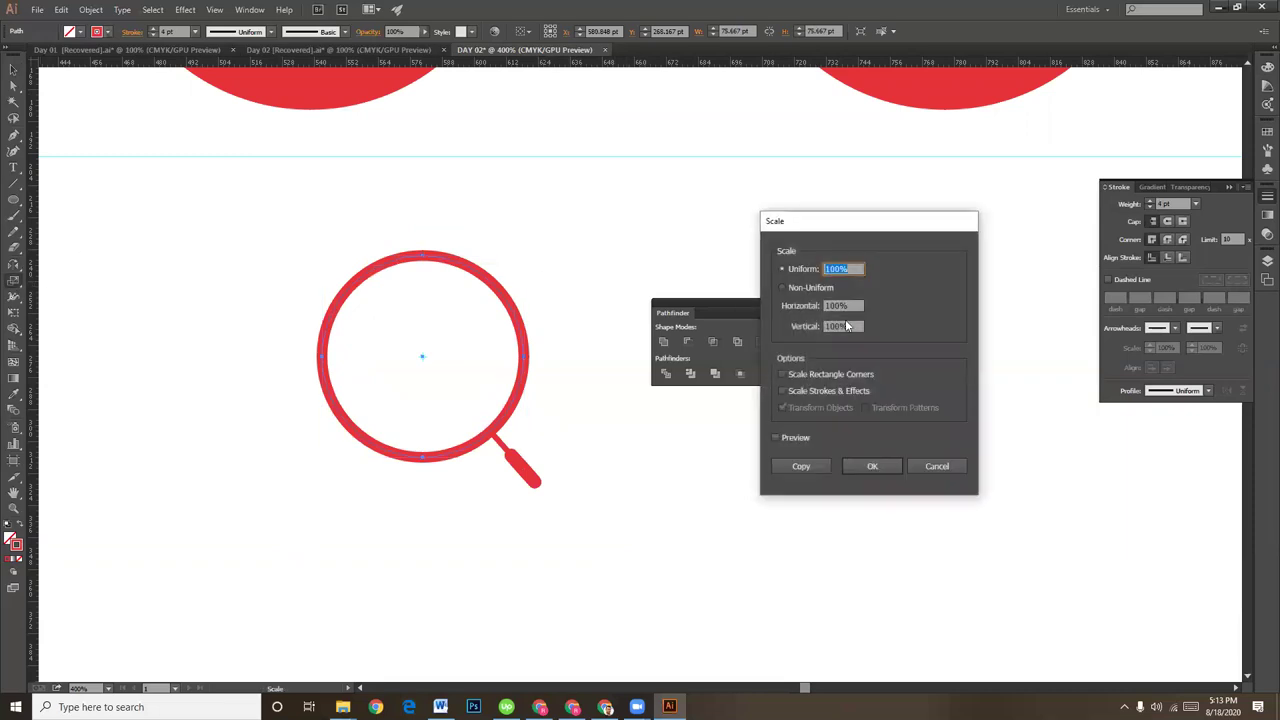
{"action": "type", "text": "80"}
{"action": "left_click", "coordinate": [820, 466]}
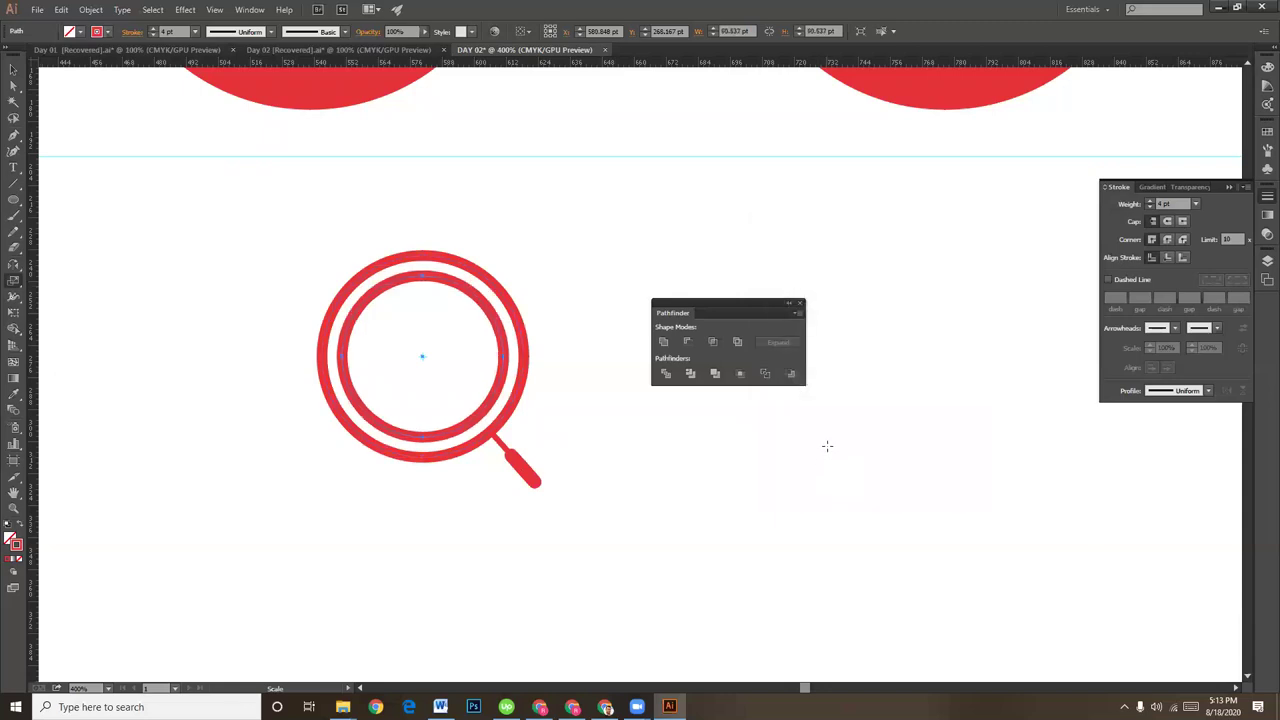
{"action": "key", "text": "v"}
{"action": "left_click", "coordinate": [152, 33]}
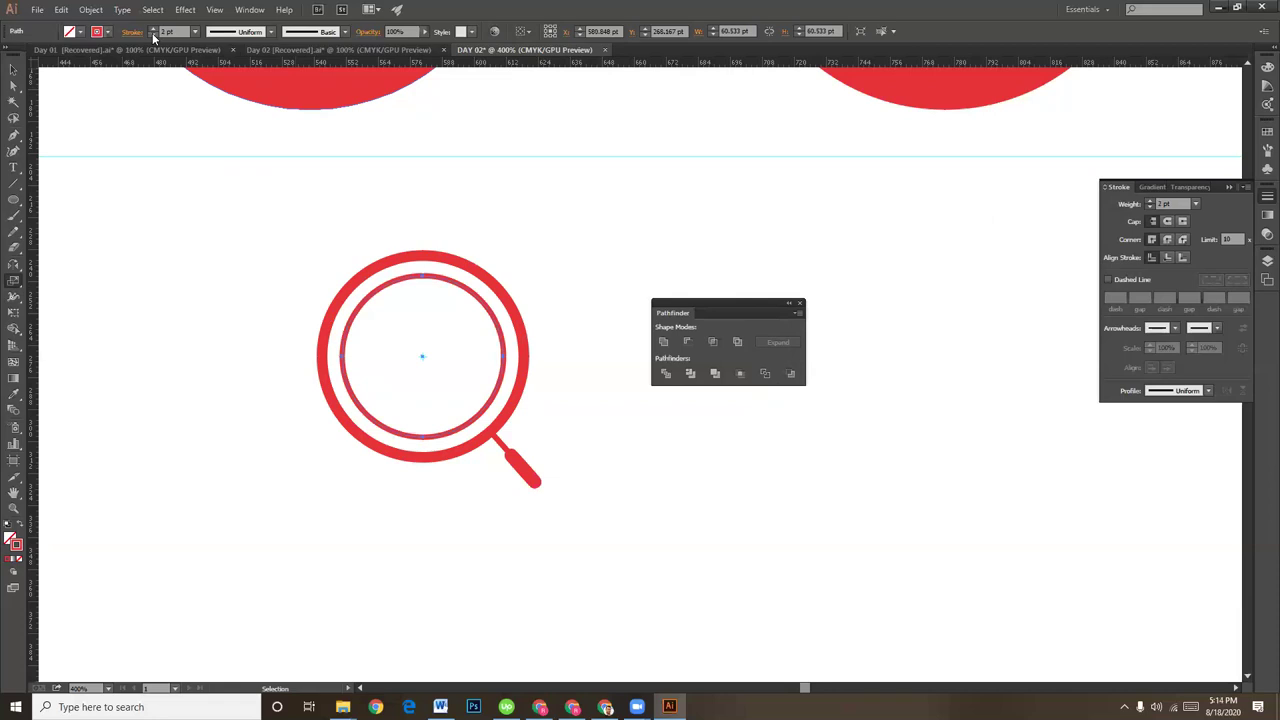
{"action": "left_click", "coordinate": [152, 33]}
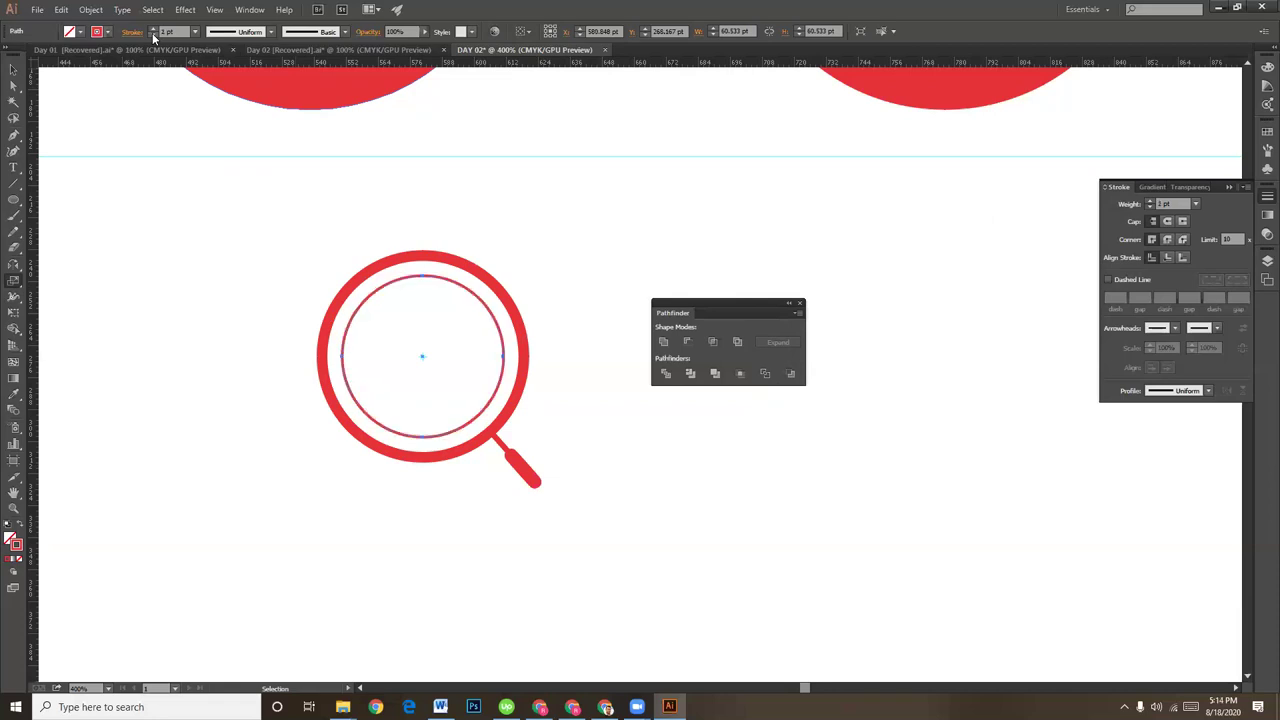
{"action": "key", "text": "ctrl+plus"}
- Delete the inner circle's bottom and left segments and give the remaining upper-right arc round caps
{"action": "key", "text": "s"}
{"action": "left_click", "coordinate": [13, 86]}
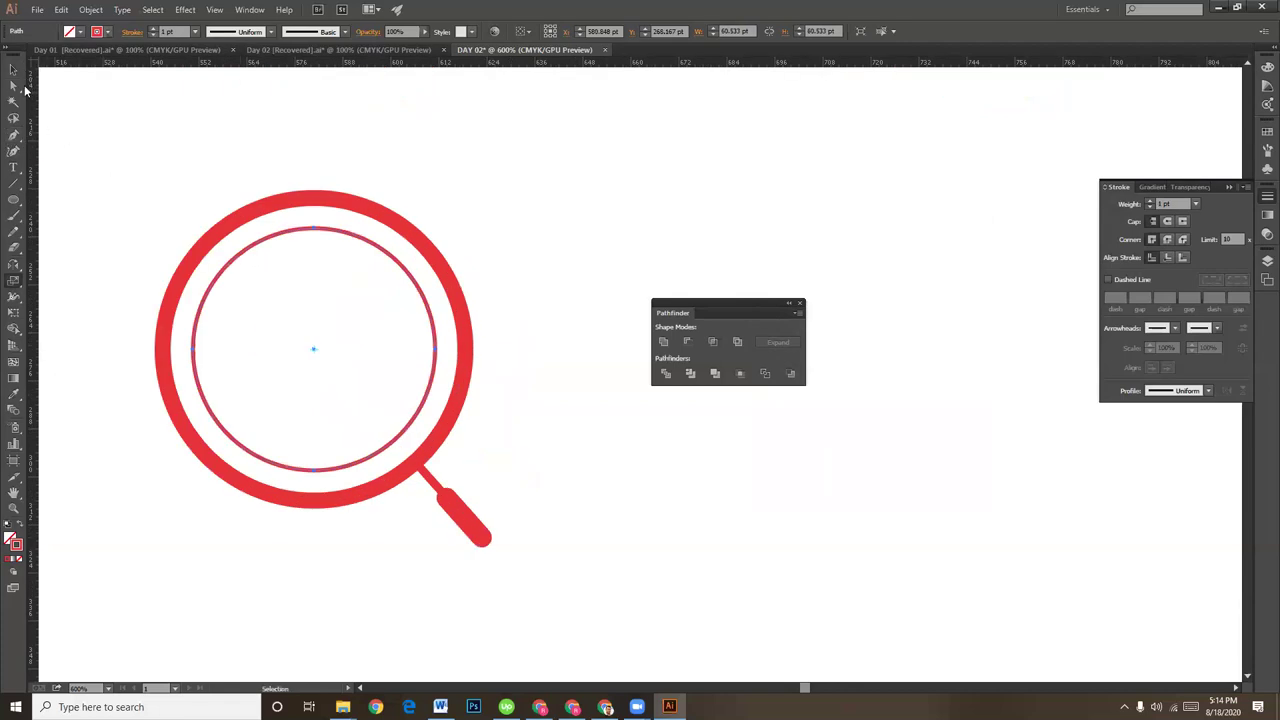
{"action": "left_click", "coordinate": [302, 476]}
{"action": "key", "text": "Delete"}
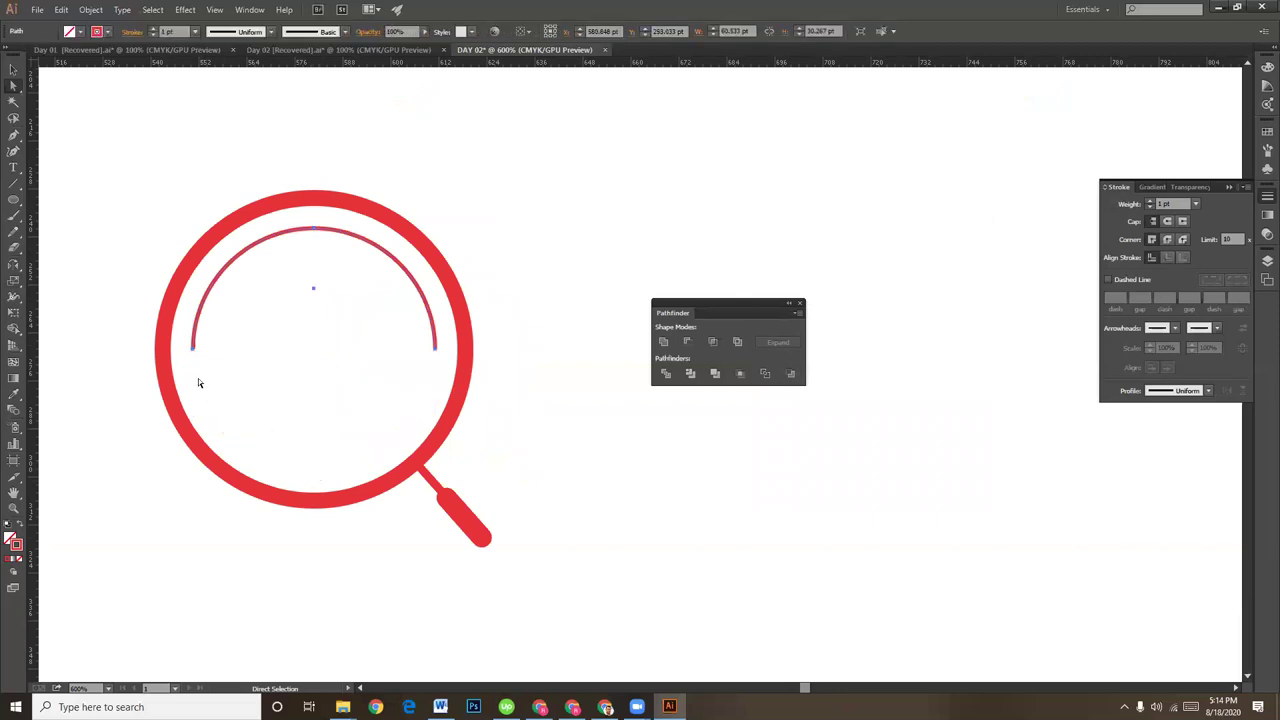
{"action": "left_click", "coordinate": [191, 330]}
{"action": "key", "text": "Delete"}
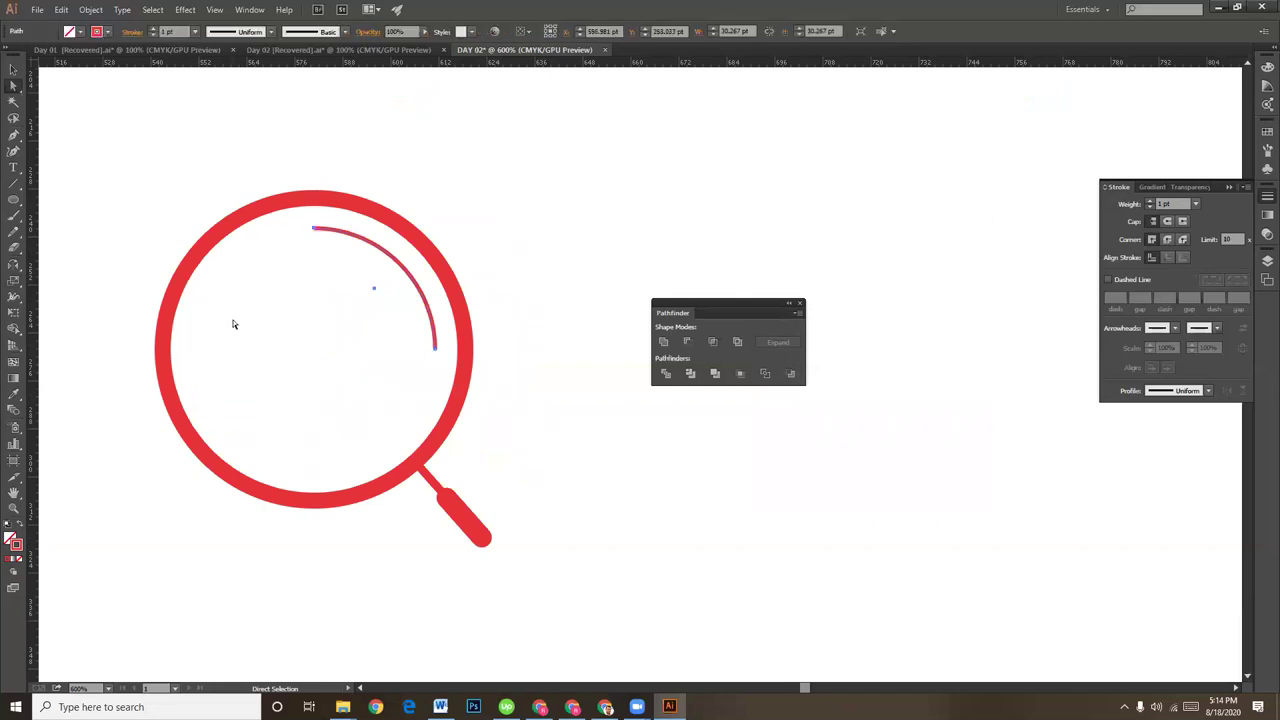
{"action": "left_click", "coordinate": [1168, 222]}
{"action": "left_click", "coordinate": [13, 68]}
{"action": "left_click", "coordinate": [604, 205]}
{"action": "key", "text": "ctrl+minus"}
{"action": "key", "text": "ctrl+minus"}
{"action": "key", "text": "ctrl+minus"}
{"action": "key", "text": "ctrl+minus"}
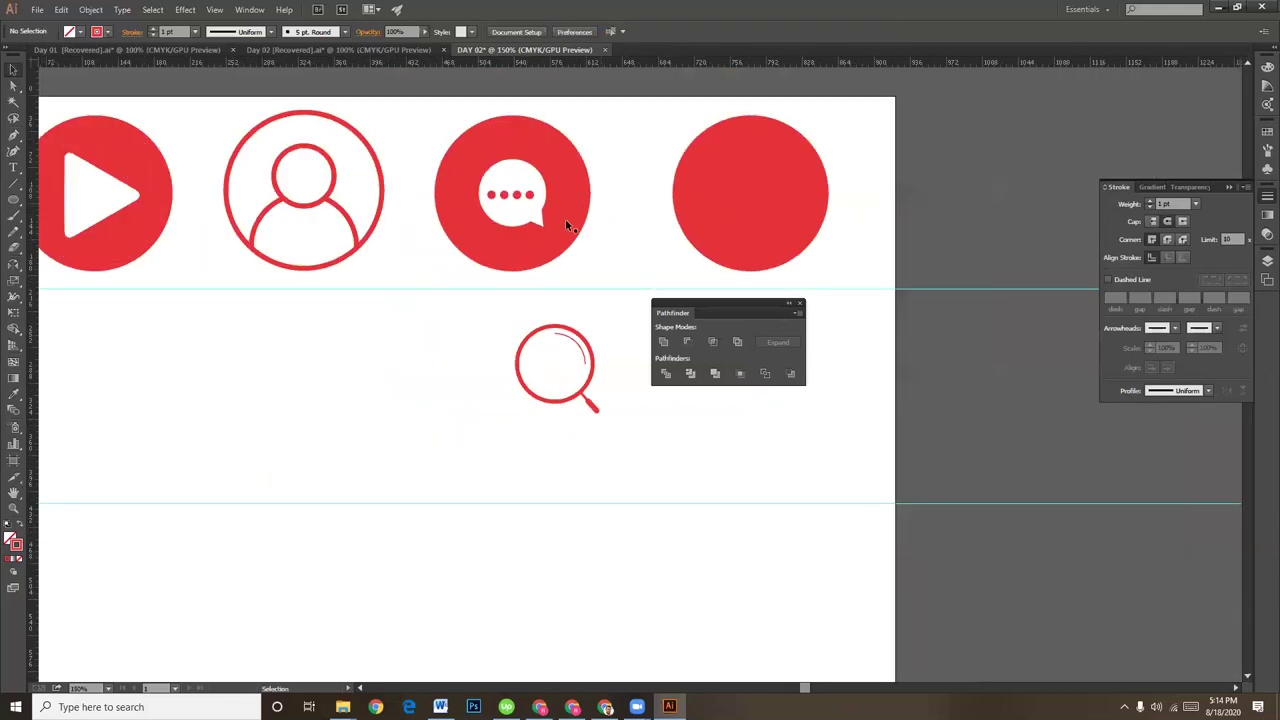
- Drag the magnifier paths into the empty fourth red circle and zoom in to 200% on it
{"action": "left_click_drag", "start_coordinate": [508, 390], "coordinate": [341, 398]}
{"action": "key", "text": "a"}
{"action": "left_click_drag", "start_coordinate": [310, 336], "coordinate": [502, 458]}
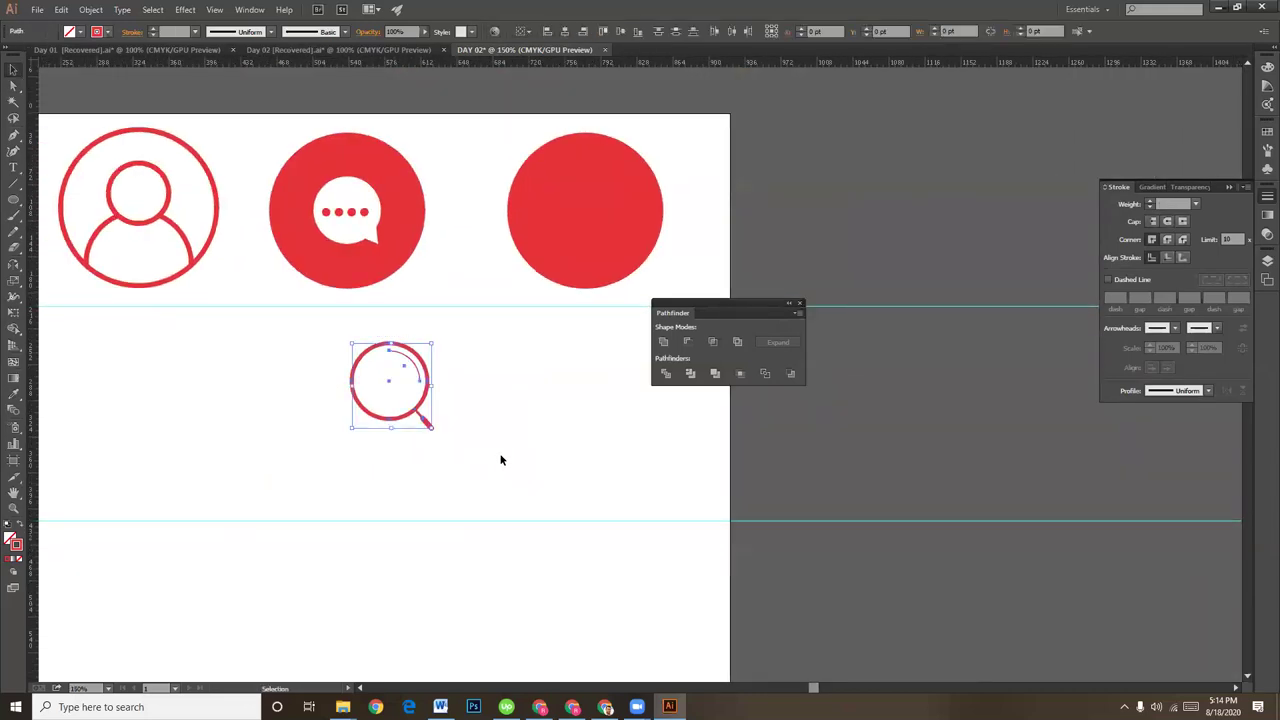
{"action": "left_click", "coordinate": [455, 428]}
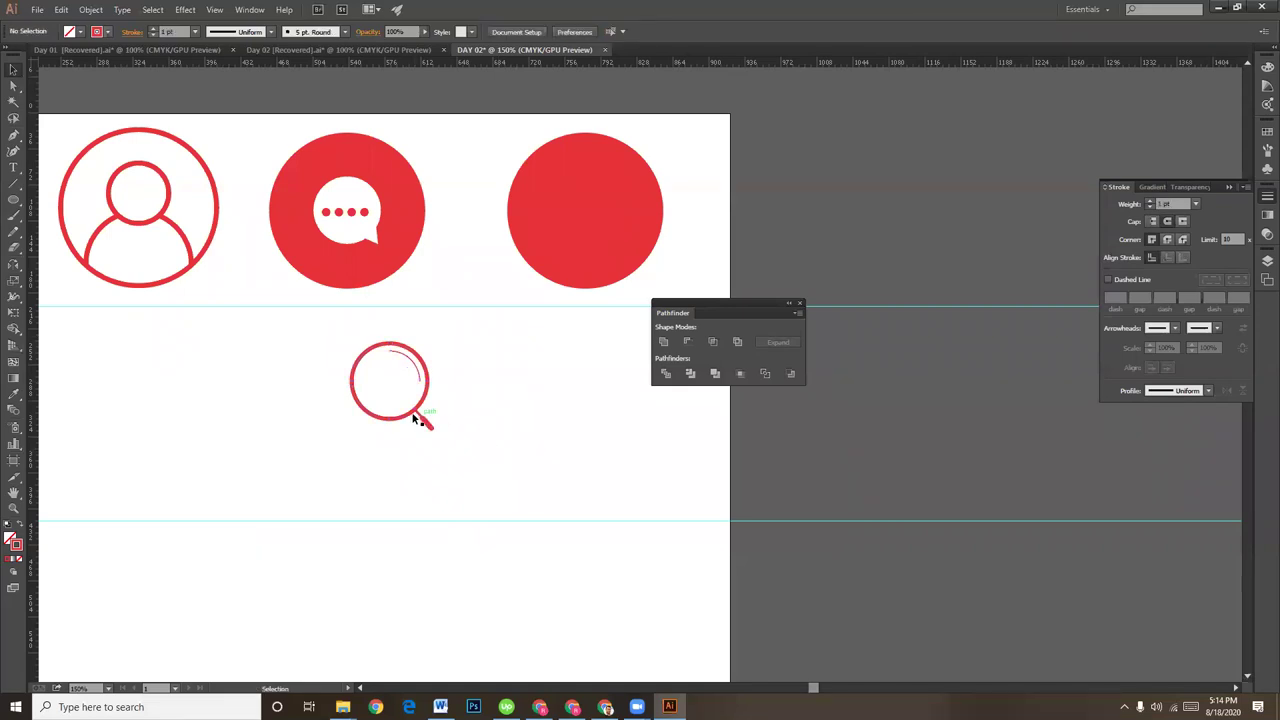
{"action": "mouse_move", "coordinate": [421, 391]}
{"action": "left_mouse_down"}
{"action": "mouse_move", "coordinate": [581, 302]}
{"action": "mouse_move", "coordinate": [601, 232]}
{"action": "left_mouse_up"}
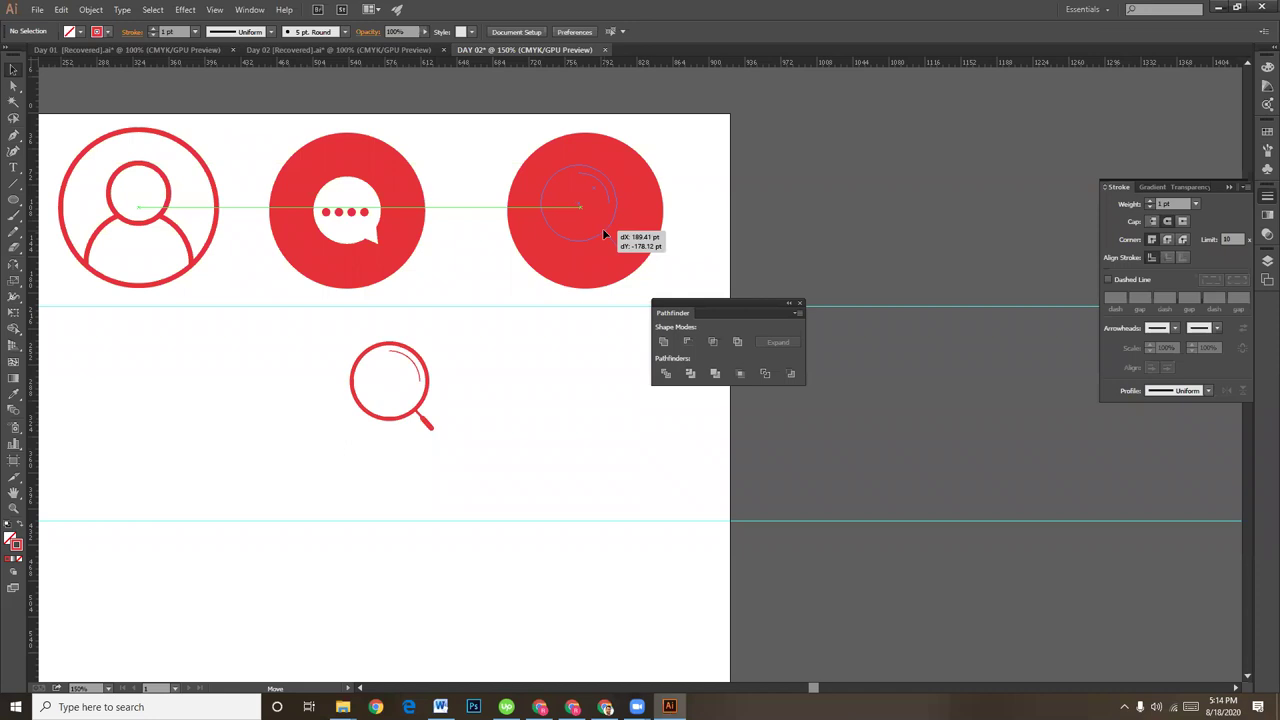
{"action": "left_click_drag", "start_coordinate": [602, 232], "coordinate": [602, 228]}
{"action": "key", "text": "a"}
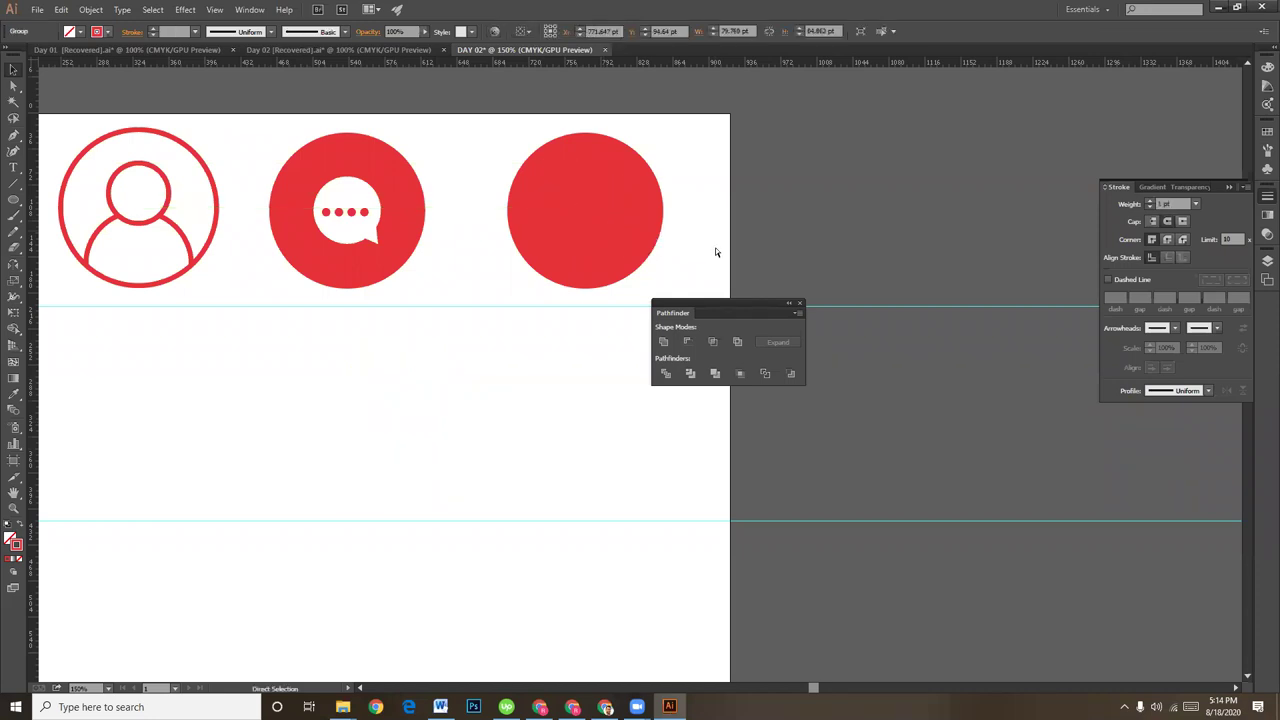
{"action": "key", "text": "ctrl+plus"}
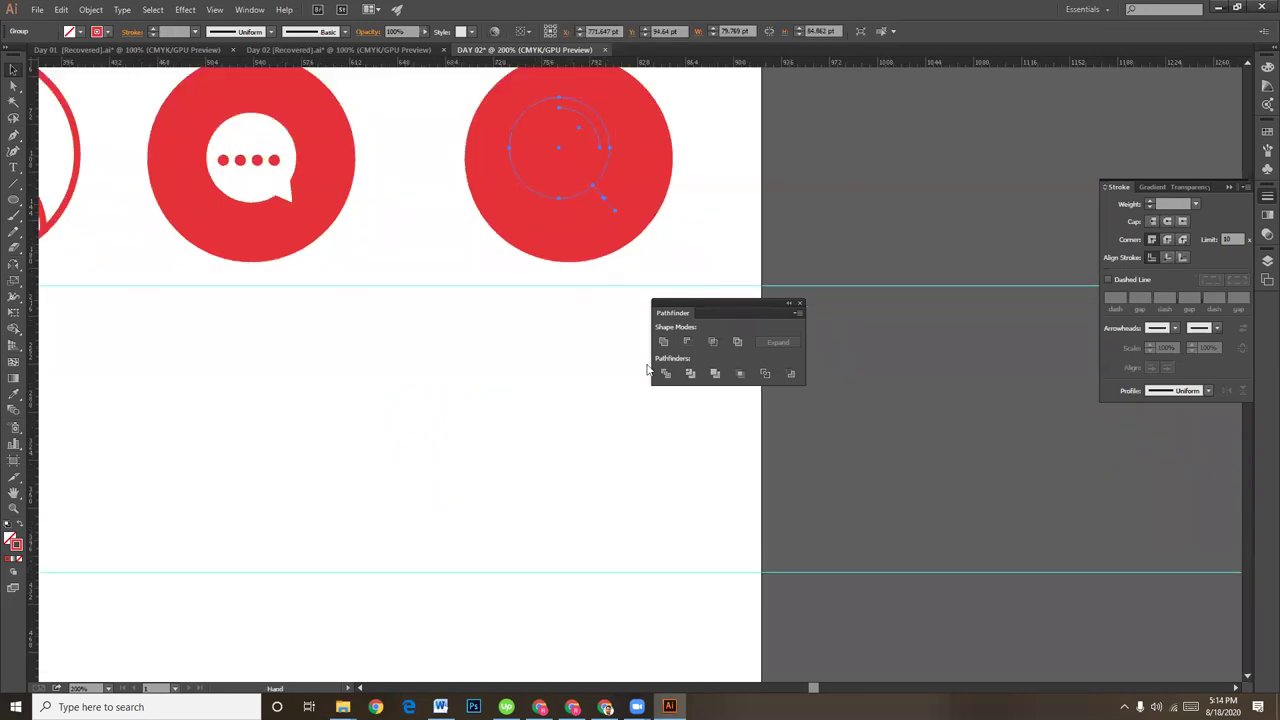
{"action": "left_click_drag", "start_coordinate": [591, 331], "coordinate": [516, 472]}
{"action": "key", "text": "v"}
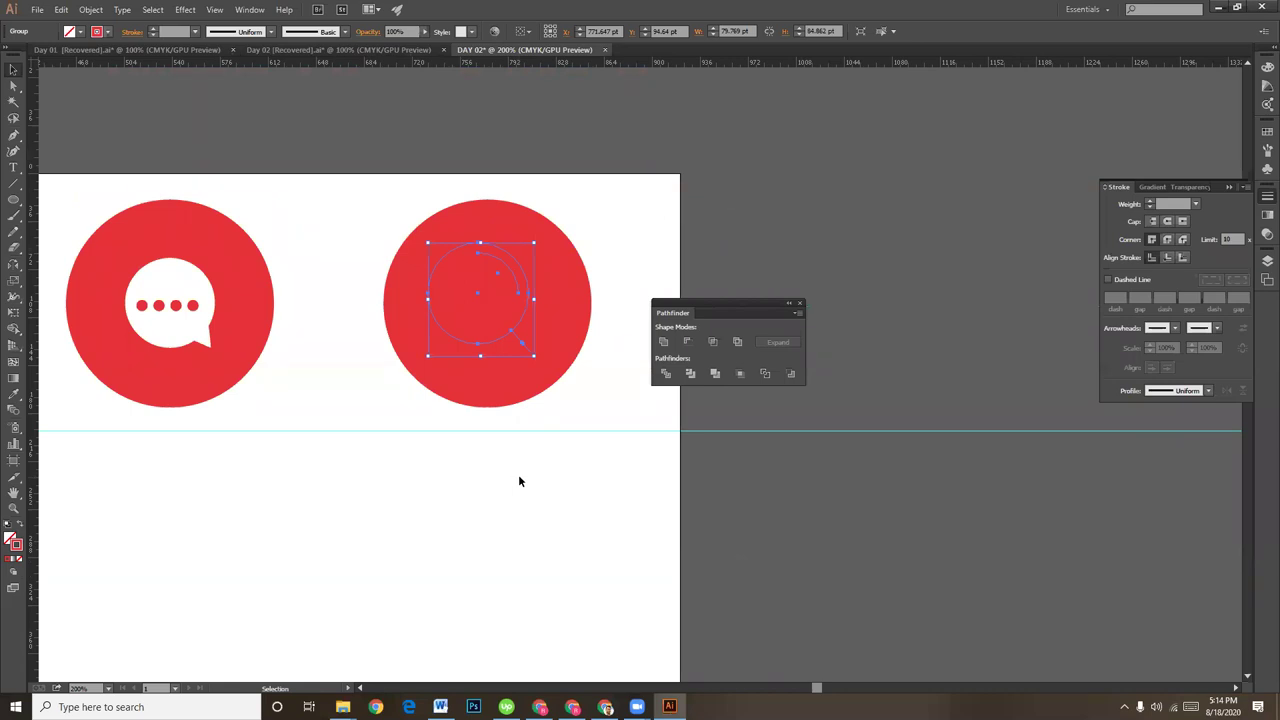
- Give the large red circle a reddish stroke, trying and undoing a fill/stroke swap
{"action": "left_click", "coordinate": [587, 280]}
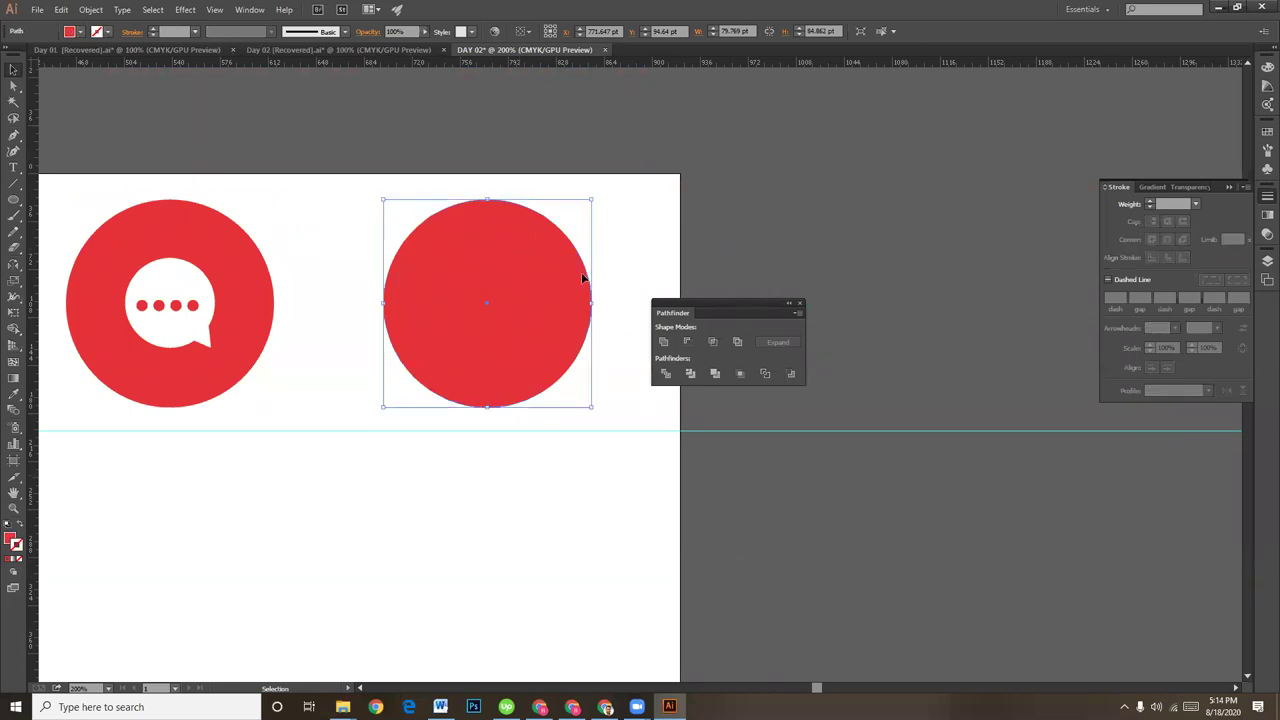
{"action": "left_click", "coordinate": [1262, 88]}
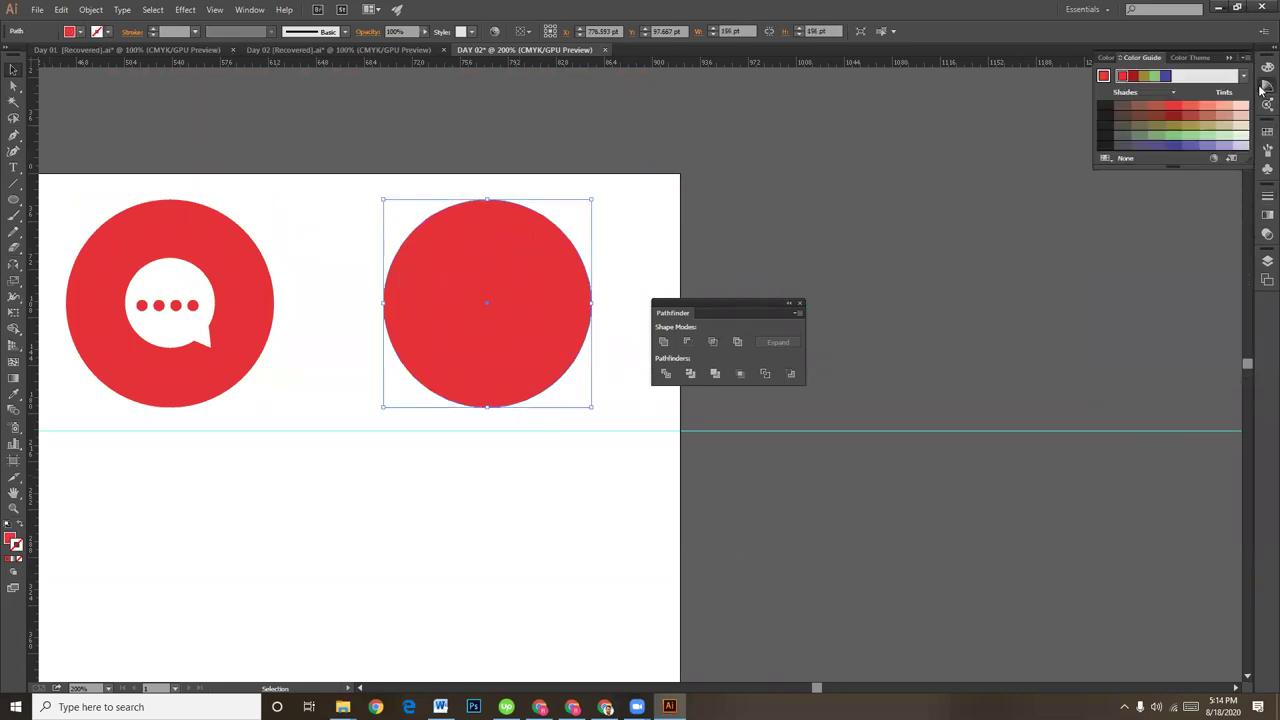
{"action": "left_click", "coordinate": [1191, 116]}
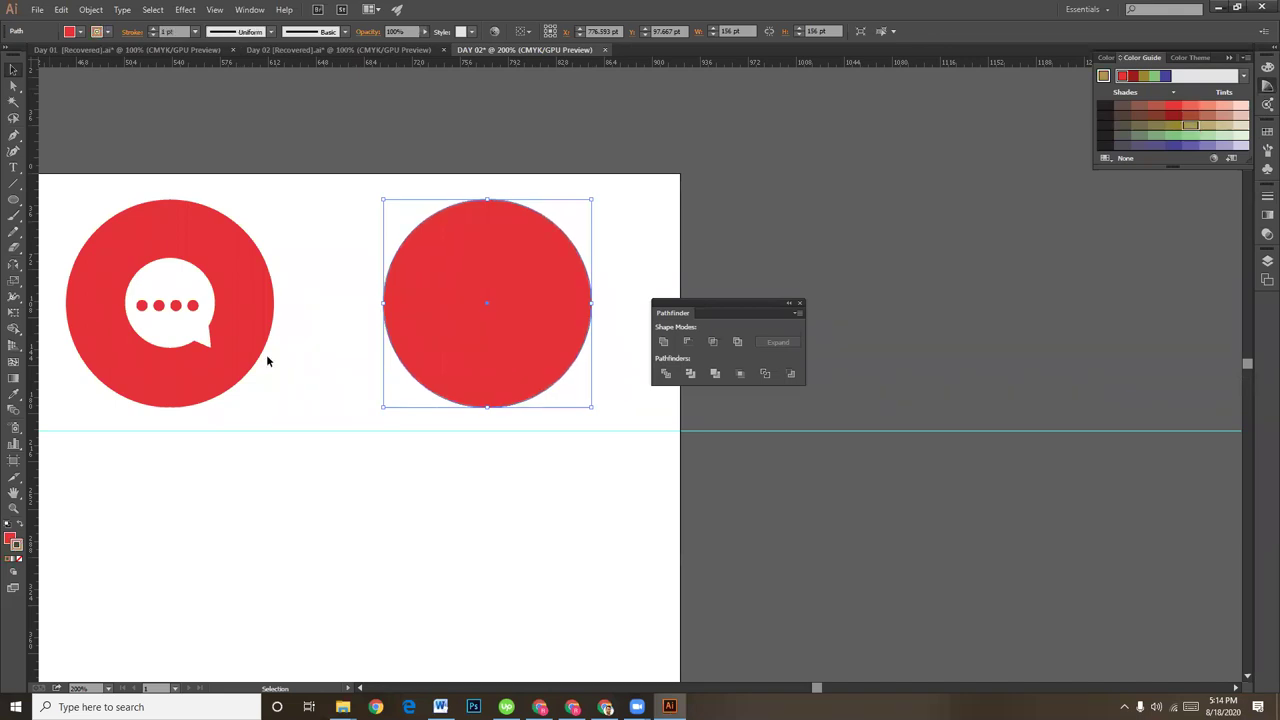
{"action": "left_click", "coordinate": [21, 524]}
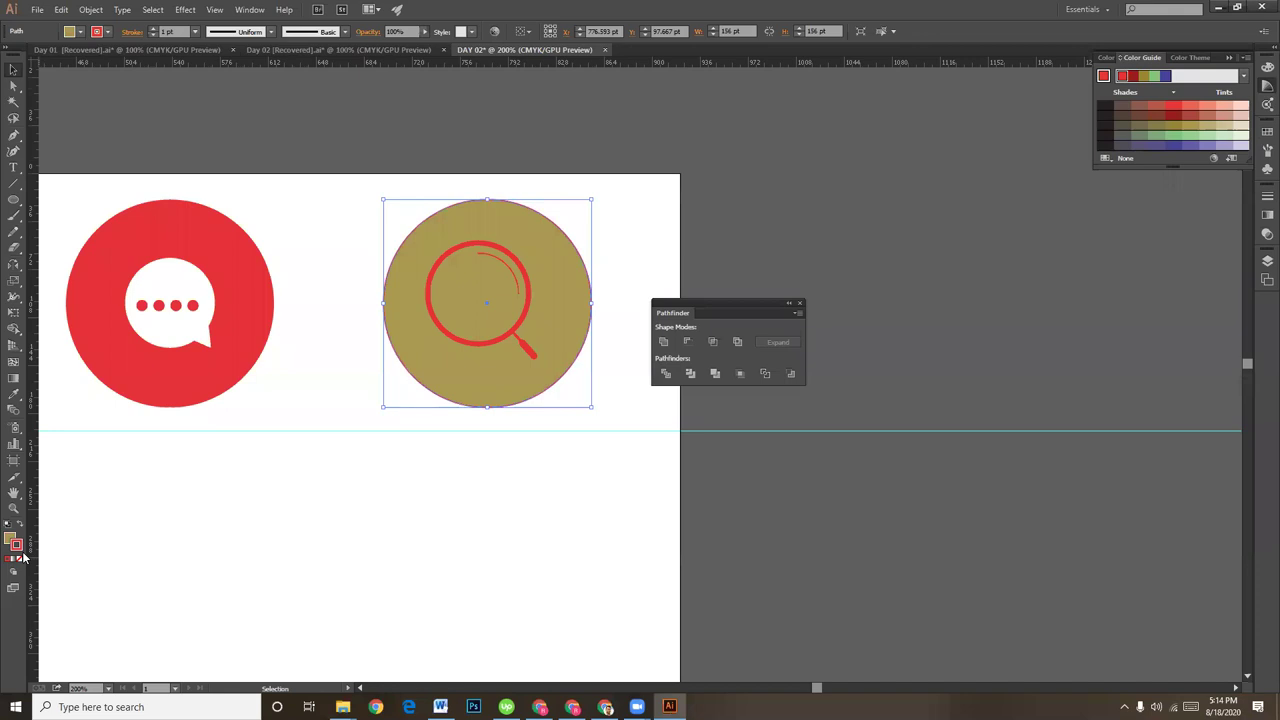
{"action": "key", "text": "ctrl+z"}
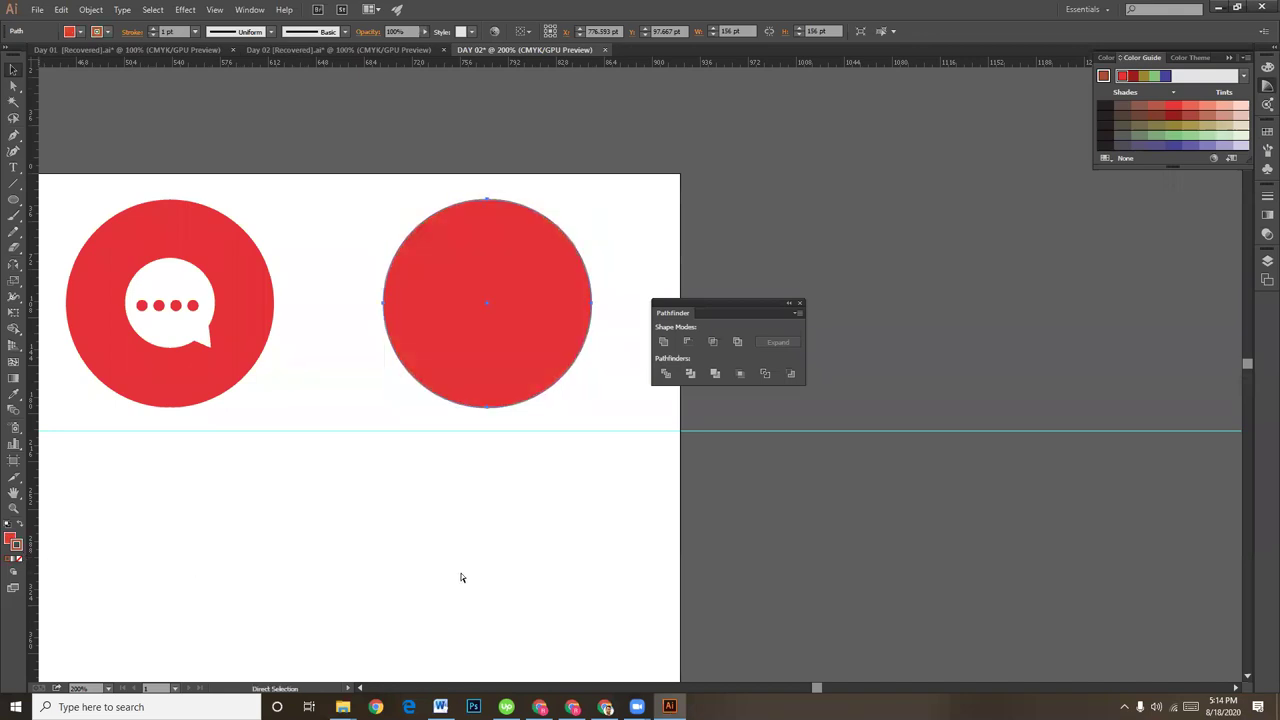
- Set the magnifier group's stroke to white (FFFFFF)
{"action": "left_click", "coordinate": [503, 267]}
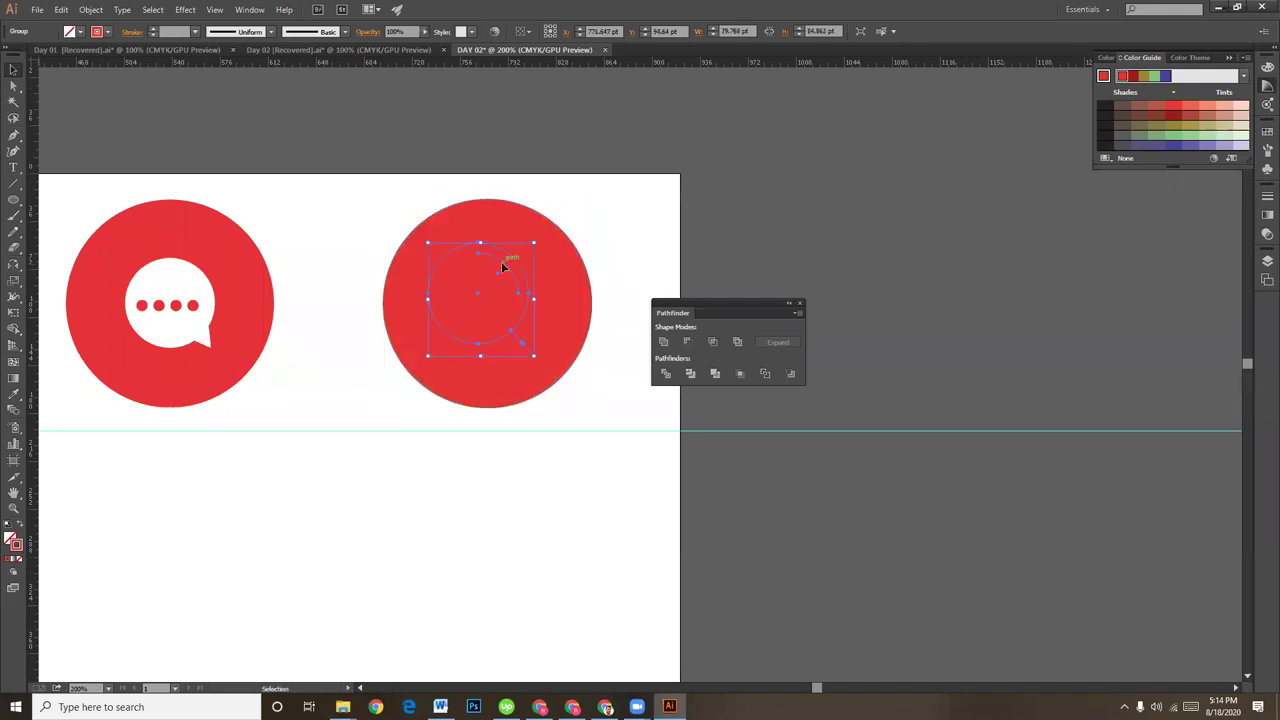
{"action": "double_click", "coordinate": [15, 545]}
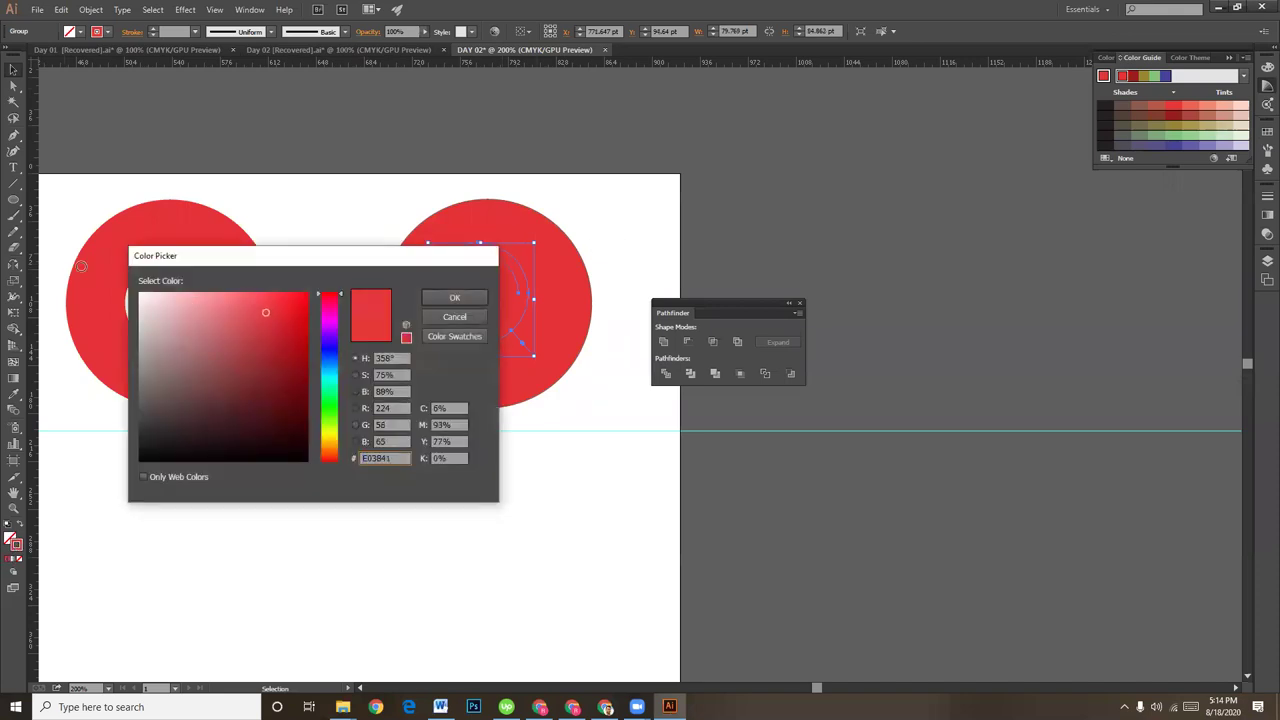
{"action": "left_click_drag", "start_coordinate": [109, 281], "coordinate": [118, 287]}
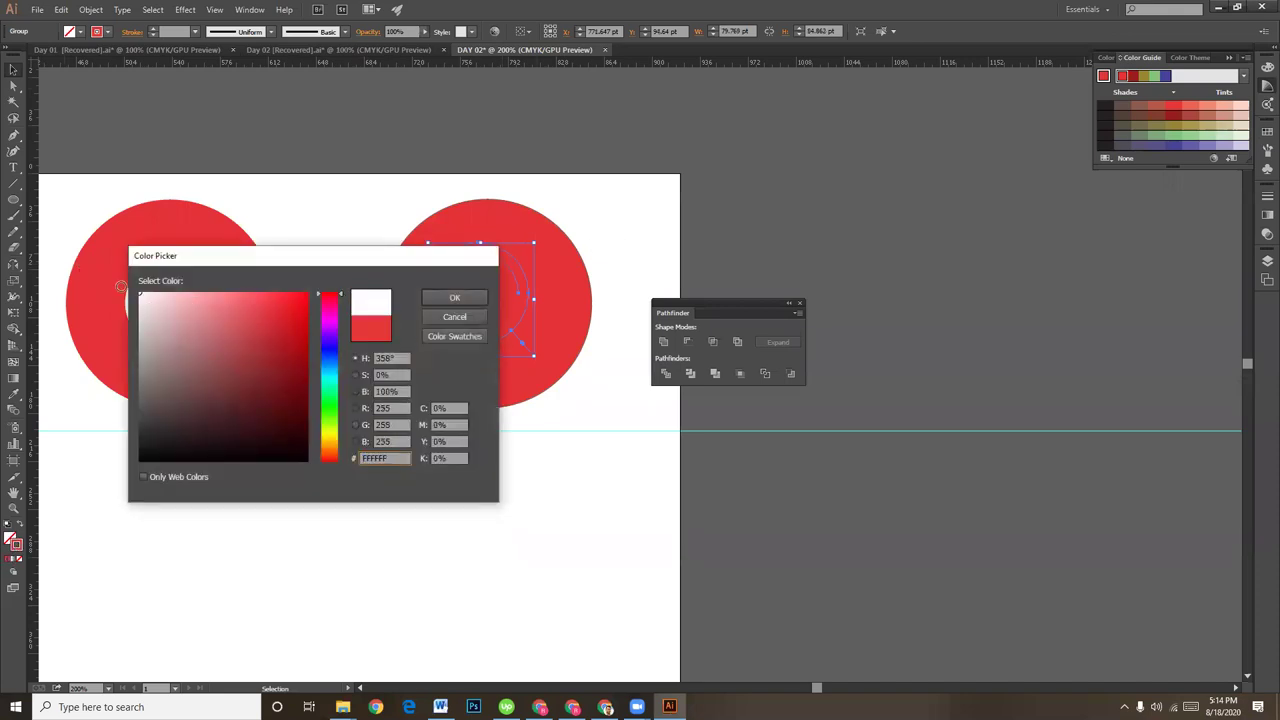
{"action": "left_click", "coordinate": [455, 297]}
{"action": "left_click", "coordinate": [596, 548]}
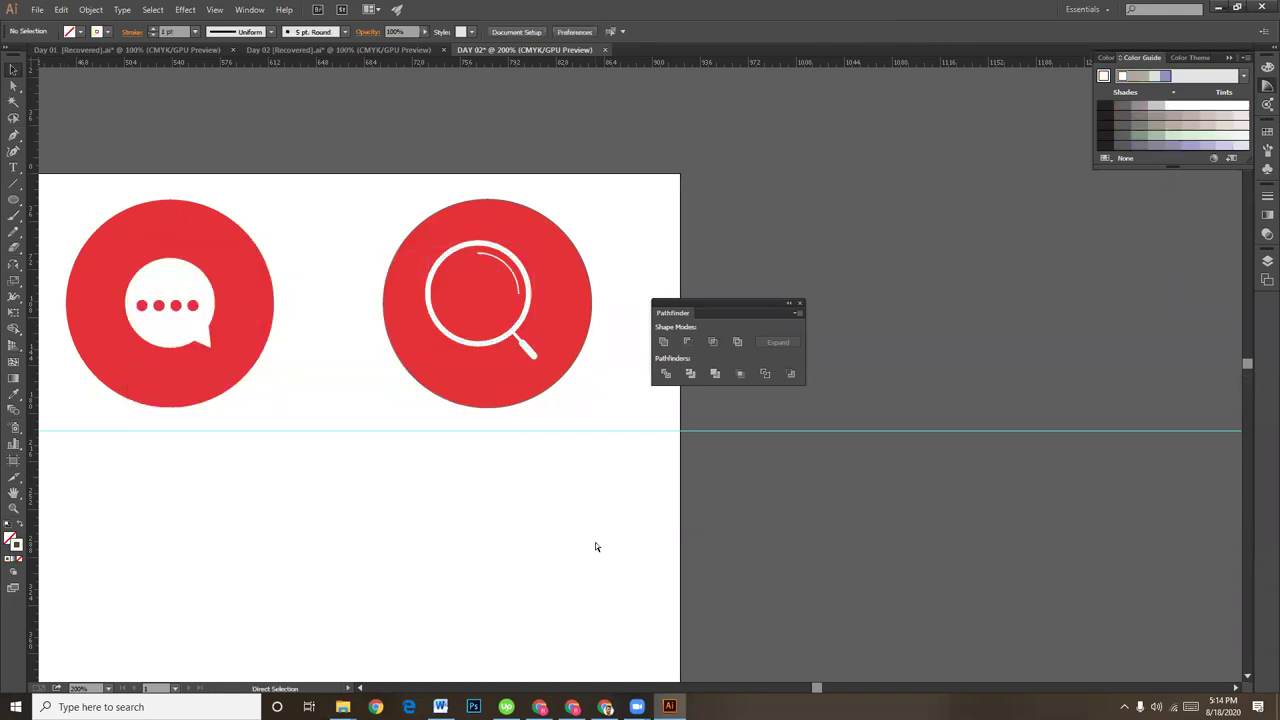
- Zoom out from the finished search icon to view the whole artboard
{"action": "key", "text": "ctrl+minus"}
{"action": "left_click_drag", "start_coordinate": [599, 515], "coordinate": [563, 473]}
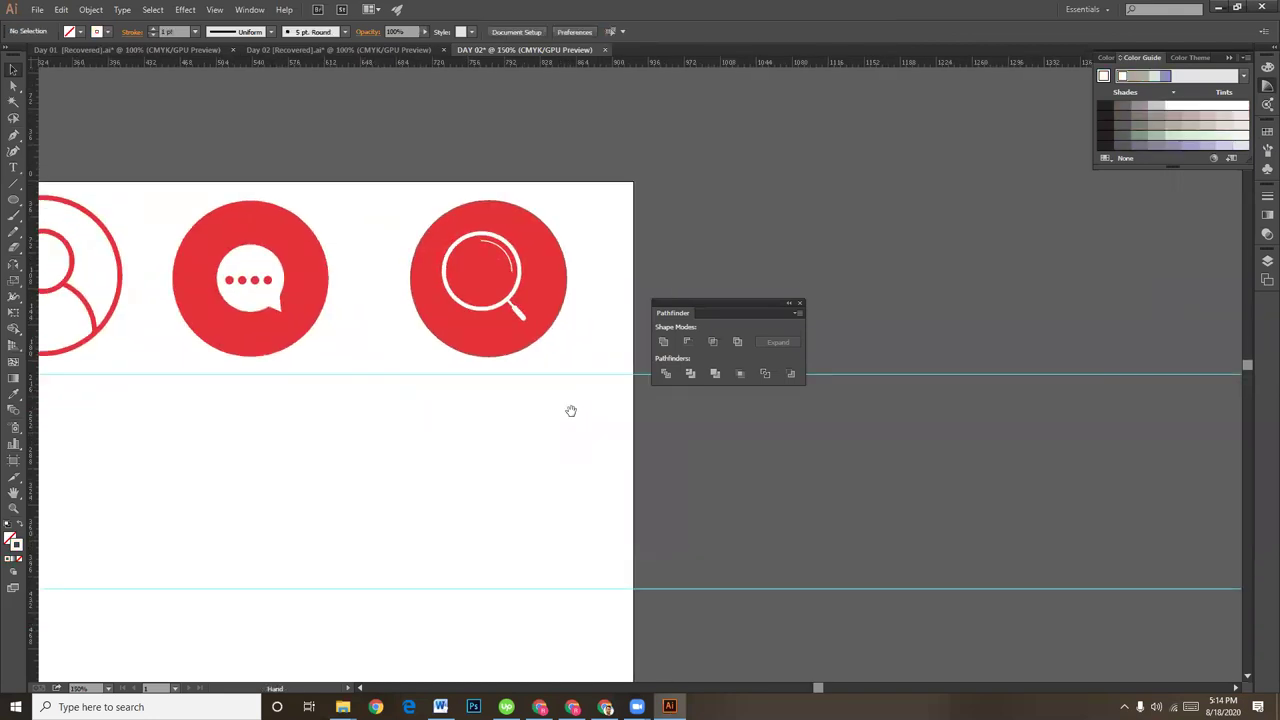
{"action": "left_click", "coordinate": [555, 298]}
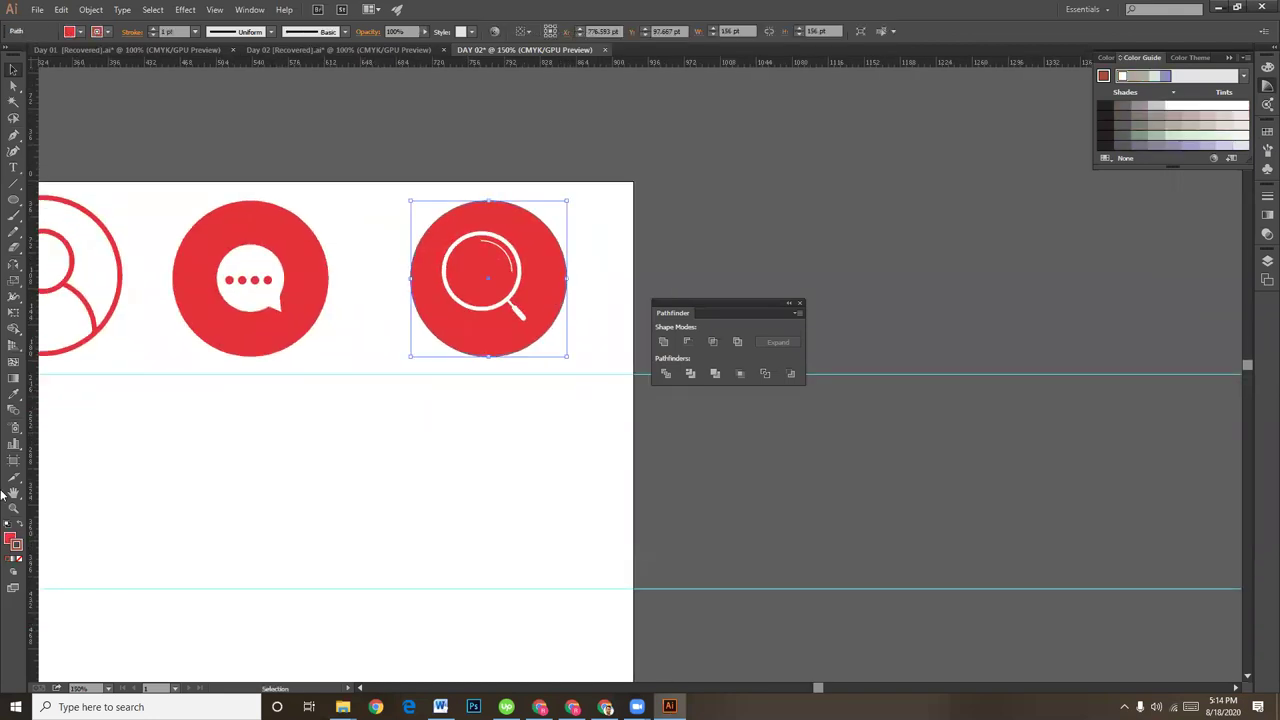
{"action": "left_click", "coordinate": [288, 568]}
{"action": "key", "text": "v"}
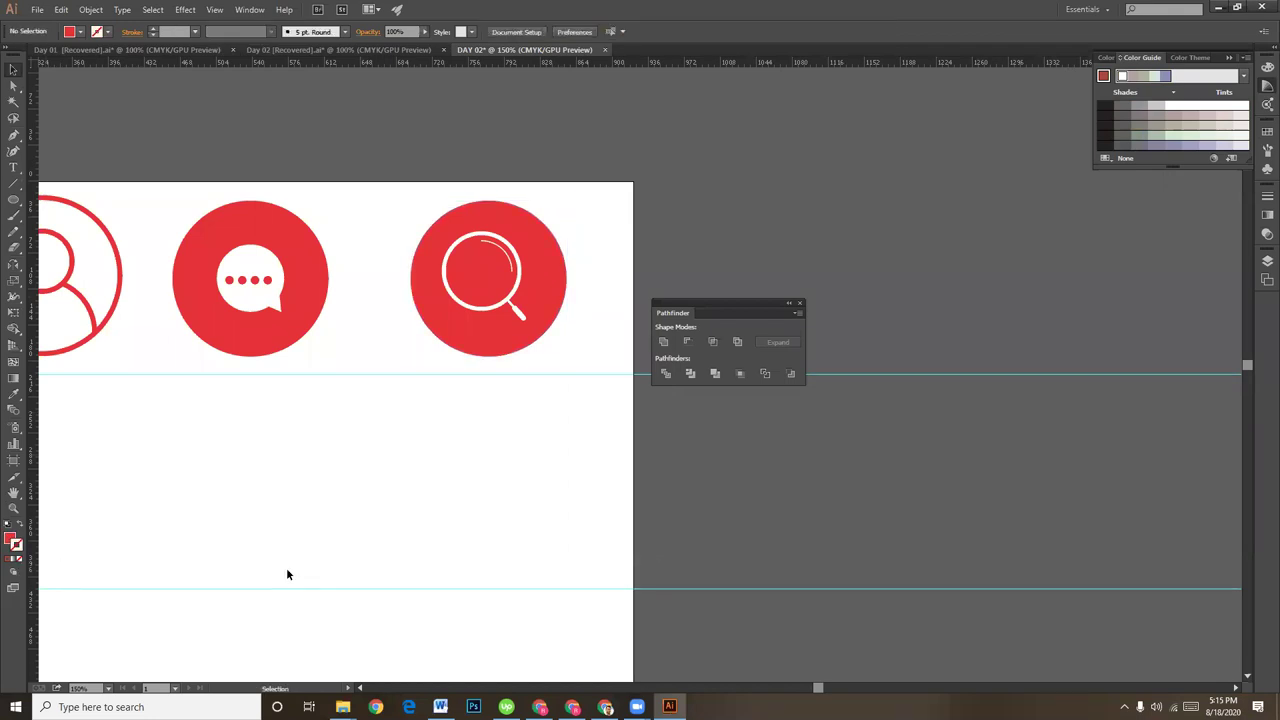
{"action": "key", "text": "ctrl+minus"}
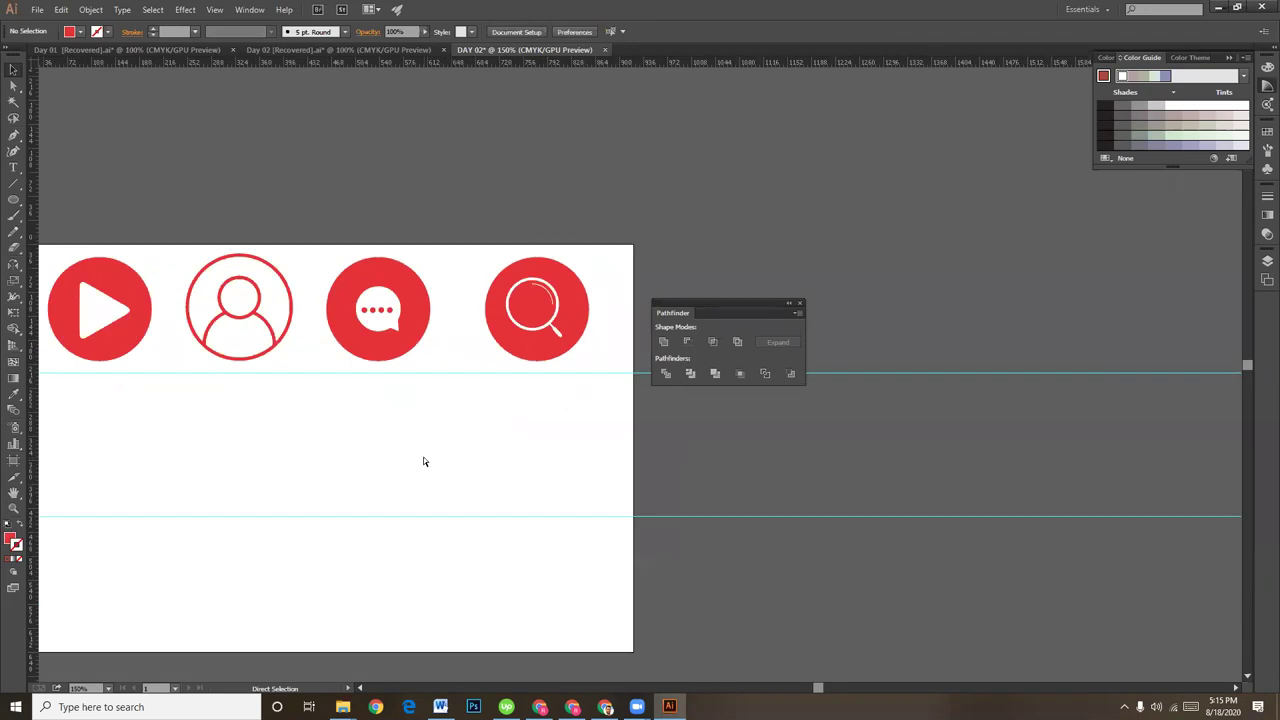
{"action": "key", "text": "ctrl+minus"}
- Duplicate the play circle straight down below the icon row
{"action": "scroll", "coordinate": [460, 451], "scroll_direction": "down", "scroll_amount": 2}
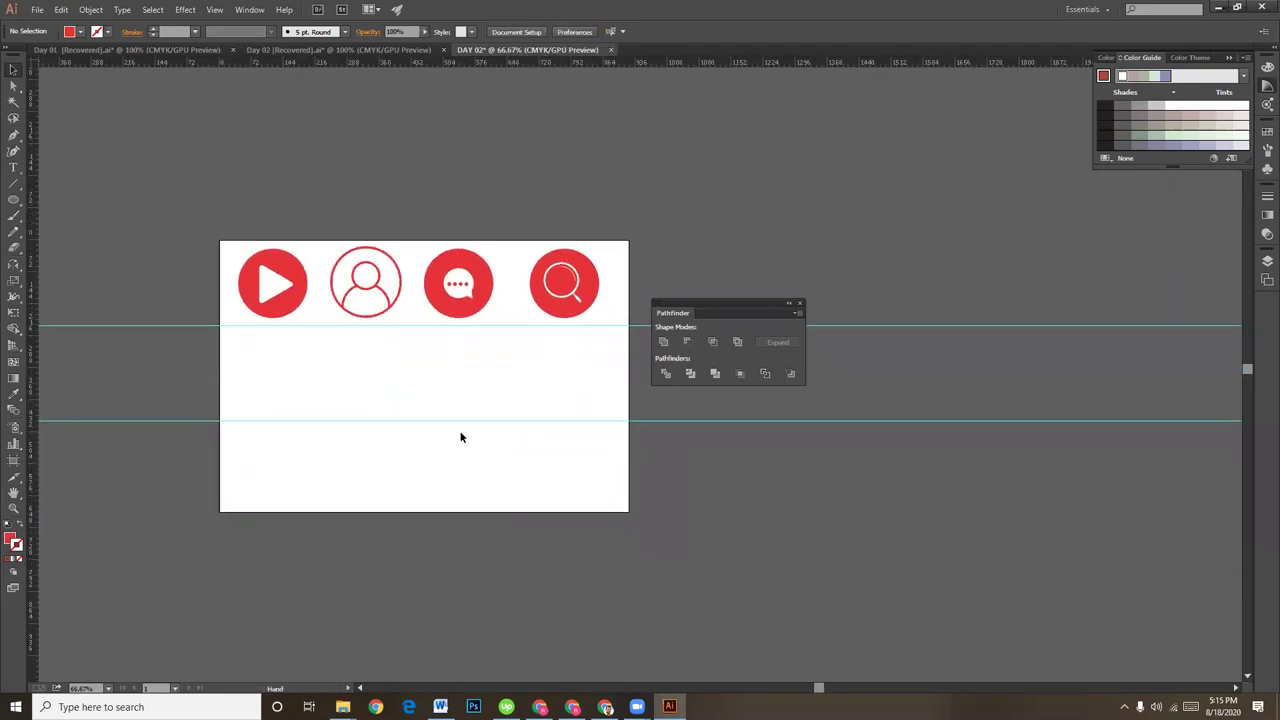
{"action": "key", "text": "ctrl+plus"}
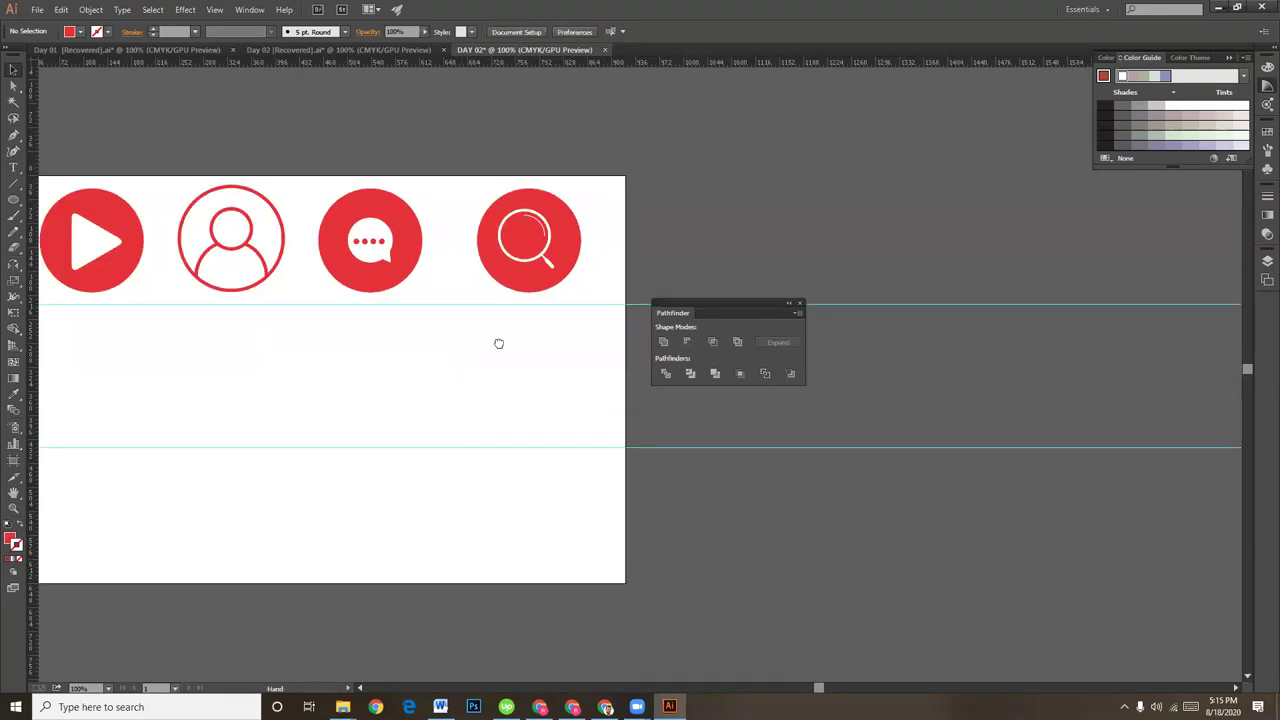
{"action": "scroll", "coordinate": [497, 343], "scroll_direction": "left", "scroll_amount": 3}
{"action": "scroll", "coordinate": [497, 343], "scroll_direction": "down", "scroll_amount": 1}
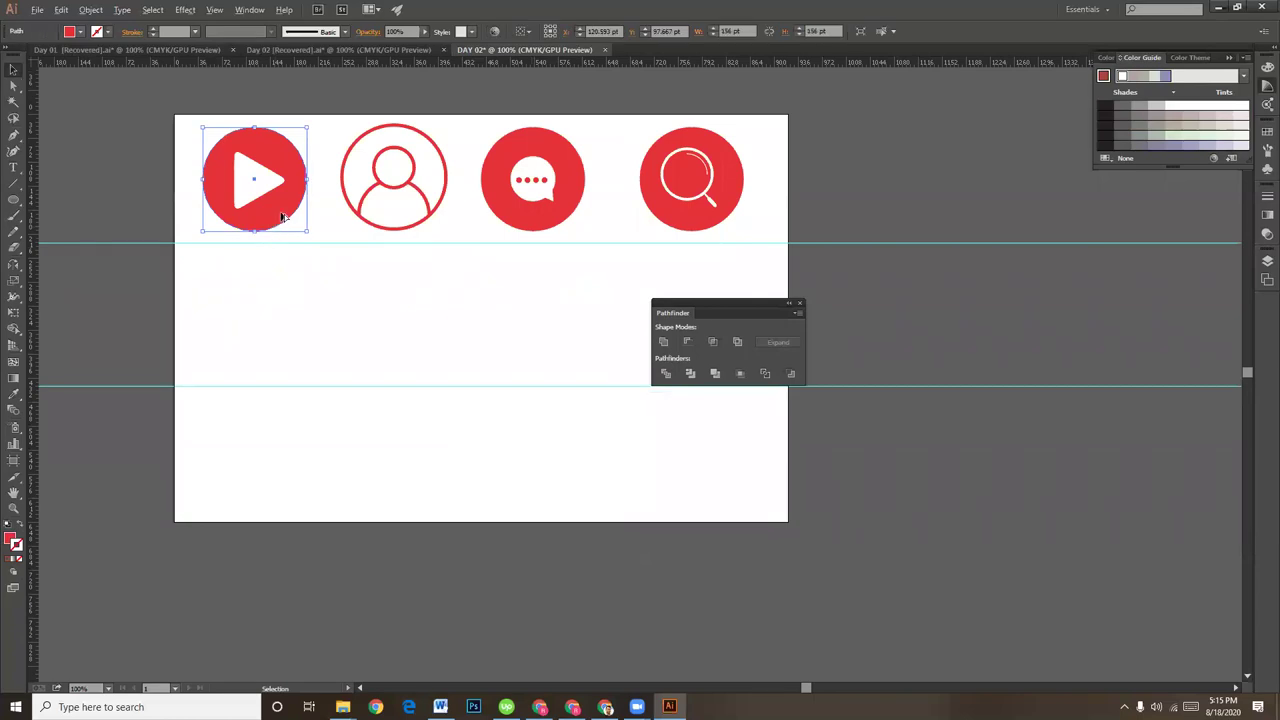
{"action": "mouse_move", "coordinate": [283, 216]}
{"action": "left_mouse_down"}
{"action": "mouse_move", "coordinate": [297, 345]}
{"action": "mouse_move", "coordinate": [349, 341]}
{"action": "left_mouse_up"}
{"action": "left_click", "coordinate": [347, 337]}
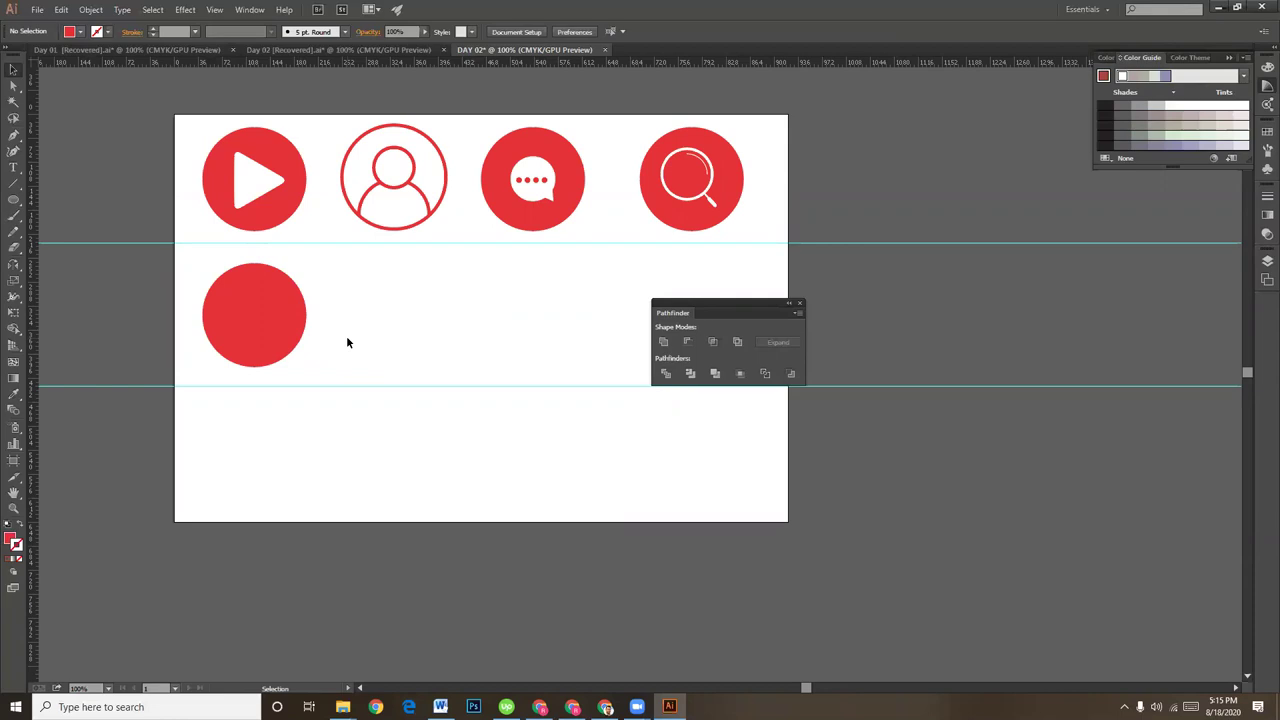
- Draw a small red circle on the bottom row with the Ellipse Tool
{"action": "key", "text": "ctrl+plus"}
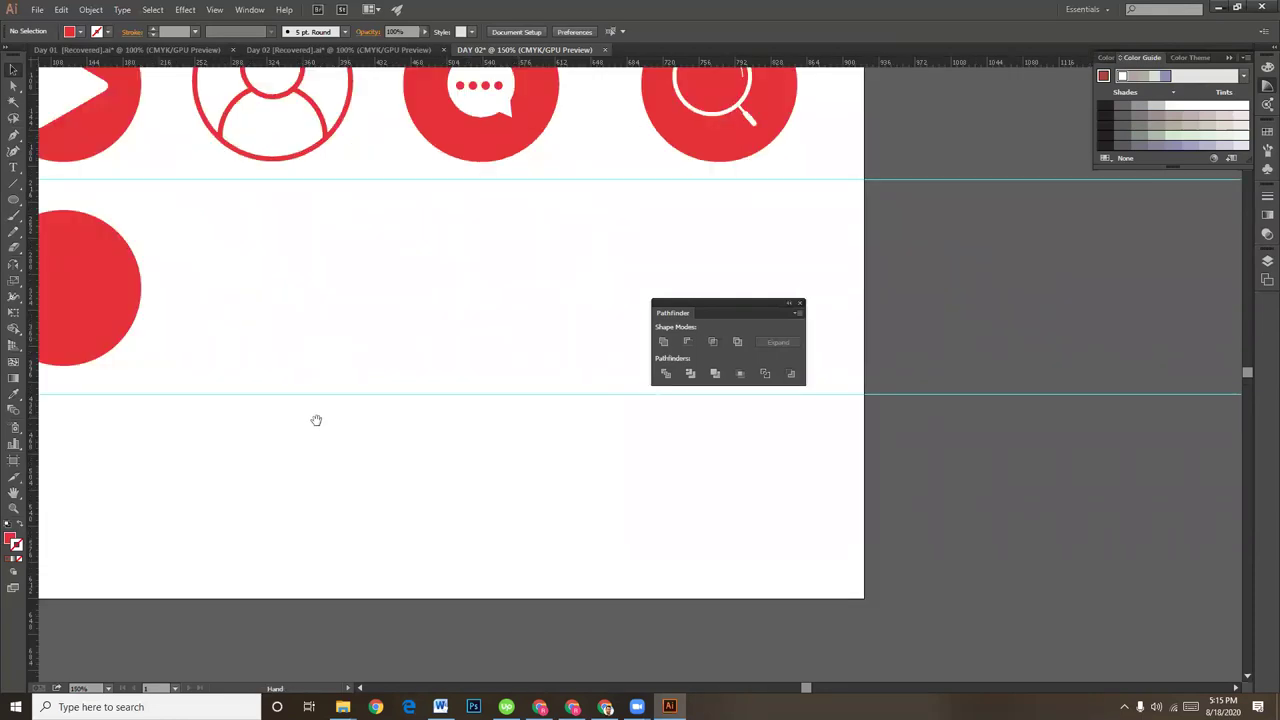
{"action": "left_click_drag", "start_coordinate": [314, 420], "coordinate": [342, 454]}
{"action": "left_click_drag", "start_coordinate": [13, 199], "coordinate": [60, 231]}
{"action": "left_click_drag", "start_coordinate": [313, 332], "coordinate": [357, 387]}
{"action": "left_click", "coordinate": [13, 85]}
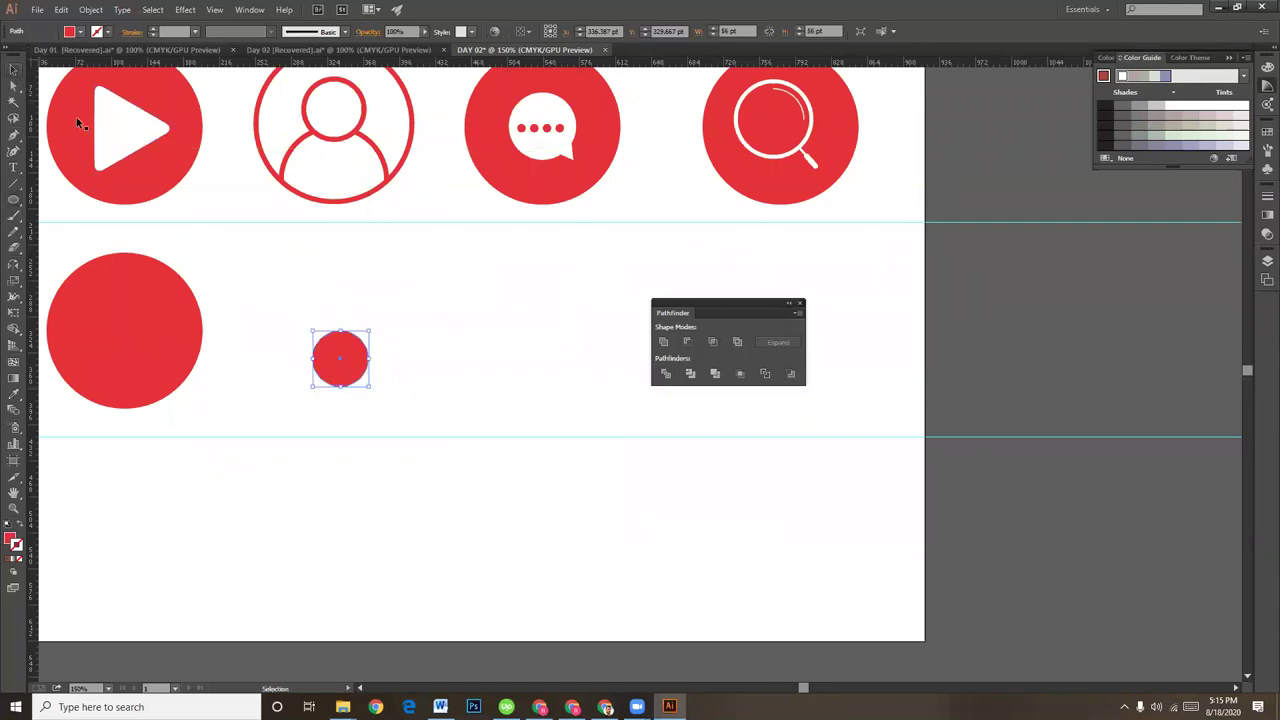
- Move the small circle up into the row beside the large circle and scale it down
{"action": "key", "text": "ctrl+plus"}
{"action": "mouse_move", "coordinate": [450, 461]}
{"action": "left_mouse_down"}
{"action": "mouse_move", "coordinate": [444, 390]}
{"action": "mouse_move", "coordinate": [461, 393]}
{"action": "left_mouse_up"}
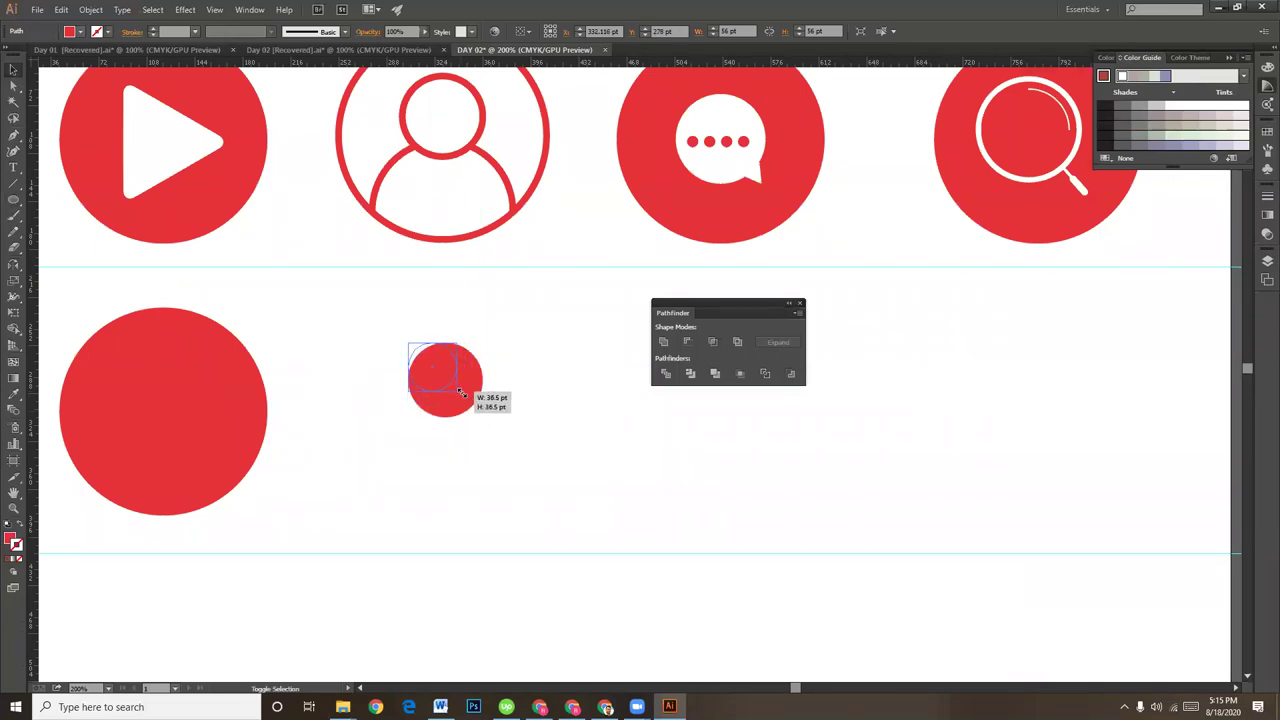
{"action": "left_click_drag", "start_coordinate": [461, 393], "coordinate": [456, 388]}
{"action": "left_click", "coordinate": [510, 415]}
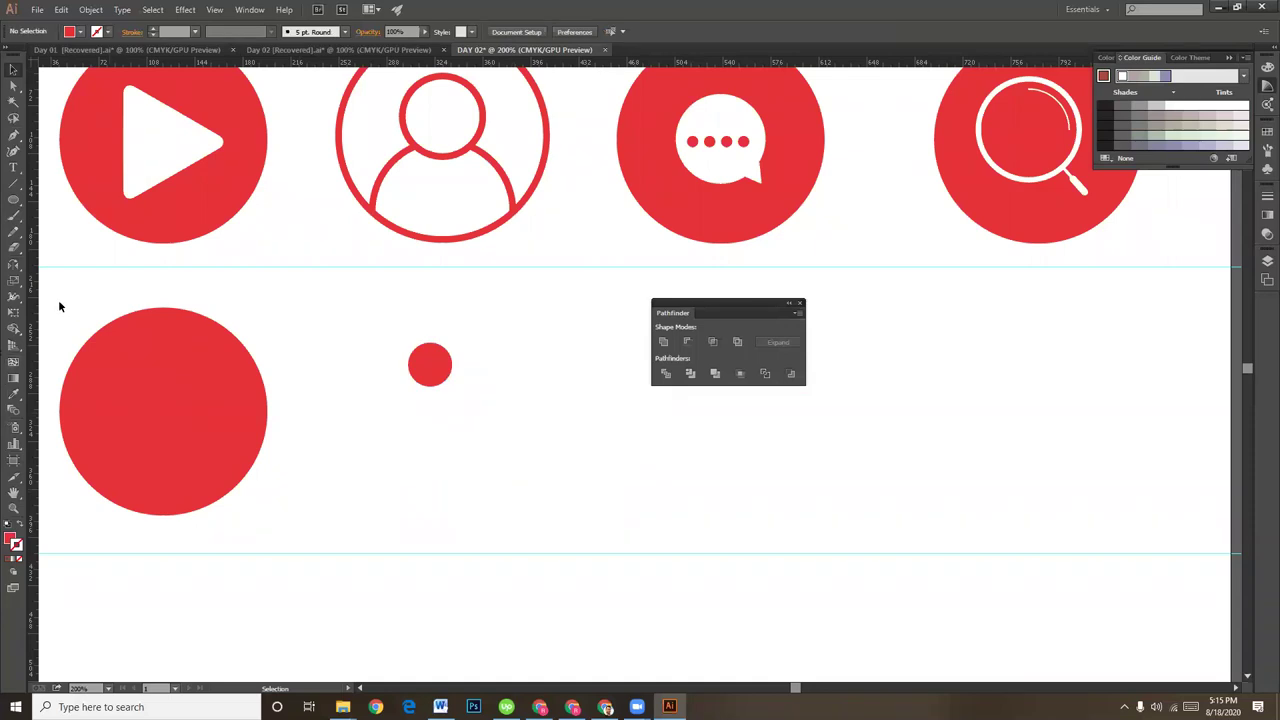
{"action": "left_click", "coordinate": [13, 183]}
- Draw a short horizontal line left of the small circle with a 2 pt red stroke
{"action": "left_click_drag", "start_coordinate": [393, 365], "coordinate": [376, 364]}
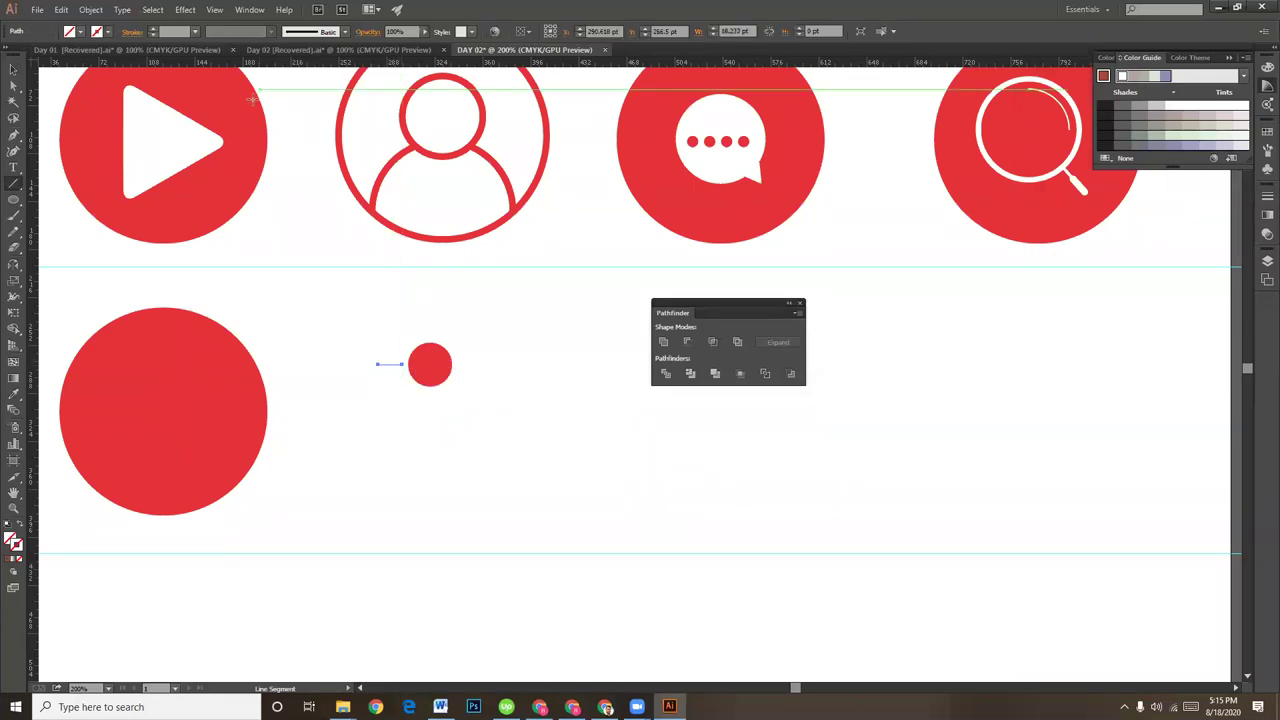
{"action": "key", "text": "v"}
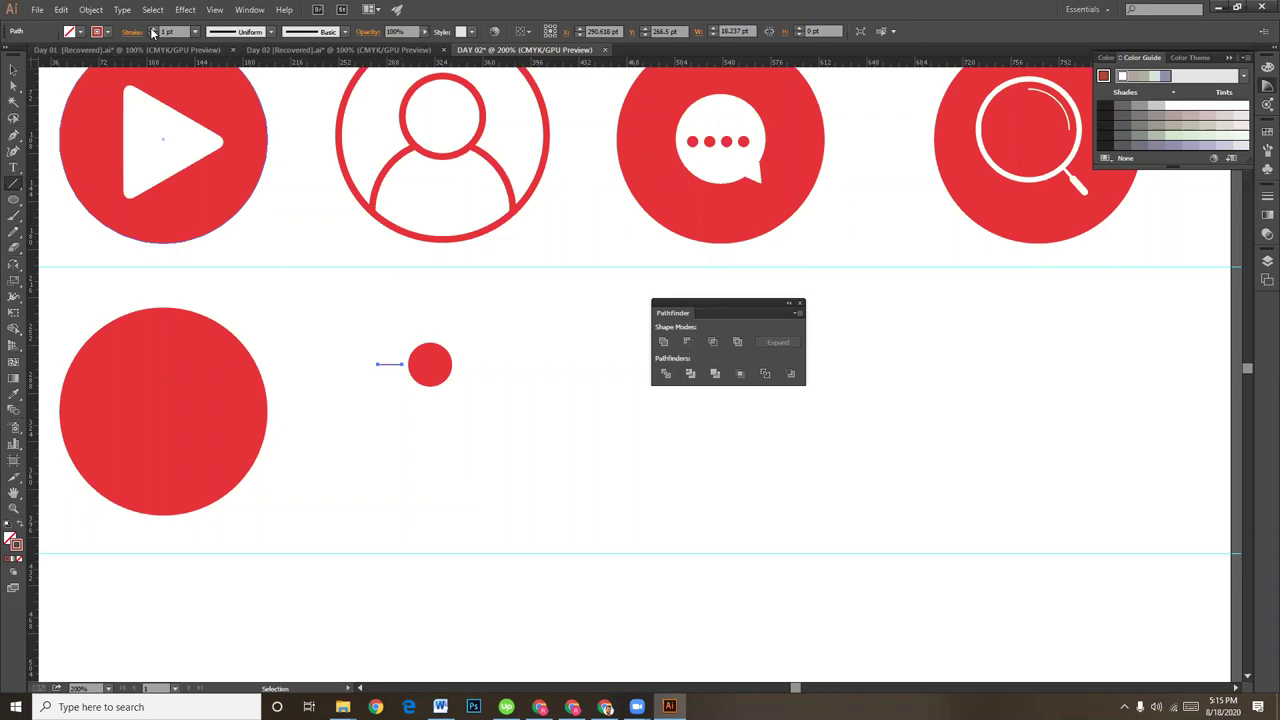
{"action": "left_click", "coordinate": [505, 477]}
{"action": "key", "text": "ctrl+plus"}
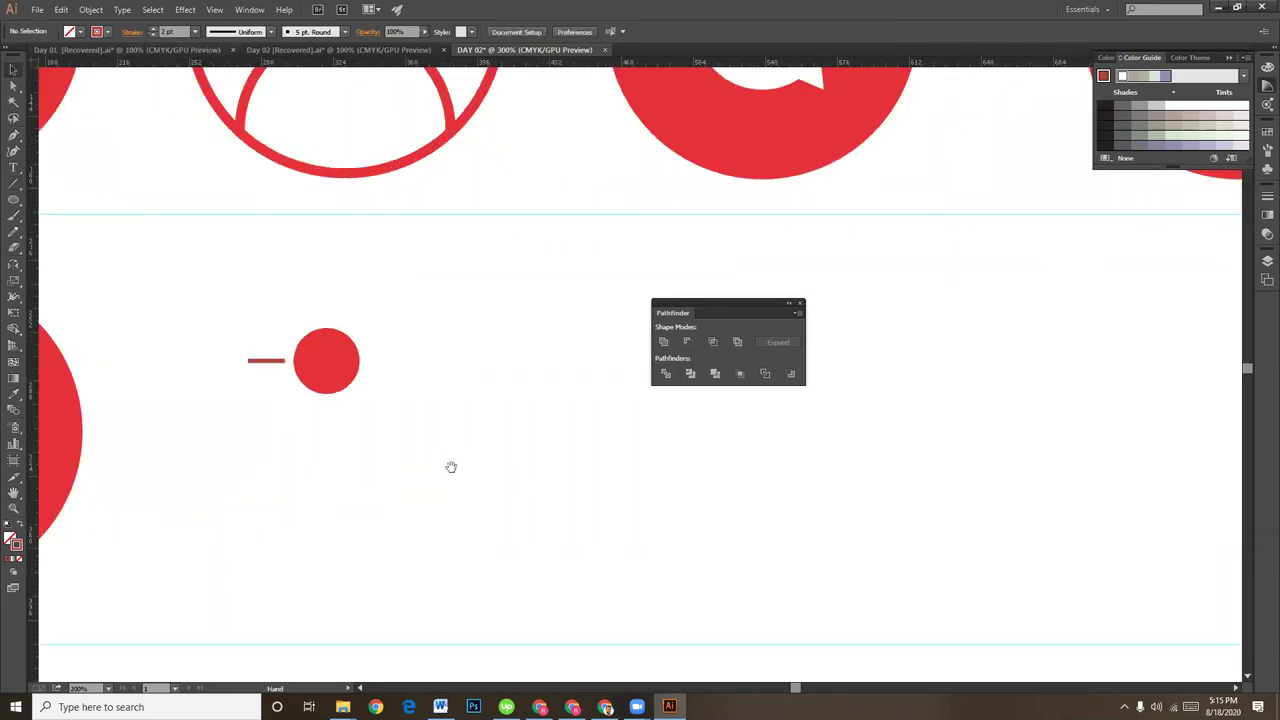
{"action": "left_click_drag", "start_coordinate": [451, 466], "coordinate": [537, 511]}
- Give the short line rounded caps in the Stroke panel
{"action": "left_click_drag", "start_coordinate": [355, 404], "coordinate": [340, 404]}
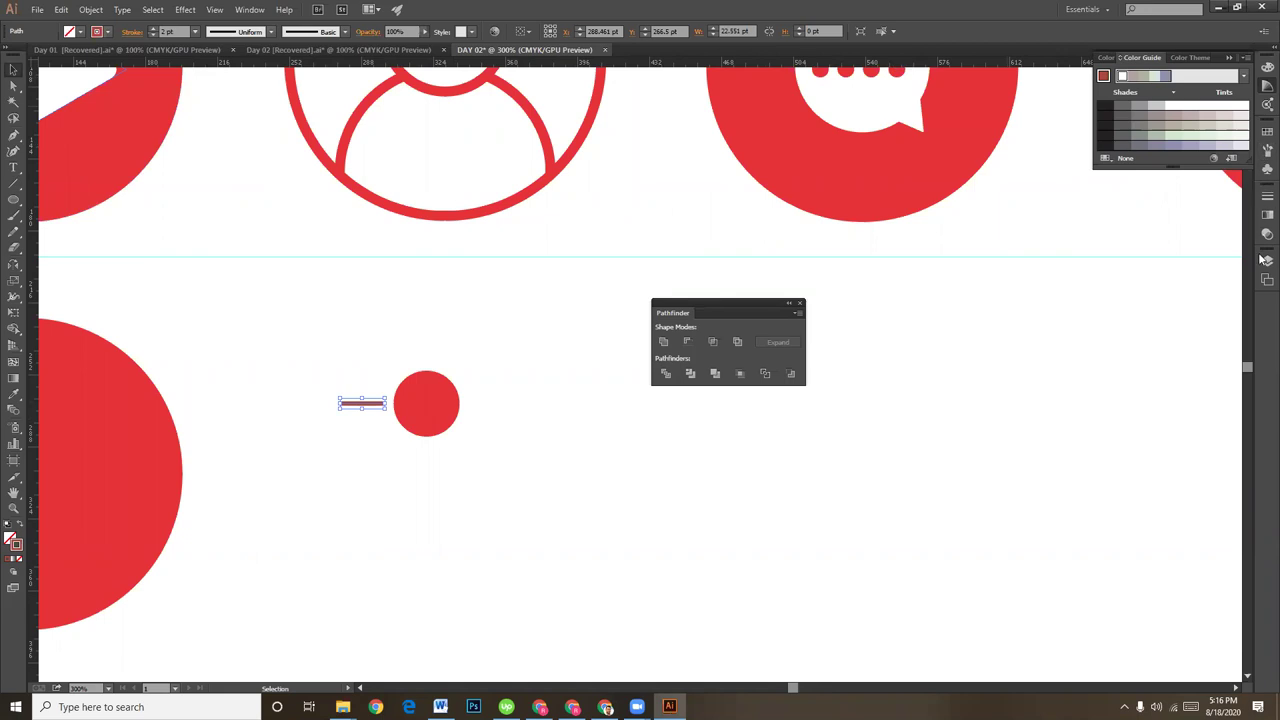
{"action": "left_click", "coordinate": [1264, 196]}
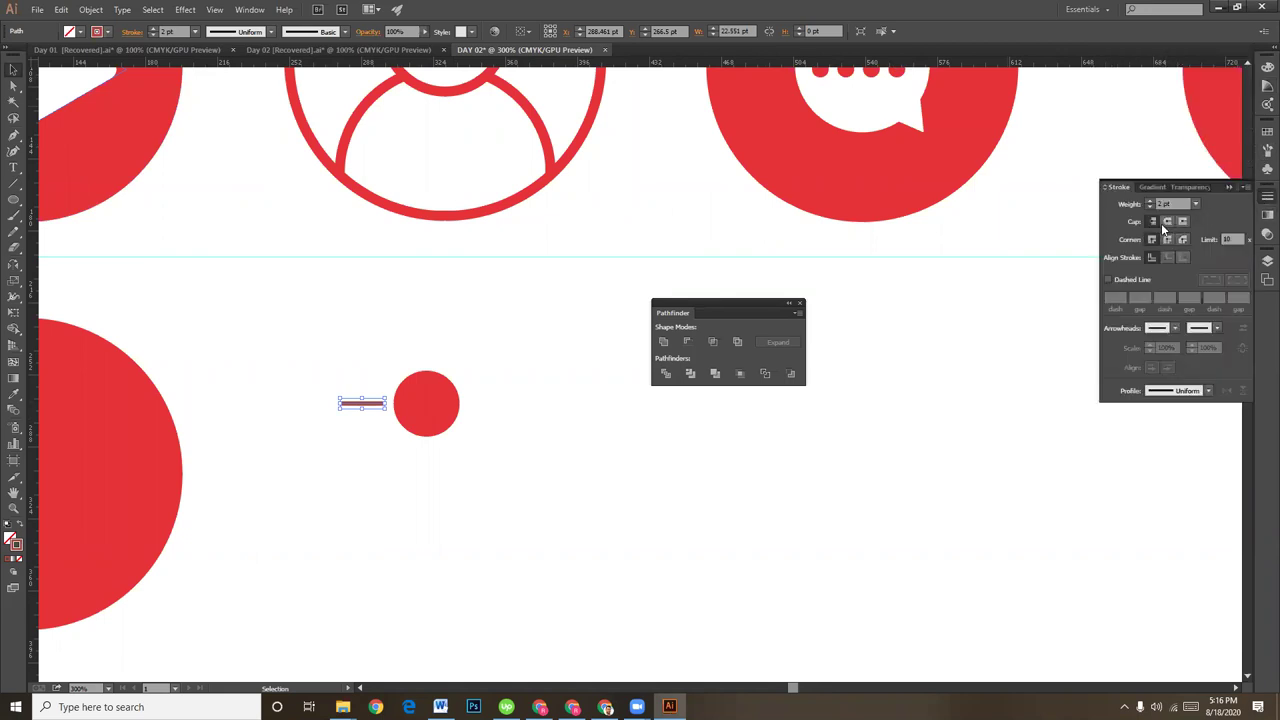
{"action": "left_click", "coordinate": [468, 569]}
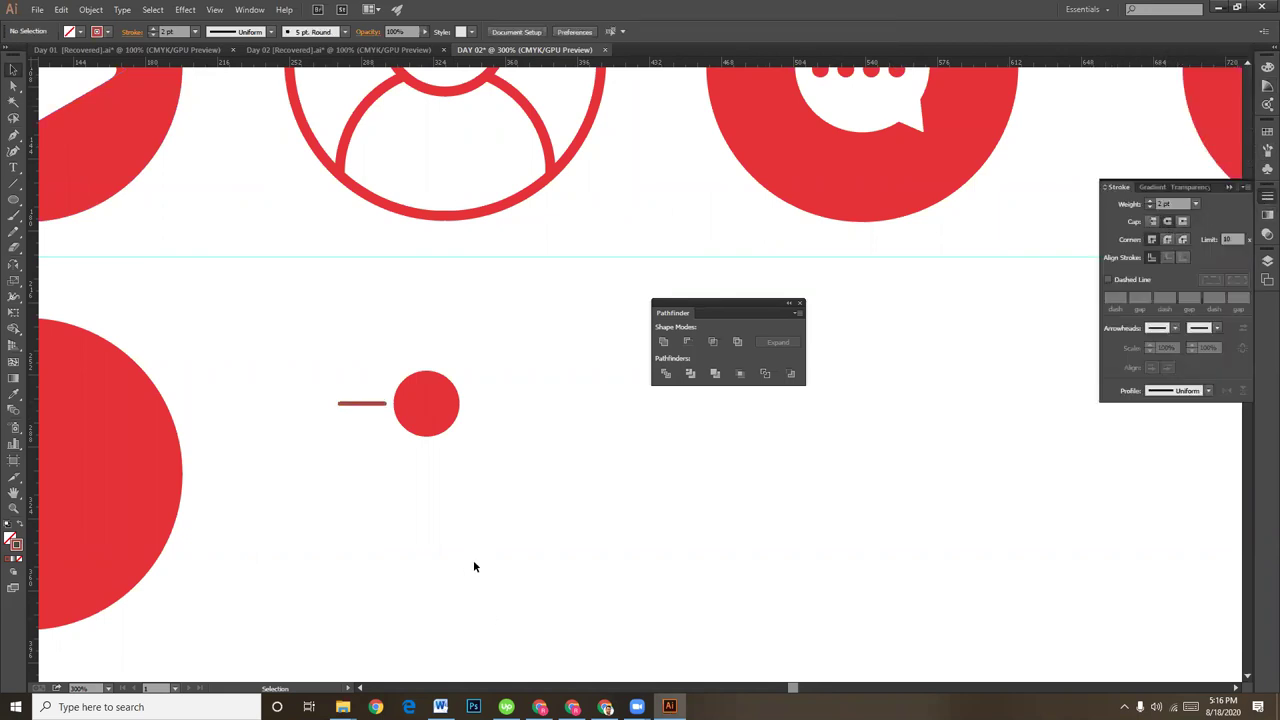
{"action": "left_click", "coordinate": [368, 405]}
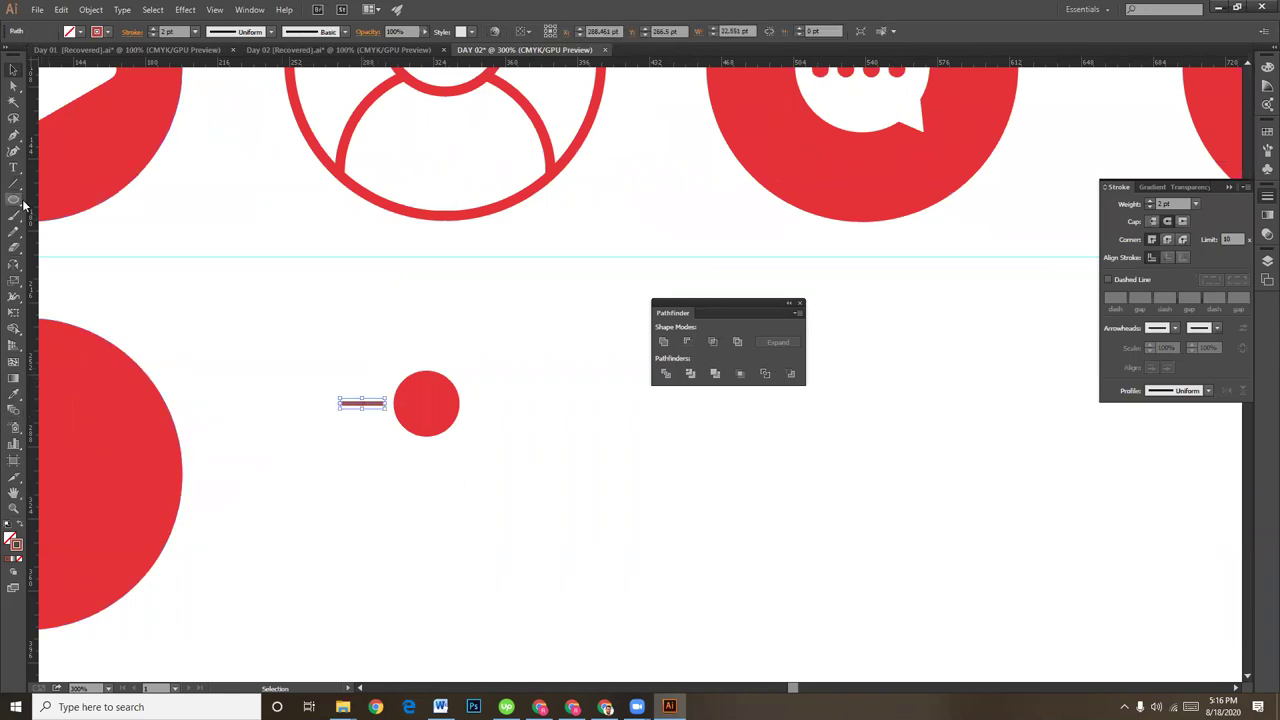
- Rotate-copy the ray around the circle centre at 45° and repeat it with Ctrl+D
{"action": "left_click", "coordinate": [12, 266]}
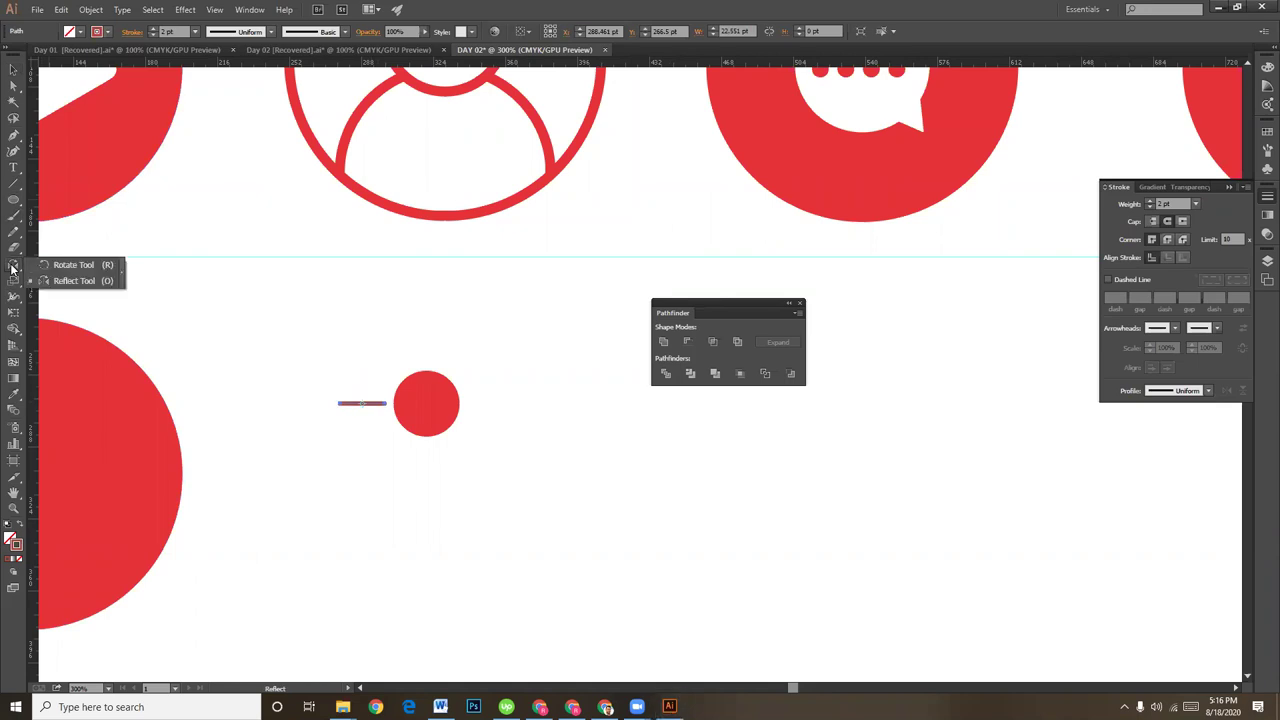
{"action": "left_click", "coordinate": [70, 265]}
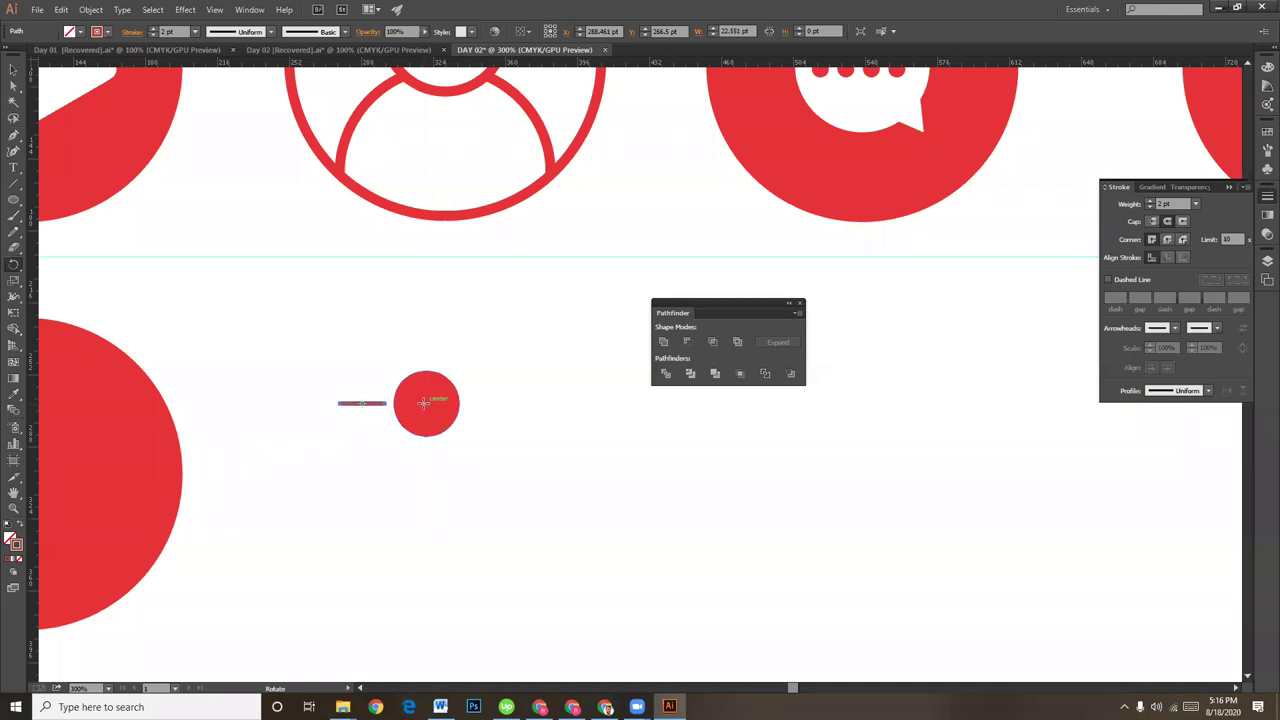
{"action": "left_click_drag", "start_coordinate": [418, 398], "coordinate": [422, 389]}
{"action": "left_click_drag", "start_coordinate": [422, 389], "coordinate": [422, 390]}
{"action": "key", "text": "ctrl+d"}
{"action": "key", "text": "ctrl+d"}
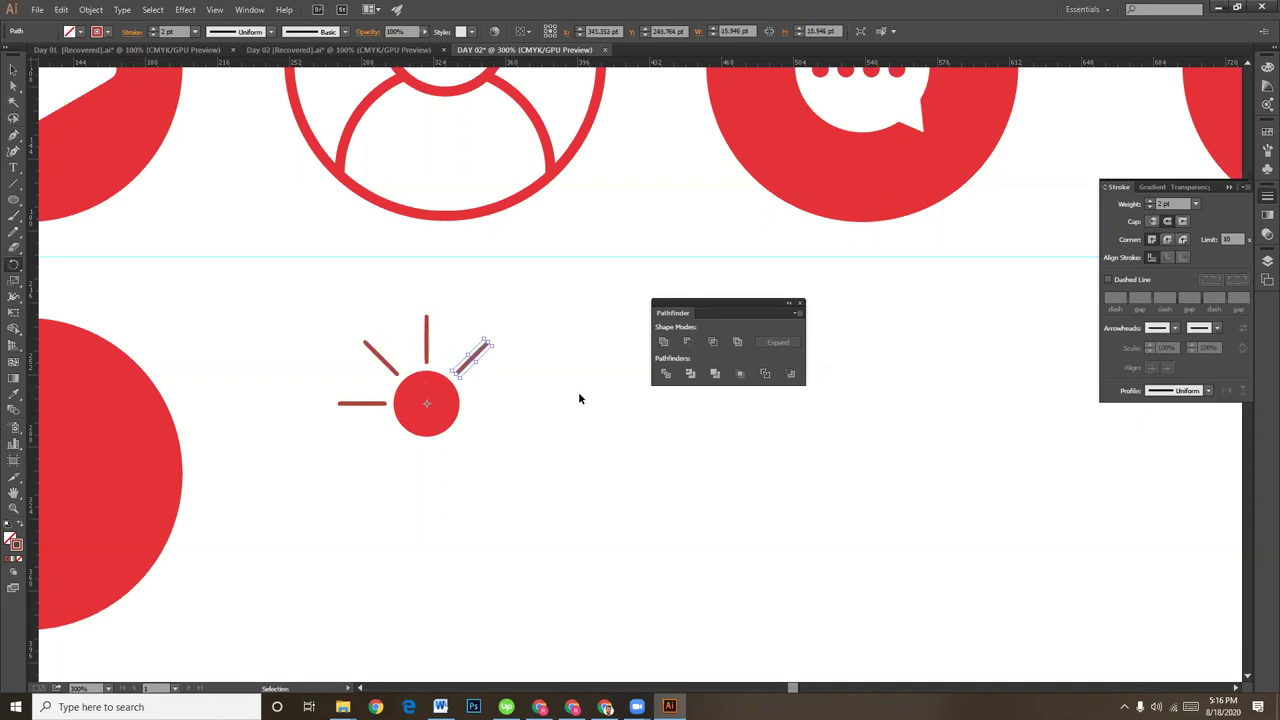
{"action": "key", "text": "ctrl+d"}
- Select all five rays around the small circle
{"action": "left_click", "coordinate": [13, 70]}
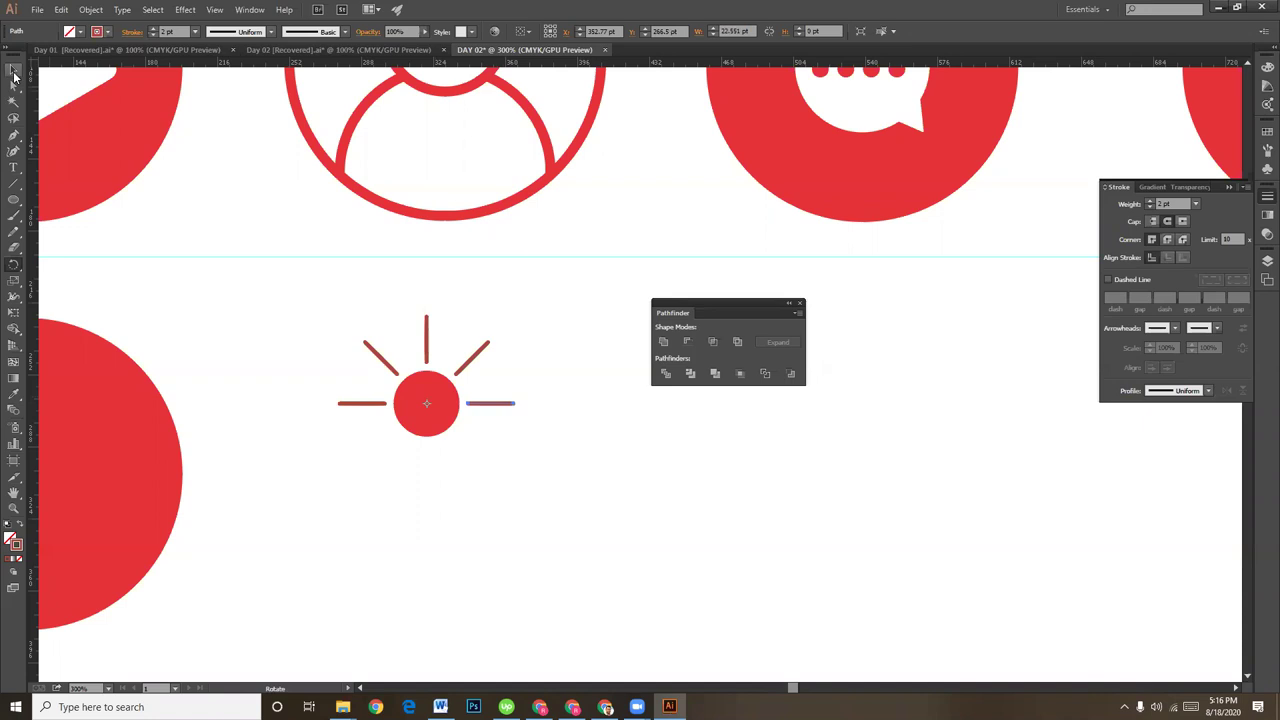
{"action": "left_click", "coordinate": [549, 500]}
{"action": "scroll", "coordinate": [530, 500], "scroll_direction": "left", "scroll_amount": 1}
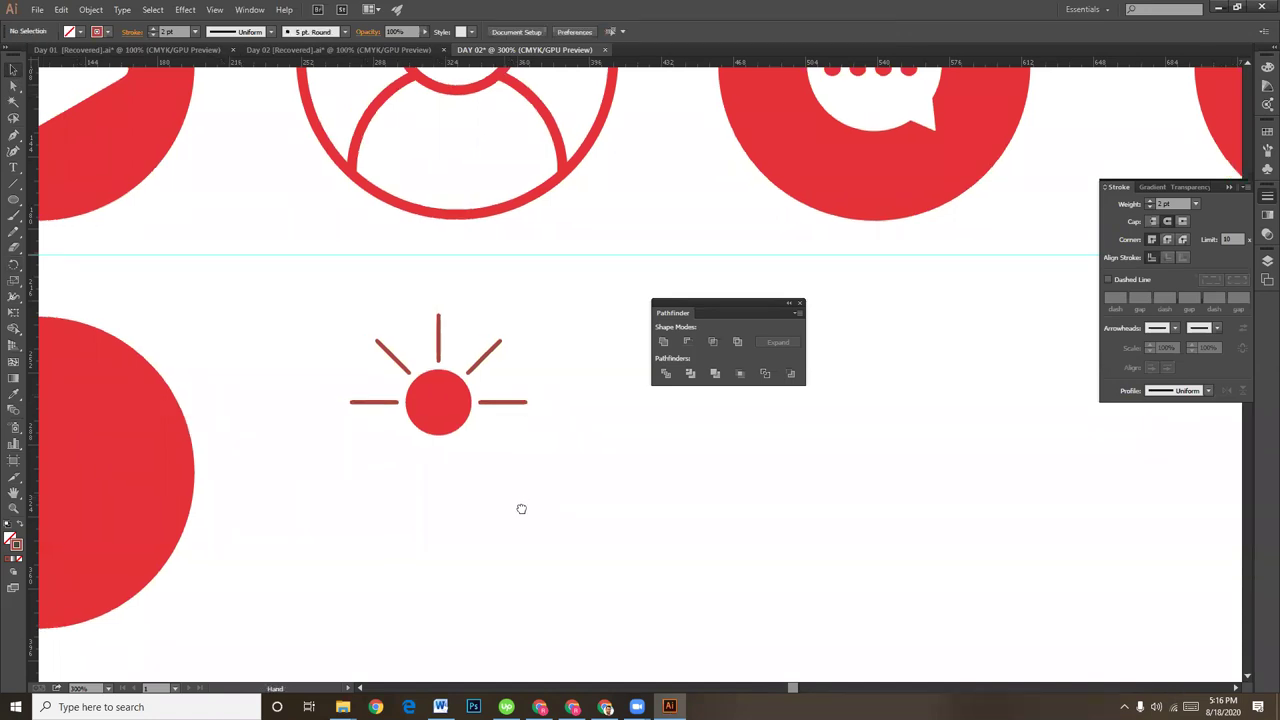
{"action": "scroll", "coordinate": [510, 525], "scroll_direction": "up", "scroll_amount": 2}
{"action": "mouse_move", "coordinate": [390, 377]}
{"action": "left_mouse_down"}
{"action": "mouse_move", "coordinate": [433, 376]}
{"action": "mouse_move", "coordinate": [506, 403]}
{"action": "left_mouse_up"}
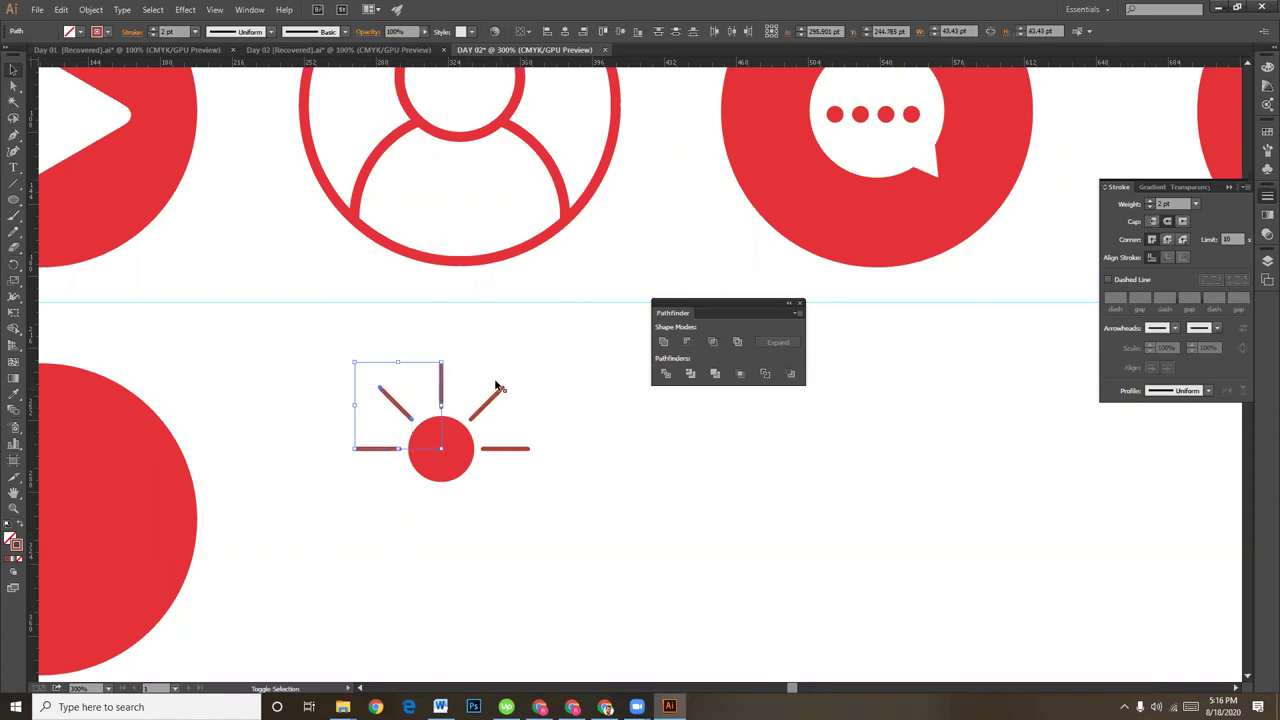
{"action": "left_click", "coordinate": [529, 452], "text": "shift"}
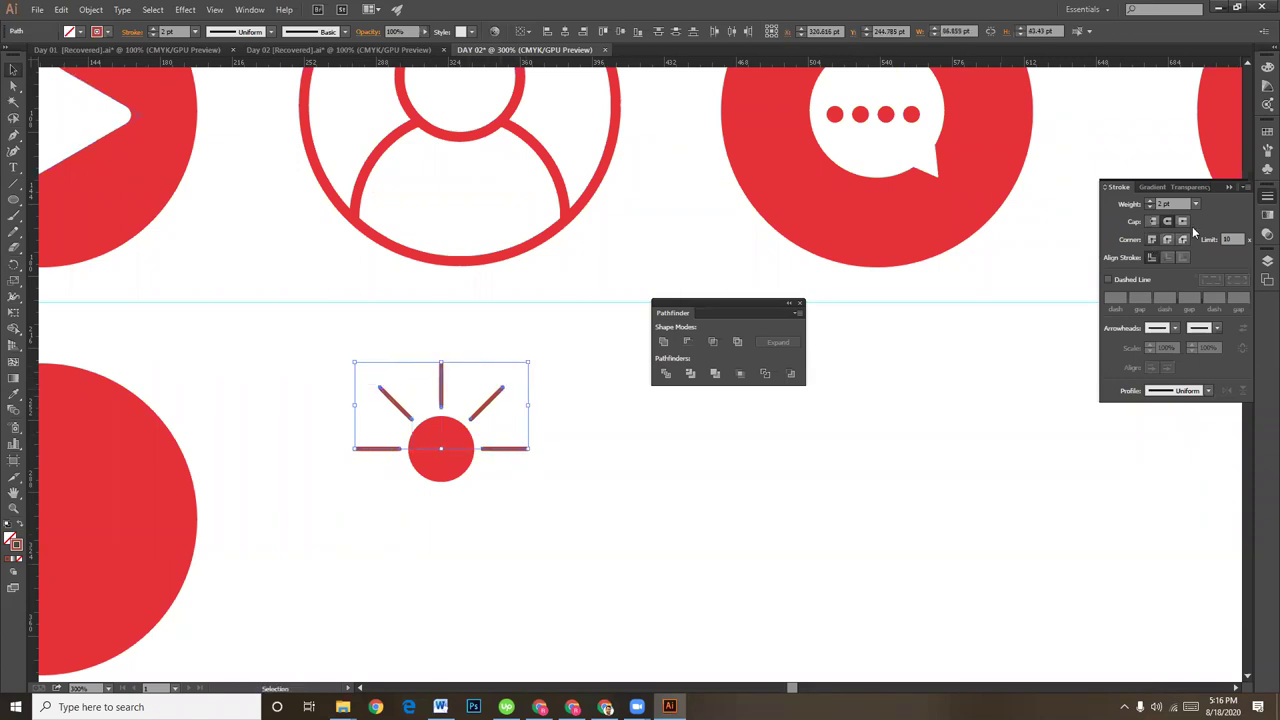
- Set the rays' stroke colour to bright pure red in the Color Picker
{"action": "double_click", "coordinate": [17, 548]}
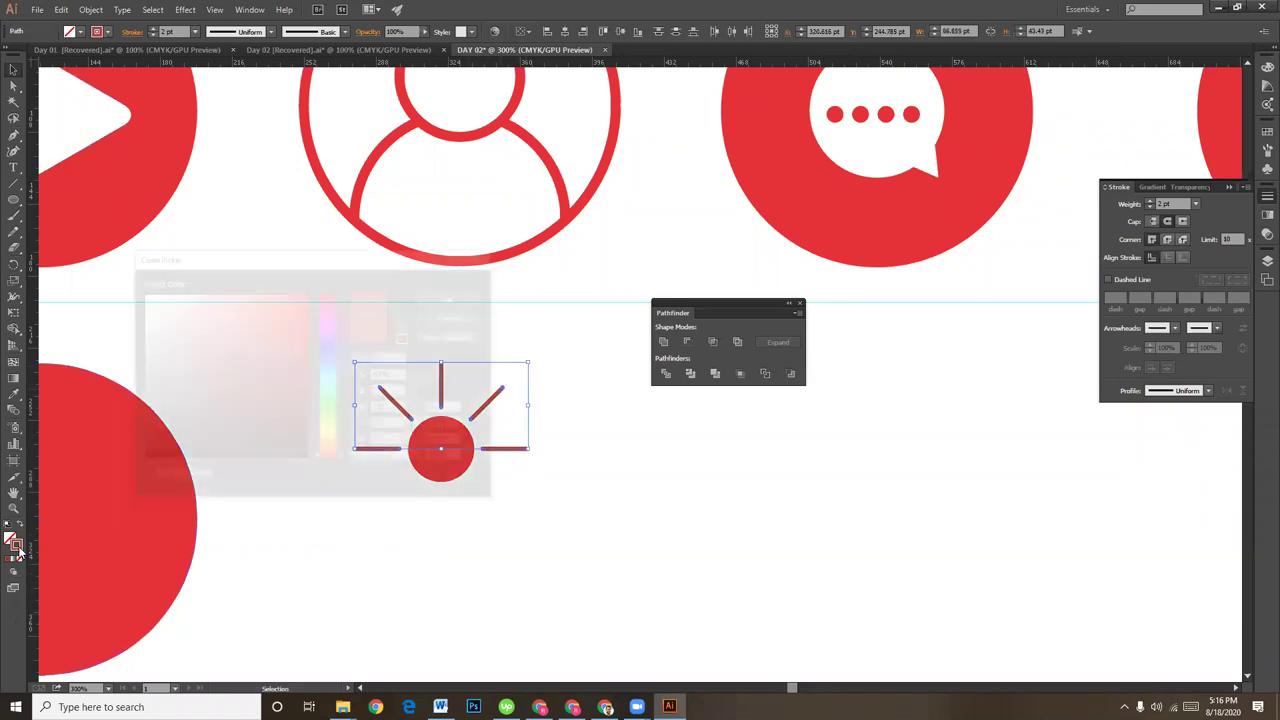
{"action": "left_click", "coordinate": [306, 294]}
{"action": "left_click", "coordinate": [452, 298]}
{"action": "left_click", "coordinate": [626, 467]}
{"action": "key", "text": "ctrl+minus"}
{"action": "key", "text": "ctrl+minus"}
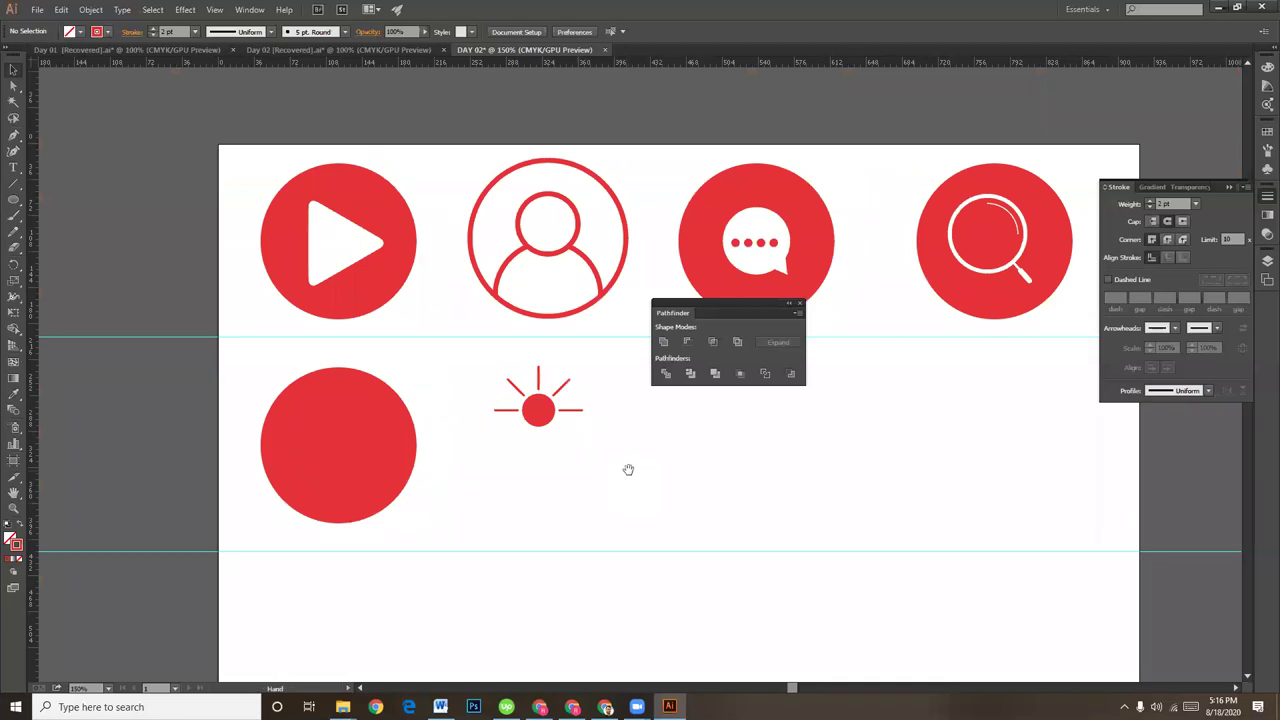
- Draw an outlined red circle below the sun with the Ellipse Tool
{"action": "left_click_drag", "start_coordinate": [609, 475], "coordinate": [605, 472]}
{"action": "key", "text": "a"}
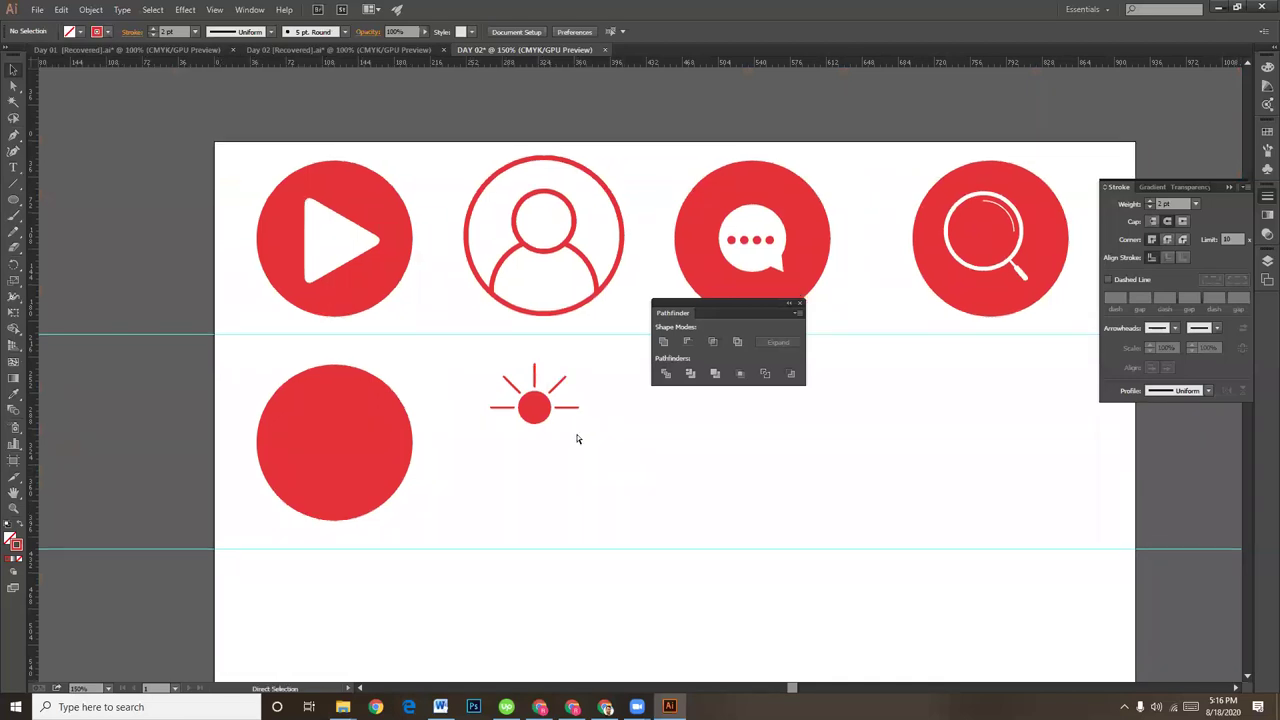
{"action": "key", "text": "ctrl+plus"}
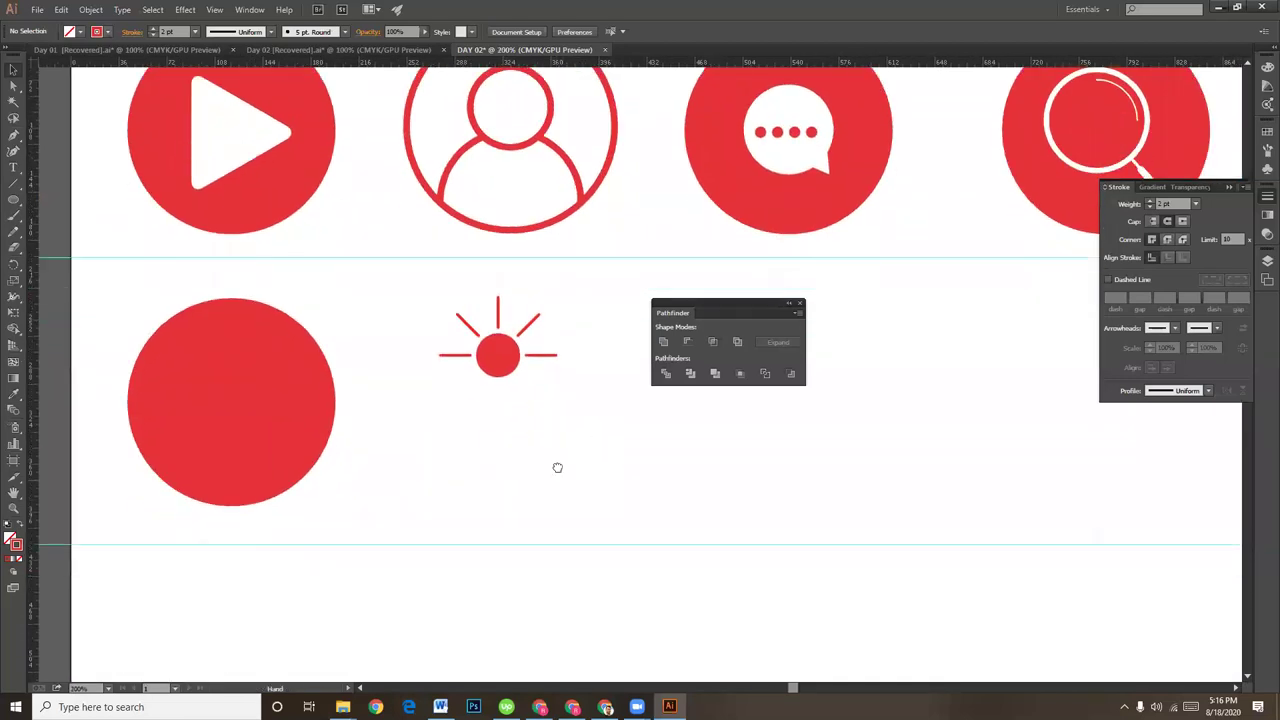
{"action": "left_click_drag", "start_coordinate": [557, 467], "coordinate": [552, 451]}
{"action": "left_click", "coordinate": [12, 200]}
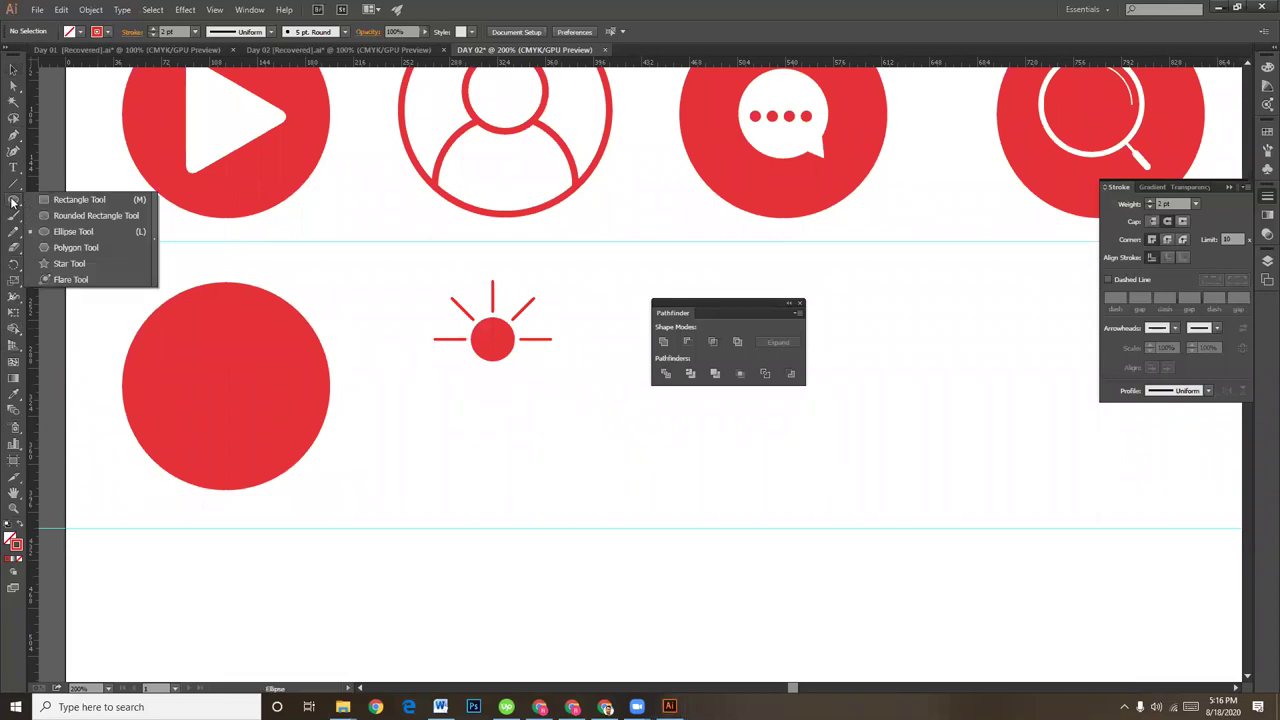
{"action": "left_click", "coordinate": [48, 231]}
{"action": "left_click_drag", "start_coordinate": [472, 397], "coordinate": [566, 490]}
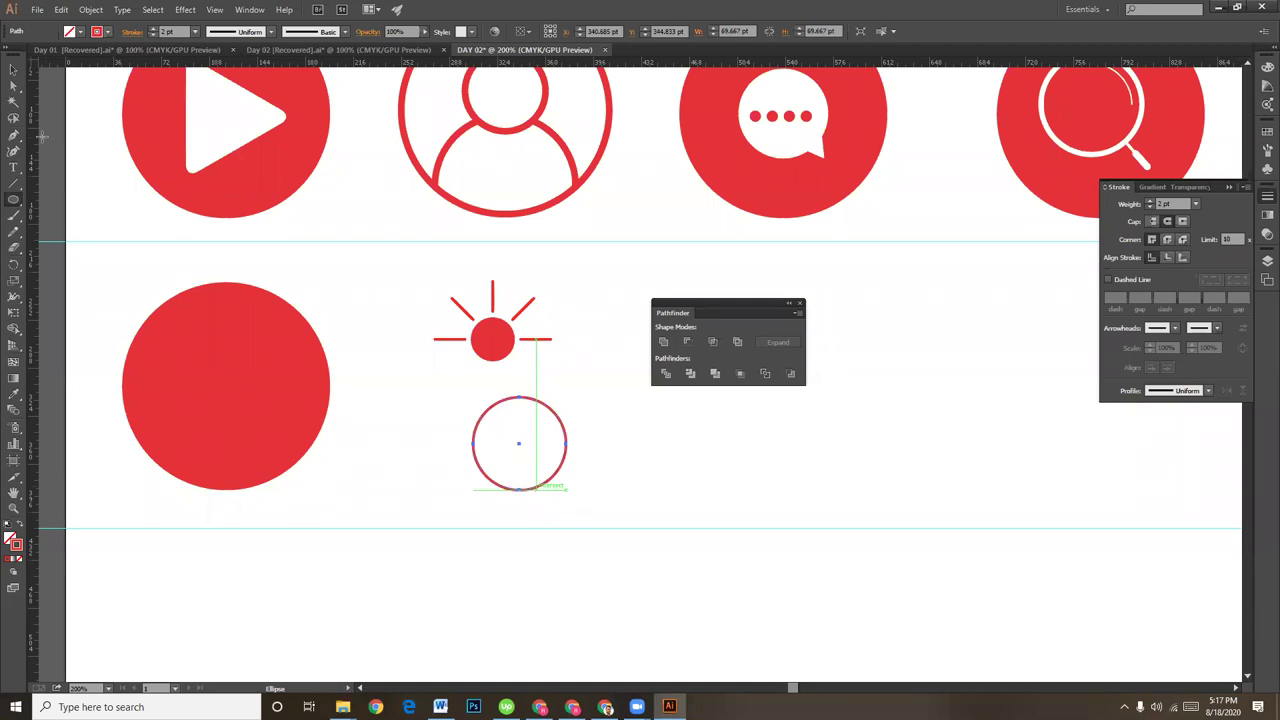
- Delete the circle's bottom anchor point to leave a semicircular arc
{"action": "key", "text": "a"}
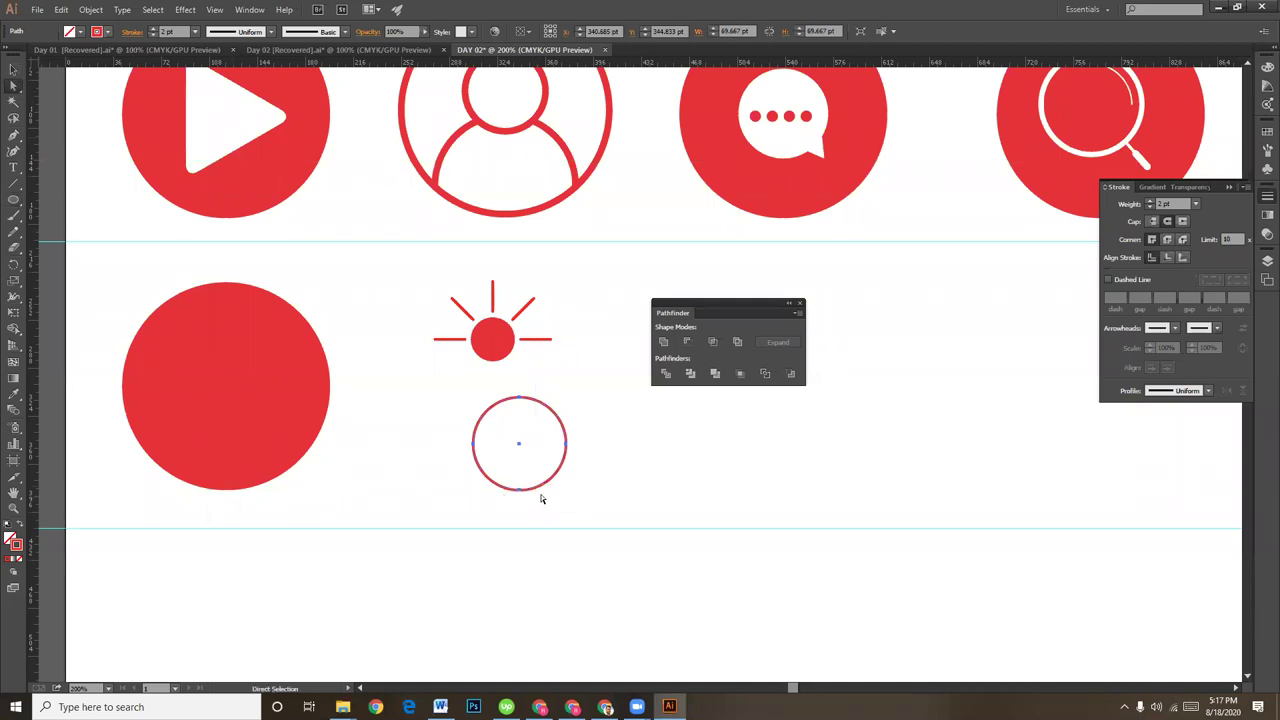
{"action": "left_click_drag", "start_coordinate": [541, 498], "coordinate": [477, 486]}
{"action": "key", "text": "Delete"}
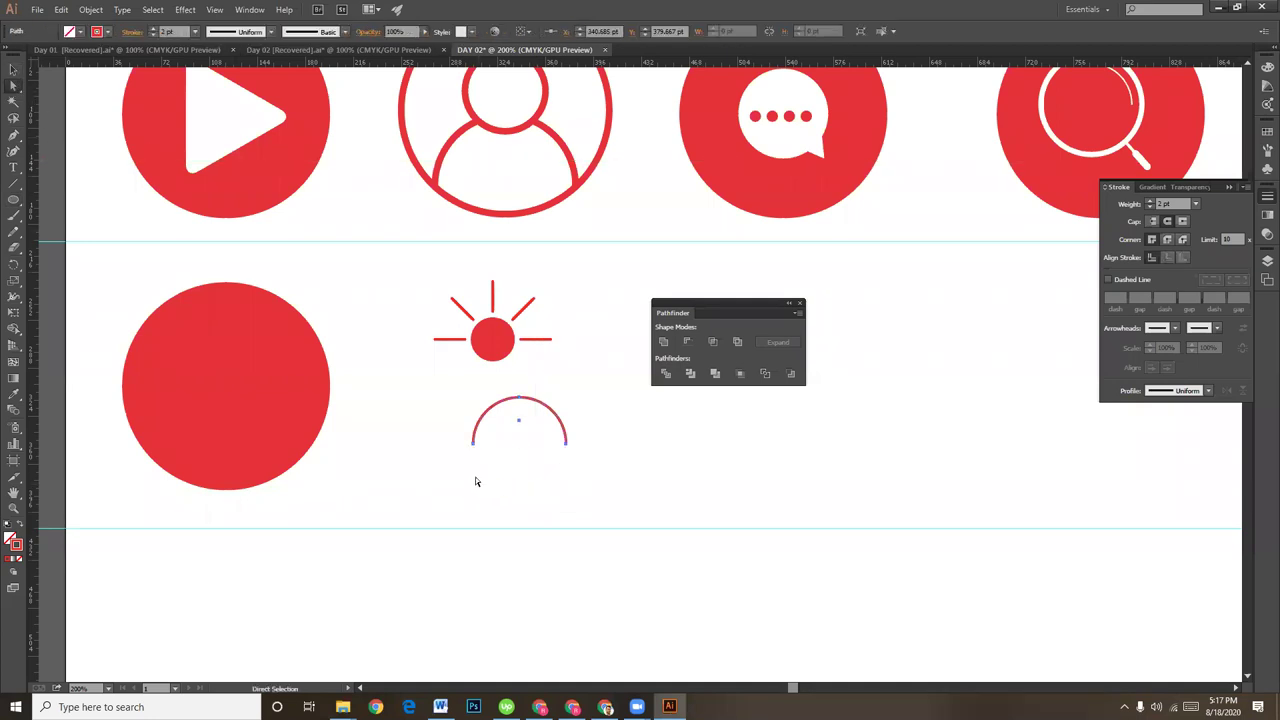
{"action": "left_click", "coordinate": [13, 70]}
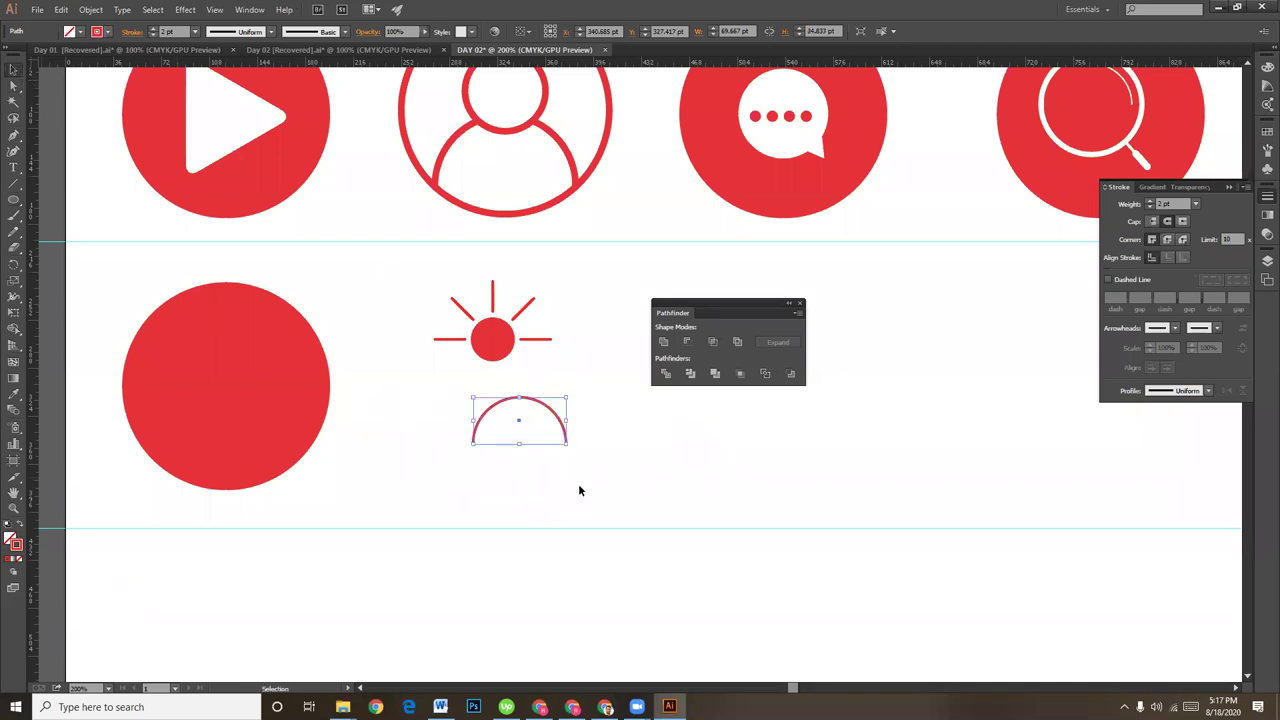
{"action": "left_click", "coordinate": [618, 483]}
{"action": "left_click", "coordinate": [560, 425]}
- Close the arc's open bottom with a straight Pen-tool line
{"action": "key", "text": "p"}
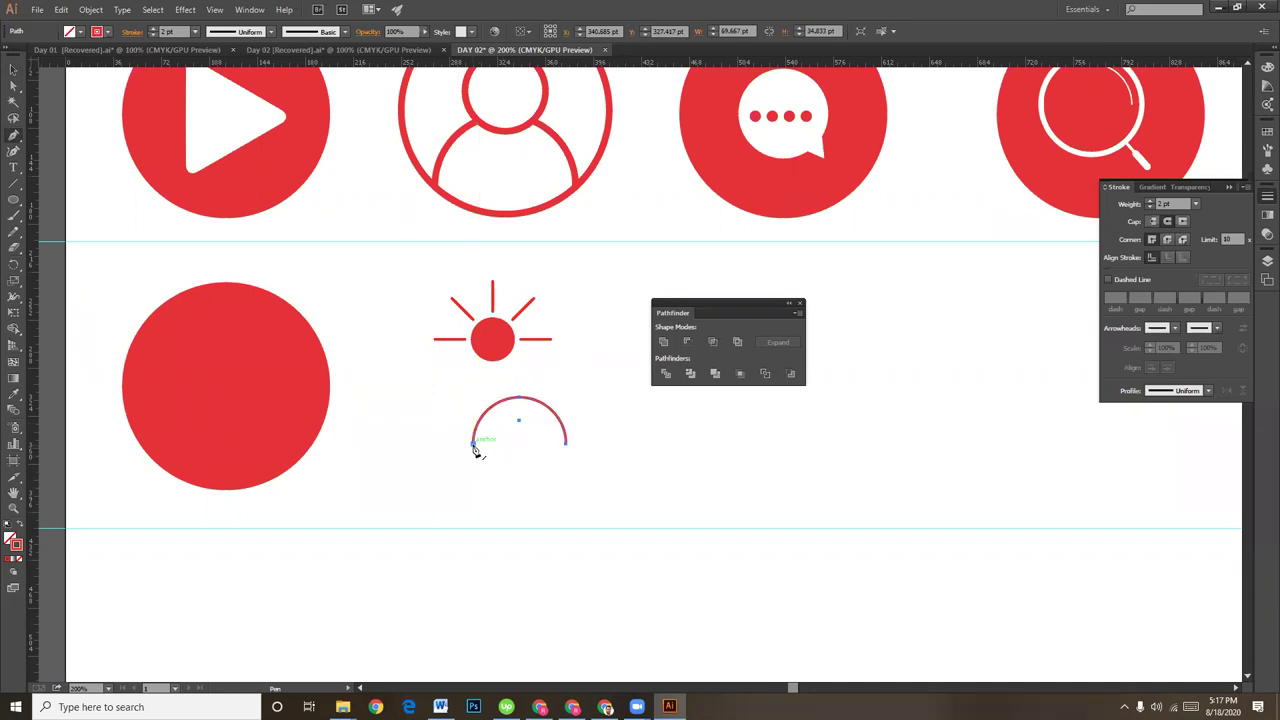
{"action": "left_click", "coordinate": [473, 444]}
{"action": "left_click", "coordinate": [567, 445]}
{"action": "left_click", "coordinate": [12, 72]}
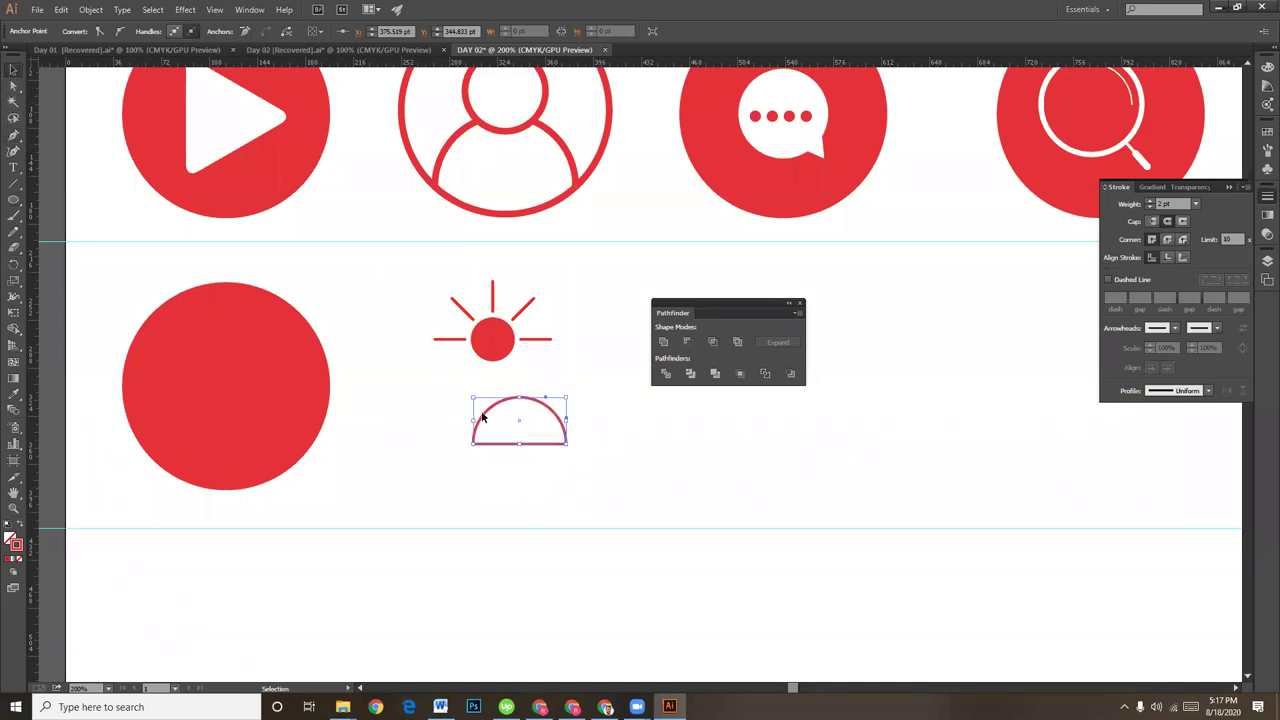
{"action": "left_click", "coordinate": [581, 477]}
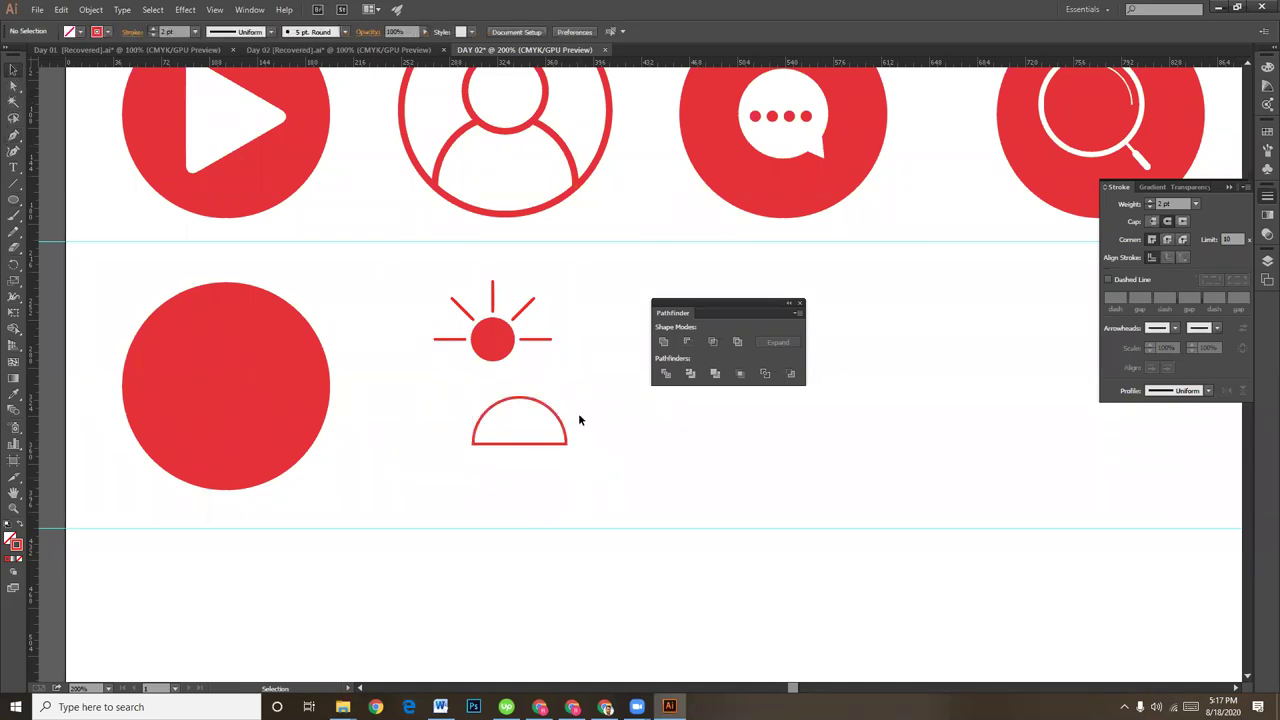
- Move the half-circle up to sit centred beneath the sun
{"action": "left_click_drag", "start_coordinate": [557, 414], "coordinate": [527, 402]}
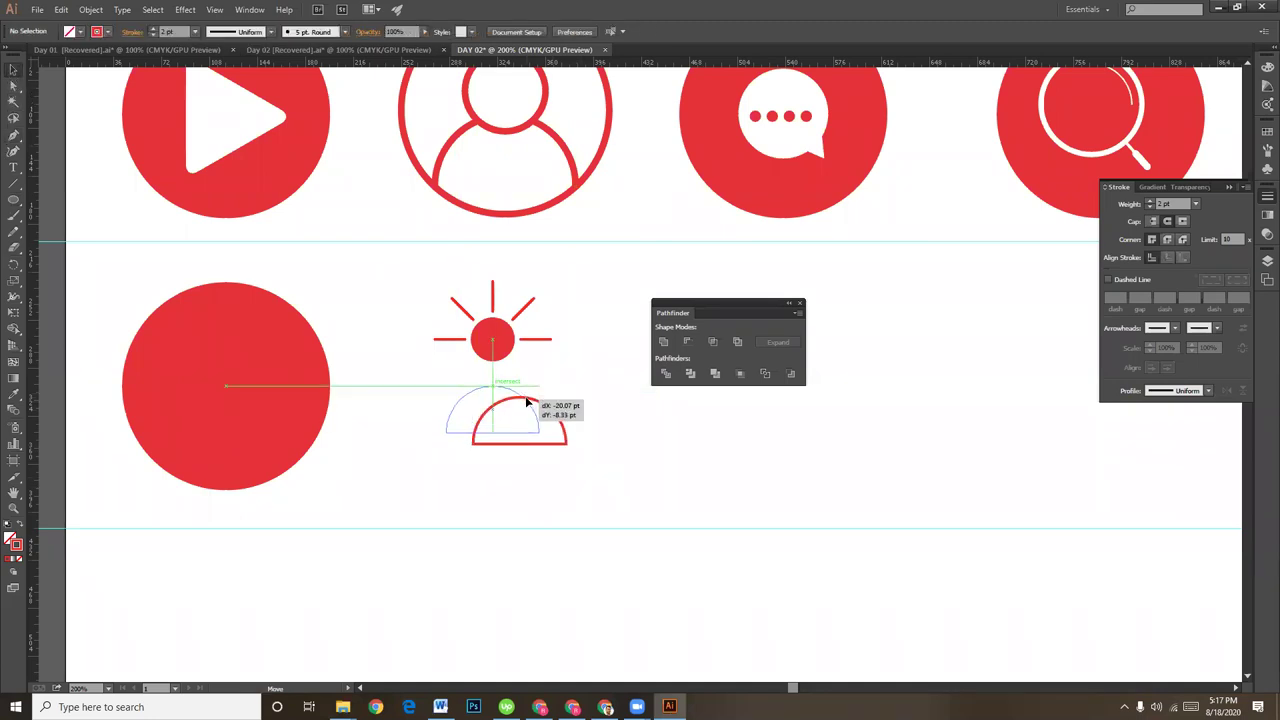
{"action": "left_click_drag", "start_coordinate": [527, 402], "coordinate": [525, 401]}
{"action": "left_click", "coordinate": [627, 441]}
{"action": "key", "text": "ctrl+minus"}
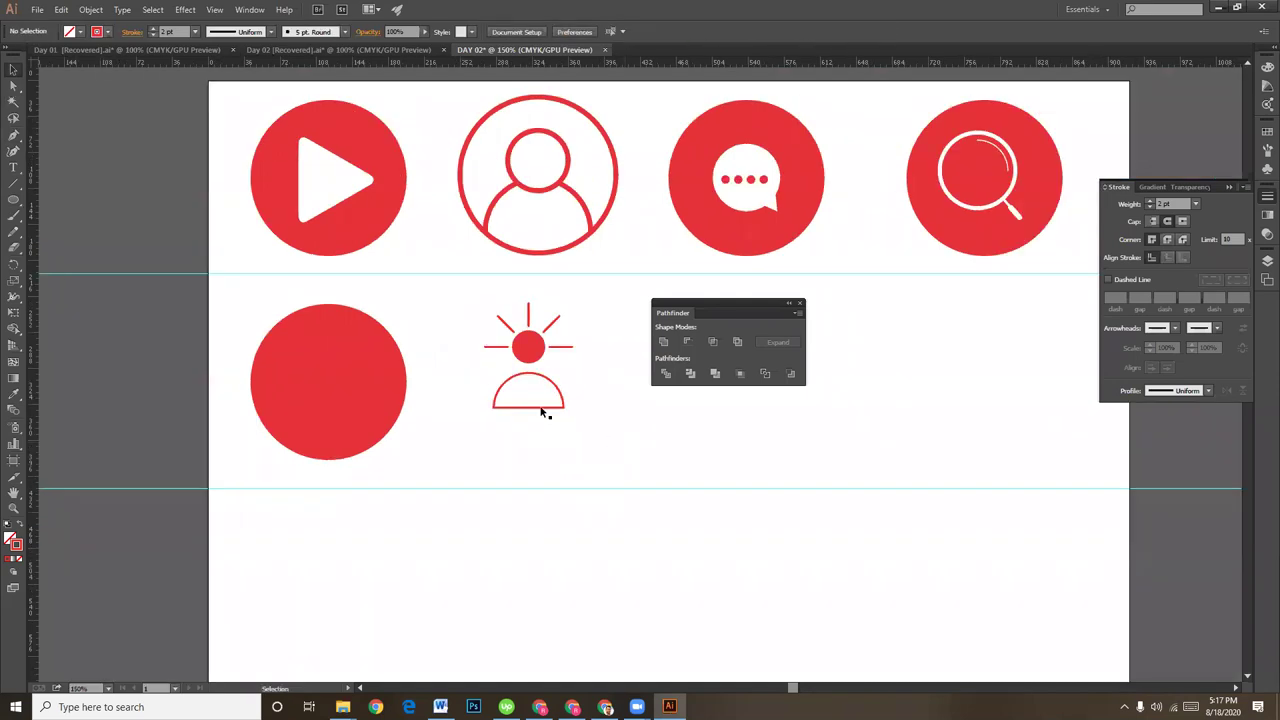
- Resize the small sun-centre circle, then select the rays and centre circle
{"action": "left_click", "coordinate": [527, 347]}
{"action": "left_click_drag", "start_coordinate": [548, 366], "coordinate": [542, 362]}
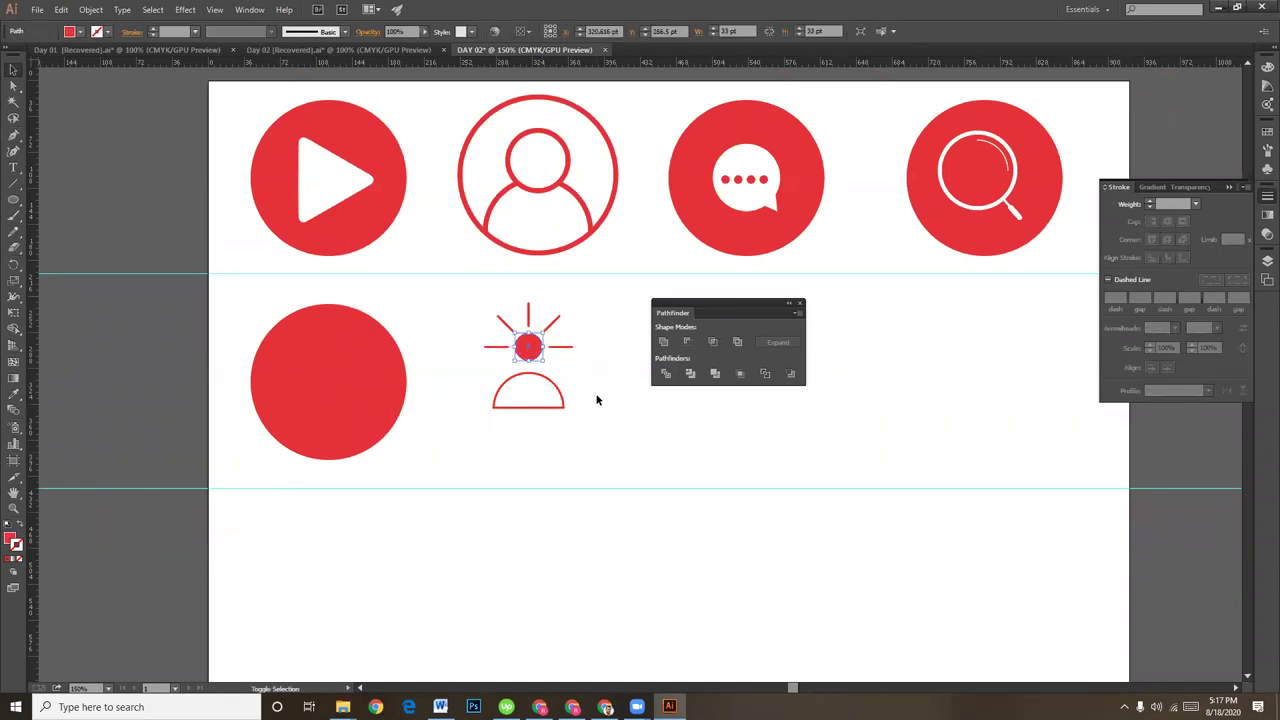
{"action": "left_click", "coordinate": [600, 400]}
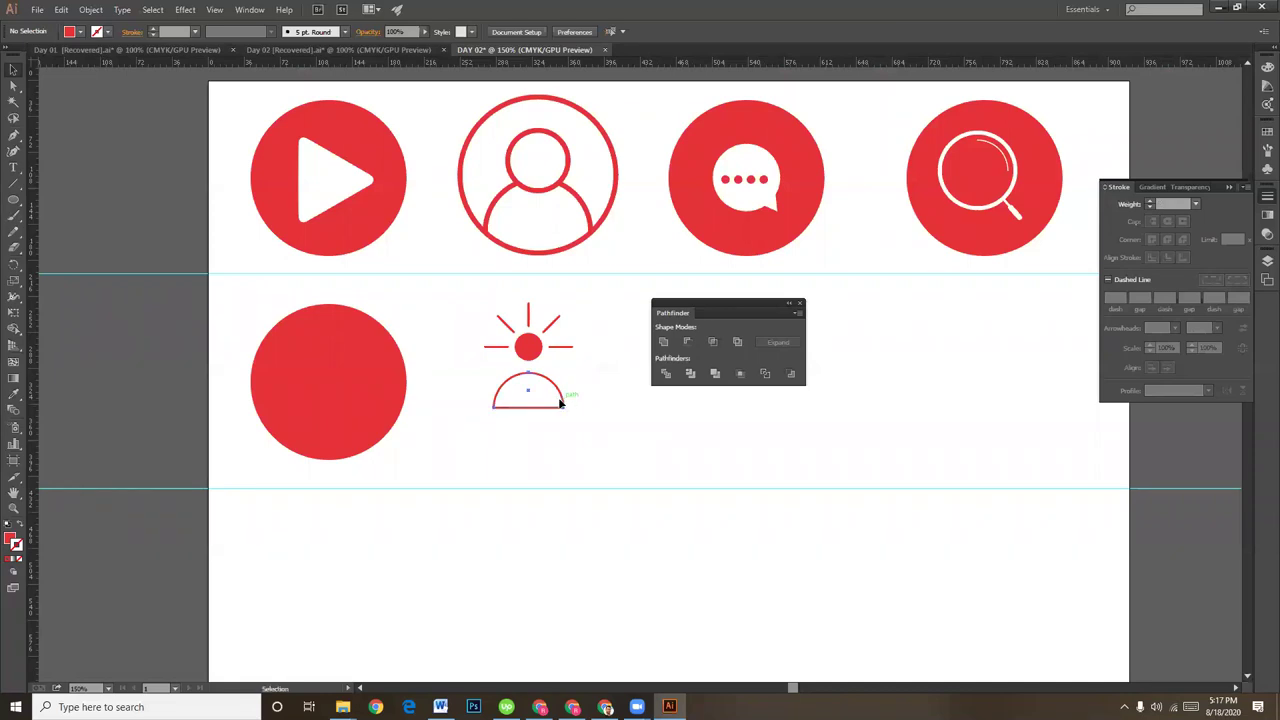
{"action": "left_click", "coordinate": [561, 402]}
{"action": "left_click", "coordinate": [590, 412]}
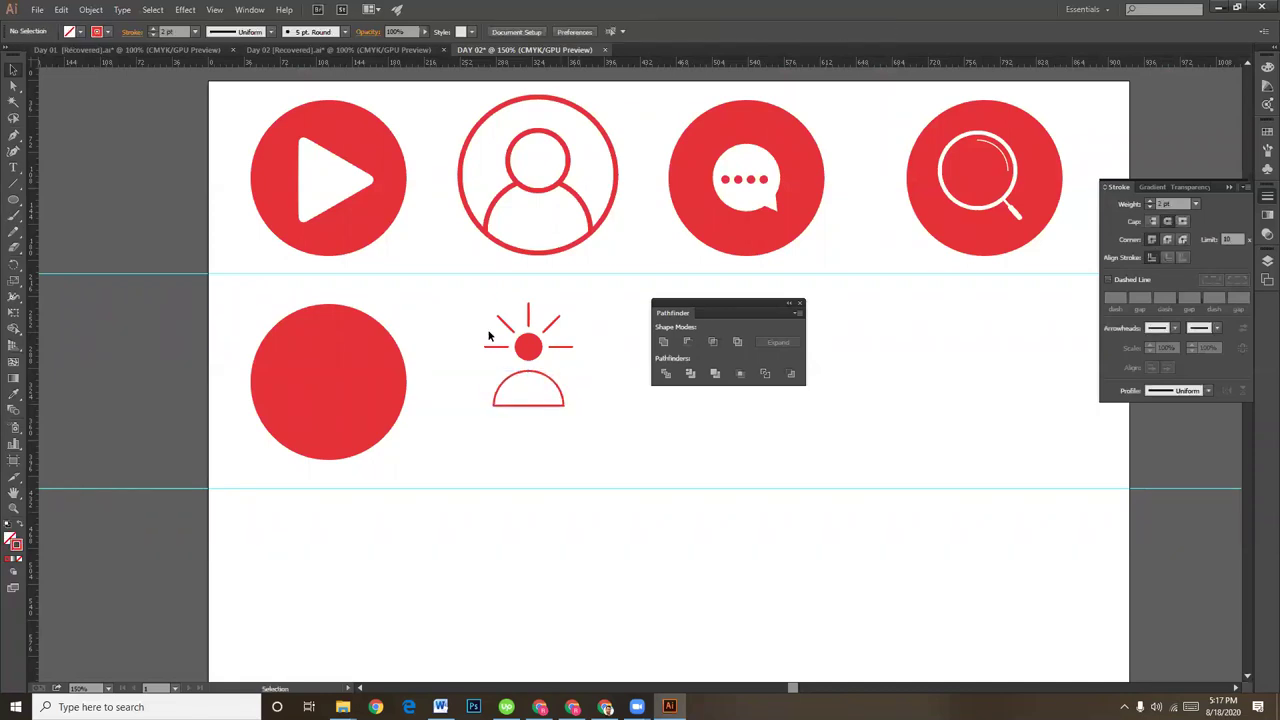
{"action": "left_click_drag", "start_coordinate": [478, 296], "coordinate": [575, 442]}
{"action": "left_click", "coordinate": [602, 426]}
{"action": "left_click_drag", "start_coordinate": [490, 298], "coordinate": [560, 340]}
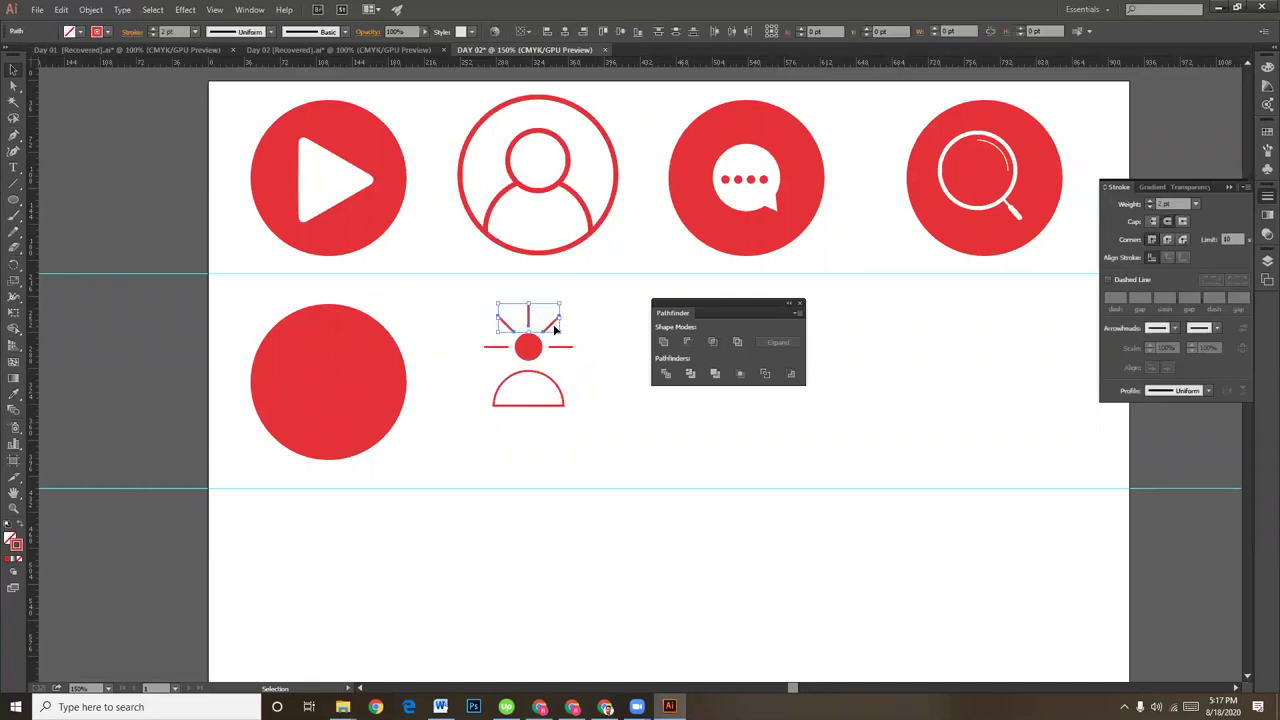
{"action": "left_click", "coordinate": [492, 347], "text": "shift"}
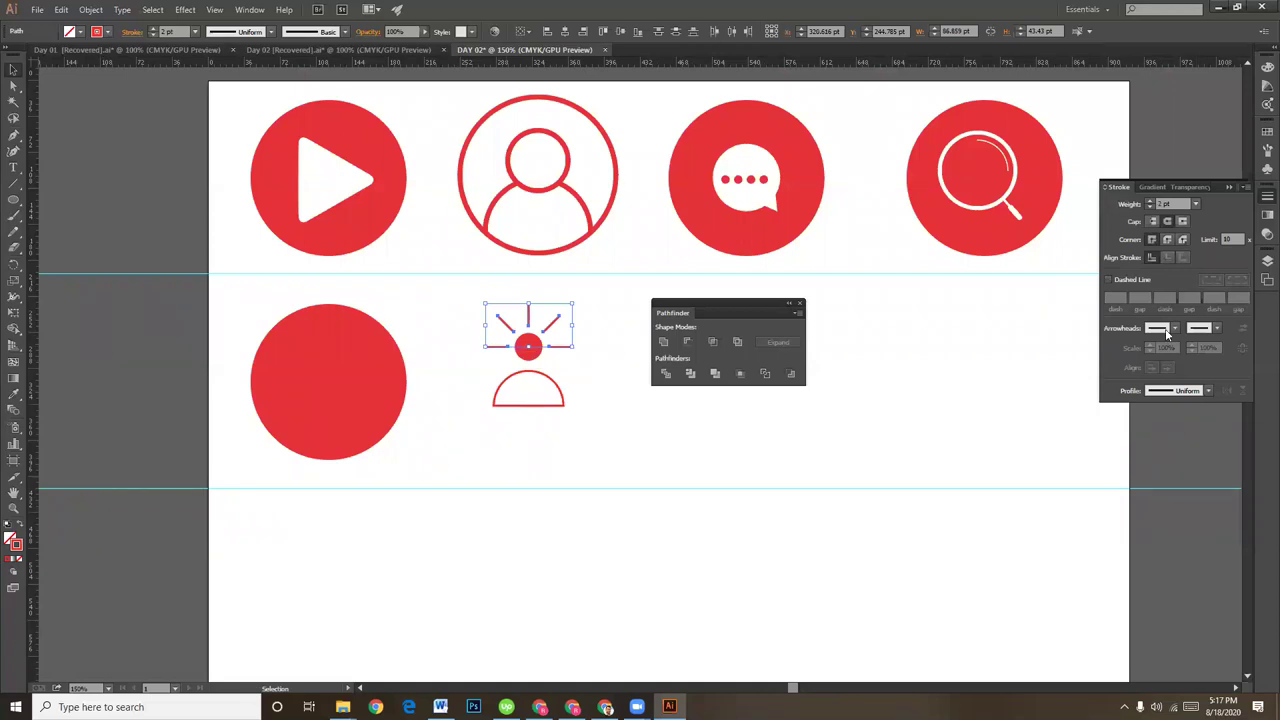
- Set the rays' stroke colour to white (FFFFFF)
{"action": "double_click", "coordinate": [15, 545]}
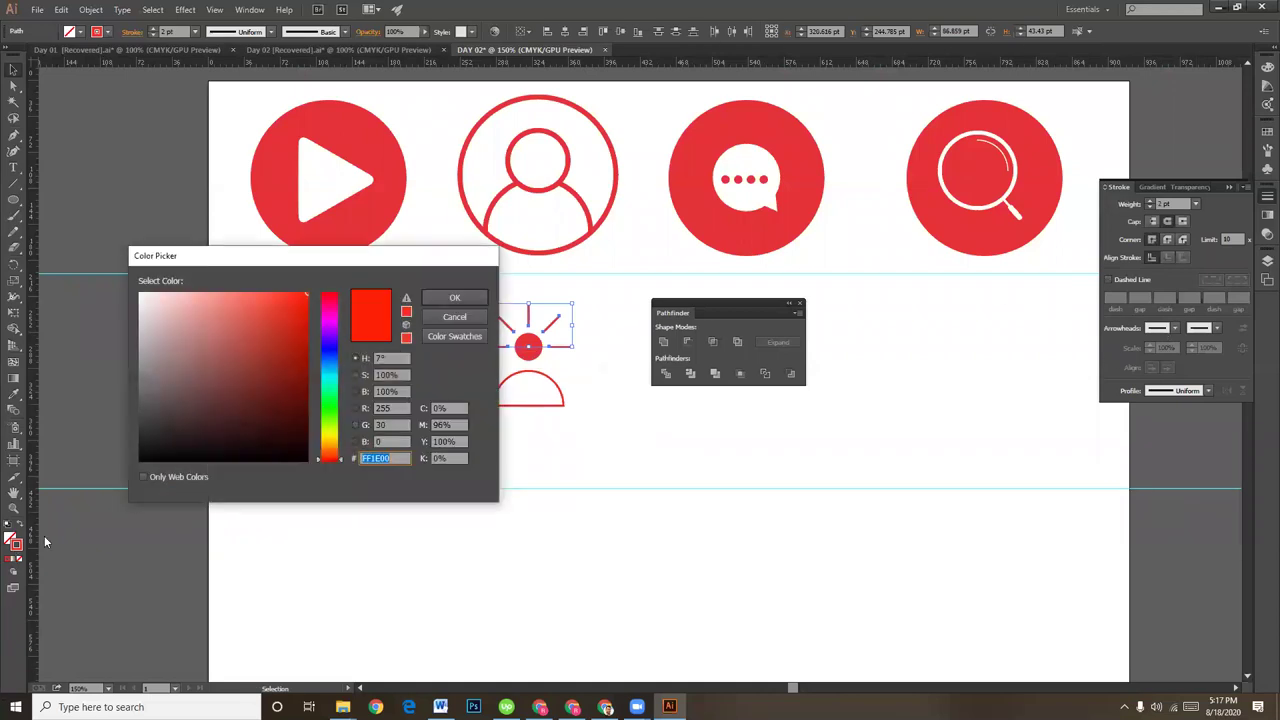
{"action": "left_click", "coordinate": [140, 296]}
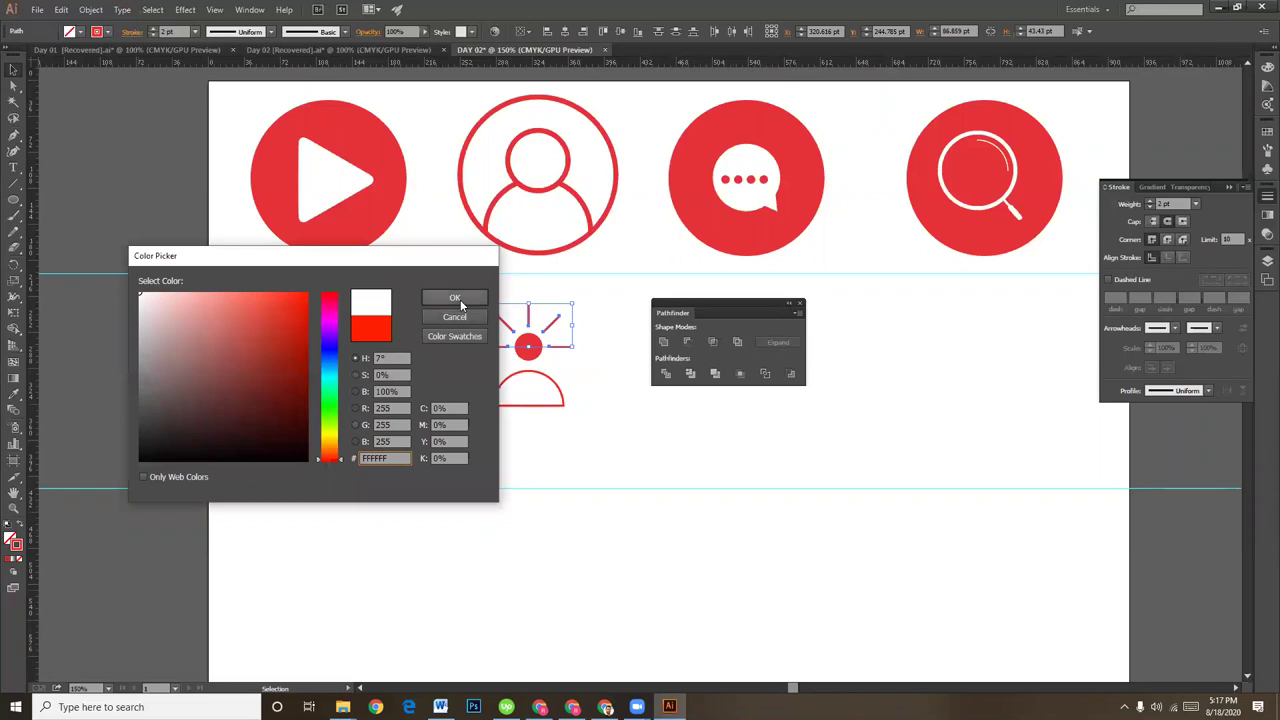
{"action": "left_click", "coordinate": [454, 298]}
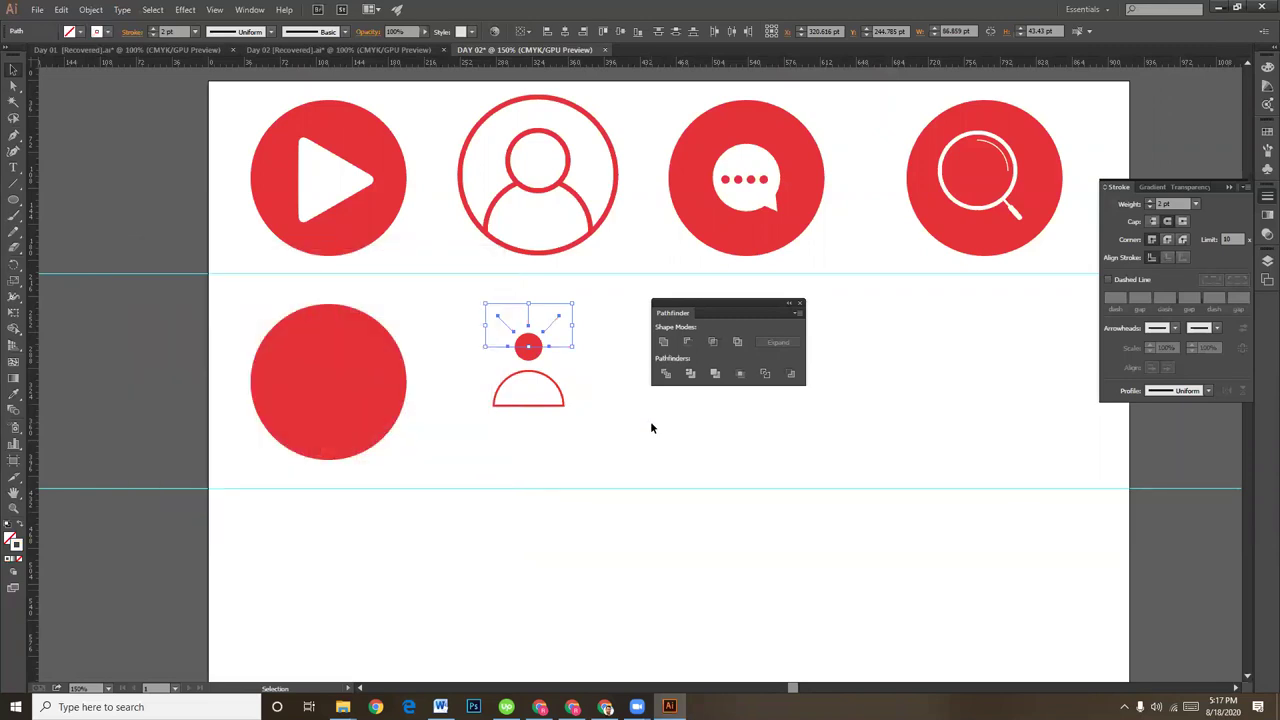
{"action": "left_click", "coordinate": [650, 421]}
- Give the sun-centre circle a white fill
{"action": "left_click", "coordinate": [527, 349]}
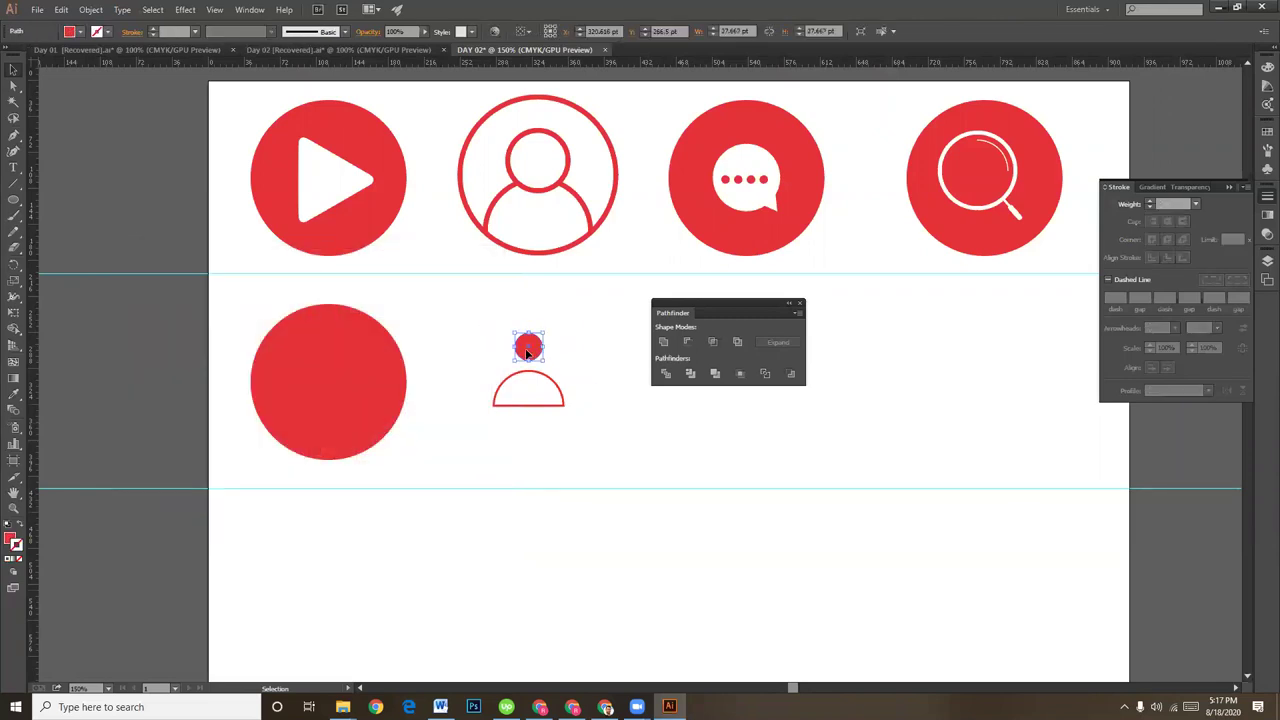
{"action": "double_click", "coordinate": [12, 540]}
{"action": "left_click_drag", "start_coordinate": [262, 296], "coordinate": [126, 280]}
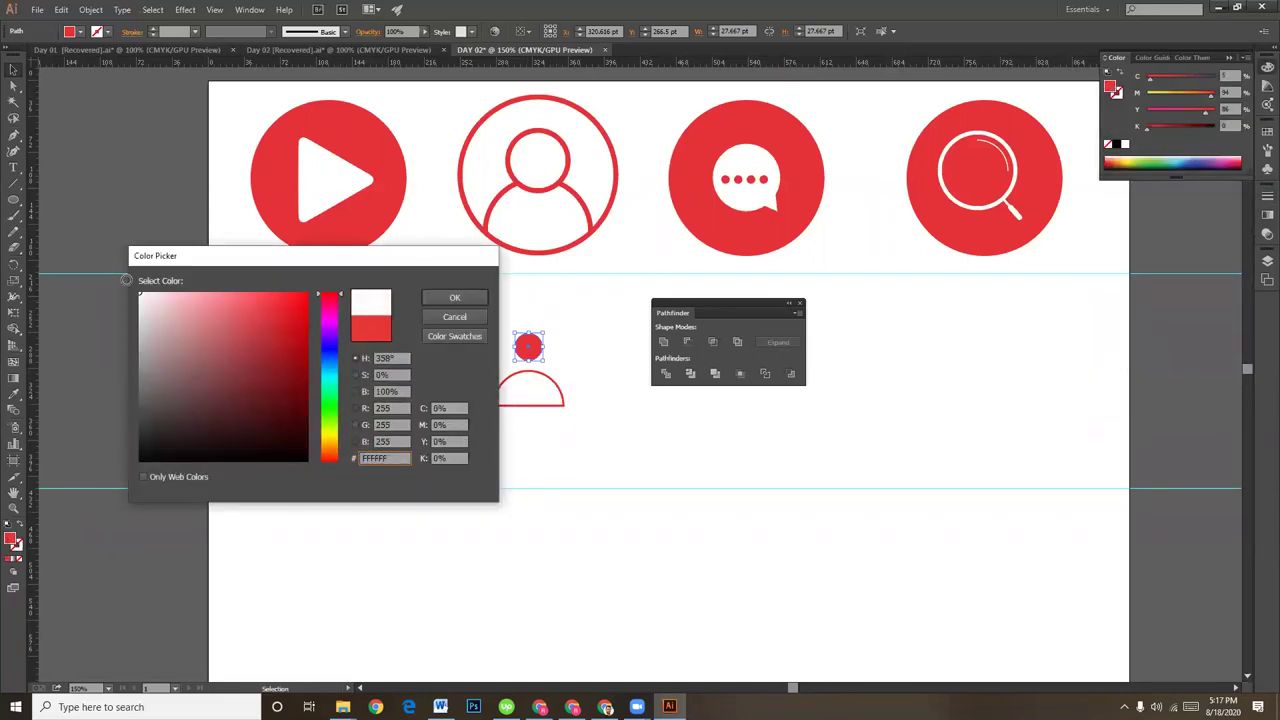
{"action": "left_click", "coordinate": [454, 297]}
{"action": "left_click", "coordinate": [568, 420]}
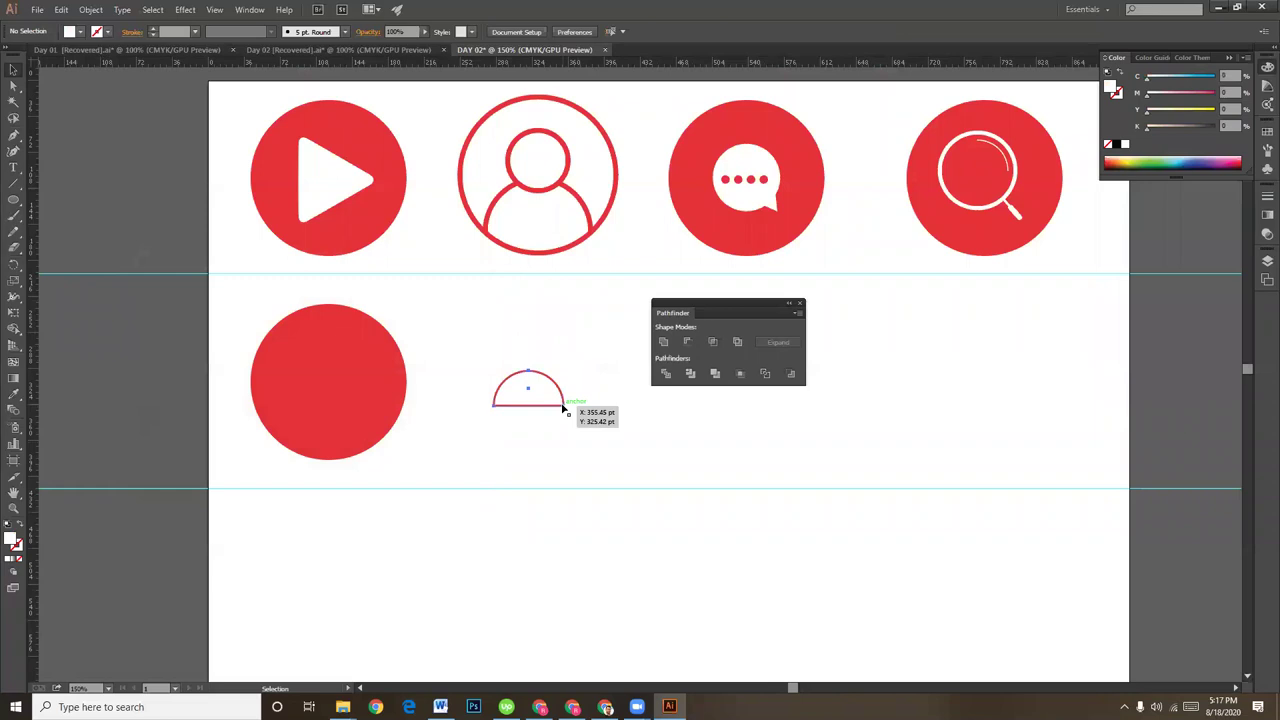
- Set the half-circle's outline to white
{"action": "left_click", "coordinate": [563, 406]}
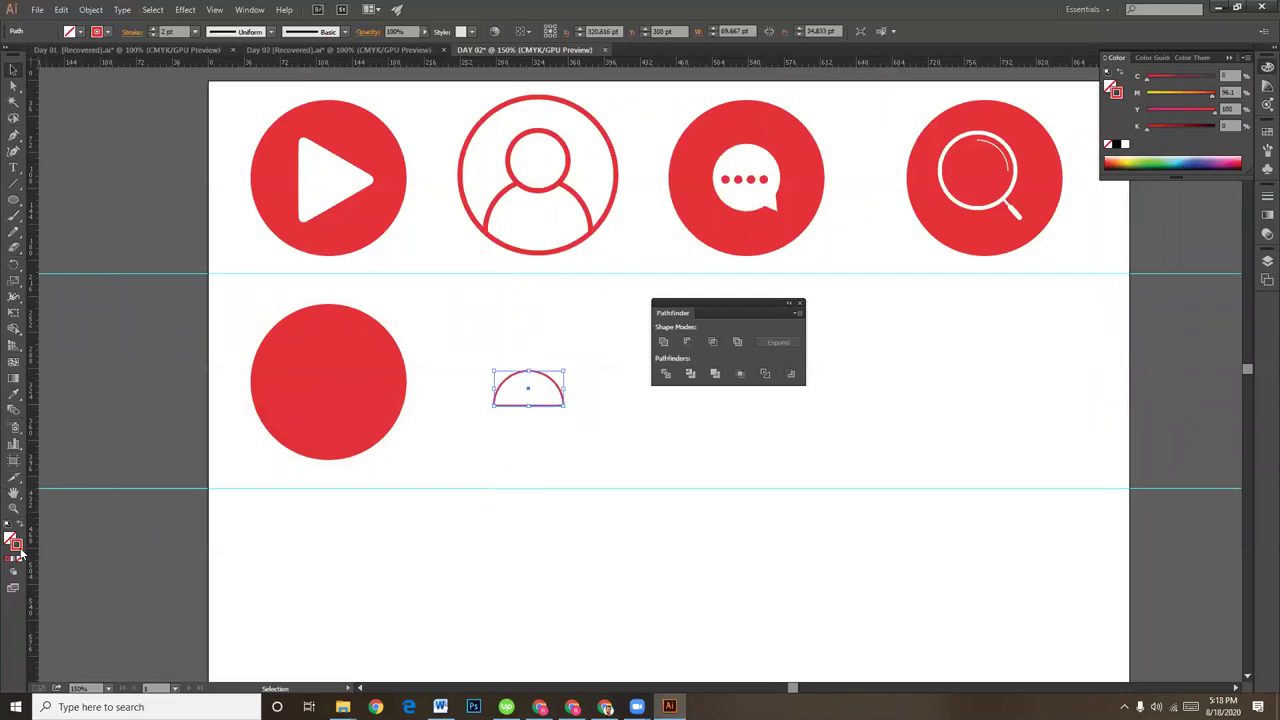
{"action": "double_click", "coordinate": [17, 550]}
{"action": "left_click_drag", "start_coordinate": [150, 305], "coordinate": [127, 281]}
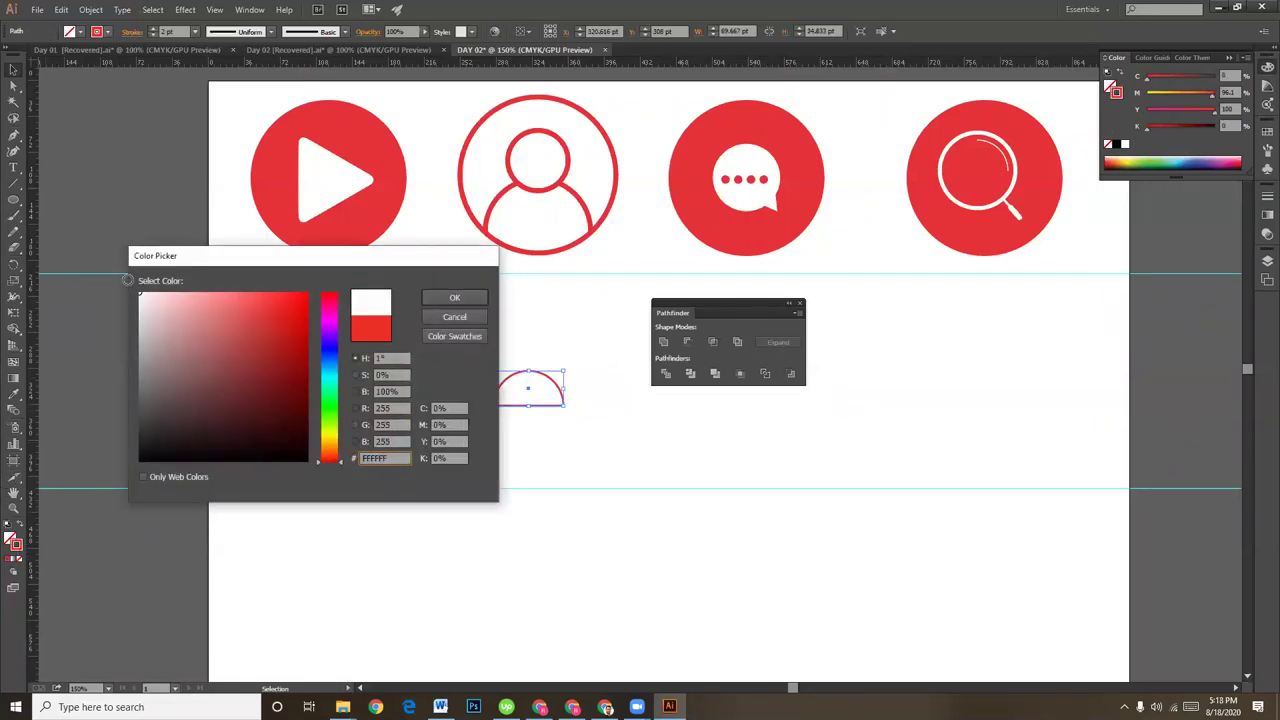
{"action": "left_click", "coordinate": [454, 297]}
{"action": "left_click", "coordinate": [497, 343]}
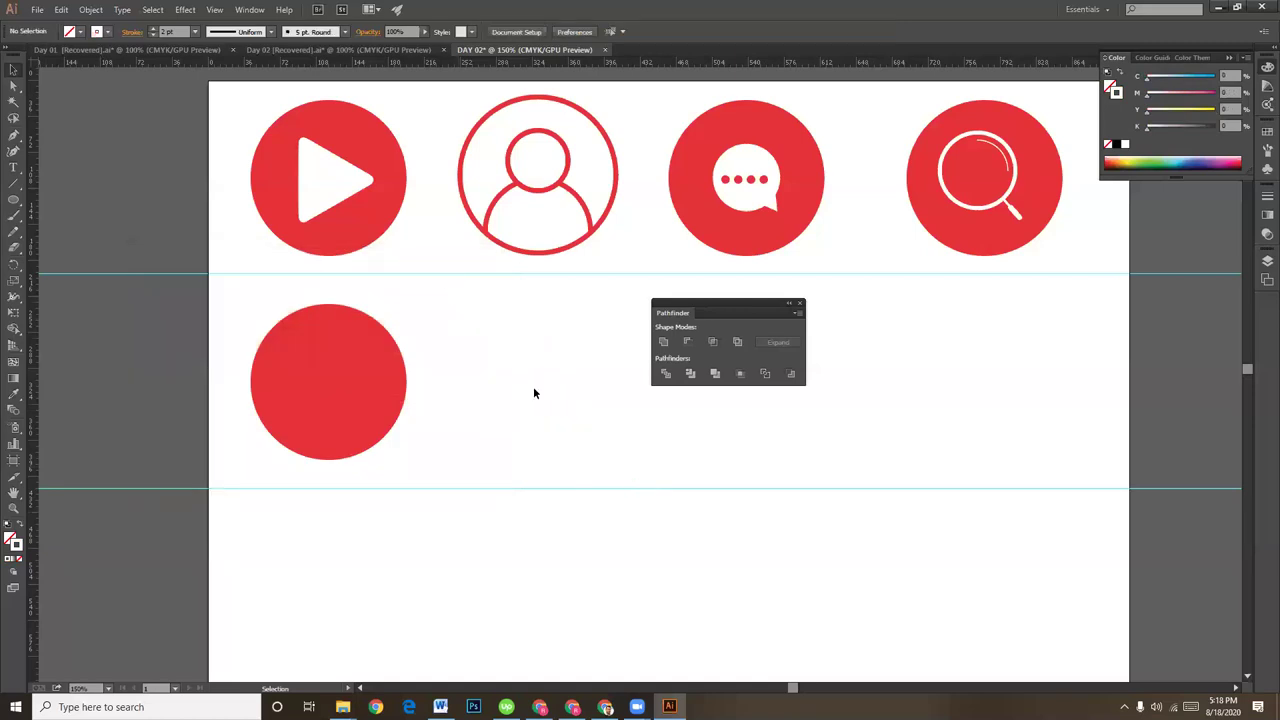
{"action": "left_click_drag", "start_coordinate": [448, 278], "coordinate": [625, 452]}
- Group the sun icon's parts and move the group onto the empty red circle
{"action": "key", "text": "ctrl+g"}
{"action": "left_click", "coordinate": [581, 396]}
{"action": "left_click", "coordinate": [533, 355]}
{"action": "left_click_drag", "start_coordinate": [533, 355], "coordinate": [326, 377]}
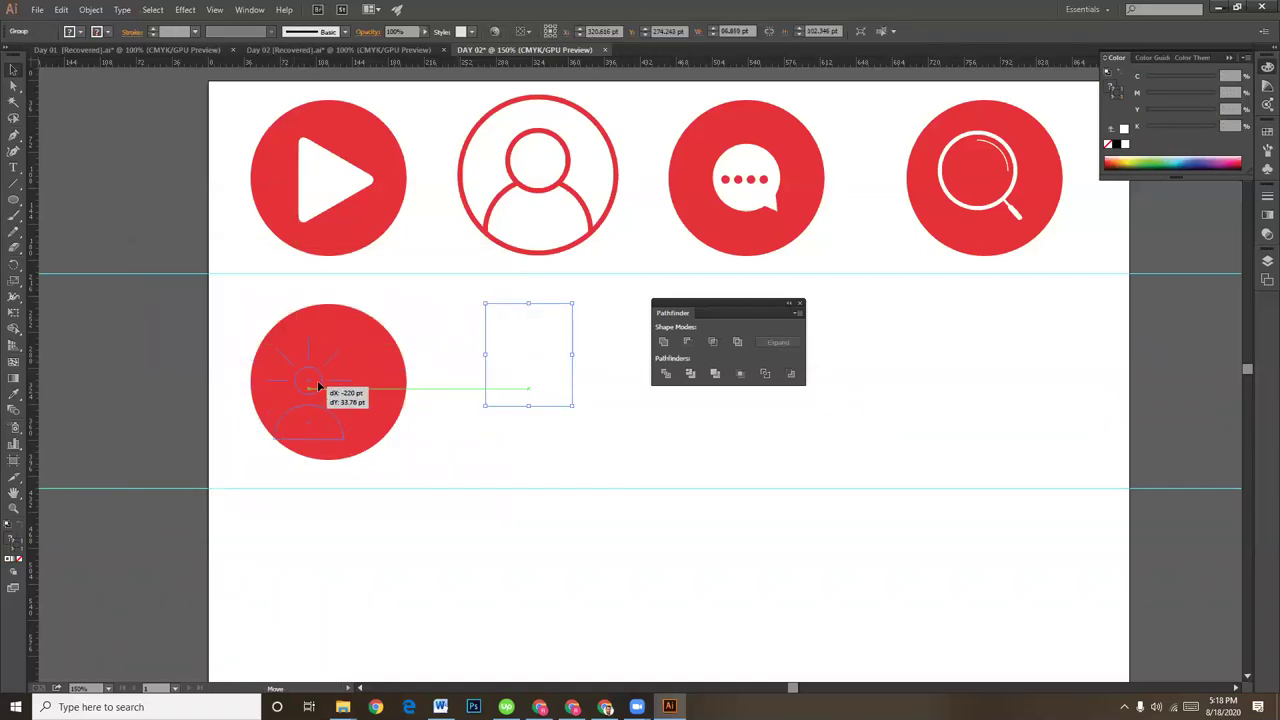
- Scale the sun icon down and nudge it centred inside the red circle
{"action": "key", "text": "ctrl+plus"}
{"action": "key", "text": "space"}
{"action": "left_click_drag", "start_coordinate": [481, 436], "coordinate": [522, 468]}
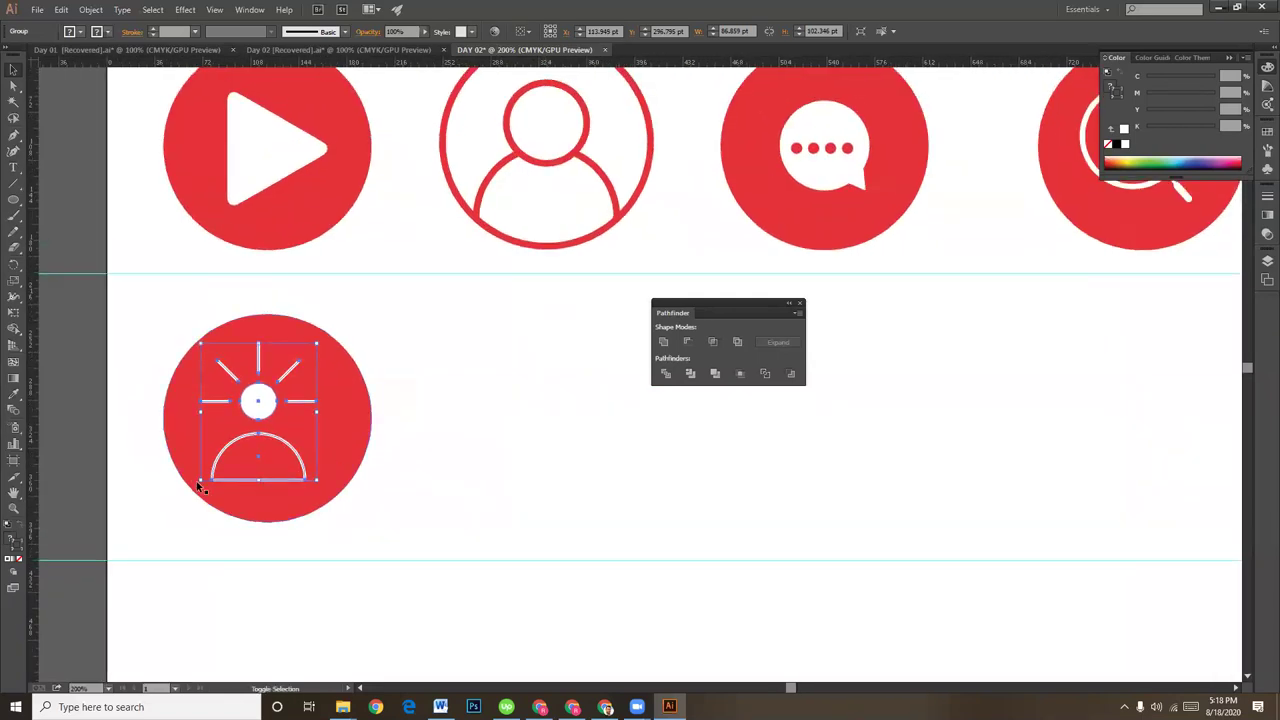
{"action": "left_click_drag", "start_coordinate": [200, 481], "coordinate": [212, 466]}
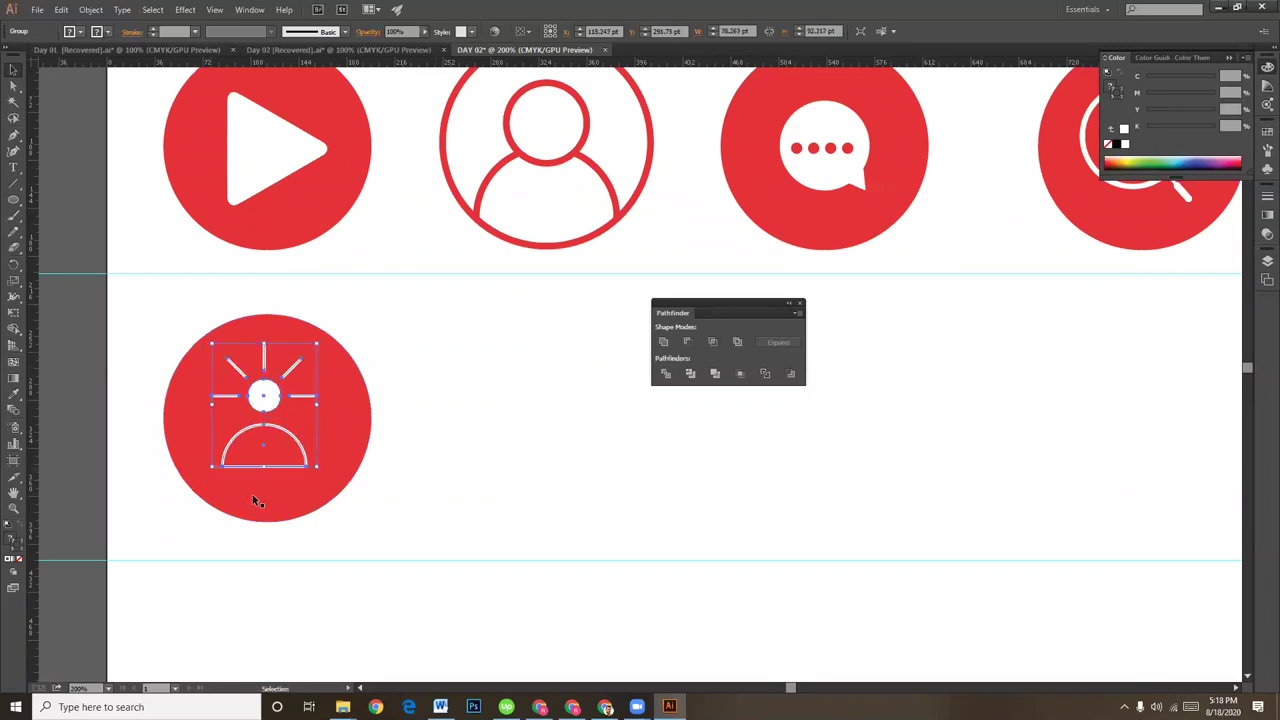
{"action": "left_click_drag", "start_coordinate": [212, 467], "coordinate": [217, 461]}
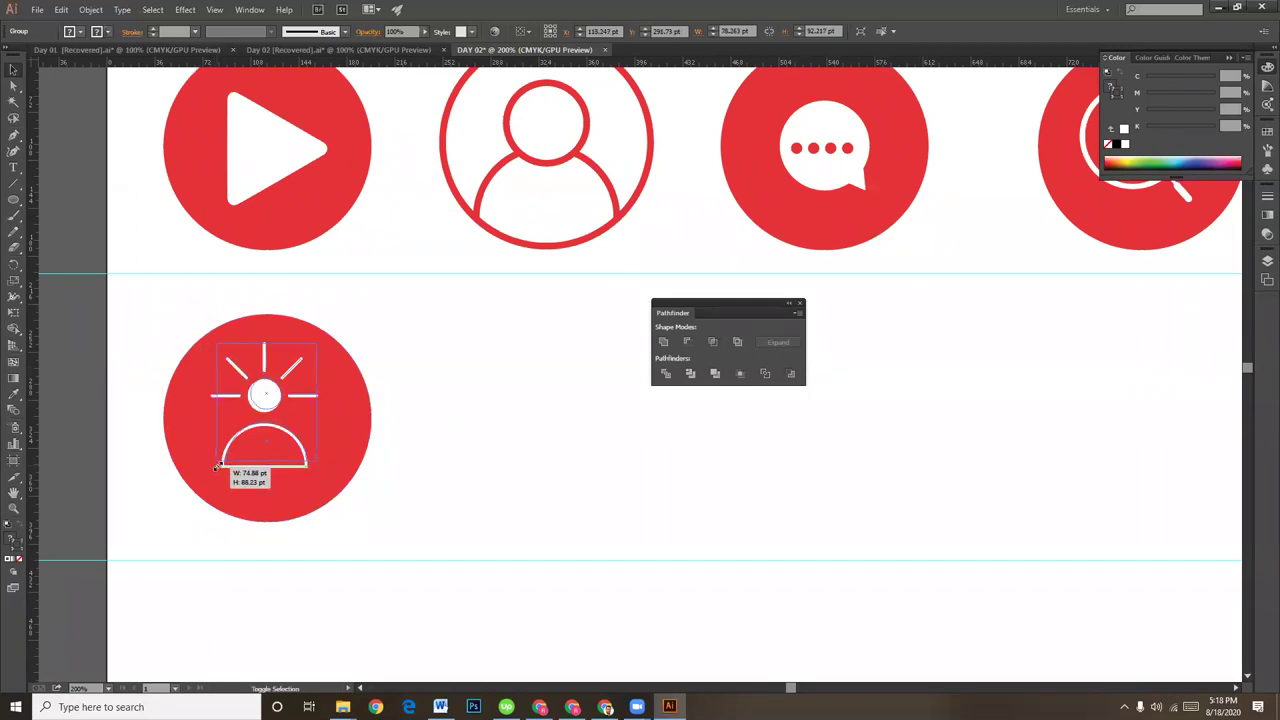
{"action": "key", "text": "Down"}
{"action": "key", "text": "Down"}
{"action": "key", "text": "Down"}
{"action": "key", "text": "Down"}
{"action": "key", "text": "Down"}
{"action": "key", "text": "Down"}
{"action": "key", "text": "Down"}
{"action": "key", "text": "Down"}
{"action": "key", "text": "Down"}
{"action": "left_click", "coordinate": [469, 500]}
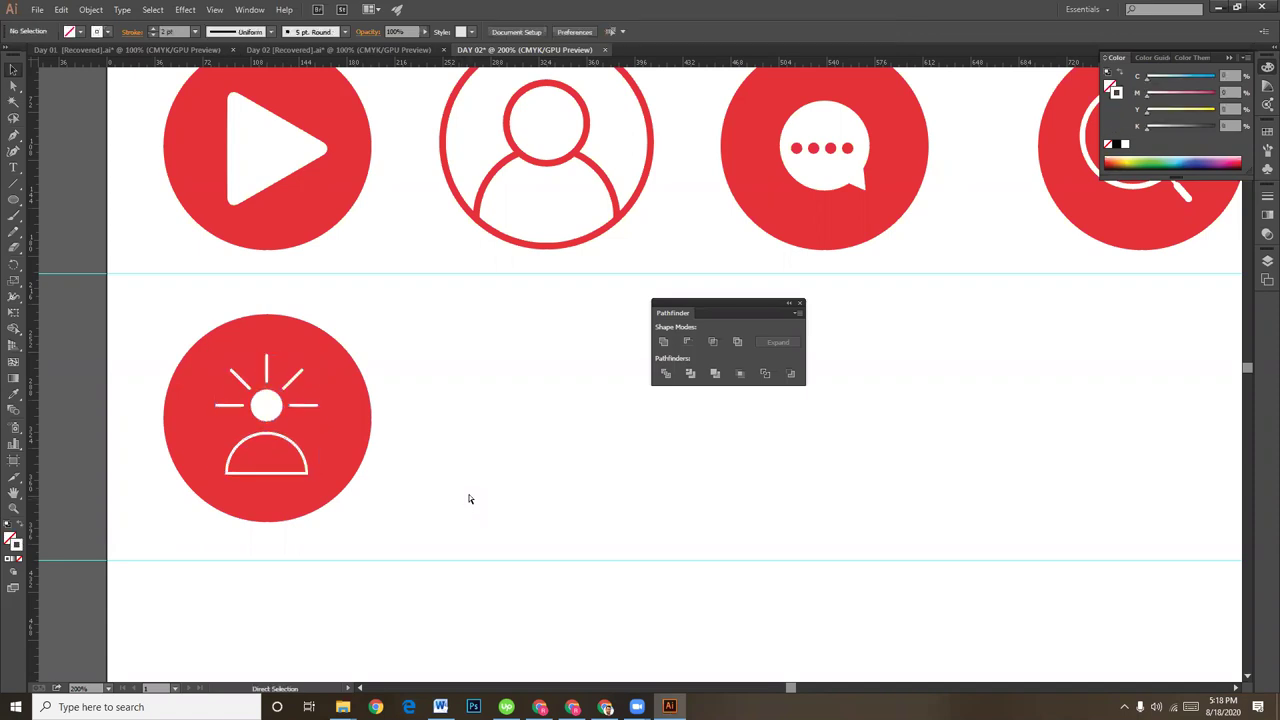
{"action": "key", "text": "ctrl+minus"}
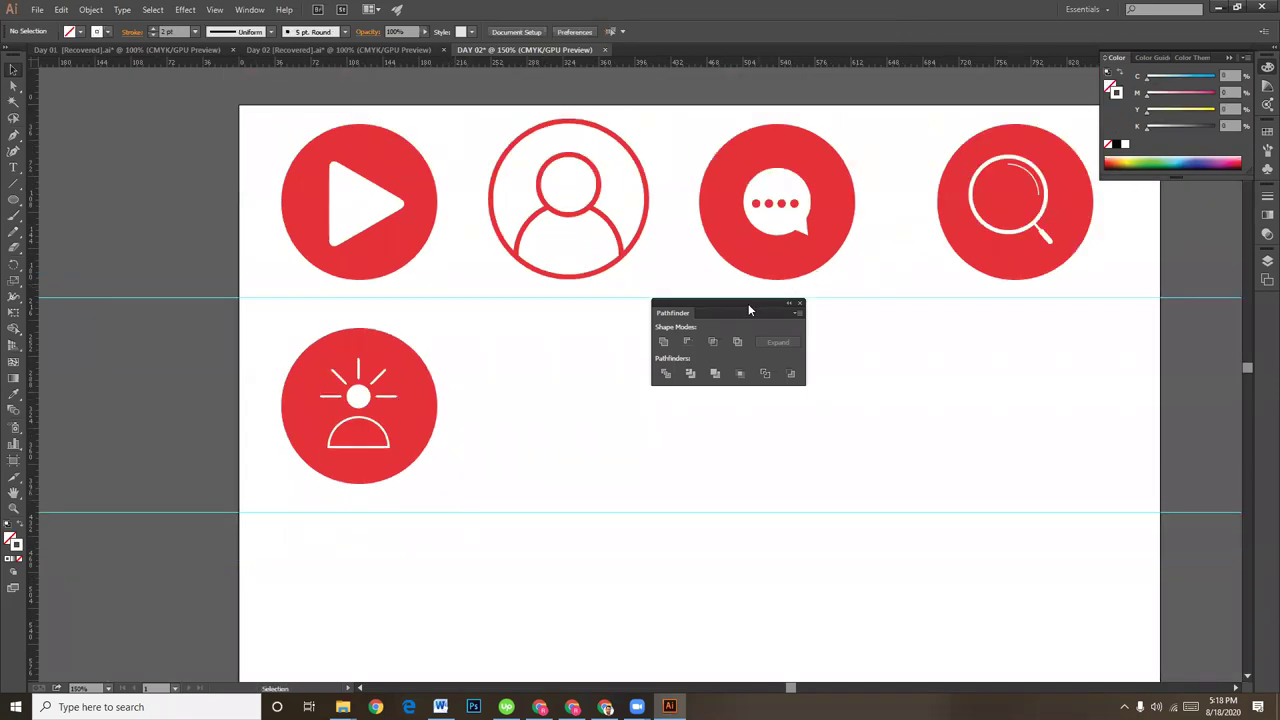
- Copy the play-button red circle into the second row, aligned beside the sun icon
{"action": "left_click_drag", "start_coordinate": [749, 306], "coordinate": [985, 452]}
{"action": "scroll", "coordinate": [597, 431], "scroll_direction": "down", "scroll_amount": 2}
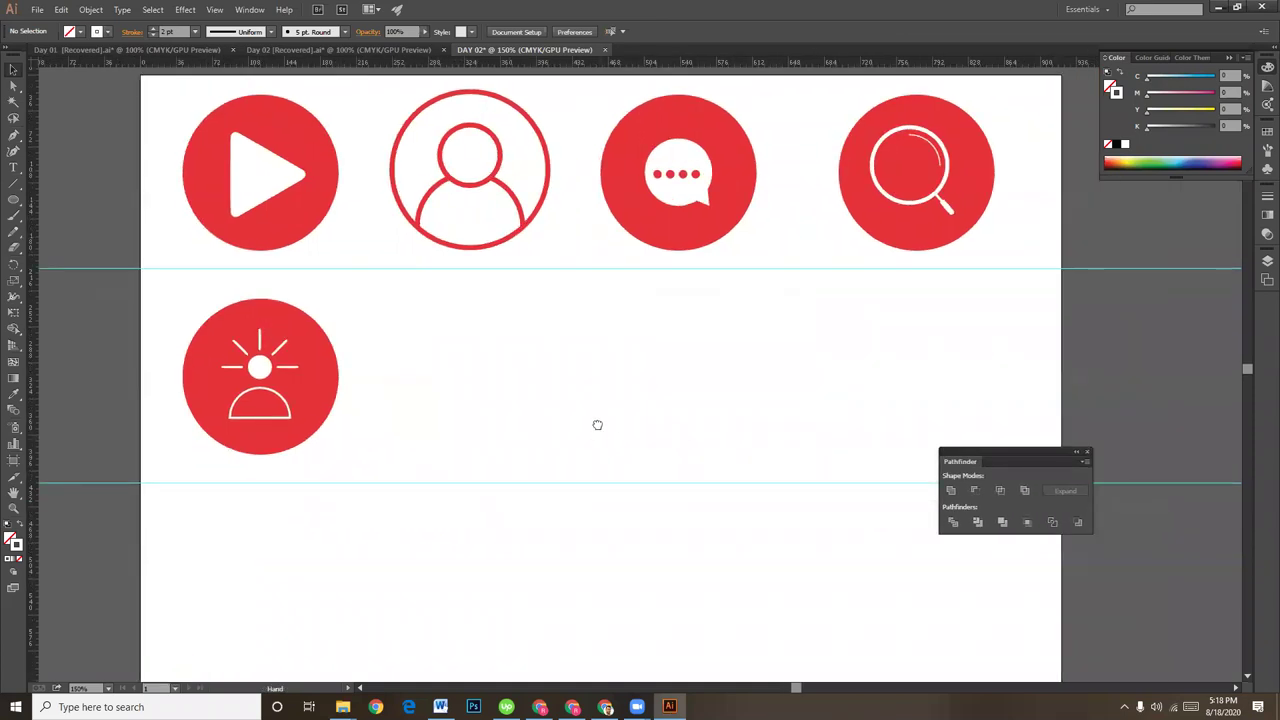
{"action": "scroll", "coordinate": [597, 425], "scroll_direction": "down", "scroll_amount": 1}
{"action": "left_click", "coordinate": [308, 193]}
{"action": "mouse_move", "coordinate": [308, 193]}
{"action": "left_mouse_down"}
{"action": "mouse_move", "coordinate": [584, 354]}
{"action": "mouse_move", "coordinate": [536, 391]}
{"action": "left_mouse_up"}
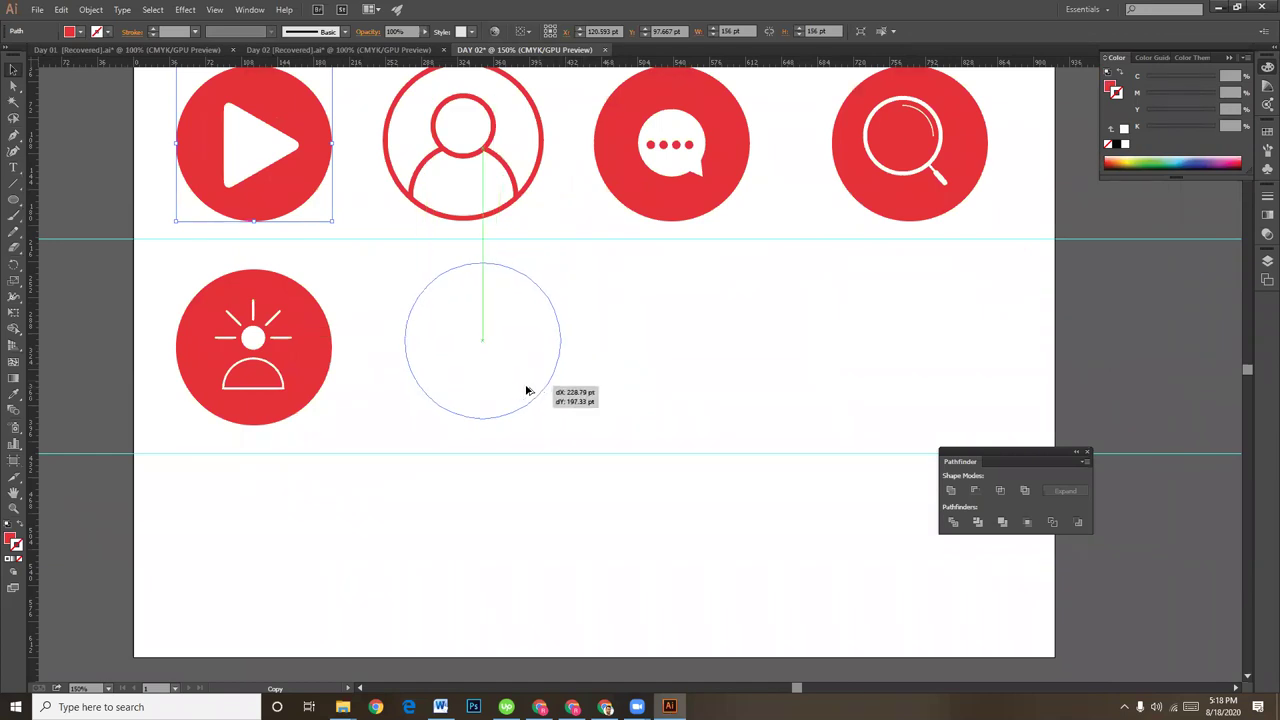
{"action": "left_click_drag", "start_coordinate": [536, 391], "coordinate": [520, 389]}
{"action": "left_click", "coordinate": [600, 390]}
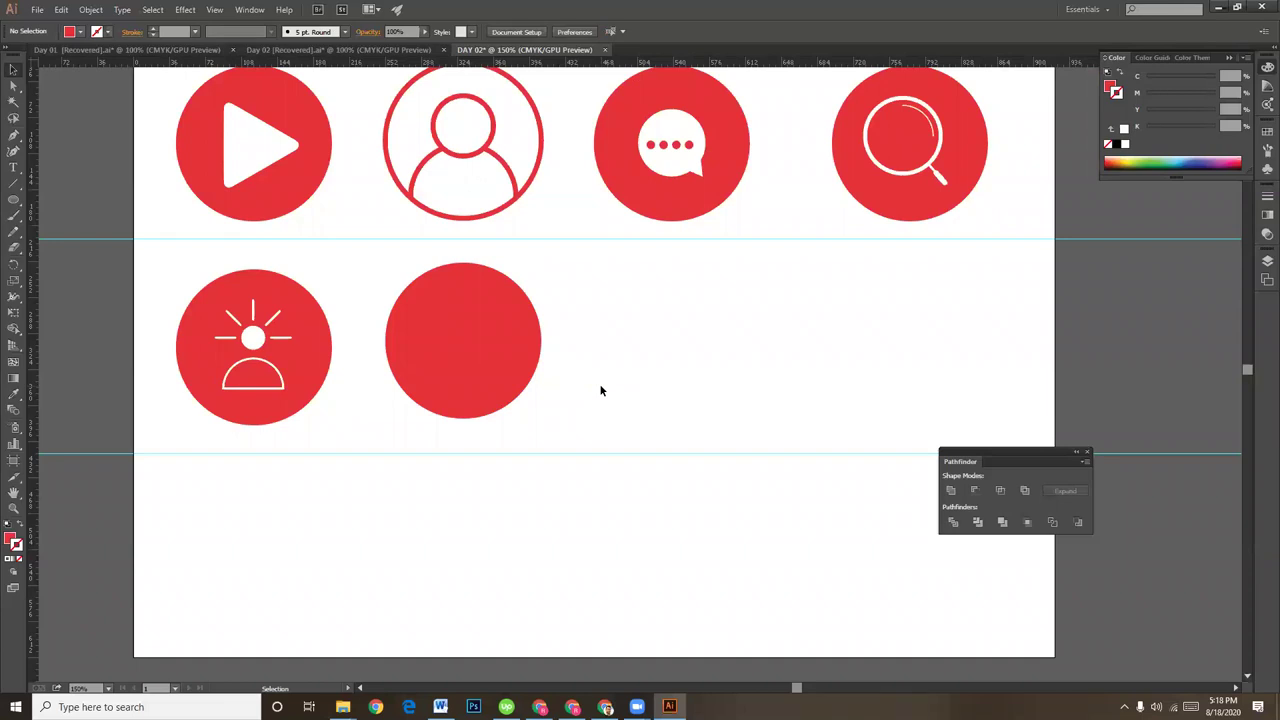
{"action": "key", "text": "a"}
{"action": "key", "text": "ctrl+equal"}
{"action": "key", "text": "v"}
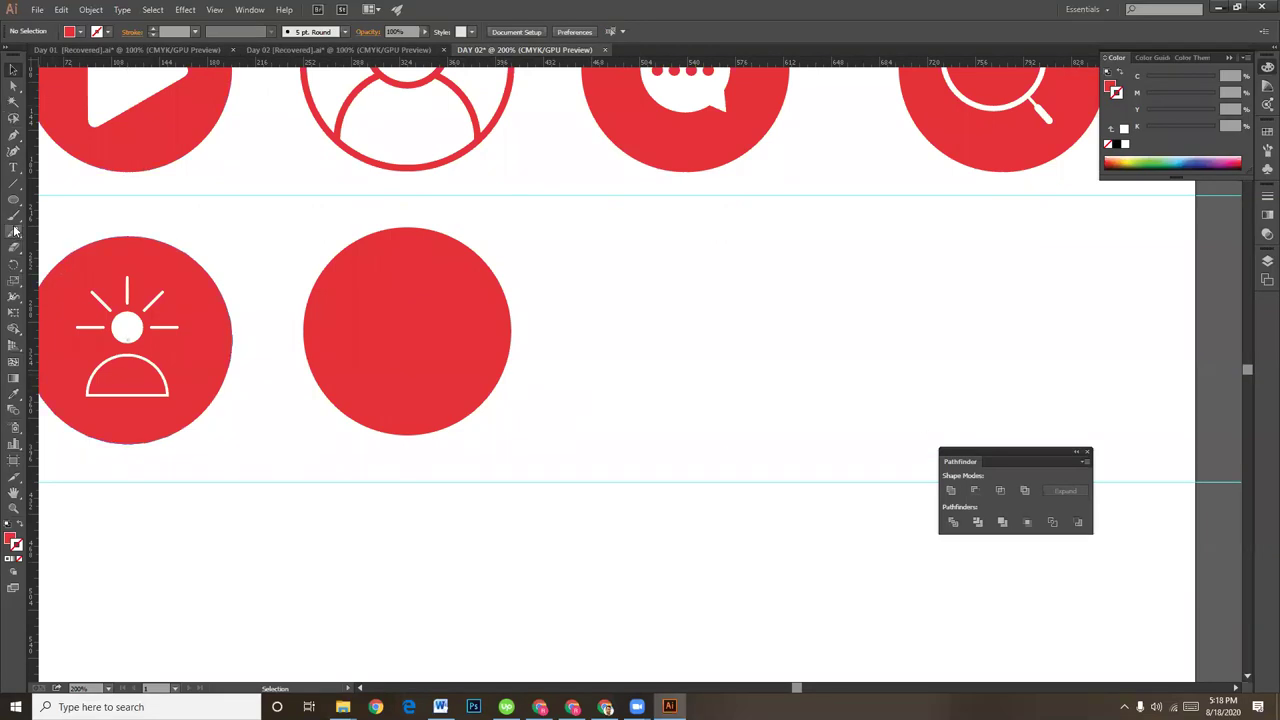
- Draw a red triangle with the Polygon Tool and flatten it into a roof
{"action": "left_click", "coordinate": [13, 199]}
{"action": "left_click", "coordinate": [68, 248]}
{"action": "mouse_move", "coordinate": [629, 271]}
{"action": "left_mouse_down"}
{"action": "mouse_move", "coordinate": [676, 368]}
{"action": "mouse_move", "coordinate": [720, 322]}
{"action": "left_mouse_up"}
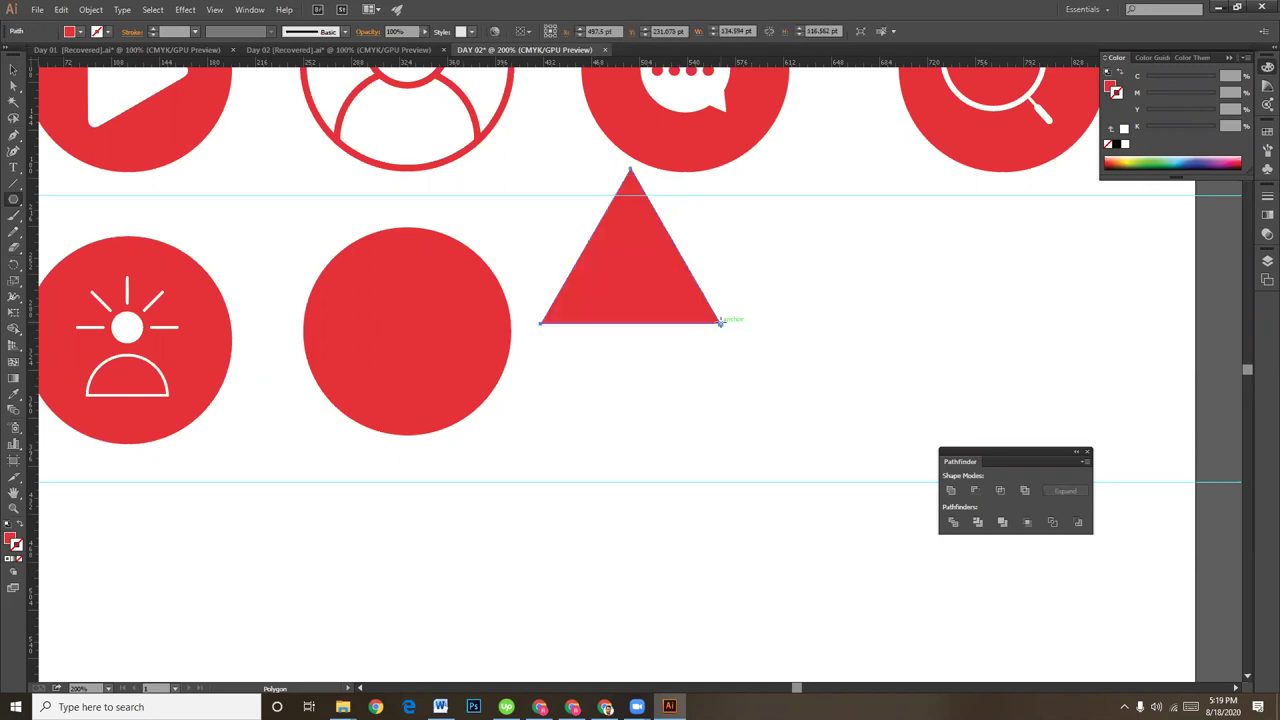
{"action": "key", "text": "v"}
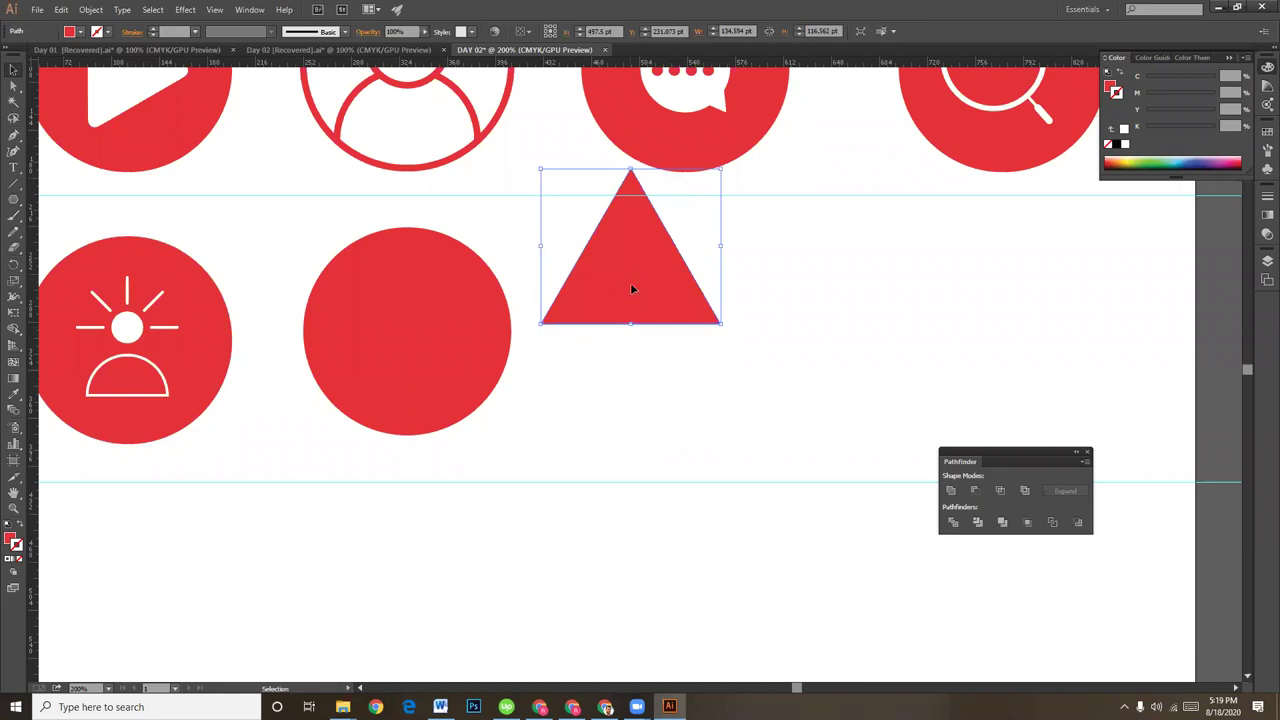
{"action": "left_click_drag", "start_coordinate": [630, 281], "coordinate": [668, 381]}
{"action": "left_click_drag", "start_coordinate": [670, 273], "coordinate": [665, 341]}
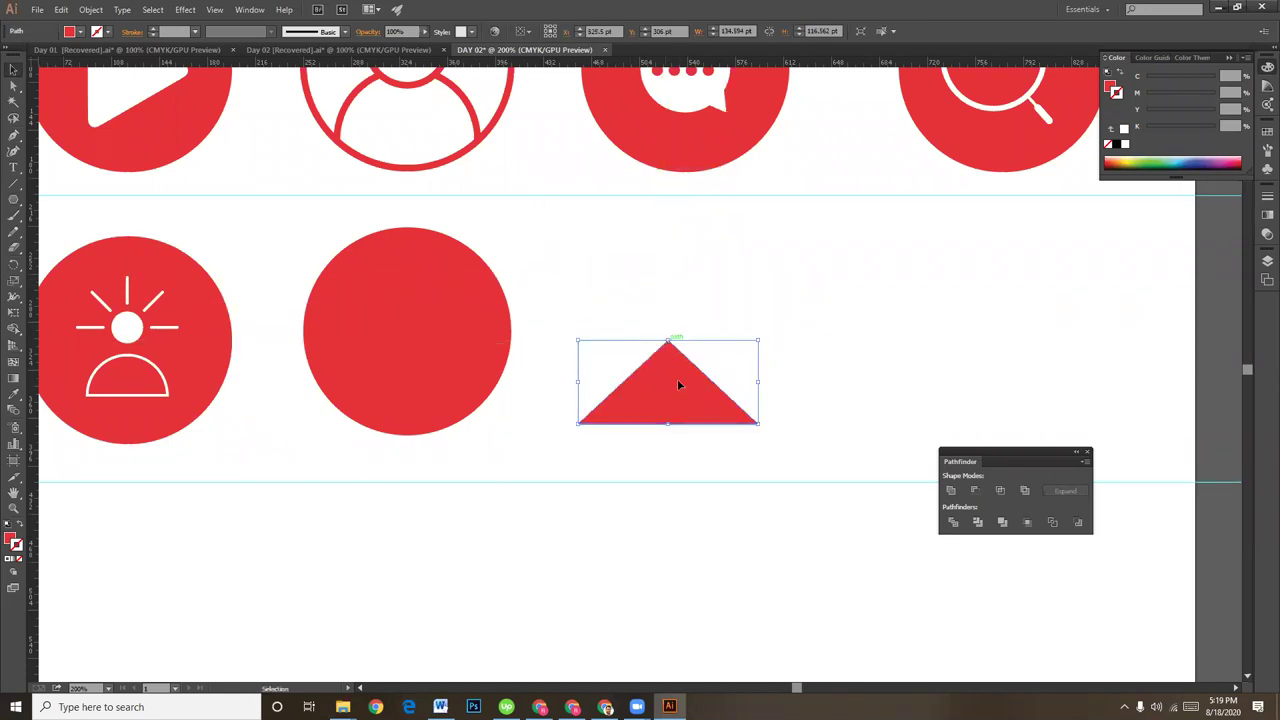
{"action": "left_click_drag", "start_coordinate": [666, 398], "coordinate": [673, 315]}
{"action": "left_click", "coordinate": [717, 394]}
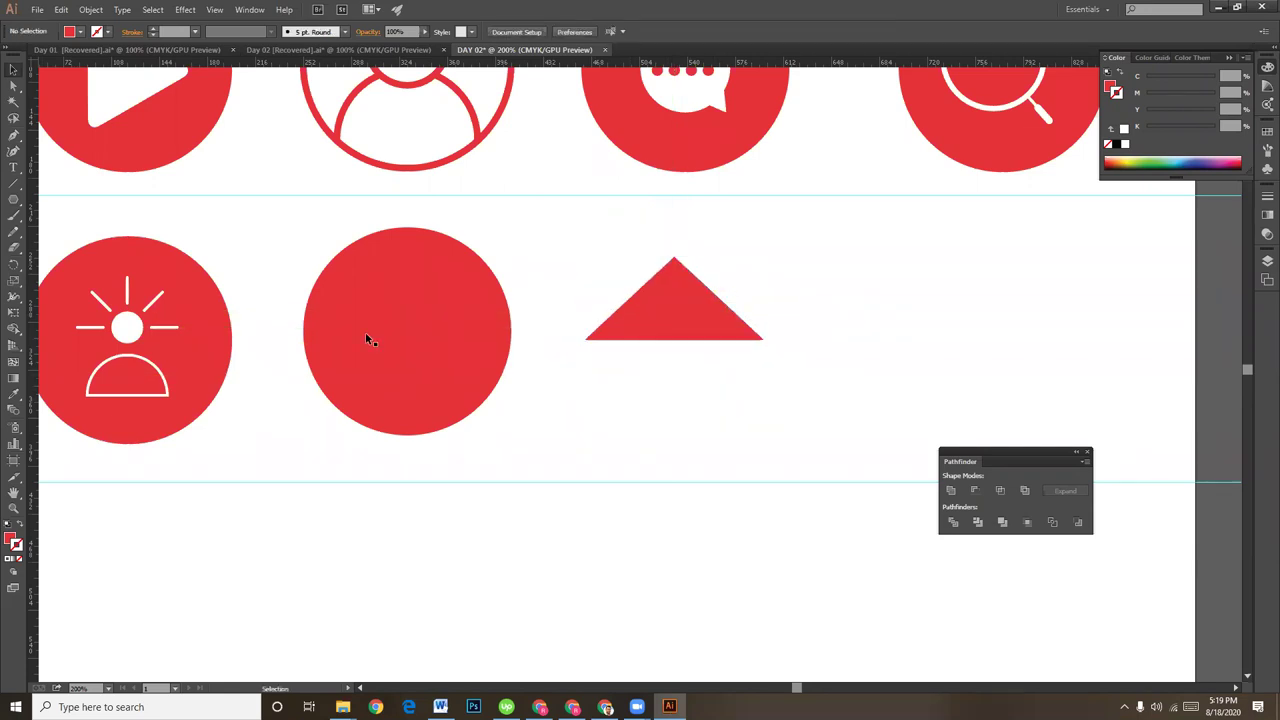
- Draw a red rectangle under the roof for the house body
{"action": "left_click_drag", "start_coordinate": [13, 199], "coordinate": [50, 207]}
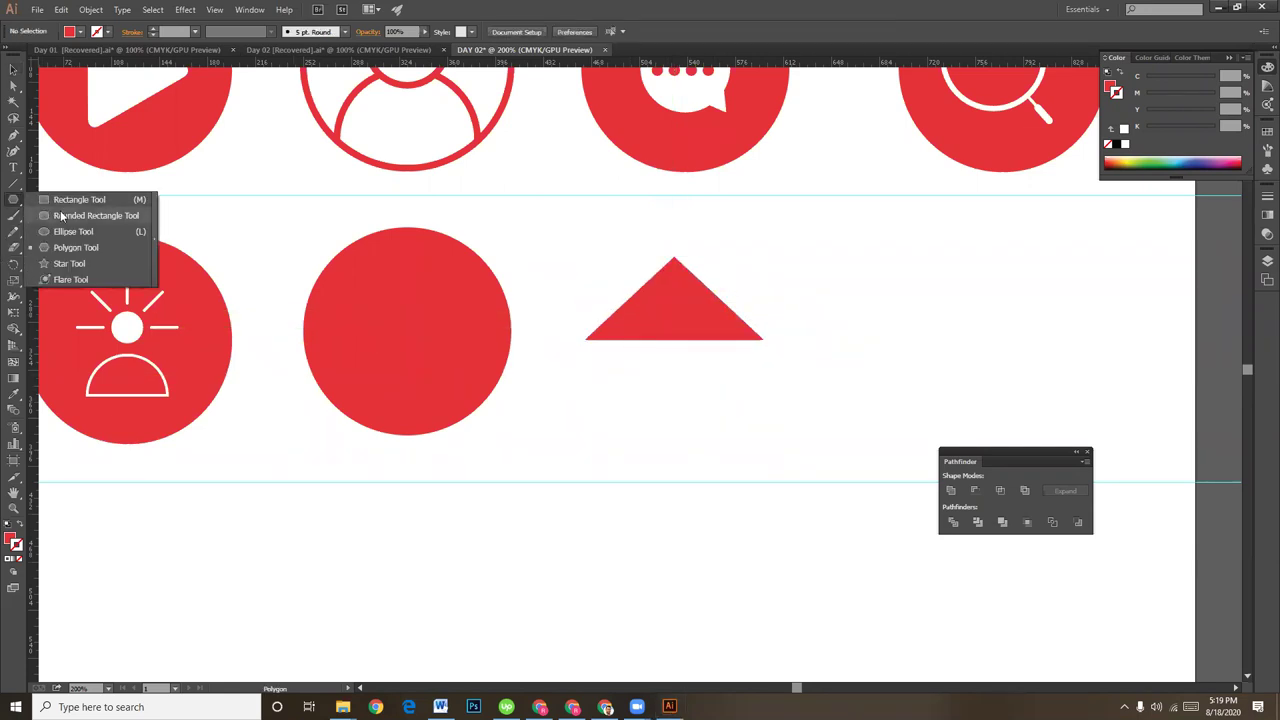
{"action": "left_click", "coordinate": [50, 207]}
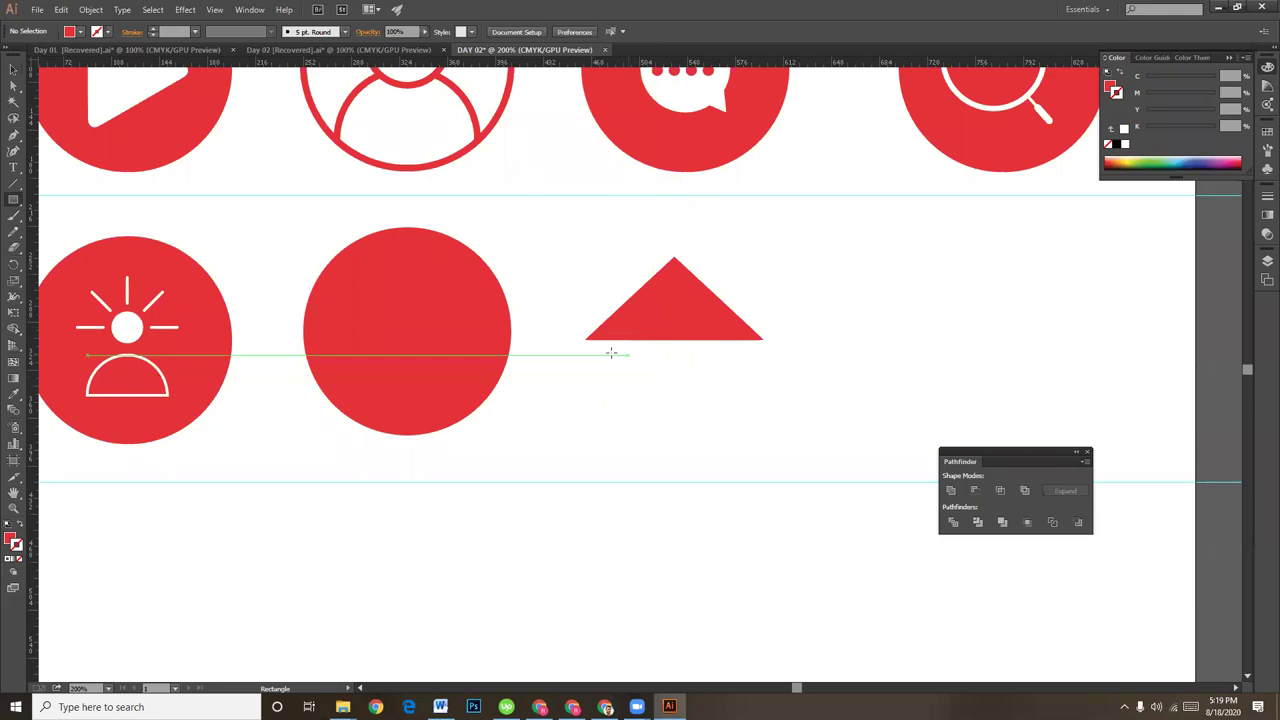
{"action": "left_click_drag", "start_coordinate": [614, 346], "coordinate": [721, 412]}
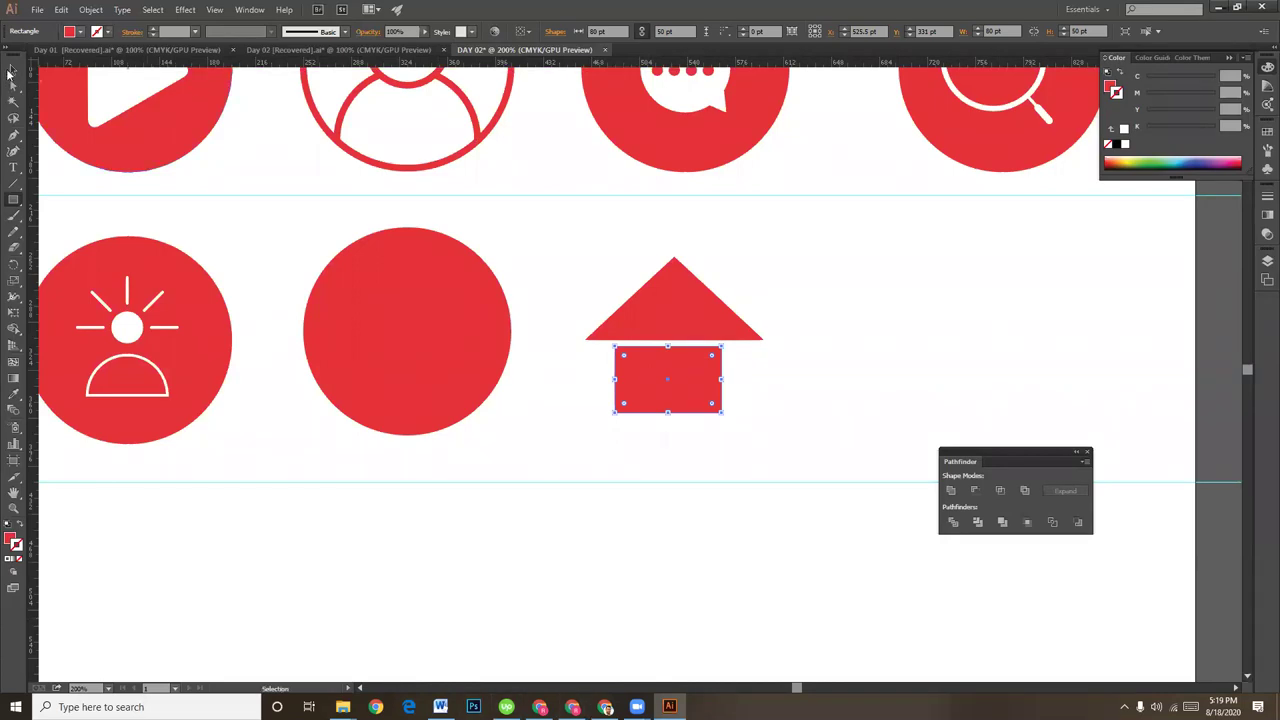
{"action": "left_click", "coordinate": [13, 68]}
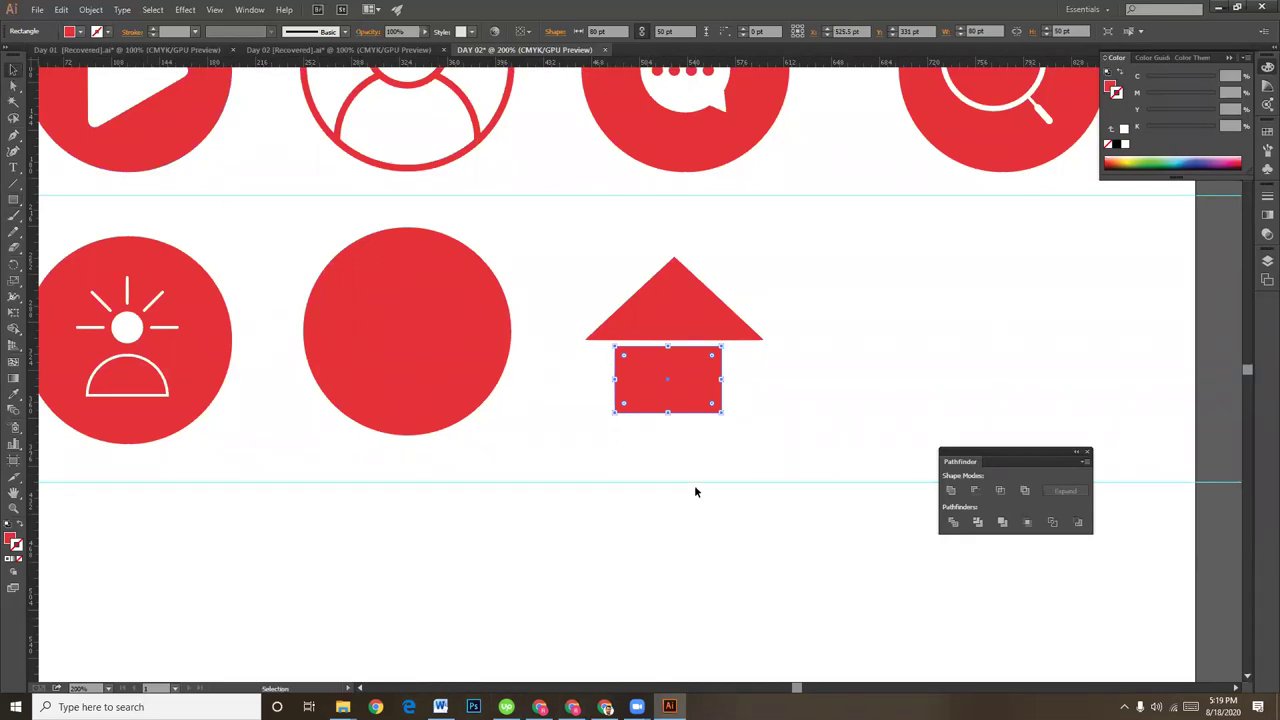
{"action": "left_click", "coordinate": [729, 455]}
{"action": "left_click", "coordinate": [693, 387]}
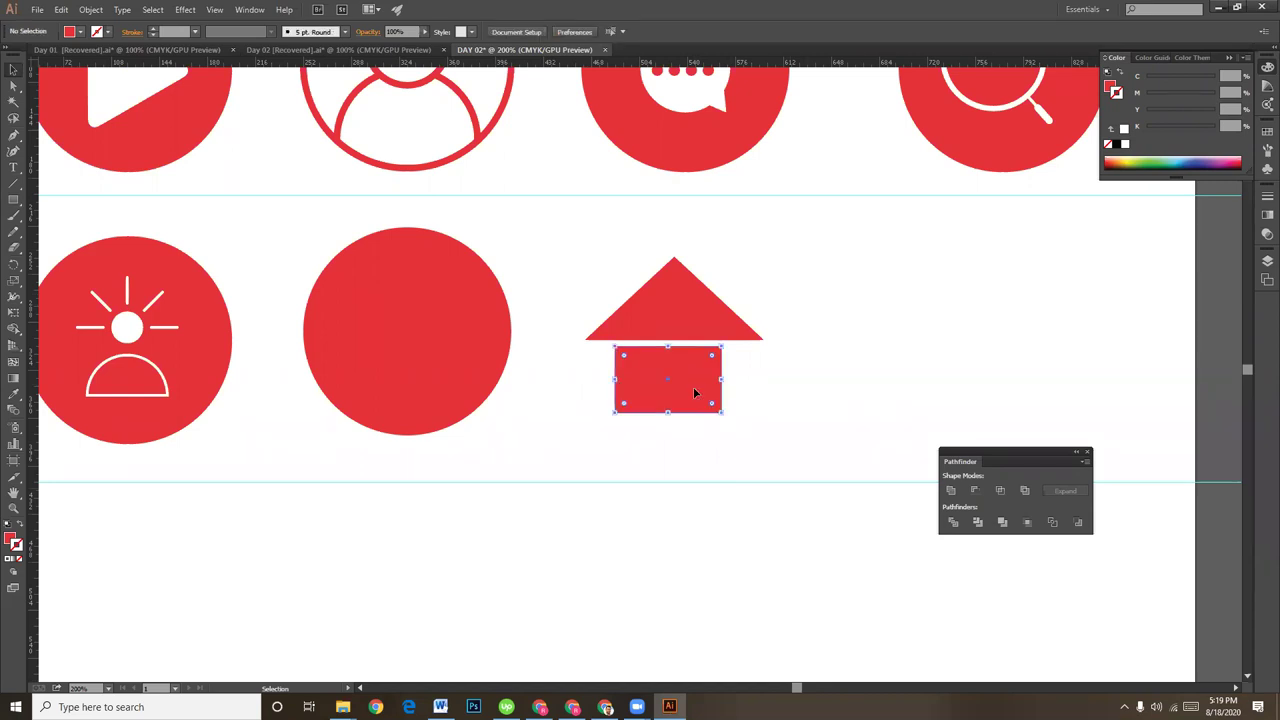
- Resize the house body rectangle to 86.67 × 65 pt
{"action": "left_click_drag", "start_coordinate": [721, 379], "coordinate": [731, 383]}
{"action": "left_click", "coordinate": [755, 388]}
{"action": "scroll", "coordinate": [751, 370], "scroll_direction": "down", "scroll_amount": 1}
{"action": "left_click", "coordinate": [694, 369]}
{"action": "left_click_drag", "start_coordinate": [674, 392], "coordinate": [674, 412]}
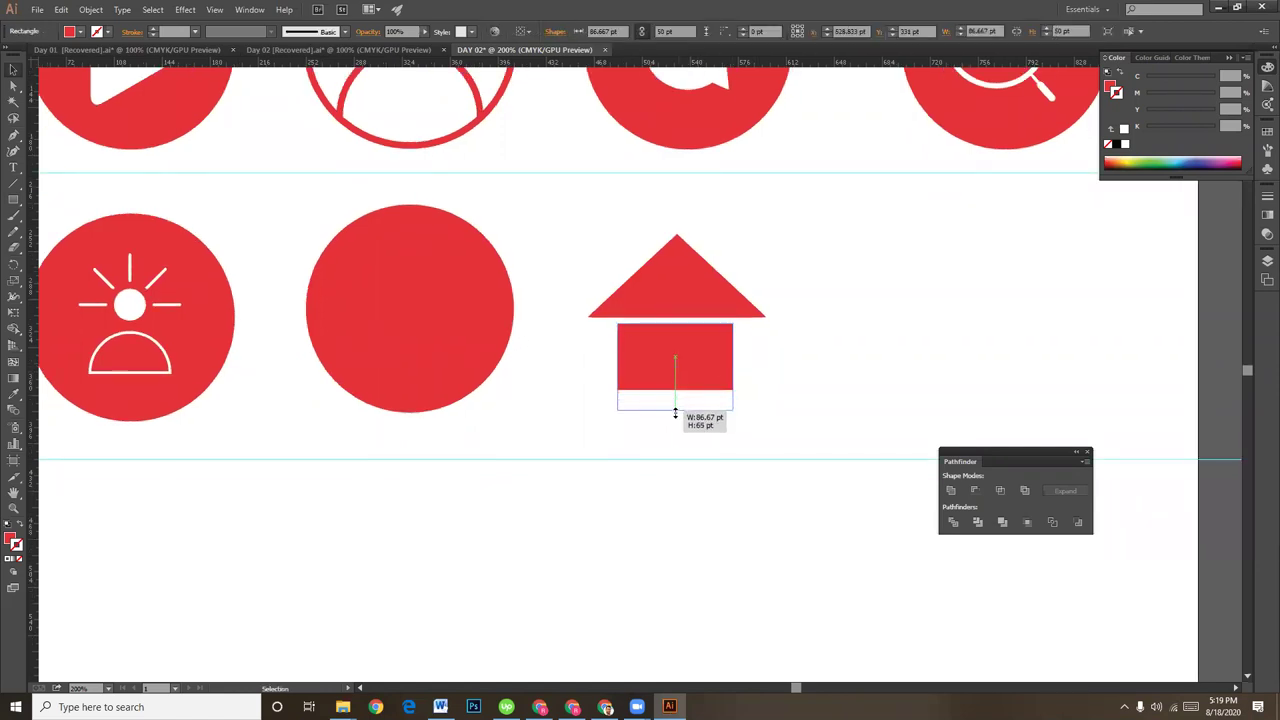
{"action": "left_click", "coordinate": [766, 404]}
{"action": "scroll", "coordinate": [737, 455], "scroll_direction": "down", "scroll_amount": 1}
{"action": "scroll", "coordinate": [737, 455], "scroll_direction": "down", "scroll_amount": 1}
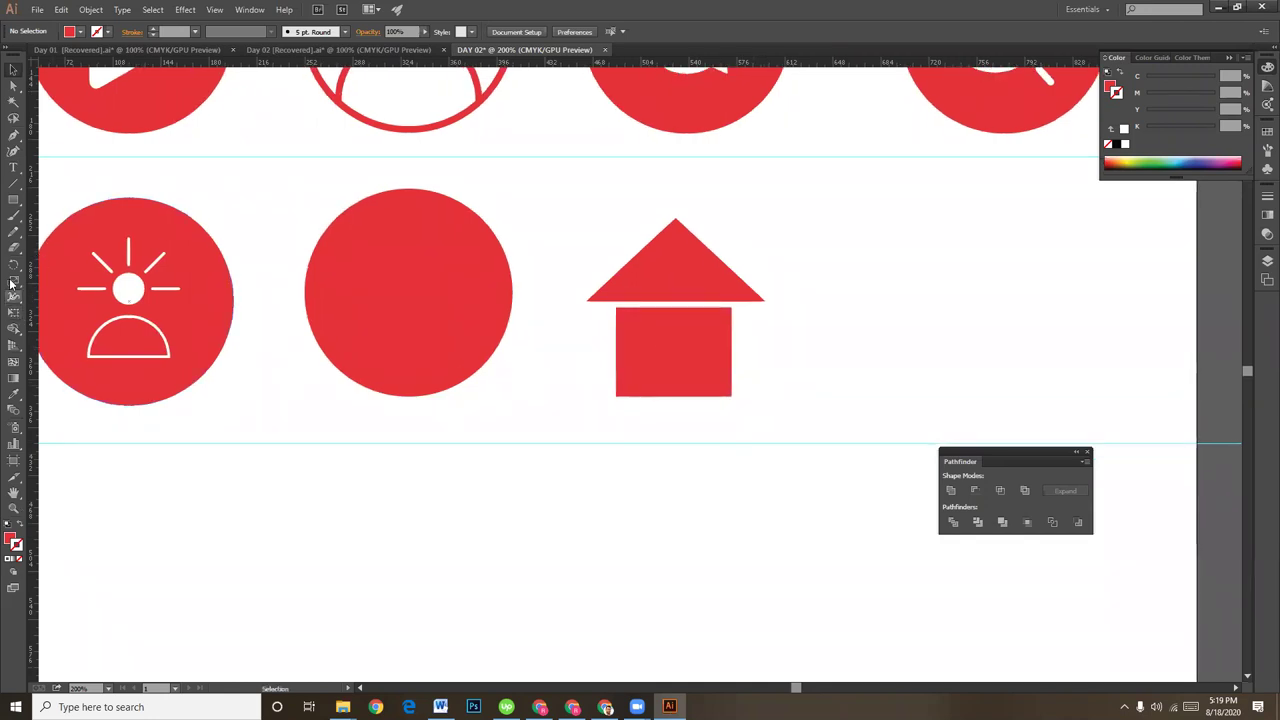
{"action": "left_click", "coordinate": [13, 200]}
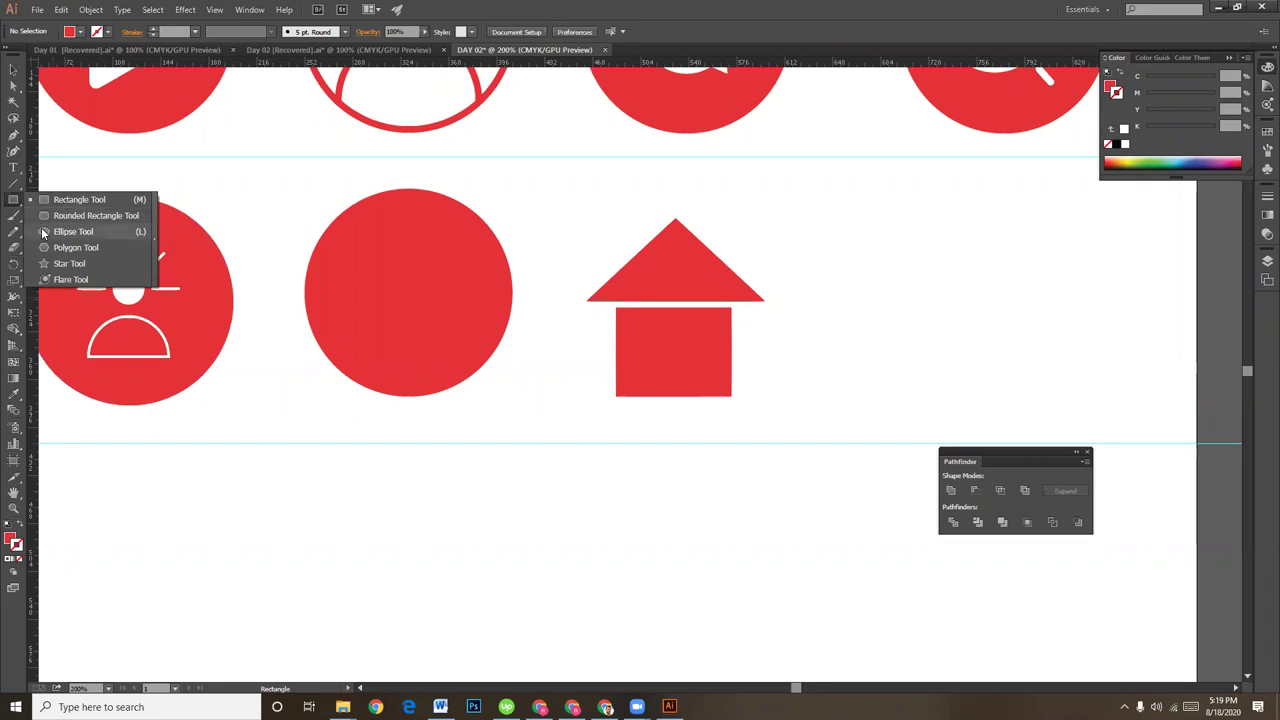
- Draw a tall rounded rectangle for the door and place it on the house body
{"action": "left_click", "coordinate": [88, 215]}
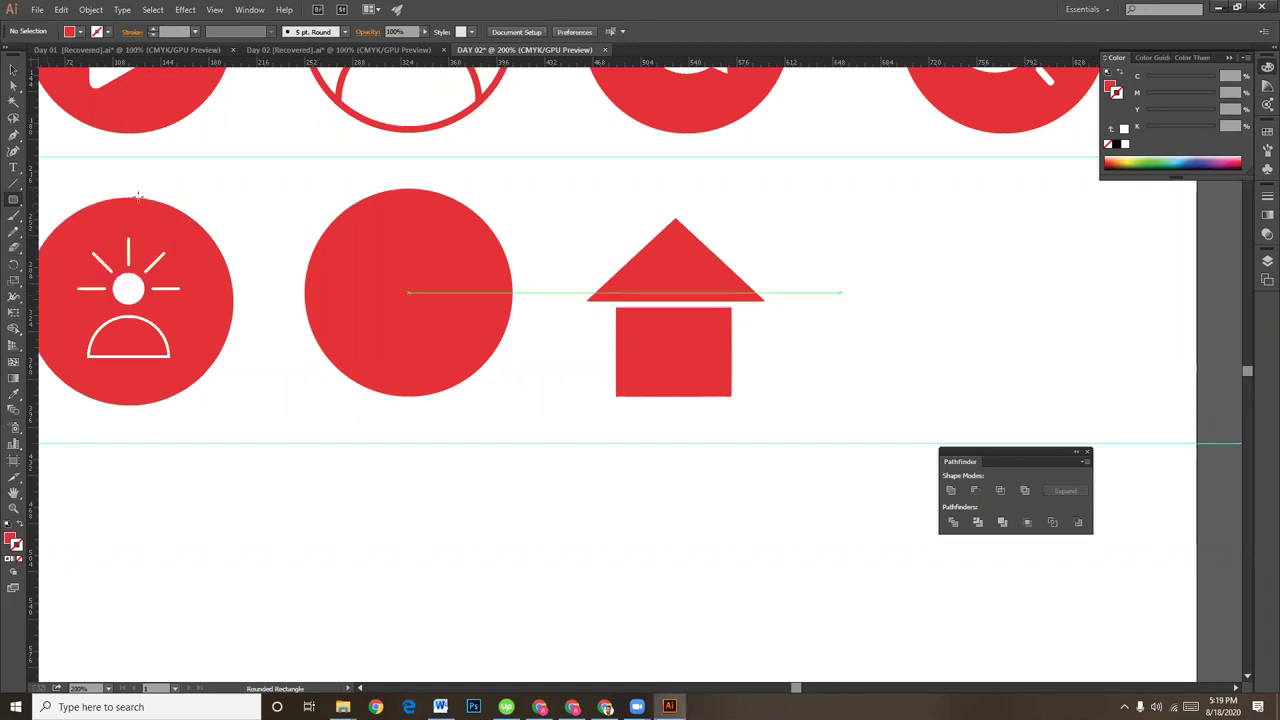
{"action": "left_click_drag", "start_coordinate": [824, 239], "coordinate": [862, 388]}
{"action": "key", "text": "v"}
{"action": "left_click_drag", "start_coordinate": [844, 292], "coordinate": [650, 396]}
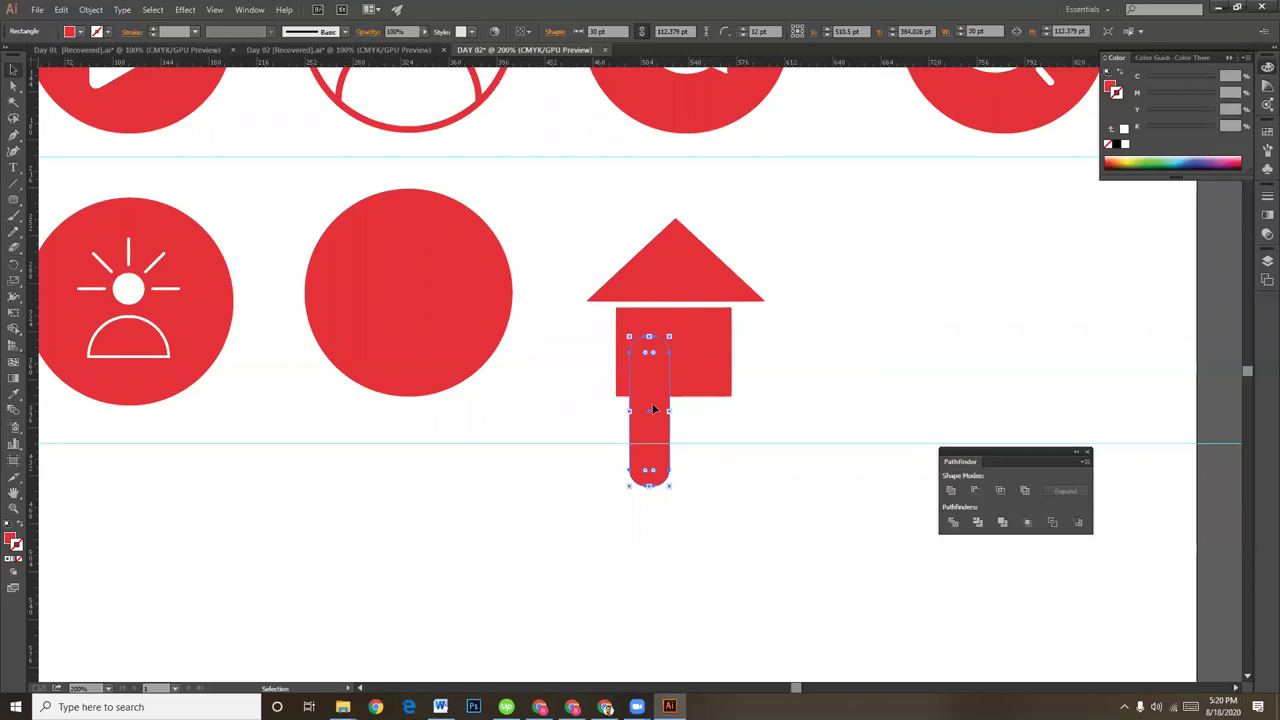
{"action": "left_click", "coordinate": [793, 368]}
{"action": "left_click", "coordinate": [650, 410]}
- Subtract the rounded rectangle from the house body with Pathfinder Minus Front
{"action": "left_click", "coordinate": [719, 370], "text": "shift"}
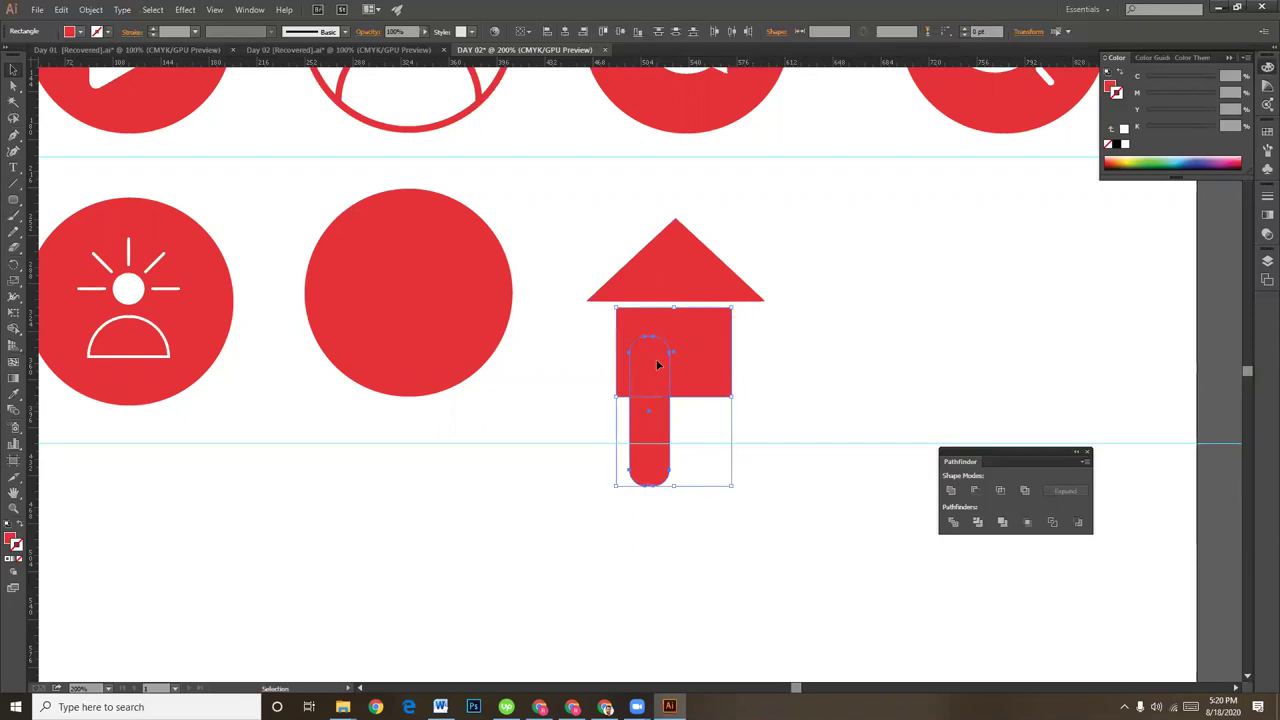
{"action": "left_click", "coordinate": [975, 491]}
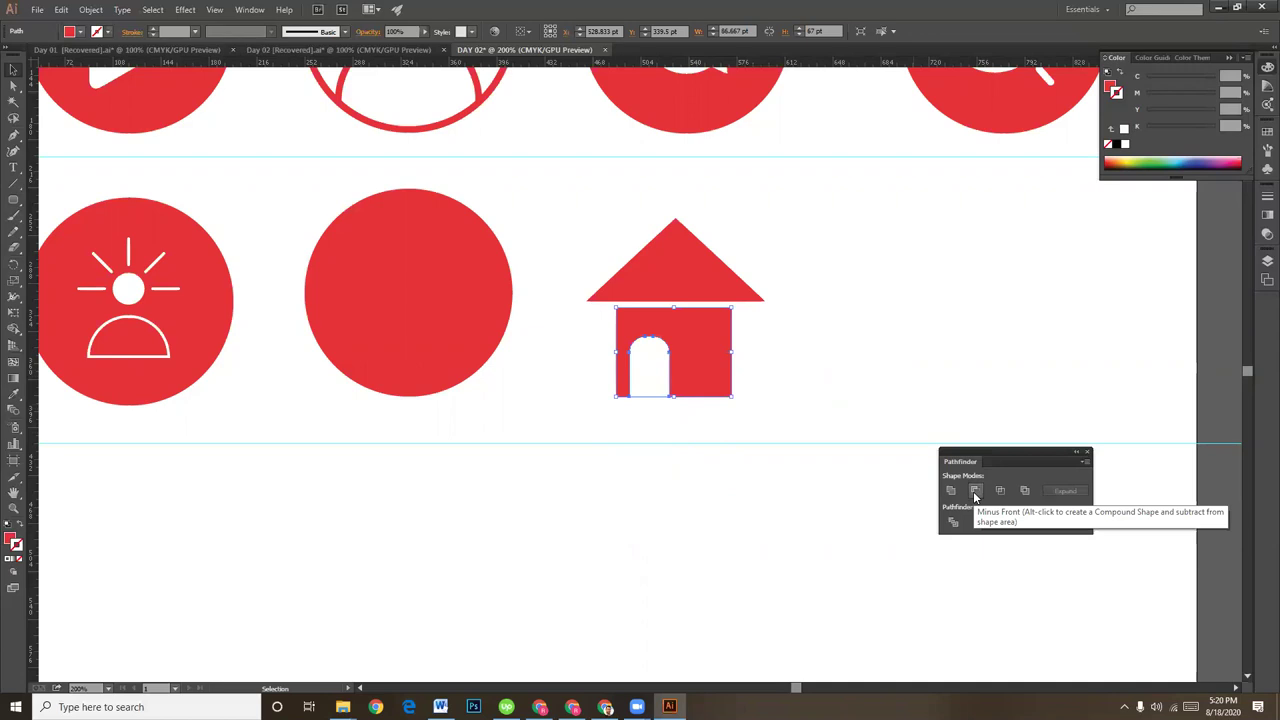
{"action": "key", "text": "ctrl+z"}
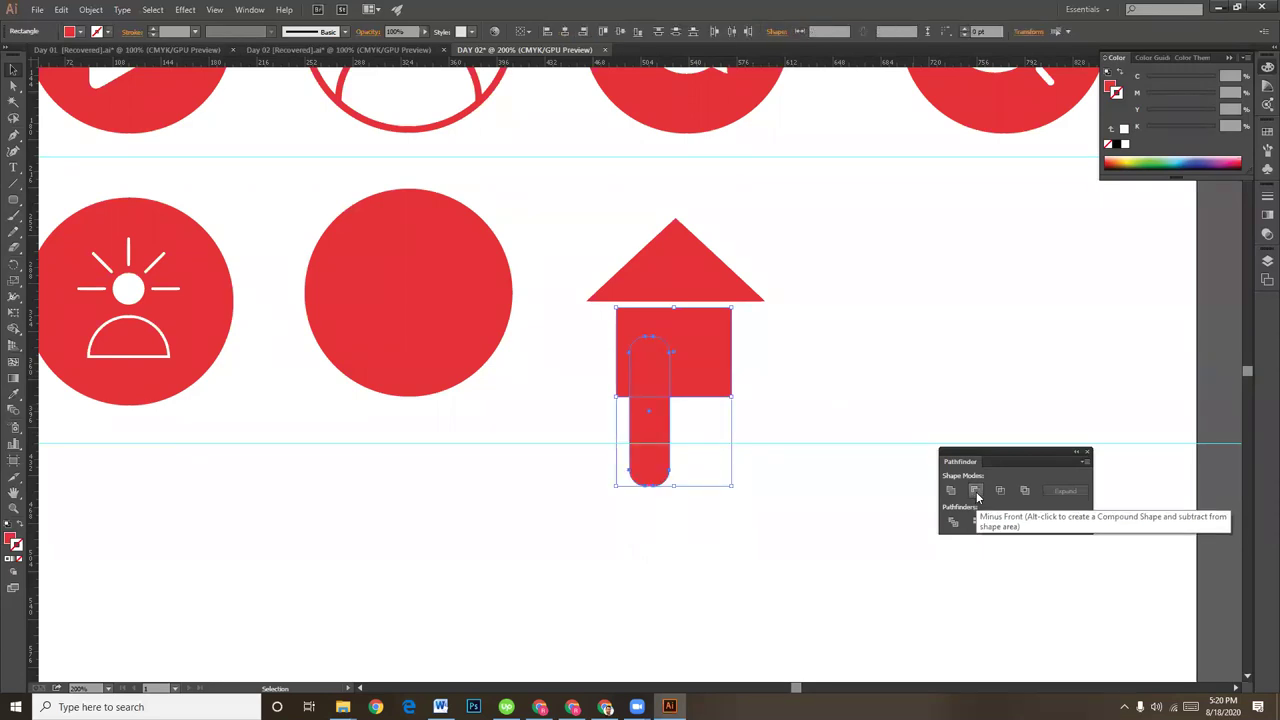
{"action": "left_click", "coordinate": [976, 491]}
{"action": "left_click", "coordinate": [830, 372]}
{"action": "left_click_drag", "start_coordinate": [834, 371], "coordinate": [856, 415]}
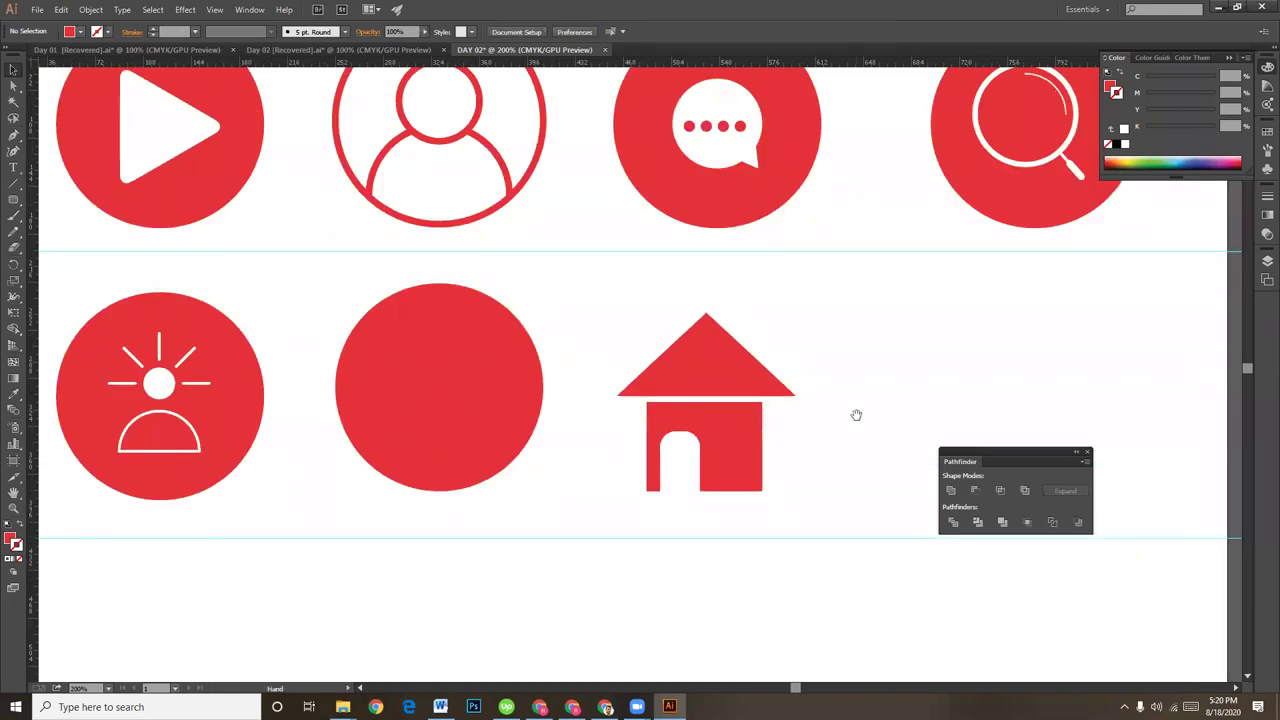
{"action": "left_click_drag", "start_coordinate": [627, 280], "coordinate": [734, 452]}
- Shrink the house about its centre and move it onto the plain red circle
{"action": "left_click", "coordinate": [861, 428]}
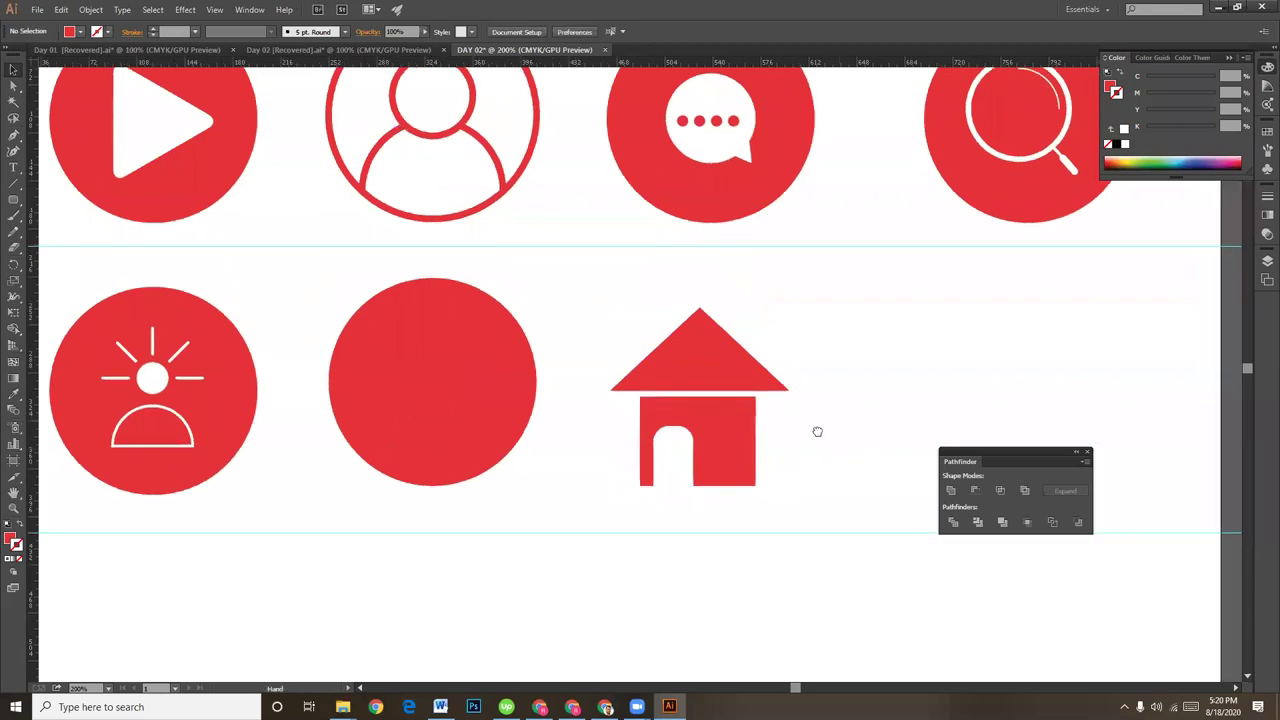
{"action": "scroll", "coordinate": [690, 364], "scroll_direction": "down", "scroll_amount": 1}
{"action": "left_click_drag", "start_coordinate": [565, 296], "coordinate": [737, 503]}
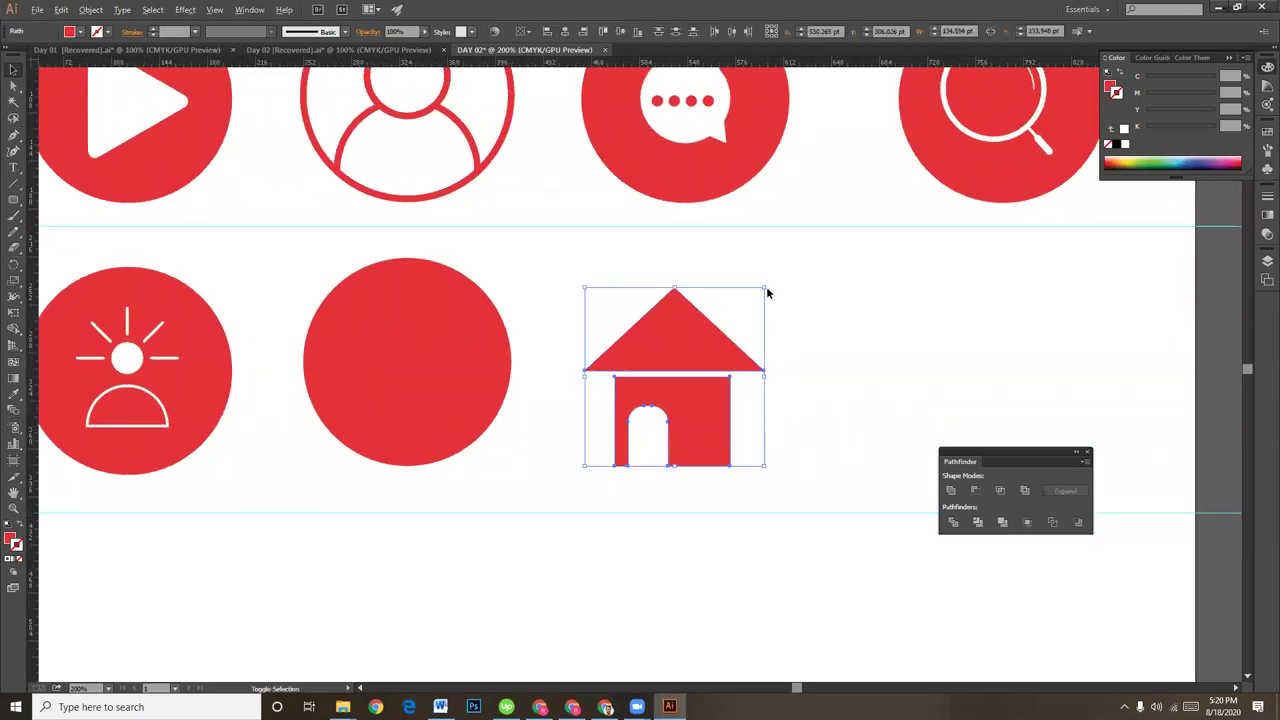
{"action": "left_click_drag", "start_coordinate": [766, 287], "coordinate": [731, 322]}
{"action": "left_click", "coordinate": [806, 355]}
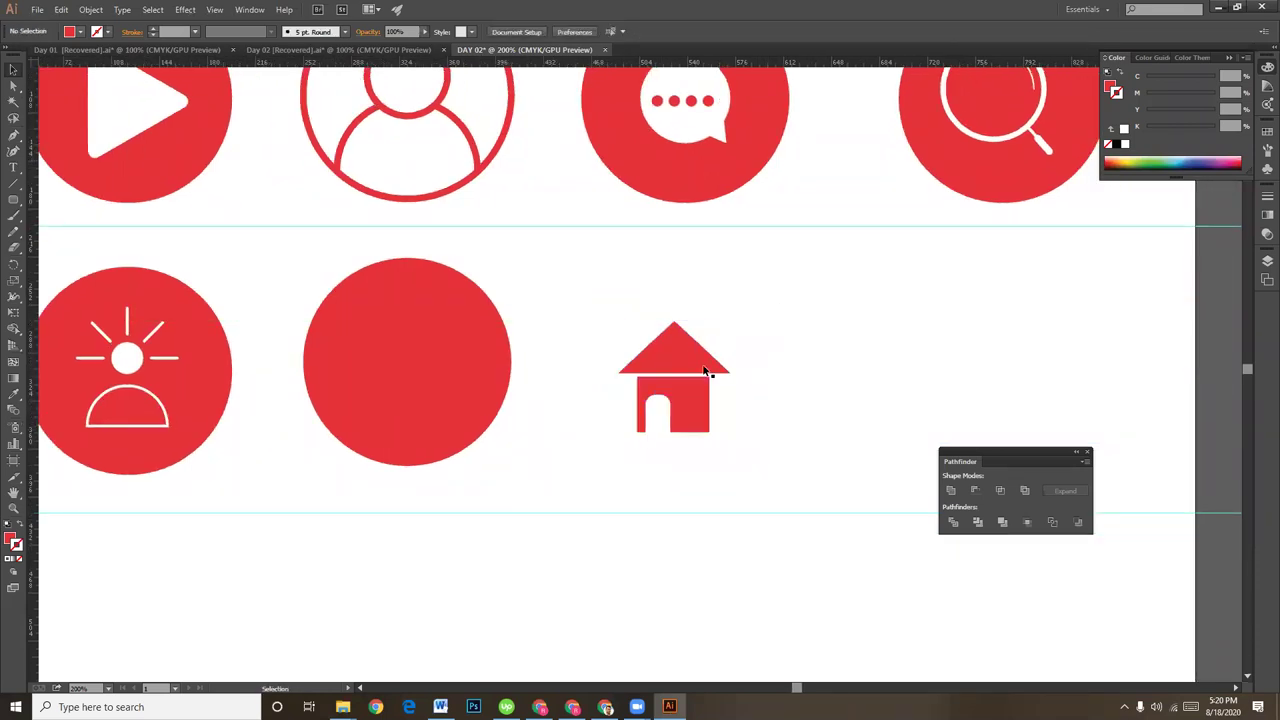
{"action": "left_click_drag", "start_coordinate": [679, 368], "coordinate": [414, 355]}
- Make the house's roof triangle white with Direct Selection and the Color panel
{"action": "left_click", "coordinate": [20, 86]}
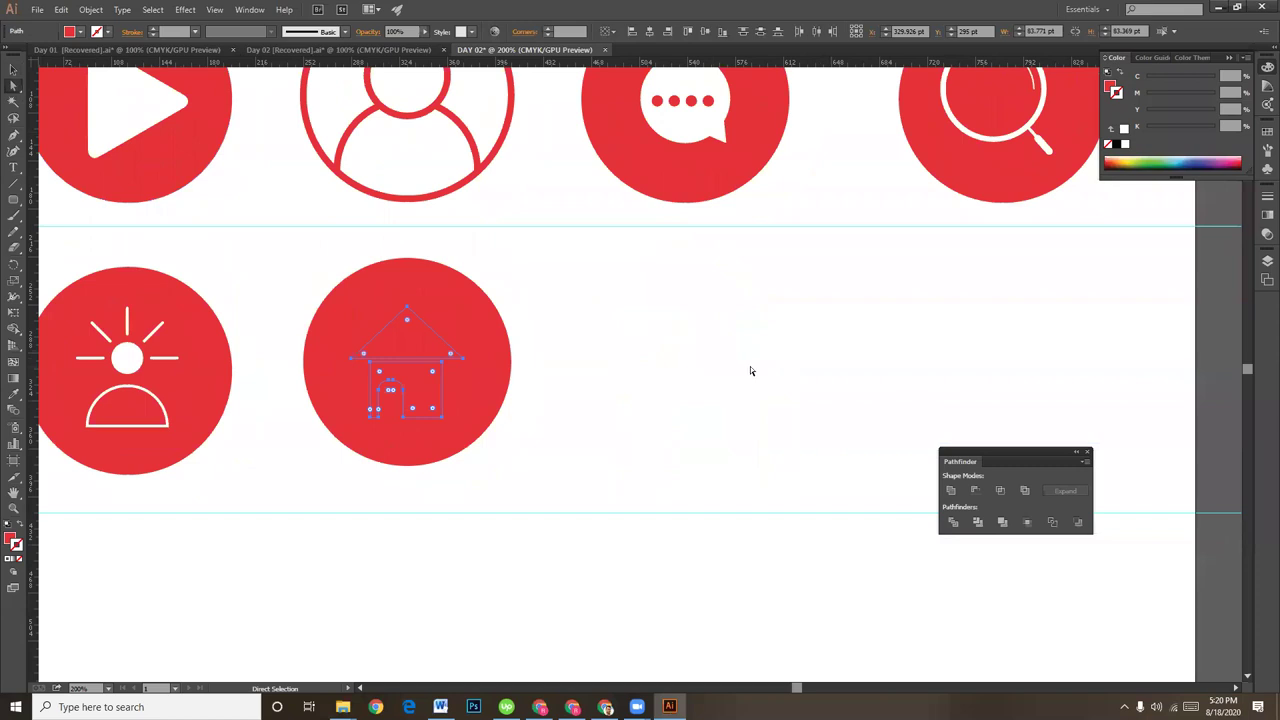
{"action": "left_click", "coordinate": [510, 326]}
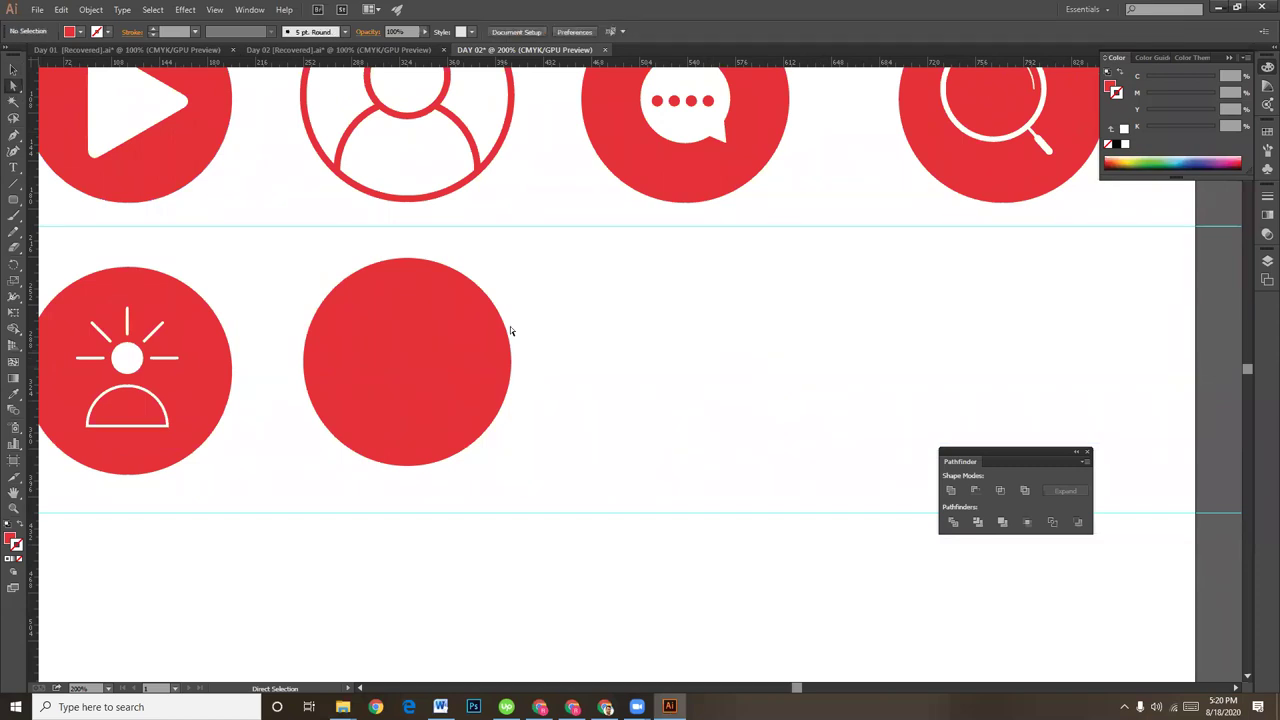
{"action": "left_click", "coordinate": [417, 345]}
{"action": "left_click", "coordinate": [1110, 88]}
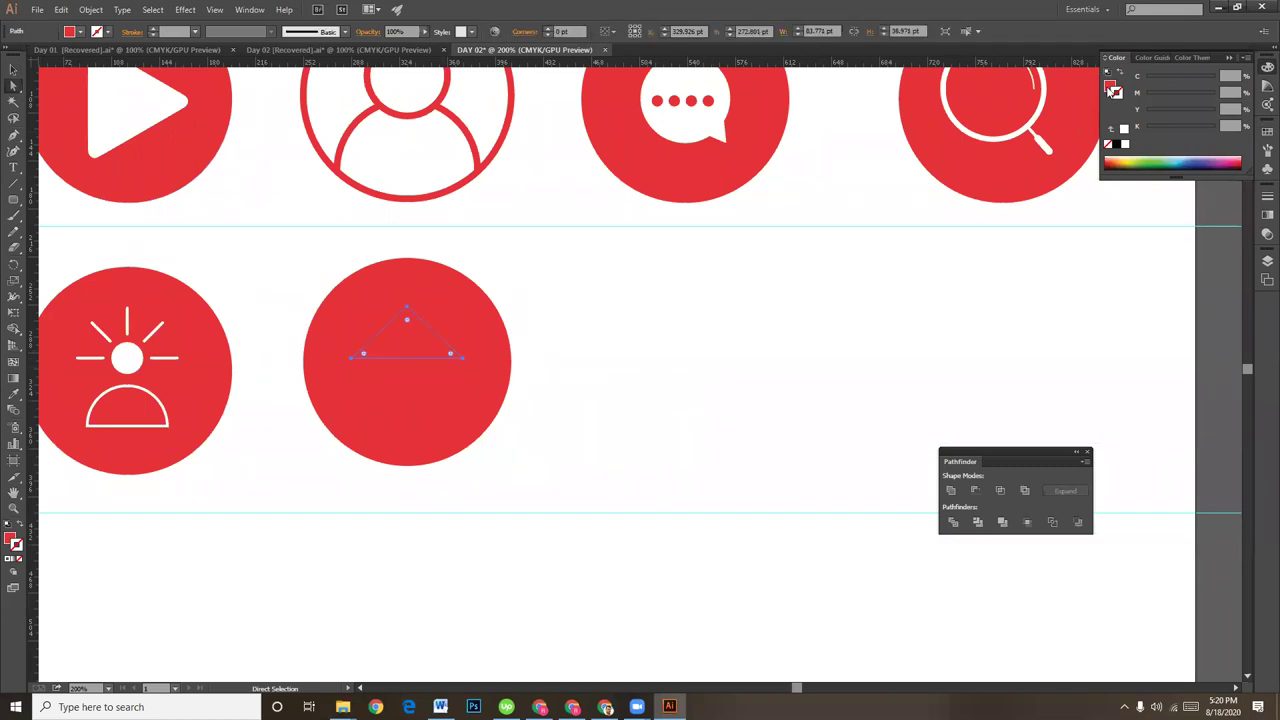
{"action": "left_click_drag", "start_coordinate": [1200, 92], "coordinate": [1166, 85]}
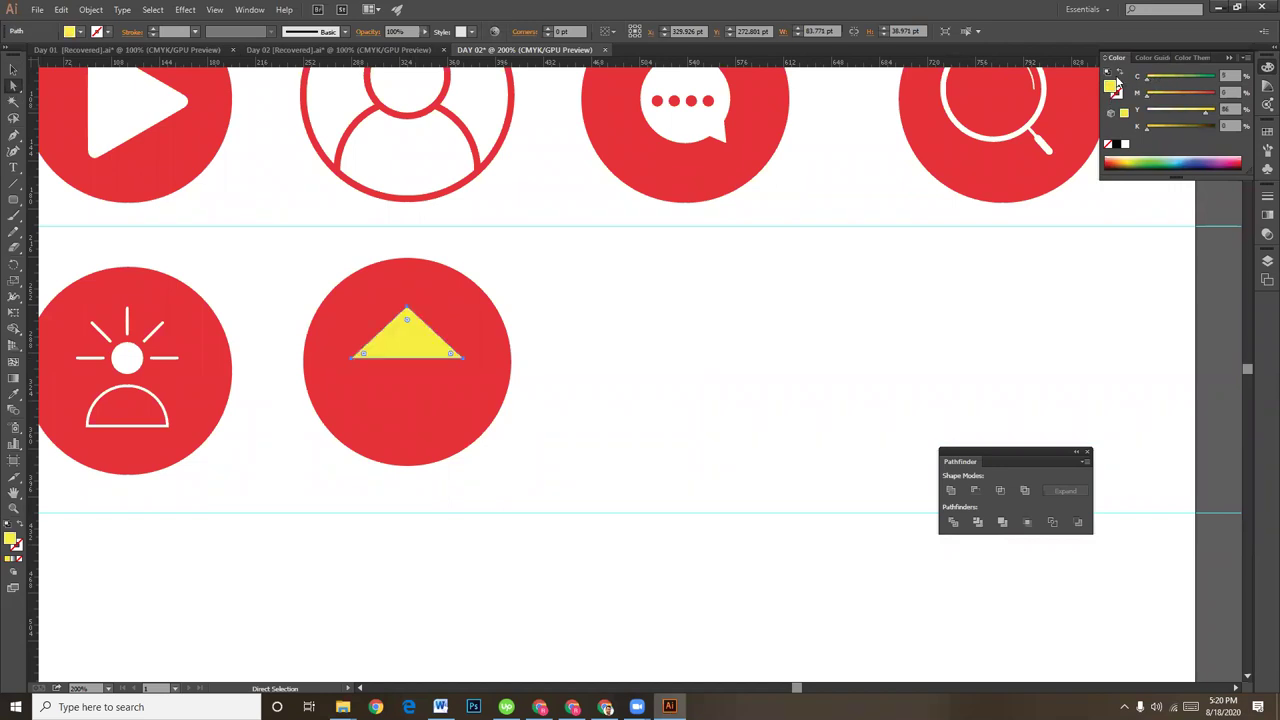
{"action": "left_click", "coordinate": [1124, 143]}
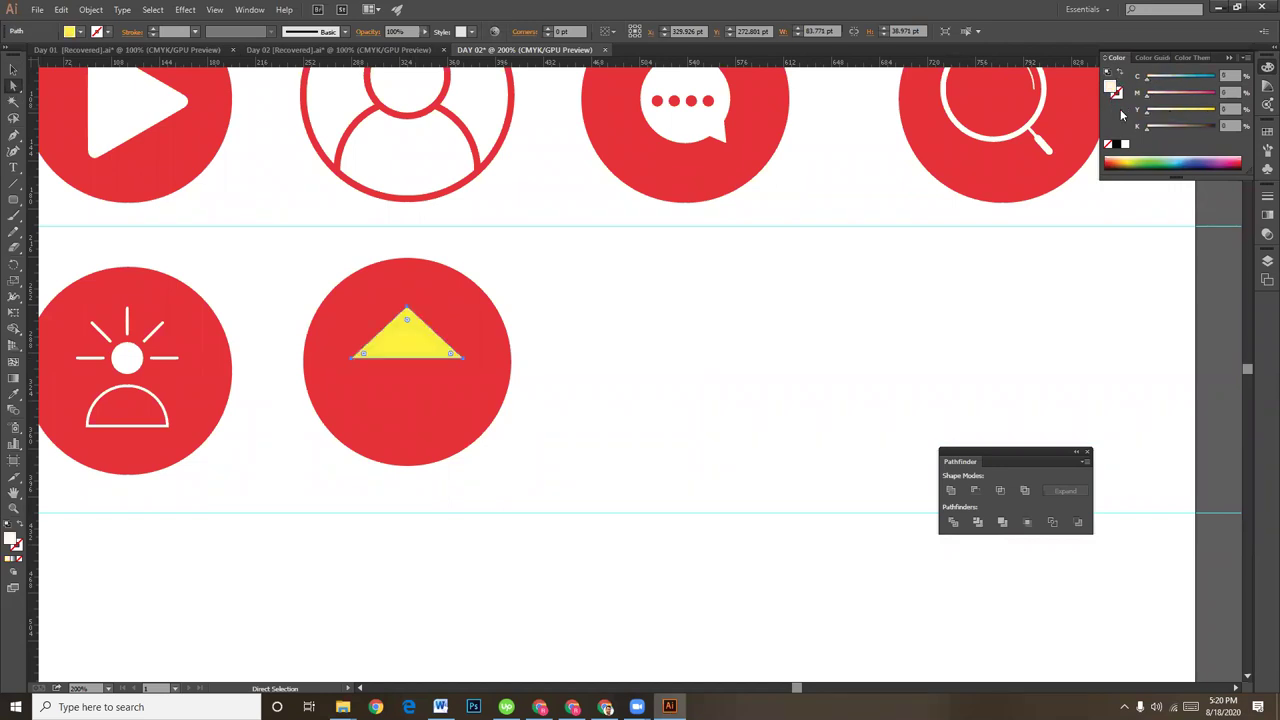
{"action": "left_click", "coordinate": [721, 382]}
- Recolour the house body a pale grey
{"action": "left_click", "coordinate": [423, 408]}
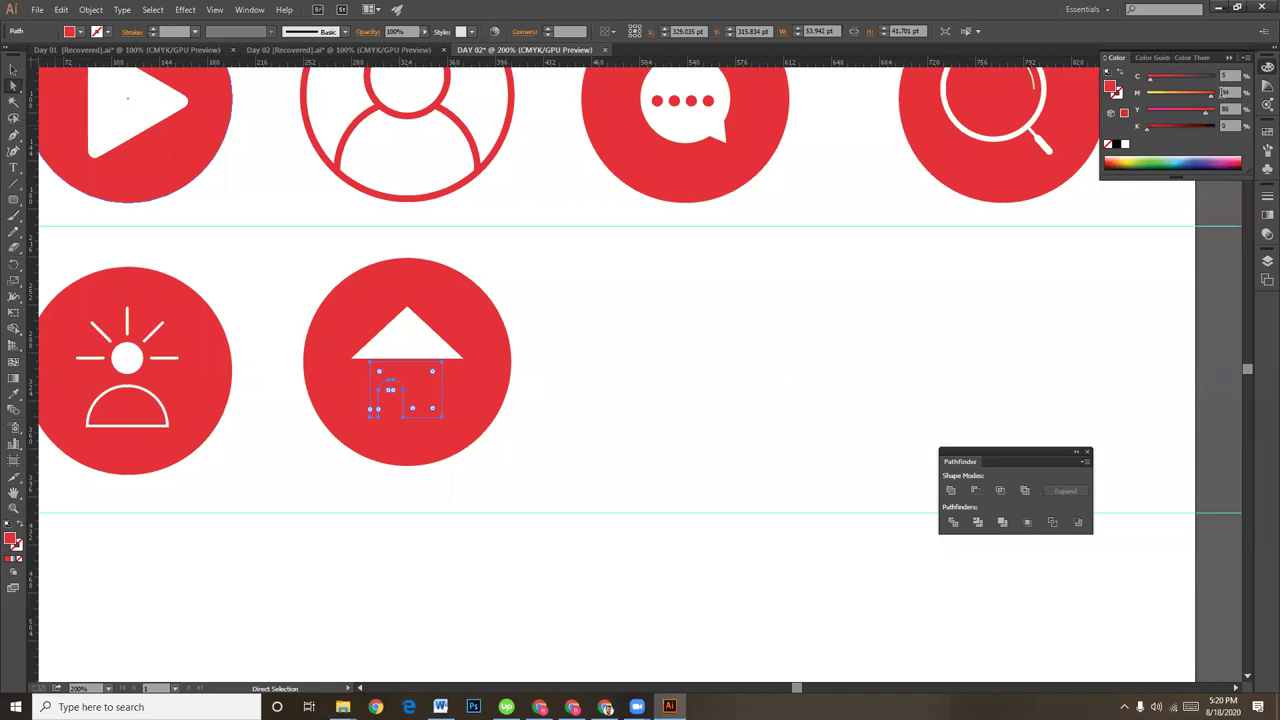
{"action": "mouse_move", "coordinate": [1170, 95]}
{"action": "left_mouse_down"}
{"action": "mouse_move", "coordinate": [1148, 95]}
{"action": "mouse_move", "coordinate": [1161, 127]}
{"action": "left_mouse_up"}
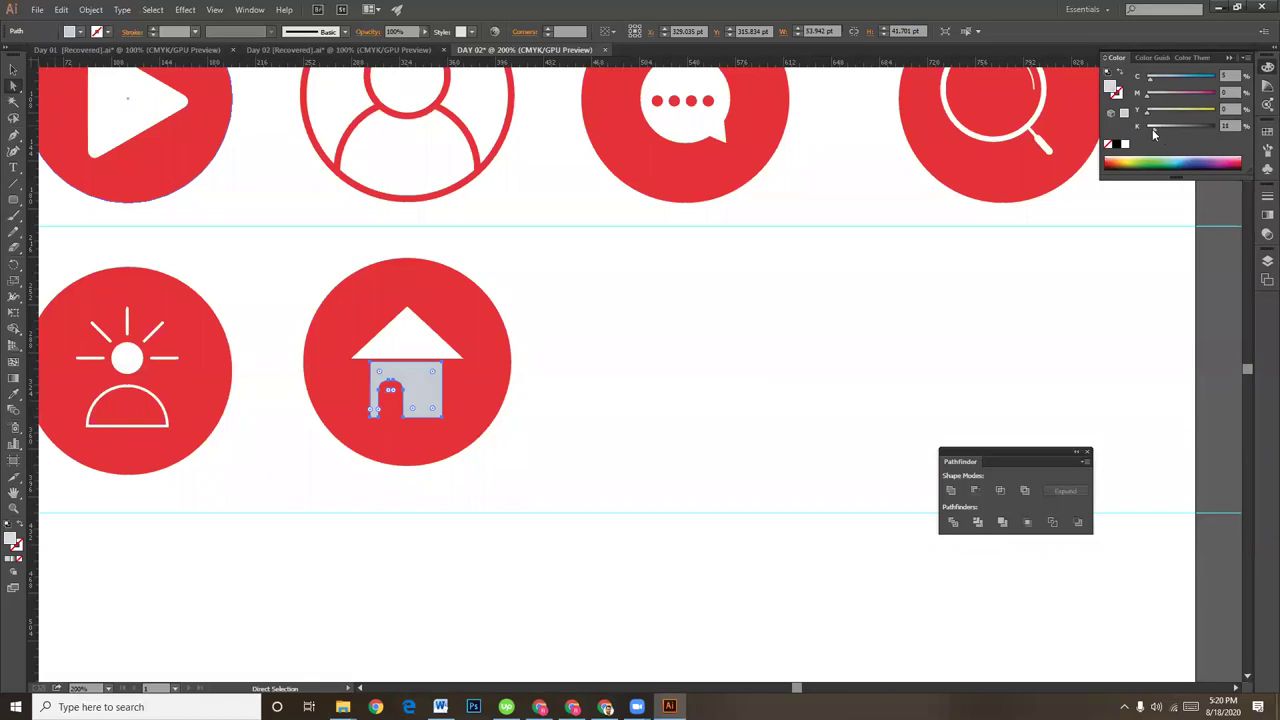
{"action": "left_click_drag", "start_coordinate": [1160, 132], "coordinate": [1150, 128]}
{"action": "left_click", "coordinate": [617, 360]}
{"action": "key", "text": "v"}
{"action": "key", "text": "a"}
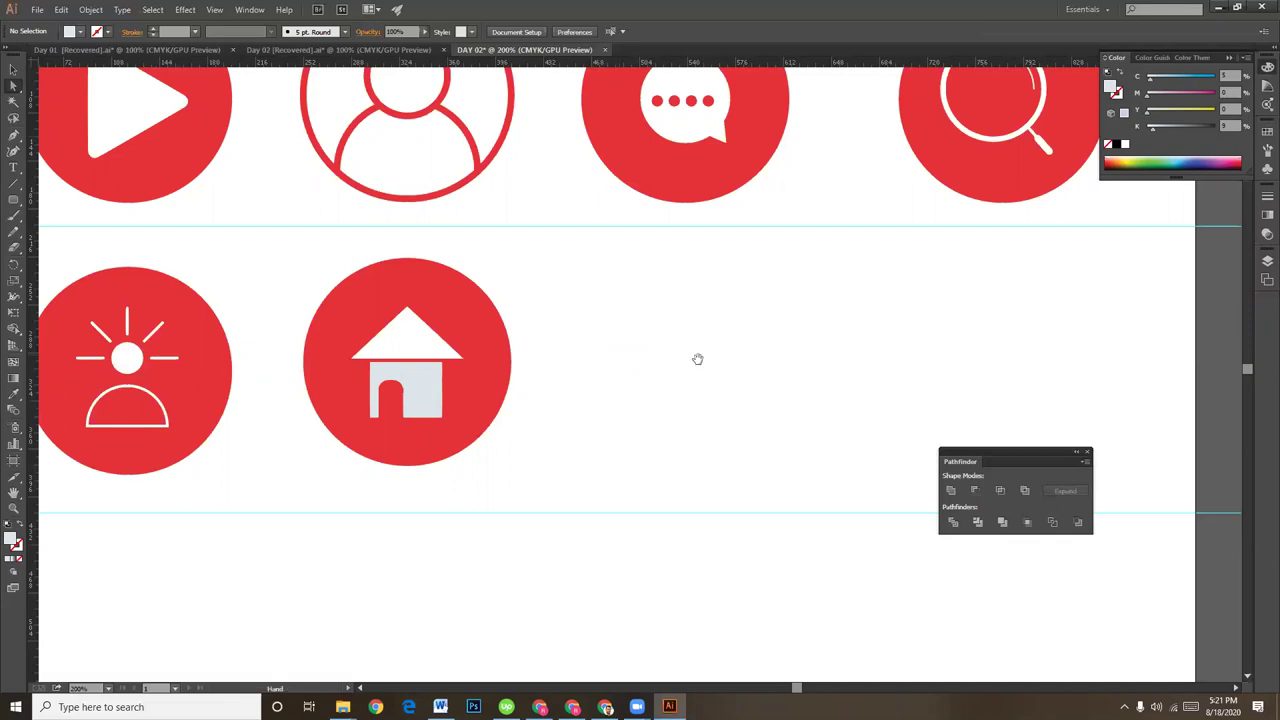
{"action": "left_click_drag", "start_coordinate": [698, 359], "coordinate": [95, 89]}
{"action": "left_click", "coordinate": [13, 69]}
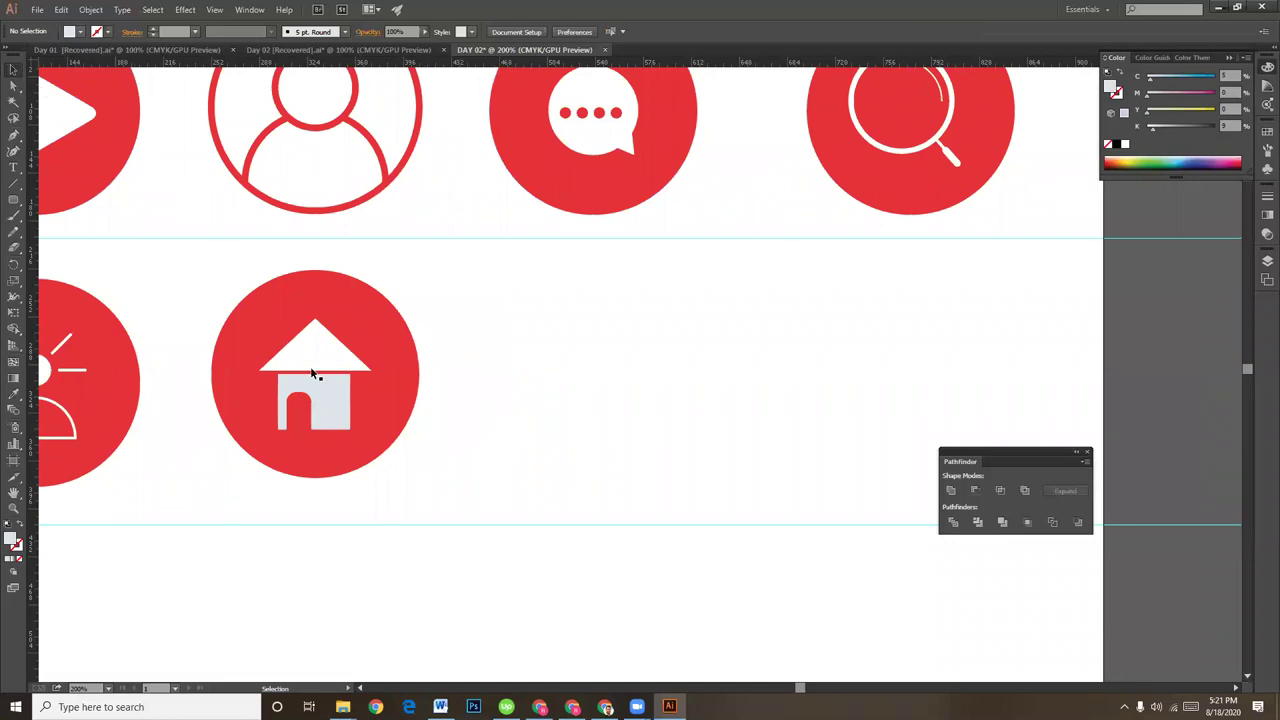
- Alt-drag a copy of the red circle to the right of the home icon, then zoom out to 150%
{"action": "left_click", "coordinate": [382, 341]}
{"action": "left_click_drag", "start_coordinate": [633, 345], "coordinate": [671, 348]}
{"action": "left_click", "coordinate": [791, 360]}
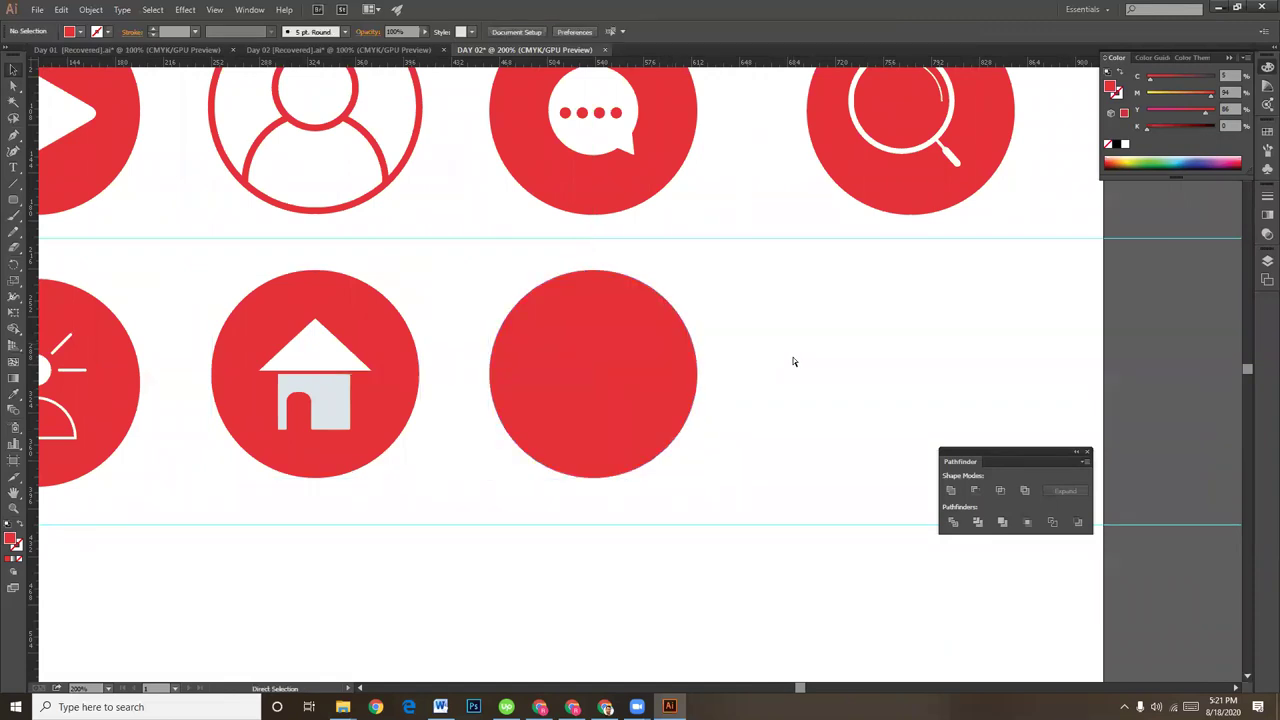
{"action": "key", "text": "ctrl+minus"}
{"action": "scroll", "coordinate": [806, 440], "scroll_direction": "down", "scroll_amount": 1}
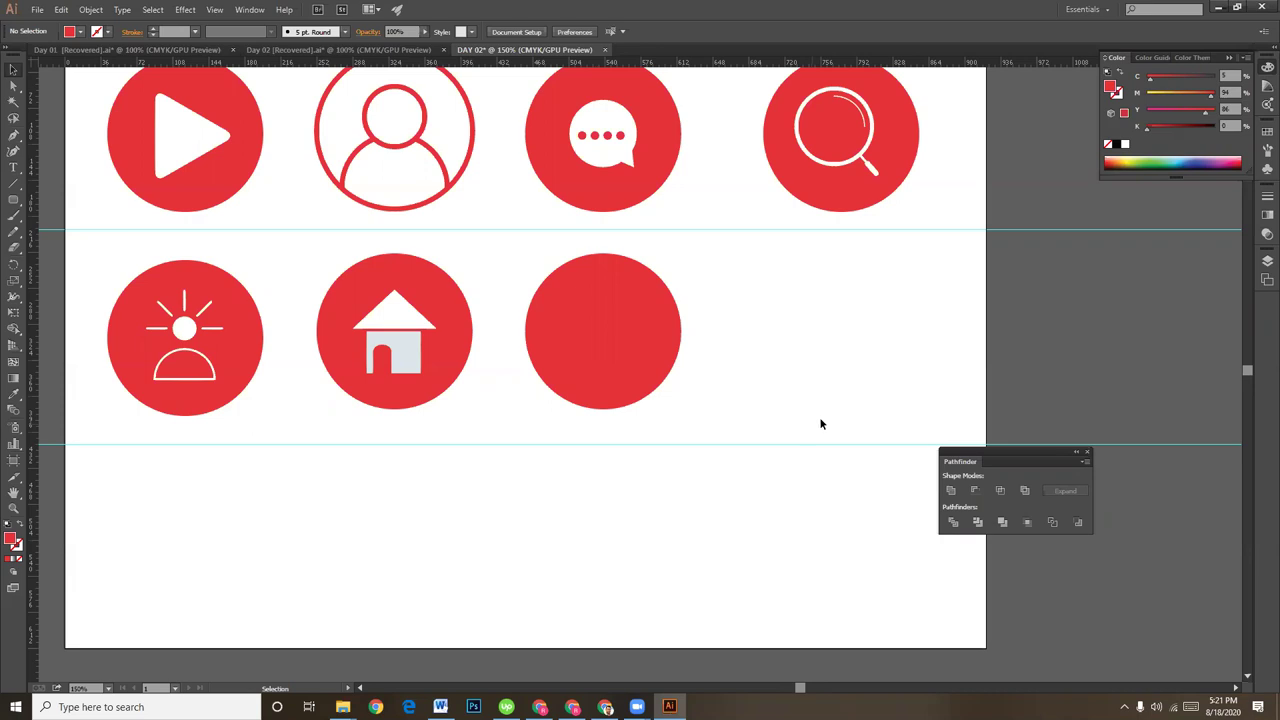
{"action": "left_click", "coordinate": [13, 203]}
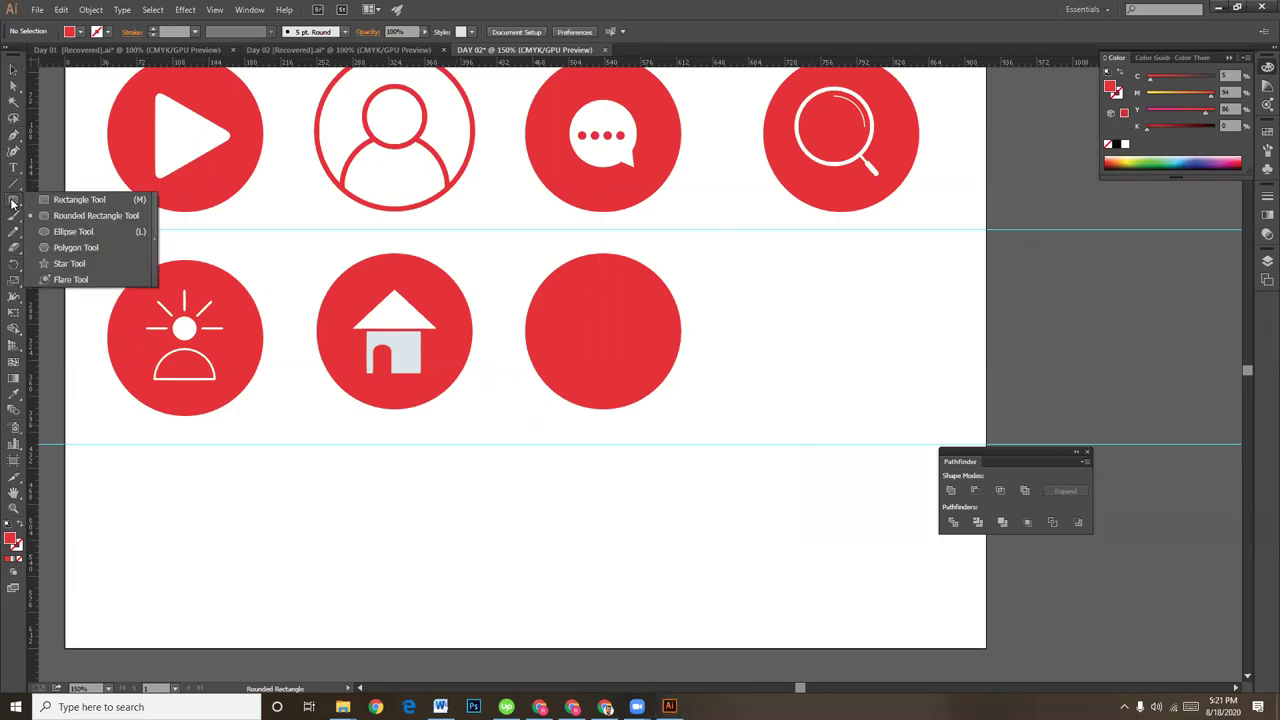
- Draw a small circle in the row's fourth spot and a Polygon-tool triangle beneath it
{"action": "left_click", "coordinate": [63, 233]}
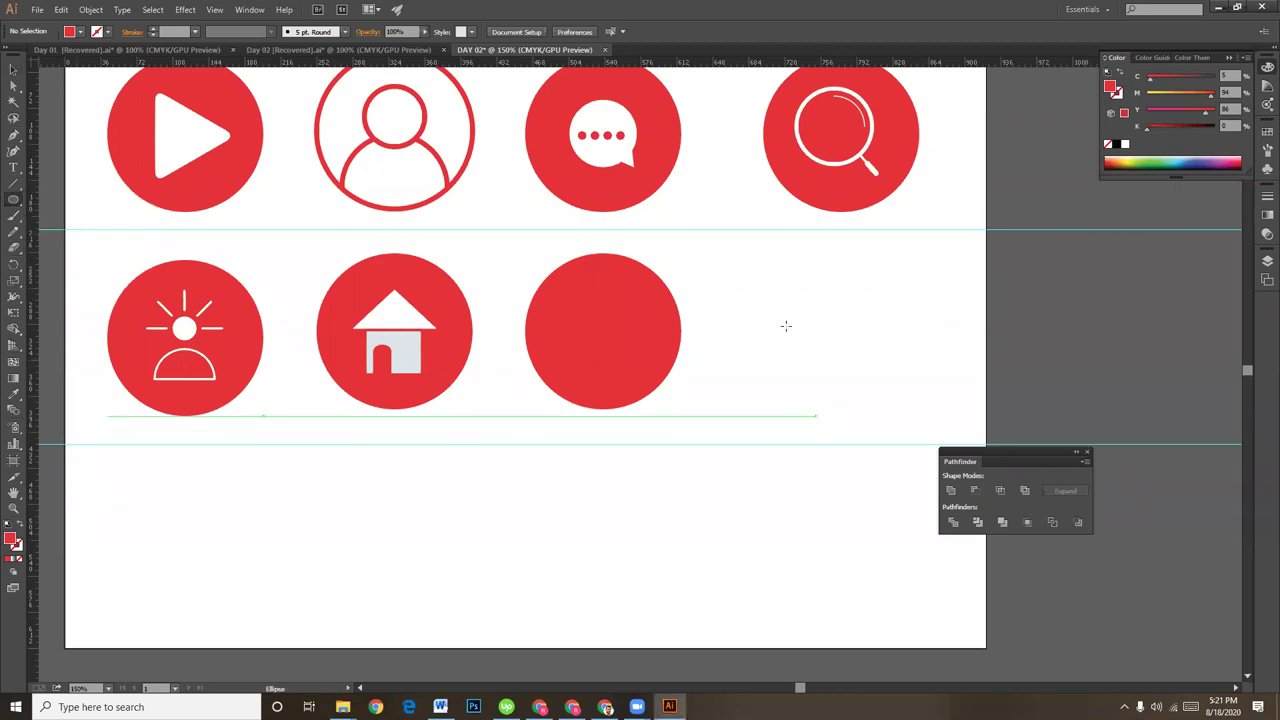
{"action": "mouse_move", "coordinate": [762, 267]}
{"action": "left_mouse_down"}
{"action": "mouse_move", "coordinate": [833, 348]}
{"action": "mouse_move", "coordinate": [828, 331]}
{"action": "left_mouse_up"}
{"action": "left_click", "coordinate": [13, 69]}
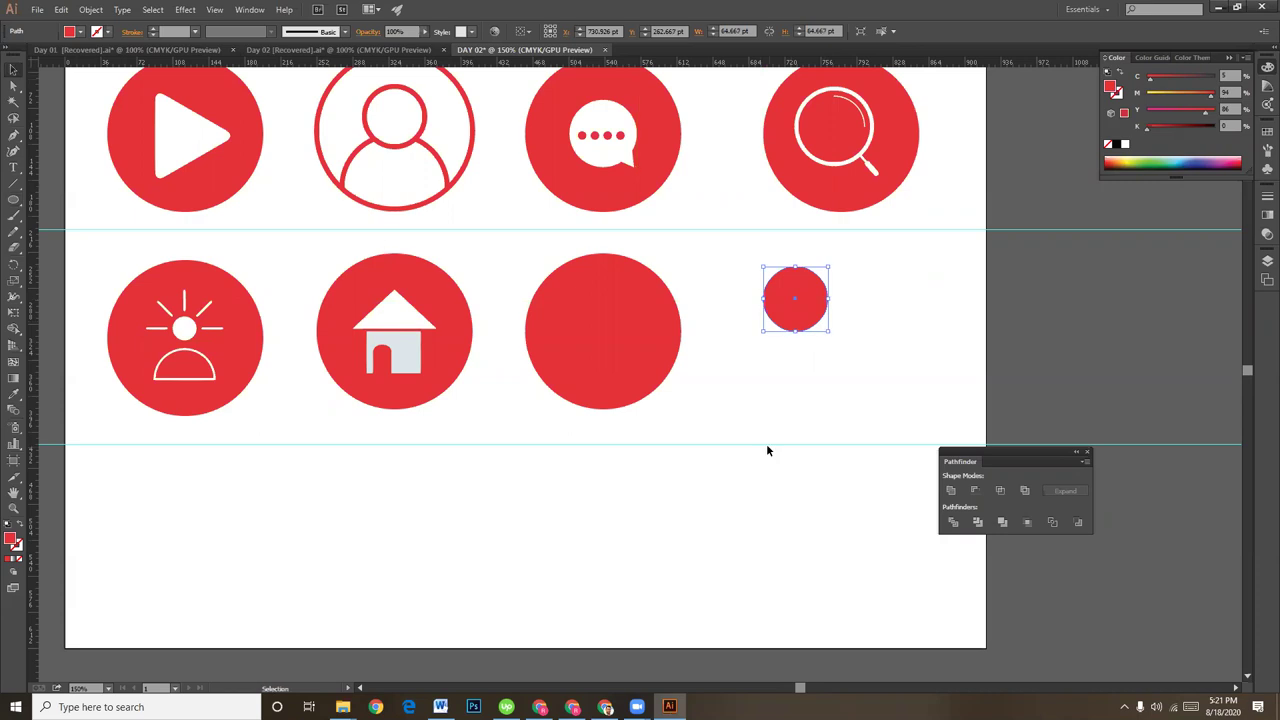
{"action": "scroll", "coordinate": [766, 443], "scroll_direction": "down", "scroll_amount": 1}
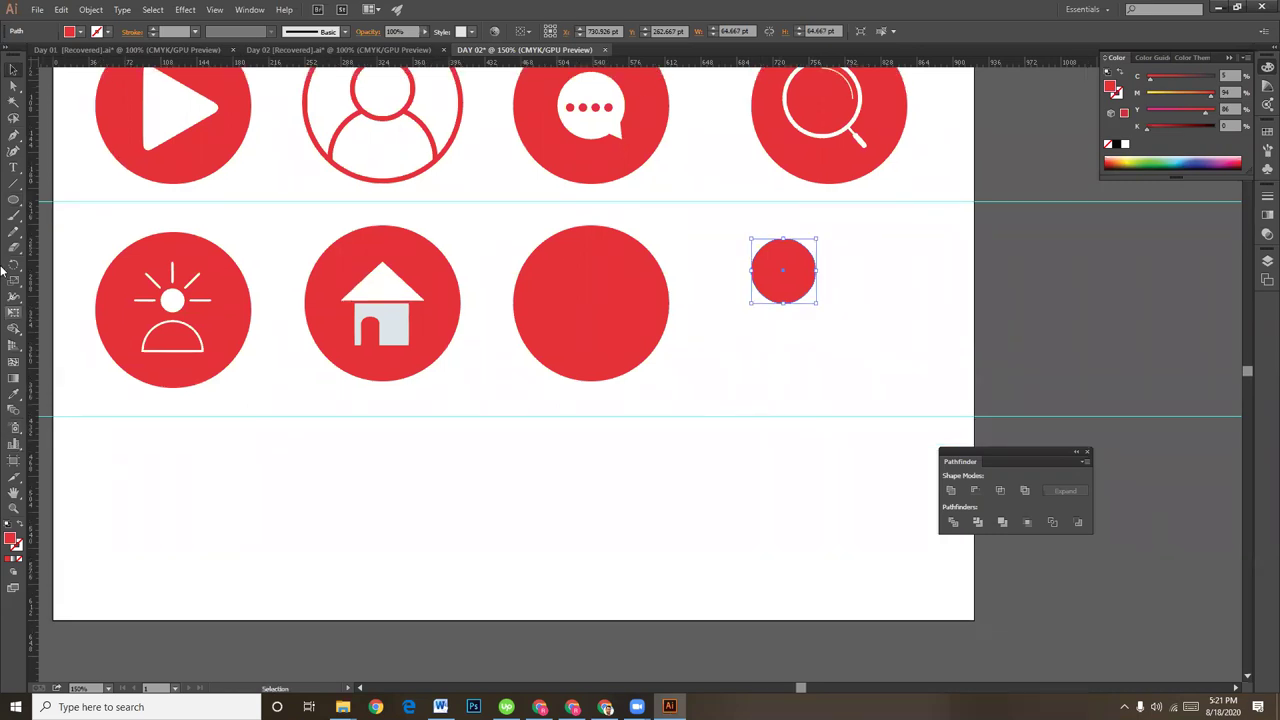
{"action": "left_click", "coordinate": [13, 200]}
{"action": "left_click_drag", "start_coordinate": [13, 200], "coordinate": [69, 237]}
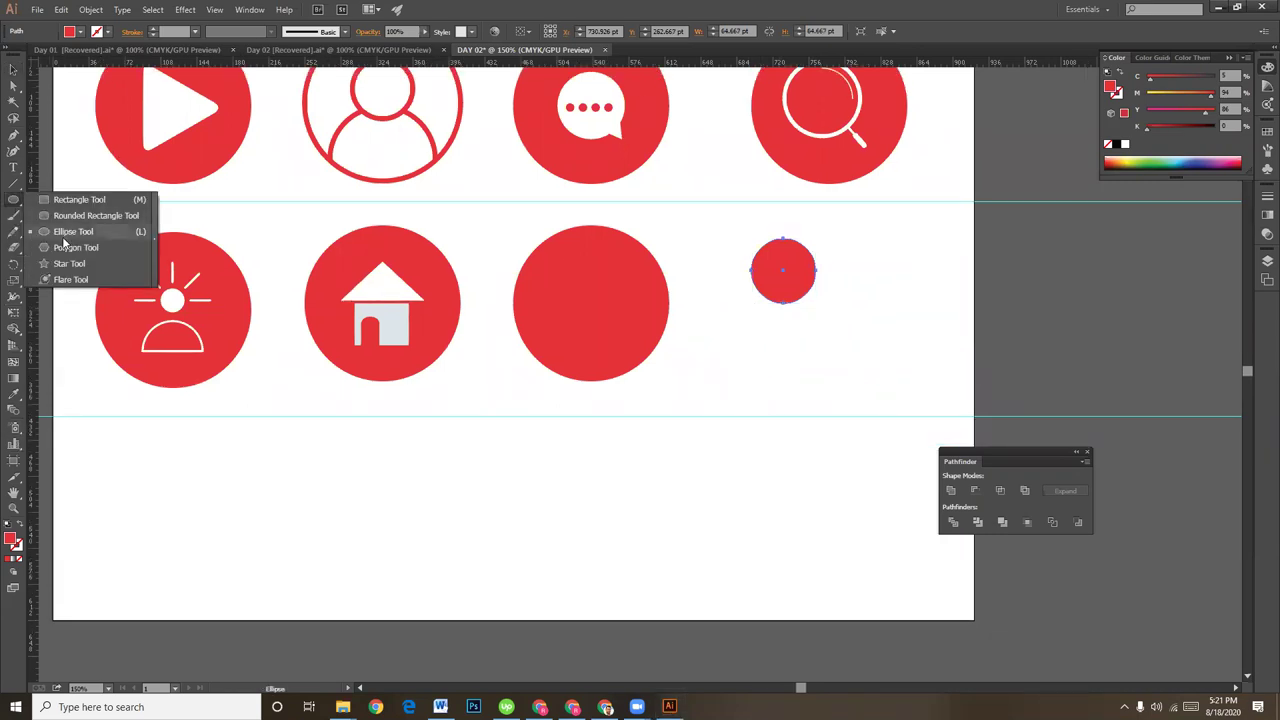
{"action": "mouse_move", "coordinate": [746, 392]}
{"action": "left_mouse_down"}
{"action": "mouse_move", "coordinate": [748, 457]}
{"action": "mouse_move", "coordinate": [690, 421]}
{"action": "left_mouse_up"}
- Rotate the red triangle so it points downward
{"action": "left_click", "coordinate": [13, 70]}
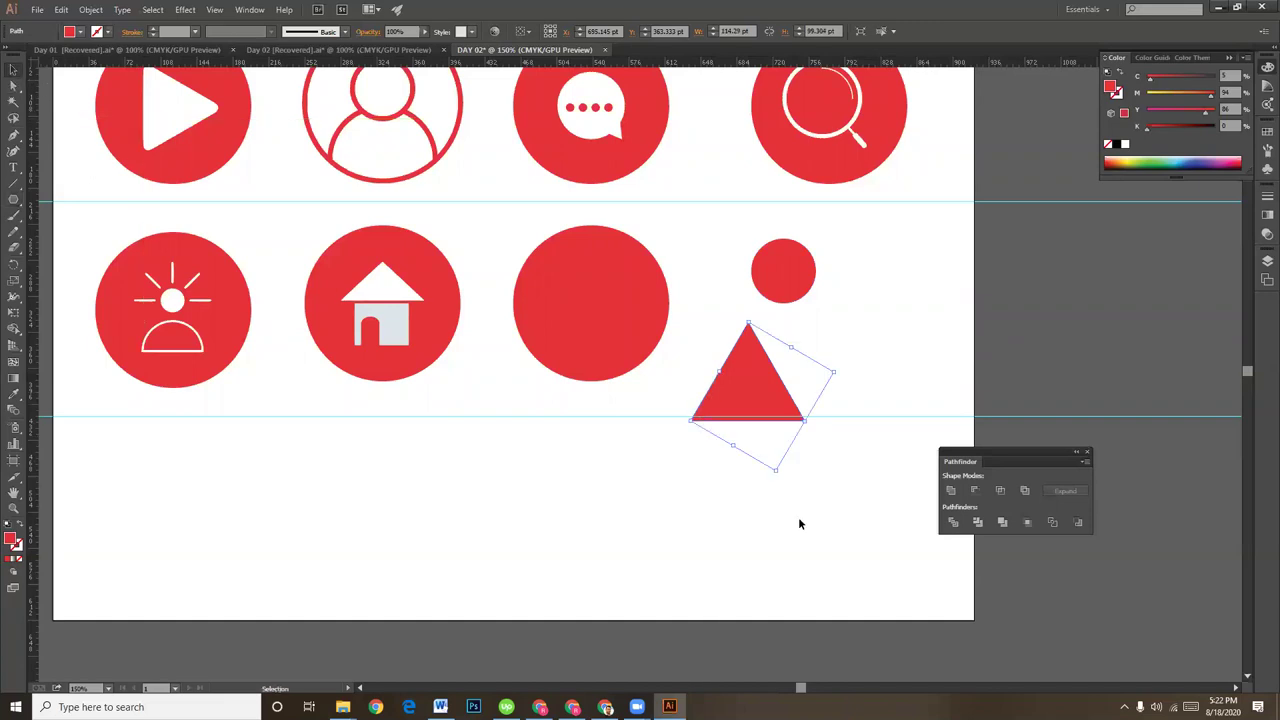
{"action": "left_click", "coordinate": [841, 376]}
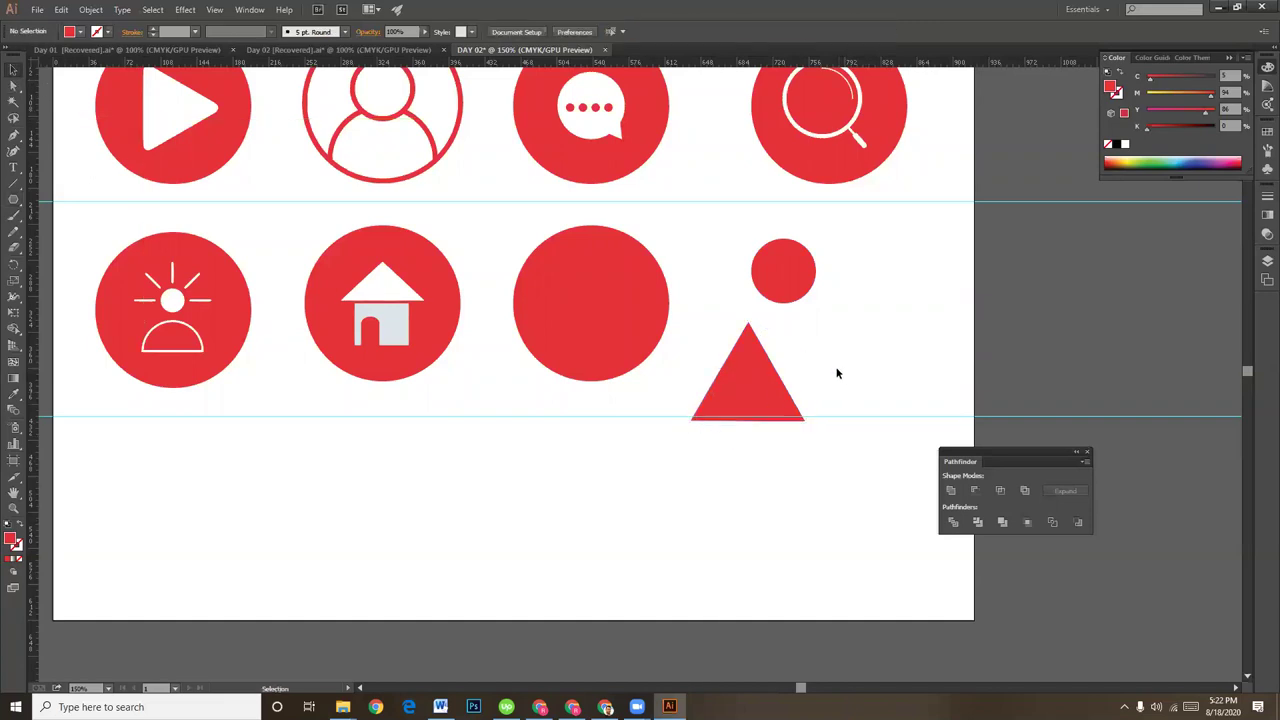
{"action": "left_click", "coordinate": [742, 374]}
{"action": "mouse_move", "coordinate": [839, 371]}
{"action": "left_mouse_down"}
{"action": "mouse_move", "coordinate": [688, 432]}
{"action": "mouse_move", "coordinate": [834, 452]}
{"action": "mouse_move", "coordinate": [538, 531]}
{"action": "left_mouse_up"}
{"action": "left_click", "coordinate": [835, 454]}
- Shrink the downward triangle and move it up beneath the small circle
{"action": "key", "text": "ctrl+equal"}
{"action": "key", "text": "ctrl+equal"}
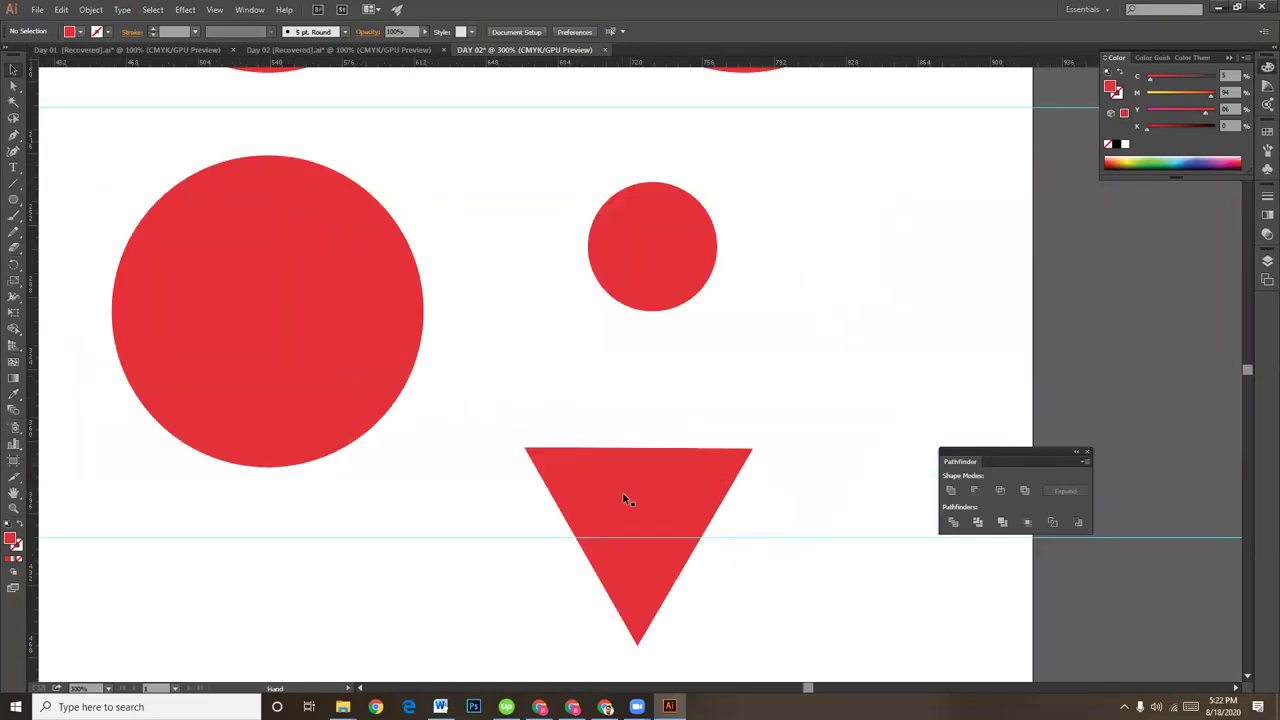
{"action": "left_click", "coordinate": [622, 491]}
{"action": "left_click_drag", "start_coordinate": [631, 648], "coordinate": [612, 500]}
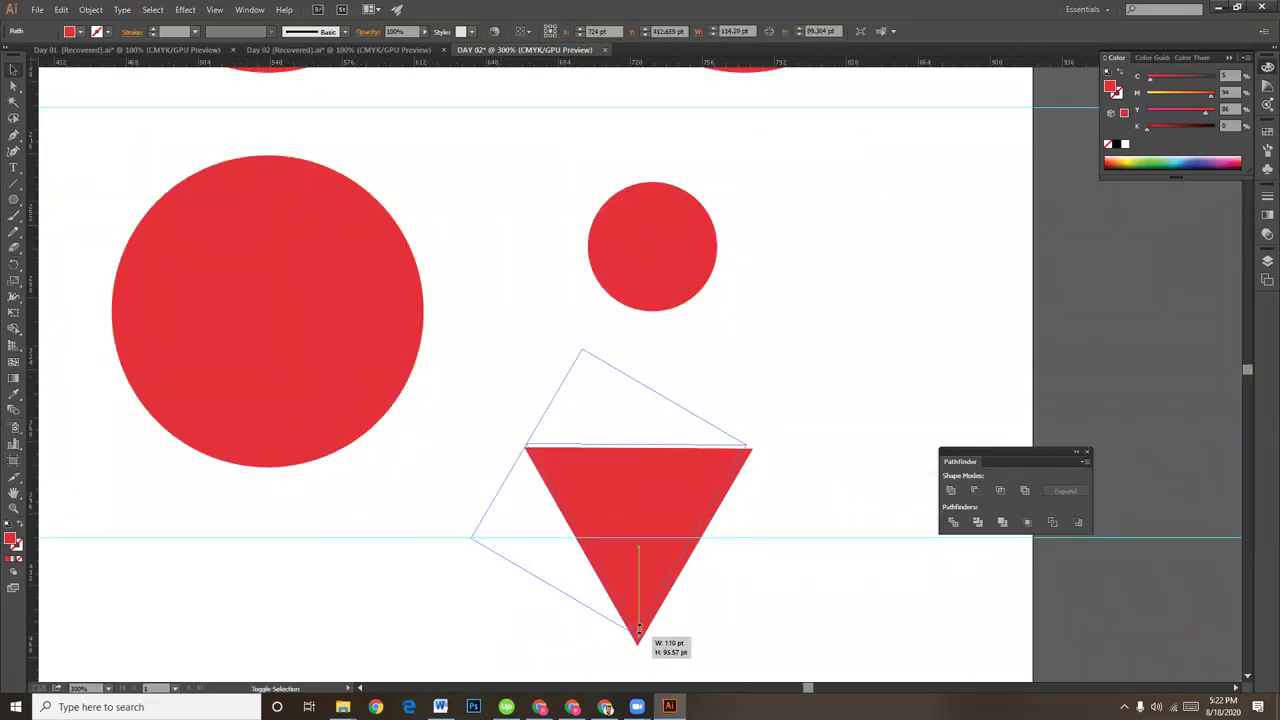
{"action": "left_click", "coordinate": [698, 507]}
{"action": "left_click_drag", "start_coordinate": [605, 428], "coordinate": [630, 278]}
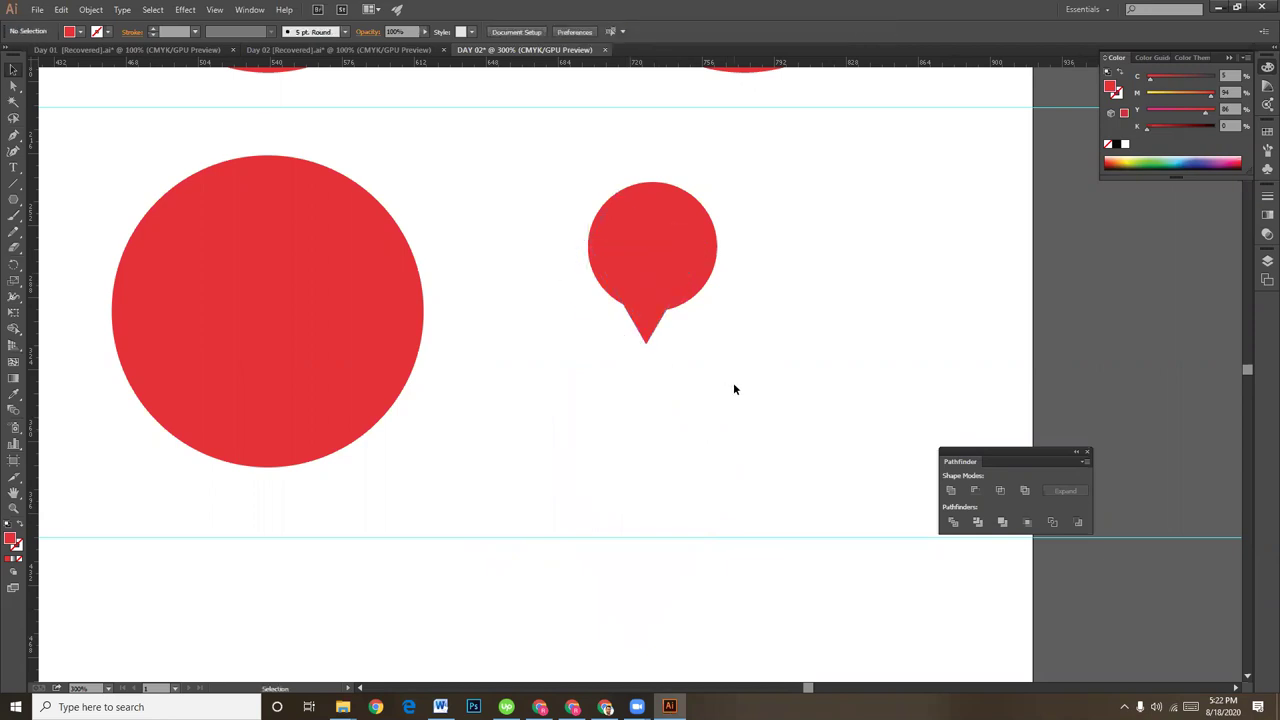
- Stretch the triangle's tip lower to make it taller, then switch to Outline view
{"action": "key", "text": "ctrl+plus"}
{"action": "left_click", "coordinate": [660, 335]}
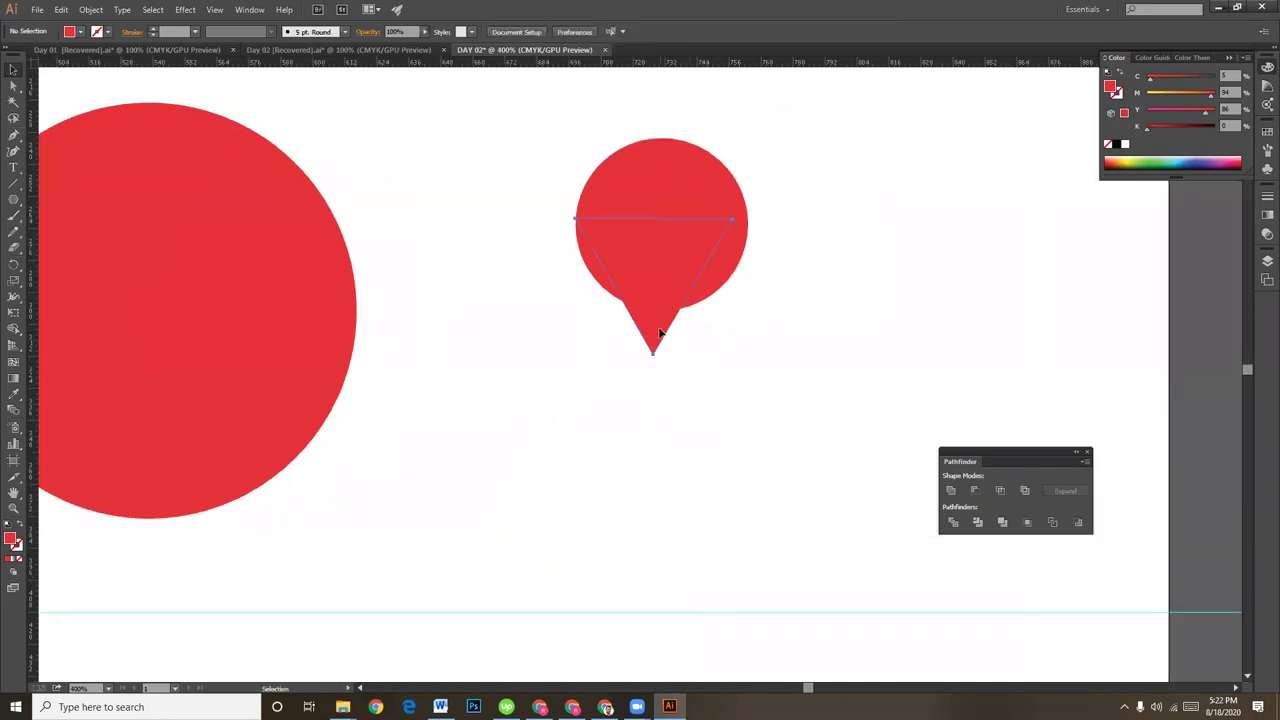
{"action": "left_click_drag", "start_coordinate": [653, 353], "coordinate": [666, 437]}
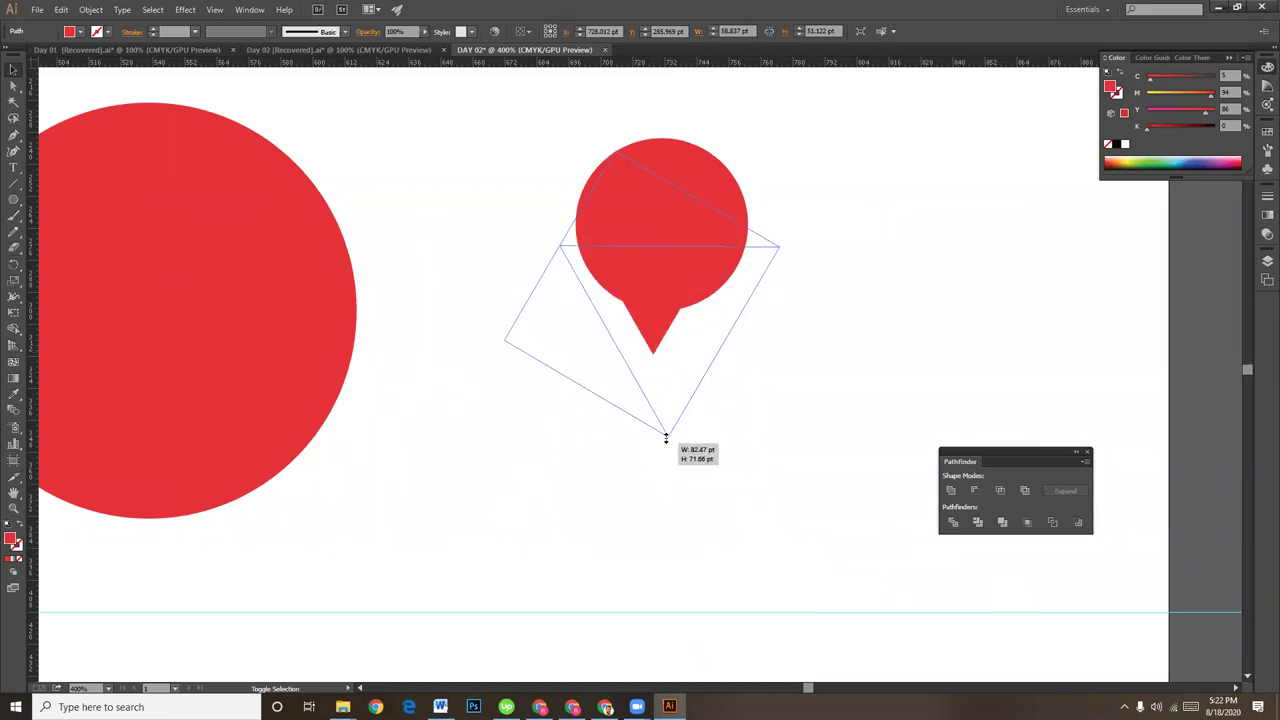
{"action": "left_click_drag", "start_coordinate": [666, 437], "coordinate": [661, 399]}
{"action": "left_click", "coordinate": [741, 390]}
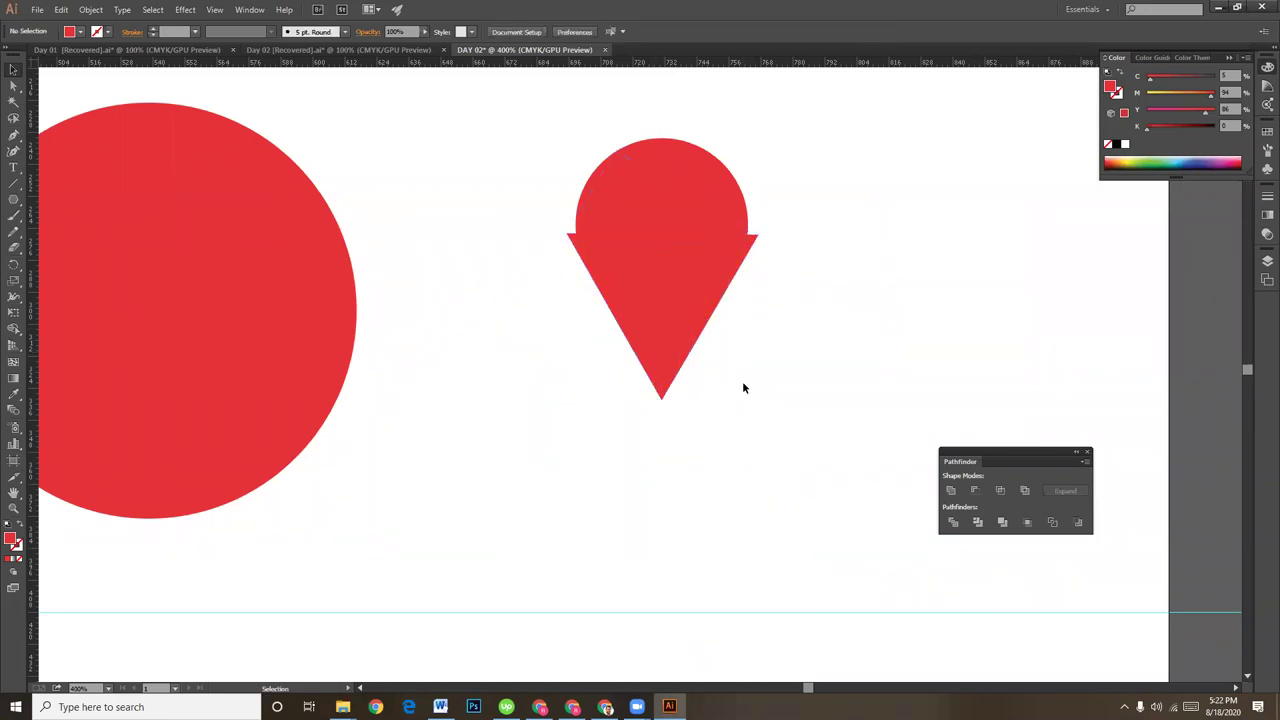
{"action": "key", "text": "ctrl+y"}
- Adjust the triangle outline's height from its bottom edge
{"action": "key", "text": "ctrl+plus"}
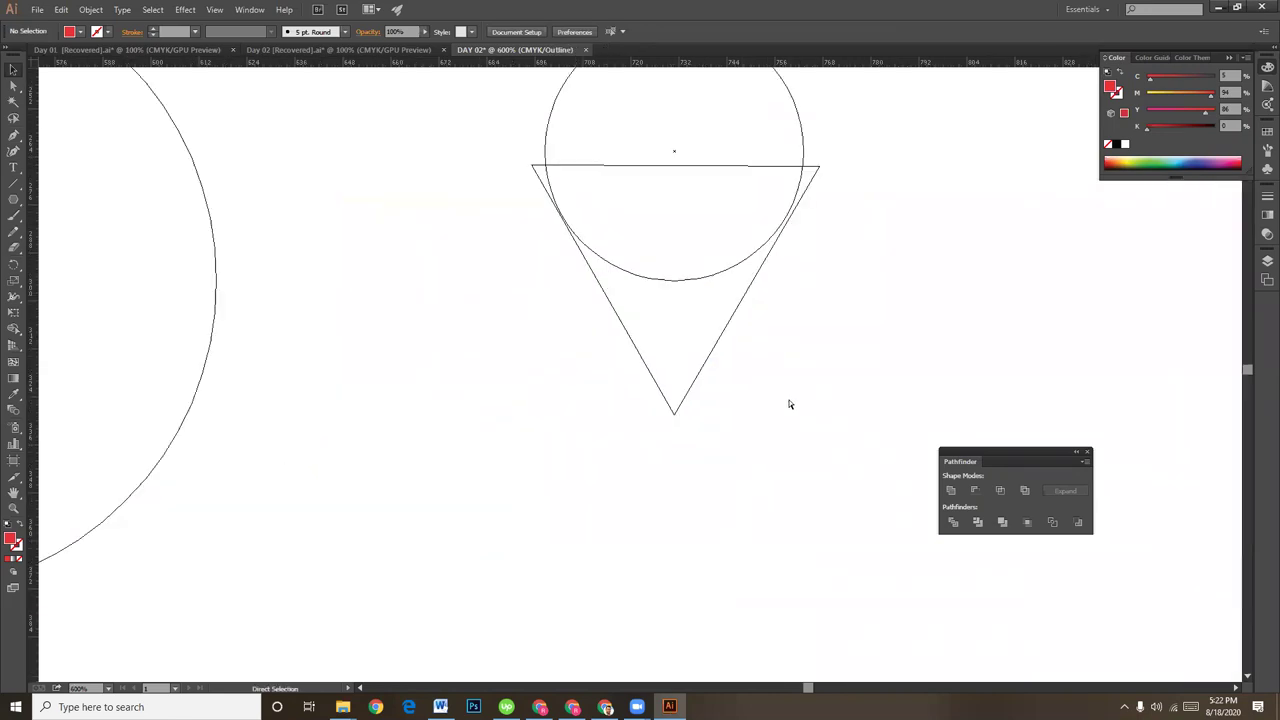
{"action": "left_click_drag", "start_coordinate": [820, 437], "coordinate": [791, 514]}
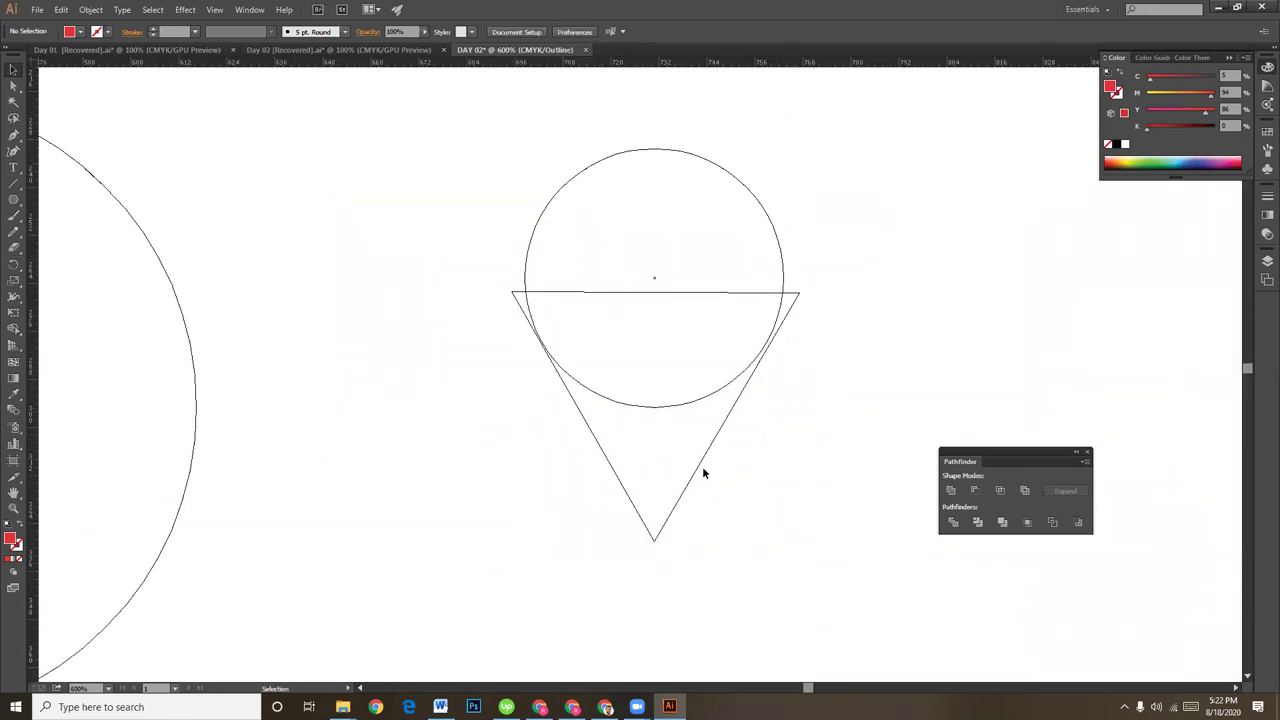
{"action": "left_click", "coordinate": [682, 485]}
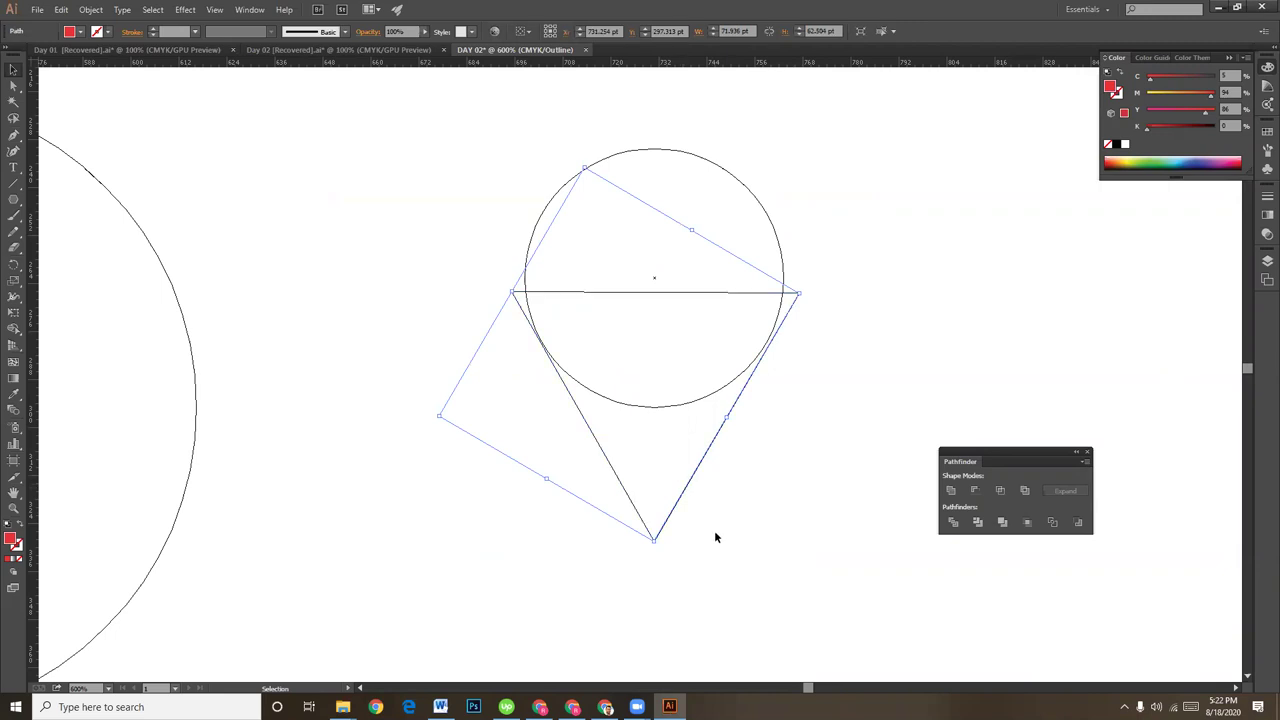
{"action": "left_click_drag", "start_coordinate": [654, 541], "coordinate": [658, 539]}
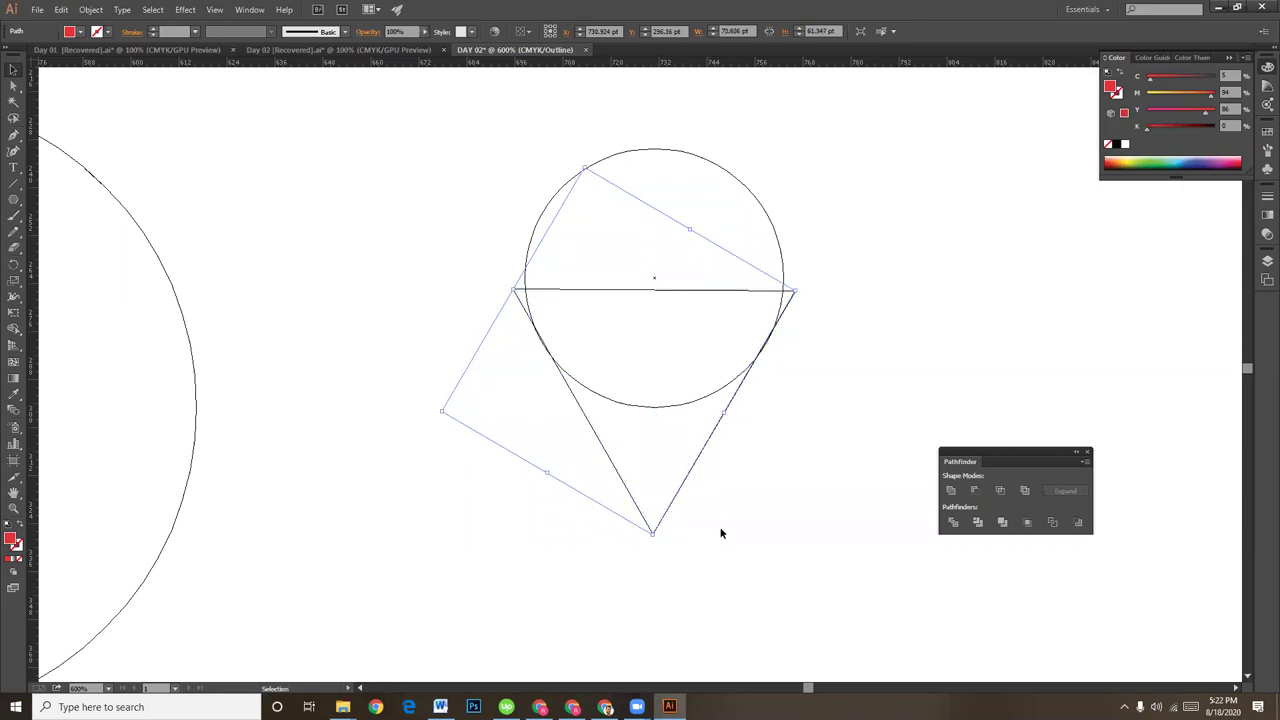
{"action": "left_click", "coordinate": [718, 528]}
- Nudge the triangle so it lines up with the small circle
{"action": "key", "text": "v"}
{"action": "key", "text": "ctrl+equal"}
{"action": "key", "text": "k"}
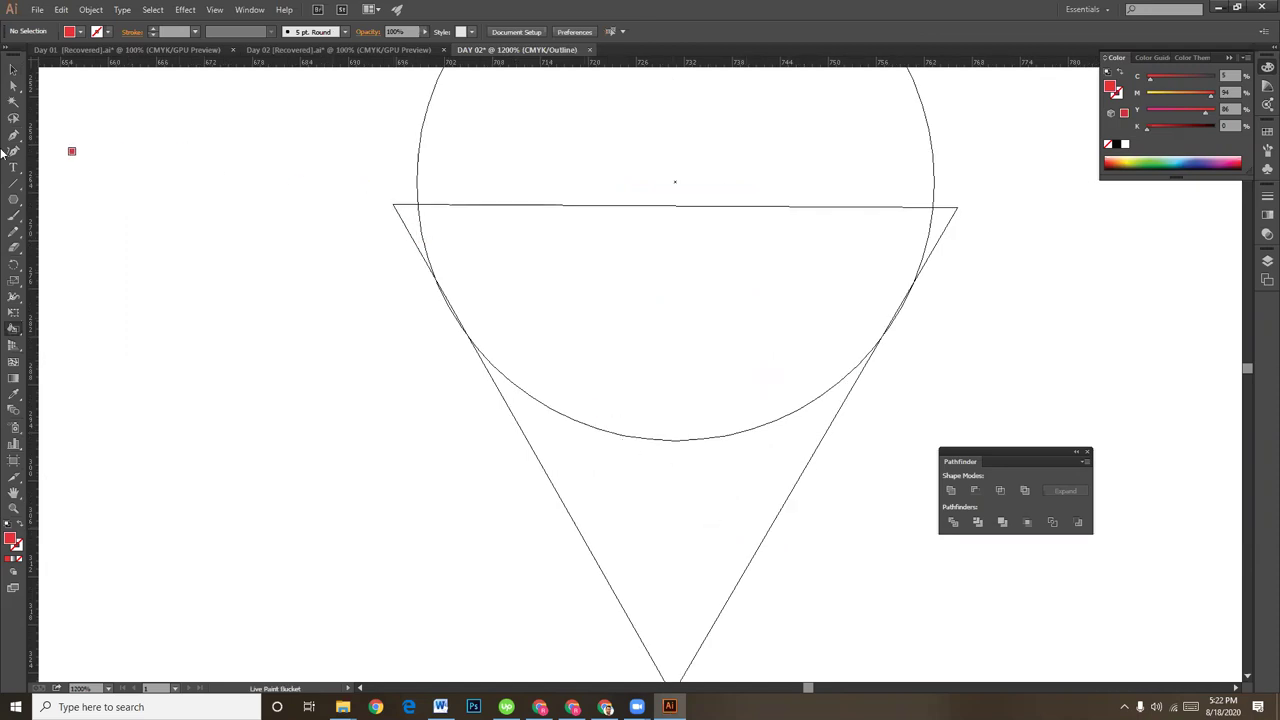
{"action": "key", "text": "v"}
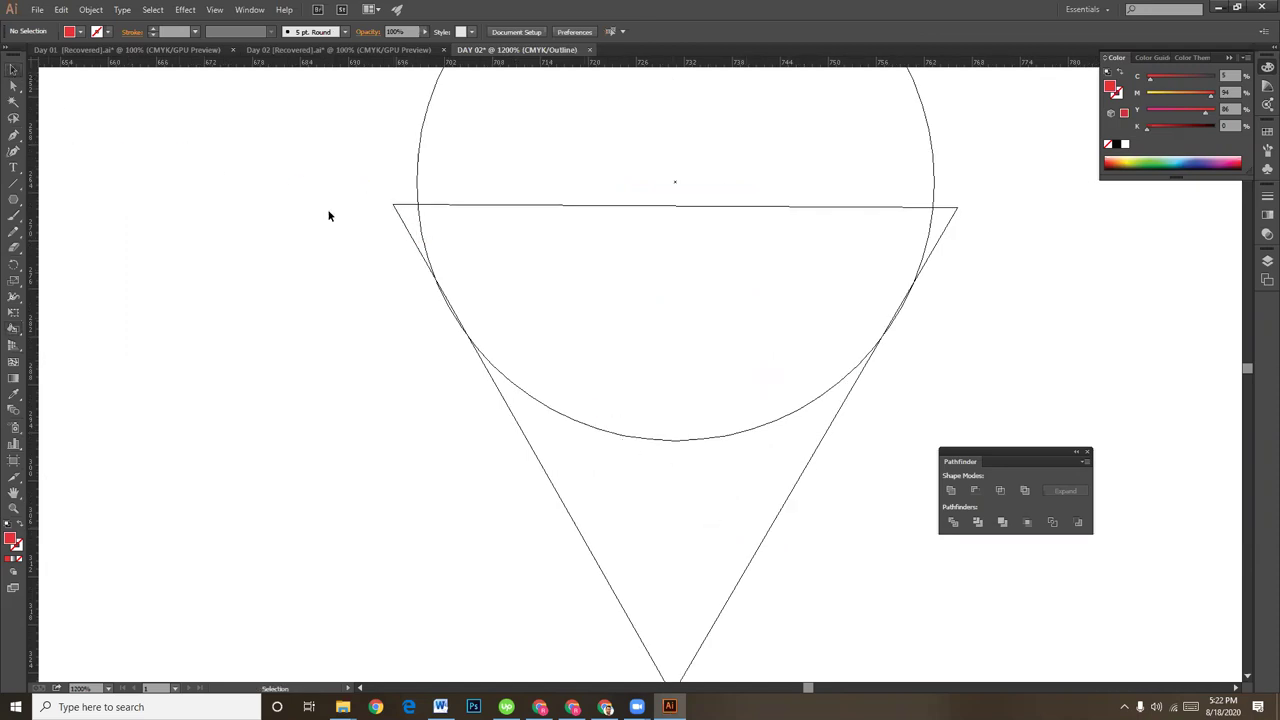
{"action": "left_click", "coordinate": [400, 210]}
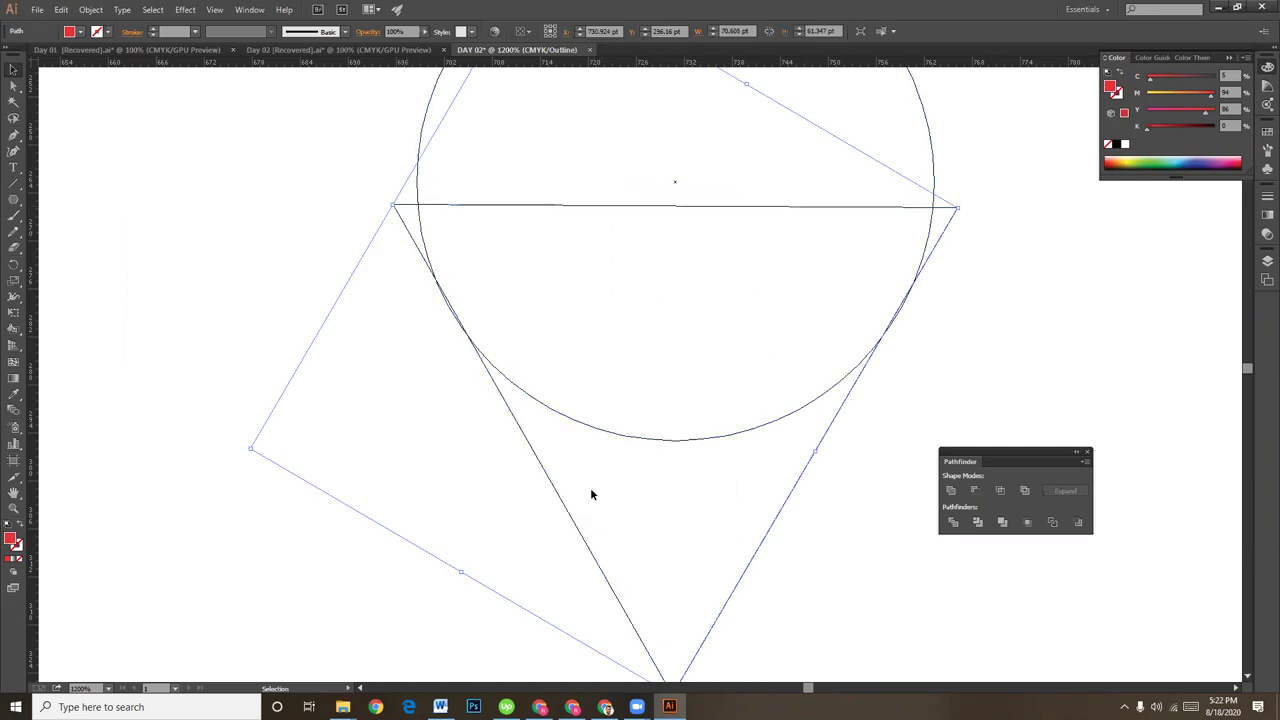
{"action": "left_click_drag", "start_coordinate": [565, 503], "coordinate": [561, 506]}
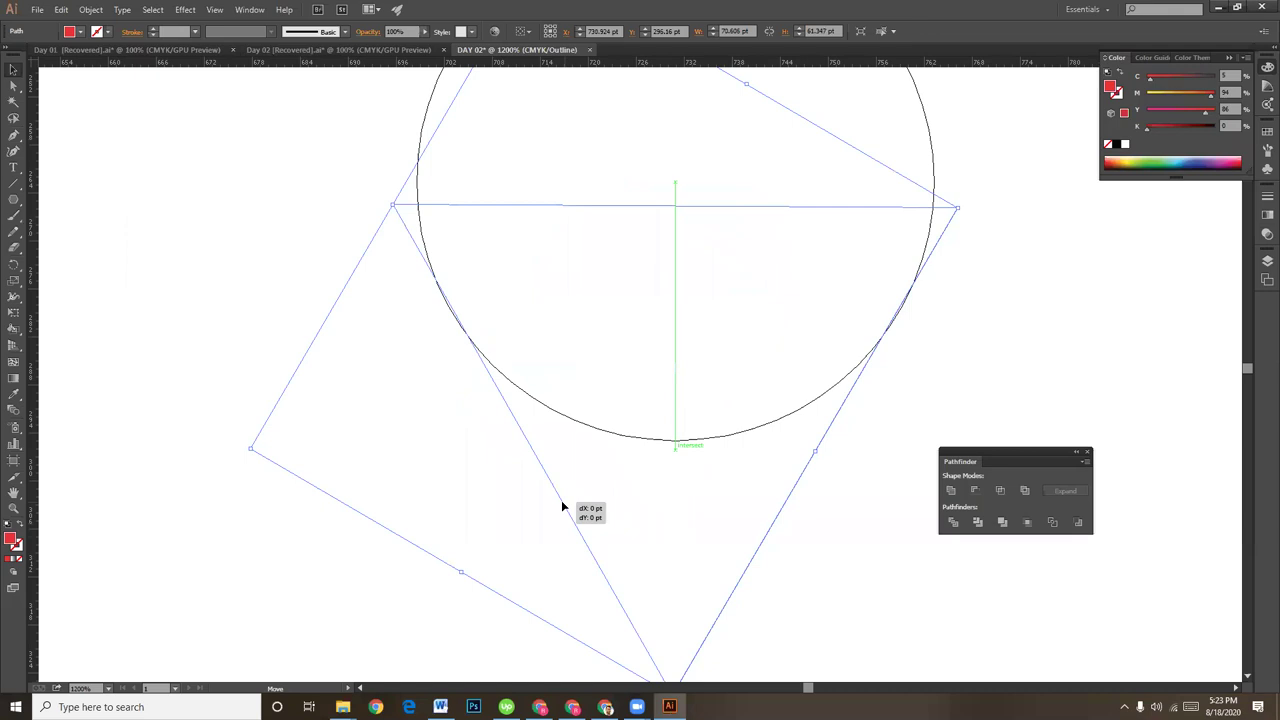
{"action": "left_click_drag", "start_coordinate": [561, 506], "coordinate": [562, 503]}
{"action": "left_click", "coordinate": [748, 521]}
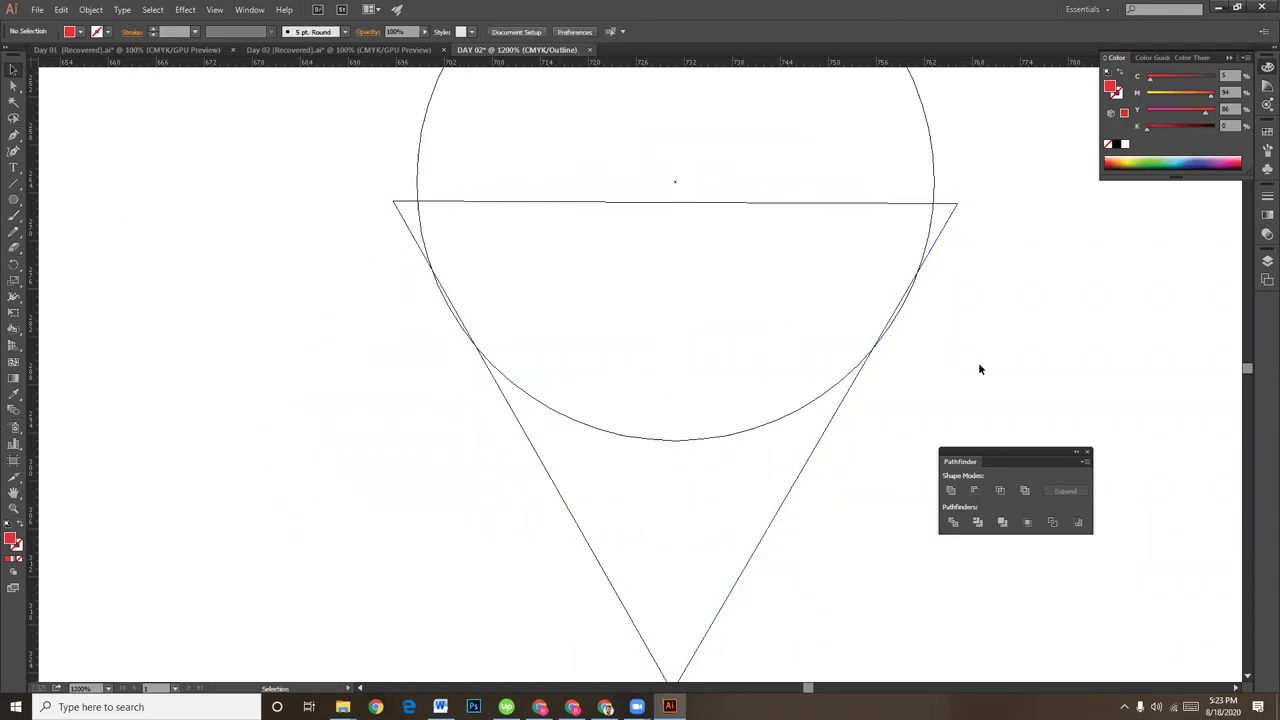
- Lower the triangle slightly and resize it from its left corner until its sides meet the circle
{"action": "left_click", "coordinate": [946, 216]}
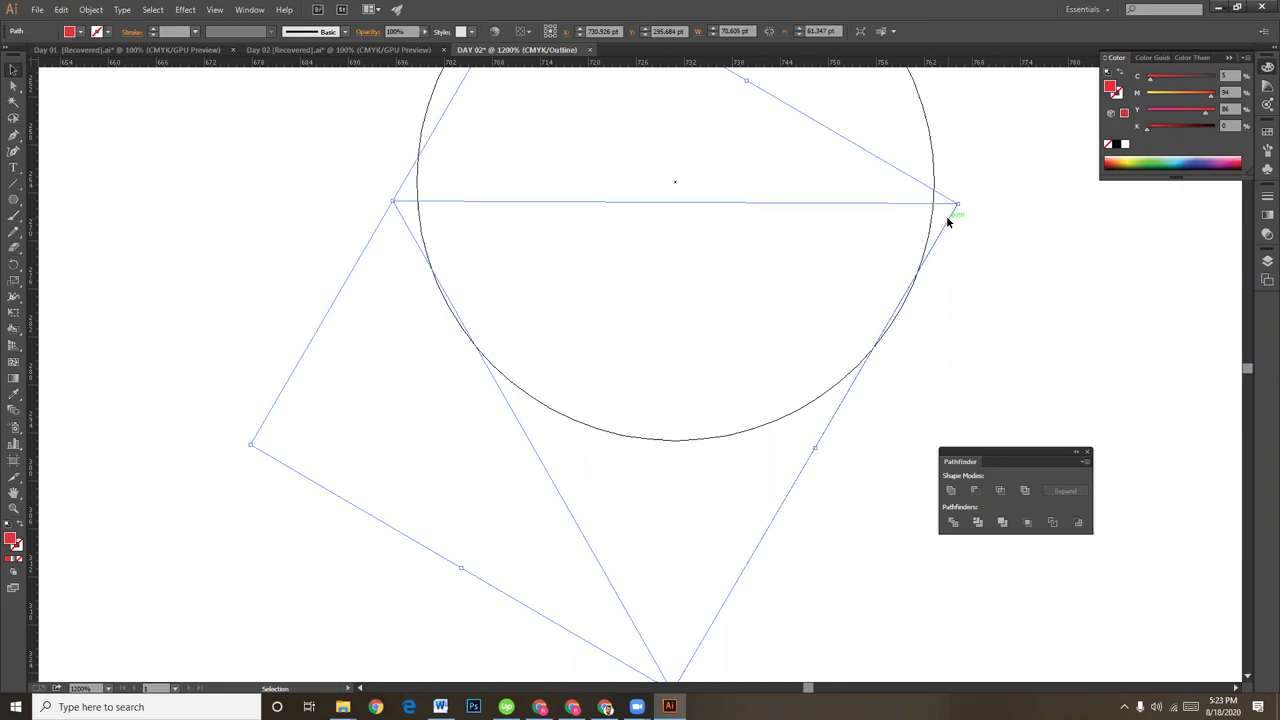
{"action": "left_click_drag", "start_coordinate": [946, 215], "coordinate": [952, 231]}
{"action": "left_click", "coordinate": [971, 277]}
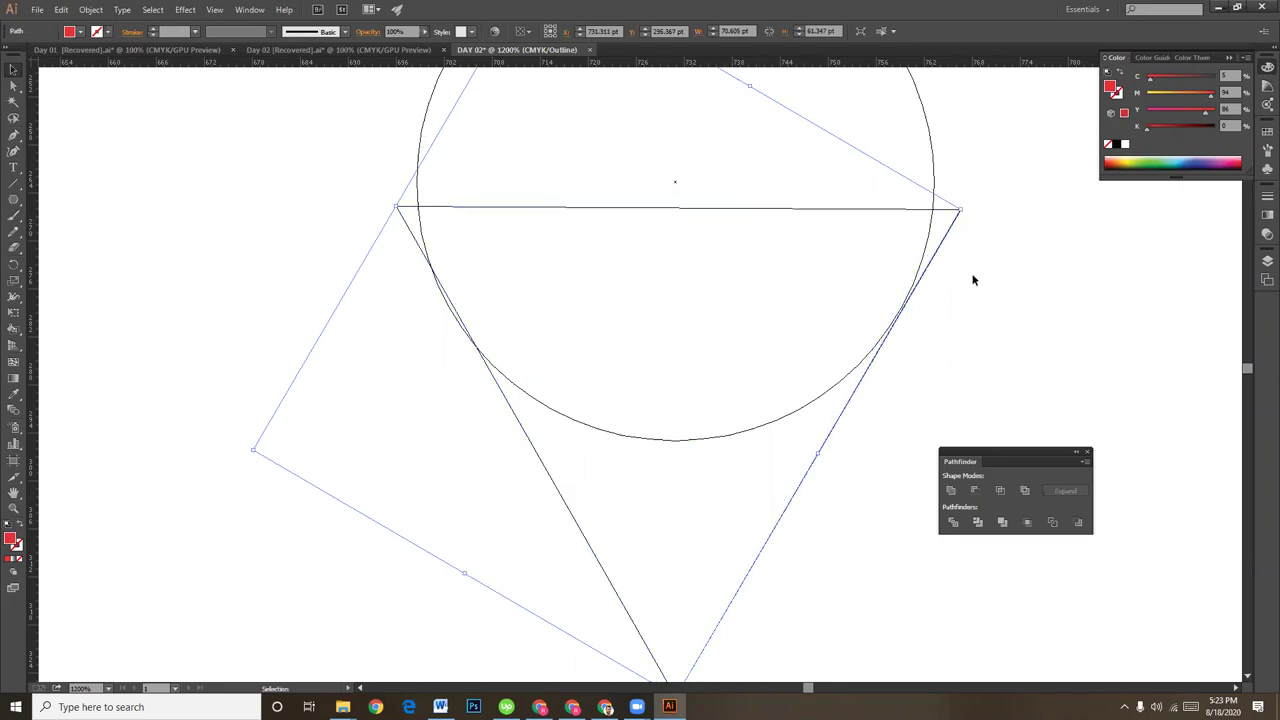
{"action": "left_click", "coordinate": [400, 206]}
{"action": "left_click_drag", "start_coordinate": [254, 450], "coordinate": [248, 450]}
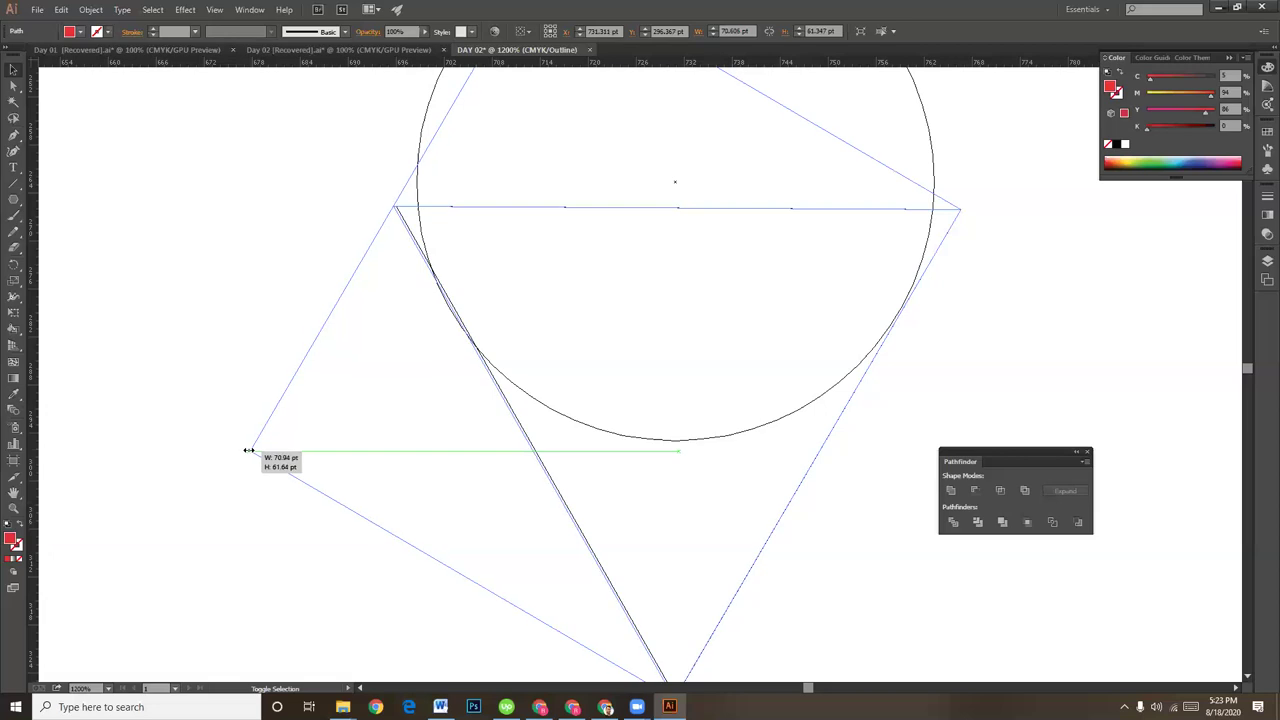
{"action": "left_click_drag", "start_coordinate": [248, 450], "coordinate": [248, 450]}
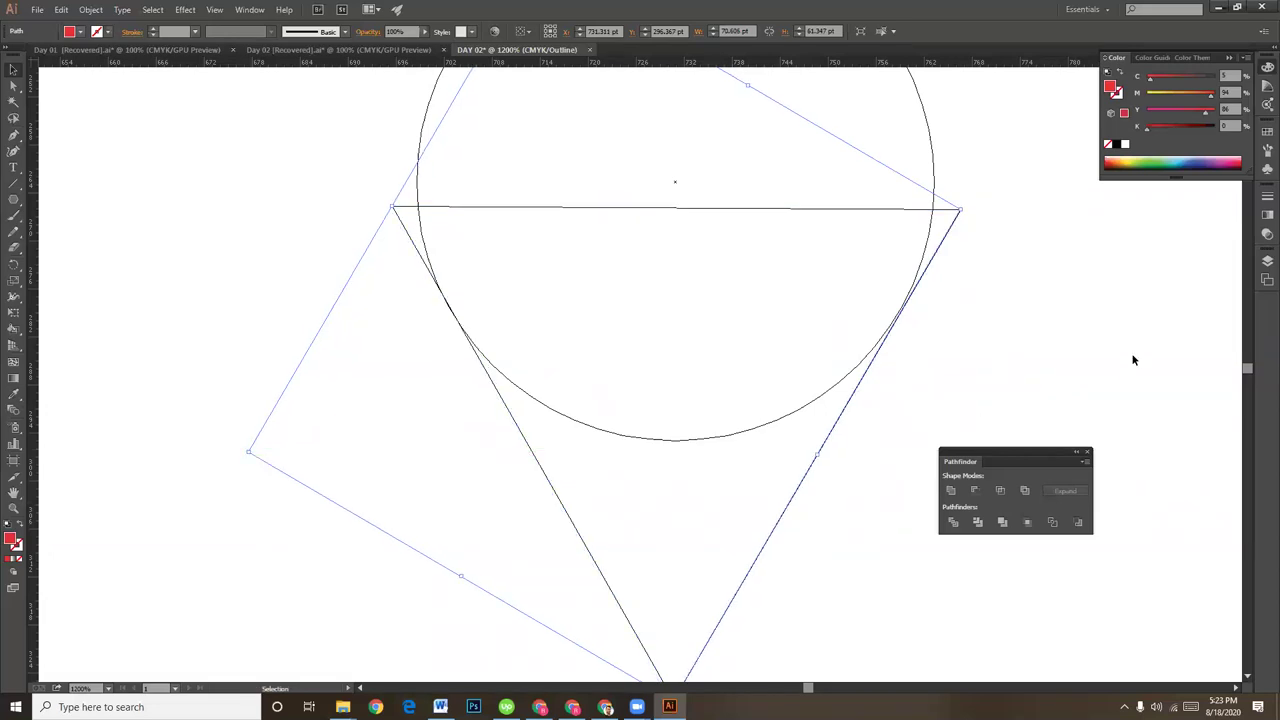
{"action": "left_click", "coordinate": [1063, 319]}
- Check the overlap in Preview, select the triangle, and return to Outline view
{"action": "key", "text": "ctrl+minus"}
{"action": "key", "text": "ctrl+minus"}
{"action": "key", "text": "a"}
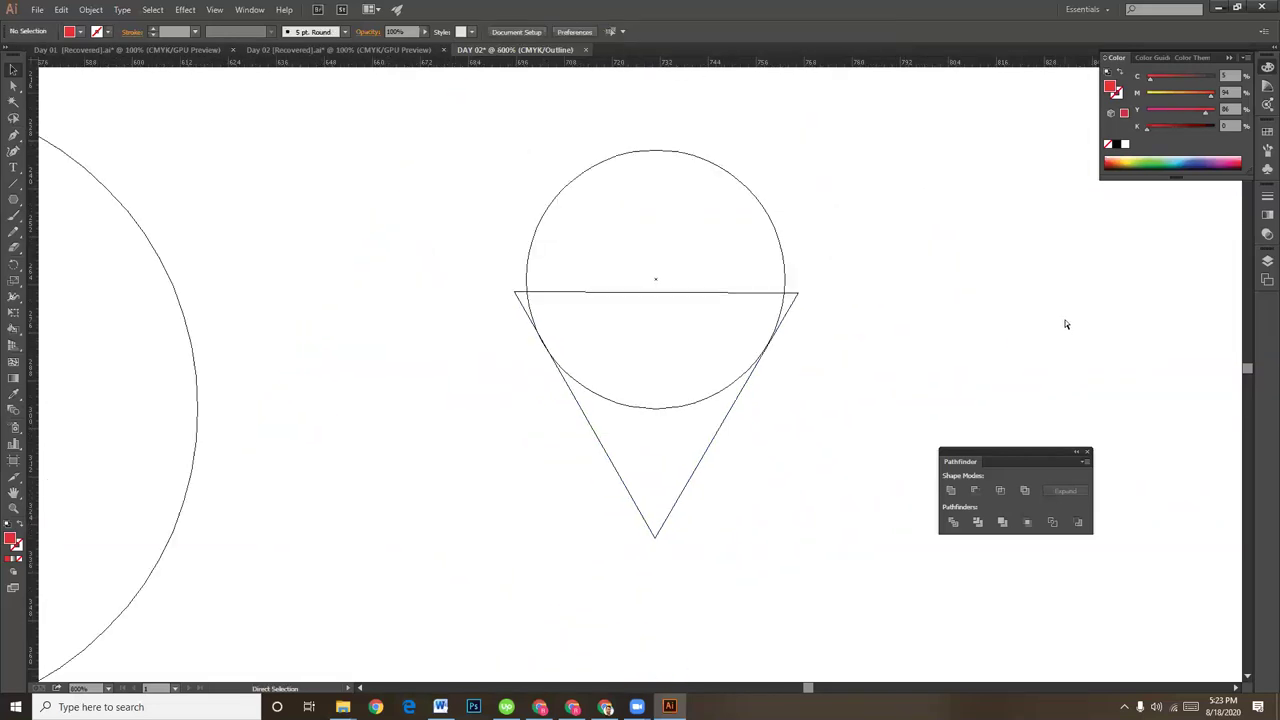
{"action": "key", "text": "ctrl+y"}
{"action": "key", "text": "v"}
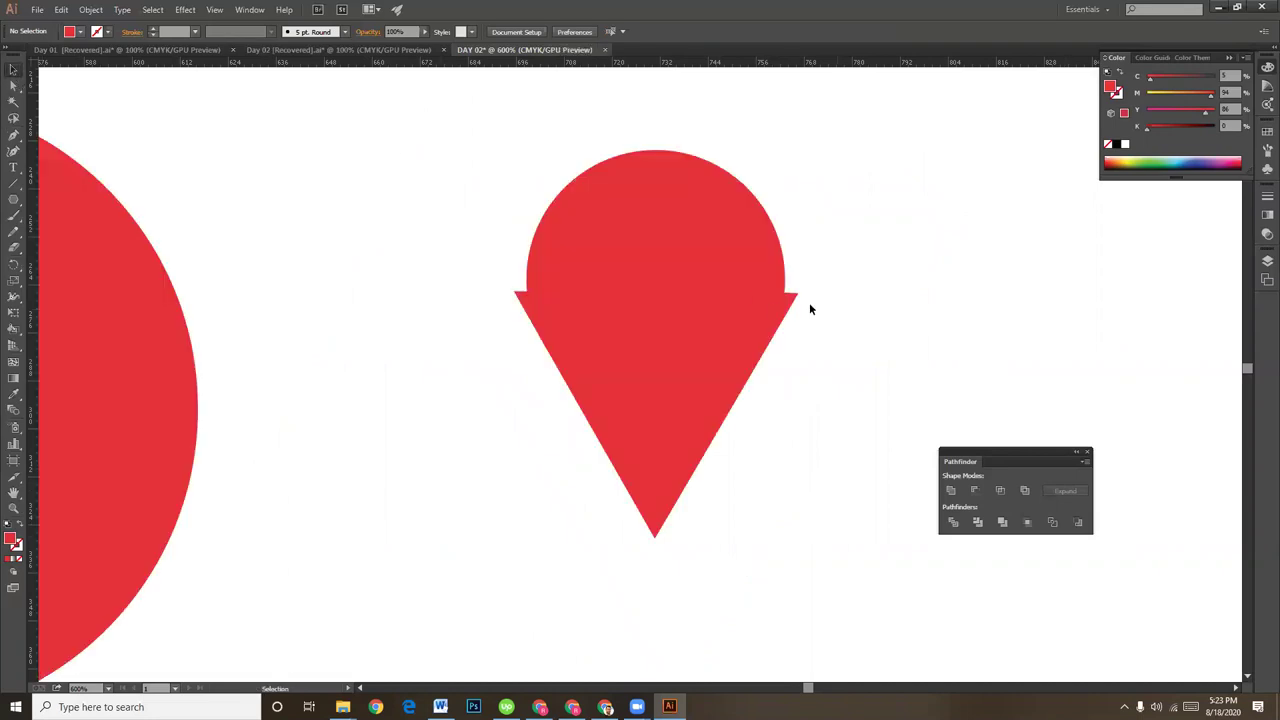
{"action": "left_click", "coordinate": [798, 296]}
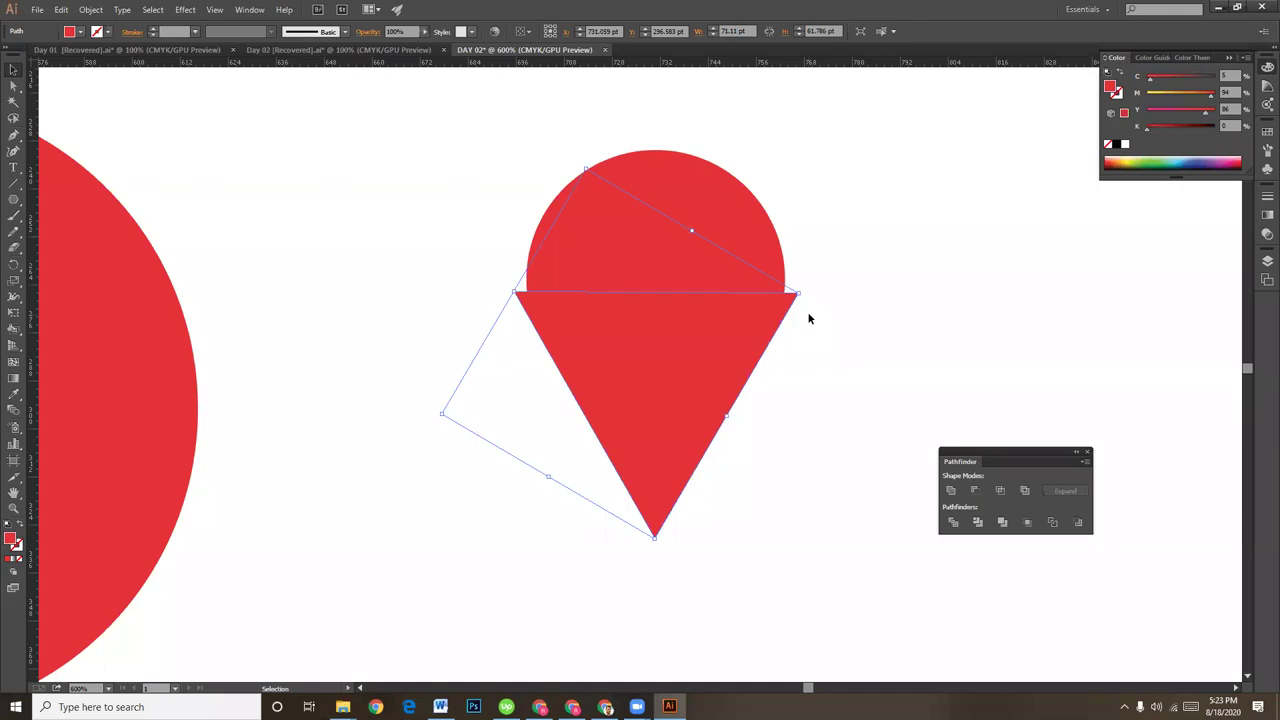
{"action": "key", "text": "ctrl+y"}
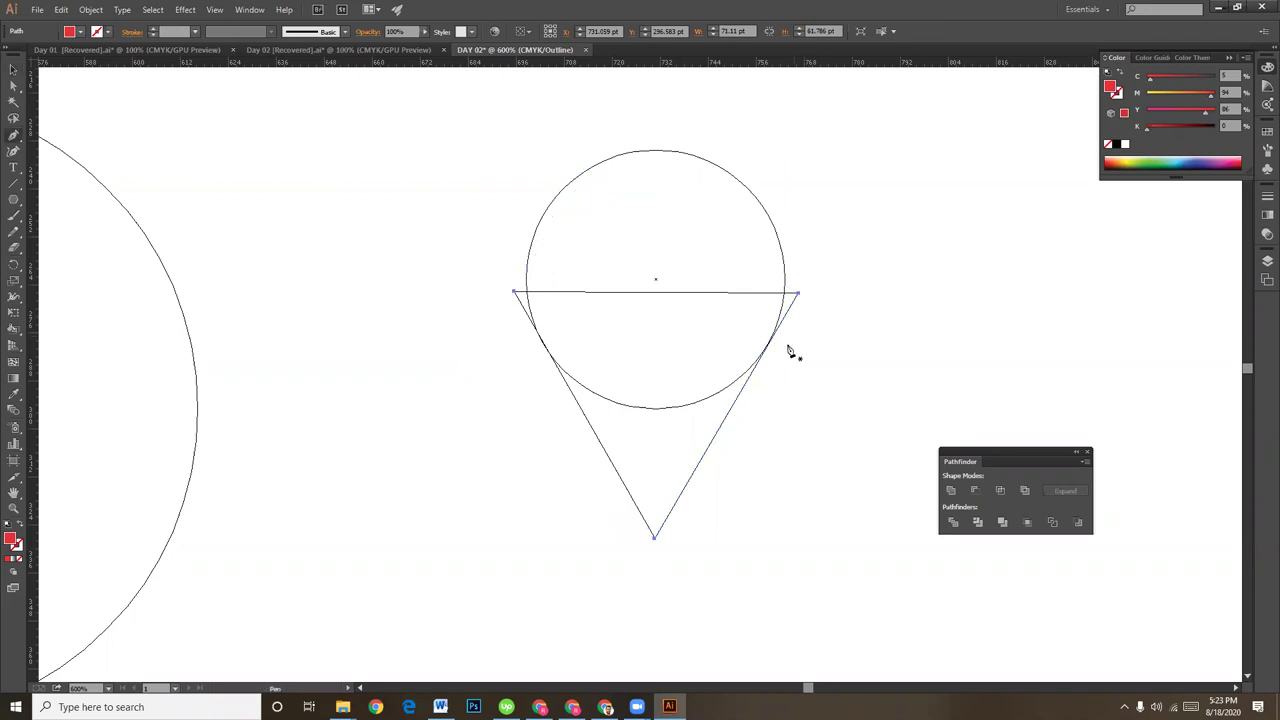
- Add anchor points with the Pen tool where the triangle's sides touch the circle
{"action": "key", "text": "ctrl+plus"}
{"action": "key", "text": "ctrl+plus"}
{"action": "key", "text": "ctrl+plus"}
{"action": "key", "text": "ctrl+plus"}
{"action": "key", "text": "p"}
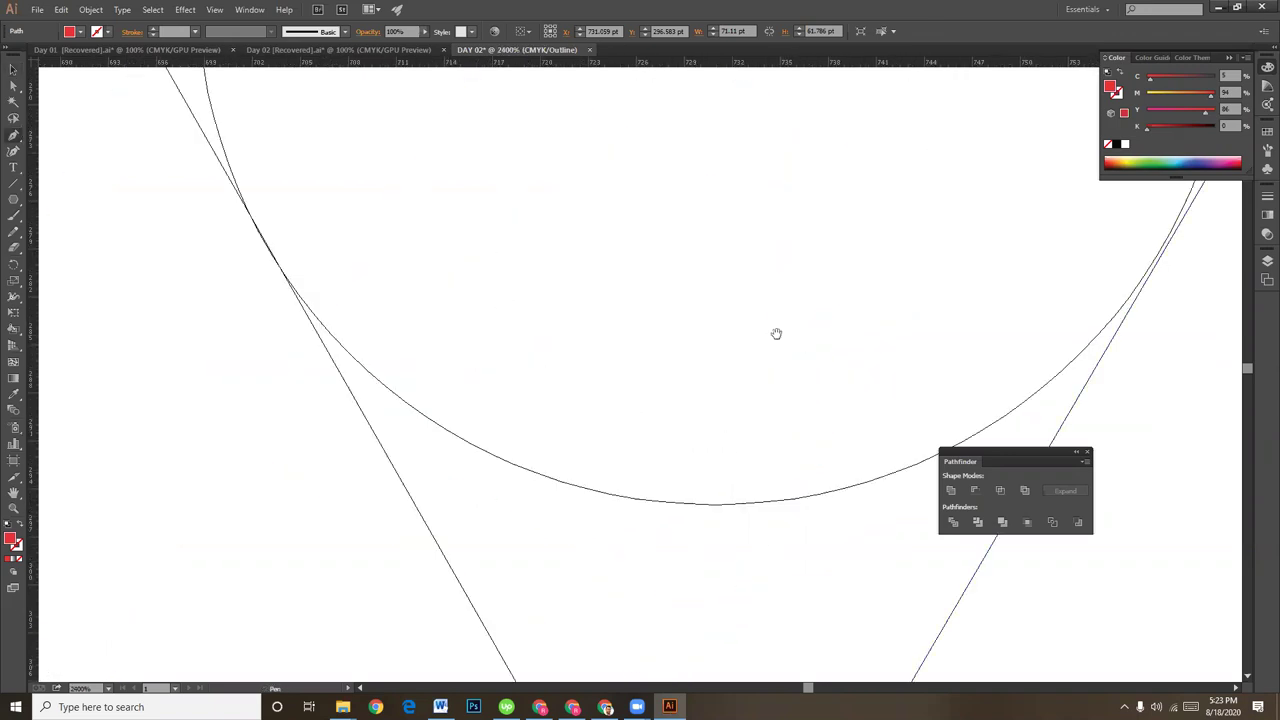
{"action": "scroll", "coordinate": [774, 334], "scroll_direction": "right", "scroll_amount": 5}
{"action": "scroll", "coordinate": [563, 466], "scroll_direction": "up", "scroll_amount": 2}
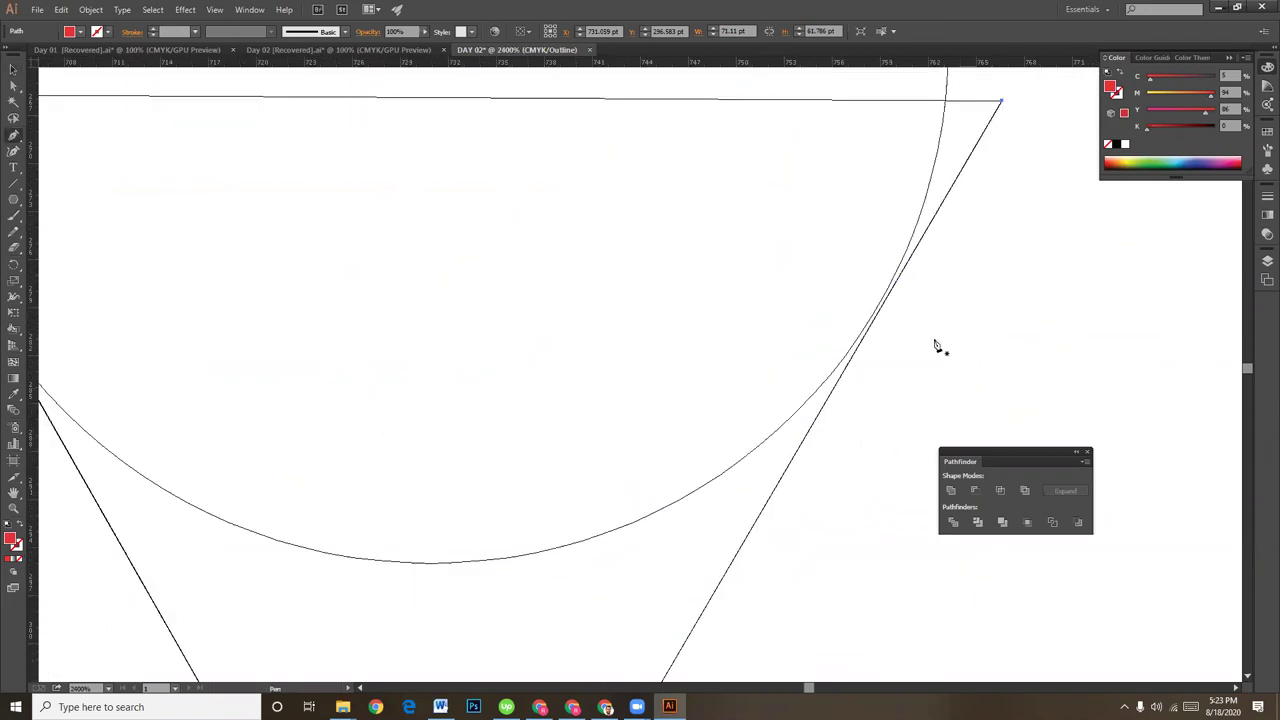
{"action": "left_click", "coordinate": [879, 312]}
{"action": "scroll", "coordinate": [762, 375], "scroll_direction": "left", "scroll_amount": 5}
{"action": "scroll", "coordinate": [762, 375], "scroll_direction": "down", "scroll_amount": 2}
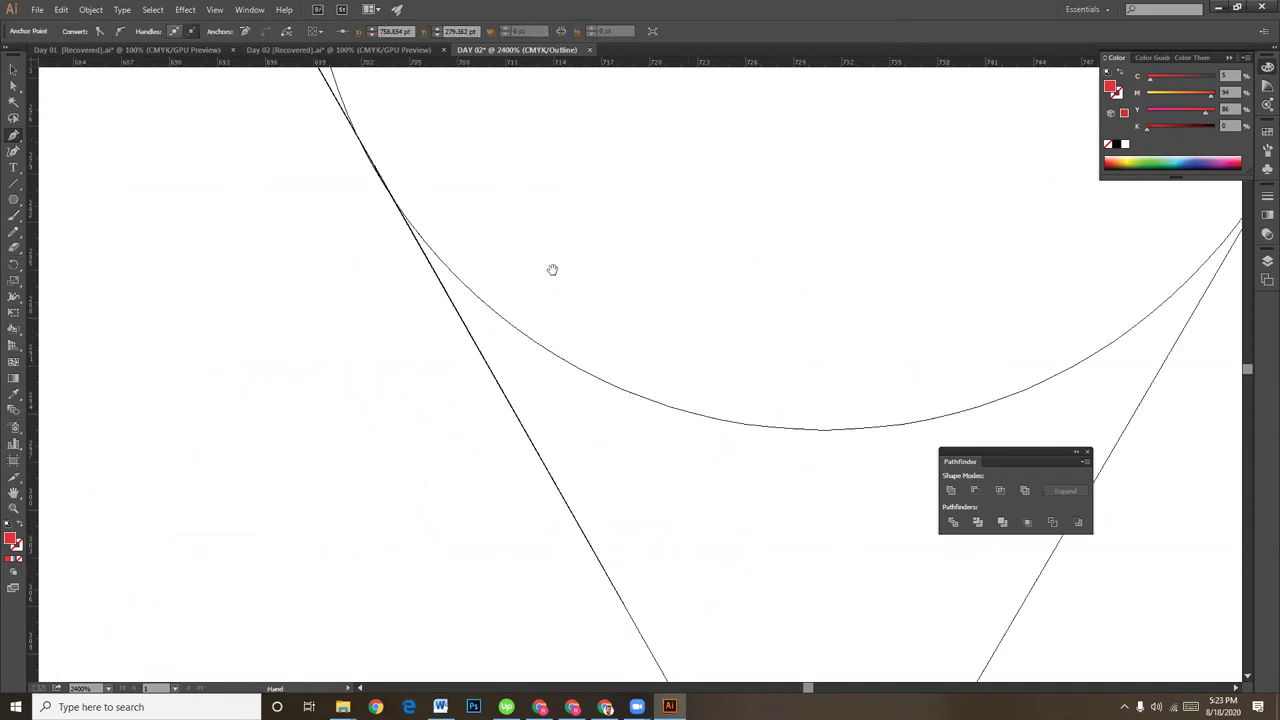
{"action": "scroll", "coordinate": [530, 340], "scroll_direction": "up", "scroll_amount": 2}
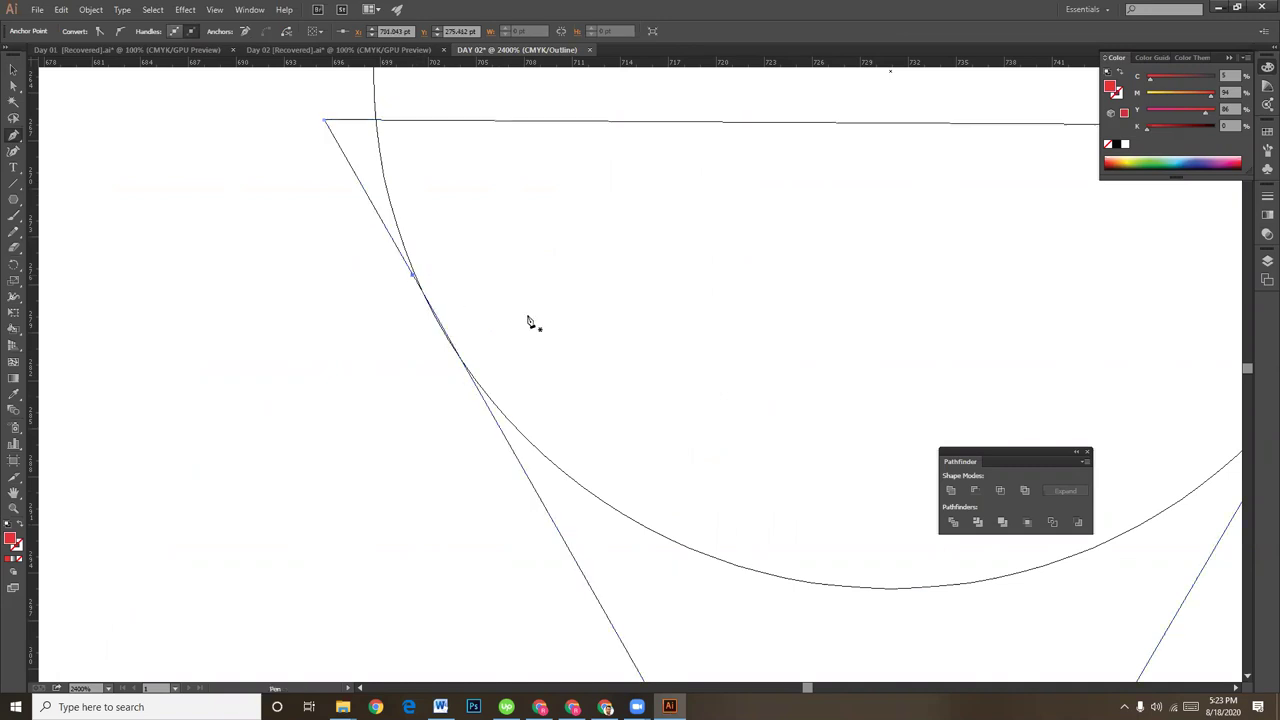
- Delete the triangle's two top corners and join the open ends with Ctrl+J
{"action": "left_click", "coordinate": [13, 70]}
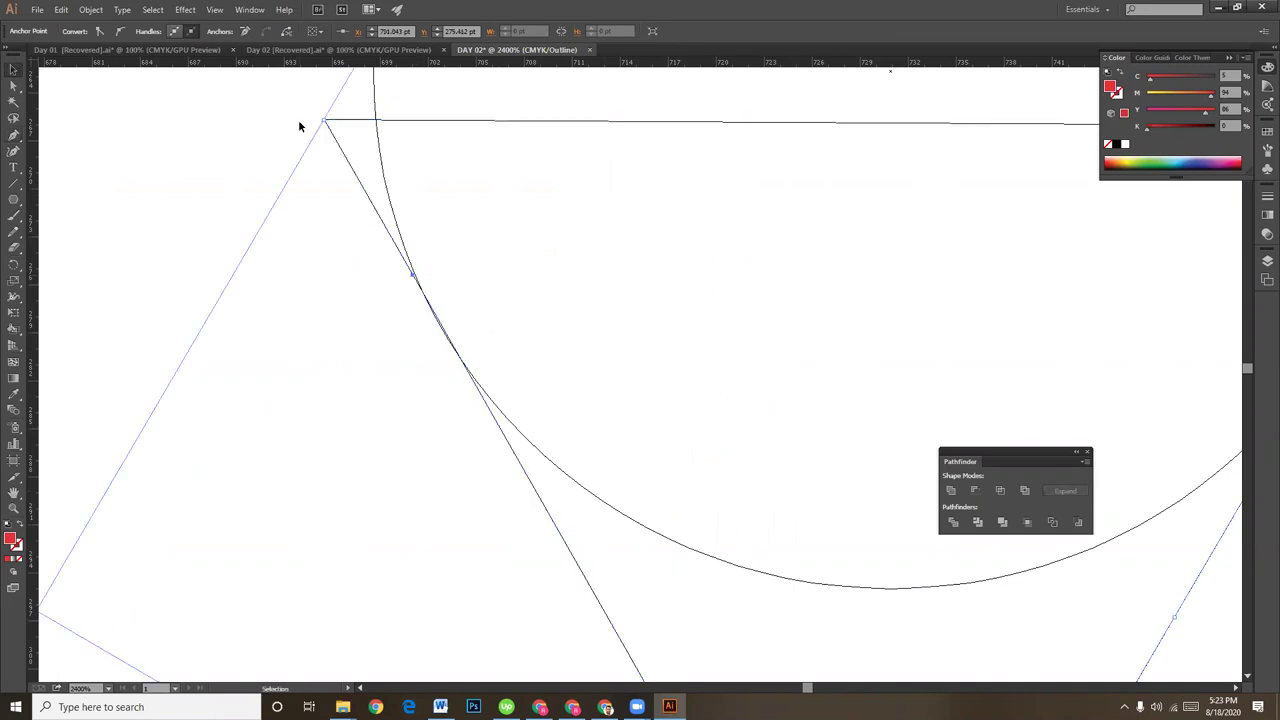
{"action": "key", "text": "Delete"}
{"action": "left_click_drag", "start_coordinate": [293, 112], "coordinate": [334, 137]}
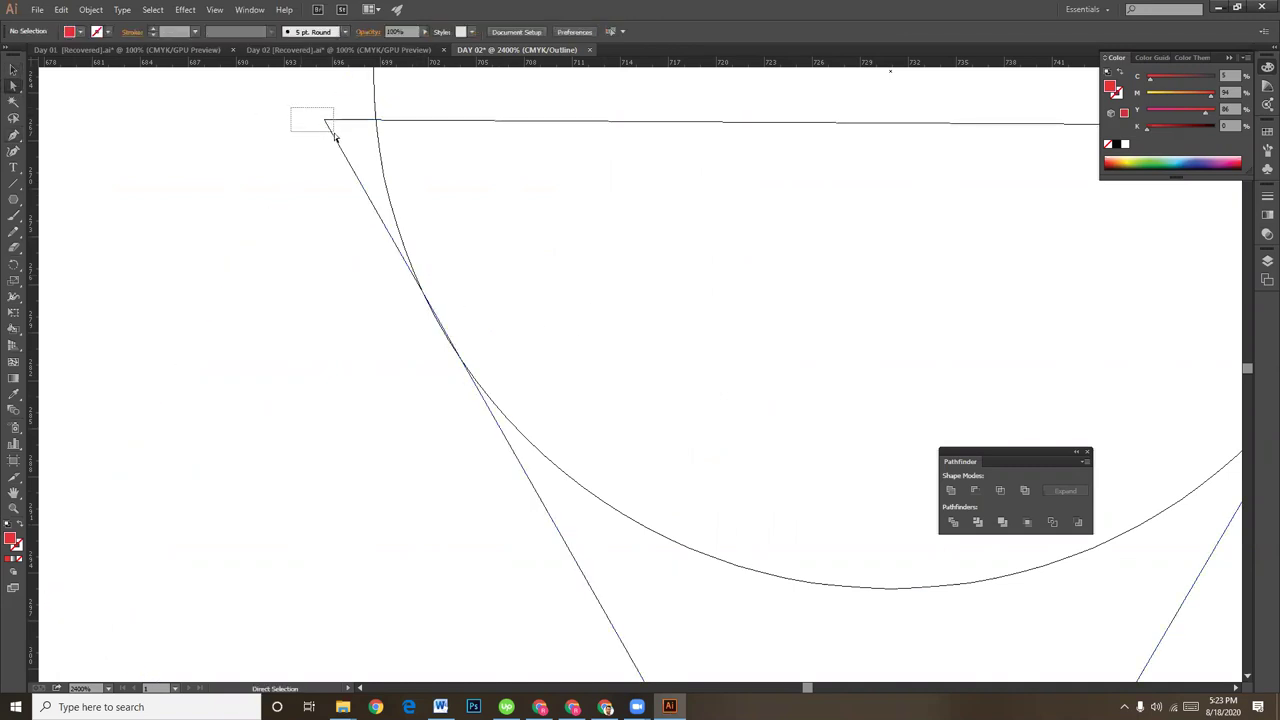
{"action": "key", "text": "Delete"}
{"action": "scroll", "coordinate": [374, 389], "scroll_direction": "right", "scroll_amount": 5}
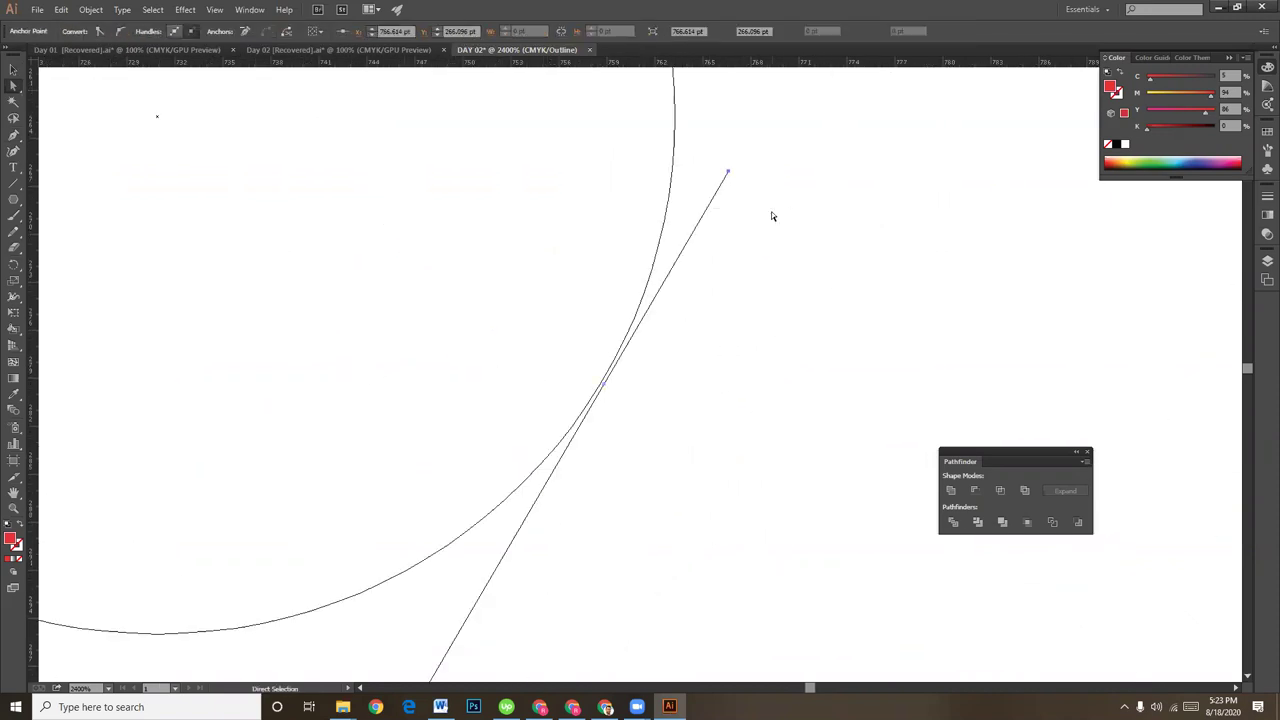
{"action": "key", "text": "Delete"}
{"action": "key", "text": "ctrl+j"}
{"action": "key", "text": "ctrl+minus"}
{"action": "key", "text": "ctrl+minus"}
{"action": "key", "text": "ctrl+minus"}
{"action": "key", "text": "ctrl+minus"}
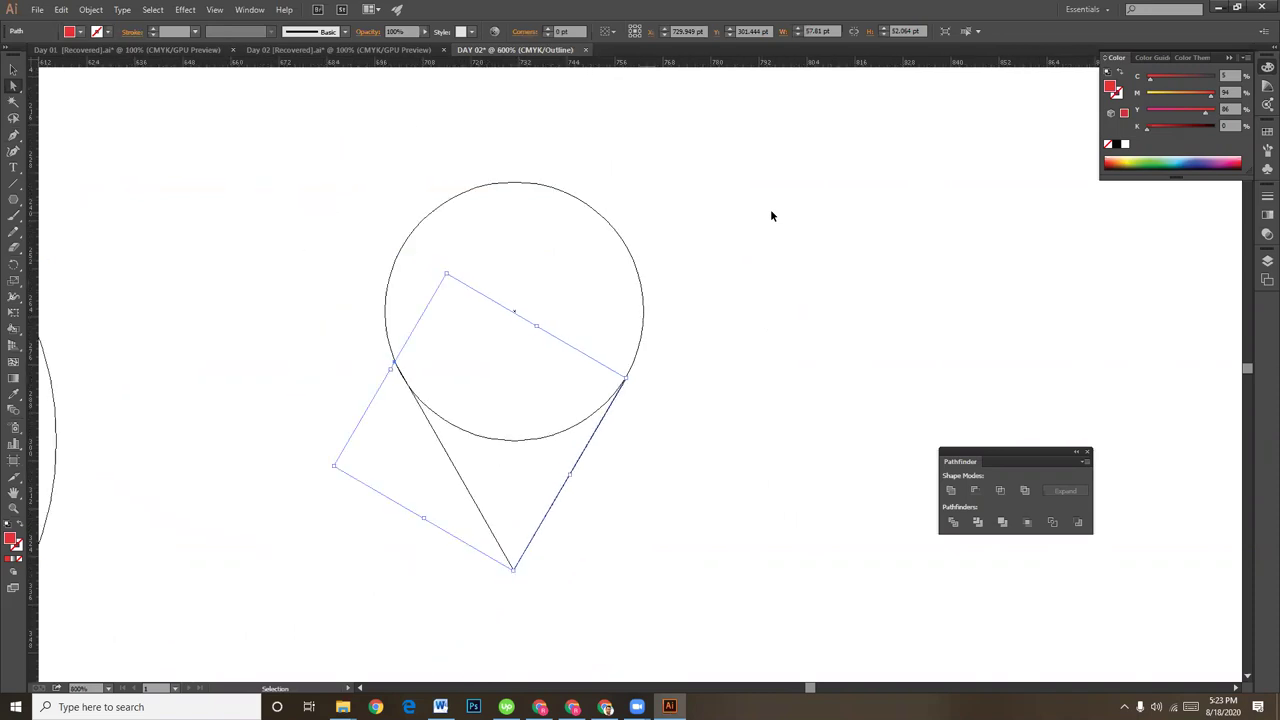
{"action": "key", "text": "ctrl+y"}
{"action": "left_click", "coordinate": [771, 211]}
- Zoom in closely to inspect the small notch where the side meets the circle's arc
{"action": "key", "text": "ctrl+plus"}
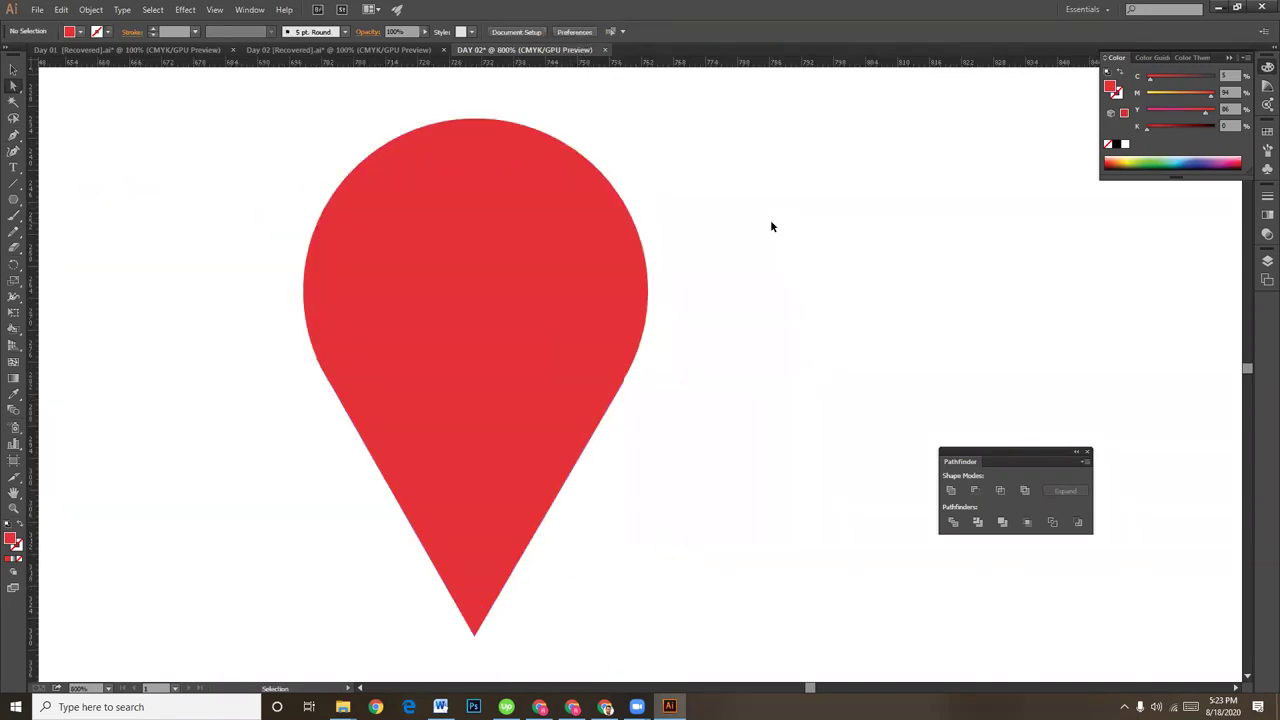
{"action": "key", "text": "ctrl+plus"}
{"action": "key", "text": "ctrl+plus"}
{"action": "key", "text": "ctrl+plus"}
{"action": "key", "text": "ctrl+plus"}
{"action": "key", "text": "ctrl+plus"}
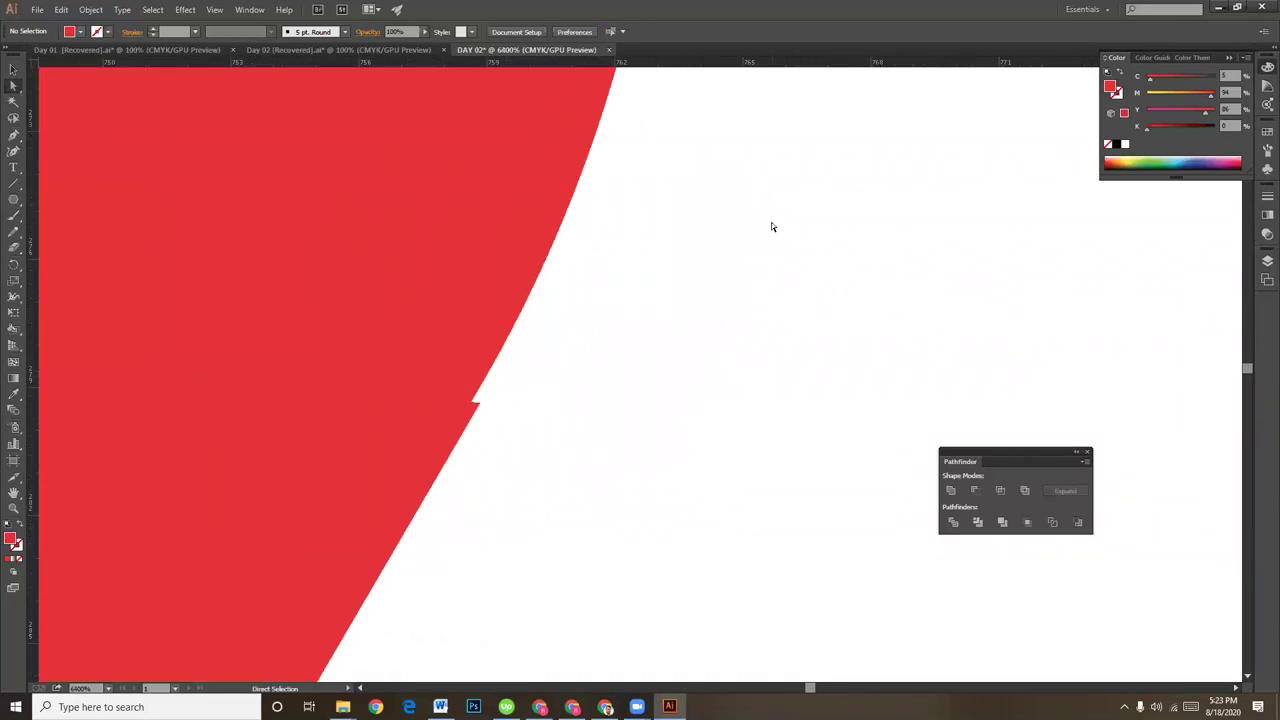
{"action": "left_click_drag", "start_coordinate": [597, 354], "coordinate": [767, 339]}
{"action": "left_click", "coordinate": [13, 69]}
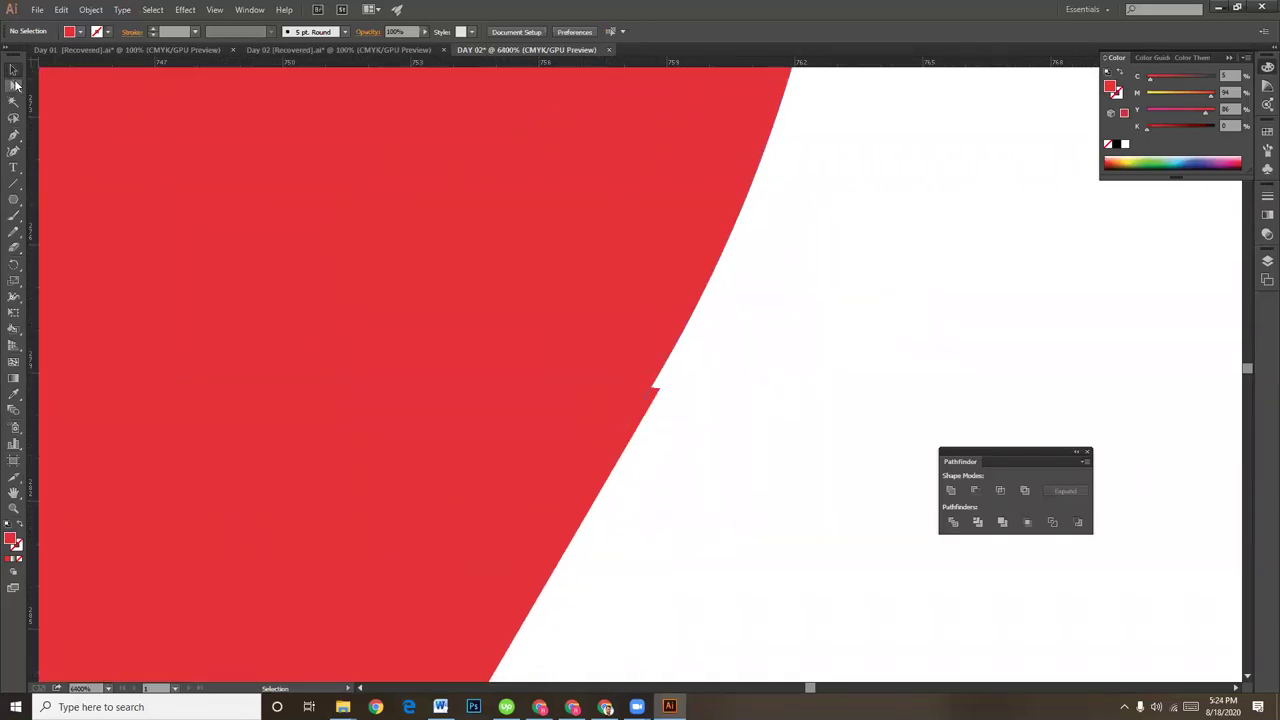
{"action": "key", "text": "a"}
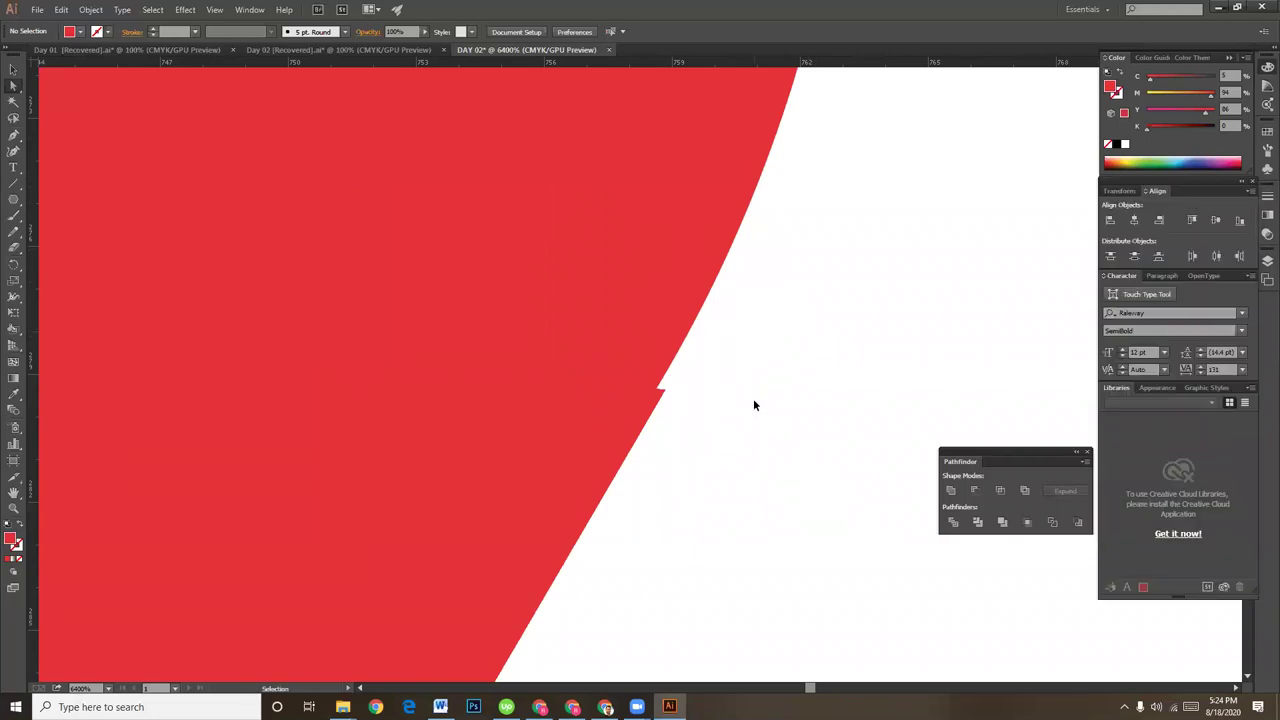
{"action": "key", "text": "v"}
{"action": "key", "text": "ctrl+y"}
{"action": "mouse_move", "coordinate": [934, 374]}
{"action": "left_mouse_down"}
{"action": "mouse_move", "coordinate": [814, 274]}
{"action": "mouse_move", "coordinate": [672, 269]}
{"action": "mouse_move", "coordinate": [619, 238]}
{"action": "left_mouse_up"}
{"action": "key", "text": "ctrl+minus"}
{"action": "key", "text": "ctrl+minus"}
{"action": "key", "text": "ctrl+minus"}
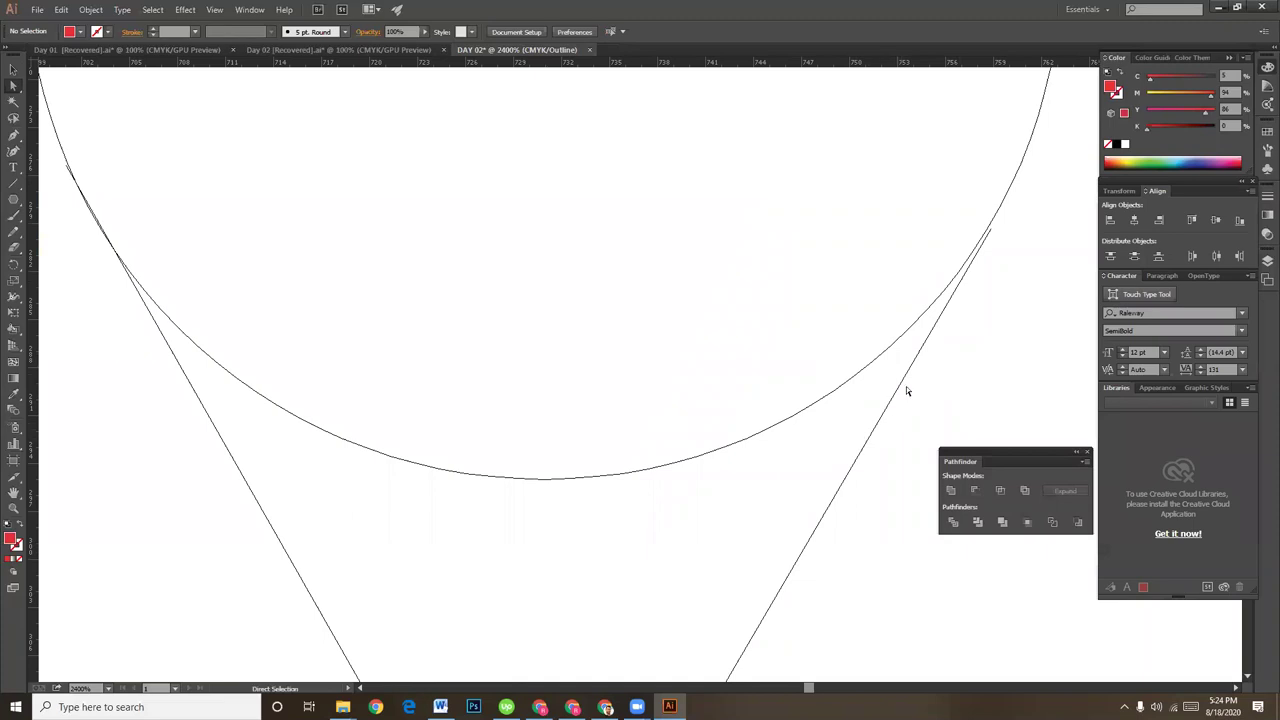
- Nudge the trimmed triangle's right side to close the gap with the circle
{"action": "left_click", "coordinate": [905, 383]}
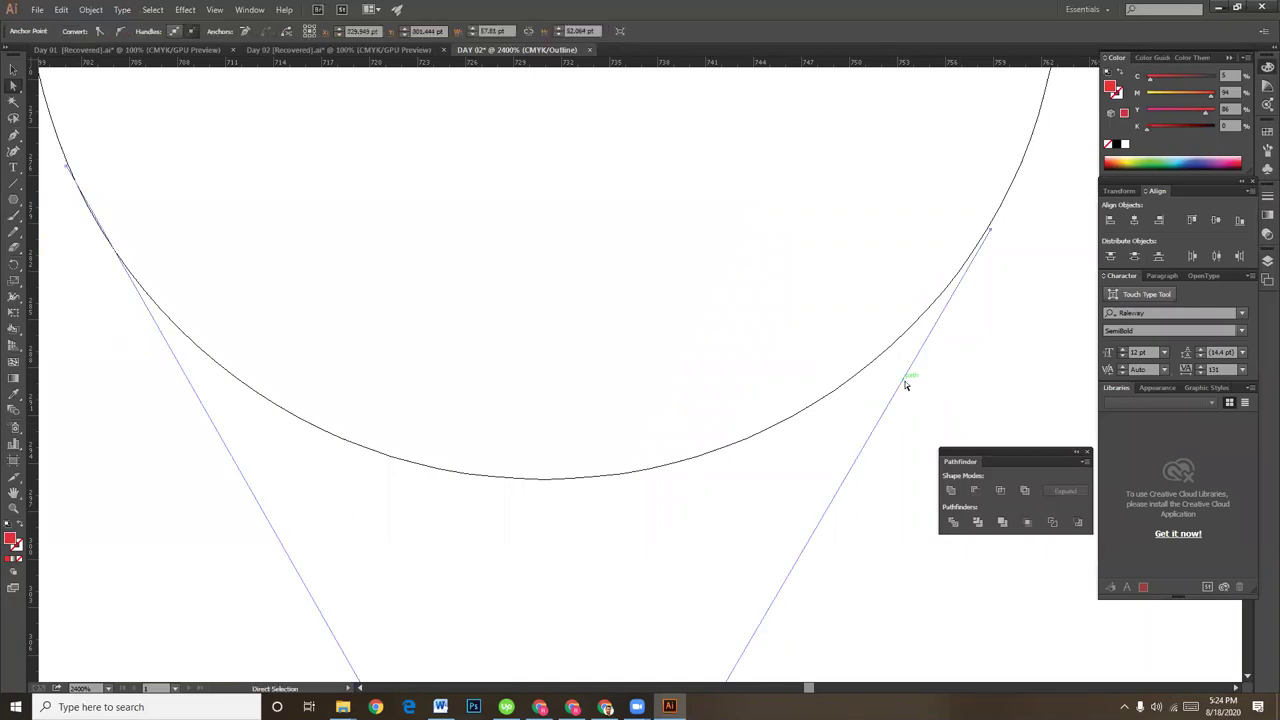
{"action": "left_click_drag", "start_coordinate": [901, 381], "coordinate": [897, 383]}
{"action": "left_click", "coordinate": [914, 386]}
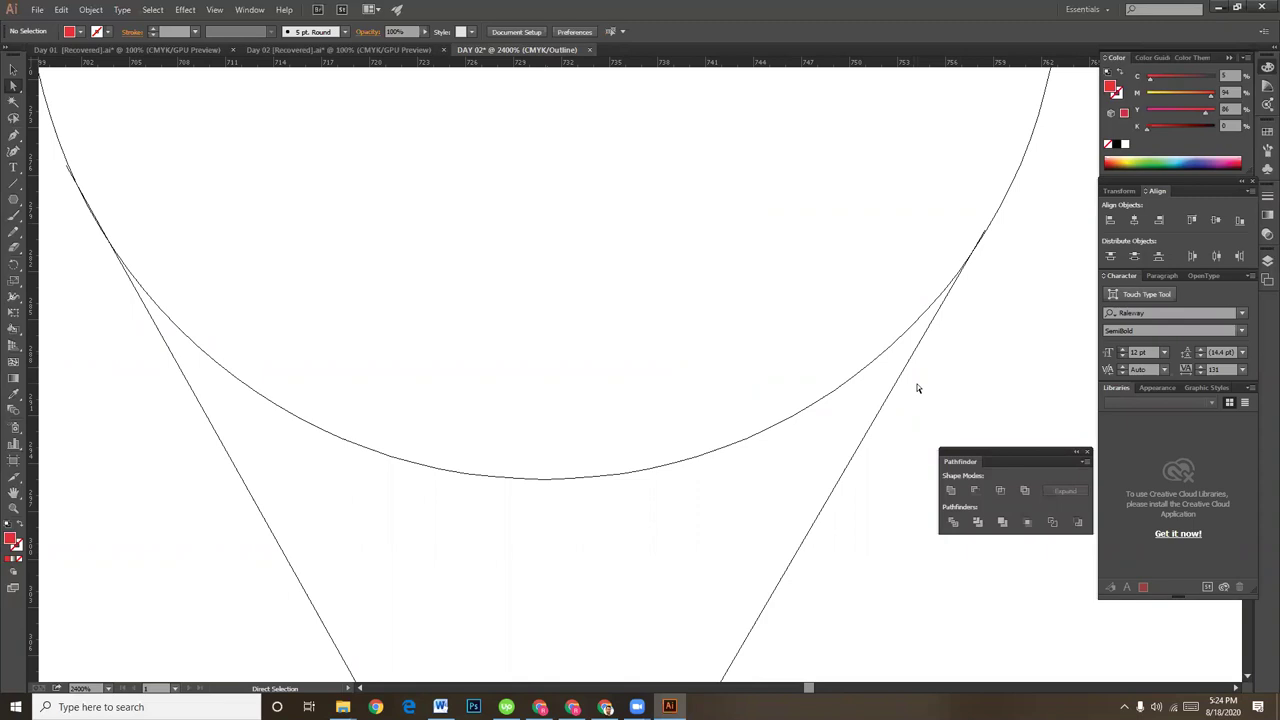
{"action": "scroll", "coordinate": [473, 444], "scroll_direction": "left", "scroll_amount": 3}
{"action": "scroll", "coordinate": [473, 444], "scroll_direction": "up", "scroll_amount": 2}
{"action": "scroll", "coordinate": [466, 400], "scroll_direction": "down", "scroll_amount": 2}
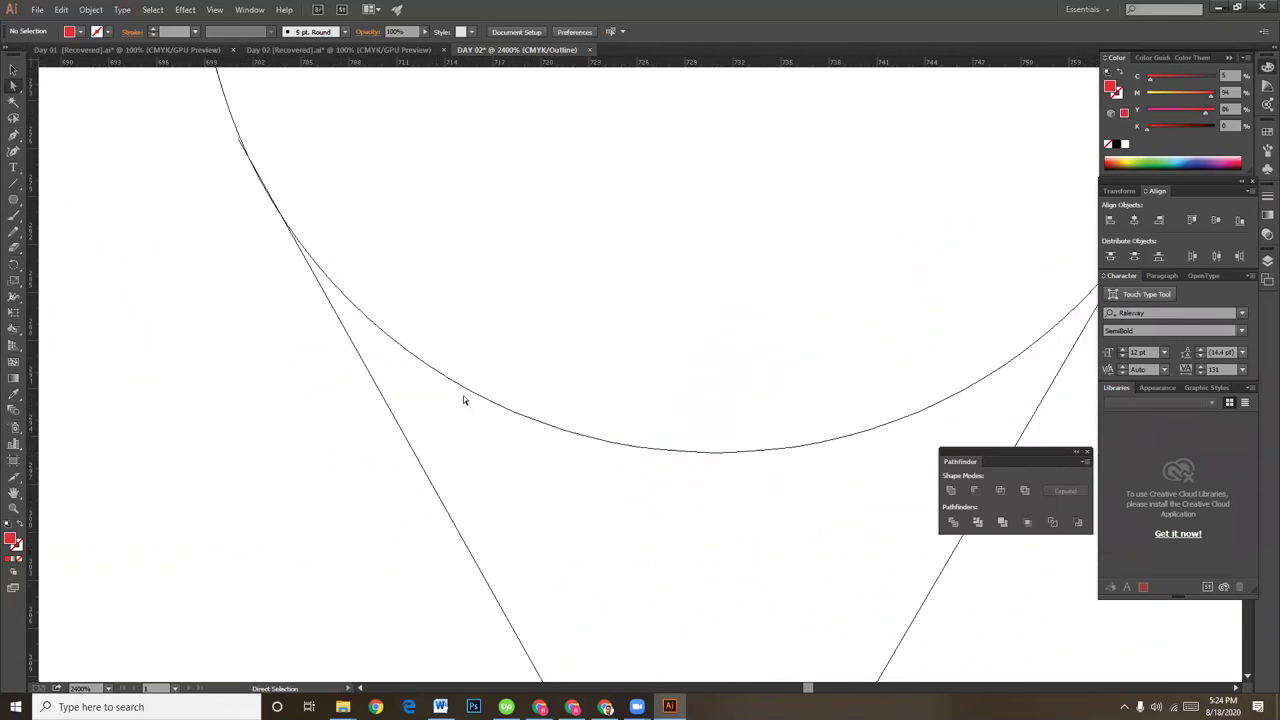
{"action": "key", "text": "ctrl+minus"}
{"action": "key", "text": "ctrl+minus"}
{"action": "key", "text": "ctrl+minus"}
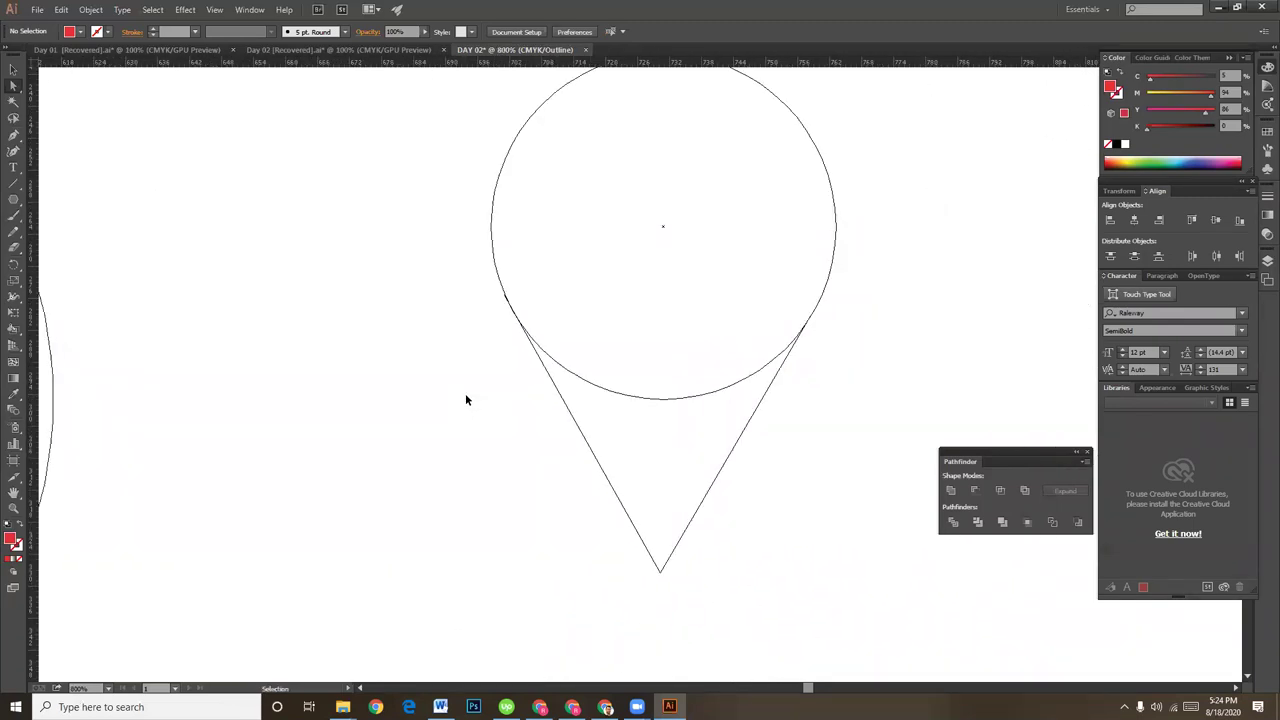
- Select the circle and trimmed triangle and combine them with Pathfinder Unite
{"action": "key", "text": "ctrl+y"}
{"action": "key", "text": "ctrl+plus"}
{"action": "key", "text": "ctrl+minus"}
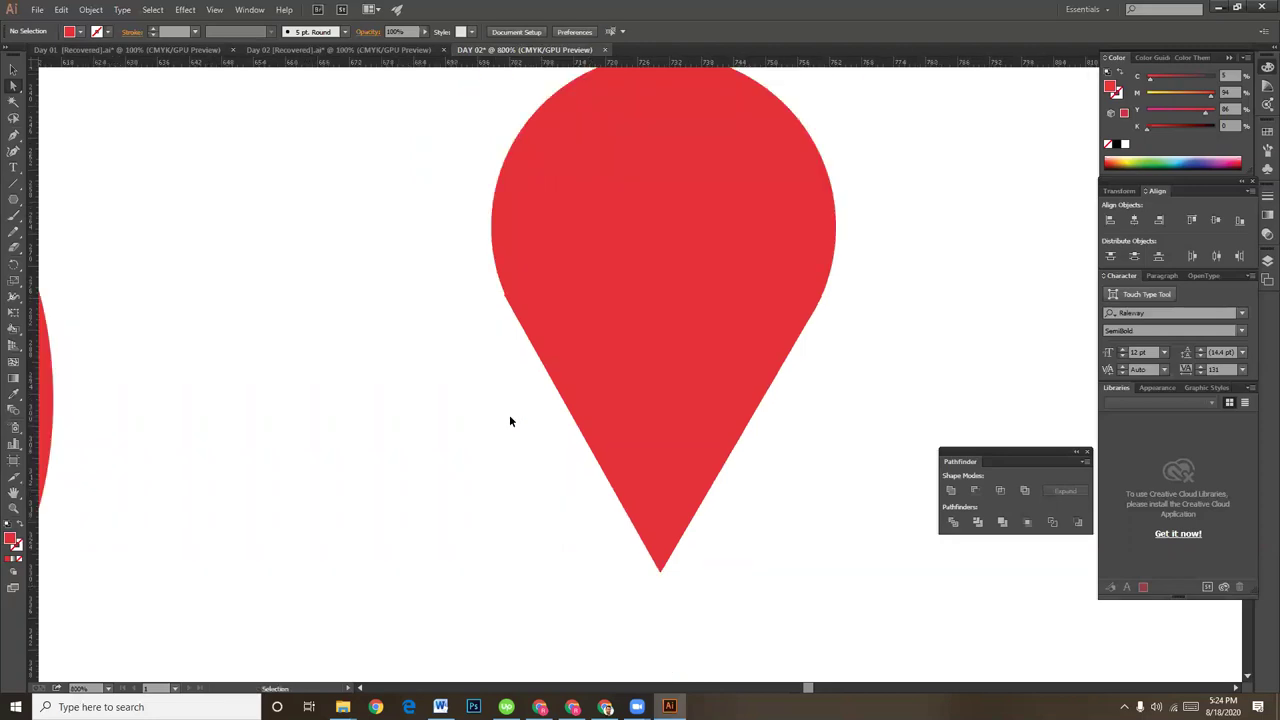
{"action": "left_click", "coordinate": [13, 69]}
{"action": "left_click_drag", "start_coordinate": [286, 169], "coordinate": [815, 429]}
{"action": "left_click_drag", "start_coordinate": [371, 209], "coordinate": [828, 429]}
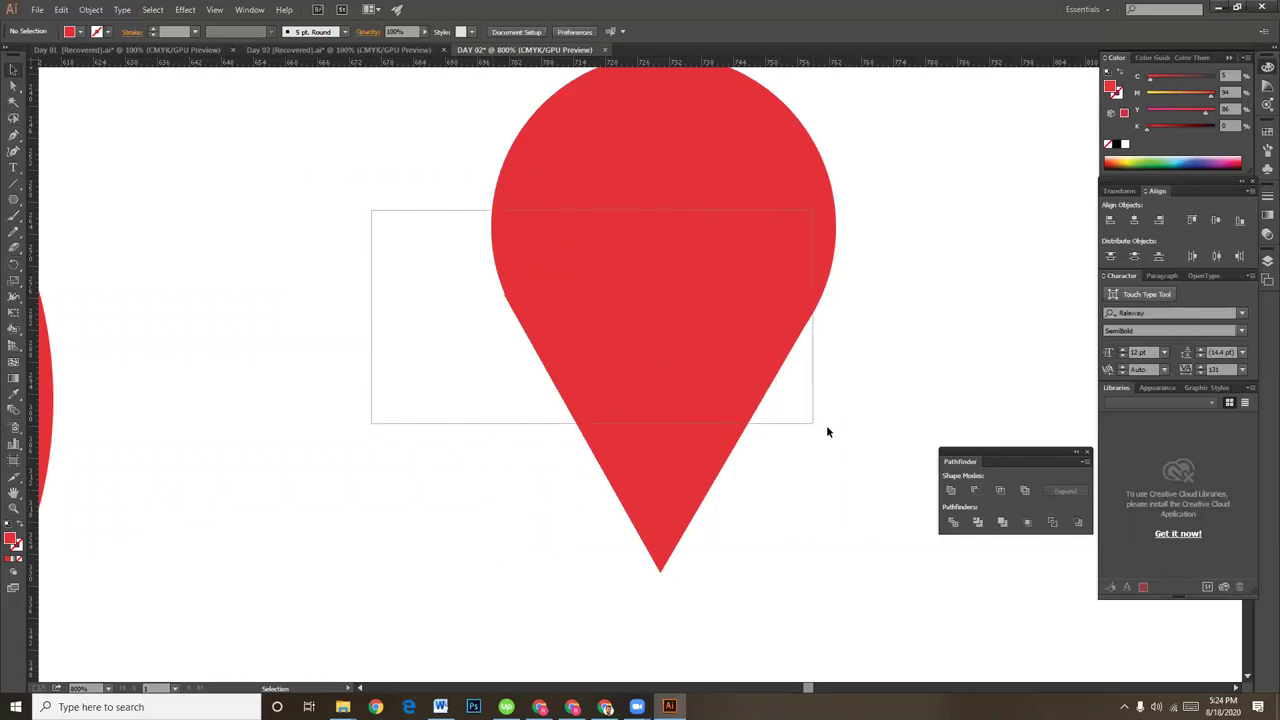
{"action": "left_click", "coordinate": [955, 491]}
{"action": "left_click", "coordinate": [921, 389]}
{"action": "key", "text": "ctrl+minus"}
- In Outline view, move the kinked anchor on the pin's left edge to smooth it
{"action": "key", "text": "ctrl+equal"}
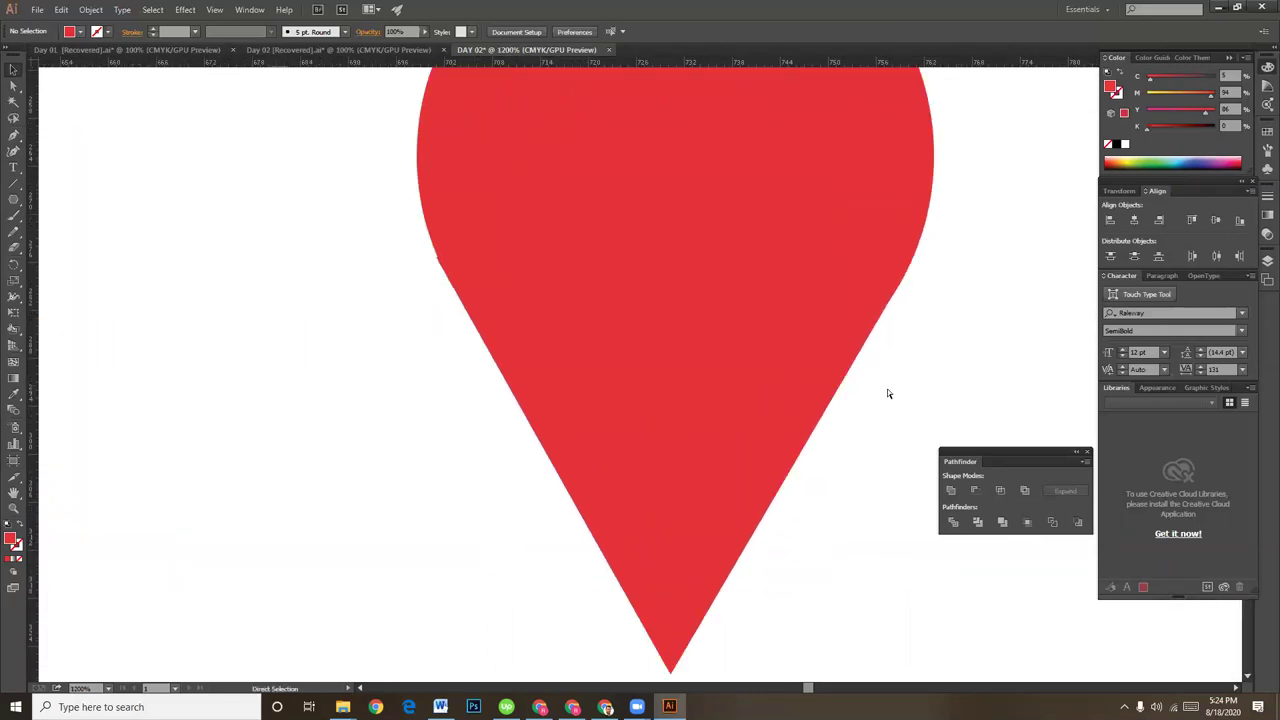
{"action": "key", "text": "ctrl+y"}
{"action": "key", "text": "ctrl+plus"}
{"action": "key", "text": "ctrl+plus"}
{"action": "key", "text": "ctrl+plus"}
{"action": "key", "text": "ctrl+plus"}
{"action": "scroll", "coordinate": [737, 403], "scroll_direction": "up", "scroll_amount": 5}
{"action": "scroll", "coordinate": [474, 357], "scroll_direction": "left", "scroll_amount": 5}
{"action": "left_click", "coordinate": [14, 86]}
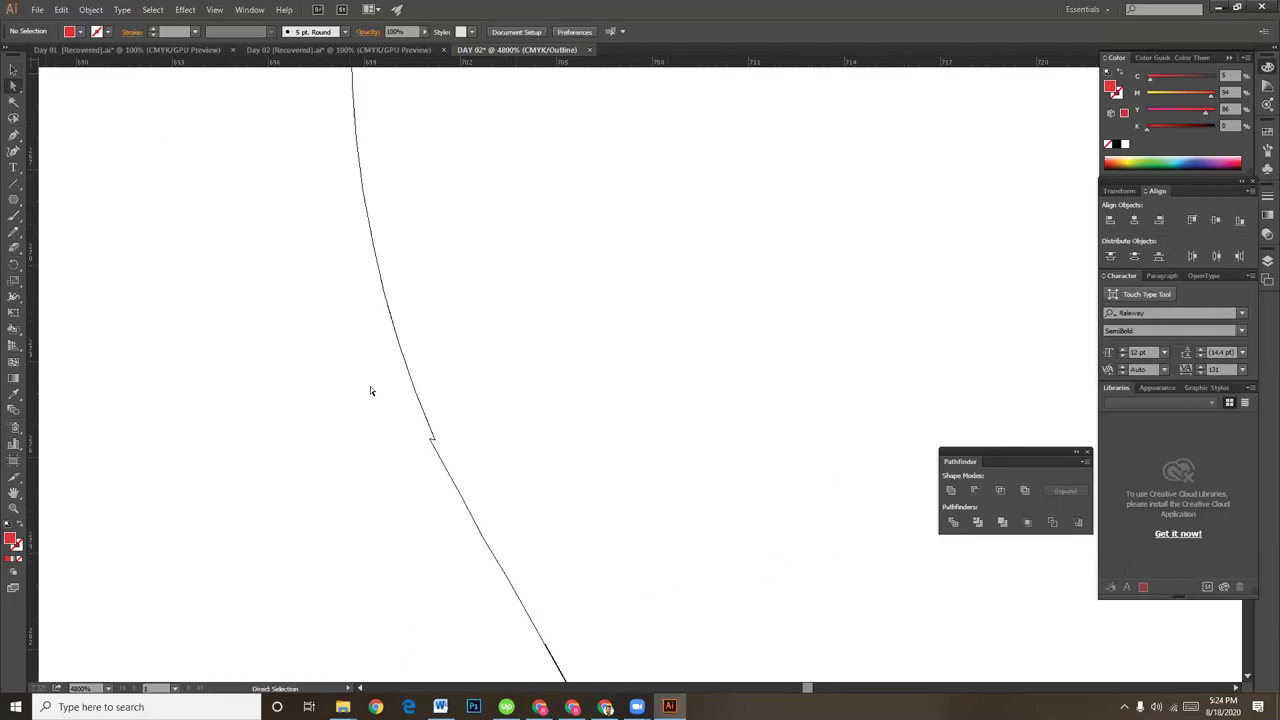
{"action": "mouse_move", "coordinate": [441, 441]}
{"action": "left_mouse_down"}
{"action": "mouse_move", "coordinate": [430, 441]}
{"action": "mouse_move", "coordinate": [438, 452]}
{"action": "left_mouse_up"}
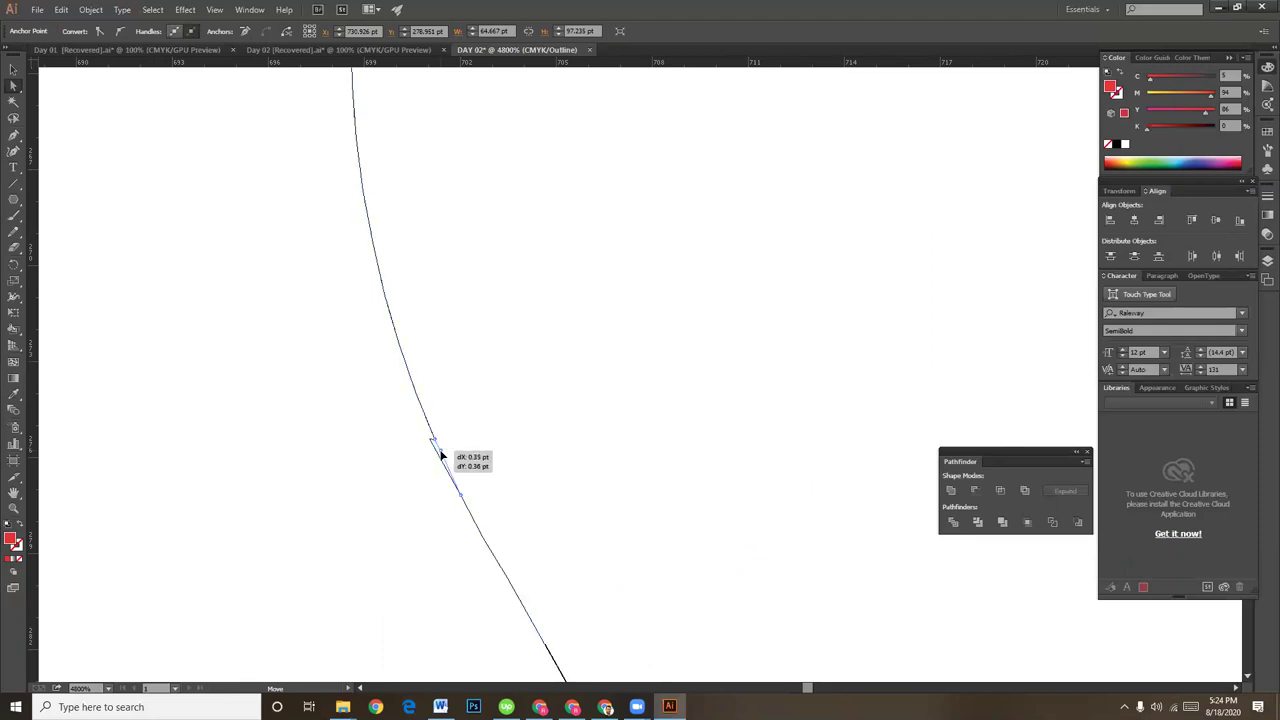
{"action": "left_click_drag", "start_coordinate": [438, 452], "coordinate": [438, 449]}
- Return to Preview to view the solid red map-pin among the icons
{"action": "left_click", "coordinate": [404, 456]}
{"action": "key", "text": "ctrl+minus"}
{"action": "key", "text": "ctrl+minus"}
{"action": "key", "text": "ctrl+minus"}
{"action": "key", "text": "ctrl+minus"}
{"action": "key", "text": "ctrl+minus"}
{"action": "key", "text": "ctrl+minus"}
{"action": "key", "text": "ctrl+minus"}
{"action": "key", "text": "v"}
{"action": "key", "text": "ctrl+y"}
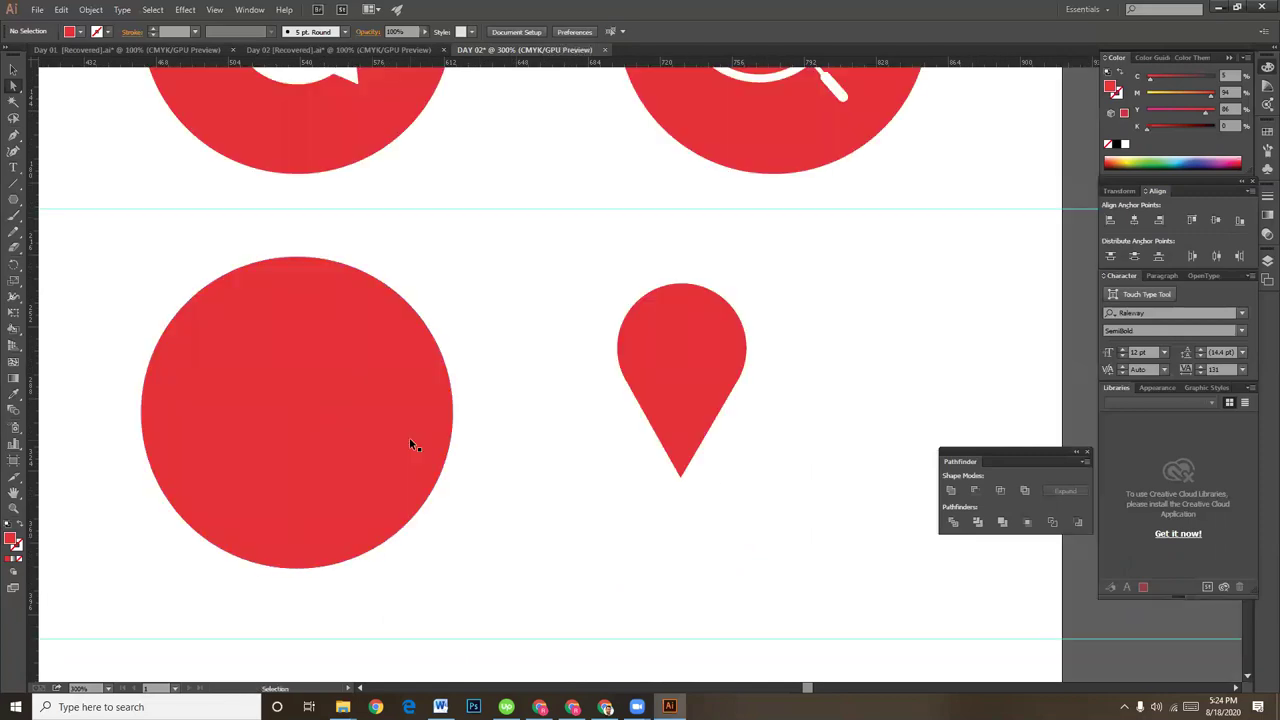
{"action": "key", "text": "ctrl+plus"}
{"action": "key", "text": "ctrl+plus"}
{"action": "key", "text": "ctrl+minus"}
{"action": "key", "text": "ctrl+minus"}
{"action": "key", "text": "ctrl+minus"}
- Draw a small circle and move it into the teardrop's head as the pin's ring
{"action": "key", "text": "a"}
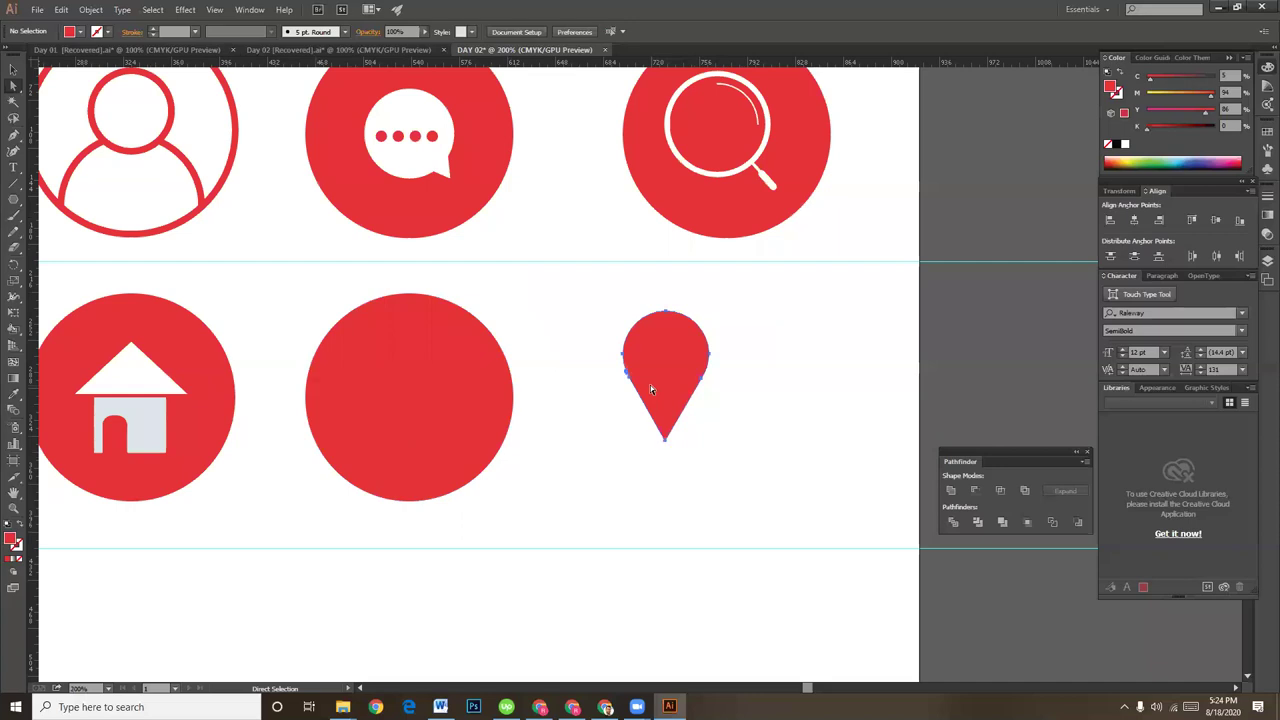
{"action": "left_click", "coordinate": [650, 385]}
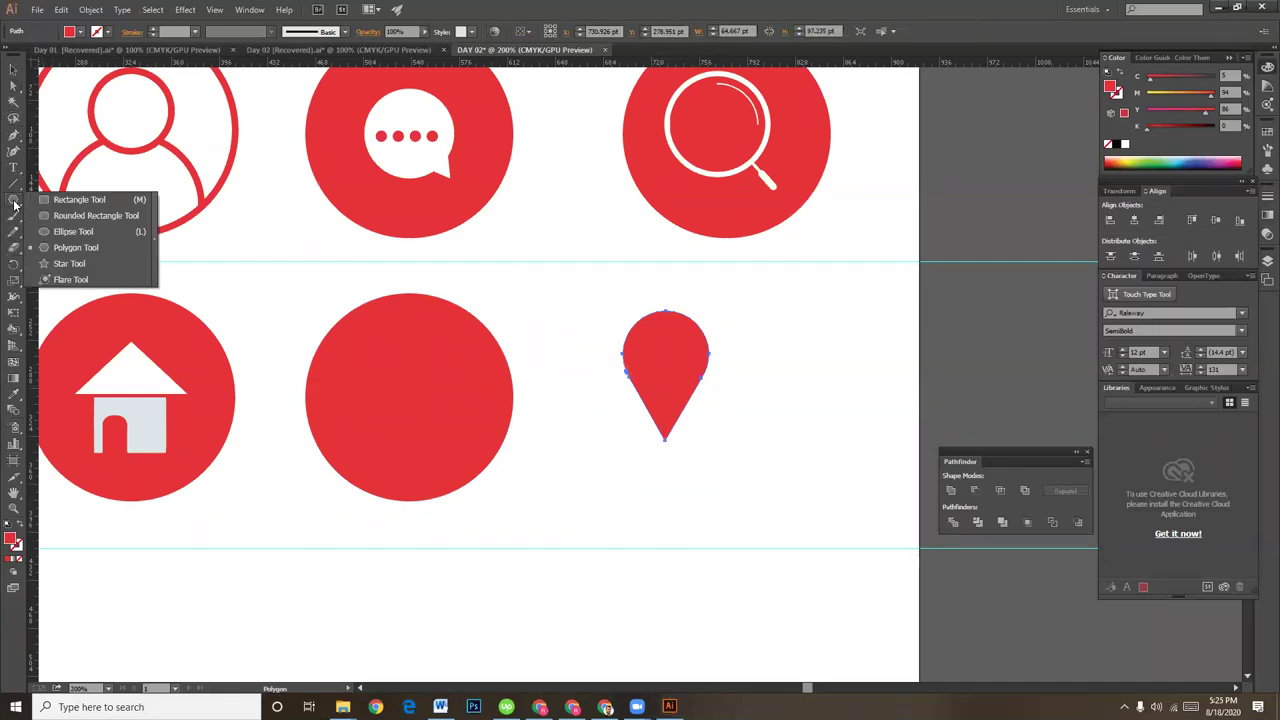
{"action": "left_click_drag", "start_coordinate": [14, 200], "coordinate": [70, 233]}
{"action": "left_click_drag", "start_coordinate": [780, 358], "coordinate": [802, 396]}
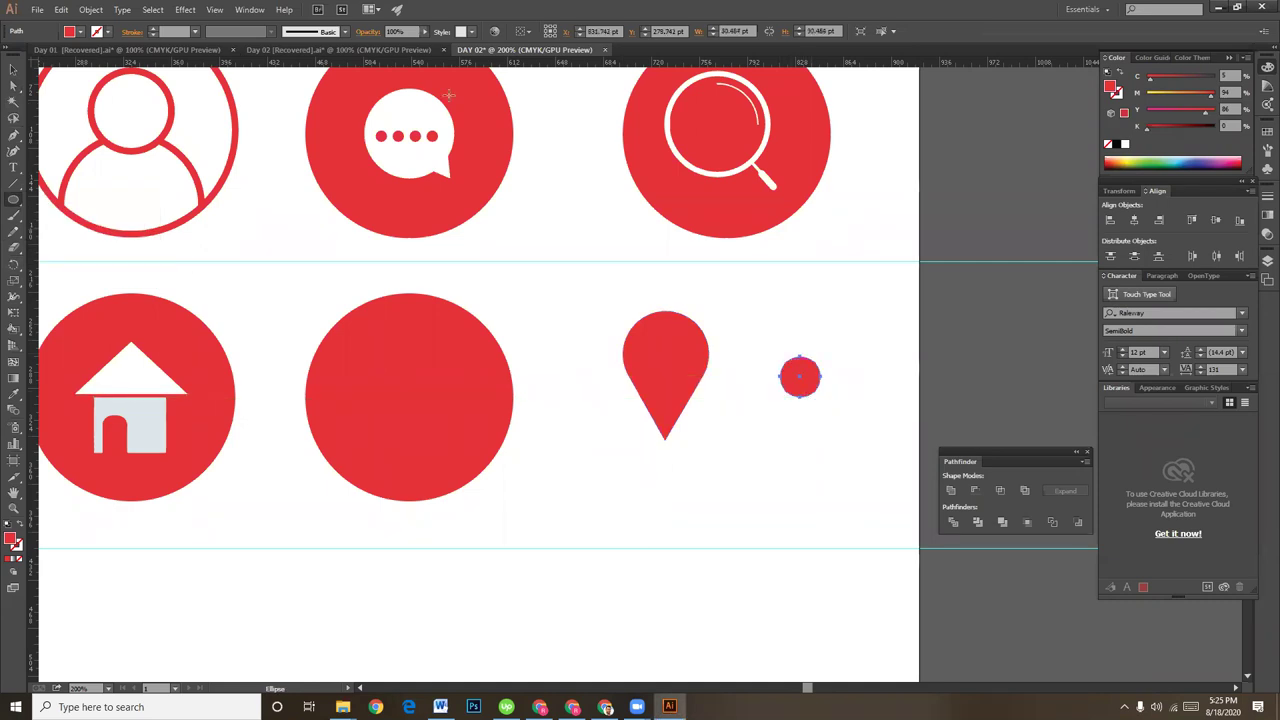
{"action": "left_click", "coordinate": [12, 74]}
{"action": "left_click", "coordinate": [13, 68]}
{"action": "left_click", "coordinate": [820, 366]}
{"action": "mouse_move", "coordinate": [820, 366]}
{"action": "left_mouse_down"}
{"action": "mouse_move", "coordinate": [668, 356]}
{"action": "mouse_move", "coordinate": [703, 372]}
{"action": "left_mouse_up"}
{"action": "left_click", "coordinate": [780, 357]}
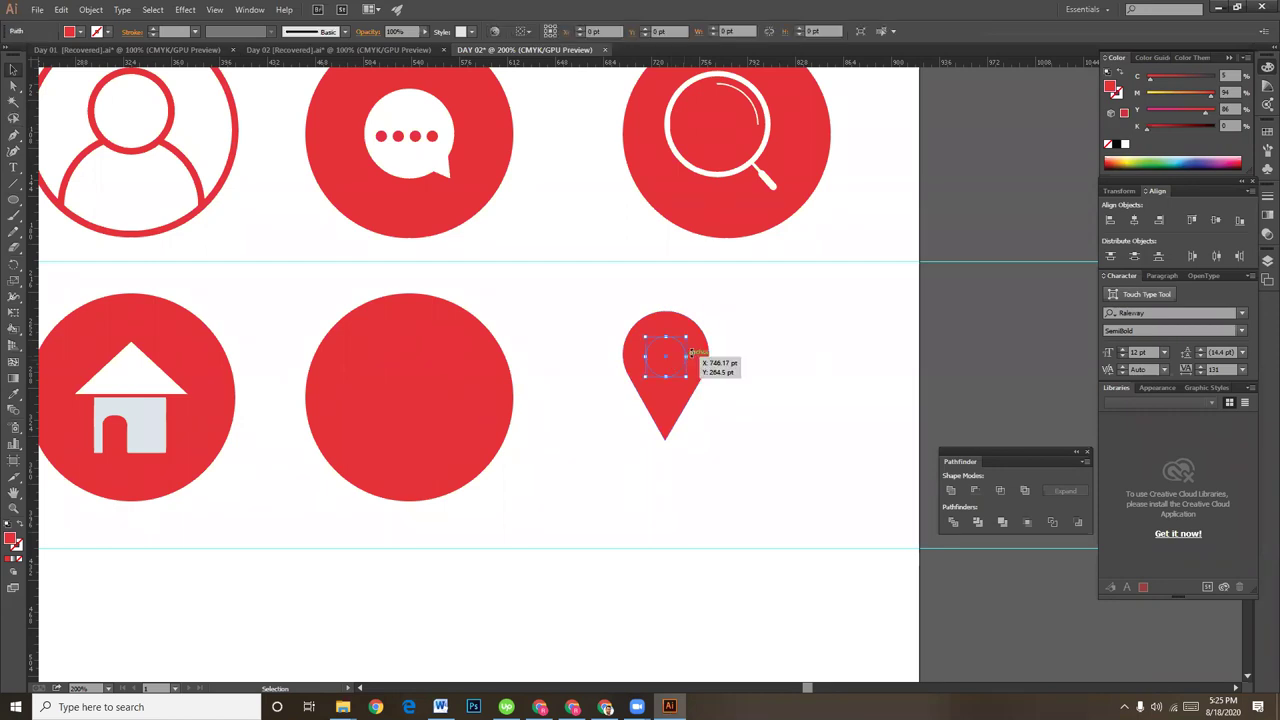
- Turn the pin and ring into 5 pt red outlines, then recolour the whole pin white
{"action": "left_click", "coordinate": [24, 528]}
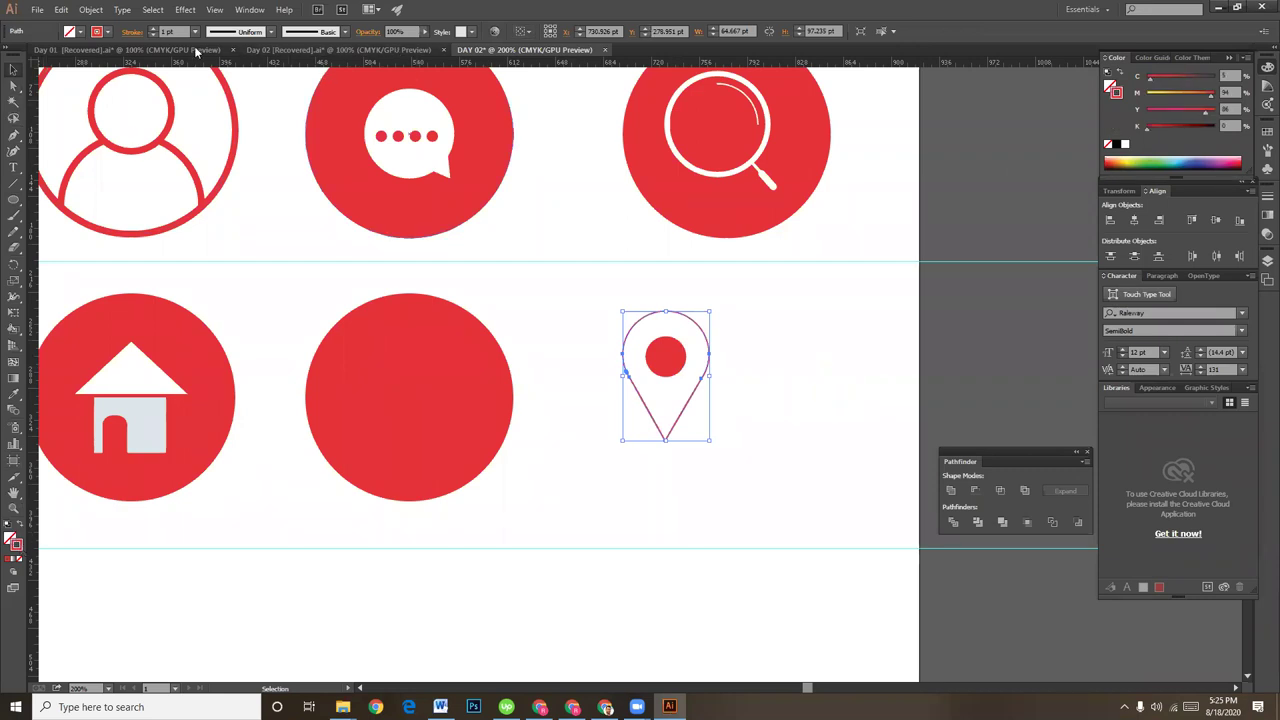
{"action": "left_click", "coordinate": [154, 29]}
{"action": "left_click", "coordinate": [154, 29]}
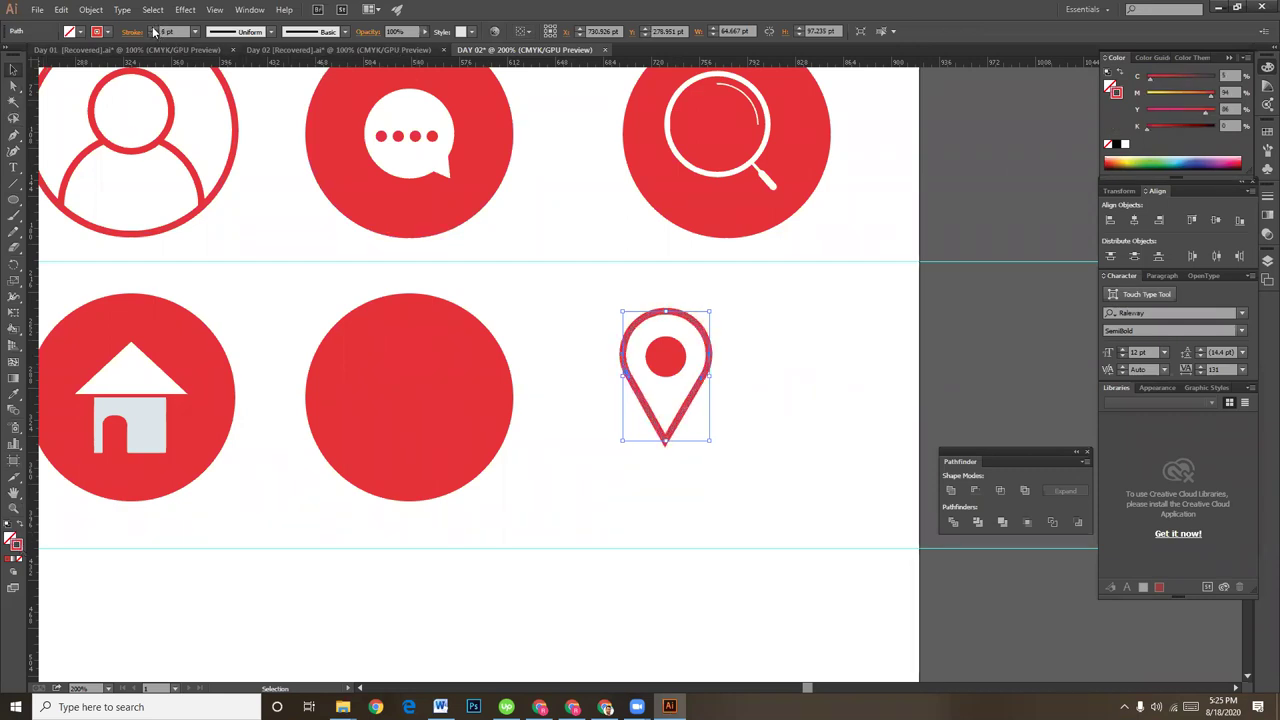
{"action": "left_click", "coordinate": [658, 352]}
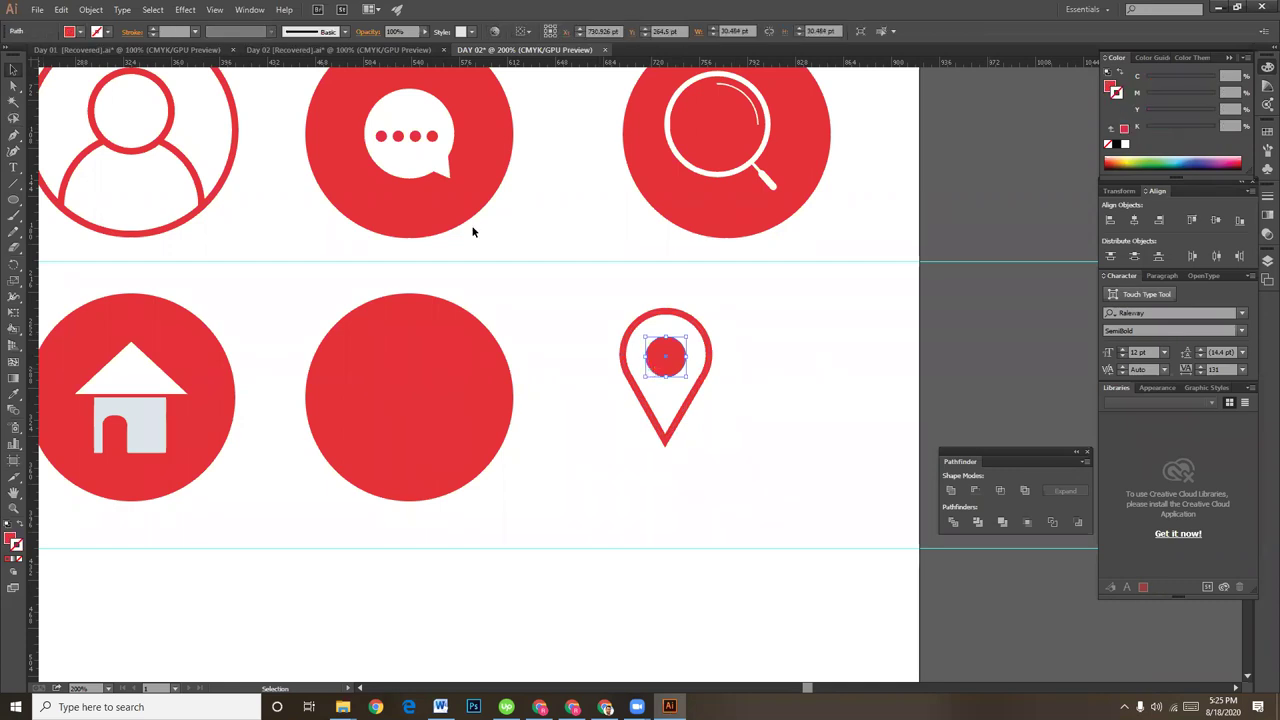
{"action": "left_click", "coordinate": [20, 526]}
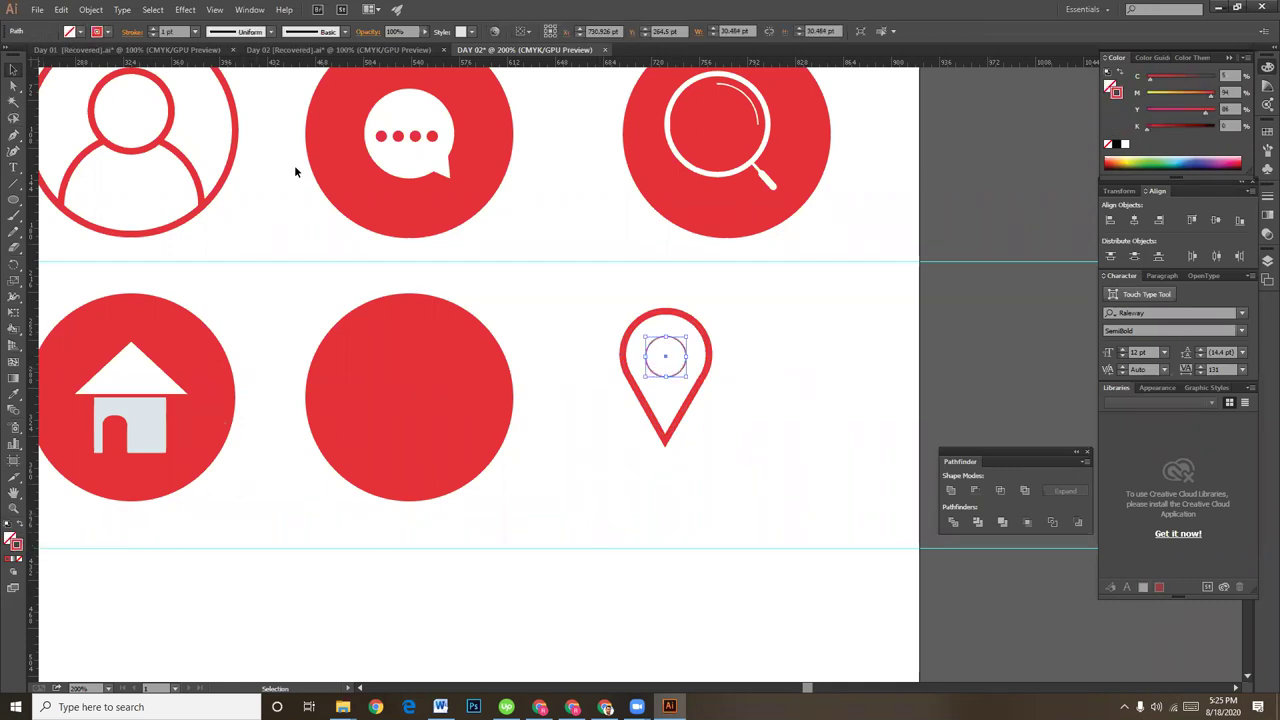
{"action": "left_click", "coordinate": [153, 29]}
{"action": "left_click", "coordinate": [153, 29]}
{"action": "left_click", "coordinate": [153, 29]}
{"action": "left_click", "coordinate": [739, 348]}
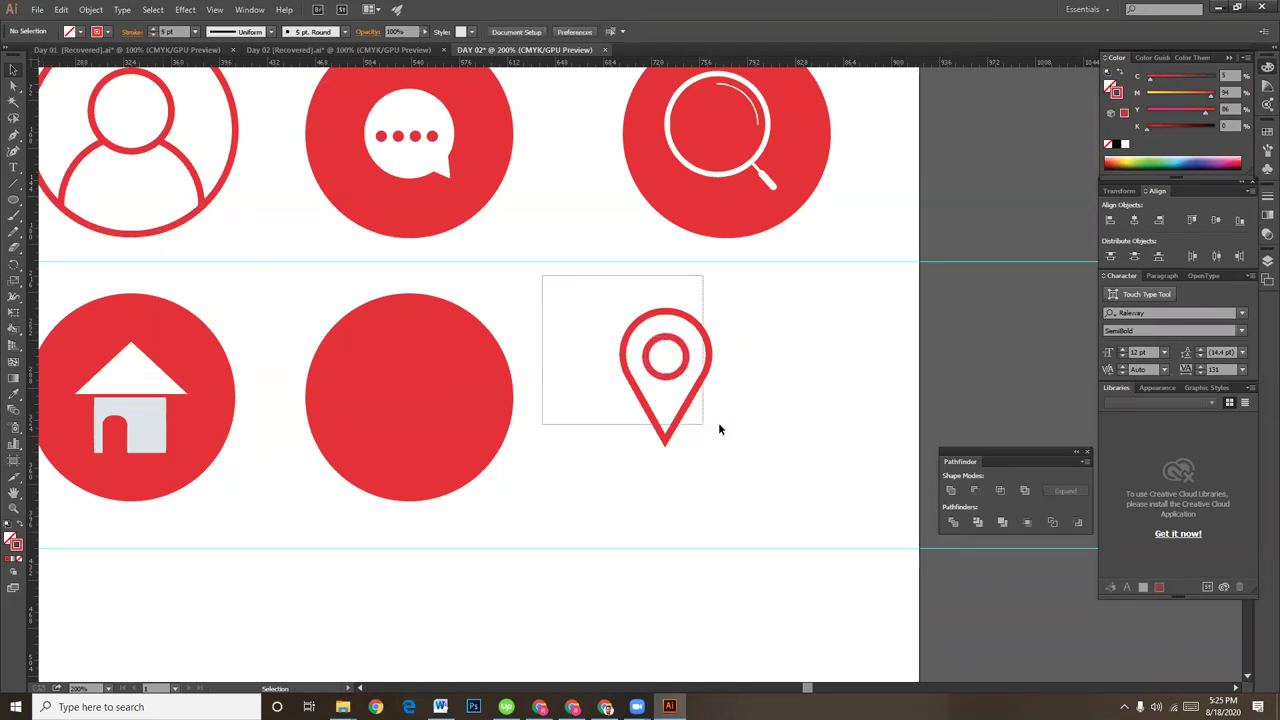
{"action": "left_click_drag", "start_coordinate": [544, 280], "coordinate": [715, 444]}
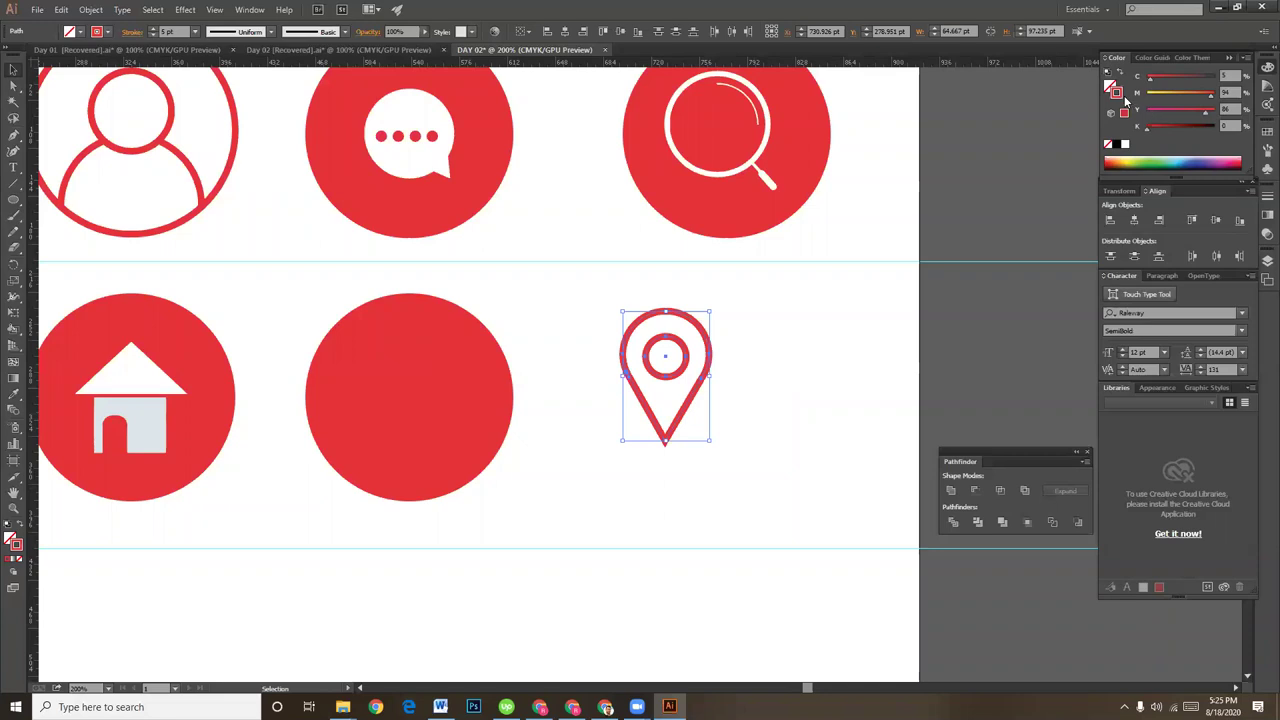
{"action": "left_click_drag", "start_coordinate": [1180, 113], "coordinate": [1138, 80]}
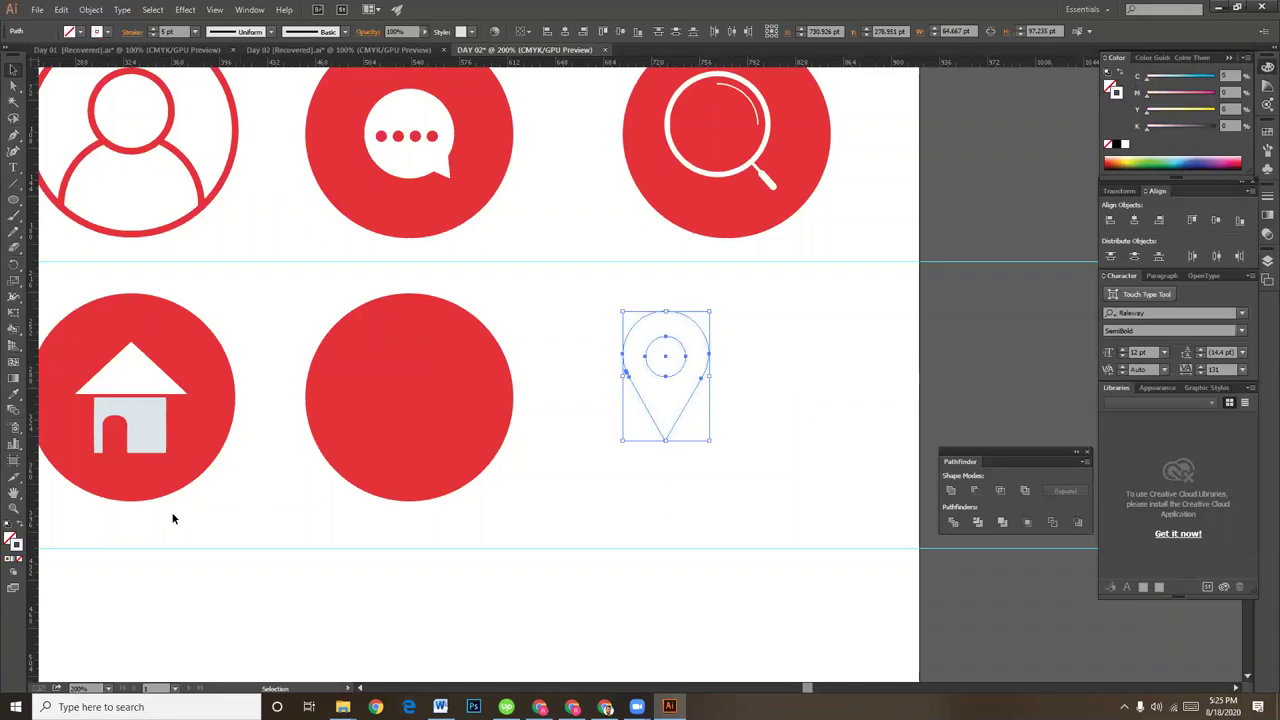
- Make the pin white-filled, group its parts, and move it onto the empty red circle
{"action": "left_click", "coordinate": [20, 524]}
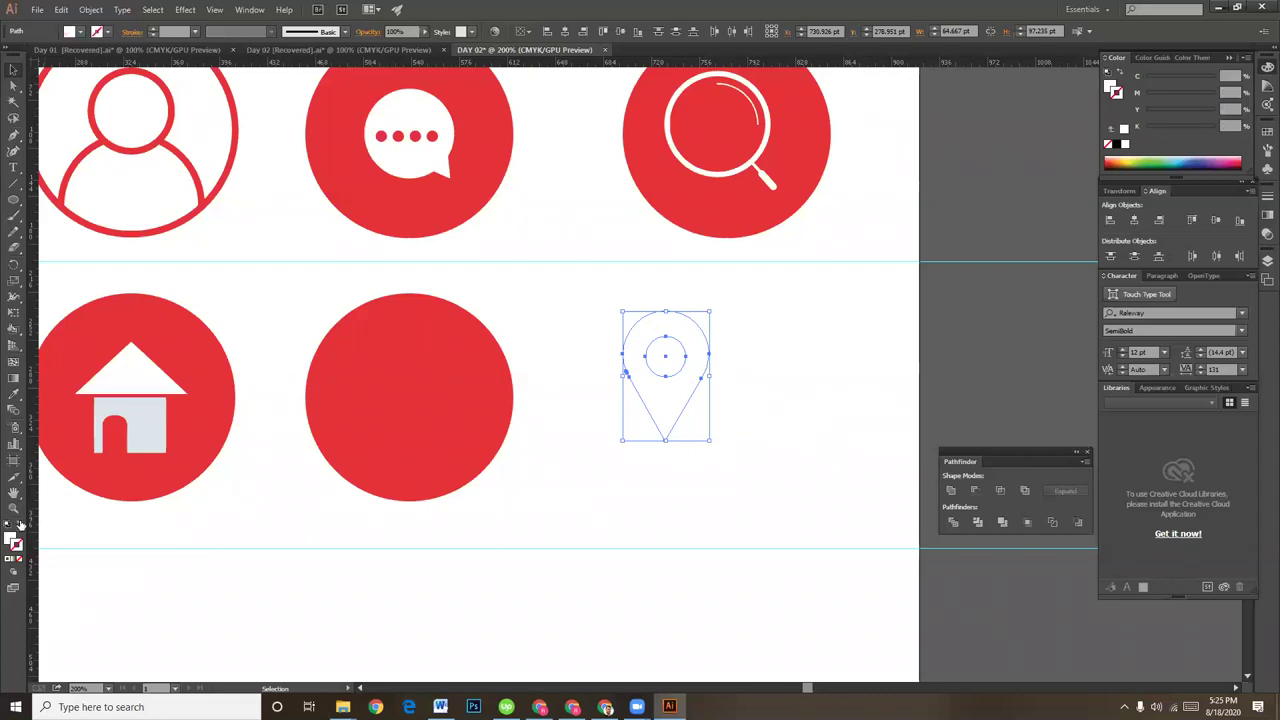
{"action": "left_click", "coordinate": [583, 294]}
{"action": "left_click", "coordinate": [695, 400]}
{"action": "key", "text": "ctrl+g"}
{"action": "left_click", "coordinate": [780, 400]}
{"action": "left_click", "coordinate": [675, 369]}
{"action": "left_click_drag", "start_coordinate": [675, 369], "coordinate": [414, 397]}
{"action": "left_click", "coordinate": [669, 423]}
{"action": "left_click", "coordinate": [434, 386]}
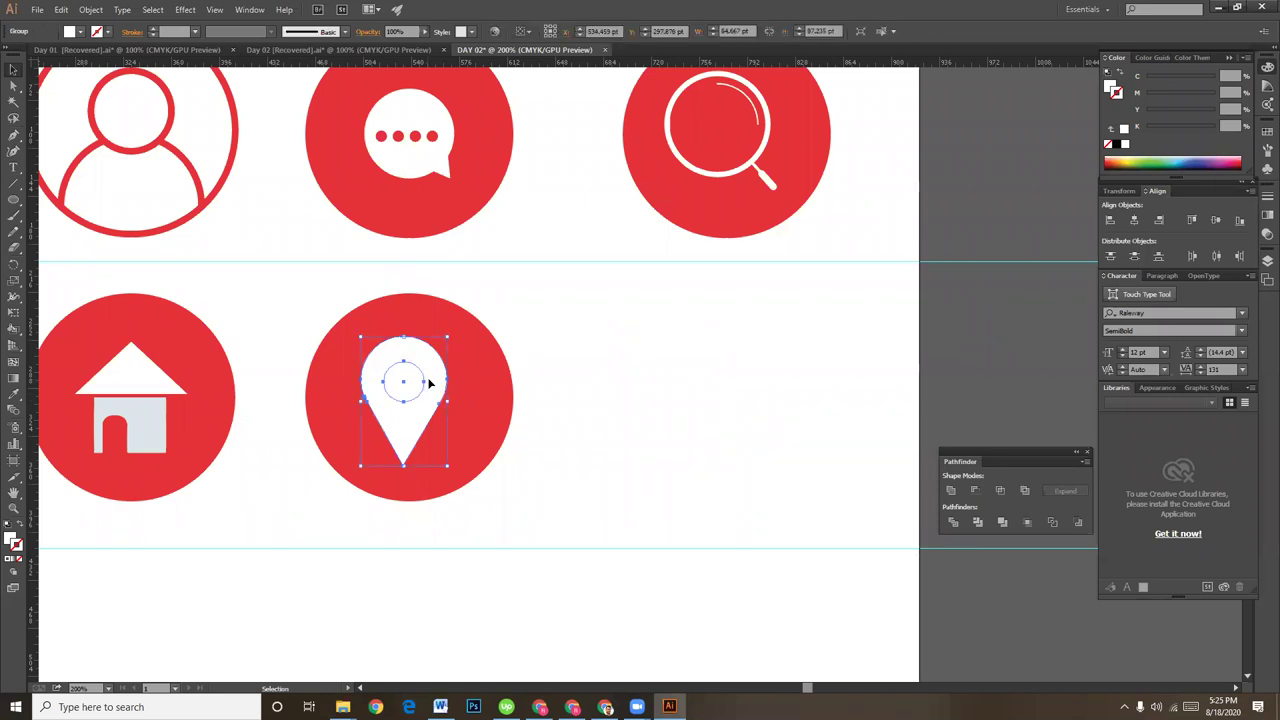
- Turn the grouped pin into a white 5 pt outline with no fill
{"action": "left_click", "coordinate": [23, 529]}
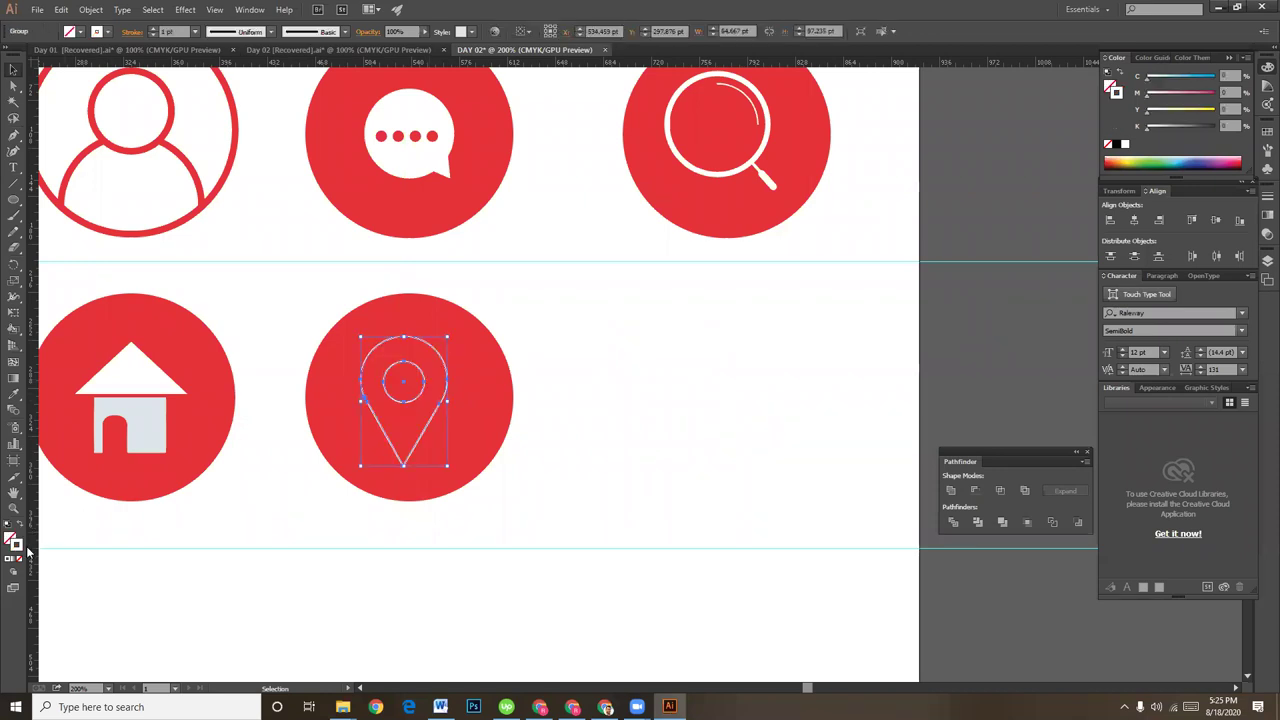
{"action": "left_click", "coordinate": [152, 28]}
{"action": "left_click", "coordinate": [152, 28]}
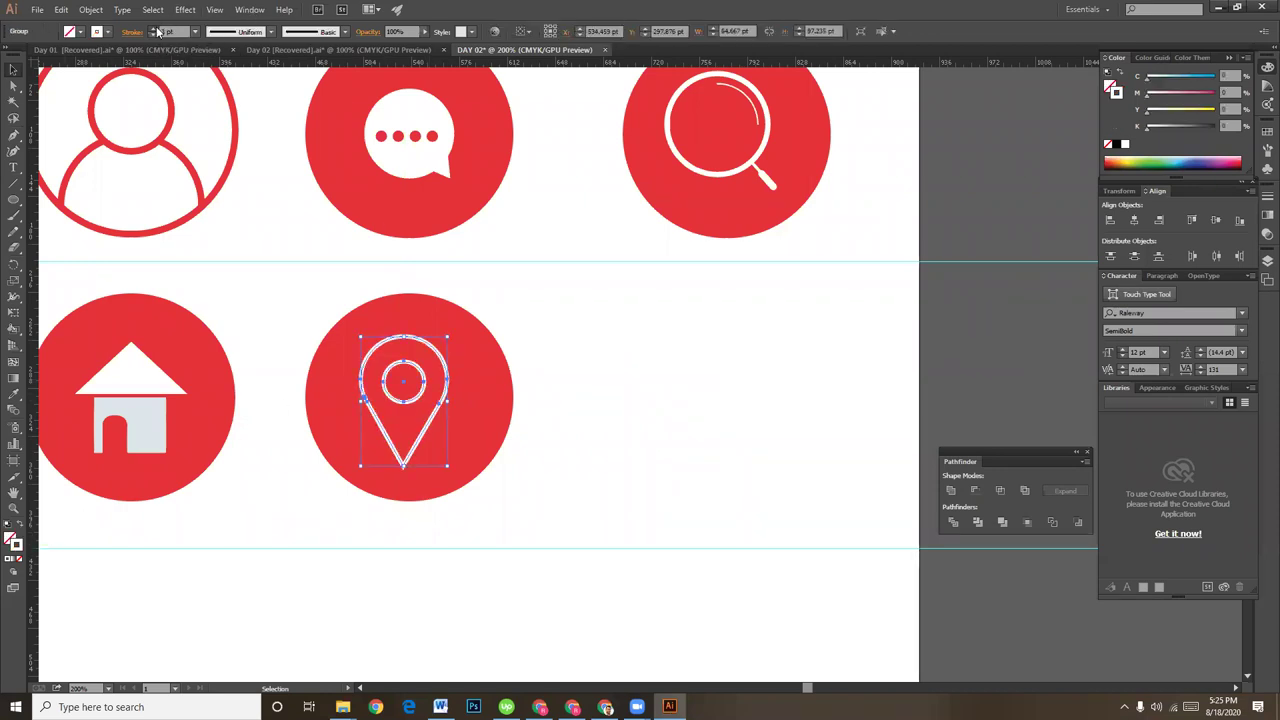
{"action": "left_click", "coordinate": [152, 28]}
{"action": "left_click", "coordinate": [769, 334]}
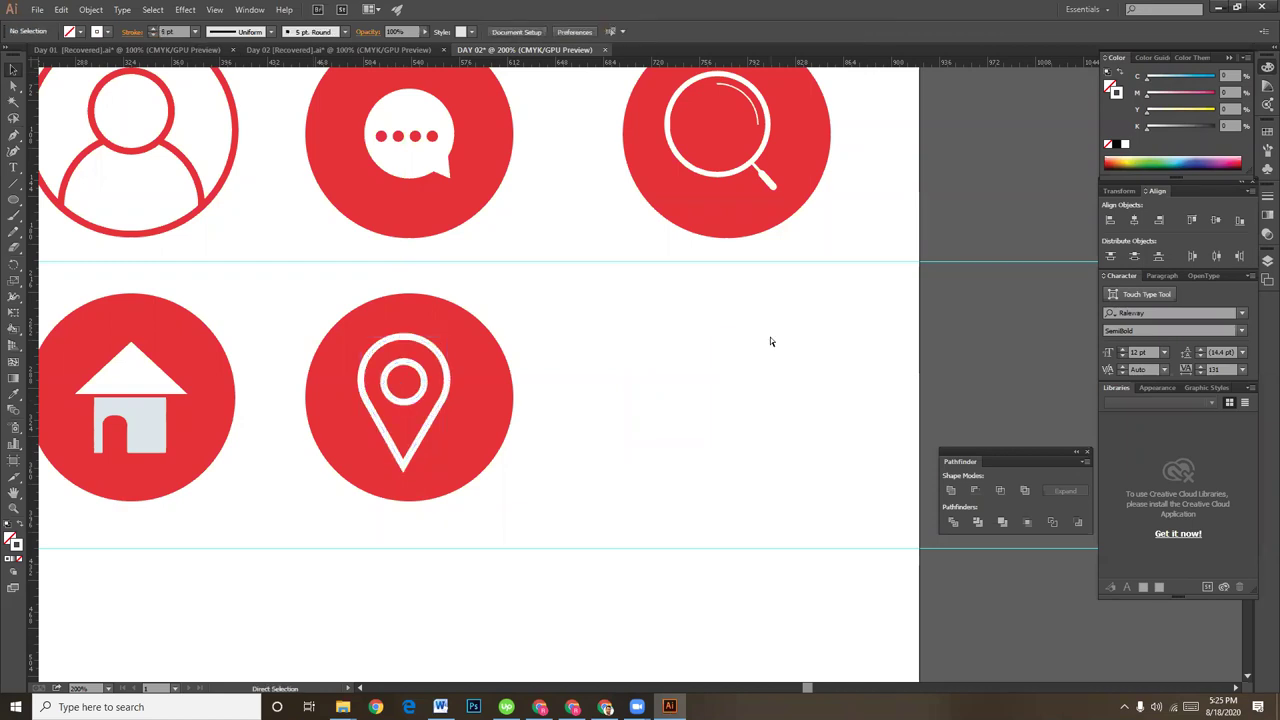
{"action": "key", "text": "ctrl+minus"}
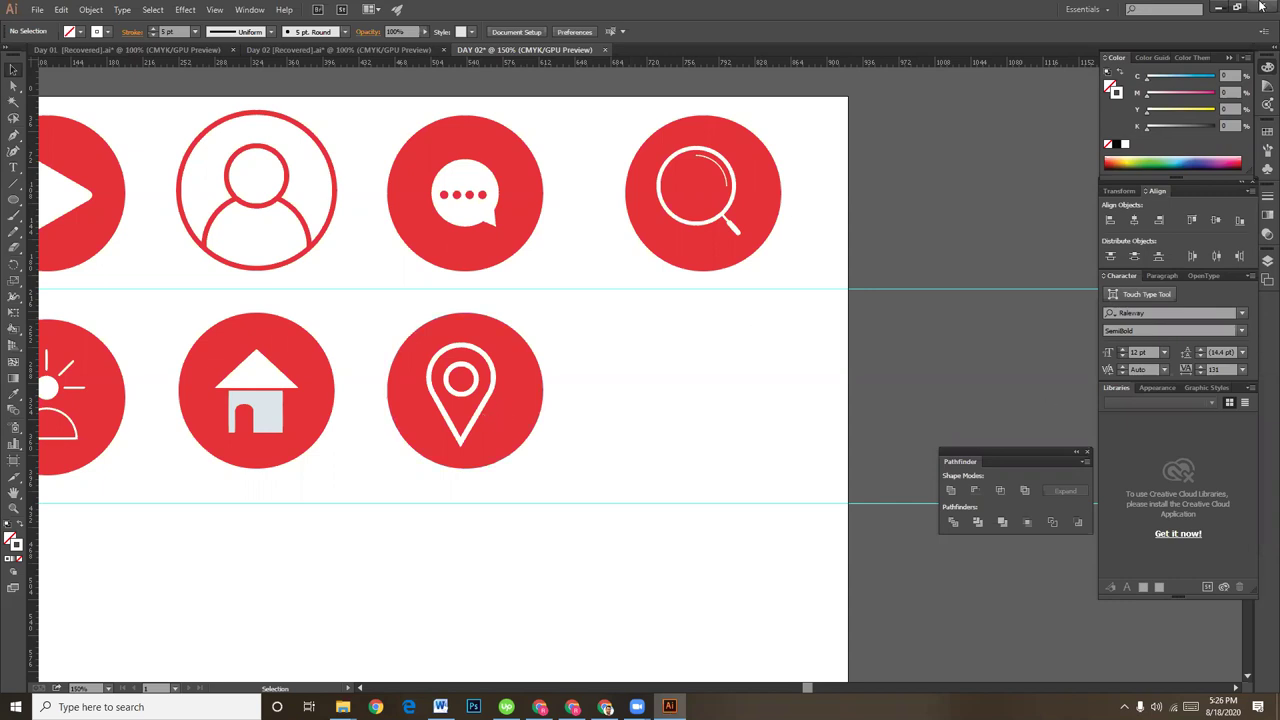
- Alt-drag a copy of the red circle to the end of the second row
{"action": "left_click", "coordinate": [508, 389]}
{"action": "left_click_drag", "start_coordinate": [525, 382], "coordinate": [764, 409]}
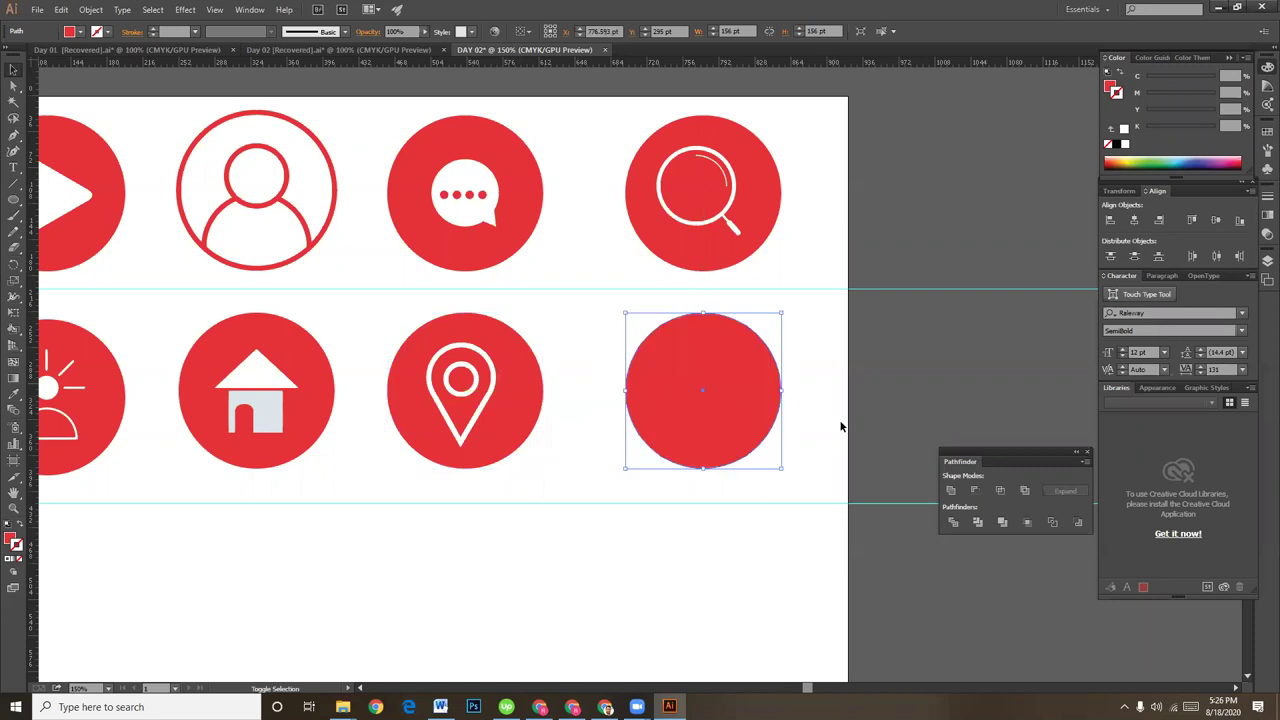
{"action": "left_click", "coordinate": [837, 409]}
{"action": "key", "text": "ctrl+plus"}
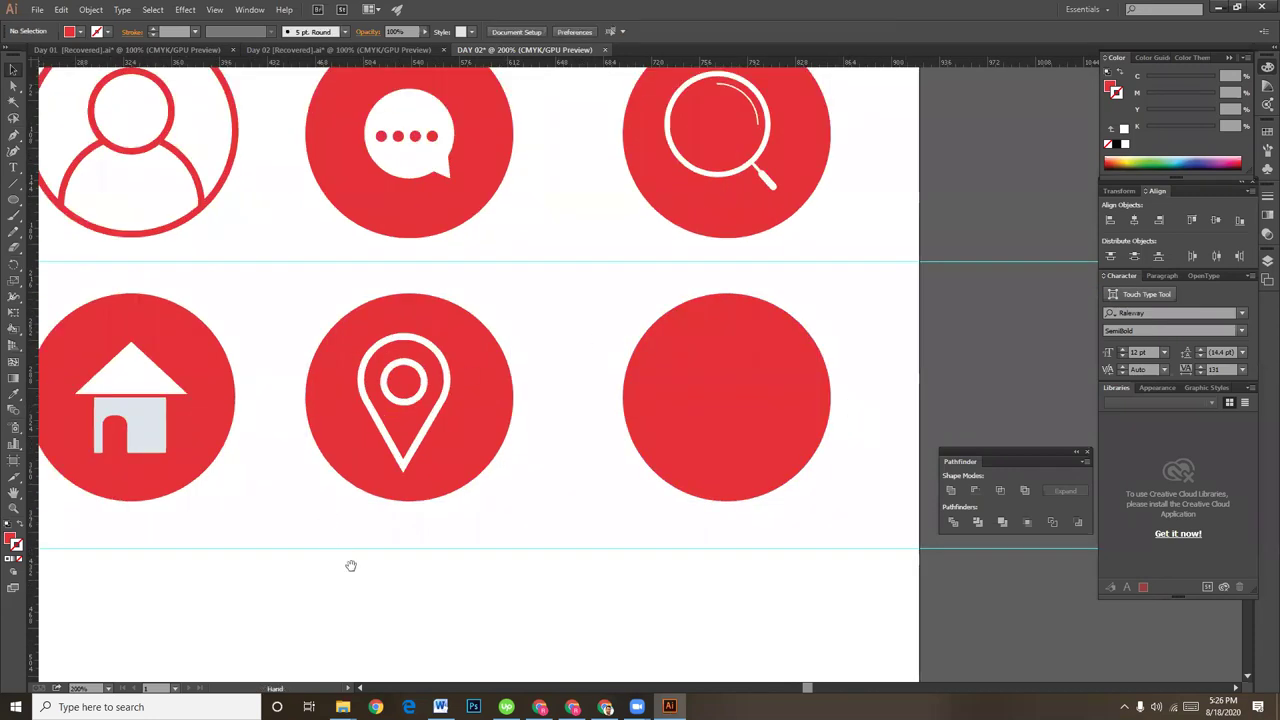
{"action": "left_click_drag", "start_coordinate": [351, 565], "coordinate": [345, 503]}
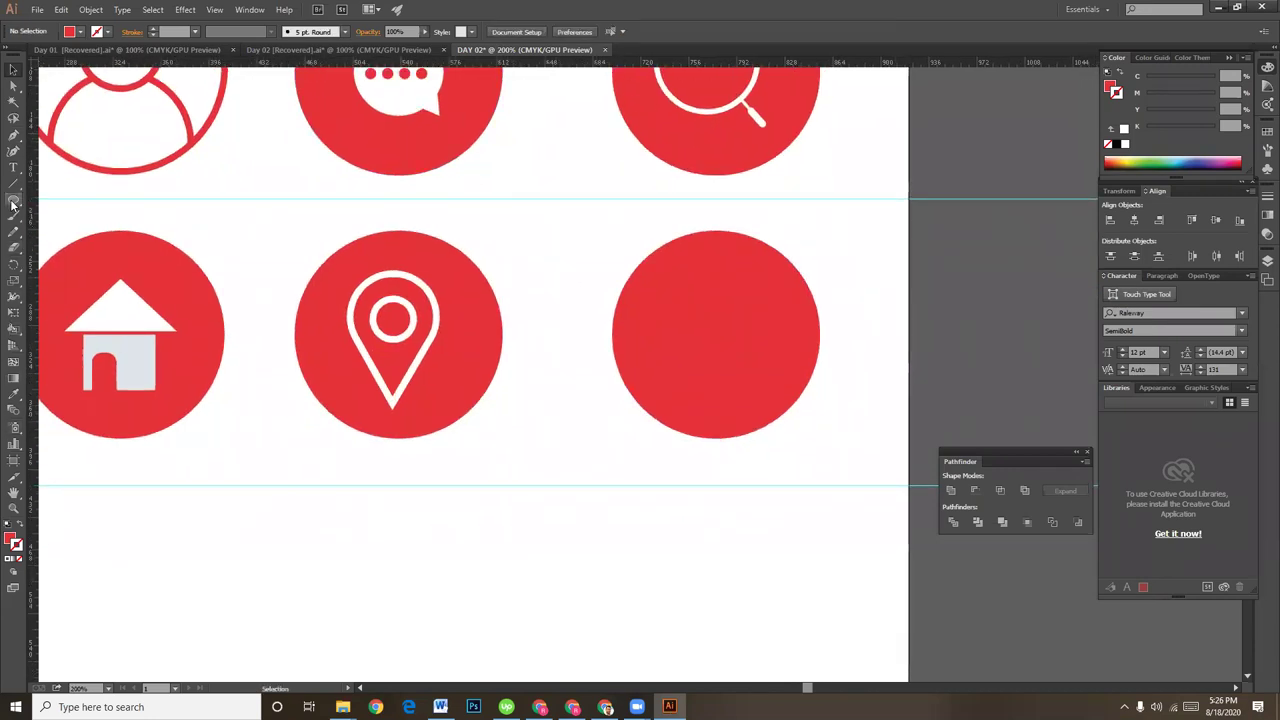
- Draw a 115.5 pt circle below the icons and make it an unfilled red ring with a thicker stroke
{"action": "left_click_drag", "start_coordinate": [13, 199], "coordinate": [52, 232]}
{"action": "scroll", "coordinate": [400, 430], "scroll_direction": "down", "scroll_amount": 3}
{"action": "mouse_move", "coordinate": [492, 356]}
{"action": "left_mouse_down"}
{"action": "mouse_move", "coordinate": [572, 504]}
{"action": "mouse_move", "coordinate": [647, 511]}
{"action": "left_mouse_up"}
{"action": "key", "text": "v"}
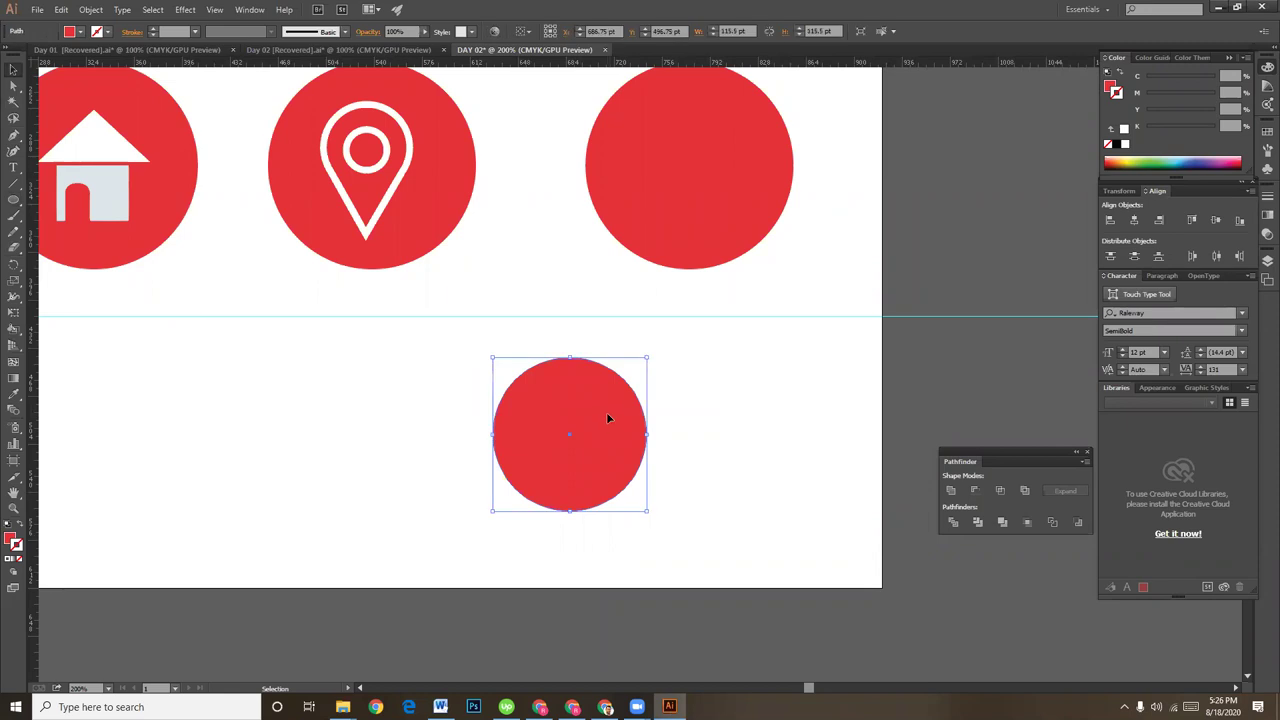
{"action": "left_click_drag", "start_coordinate": [647, 437], "coordinate": [618, 437]}
{"action": "key", "text": "a"}
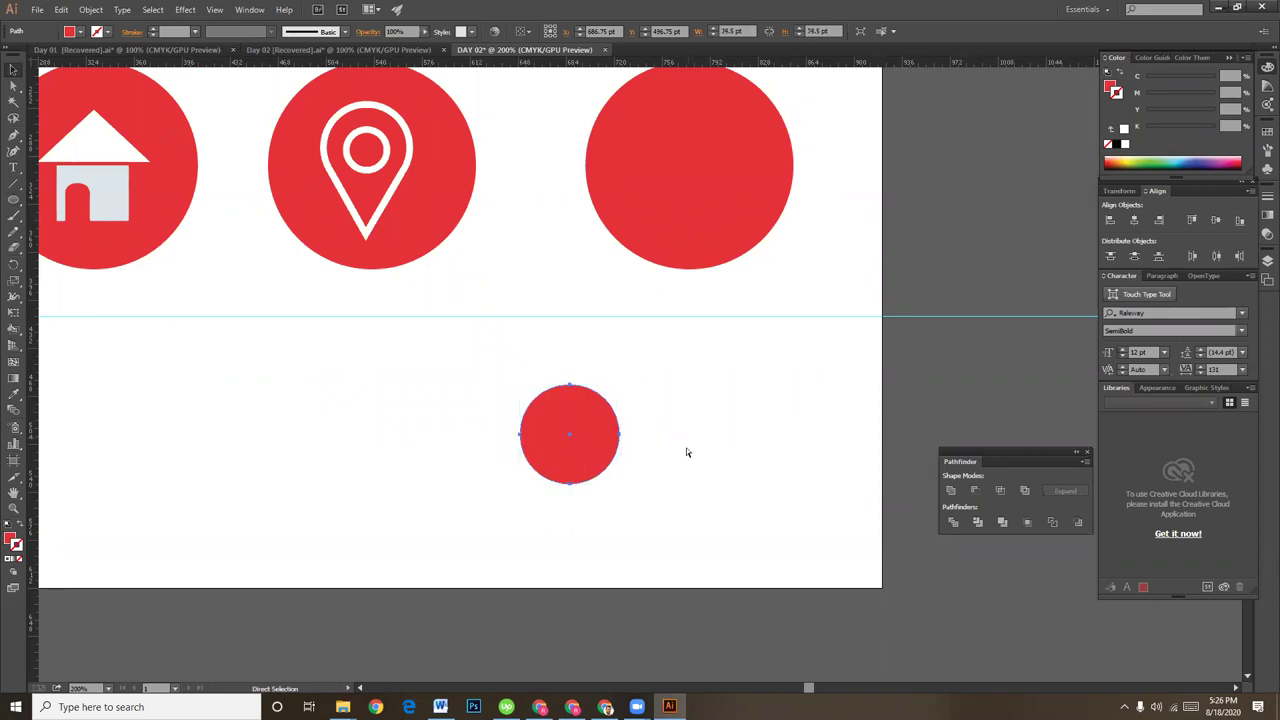
{"action": "key", "text": "ctrl+z"}
{"action": "key", "text": "v"}
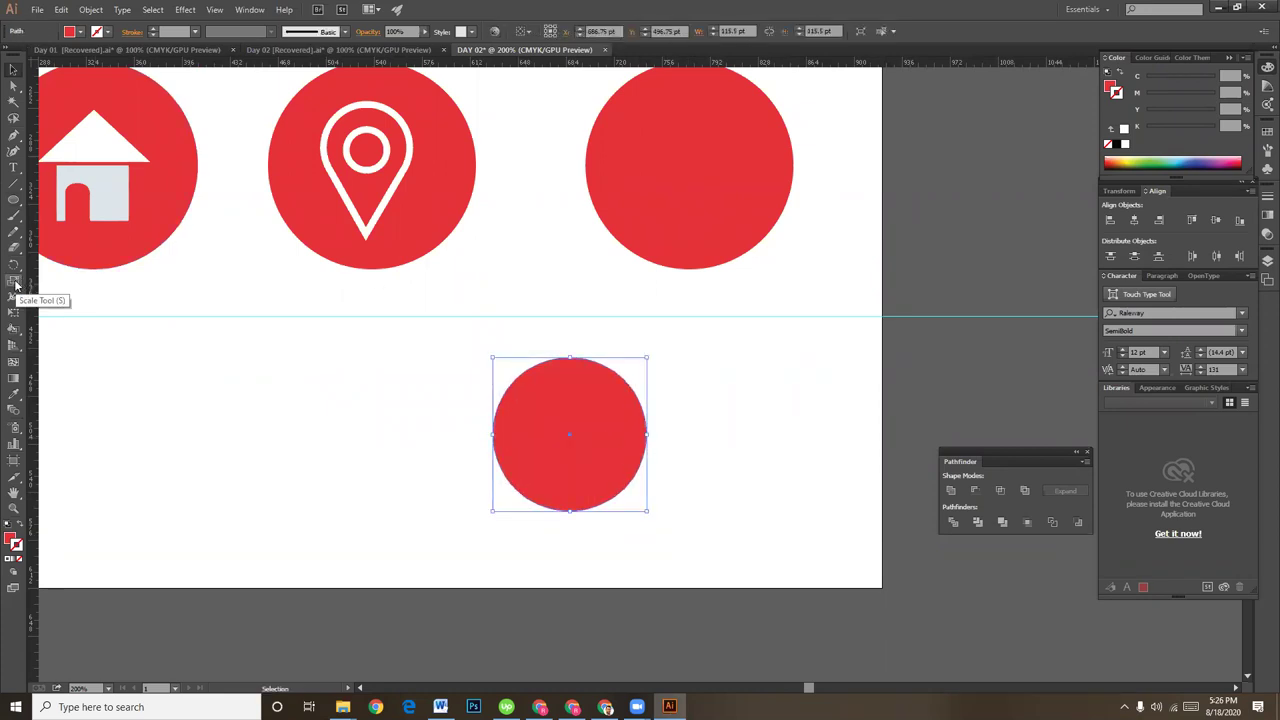
{"action": "left_click", "coordinate": [22, 525]}
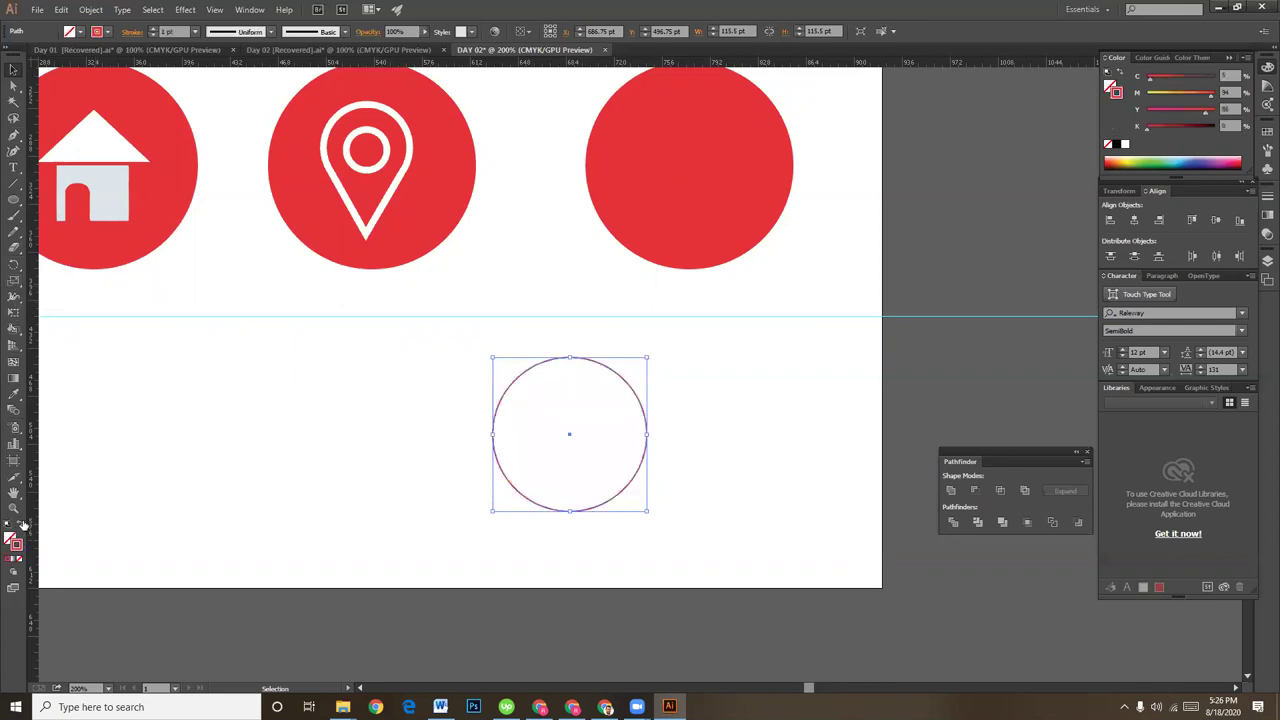
{"action": "left_click", "coordinate": [153, 29]}
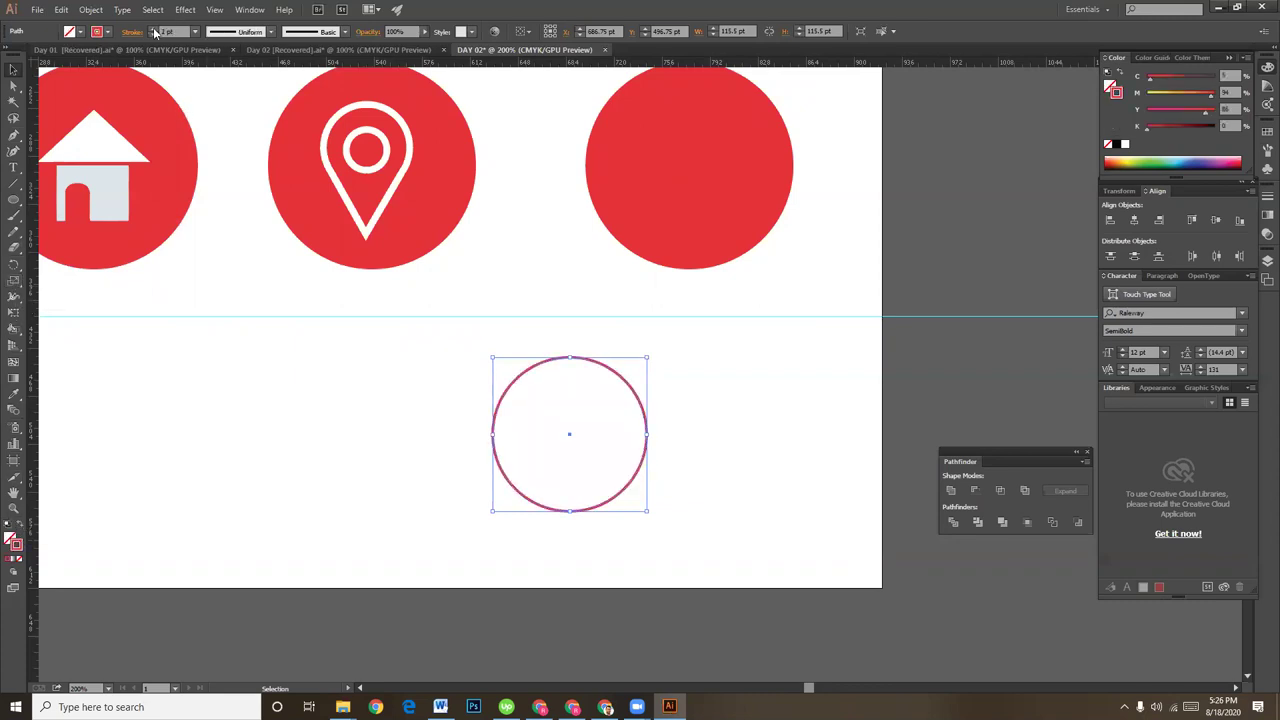
{"action": "left_click", "coordinate": [153, 29]}
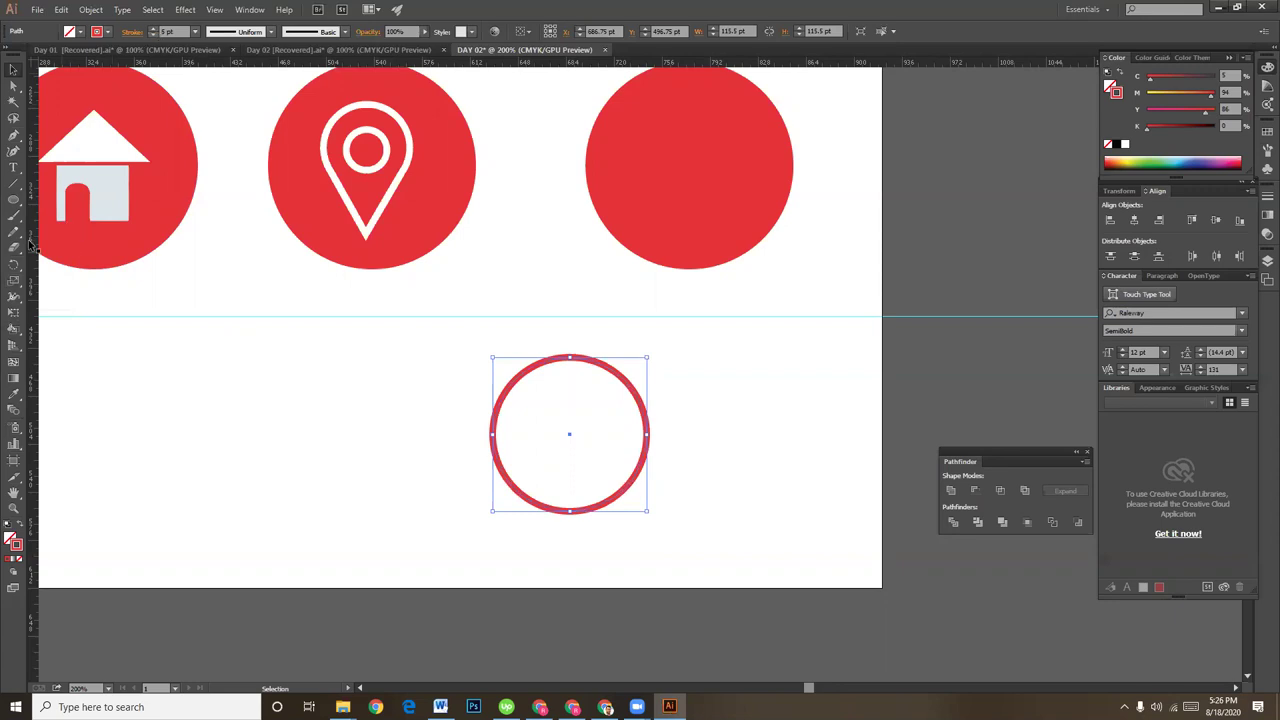
- Try making a scaled, narrowed copy of the circle, then undo back to the single circle
{"action": "double_click", "coordinate": [14, 280]}
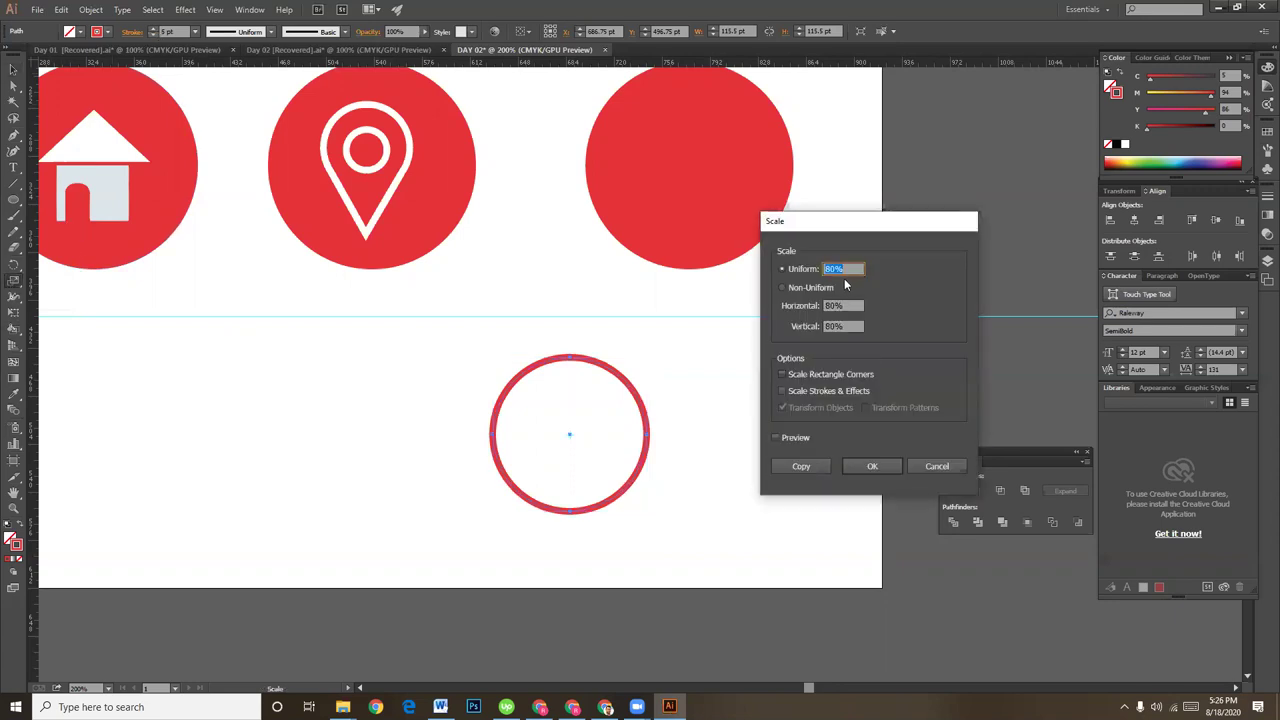
{"action": "type", "text": "100"}
{"action": "left_click", "coordinate": [804, 466]}
{"action": "left_click", "coordinate": [13, 69]}
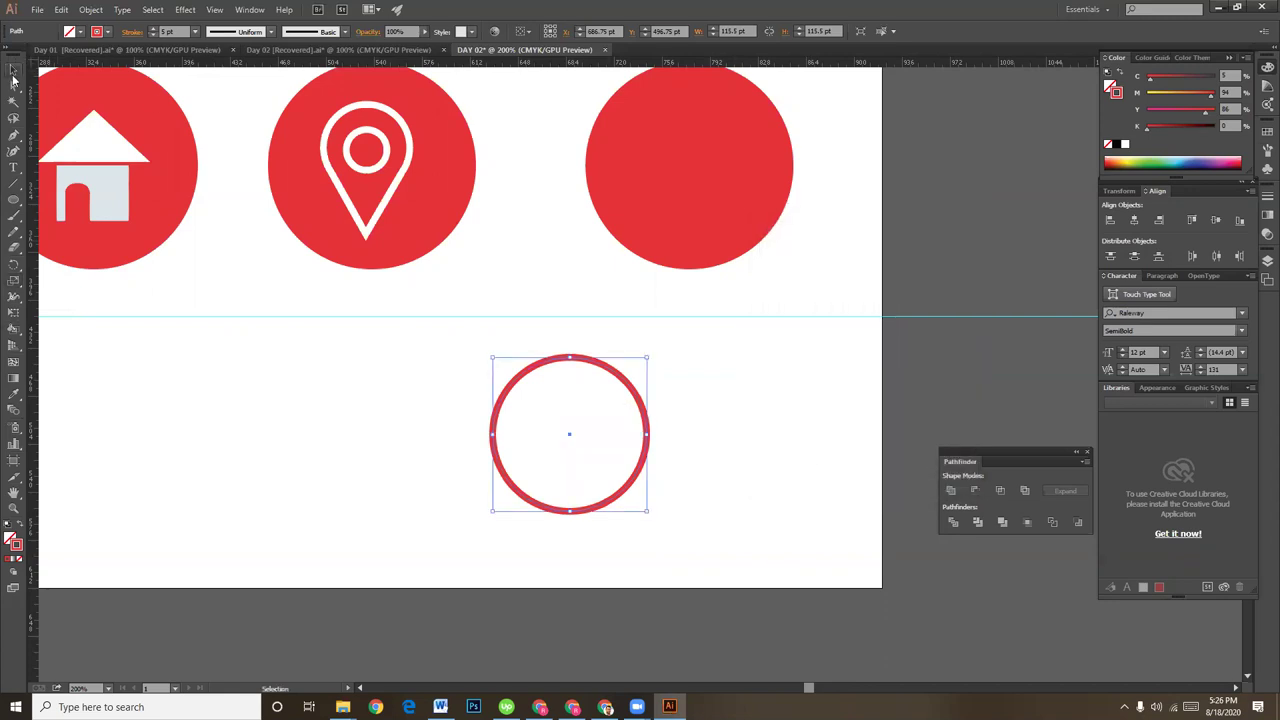
{"action": "left_click_drag", "start_coordinate": [654, 434], "coordinate": [621, 438]}
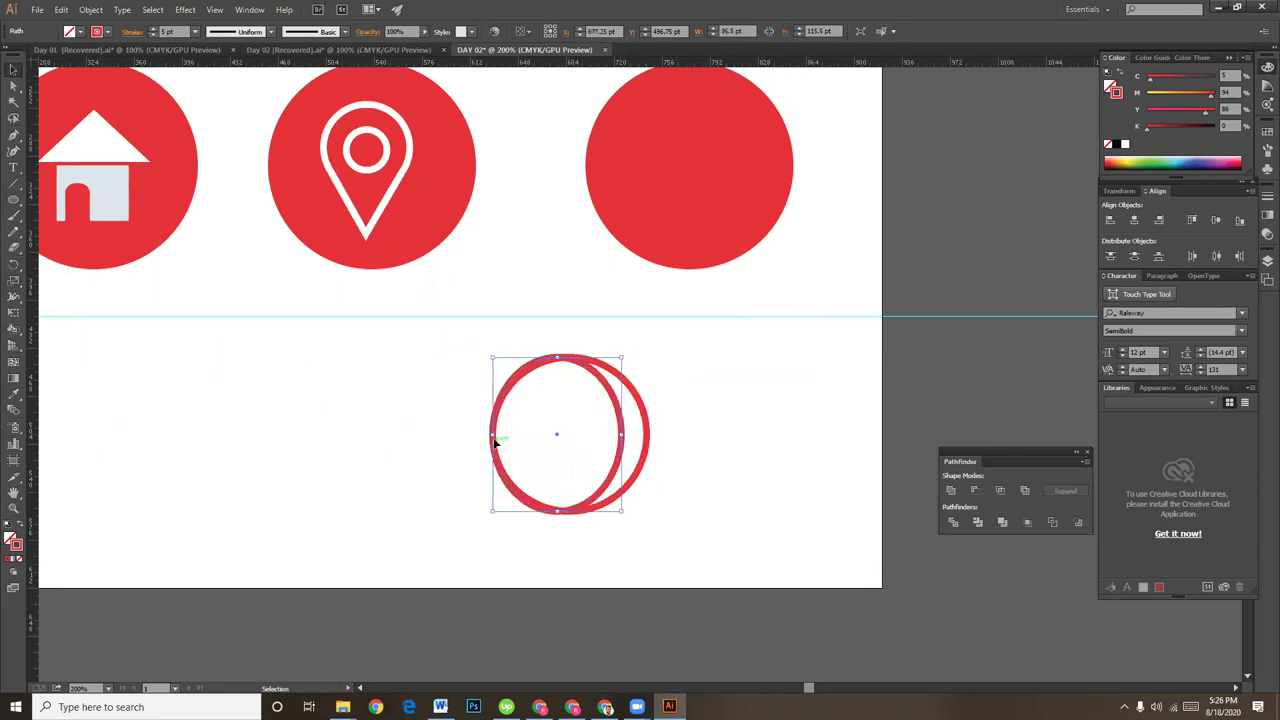
{"action": "left_click_drag", "start_coordinate": [493, 437], "coordinate": [525, 437]}
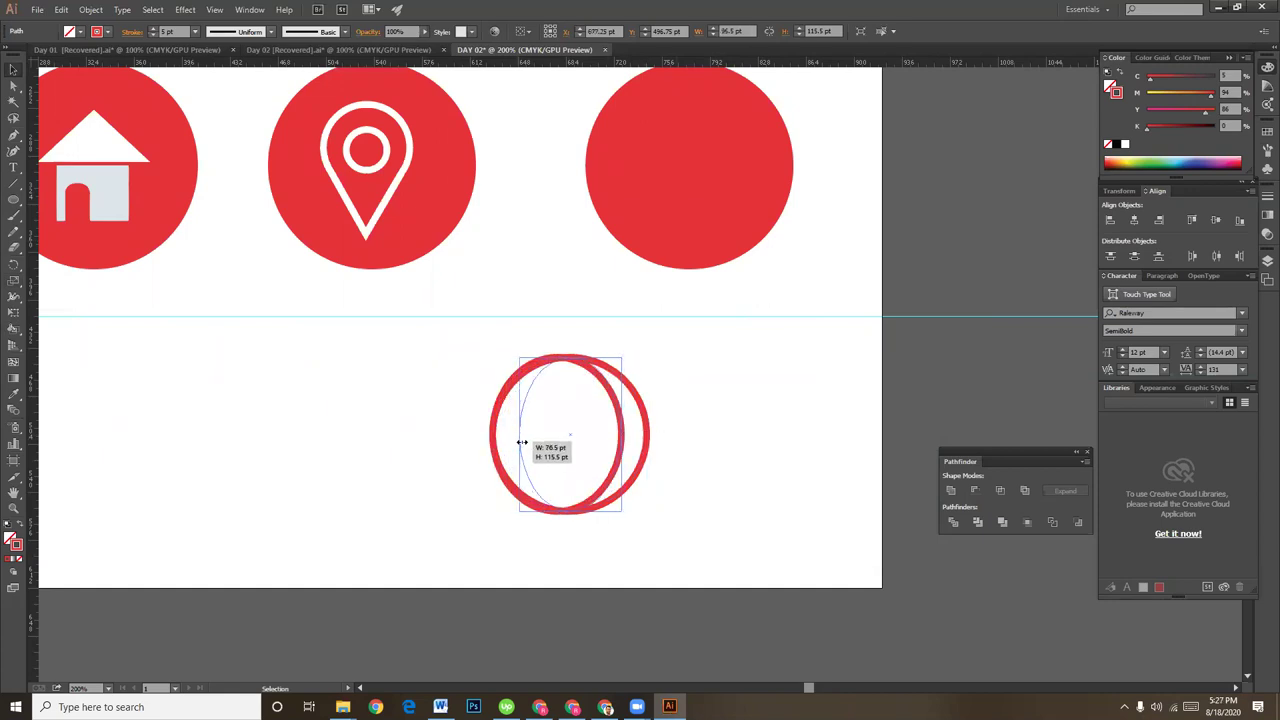
{"action": "left_click", "coordinate": [718, 468]}
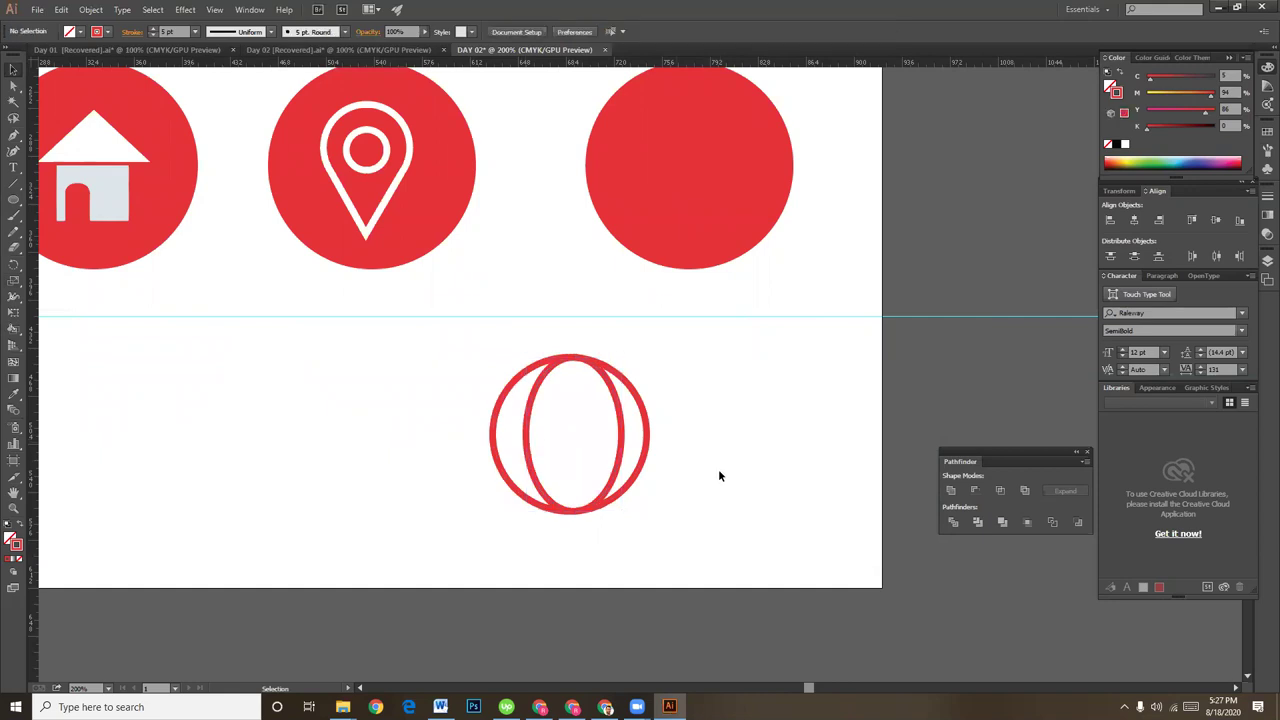
{"action": "key", "text": "ctrl+equal"}
{"action": "scroll", "coordinate": [688, 480], "scroll_direction": "down", "scroll_amount": 2}
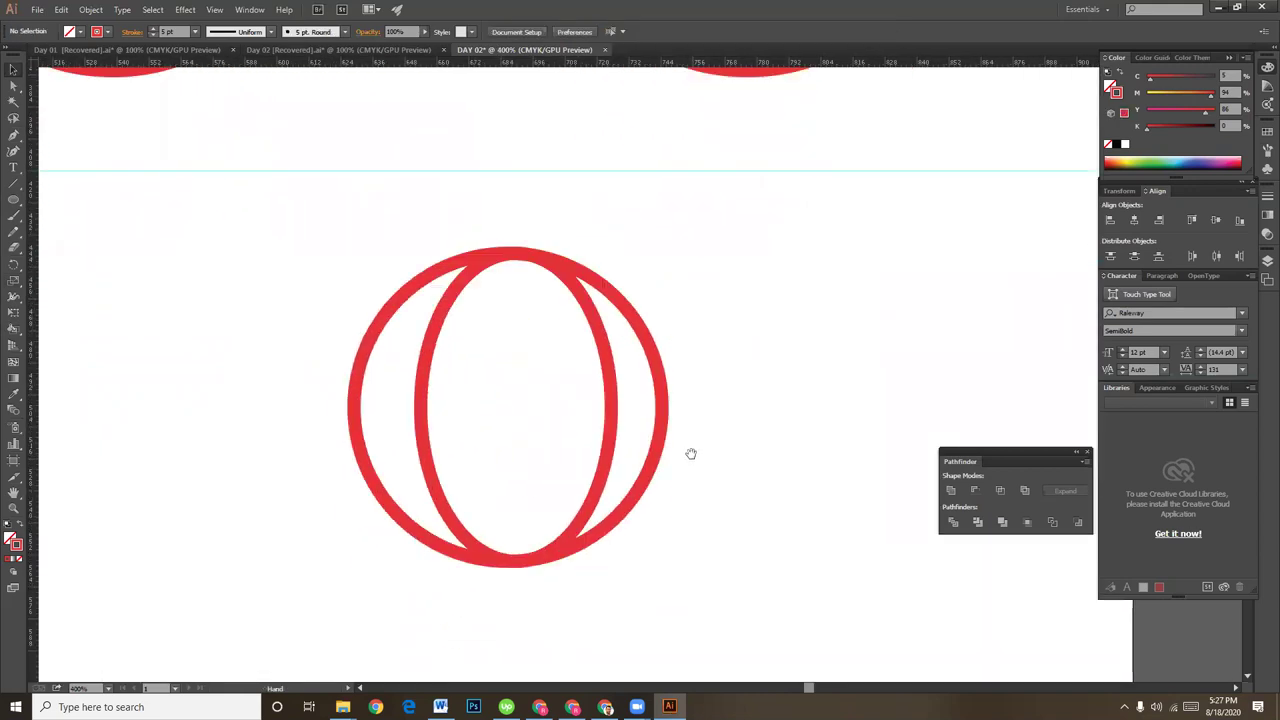
{"action": "key", "text": "ctrl+z"}
{"action": "key", "text": "ctrl+z"}
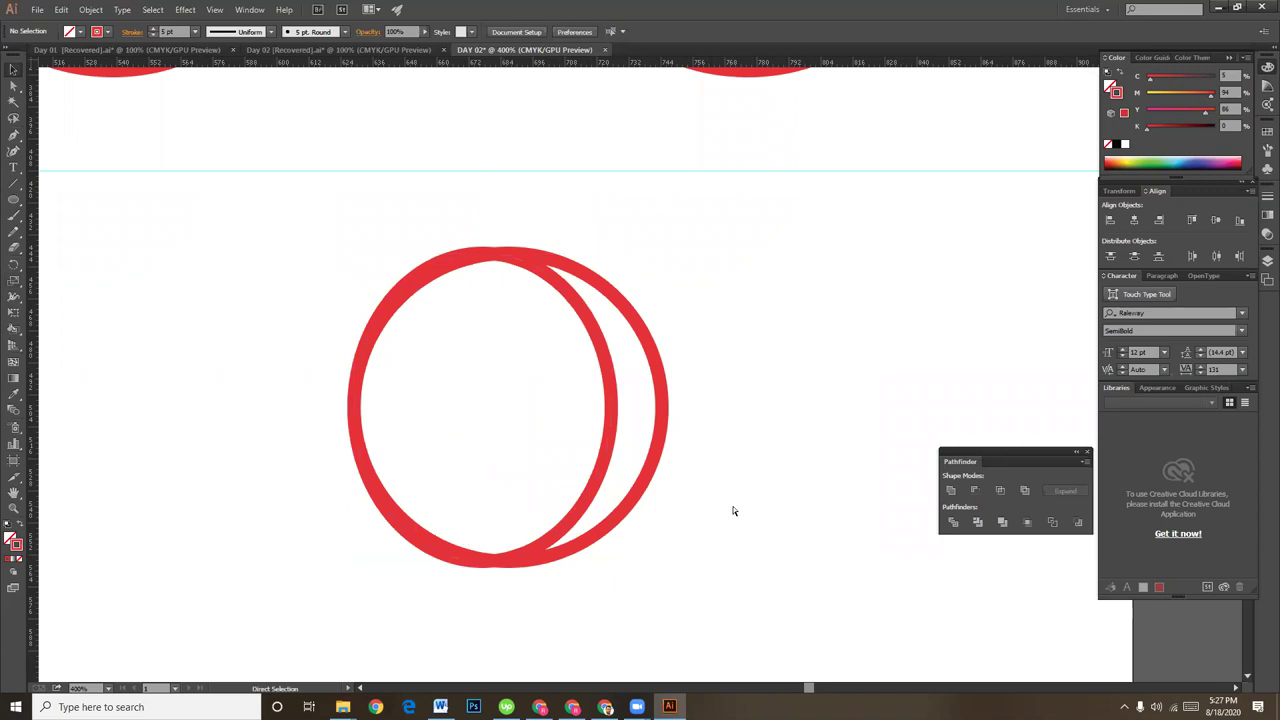
{"action": "key", "text": "ctrl+z"}
{"action": "key", "text": "ctrl+z"}
- Attempt several inner copies of the circle, undoing each unsuccessful try
{"action": "left_click", "coordinate": [663, 405]}
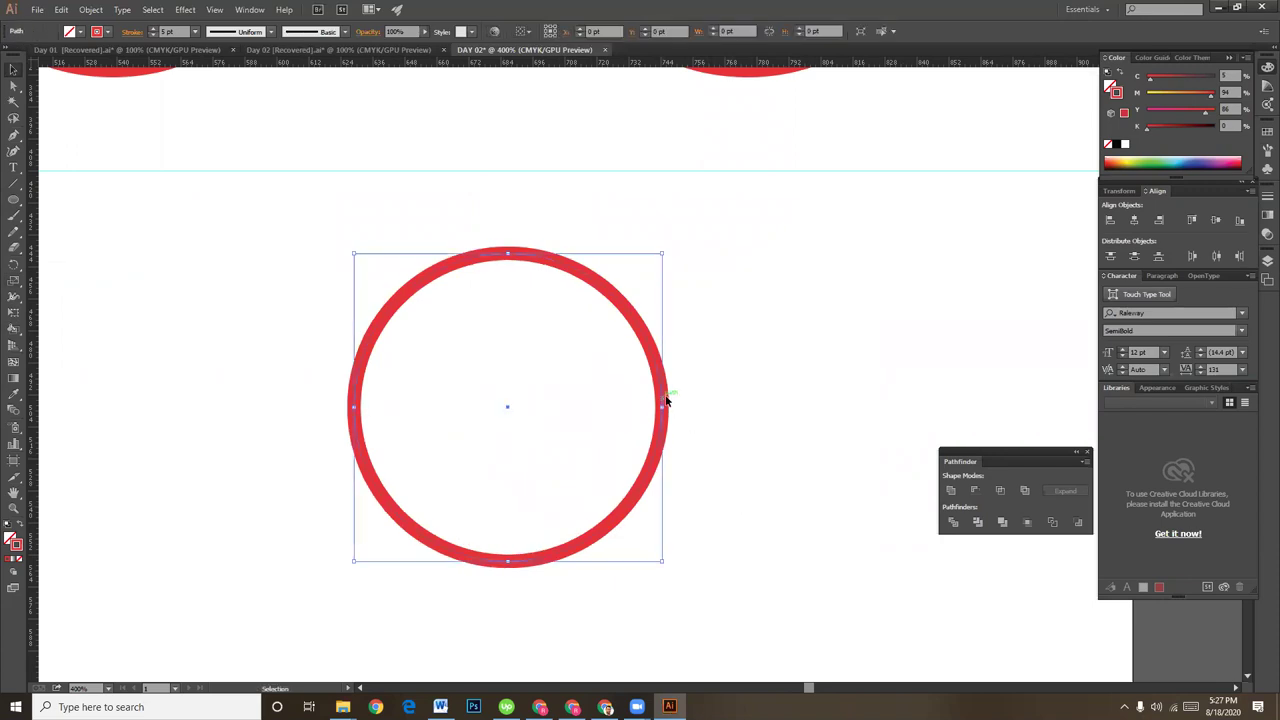
{"action": "left_click_drag", "start_coordinate": [663, 407], "coordinate": [641, 416]}
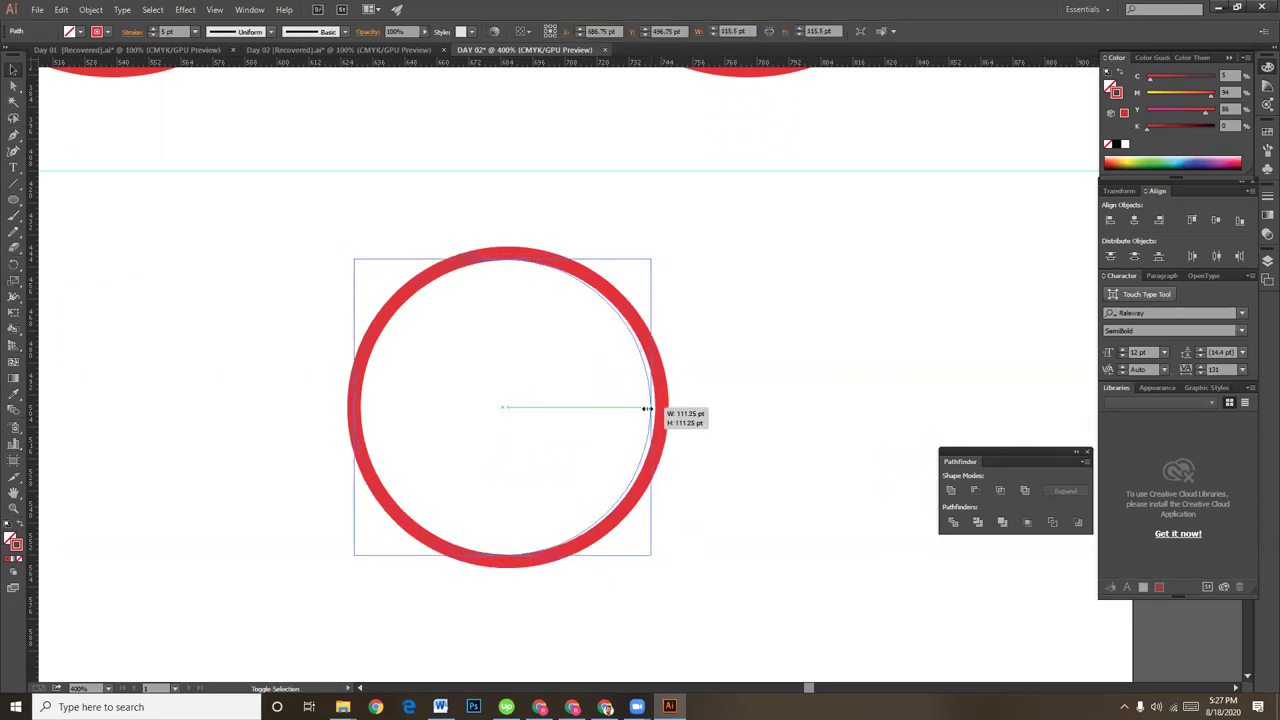
{"action": "key", "text": "ctrl+z"}
{"action": "left_click", "coordinate": [642, 409]}
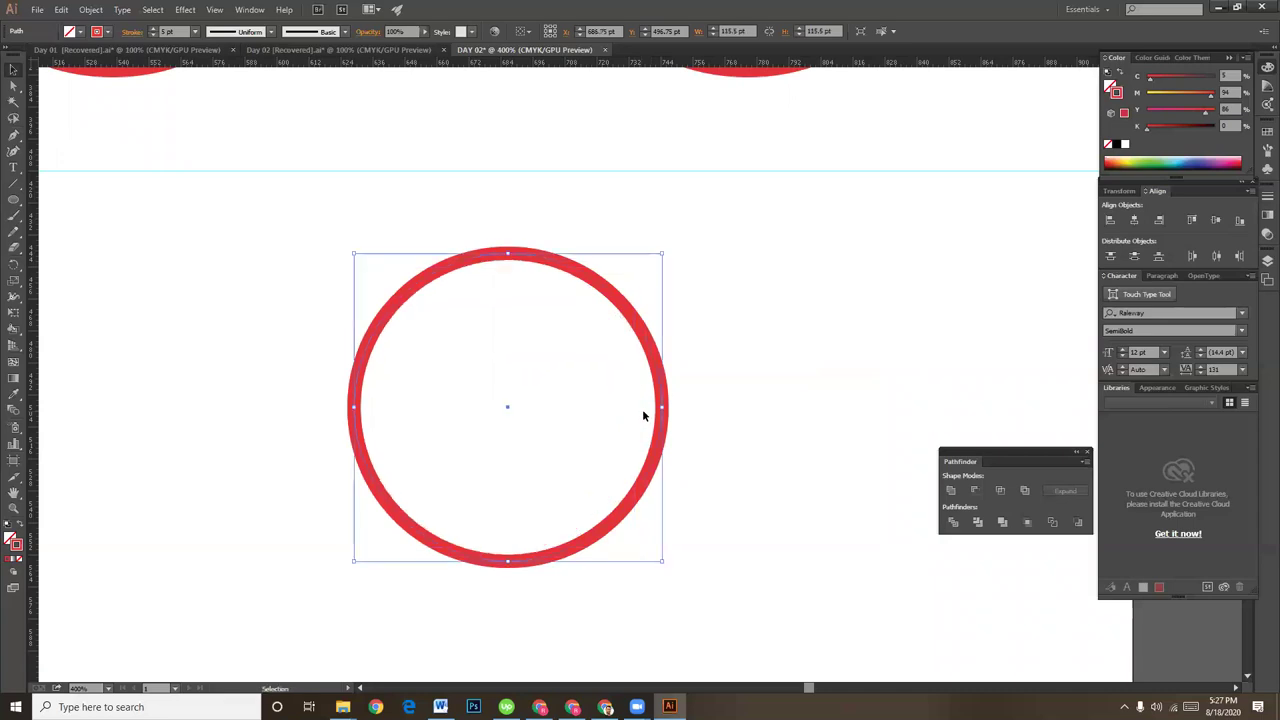
{"action": "left_click_drag", "start_coordinate": [657, 409], "coordinate": [646, 407]}
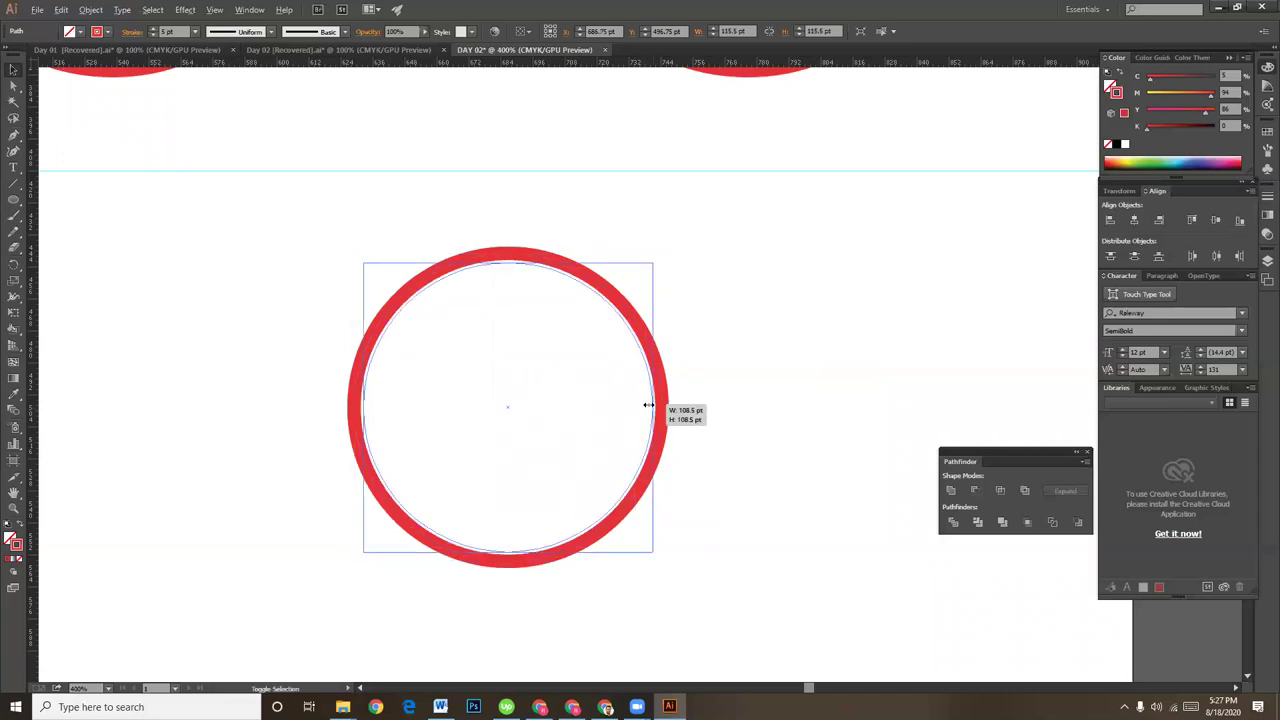
{"action": "key", "text": "ctrl+z"}
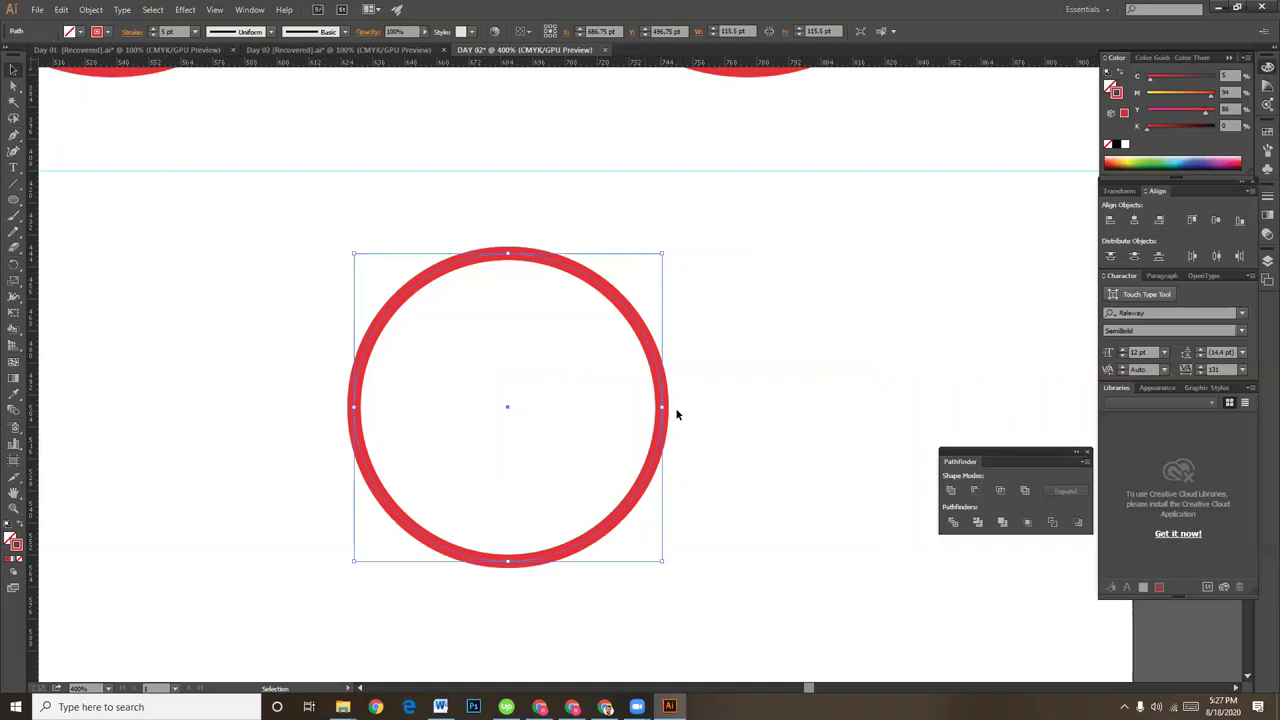
{"action": "left_click_drag", "start_coordinate": [660, 408], "coordinate": [662, 408]}
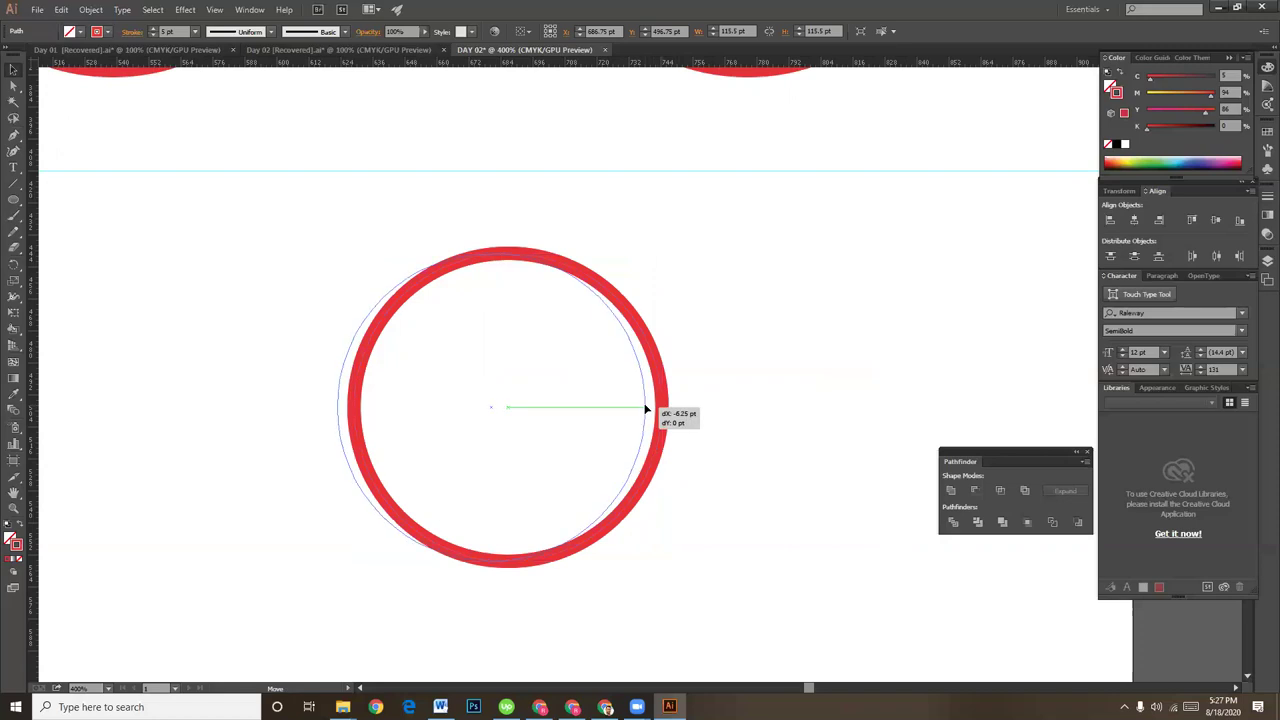
{"action": "left_click_drag", "start_coordinate": [662, 408], "coordinate": [664, 412]}
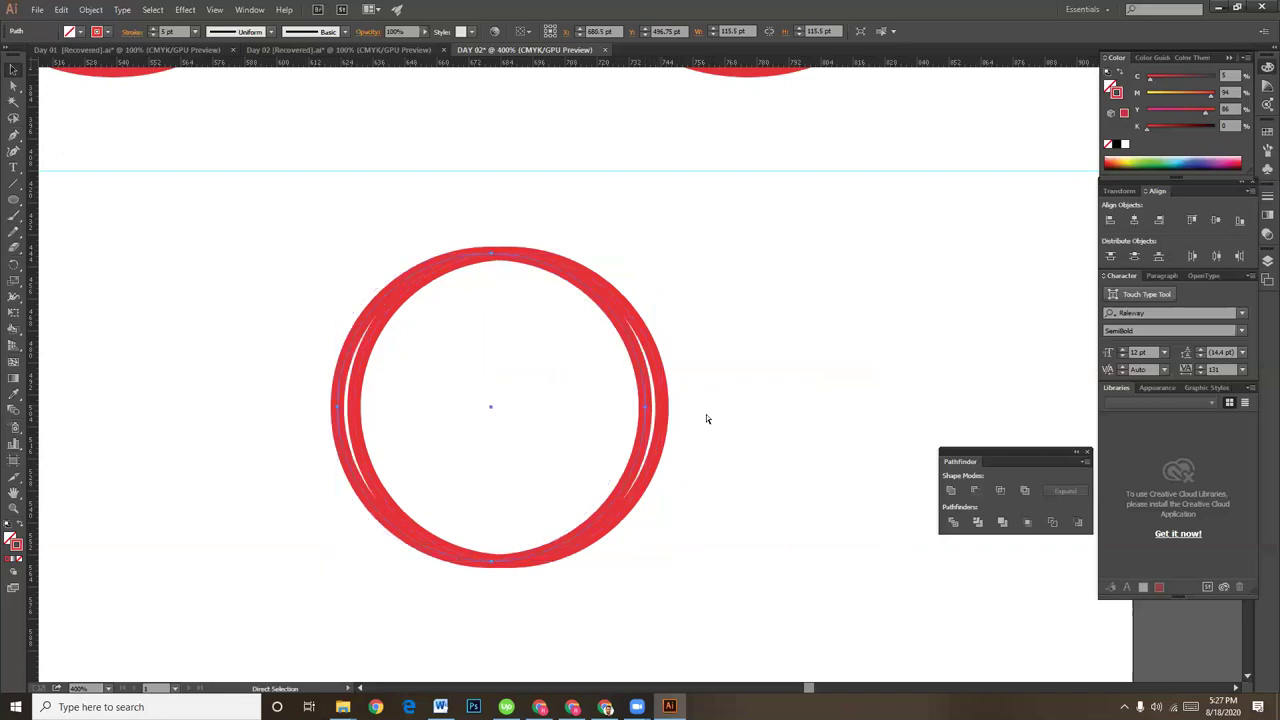
{"action": "key", "text": "ctrl+z"}
{"action": "key", "text": "v"}
{"action": "mouse_move", "coordinate": [666, 407]}
{"action": "left_mouse_down"}
{"action": "mouse_move", "coordinate": [638, 407]}
{"action": "mouse_move", "coordinate": [709, 417]}
{"action": "left_mouse_up"}
{"action": "key", "text": "ctrl+z"}
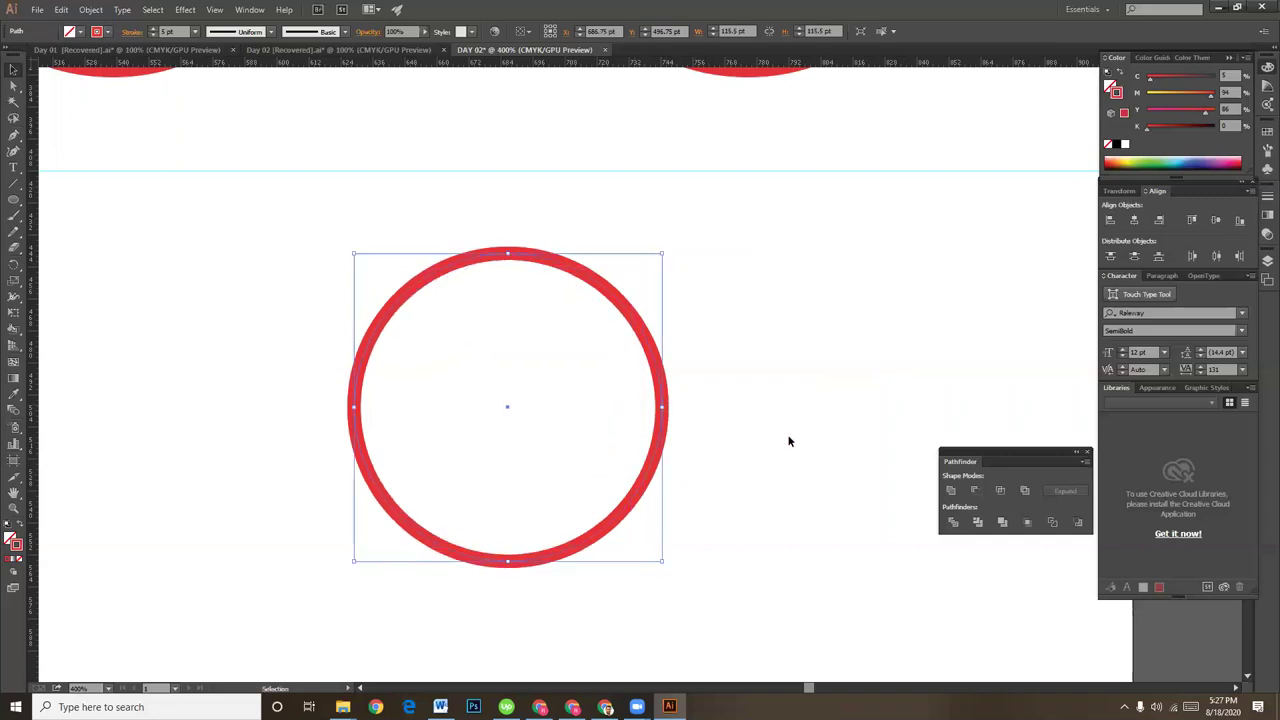
{"action": "left_click", "coordinate": [685, 409]}
- Alt-drag both sides to make a centred 74 pt-wide ellipse copy inside the circle
{"action": "left_click", "coordinate": [660, 401]}
{"action": "left_click_drag", "start_coordinate": [356, 407], "coordinate": [409, 410]}
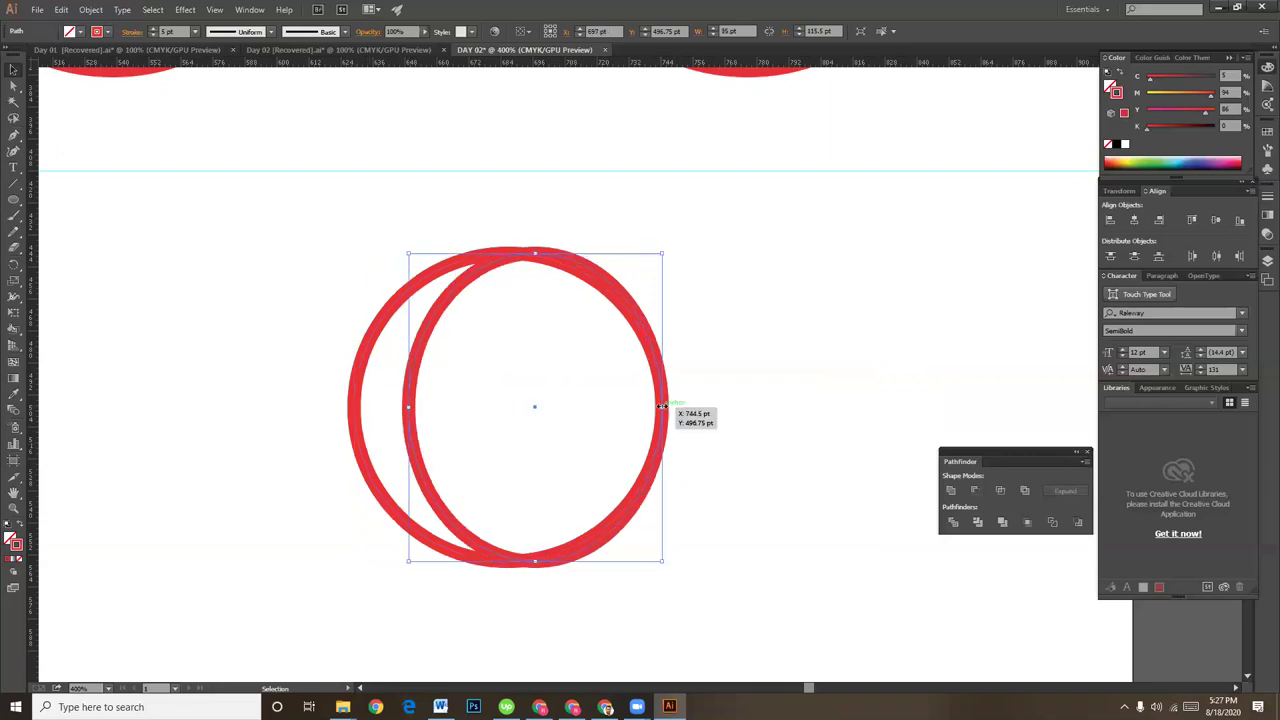
{"action": "left_click_drag", "start_coordinate": [662, 407], "coordinate": [604, 410]}
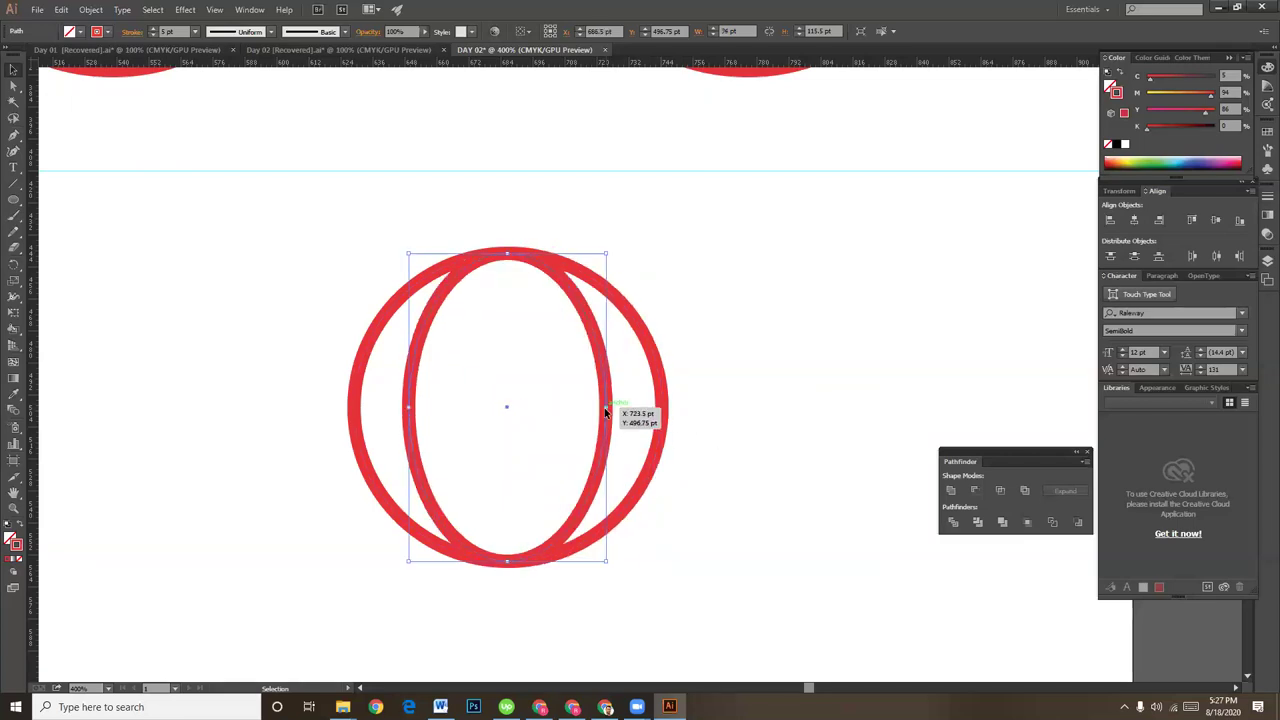
{"action": "left_click_drag", "start_coordinate": [606, 407], "coordinate": [604, 408]}
{"action": "left_click", "coordinate": [752, 531]}
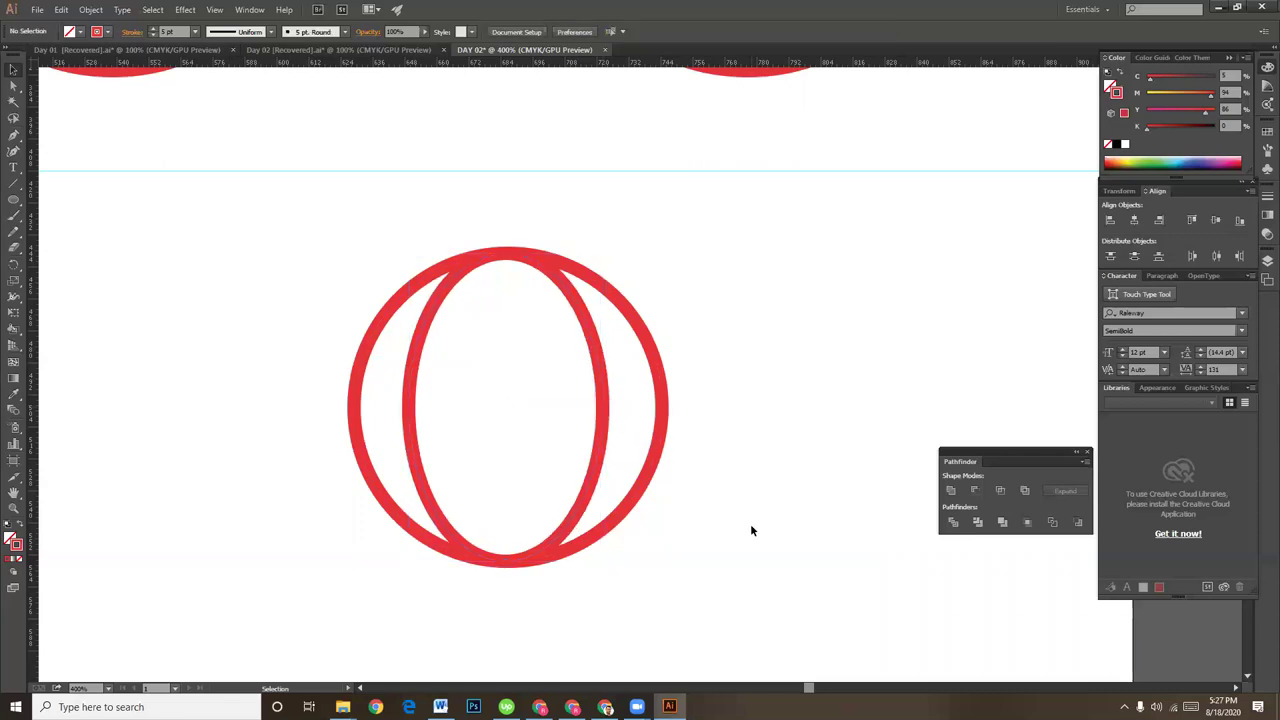
- Draw a vertical red line from the globe's top to its bottom
{"action": "key", "text": "p"}
{"action": "left_click", "coordinate": [507, 263]}
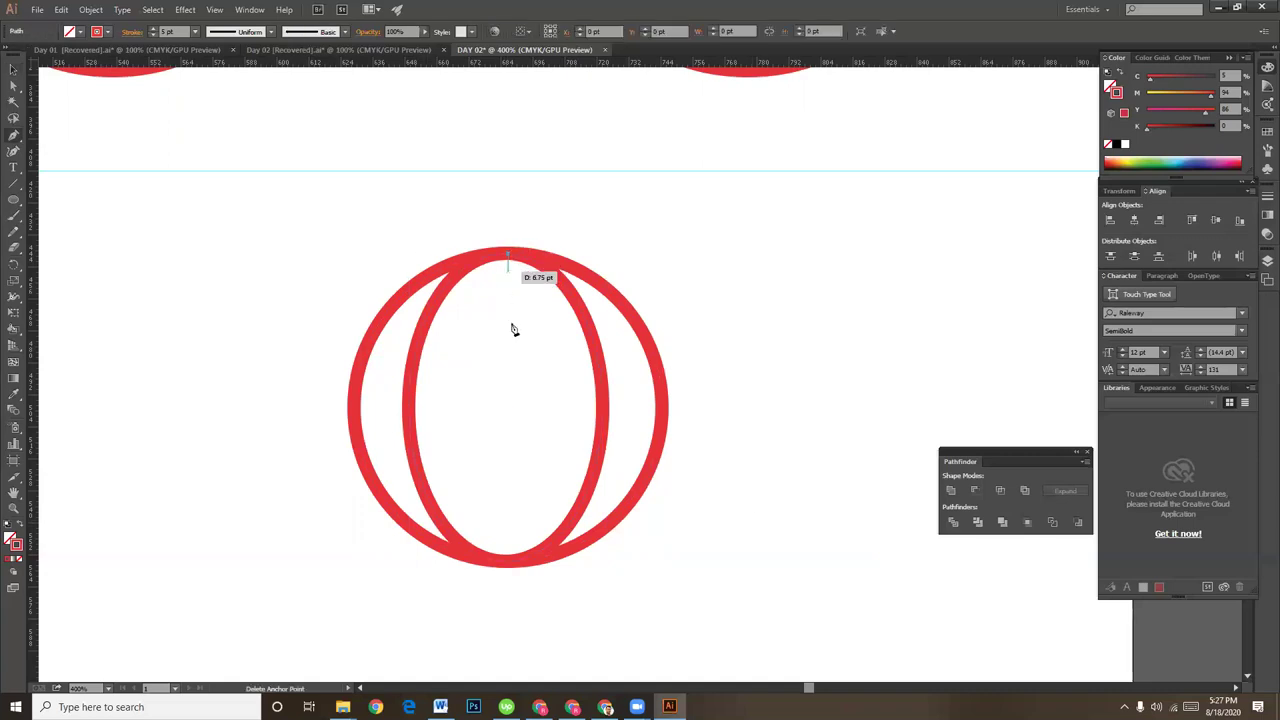
{"action": "left_click", "coordinate": [505, 558]}
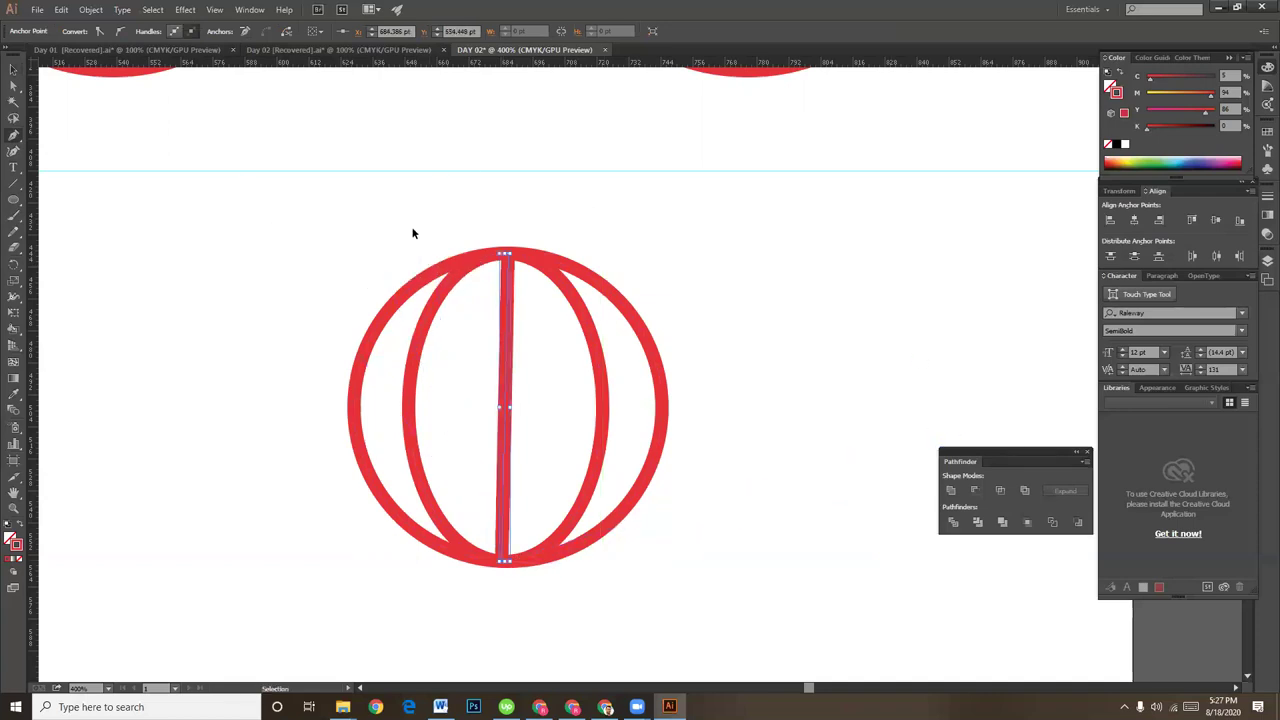
{"action": "left_click", "coordinate": [472, 243], "text": "ctrl"}
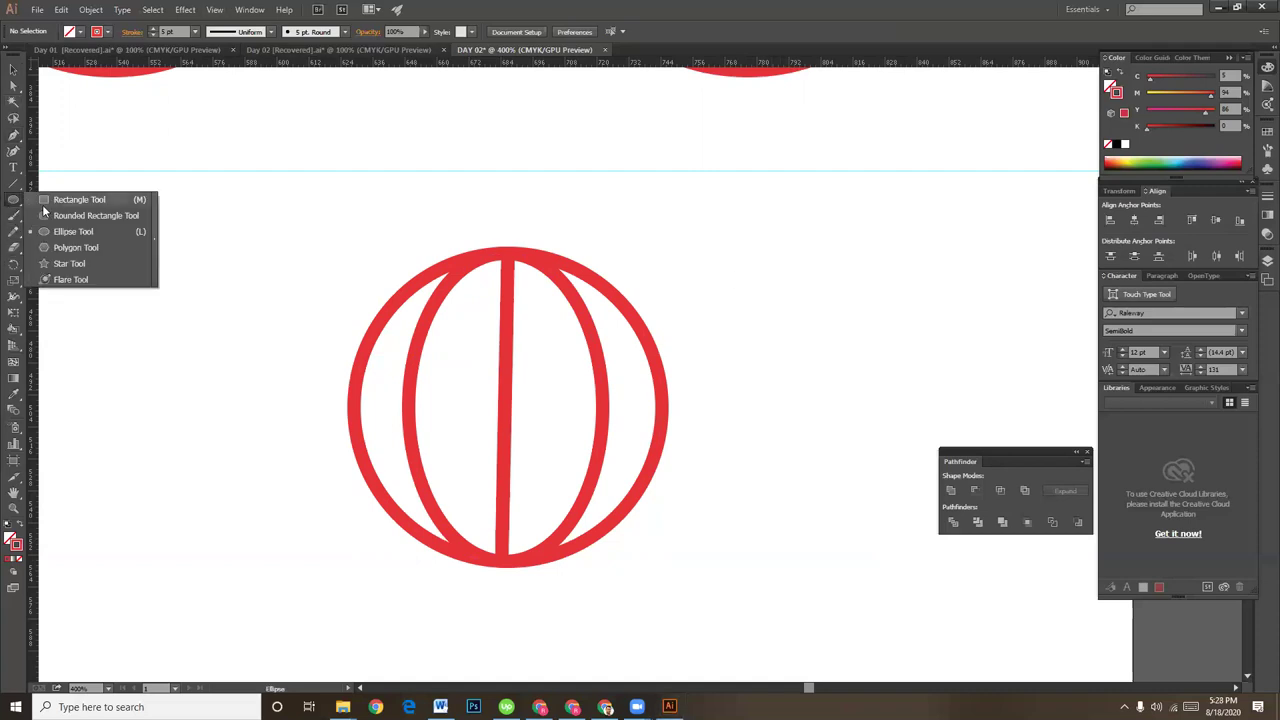
- Draw an 88 pt red circle and position it overlapping the globe's top
{"action": "left_click_drag", "start_coordinate": [10, 207], "coordinate": [55, 231]}
{"action": "left_click_drag", "start_coordinate": [419, 171], "coordinate": [621, 298]}
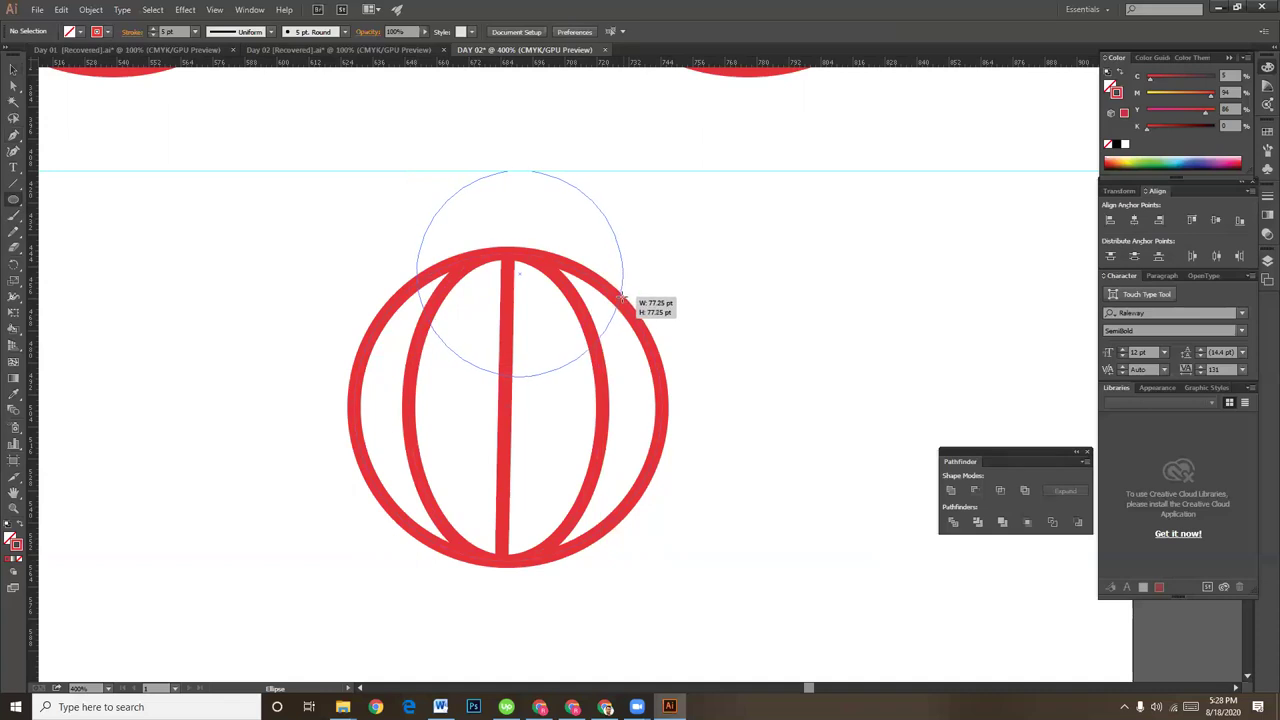
{"action": "left_click_drag", "start_coordinate": [621, 298], "coordinate": [660, 335]}
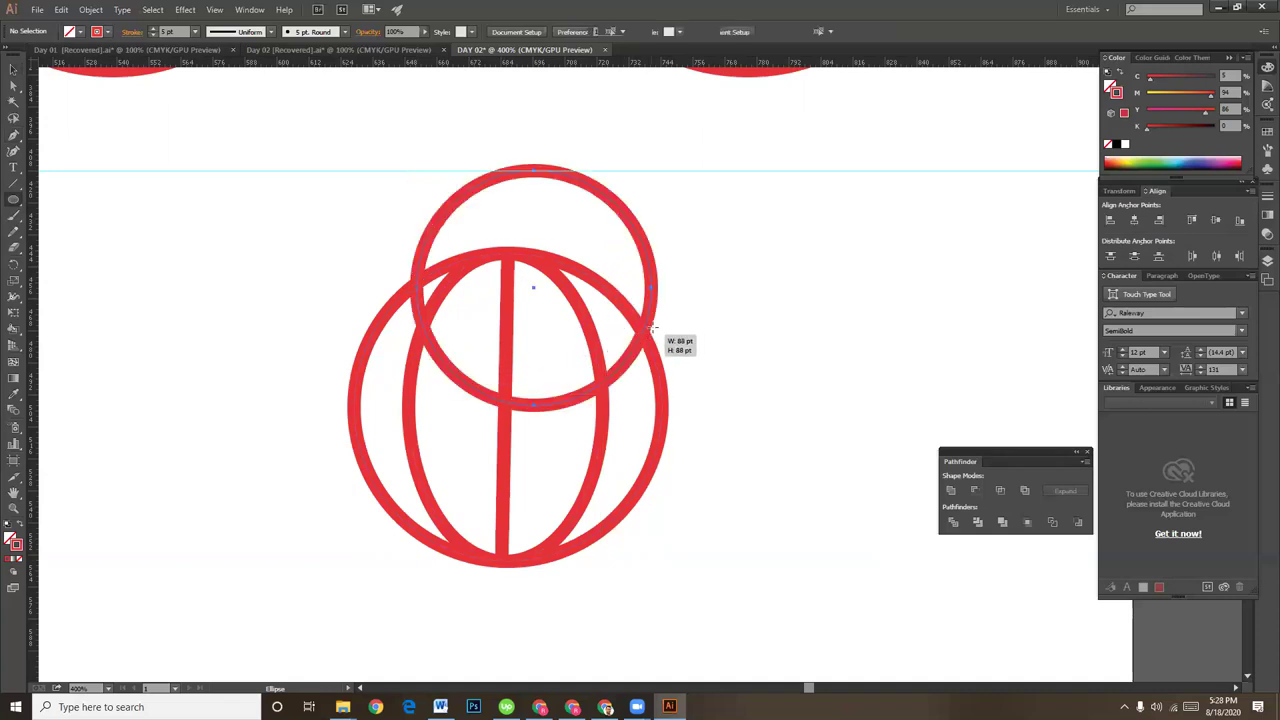
{"action": "left_click", "coordinate": [13, 69]}
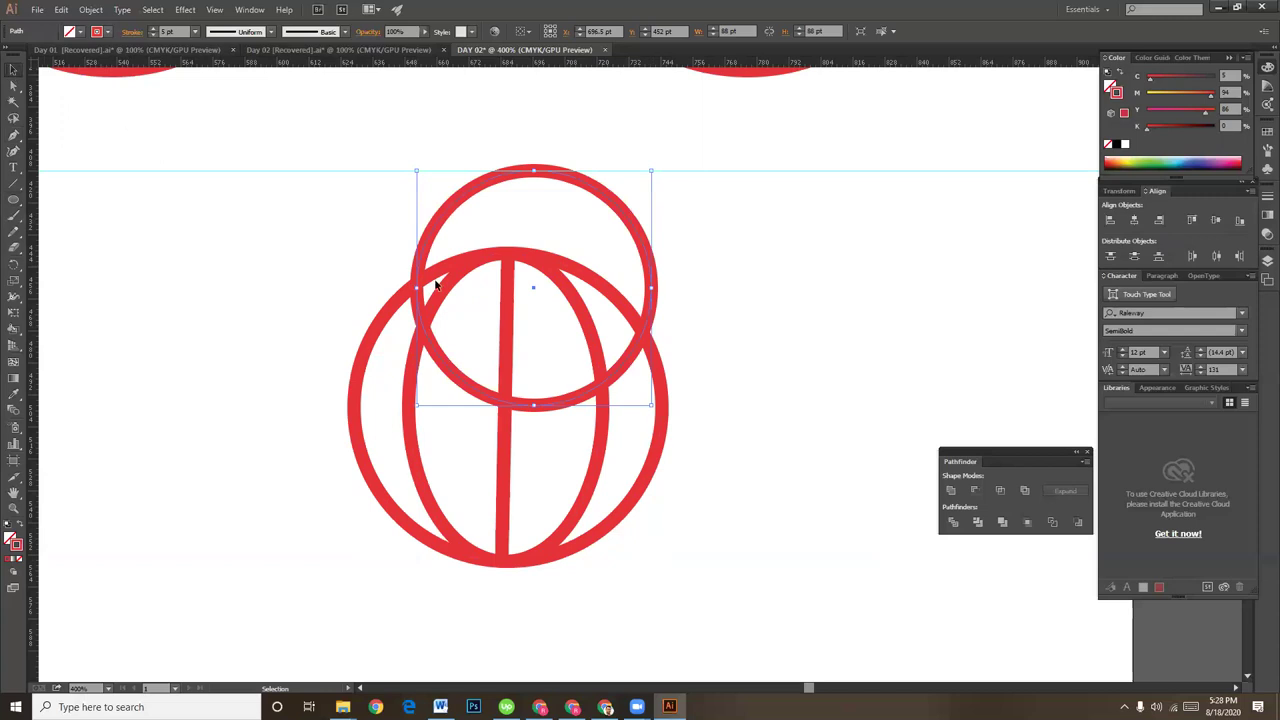
{"action": "left_click", "coordinate": [740, 263]}
{"action": "left_click_drag", "start_coordinate": [441, 221], "coordinate": [416, 216]}
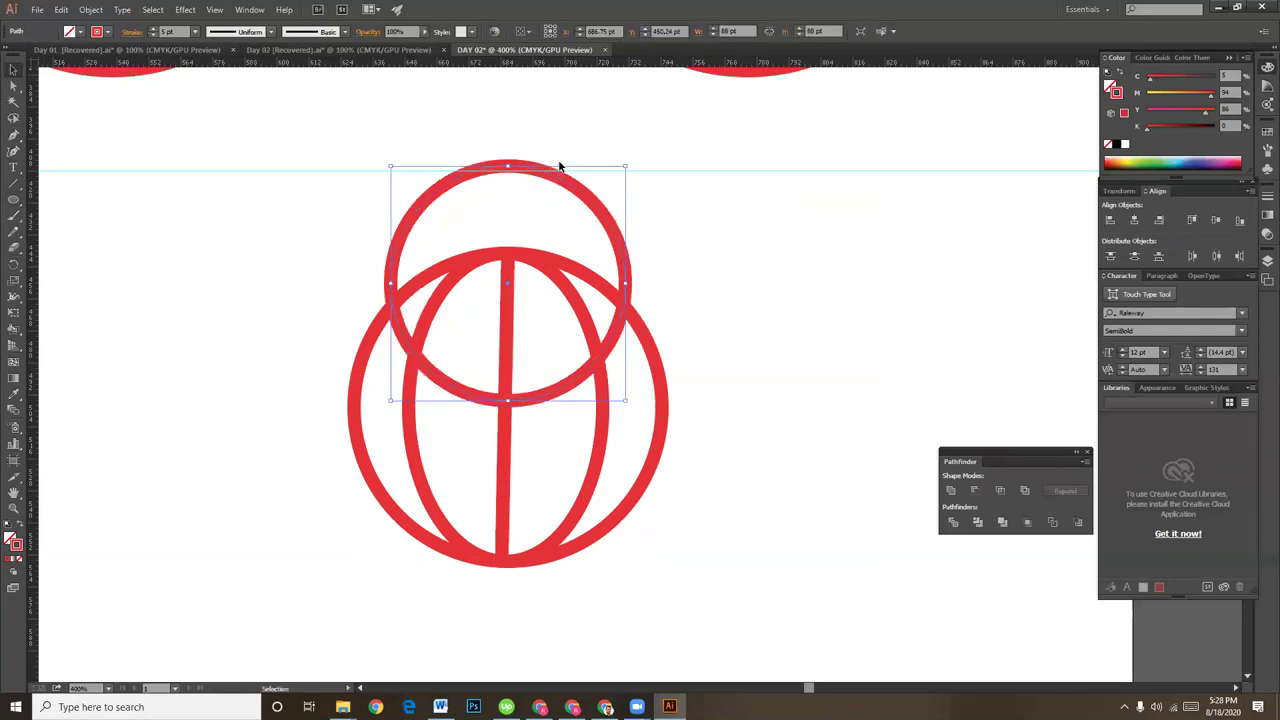
{"action": "left_click", "coordinate": [686, 242]}
{"action": "left_click_drag", "start_coordinate": [623, 271], "coordinate": [620, 211]}
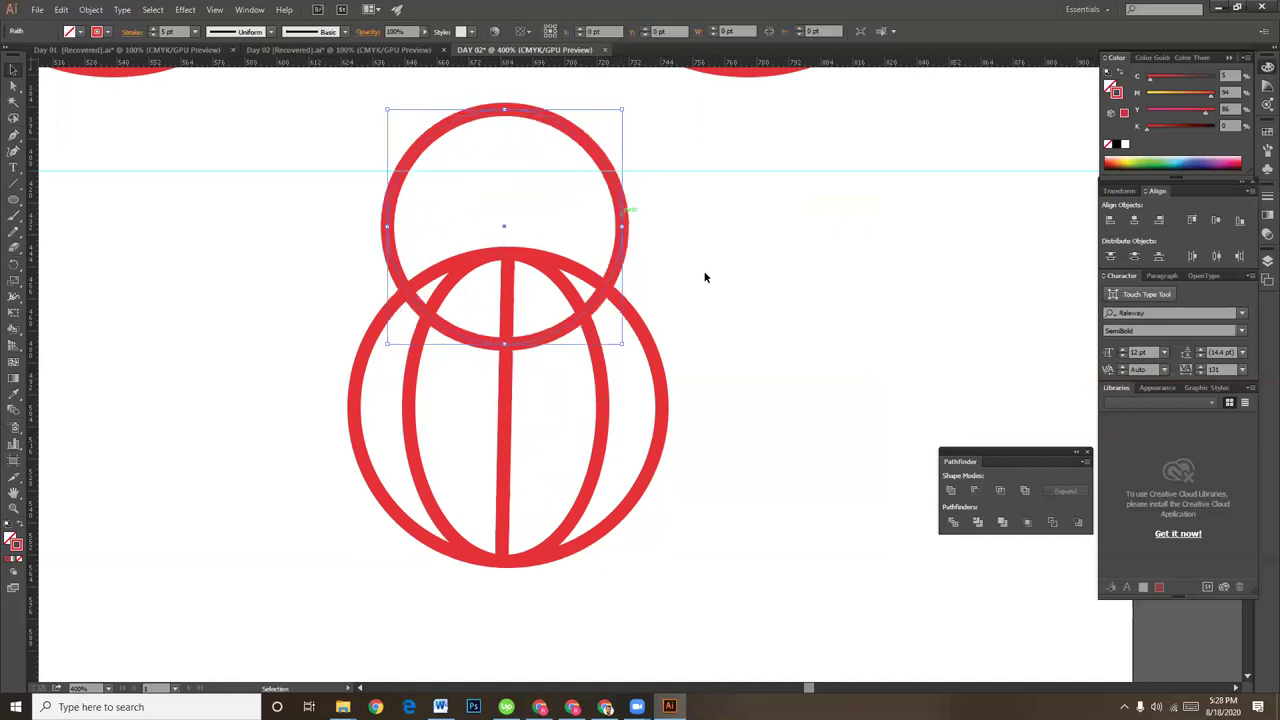
{"action": "key", "text": "Up"}
{"action": "key", "text": "Up"}
{"action": "key", "text": "Up"}
{"action": "key", "text": "Up"}
{"action": "key", "text": "Up"}
{"action": "key", "text": "Up"}
{"action": "key", "text": "Up"}
{"action": "key", "text": "Up"}
{"action": "key", "text": "Down"}
{"action": "key", "text": "Down"}
{"action": "key", "text": "Down"}
{"action": "key", "text": "Down"}
{"action": "key", "text": "Down"}
{"action": "key", "text": "Down"}
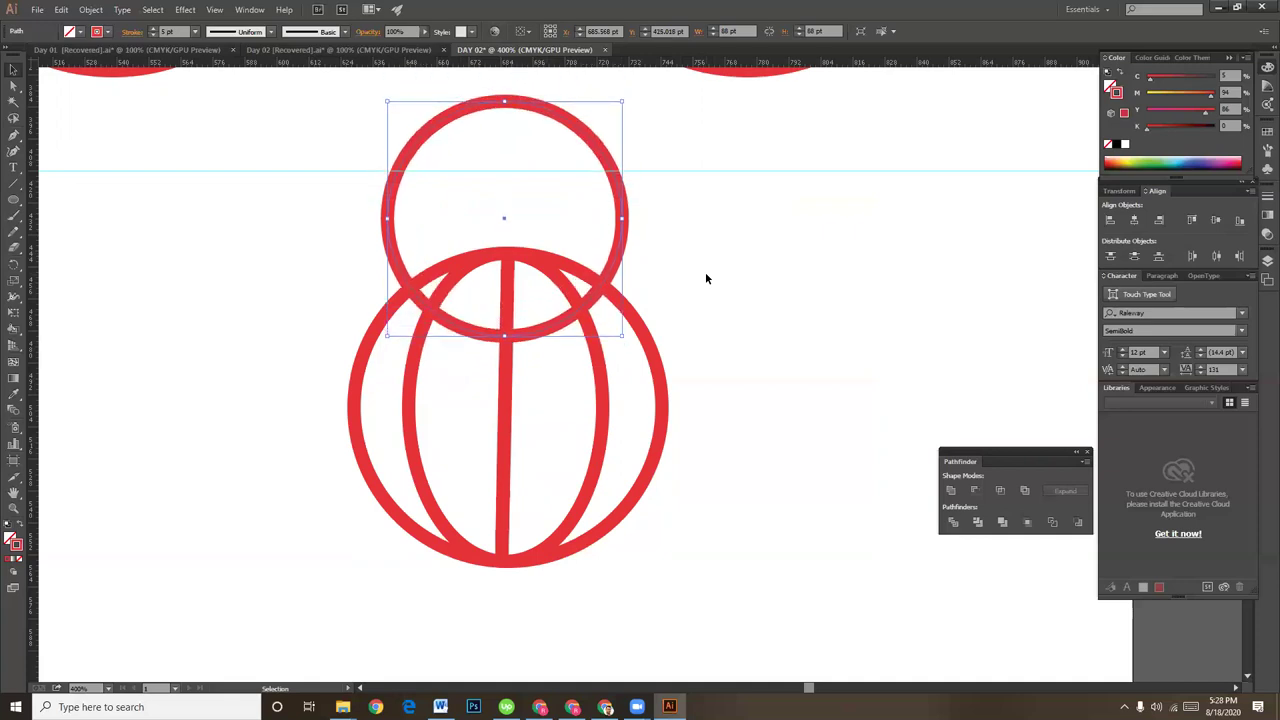
{"action": "left_click", "coordinate": [706, 273]}
{"action": "left_click", "coordinate": [623, 248]}
{"action": "key", "text": "ctrl+minus"}
- Copy the top circle straight down so it overlaps the globe's bottom
{"action": "scroll", "coordinate": [704, 299], "scroll_direction": "down", "scroll_amount": 3}
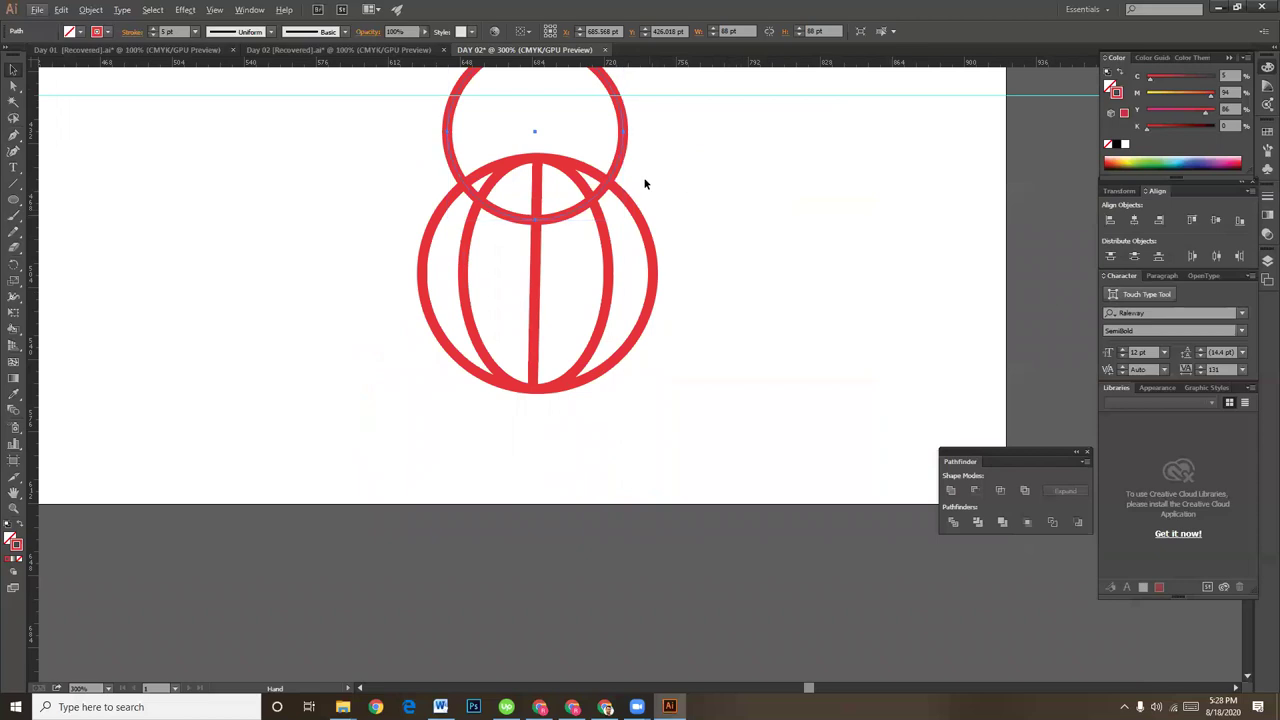
{"action": "left_click_drag", "start_coordinate": [623, 242], "coordinate": [644, 452]}
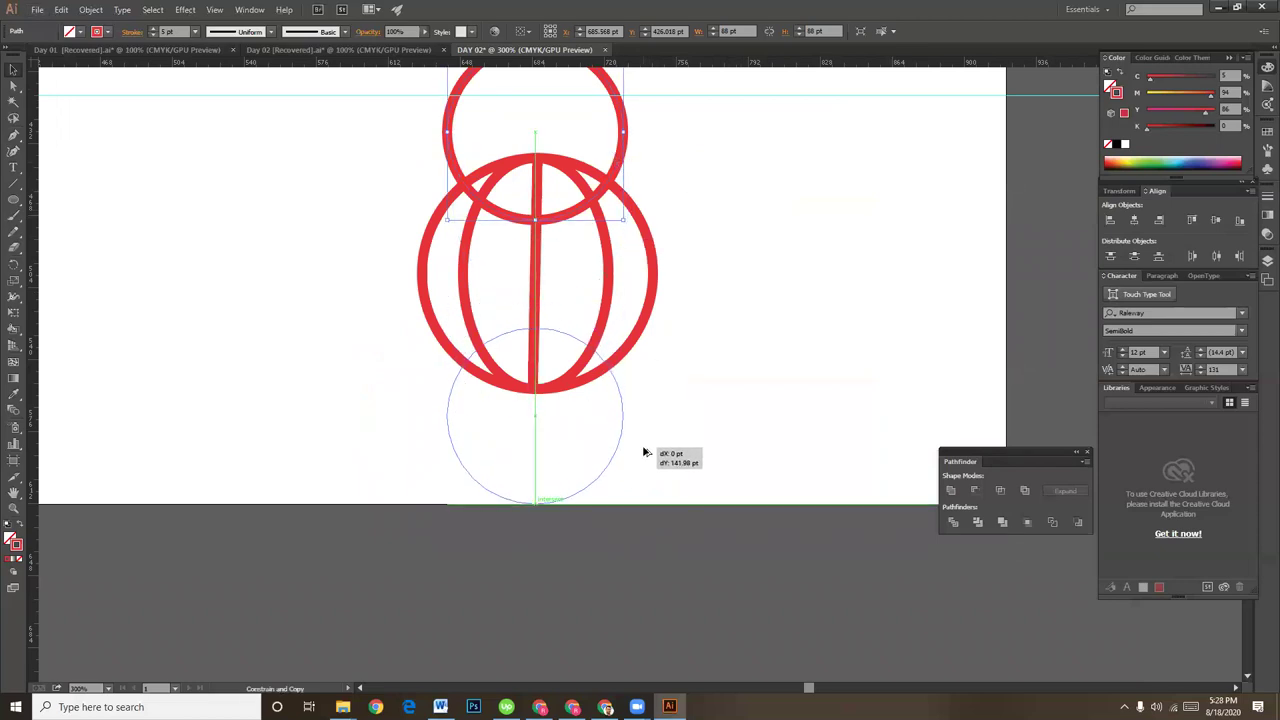
{"action": "left_click_drag", "start_coordinate": [644, 452], "coordinate": [707, 462]}
{"action": "left_click", "coordinate": [723, 443]}
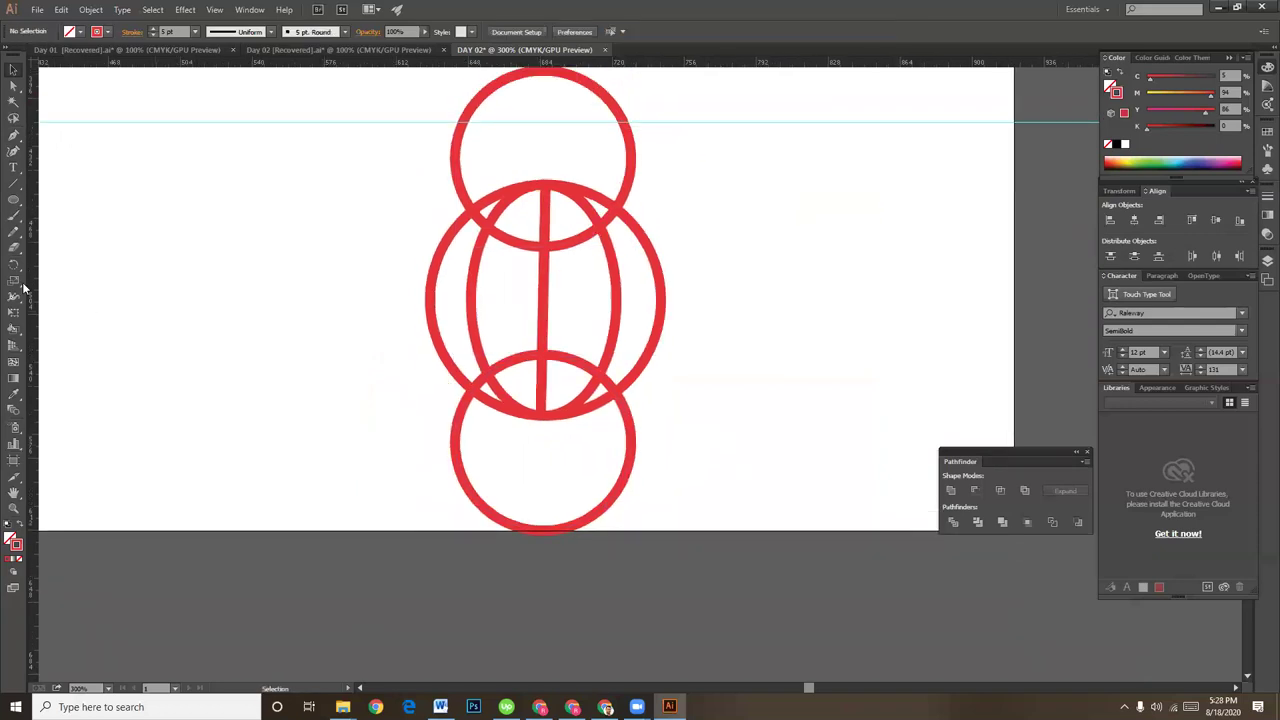
- Draw a horizontal line from the globe's left edge to its right edge
{"action": "key", "text": "p"}
{"action": "left_click", "coordinate": [428, 300]}
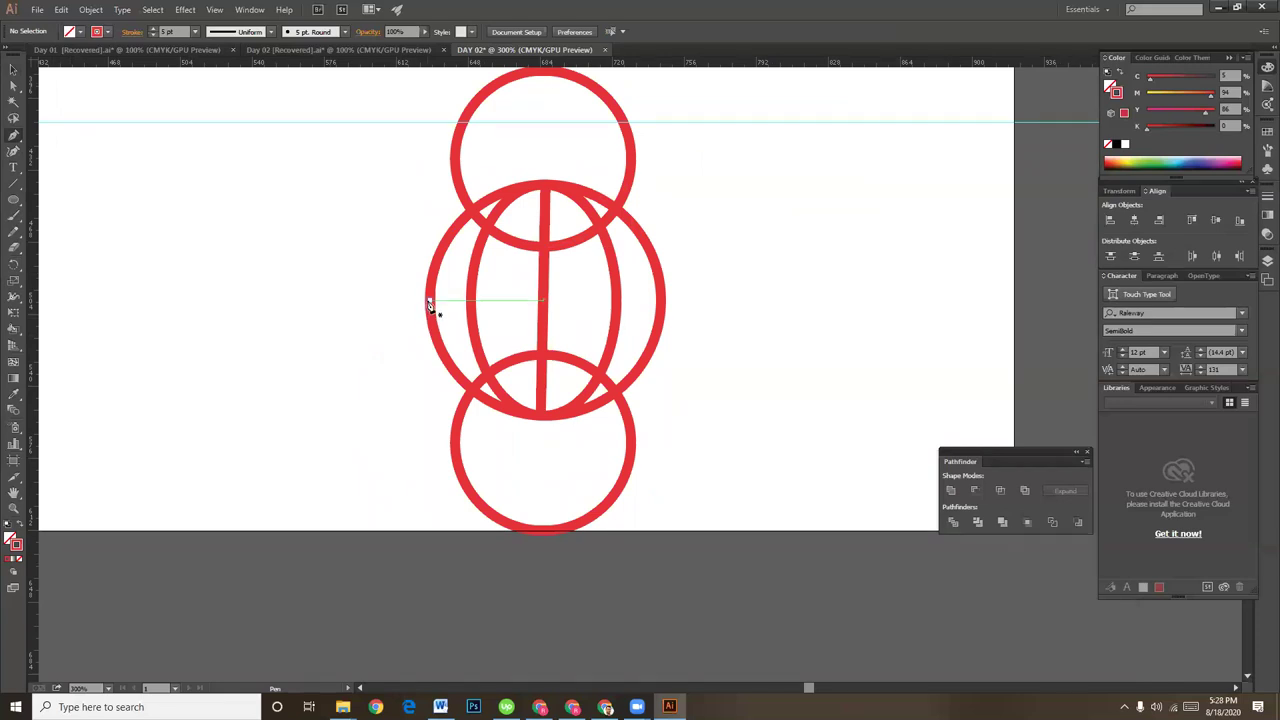
{"action": "left_click", "coordinate": [662, 300]}
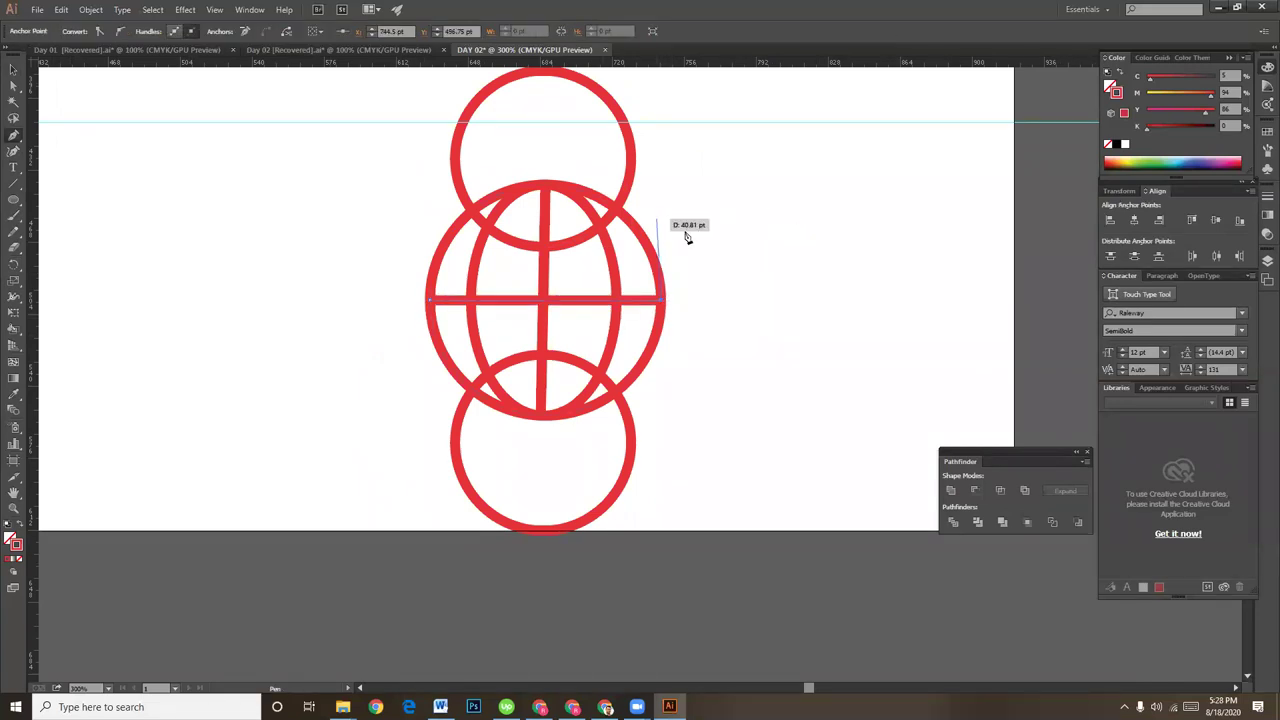
{"action": "left_click", "coordinate": [726, 261], "text": "ctrl"}
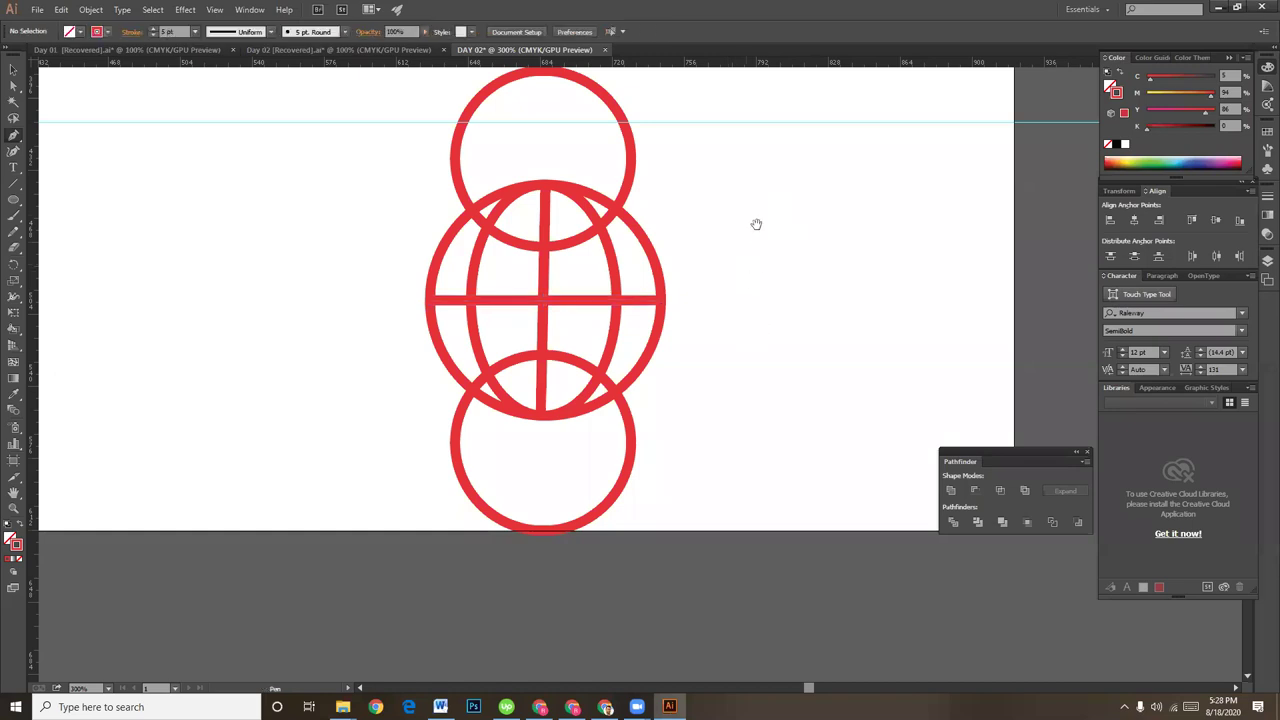
{"action": "left_click_drag", "start_coordinate": [756, 224], "coordinate": [757, 309]}
- Add an anchor where the top circle meets the globe and delete its upper arc segments
{"action": "key", "text": "ctrl+equal"}
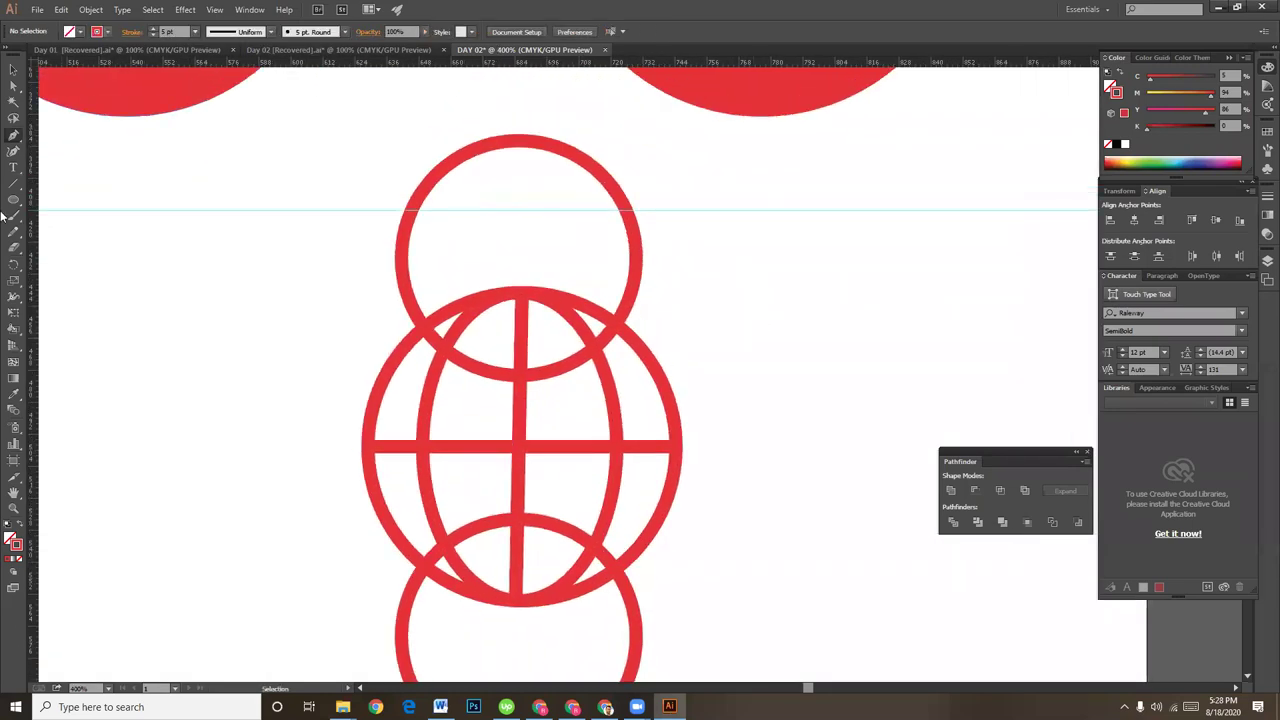
{"action": "left_click", "coordinate": [13, 86]}
{"action": "left_click", "coordinate": [547, 177]}
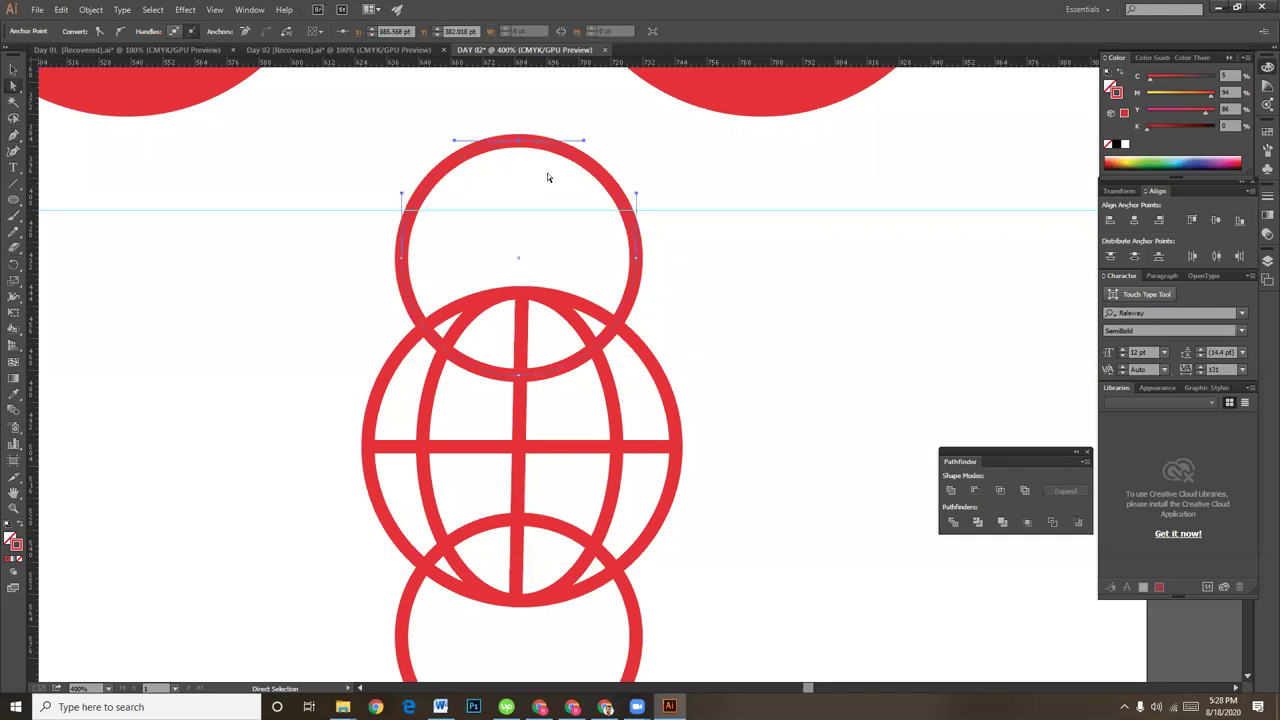
{"action": "key", "text": "p"}
{"action": "left_click", "coordinate": [720, 330], "text": "ctrl"}
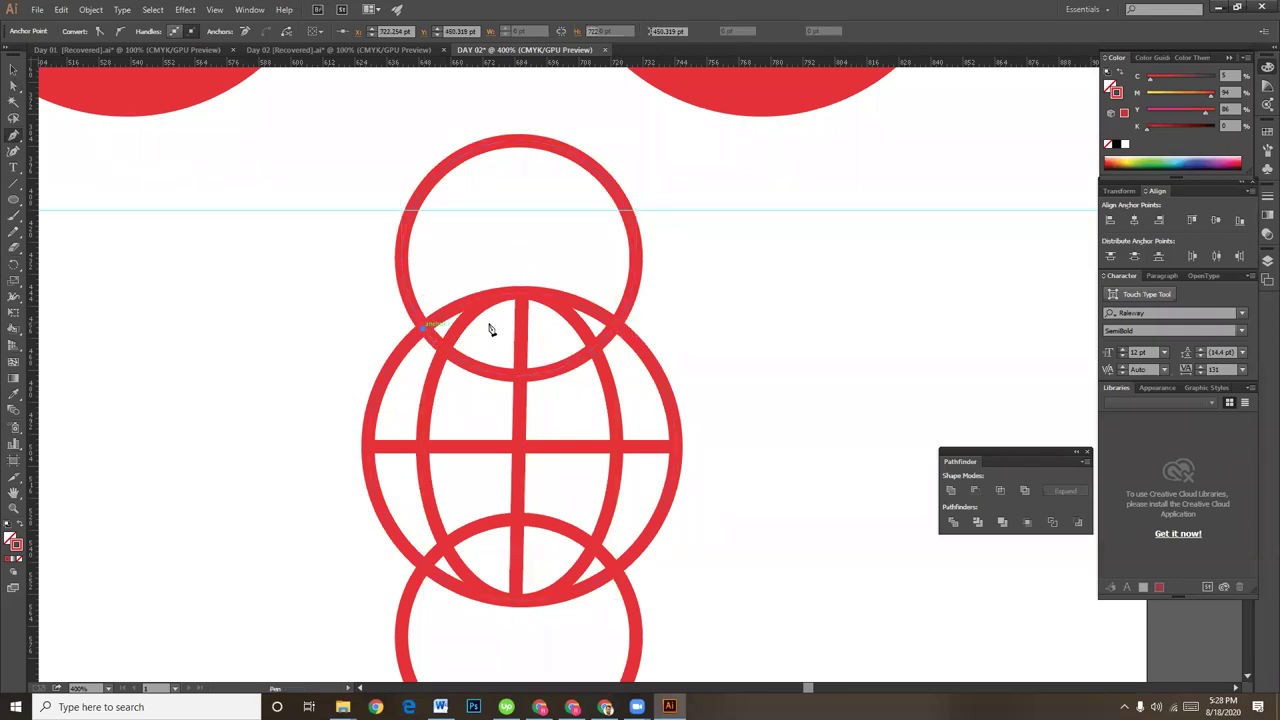
{"action": "left_click", "coordinate": [400, 240], "text": "ctrl"}
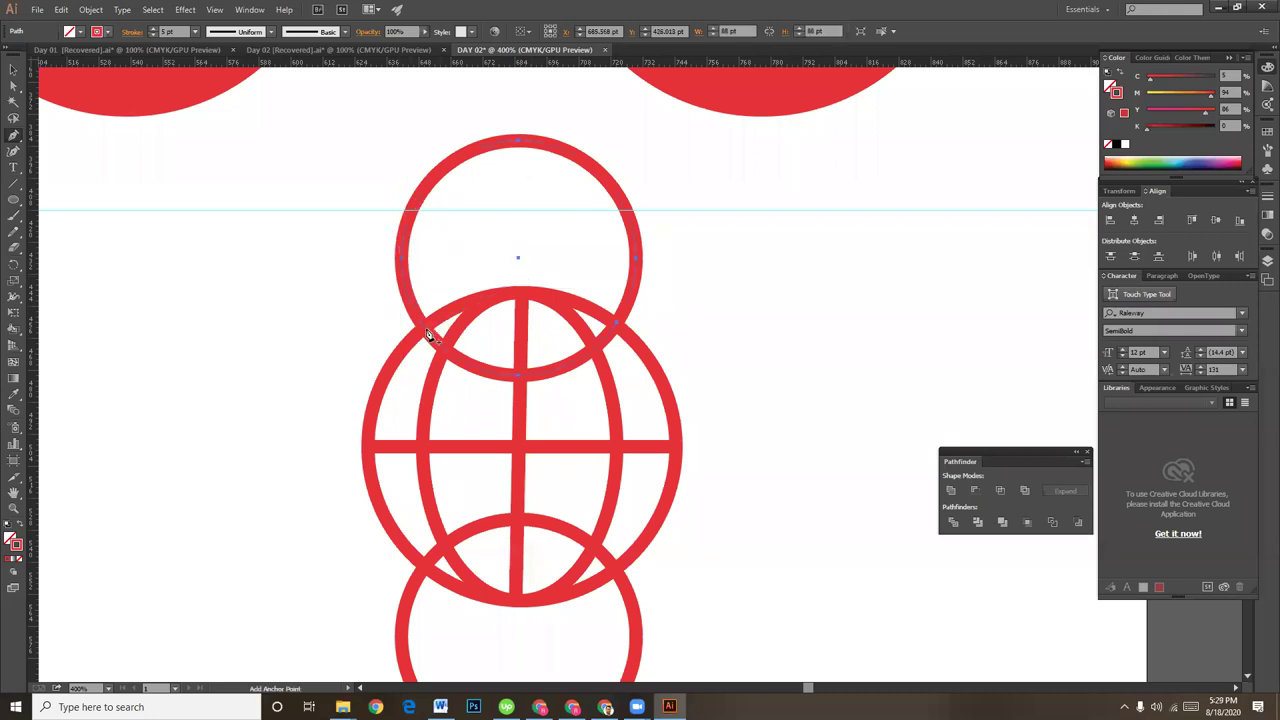
{"action": "left_click", "coordinate": [427, 332]}
{"action": "left_click", "coordinate": [13, 85]}
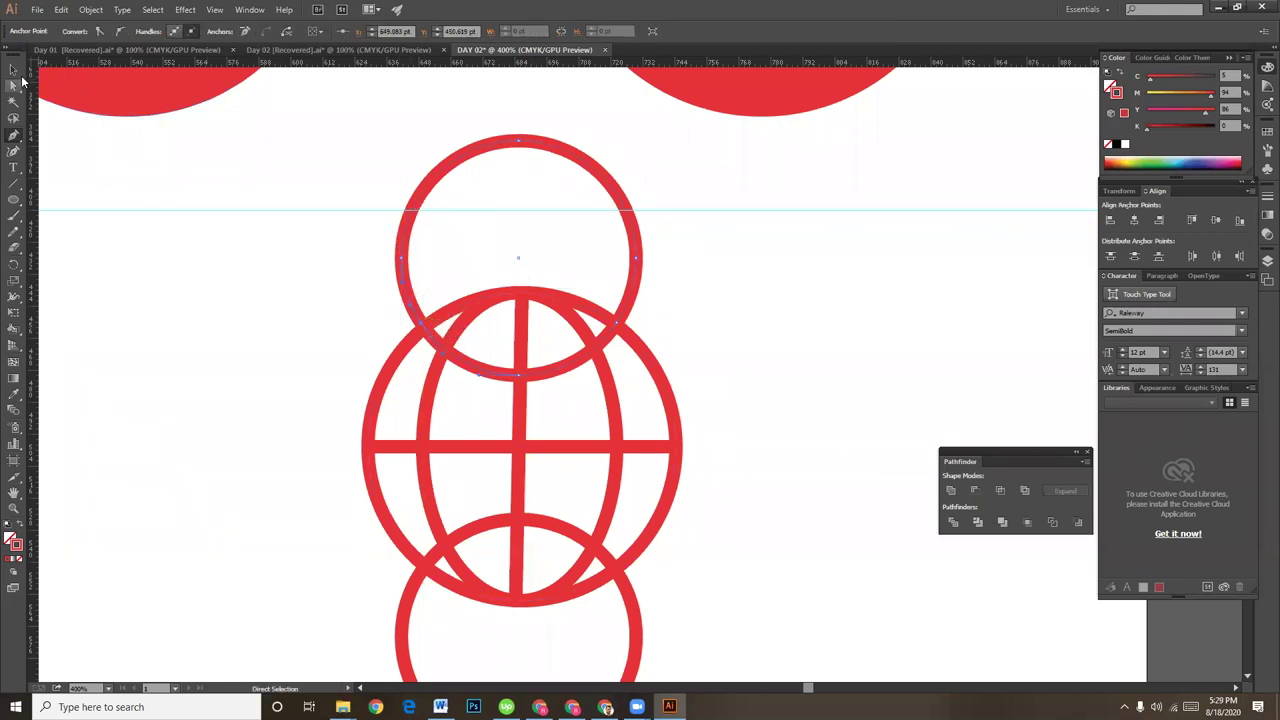
{"action": "left_click", "coordinate": [518, 139]}
{"action": "key", "text": "Delete"}
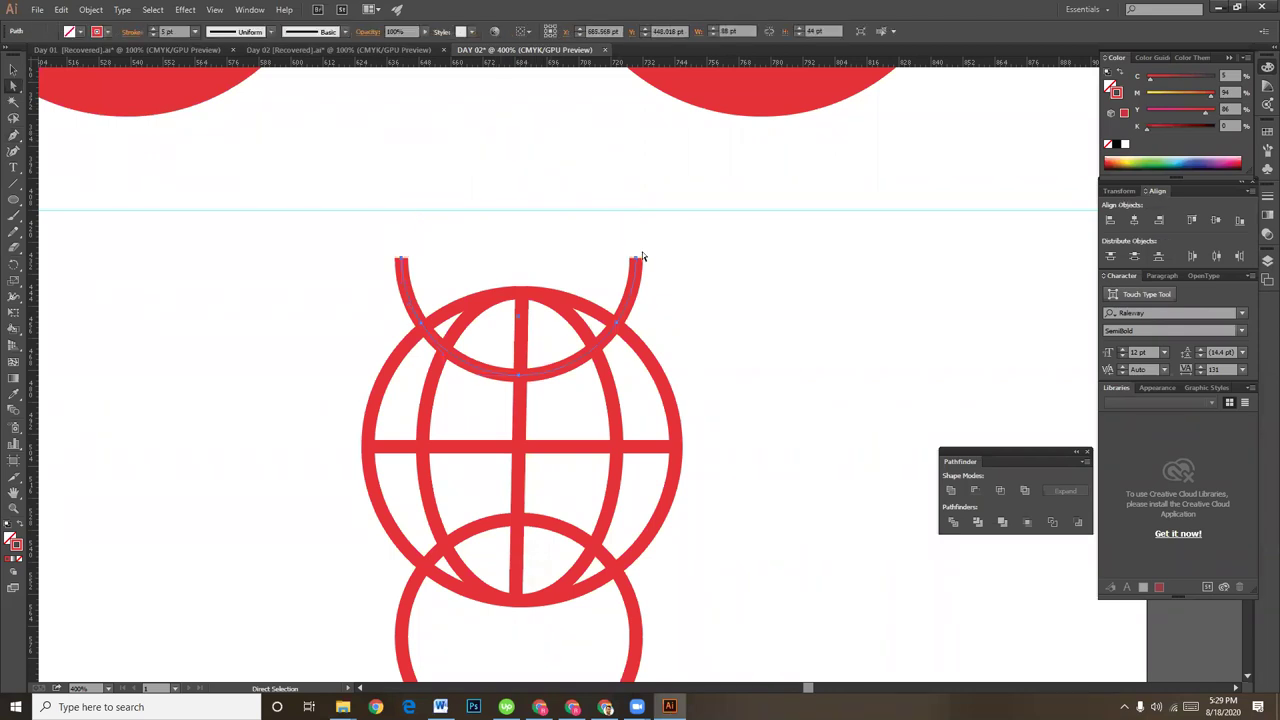
{"action": "key", "text": "Delete"}
{"action": "key", "text": "Delete"}
- Select and delete the bottom circle's lower half, leaving its upper arc
{"action": "left_click_drag", "start_coordinate": [788, 318], "coordinate": [788, 310]}
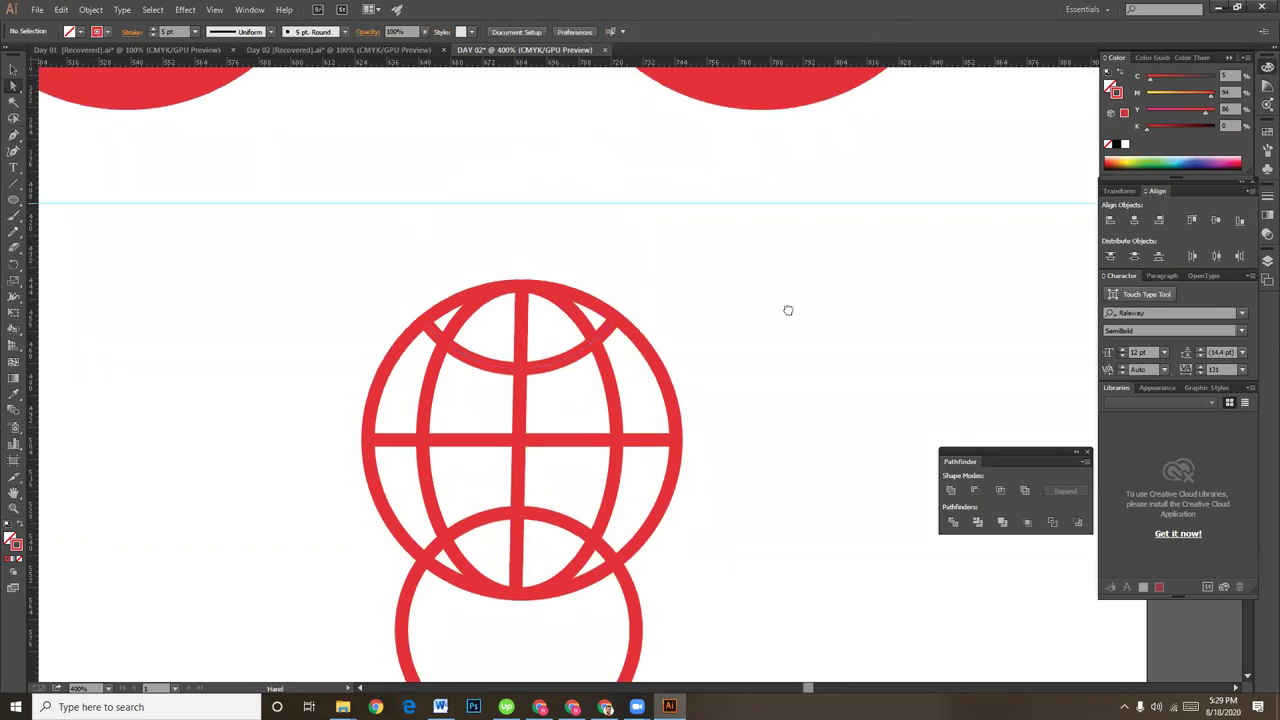
{"action": "scroll", "coordinate": [634, 368], "scroll_direction": "down", "scroll_amount": 5}
{"action": "scroll", "coordinate": [634, 370], "scroll_direction": "up", "scroll_amount": 1}
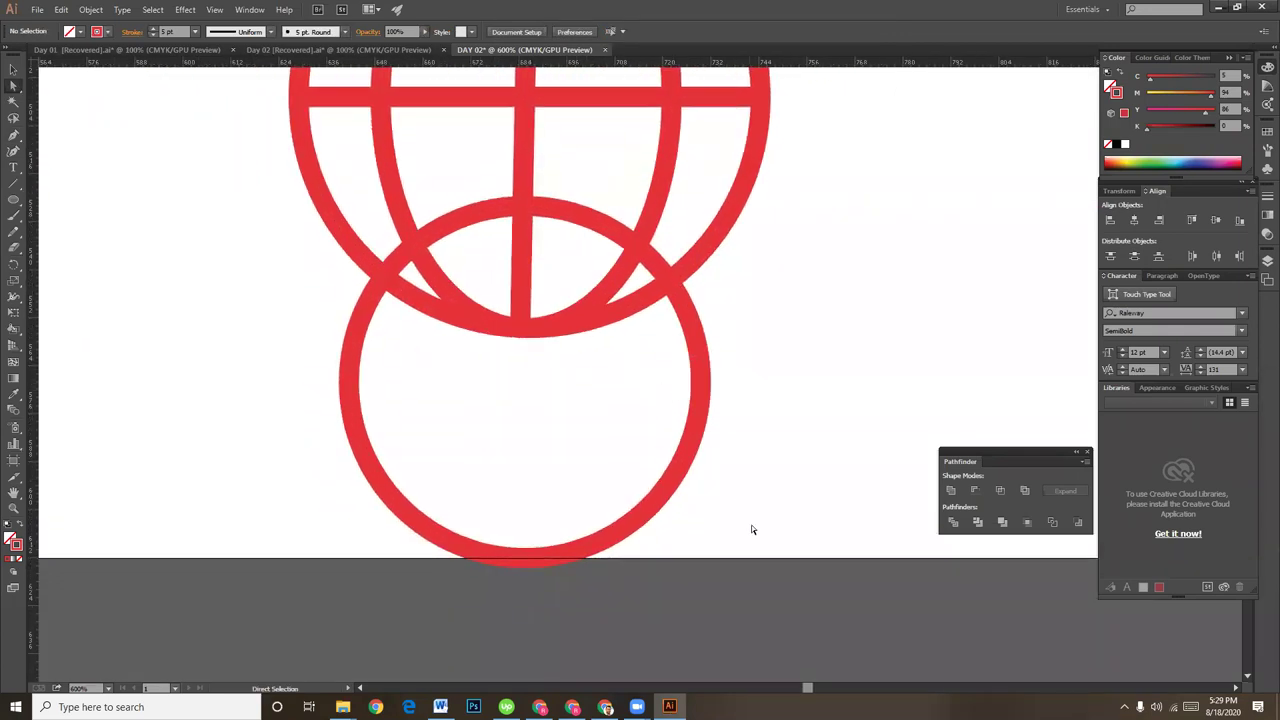
{"action": "left_click_drag", "start_coordinate": [735, 497], "coordinate": [634, 456]}
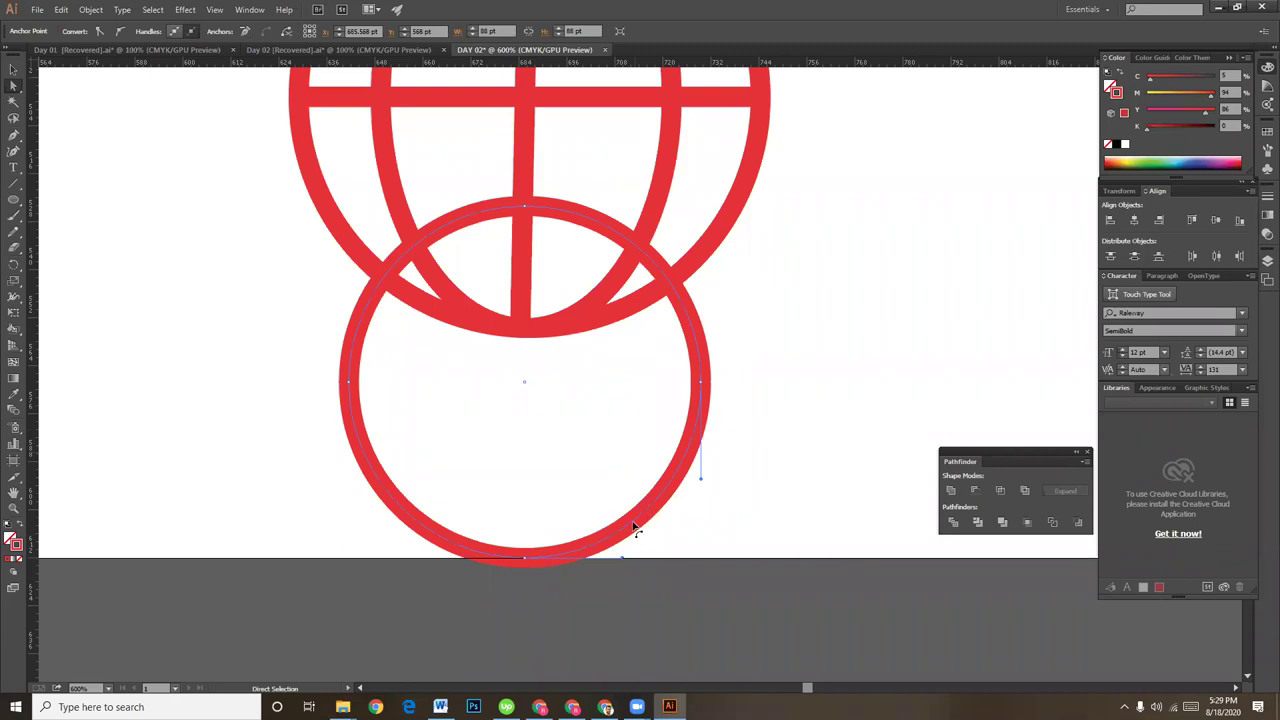
{"action": "left_click", "coordinate": [506, 545], "text": "shift"}
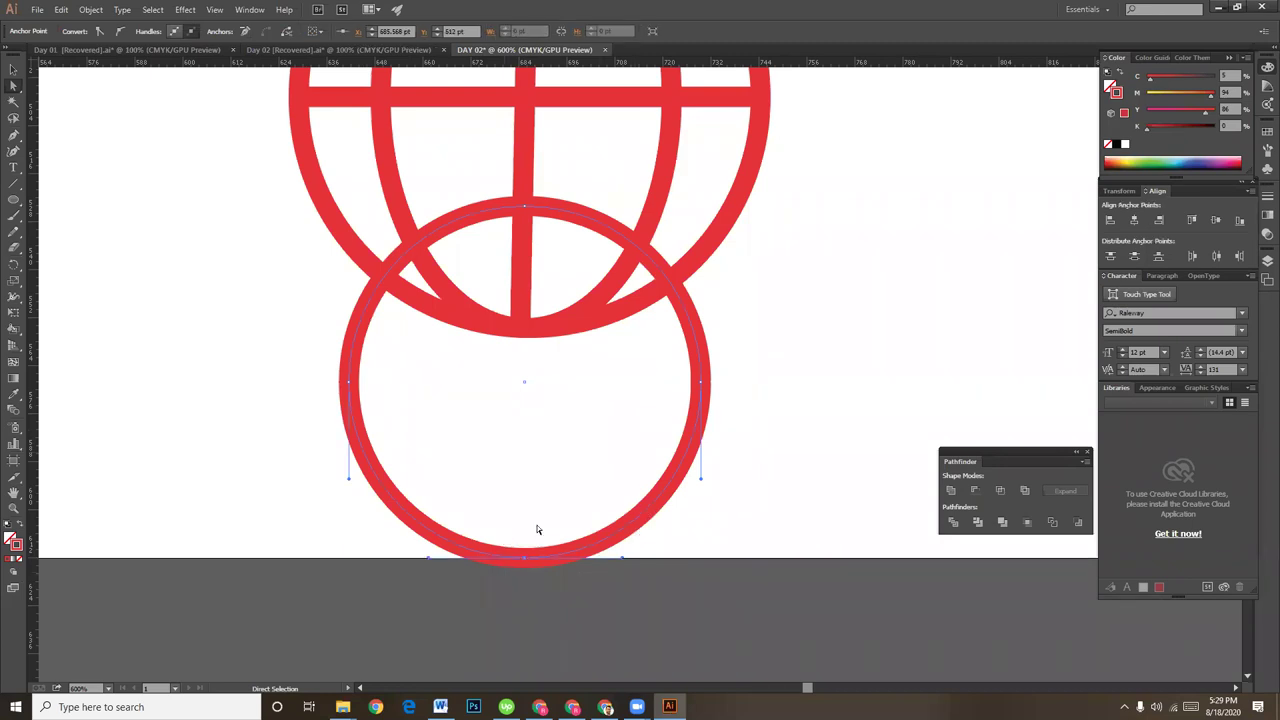
{"action": "key", "text": "Delete"}
{"action": "key", "text": "ctrl+minus"}
{"action": "key", "text": "ctrl+minus"}
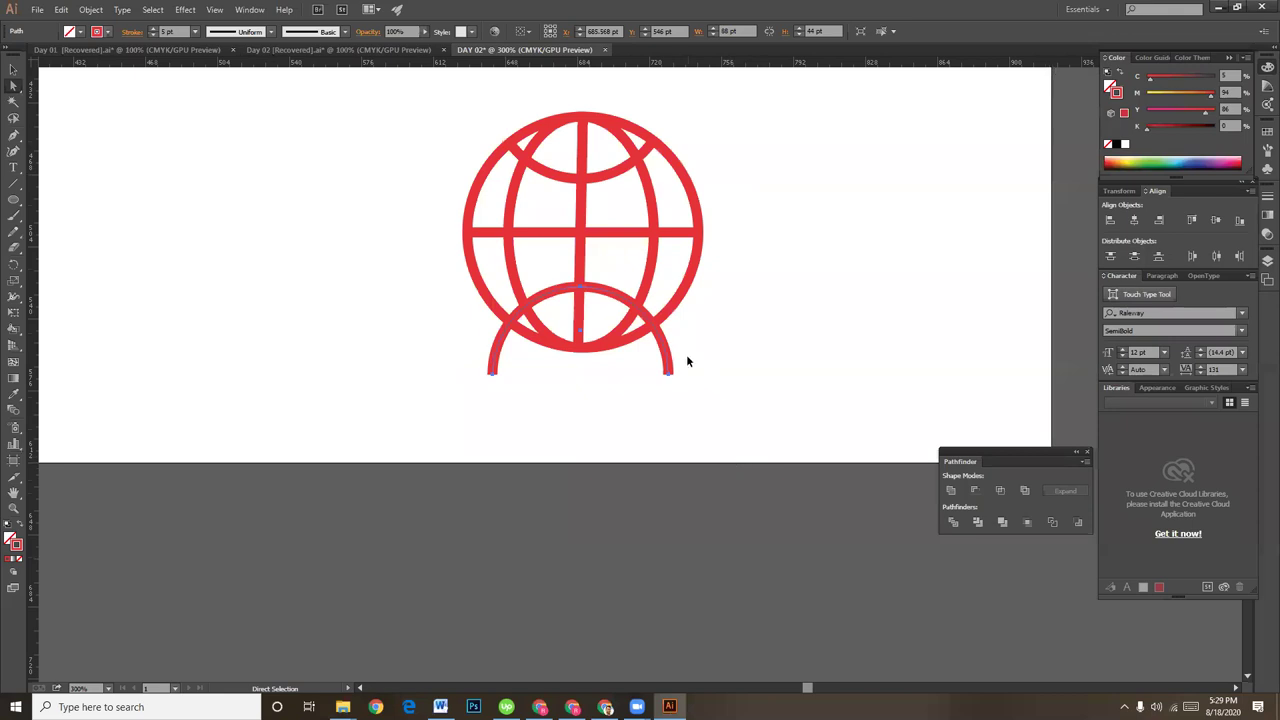
{"action": "key", "text": "ctrl+plus"}
{"action": "key", "text": "ctrl+plus"}
- Add anchors on both sides of the bottom arc and delete the tails below the globe
{"action": "key", "text": "p"}
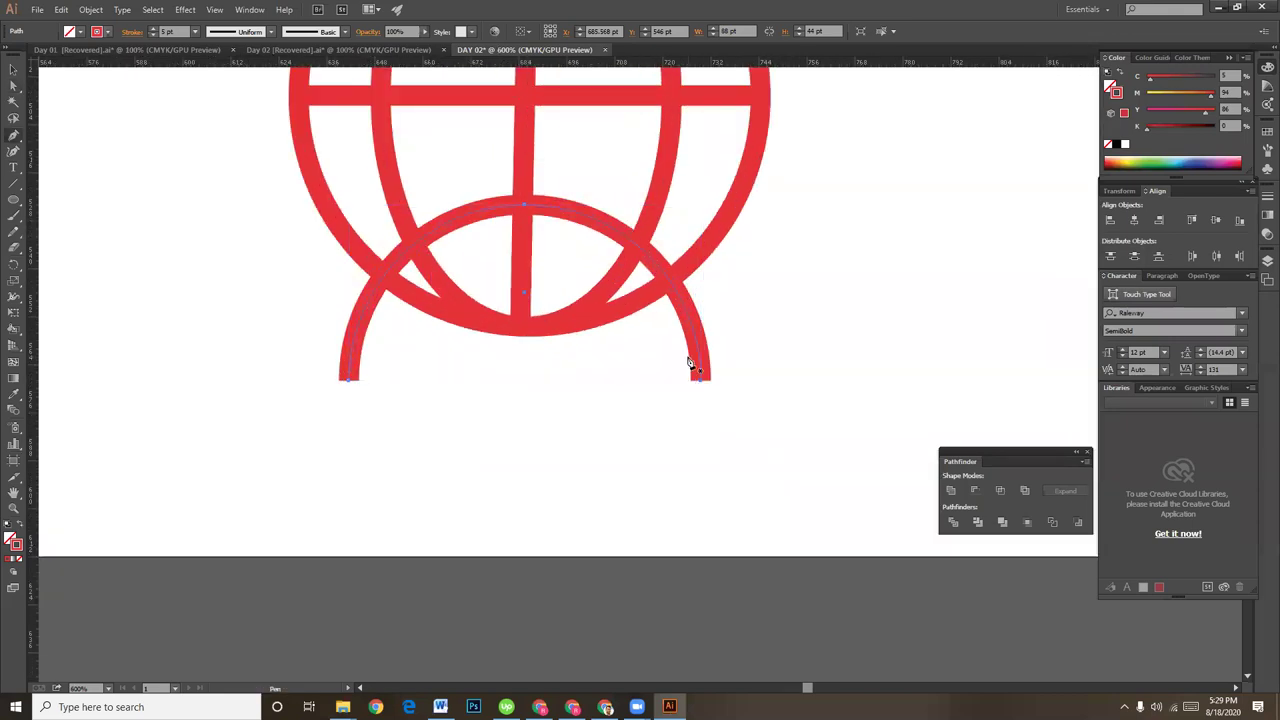
{"action": "left_click", "coordinate": [668, 286]}
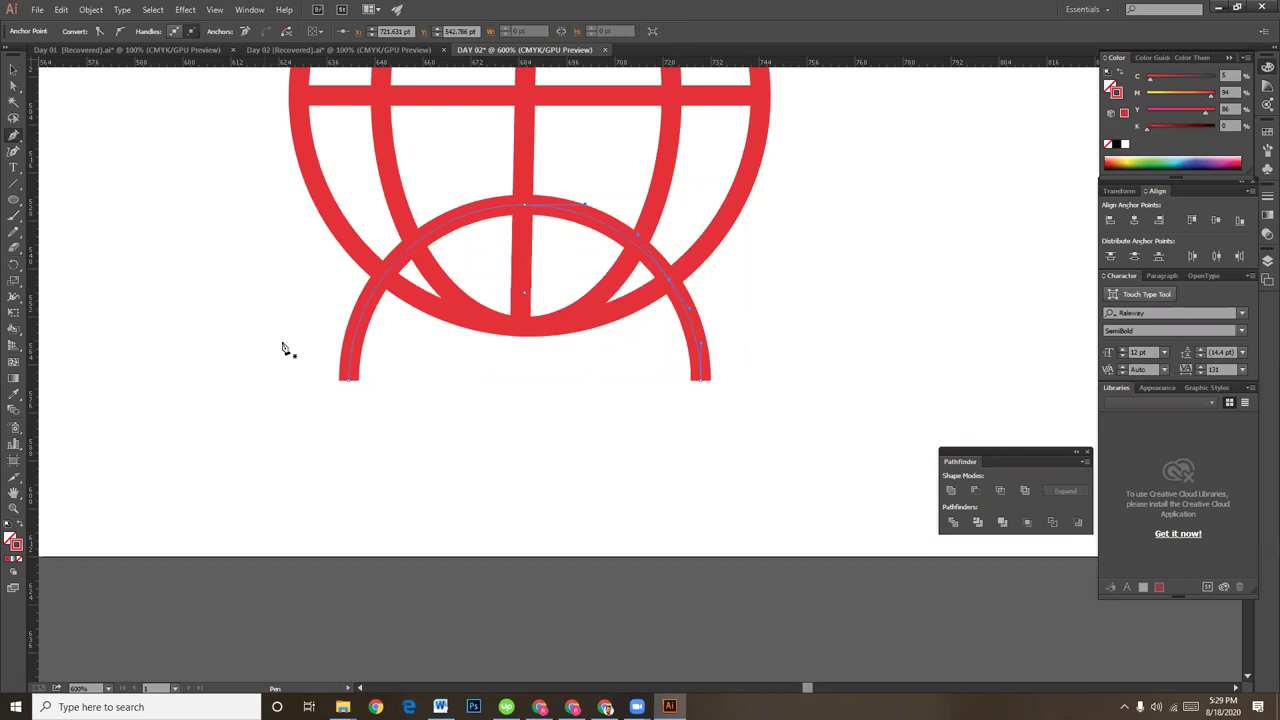
{"action": "left_click", "coordinate": [380, 284]}
{"action": "left_click", "coordinate": [13, 85]}
{"action": "left_click_drag", "start_coordinate": [382, 402], "coordinate": [310, 366]}
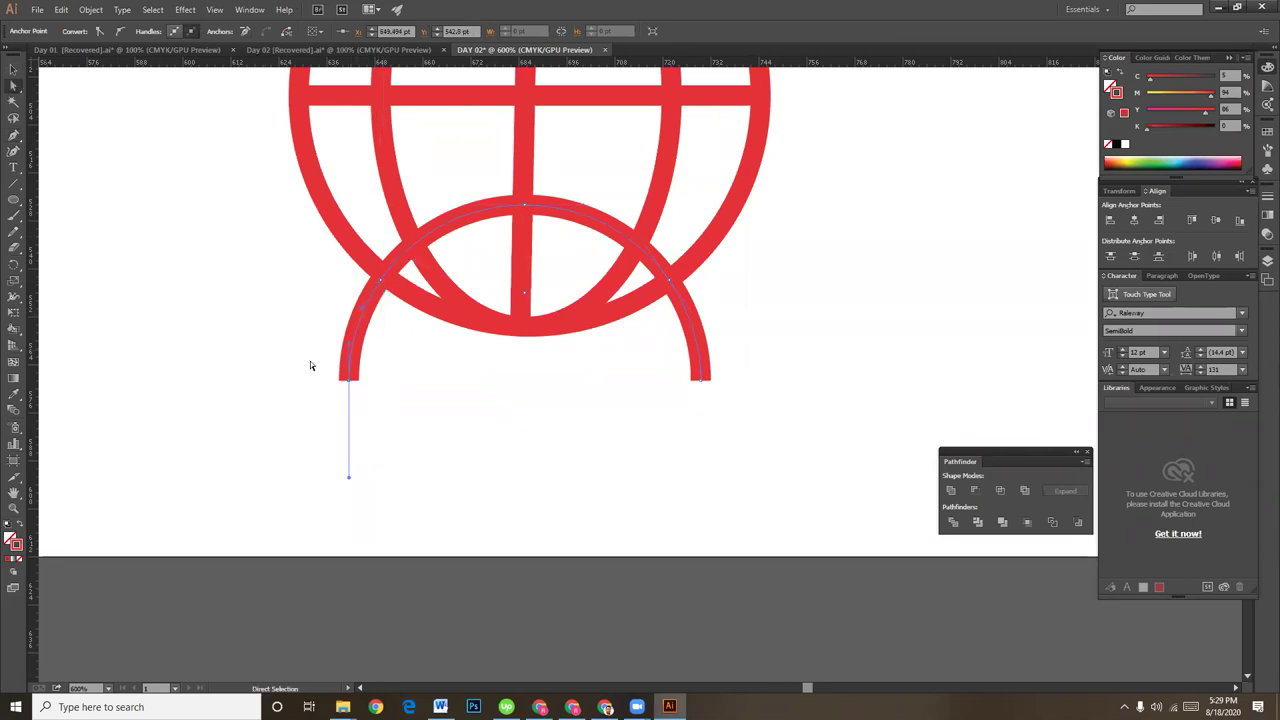
{"action": "key", "text": "Delete"}
{"action": "left_click_drag", "start_coordinate": [738, 419], "coordinate": [665, 384]}
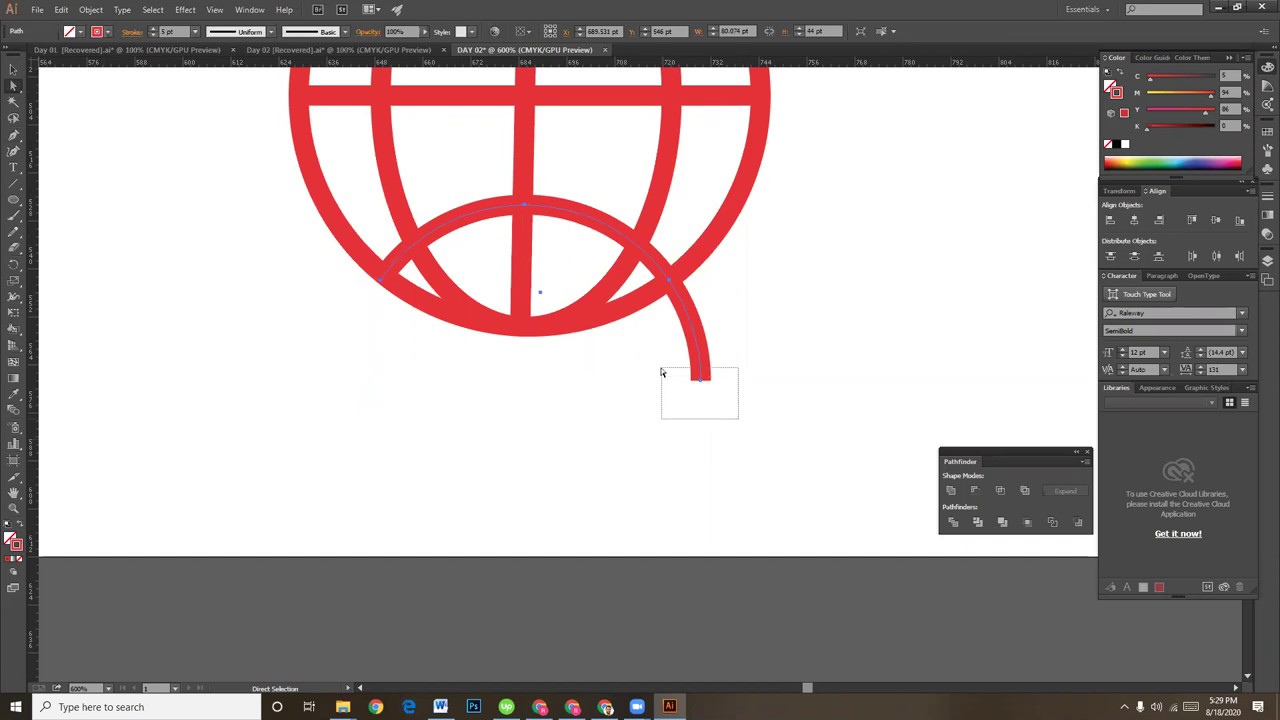
{"action": "key", "text": "Delete"}
{"action": "left_click", "coordinate": [790, 366]}
{"action": "key", "text": "ctrl+minus"}
{"action": "key", "text": "ctrl+minus"}
- Turn the globe's strokes white and drag it onto the empty fourth red circle
{"action": "key", "text": "ctrl+minus"}
{"action": "key", "text": "ctrl+minus"}
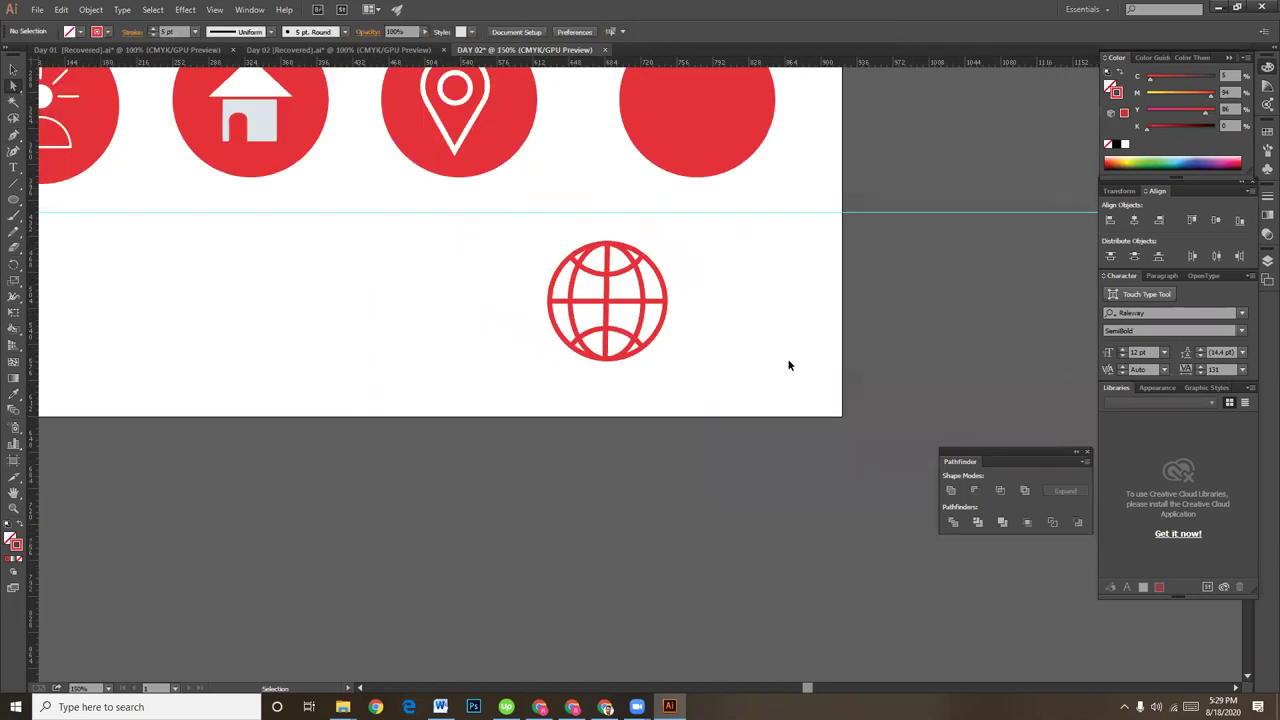
{"action": "key", "text": "ctrl+minus"}
{"action": "scroll", "coordinate": [786, 360], "scroll_direction": "right", "scroll_amount": 3}
{"action": "left_click", "coordinate": [14, 69]}
{"action": "left_click_drag", "start_coordinate": [430, 281], "coordinate": [586, 348]}
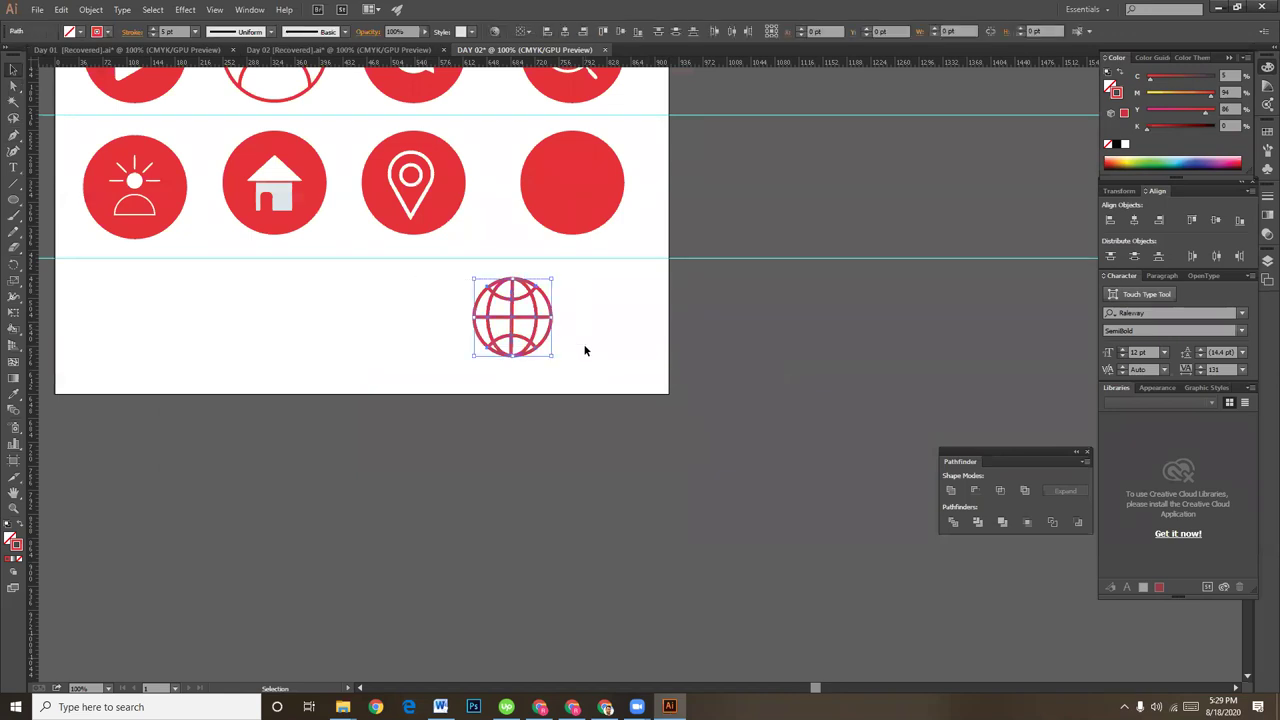
{"action": "left_click", "coordinate": [1124, 146]}
{"action": "left_click_drag", "start_coordinate": [517, 297], "coordinate": [577, 162]}
{"action": "key", "text": "ctrl+plus"}
{"action": "key", "text": "ctrl+plus"}
{"action": "key", "text": "ctrl+plus"}
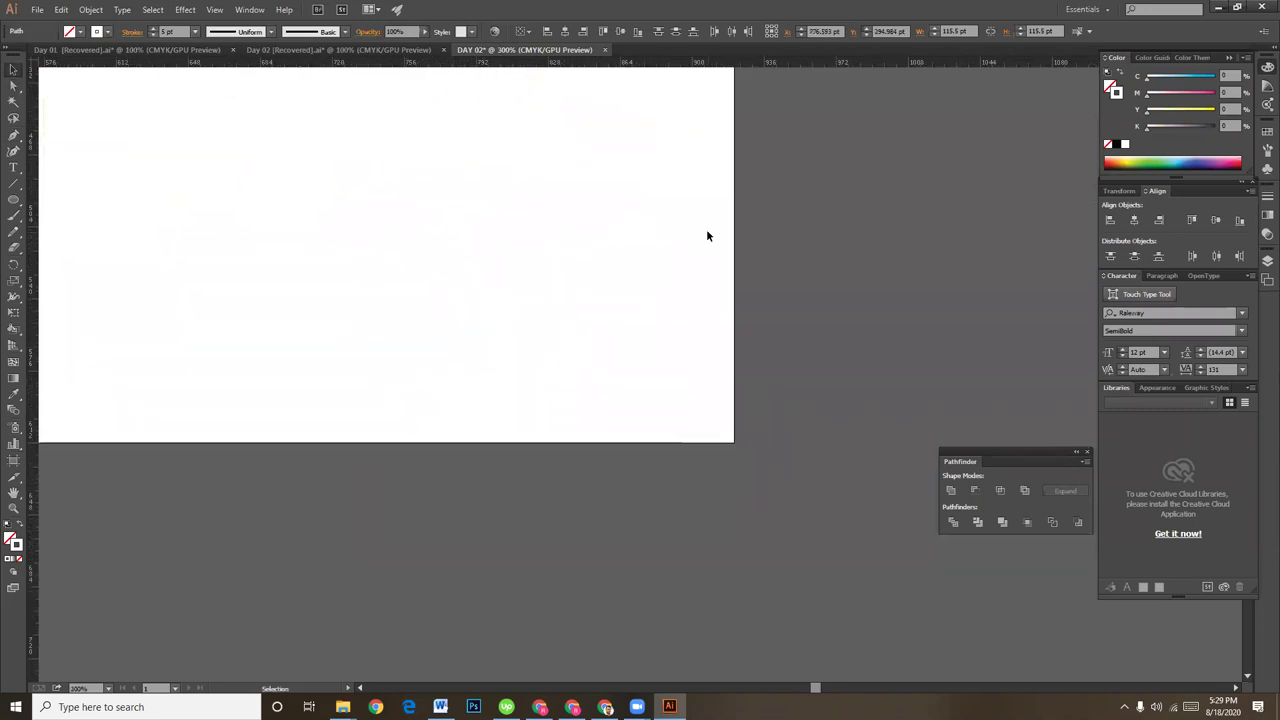
{"action": "scroll", "coordinate": [714, 617], "scroll_direction": "up", "scroll_amount": 5}
{"action": "scroll", "coordinate": [706, 560], "scroll_direction": "up", "scroll_amount": 5}
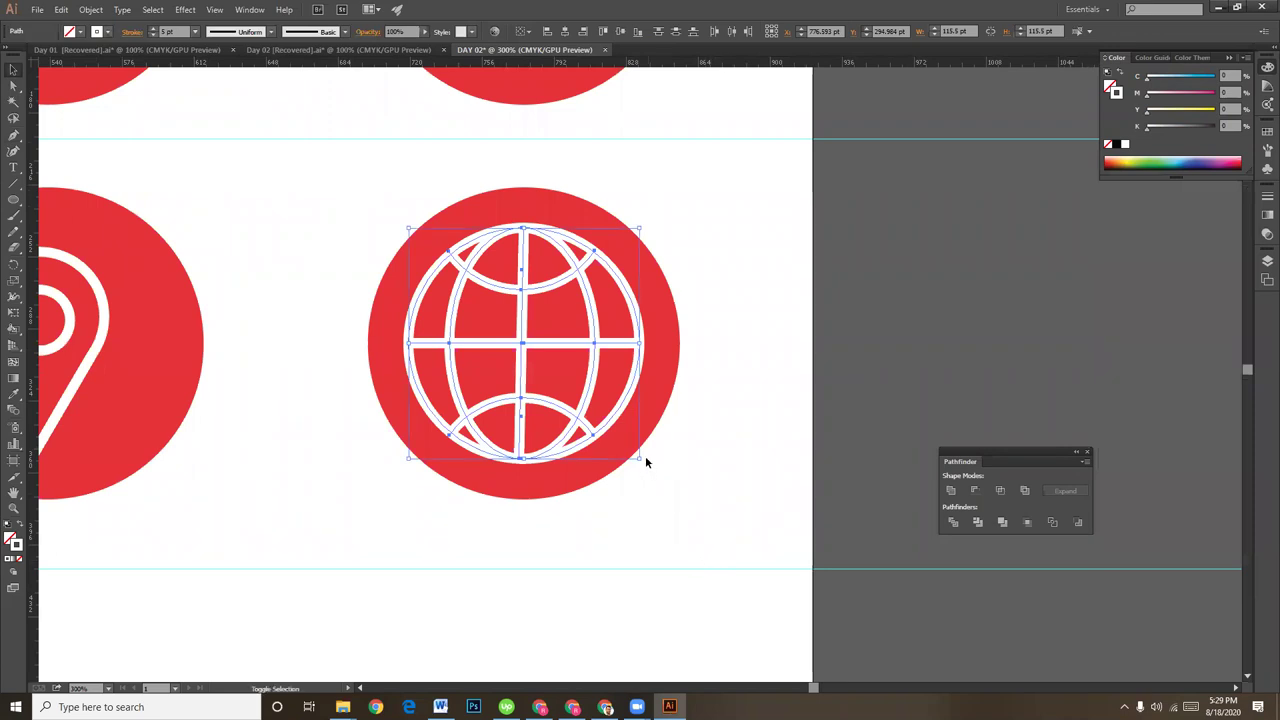
- Shrink the globe so it sits inside the red circle
{"action": "left_click_drag", "start_coordinate": [640, 457], "coordinate": [621, 440]}
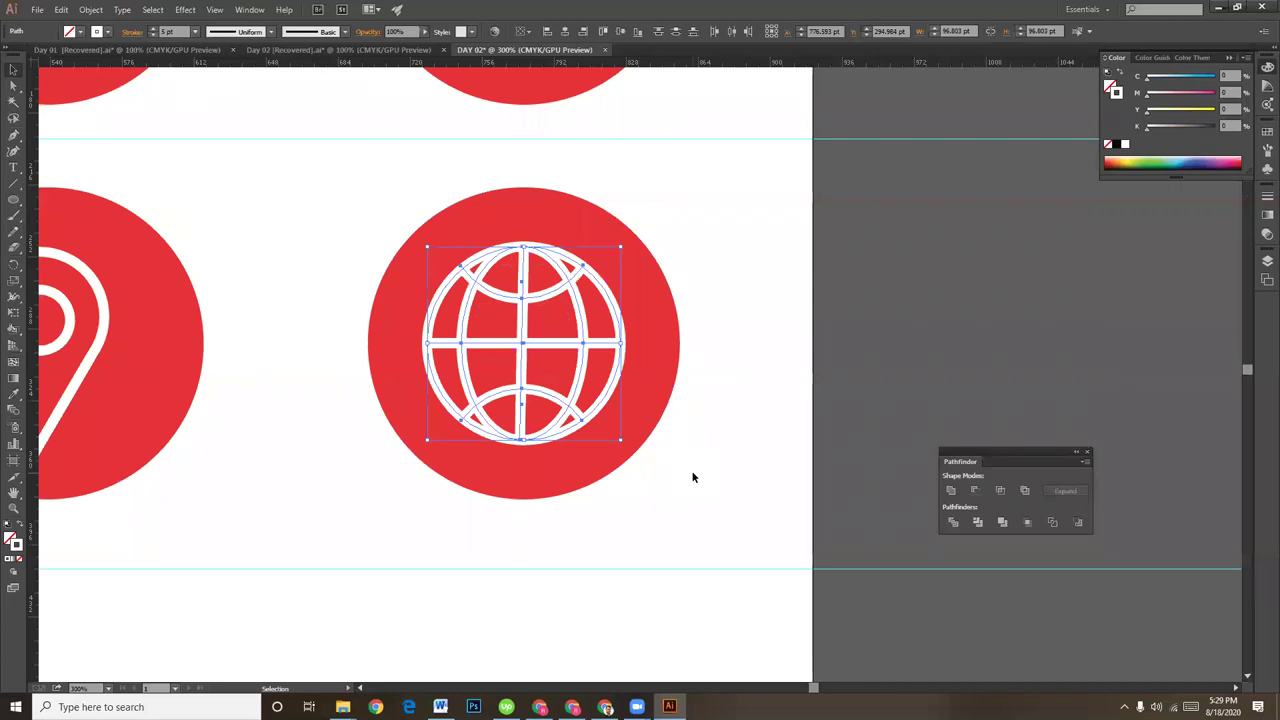
{"action": "left_click", "coordinate": [693, 478]}
{"action": "key", "text": "a"}
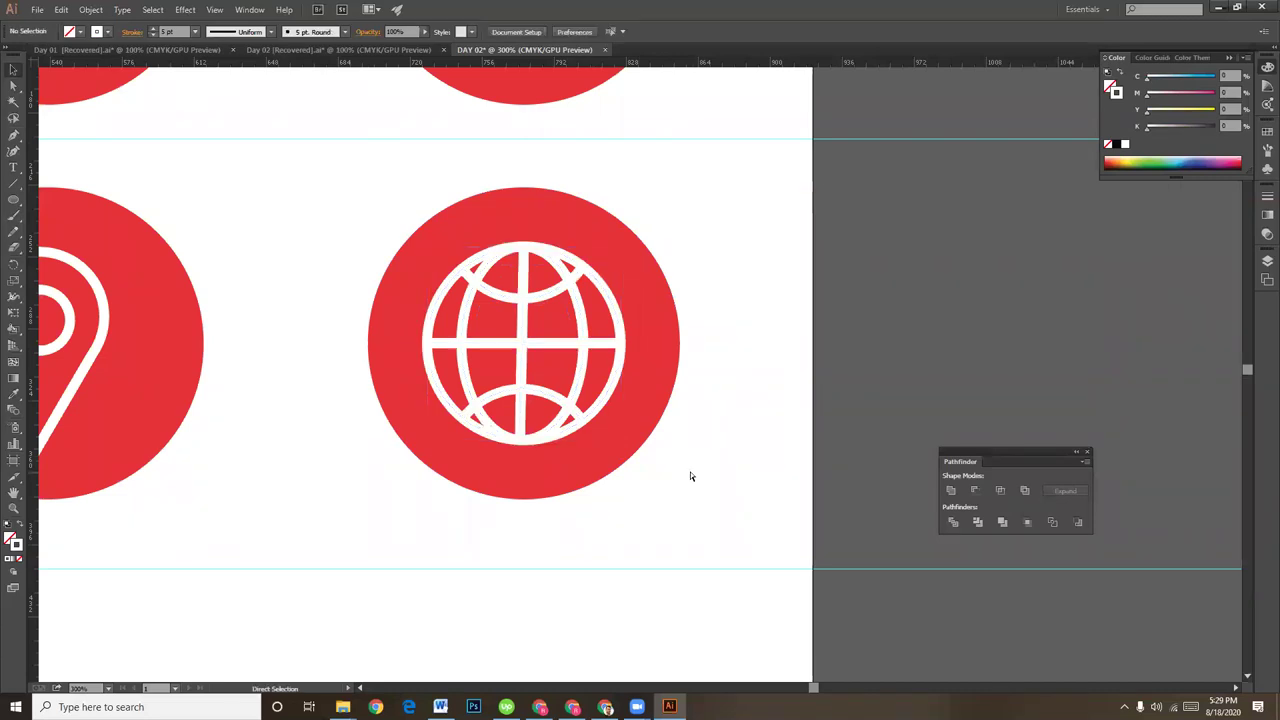
{"action": "key", "text": "ctrl+1"}
{"action": "key", "text": "ctrl+minus"}
{"action": "key", "text": "v"}
{"action": "key", "text": "ctrl+equal"}
{"action": "key", "text": "ctrl+equal"}
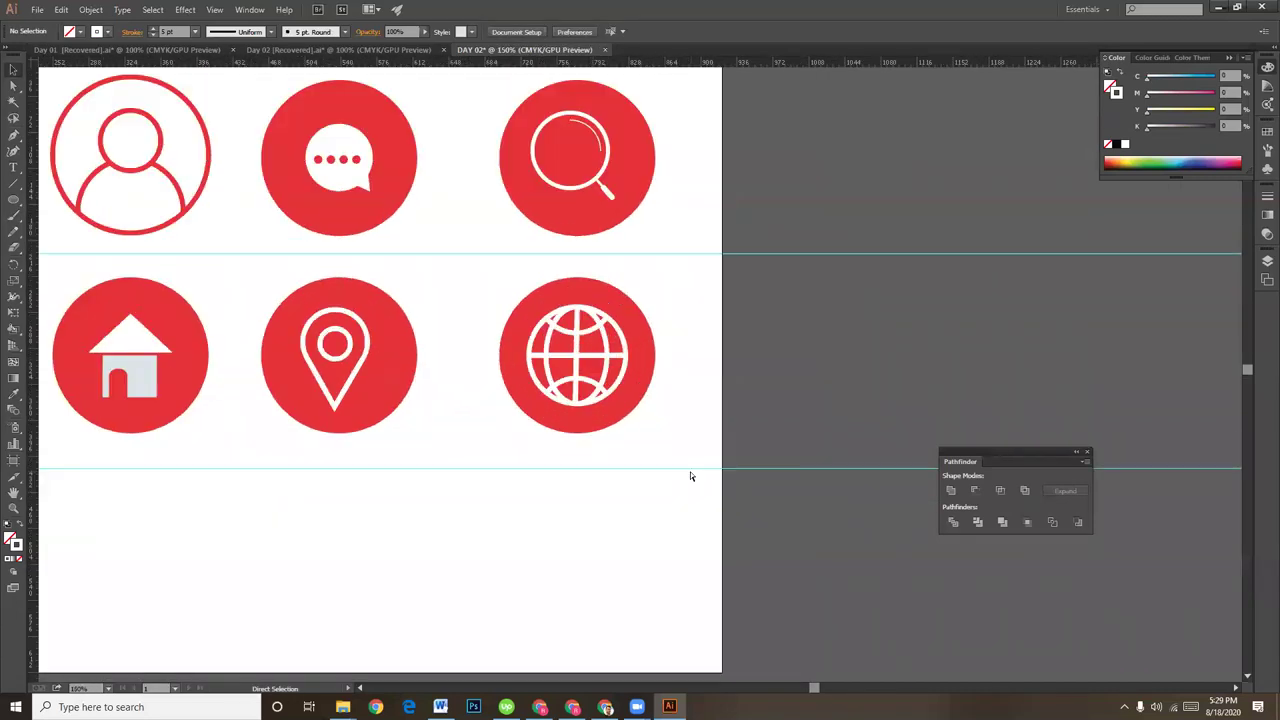
{"action": "key", "text": "ctrl+equal"}
- Delete the red backing disc and set the globe's stroke to red
{"action": "left_click", "coordinate": [651, 353]}
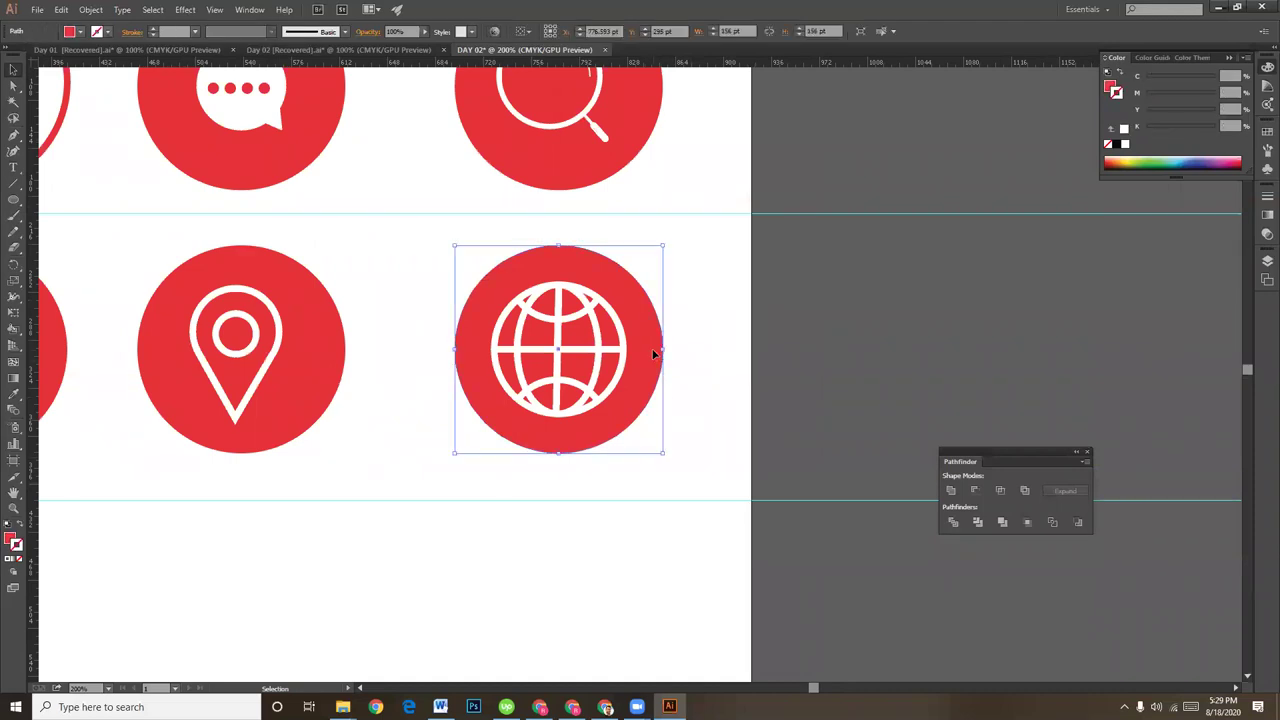
{"action": "key", "text": "Delete"}
{"action": "key", "text": "ctrl+z"}
{"action": "left_click", "coordinate": [1124, 112]}
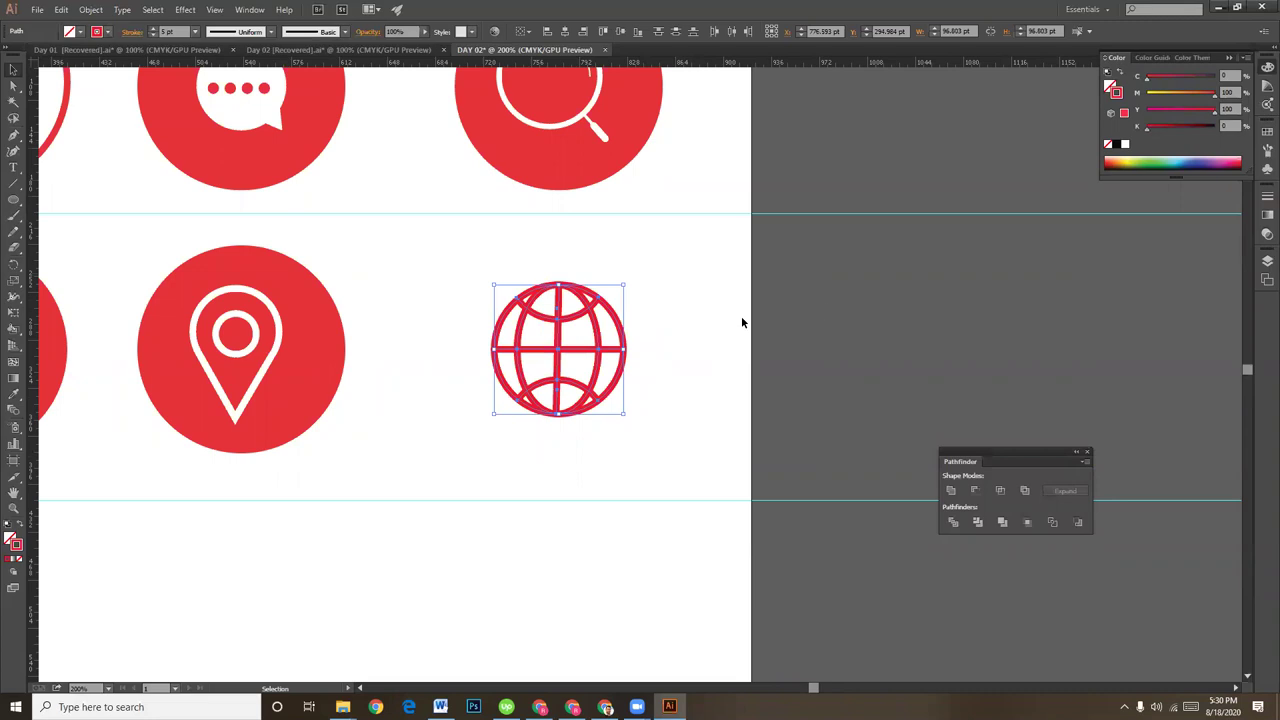
- Scale the red globe up to about 165 pt to fill the icon spot
{"action": "left_click_drag", "start_coordinate": [457, 257], "coordinate": [641, 416]}
{"action": "left_click_drag", "start_coordinate": [622, 286], "coordinate": [671, 240]}
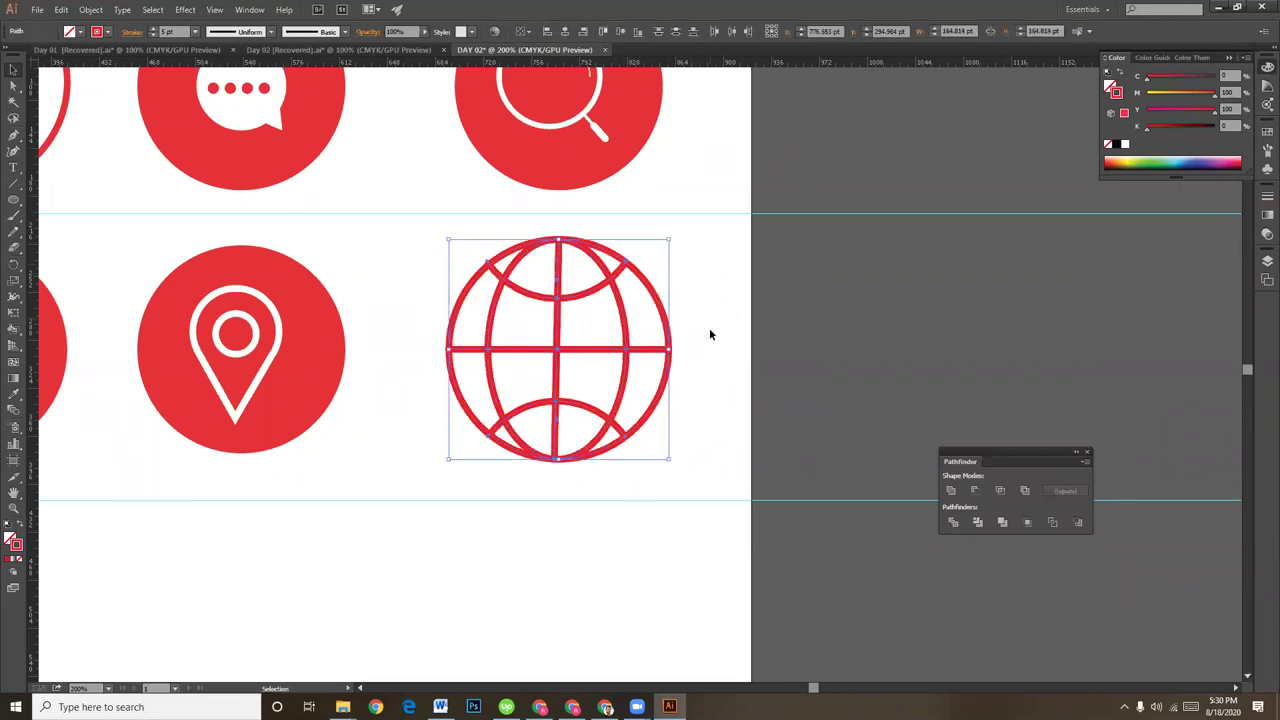
{"action": "left_click", "coordinate": [718, 420]}
{"action": "key", "text": "ctrl+minus"}
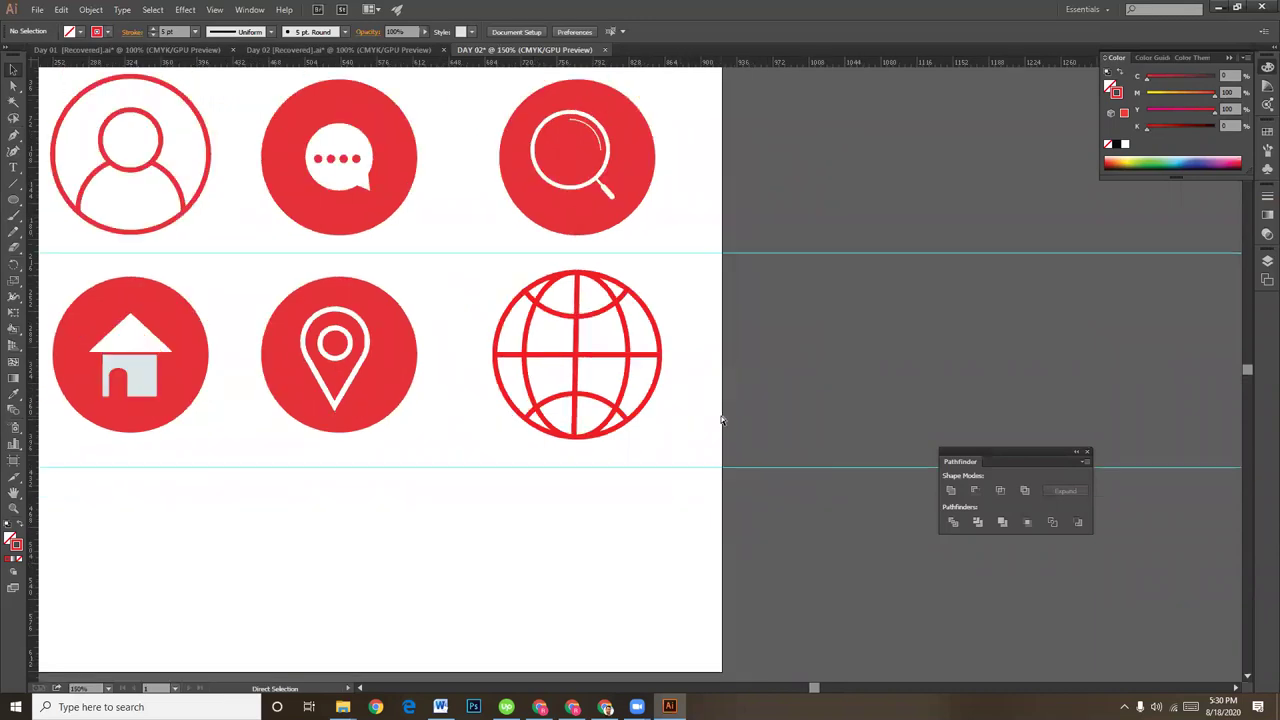
{"action": "key", "text": "ctrl+plus"}
{"action": "key", "text": "ctrl+plus"}
{"action": "key", "text": "ctrl+plus"}
{"action": "key", "text": "ctrl+plus"}
{"action": "key", "text": "ctrl+plus"}
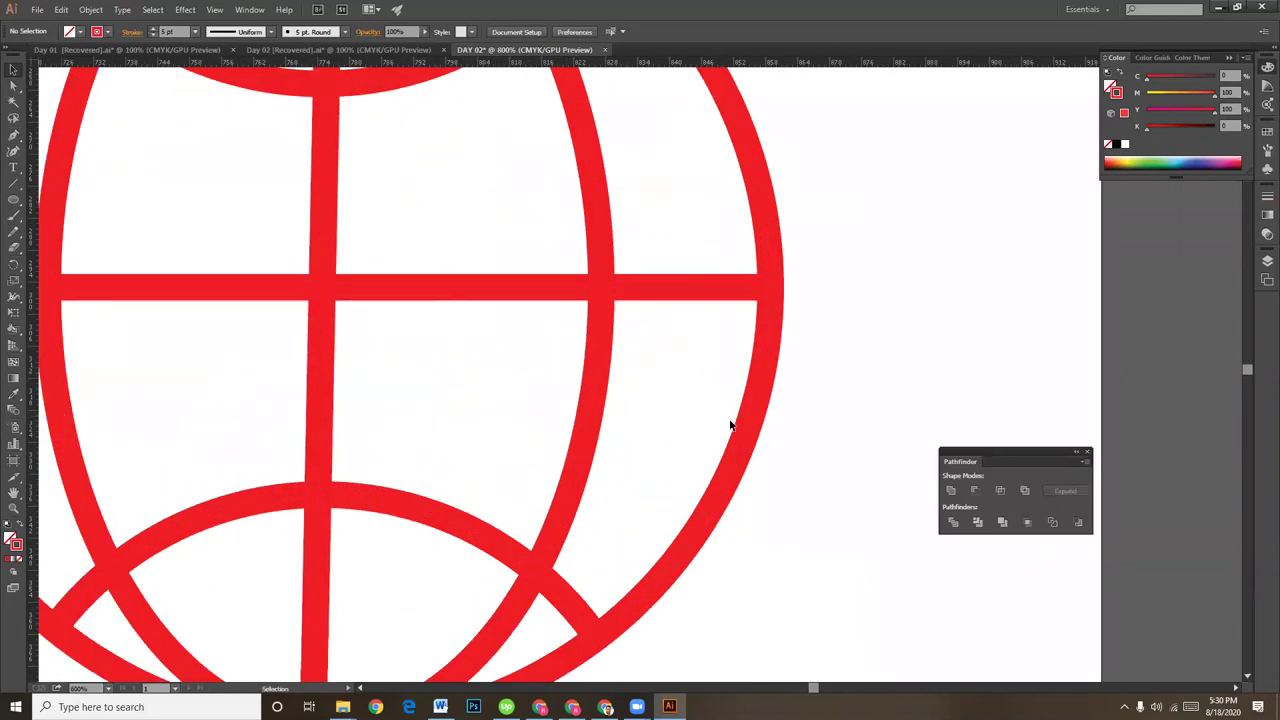
{"action": "scroll", "coordinate": [580, 465], "scroll_direction": "down", "scroll_amount": 3}
{"action": "scroll", "coordinate": [582, 463], "scroll_direction": "up", "scroll_amount": 2}
{"action": "scroll", "coordinate": [582, 463], "scroll_direction": "up", "scroll_amount": 2}
{"action": "scroll", "coordinate": [582, 463], "scroll_direction": "up", "scroll_amount": 1}
{"action": "scroll", "coordinate": [703, 650], "scroll_direction": "up", "scroll_amount": 2}
{"action": "left_click", "coordinate": [13, 85]}
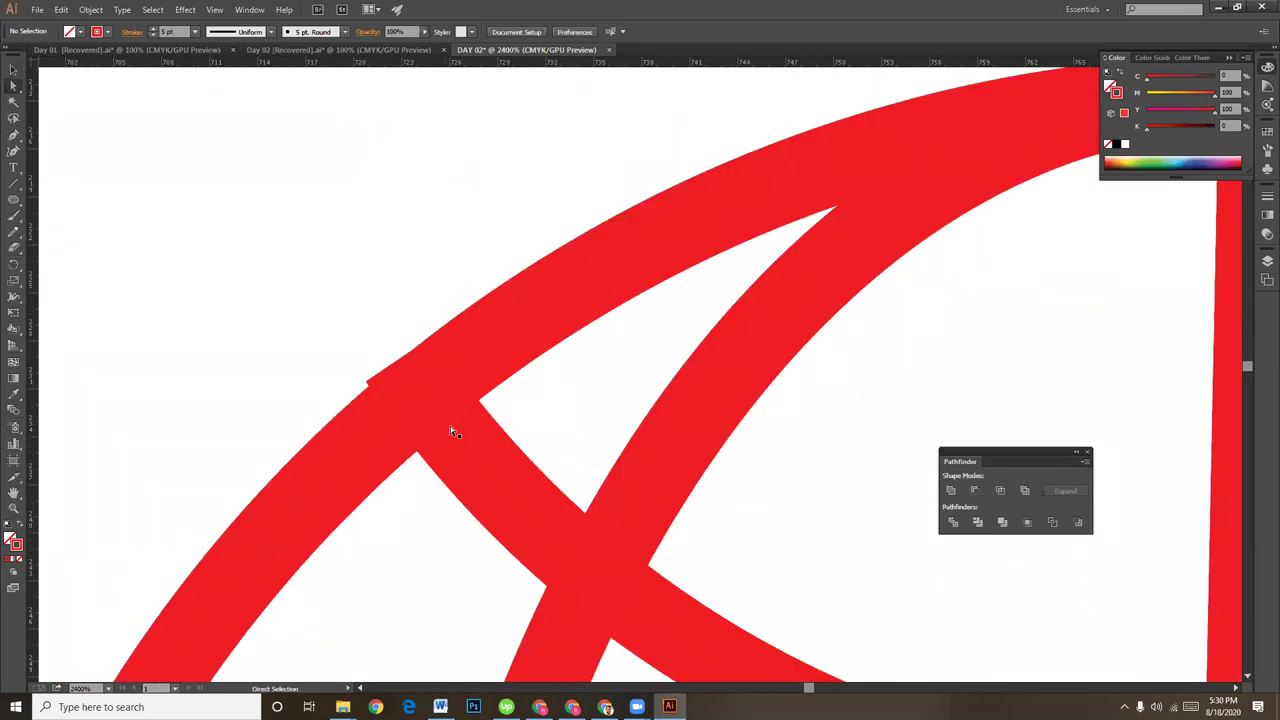
{"action": "left_click", "coordinate": [450, 427]}
{"action": "key", "text": "p"}
{"action": "left_click", "coordinate": [414, 382]}
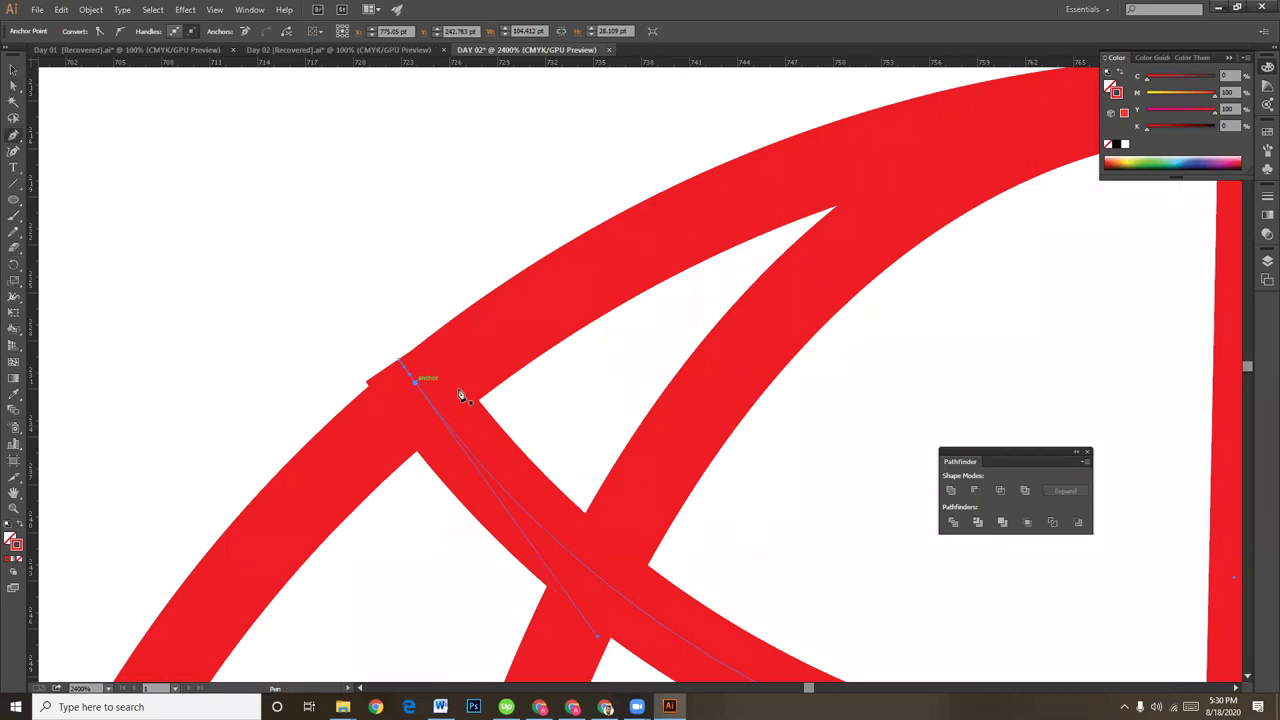
{"action": "left_click", "coordinate": [13, 85]}
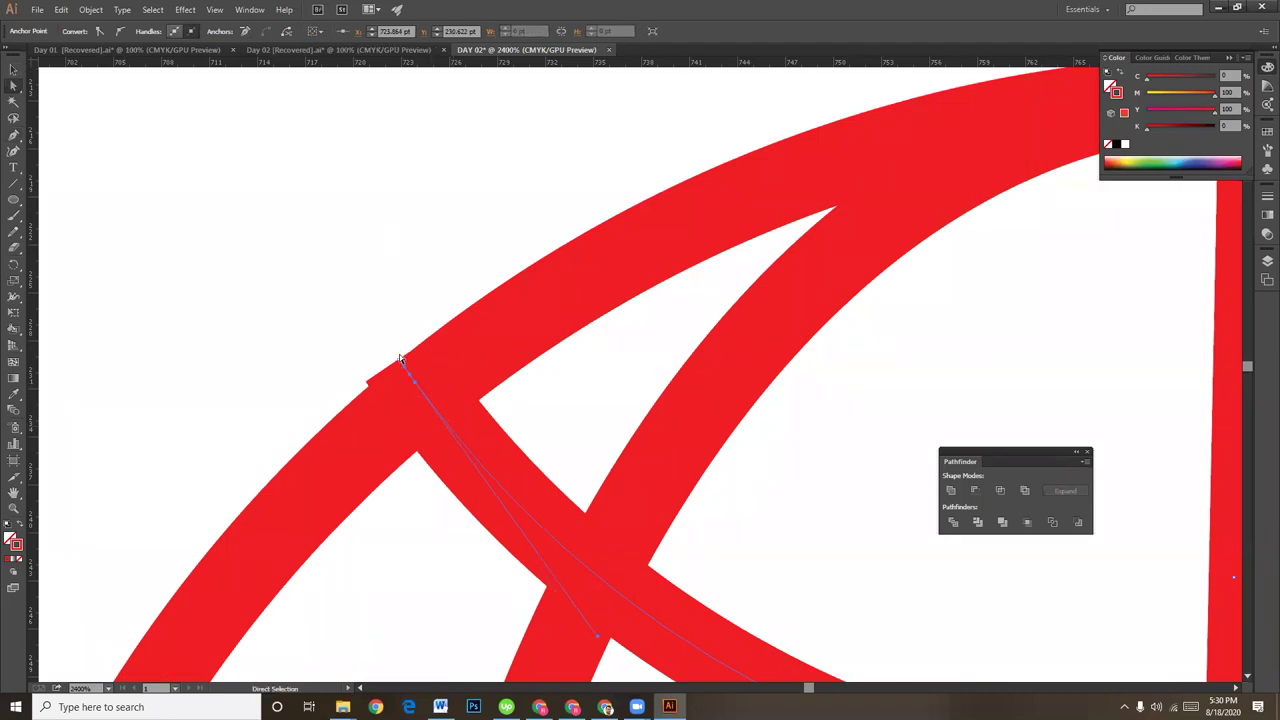
{"action": "left_click", "coordinate": [462, 347]}
{"action": "left_click", "coordinate": [438, 269]}
{"action": "key", "text": "ctrl+minus"}
{"action": "key", "text": "ctrl+minus"}
{"action": "key", "text": "ctrl+minus"}
{"action": "key", "text": "ctrl+minus"}
{"action": "key", "text": "ctrl+minus"}
{"action": "key", "text": "ctrl+minus"}
{"action": "key", "text": "space"}
{"action": "key", "text": "ctrl+minus"}
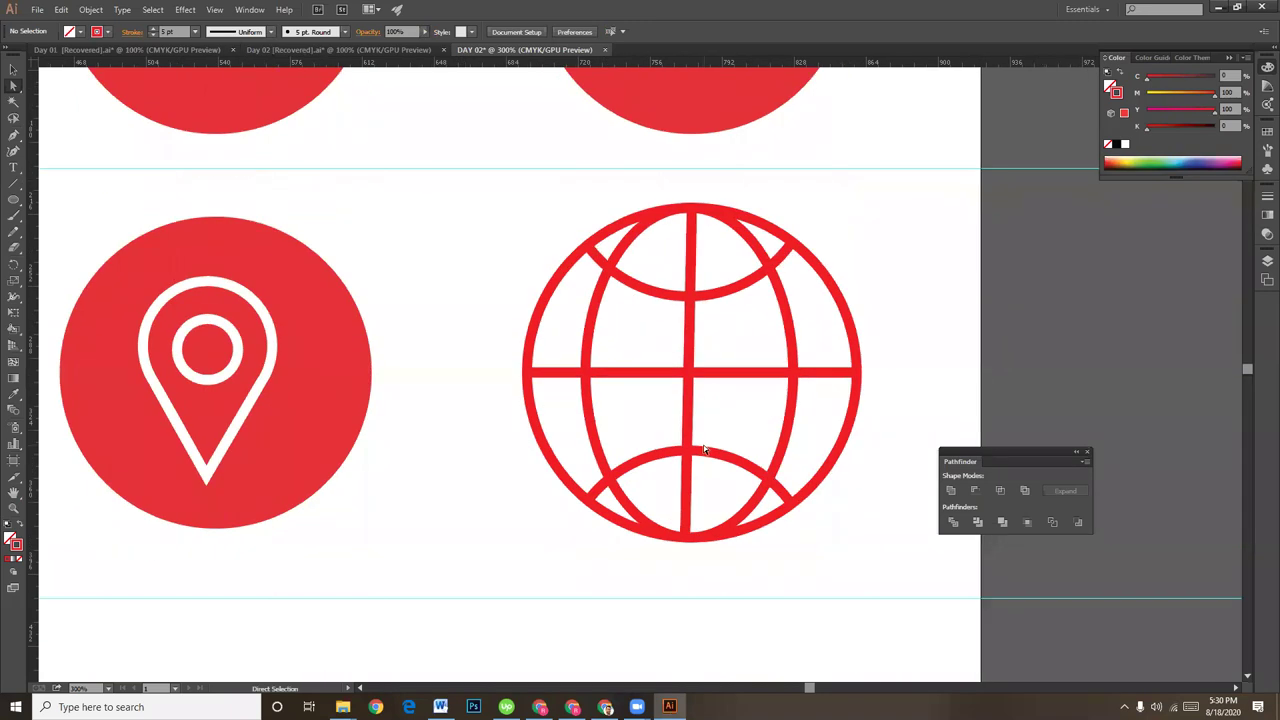
{"action": "key", "text": "ctrl+minus"}
{"action": "key", "text": "ctrl+minus"}
- Lock the guides and hide them with Ctrl+;
{"action": "left_click", "coordinate": [13, 69]}
{"action": "left_click_drag", "start_coordinate": [84, 121], "coordinate": [718, 466]}
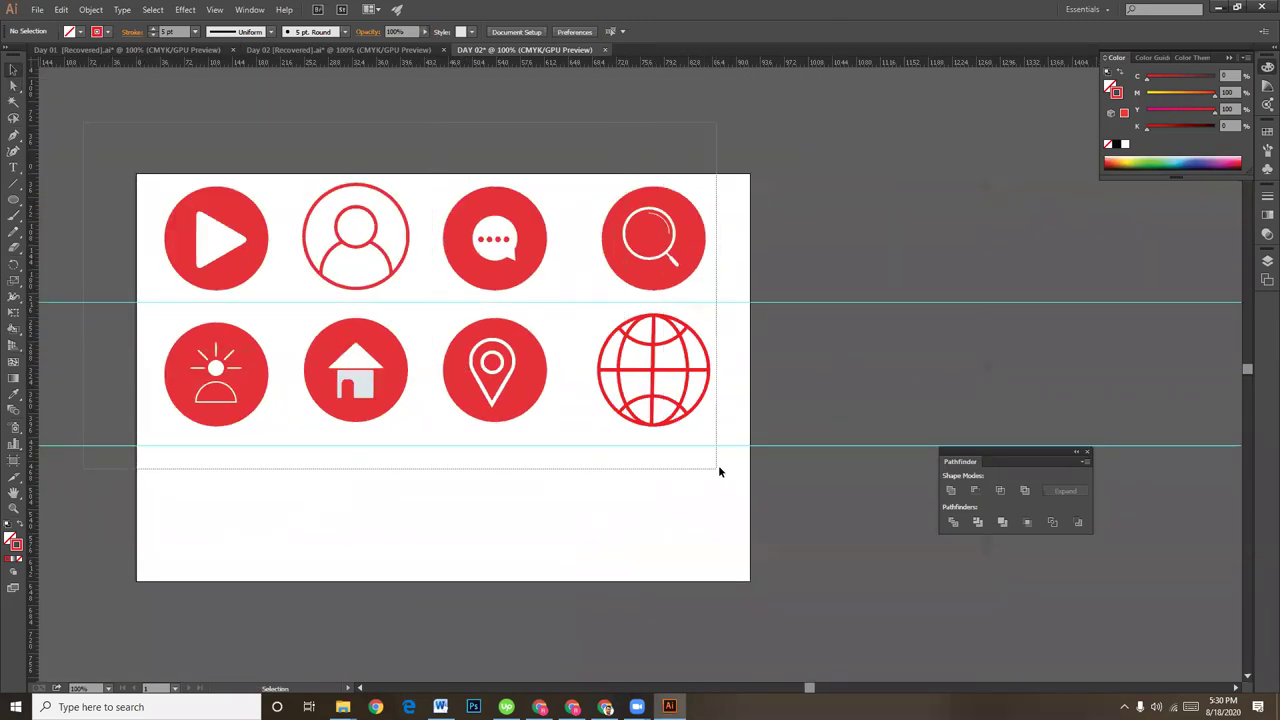
{"action": "left_click", "coordinate": [814, 263]}
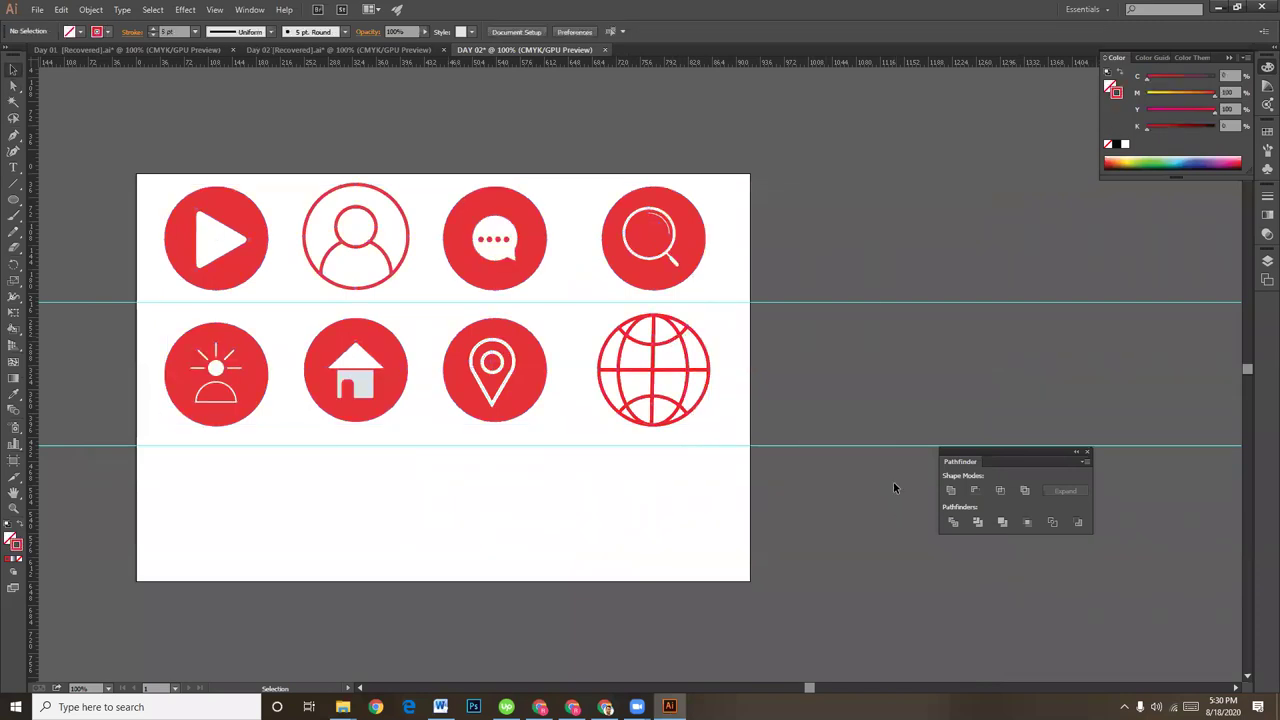
{"action": "right_click", "coordinate": [857, 350]}
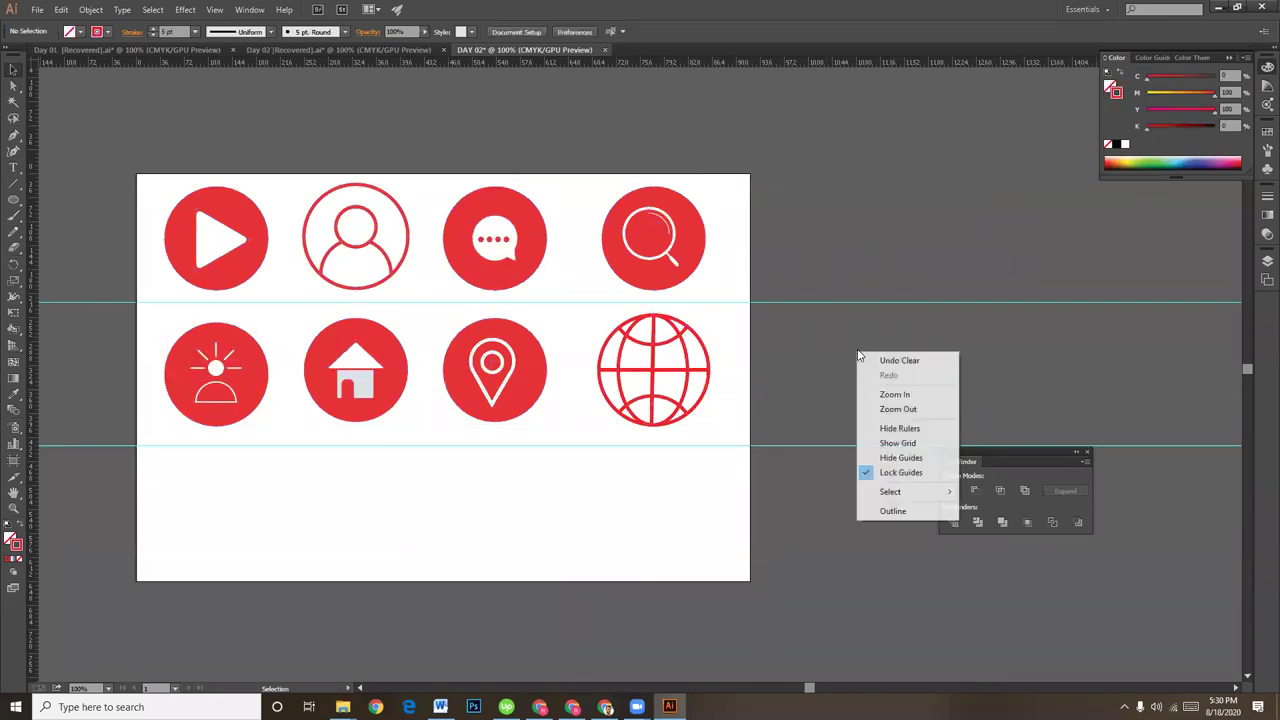
{"action": "left_click", "coordinate": [900, 472]}
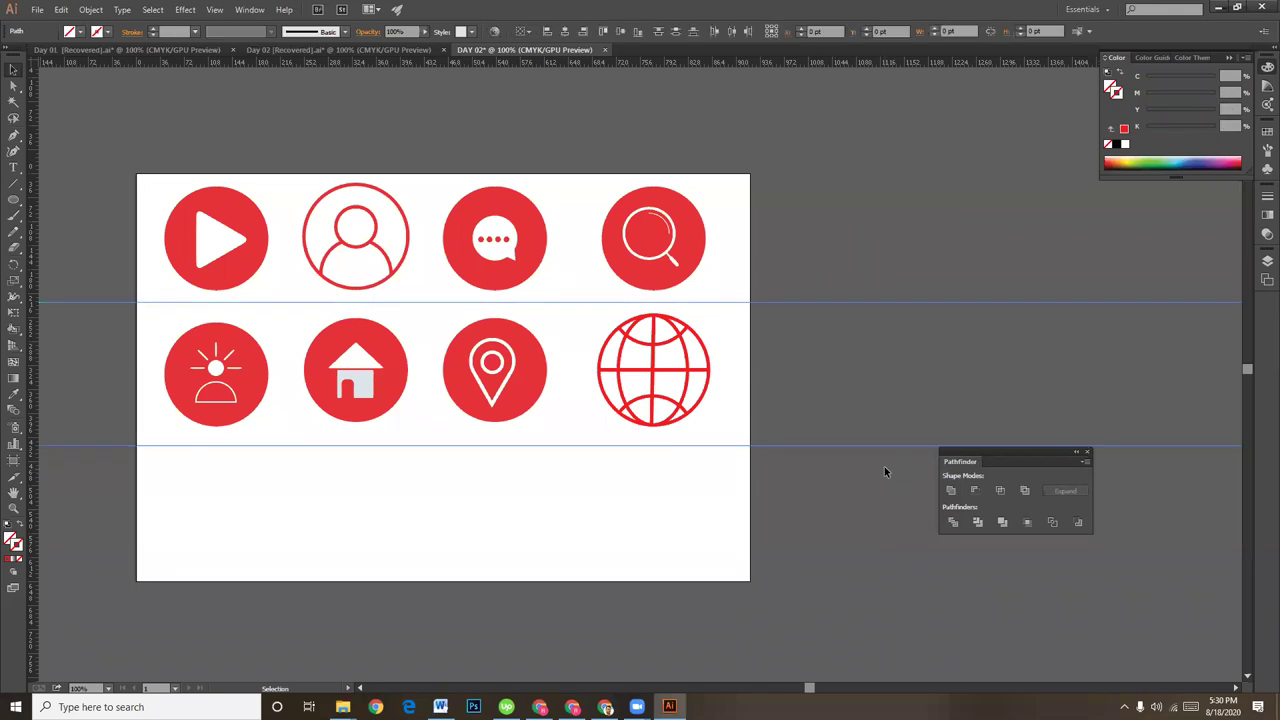
{"action": "key", "text": "ctrl+semicolon"}
- Move all eight icons down about 108 pt on the artboard
{"action": "left_click_drag", "start_coordinate": [132, 170], "coordinate": [748, 480]}
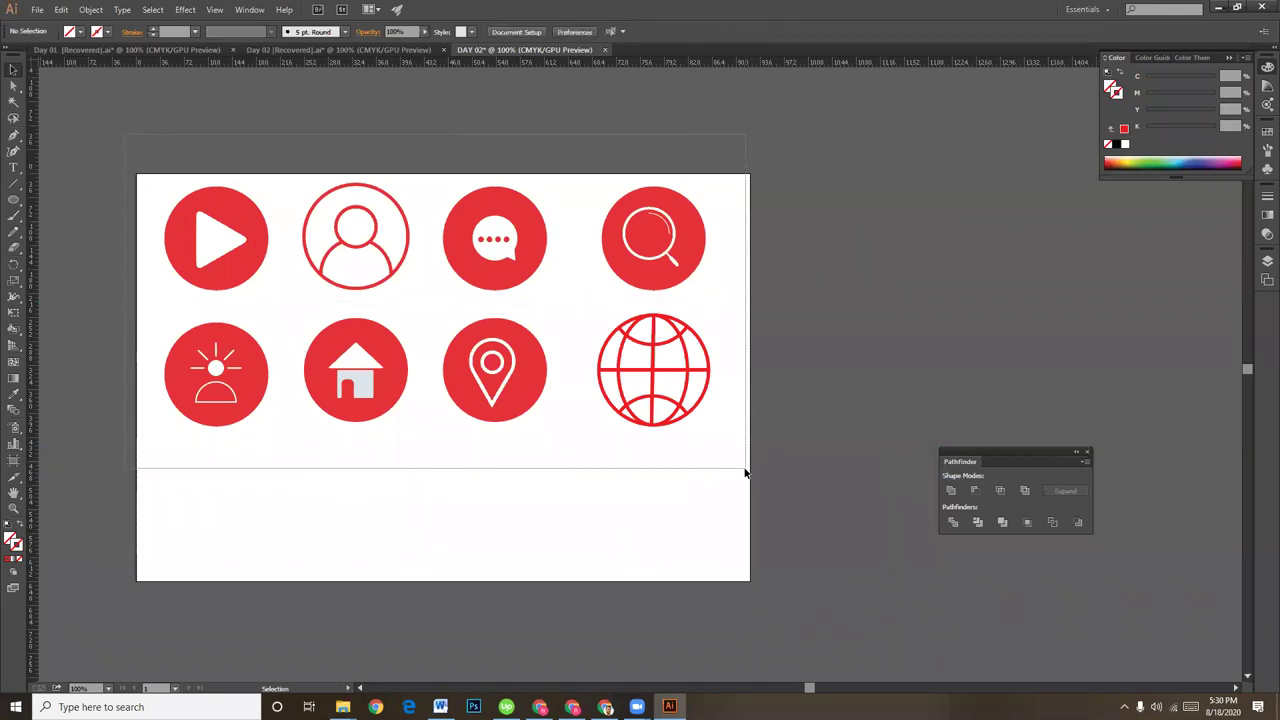
{"action": "left_click_drag", "start_coordinate": [663, 284], "coordinate": [657, 356]}
{"action": "left_click", "coordinate": [820, 395]}
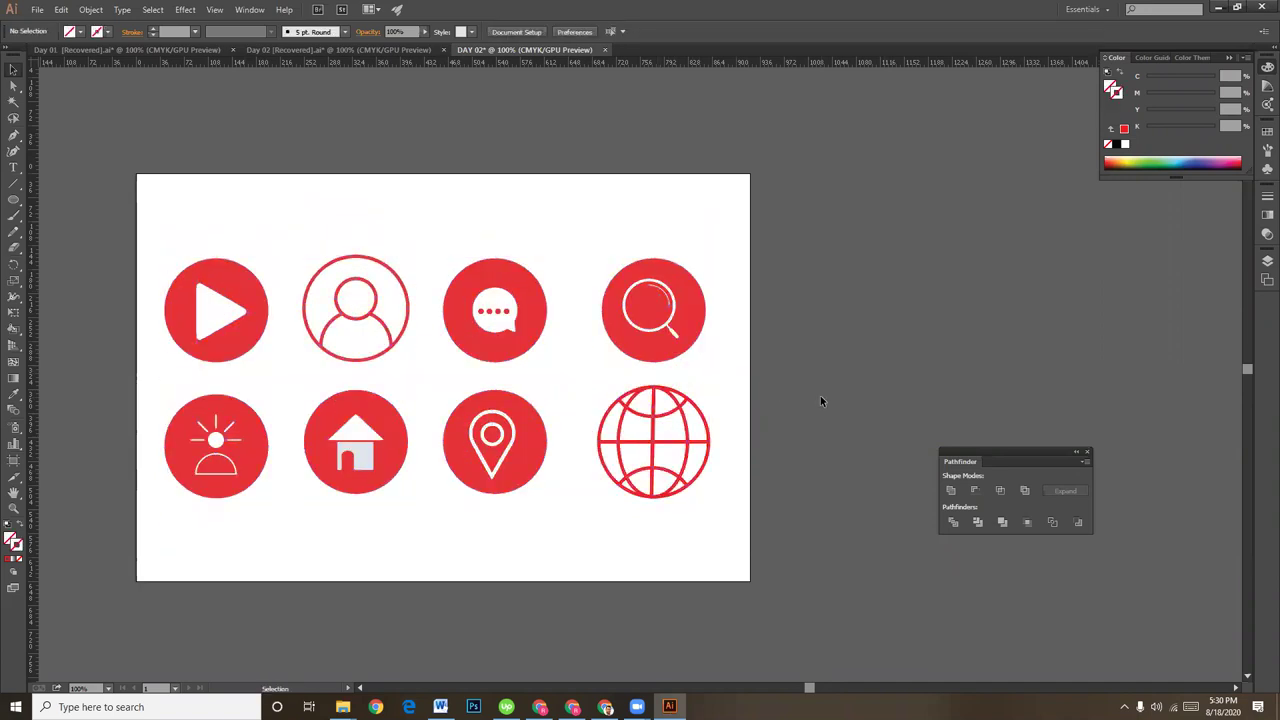
- Select the magnifier, speech-bubble, person, play, sun and house icons in turn to check them
{"action": "left_click_drag", "start_coordinate": [591, 250], "coordinate": [694, 346]}
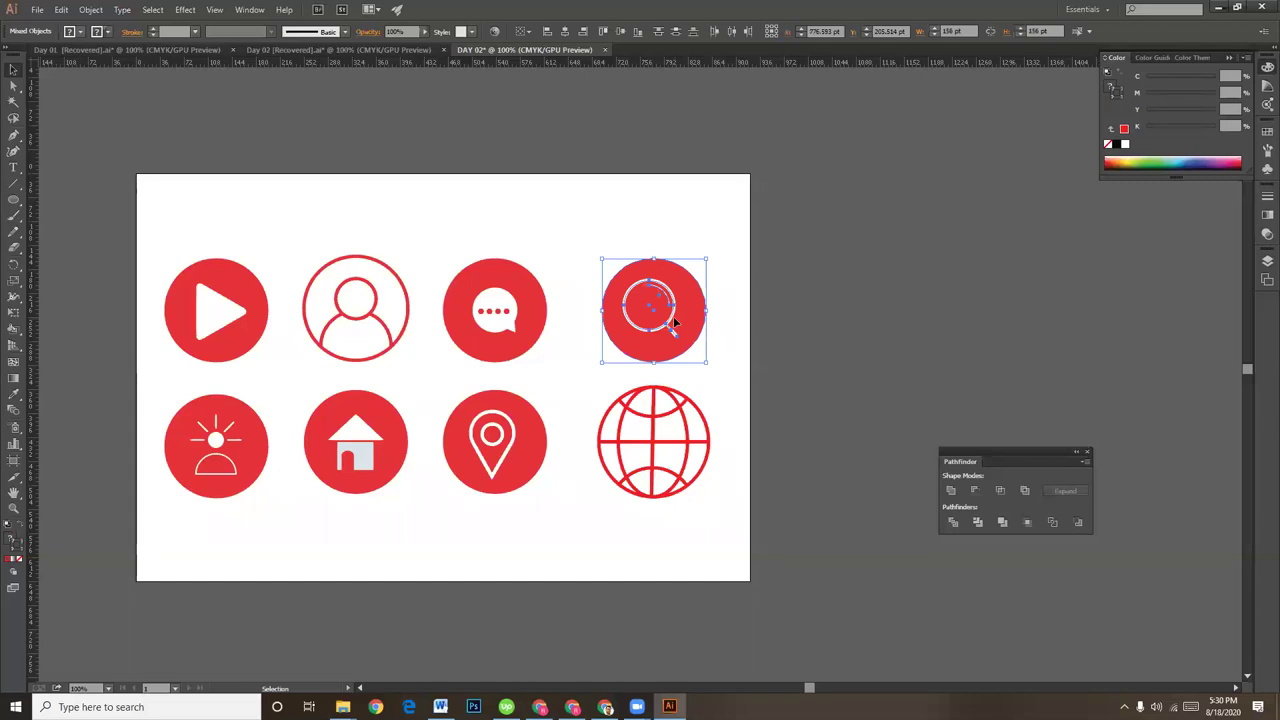
{"action": "left_click_drag", "start_coordinate": [443, 230], "coordinate": [537, 355]}
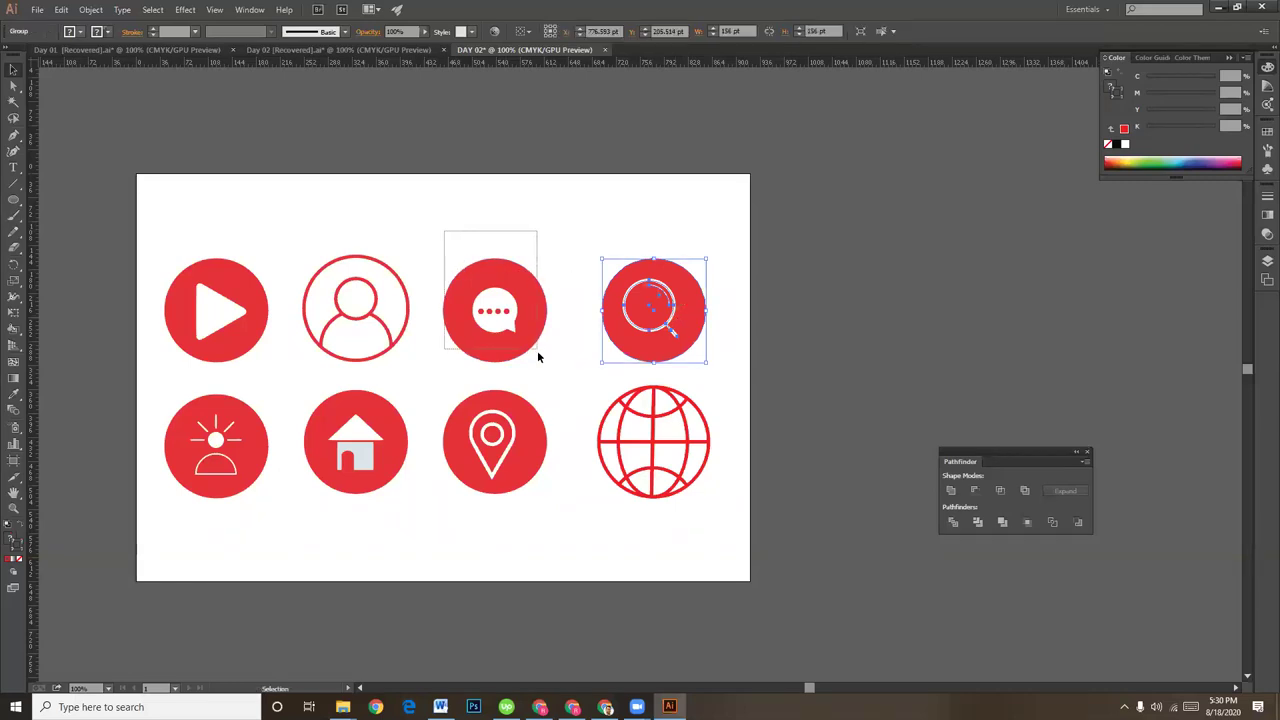
{"action": "left_click_drag", "start_coordinate": [443, 224], "coordinate": [549, 365]}
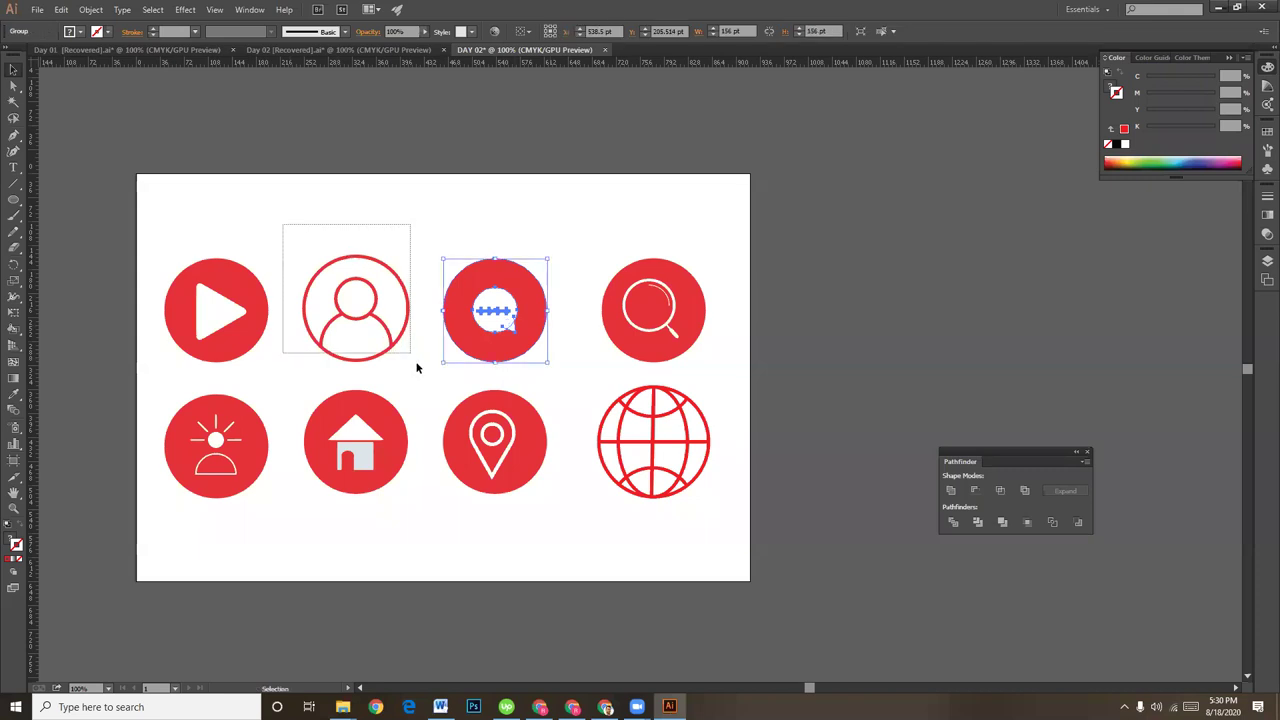
{"action": "left_click_drag", "start_coordinate": [282, 224], "coordinate": [415, 366]}
{"action": "left_click_drag", "start_coordinate": [166, 258], "coordinate": [278, 365]}
{"action": "mouse_move", "coordinate": [256, 503]}
{"action": "left_mouse_down"}
{"action": "mouse_move", "coordinate": [192, 440]}
{"action": "mouse_move", "coordinate": [181, 401]}
{"action": "left_mouse_up"}
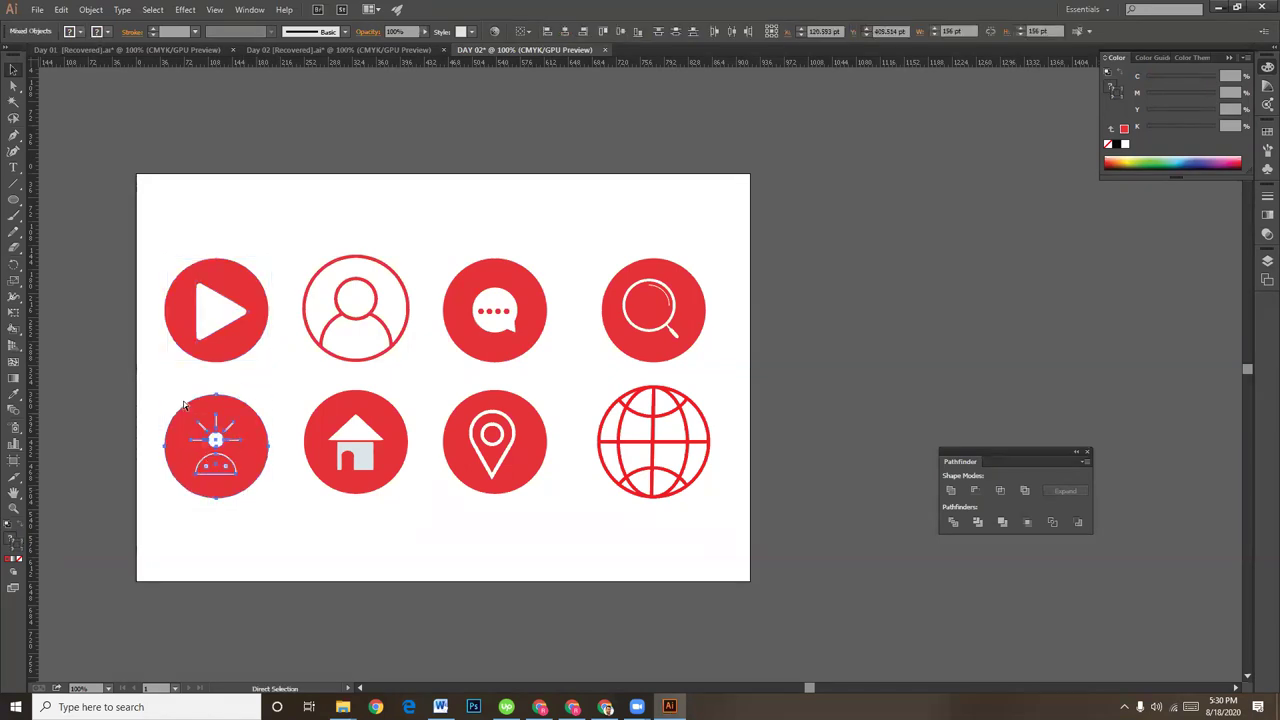
{"action": "left_click_drag", "start_coordinate": [392, 519], "coordinate": [312, 397]}
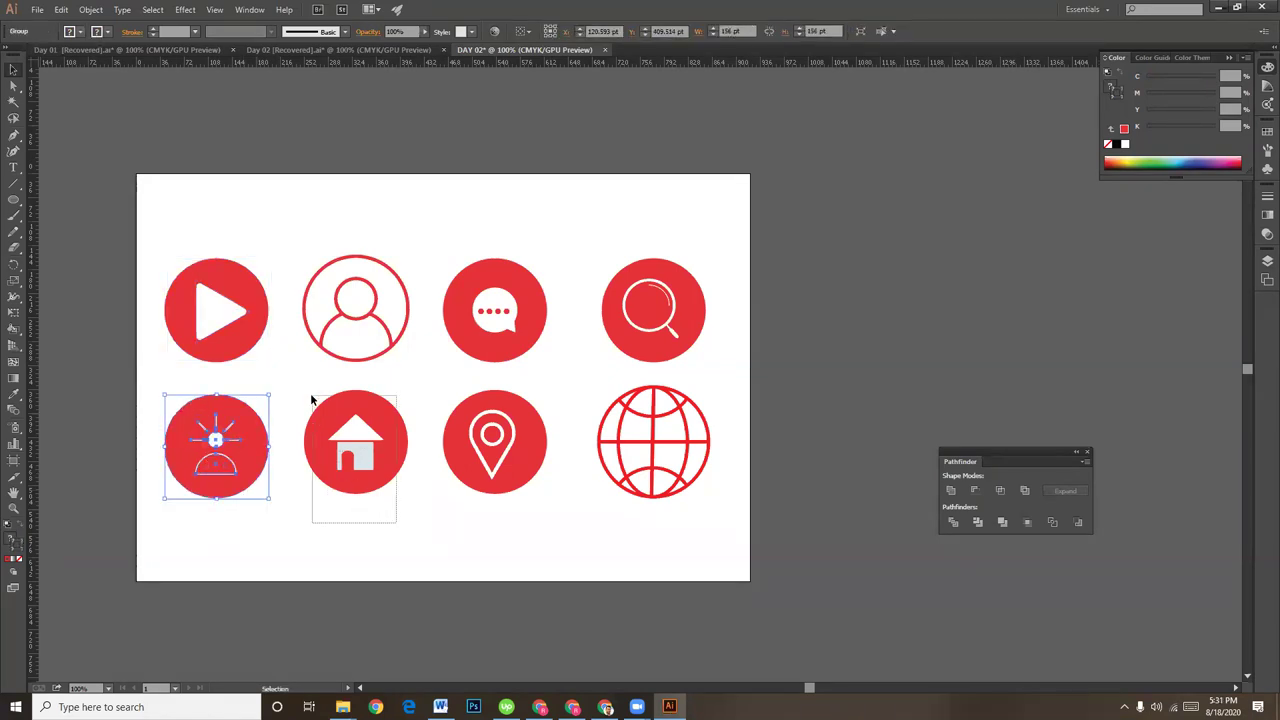
{"action": "left_click", "coordinate": [428, 534]}
- Isolate the house icon's door and set its fill to pure white (C and K at 0)
{"action": "double_click", "coordinate": [350, 456]}
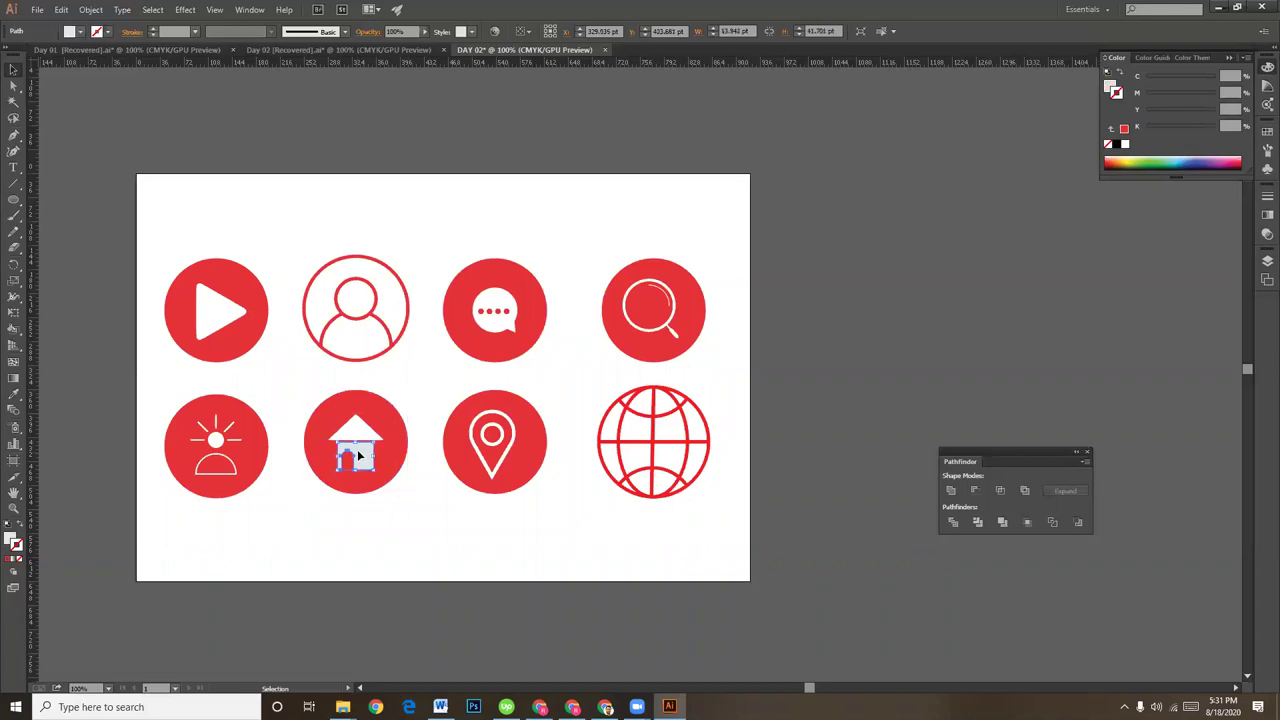
{"action": "left_click", "coordinate": [1110, 86]}
{"action": "left_click_drag", "start_coordinate": [1163, 130], "coordinate": [1147, 129]}
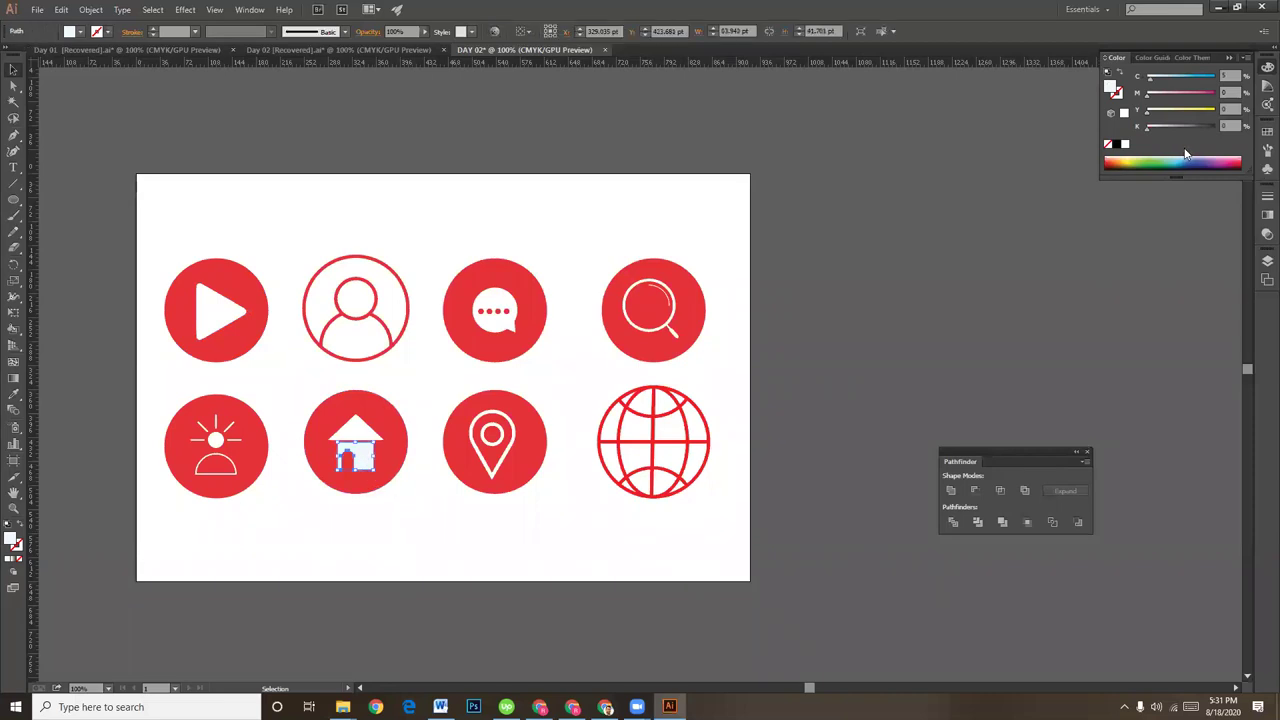
{"action": "left_click_drag", "start_coordinate": [1156, 82], "coordinate": [1140, 82]}
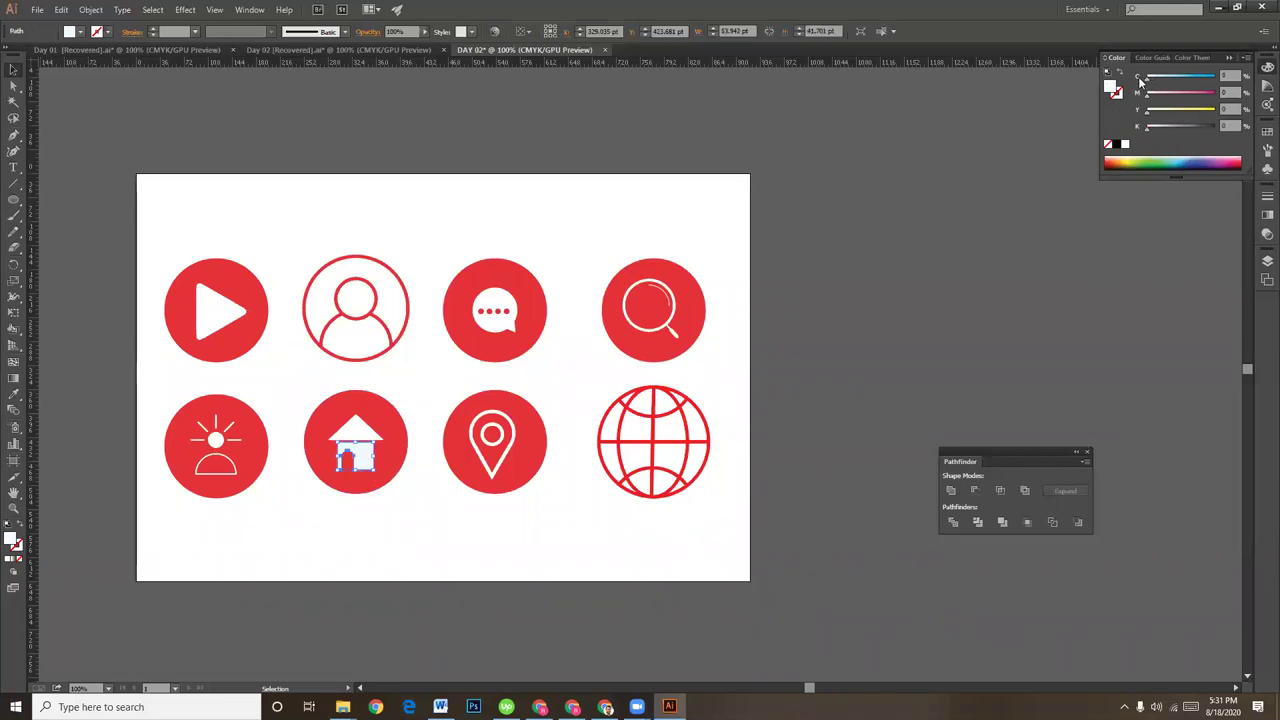
{"action": "left_click", "coordinate": [369, 501]}
- Check the house, location-pin and globe icons by selecting each, then clear the selection
{"action": "left_click_drag", "start_coordinate": [296, 393], "coordinate": [407, 502]}
{"action": "key", "text": "a"}
{"action": "left_click", "coordinate": [478, 512]}
{"action": "left_click_drag", "start_coordinate": [432, 382], "coordinate": [553, 515]}
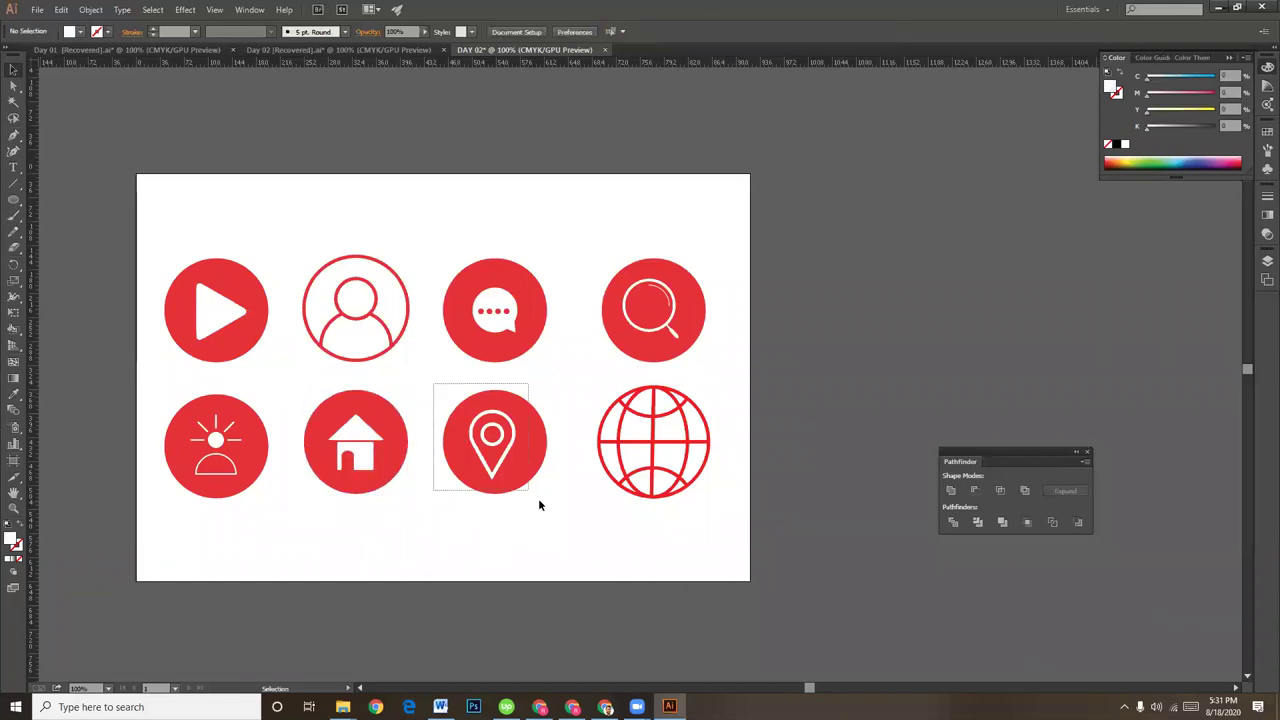
{"action": "key", "text": "v"}
{"action": "left_click", "coordinate": [553, 515]}
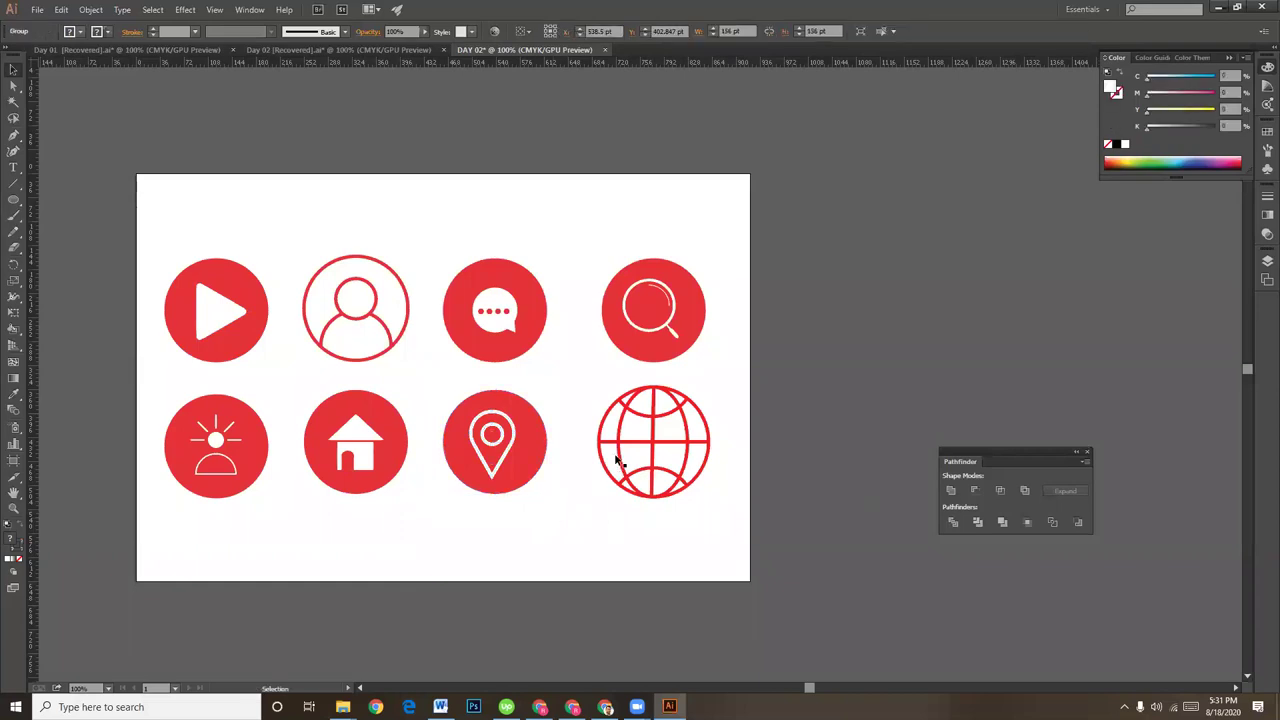
{"action": "left_click_drag", "start_coordinate": [587, 390], "coordinate": [697, 490]}
{"action": "left_click_drag", "start_coordinate": [715, 523], "coordinate": [714, 523]}
{"action": "left_click", "coordinate": [714, 523]}
{"action": "key", "text": "ctrl+z"}
{"action": "left_click", "coordinate": [746, 411]}
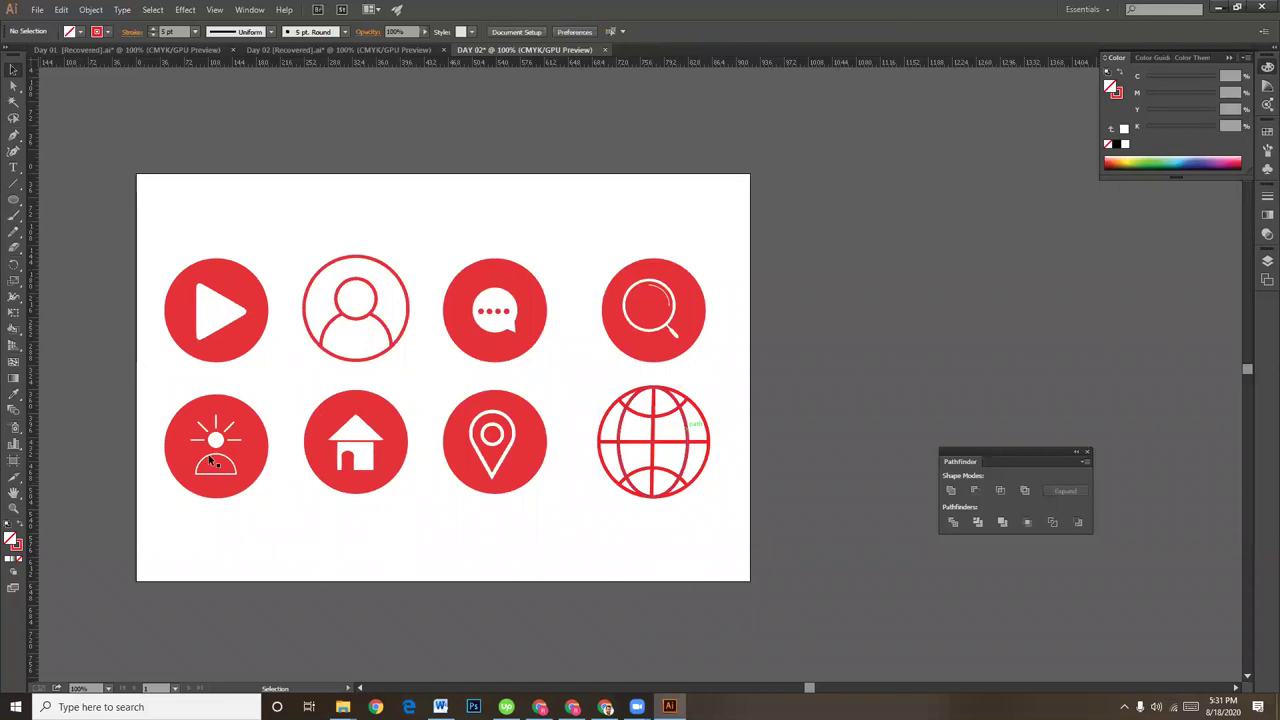
- Distribute the top and bottom rows of four icons evenly by horizontal centre
{"action": "left_click_drag", "start_coordinate": [146, 242], "coordinate": [724, 370]}
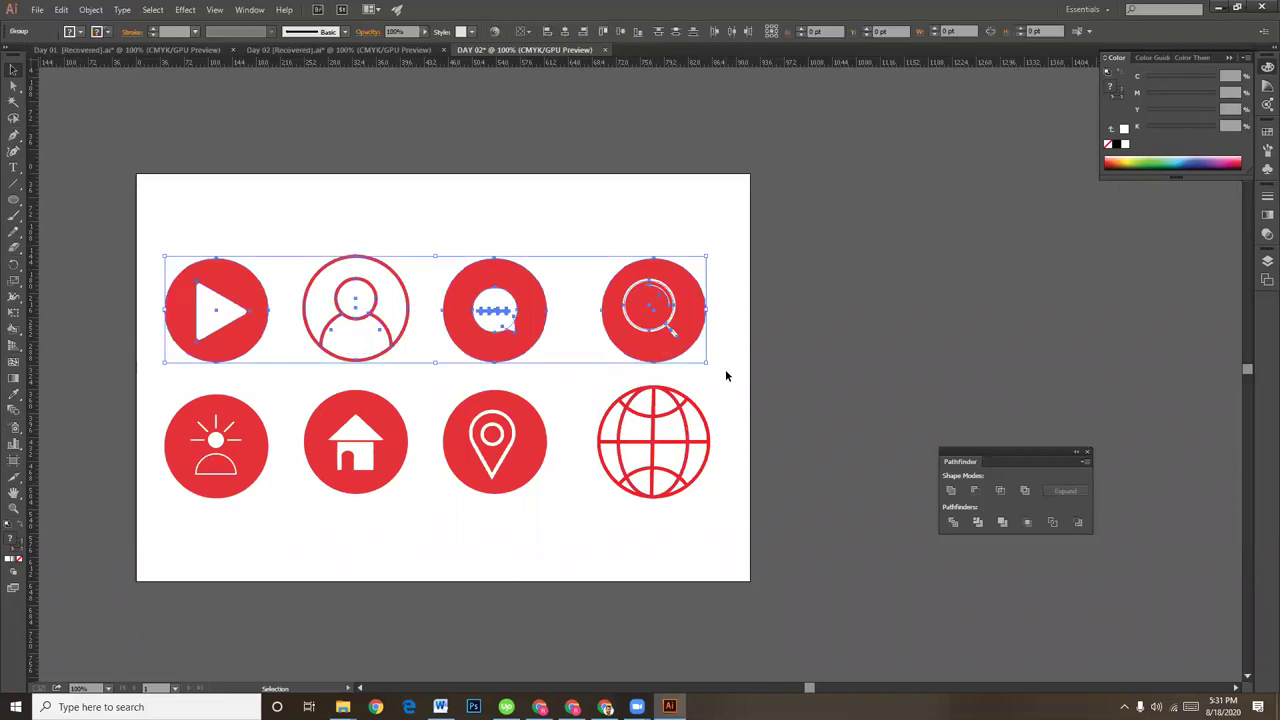
{"action": "left_click", "coordinate": [730, 33]}
{"action": "left_click_drag", "start_coordinate": [711, 551], "coordinate": [215, 425]}
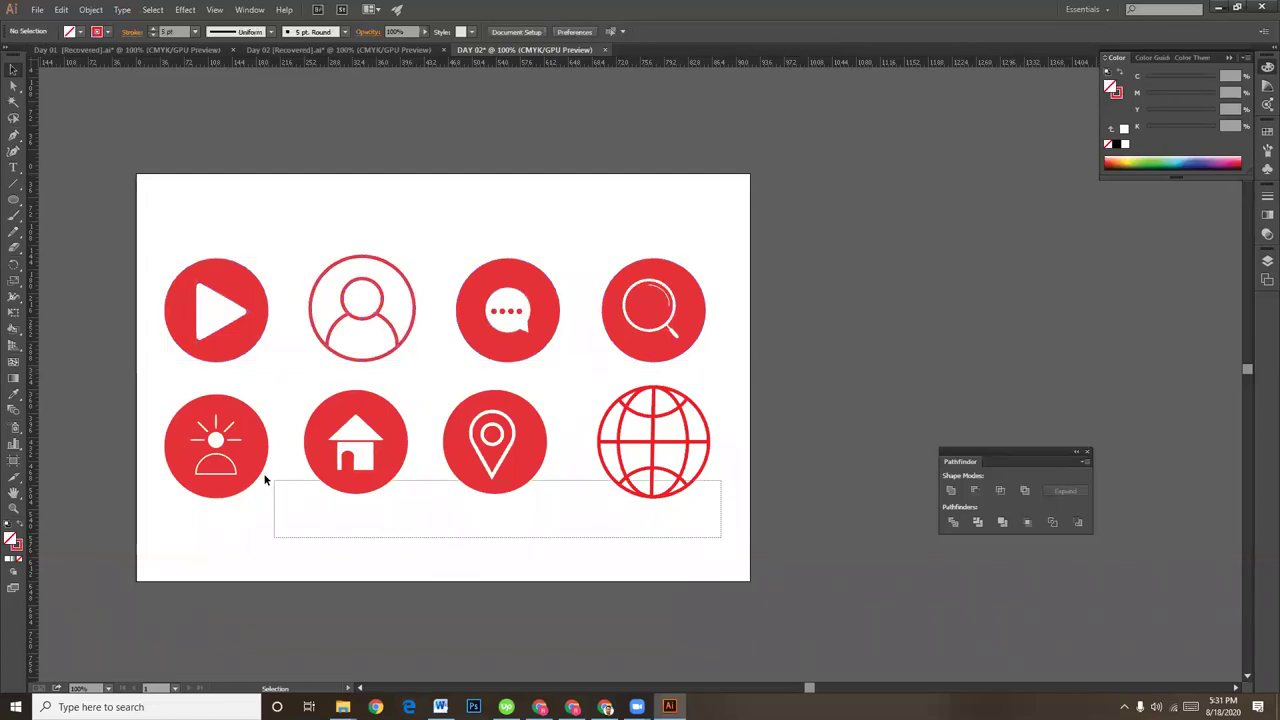
{"action": "left_click", "coordinate": [730, 32]}
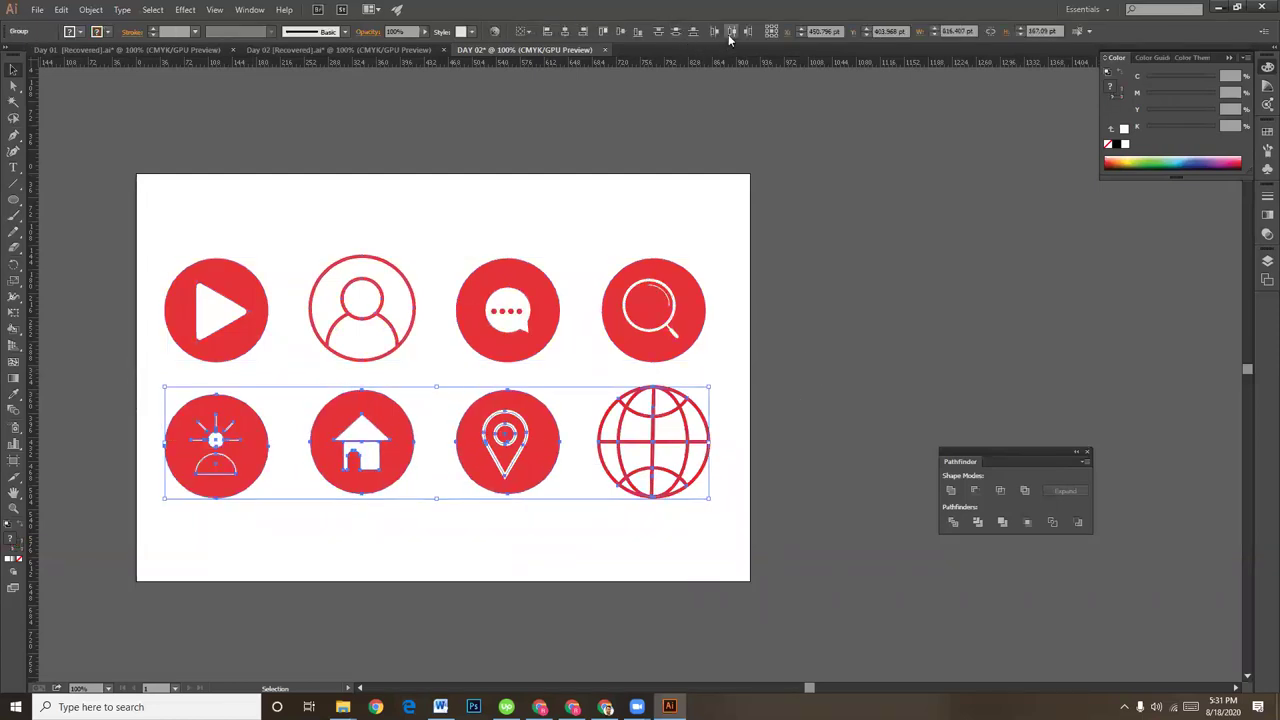
{"action": "left_click", "coordinate": [317, 363]}
- Move the top row up about 48 pt and the bottom row down about 49 pt
{"action": "mouse_move", "coordinate": [160, 241]}
{"action": "left_mouse_down"}
{"action": "mouse_move", "coordinate": [704, 367]}
{"action": "mouse_move", "coordinate": [694, 298]}
{"action": "left_mouse_up"}
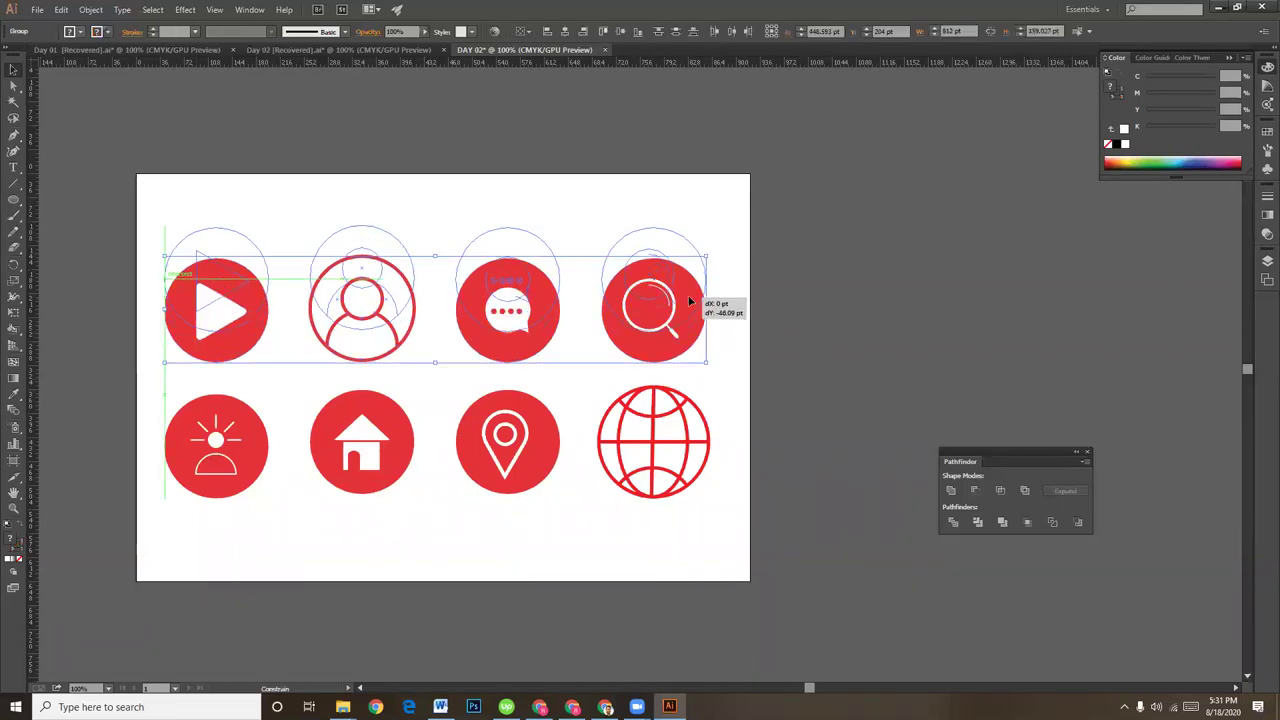
{"action": "left_click", "coordinate": [711, 556]}
{"action": "left_click_drag", "start_coordinate": [723, 541], "coordinate": [182, 438]}
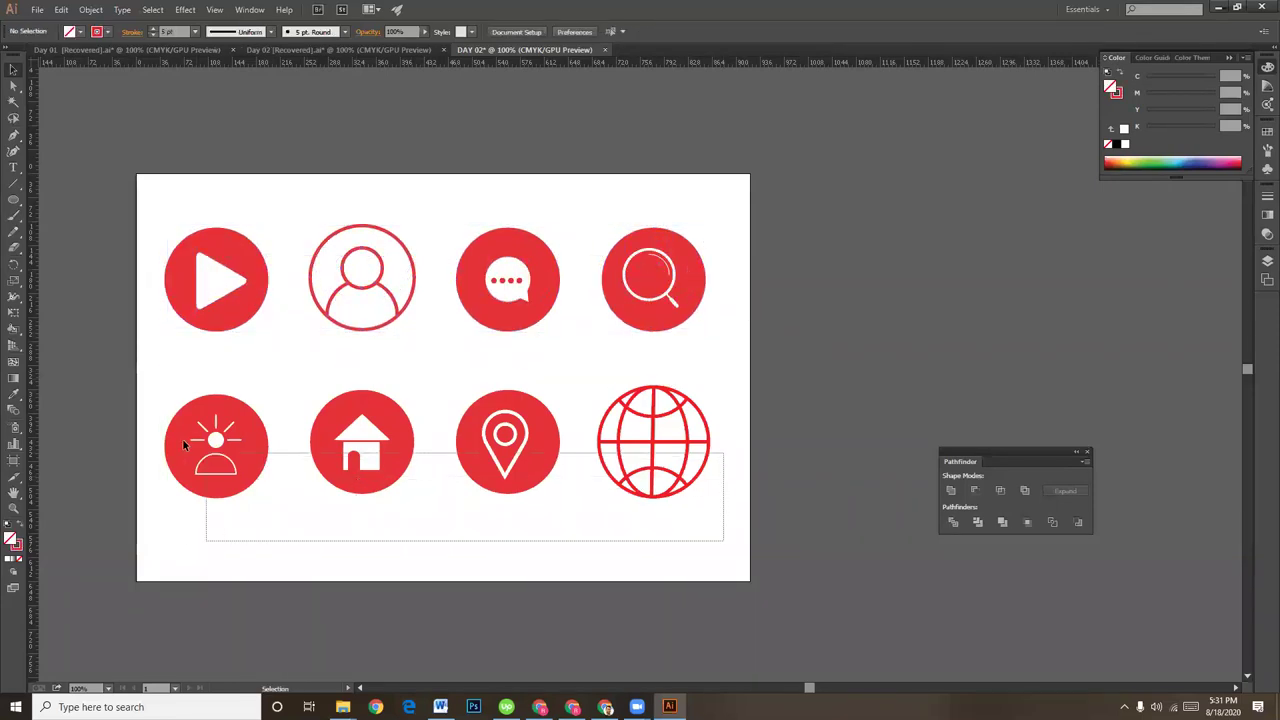
{"action": "left_click_drag", "start_coordinate": [396, 466], "coordinate": [490, 522]}
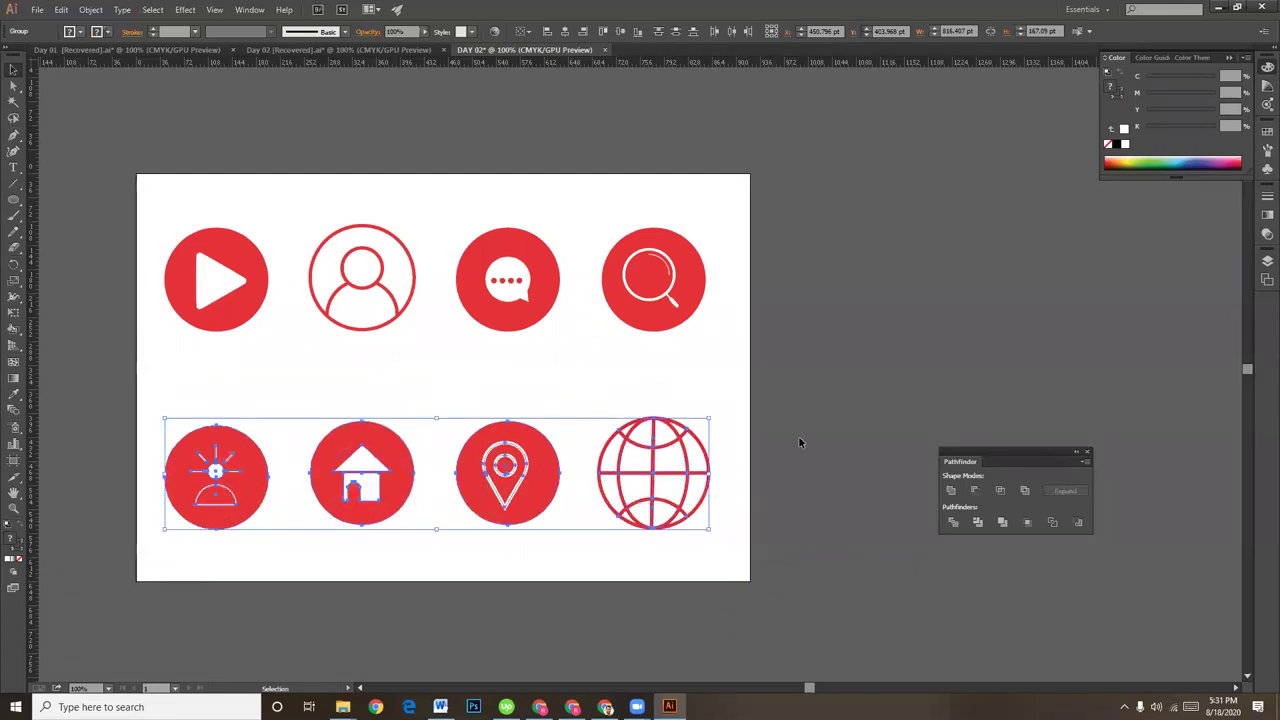
{"action": "left_click", "coordinate": [800, 437]}
{"action": "key", "text": "ctrl+minus"}
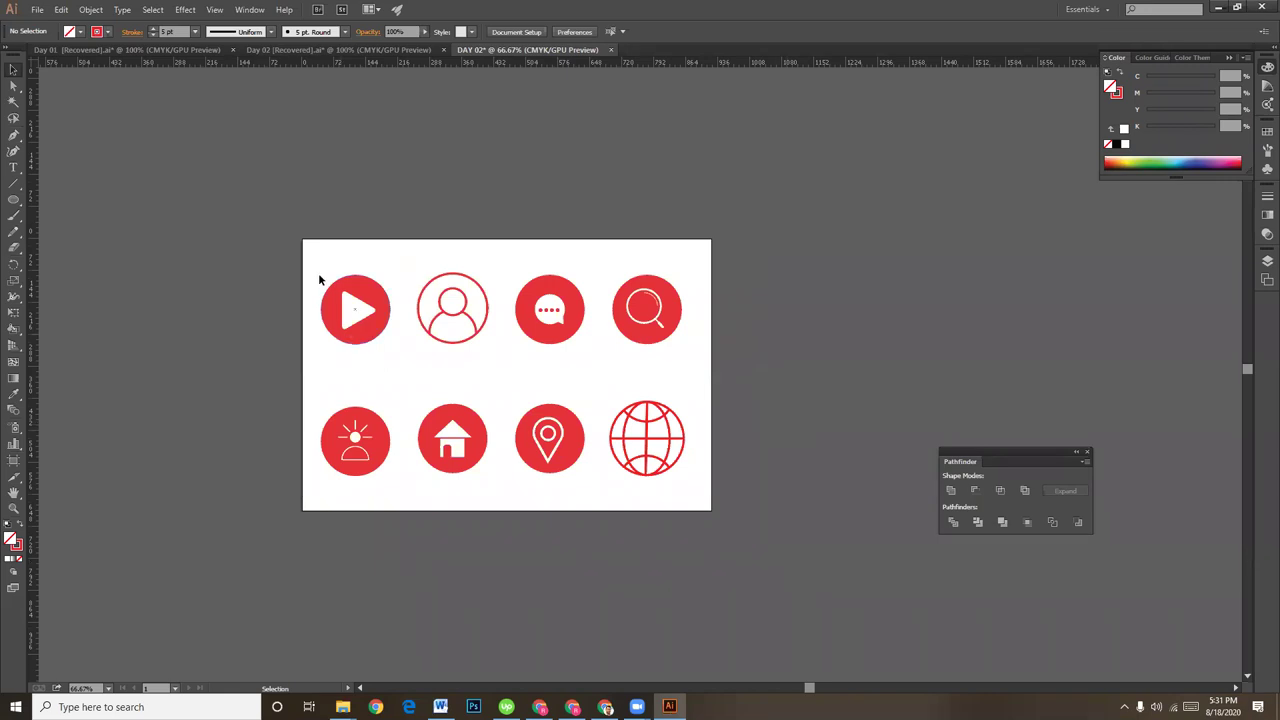
- Export the artboard via Save for Web as a JPEG High file named DAY-02-icon on the Desktop
{"action": "left_click", "coordinate": [37, 9]}
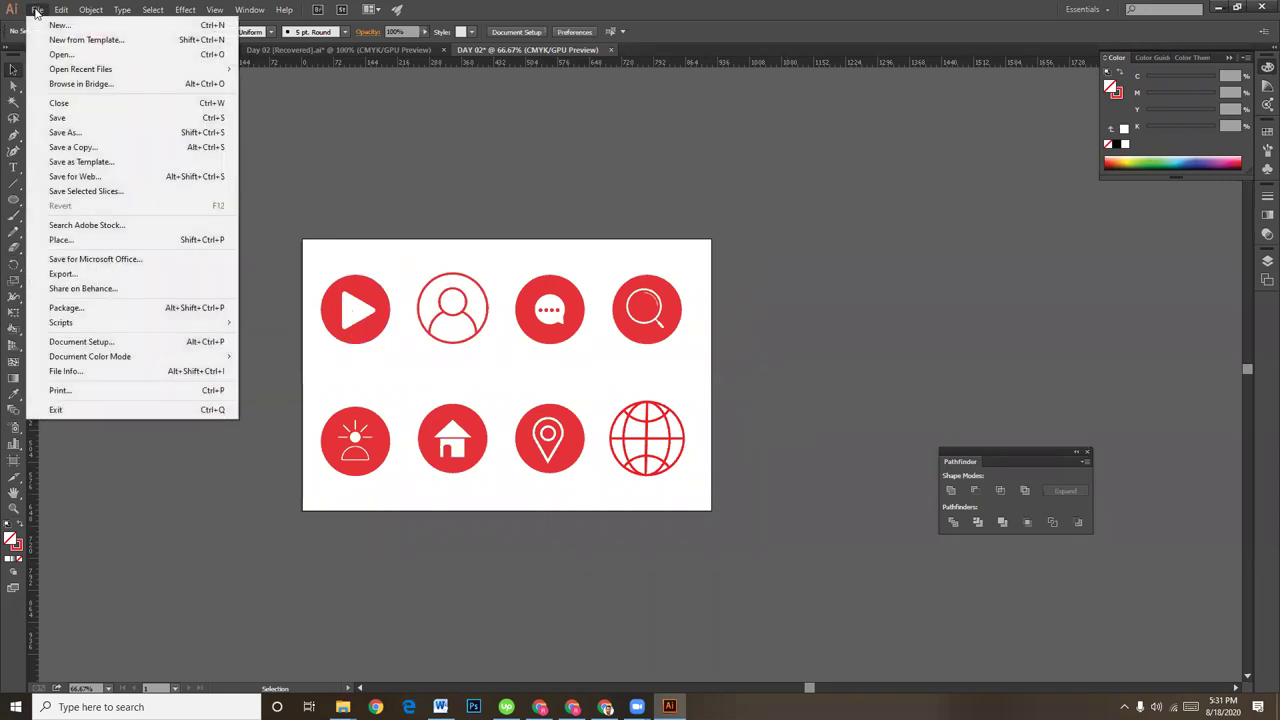
{"action": "left_click", "coordinate": [75, 176]}
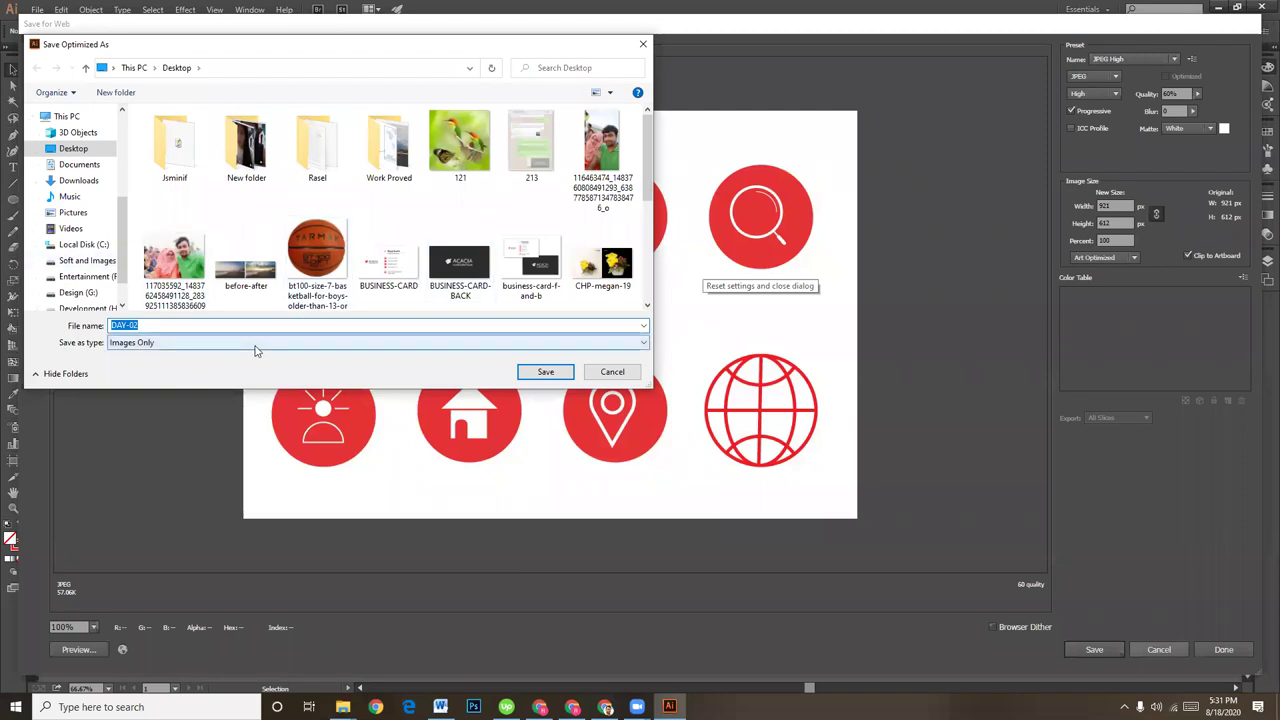
{"action": "key", "text": "End"}
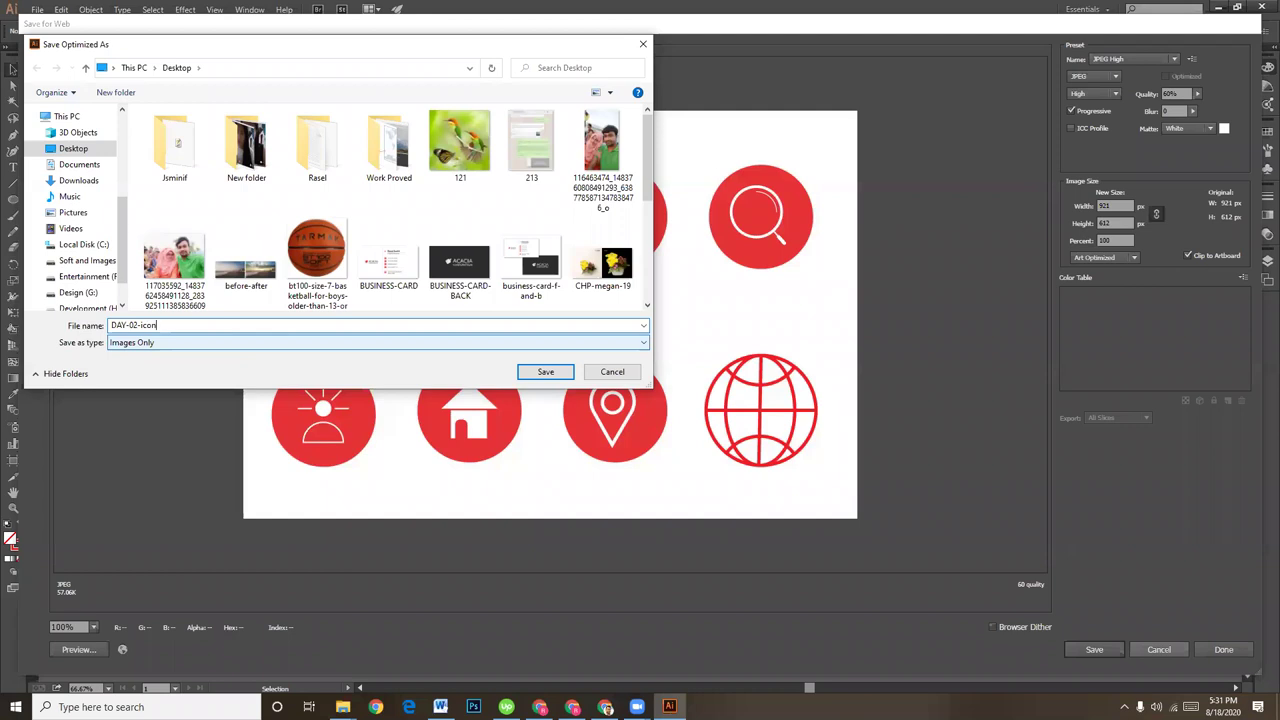
{"action": "key", "text": "Return"}
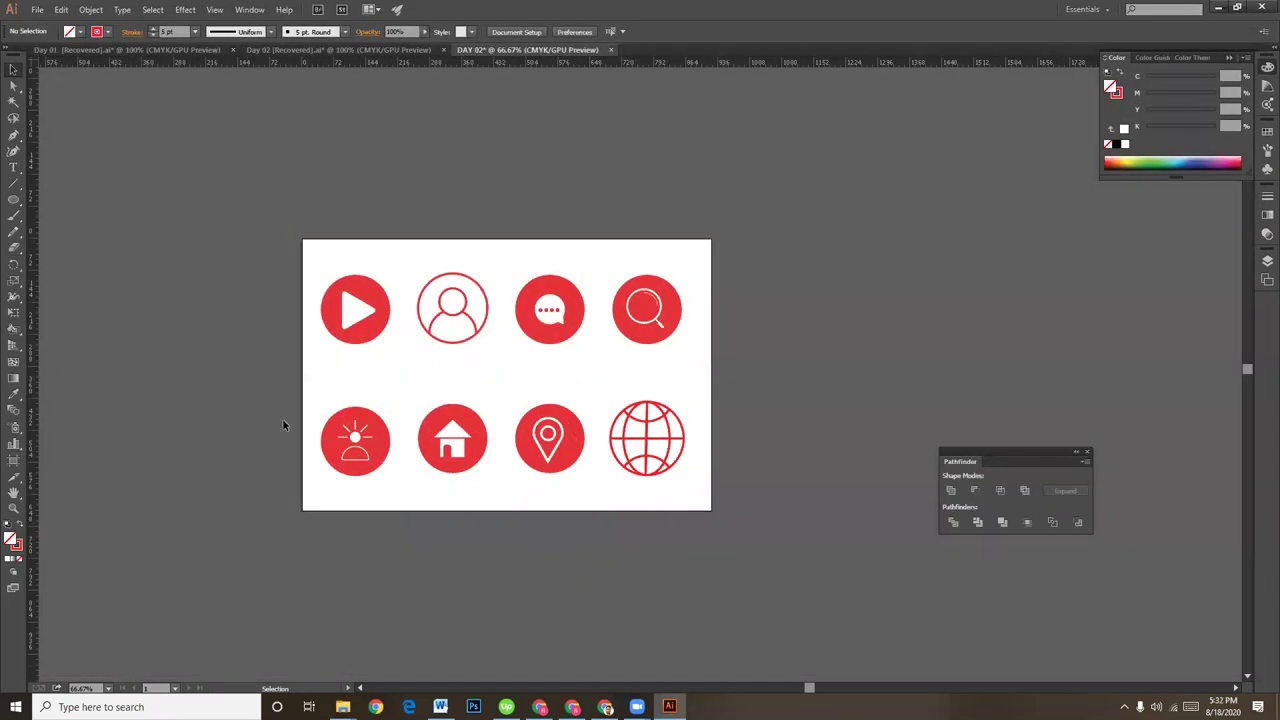